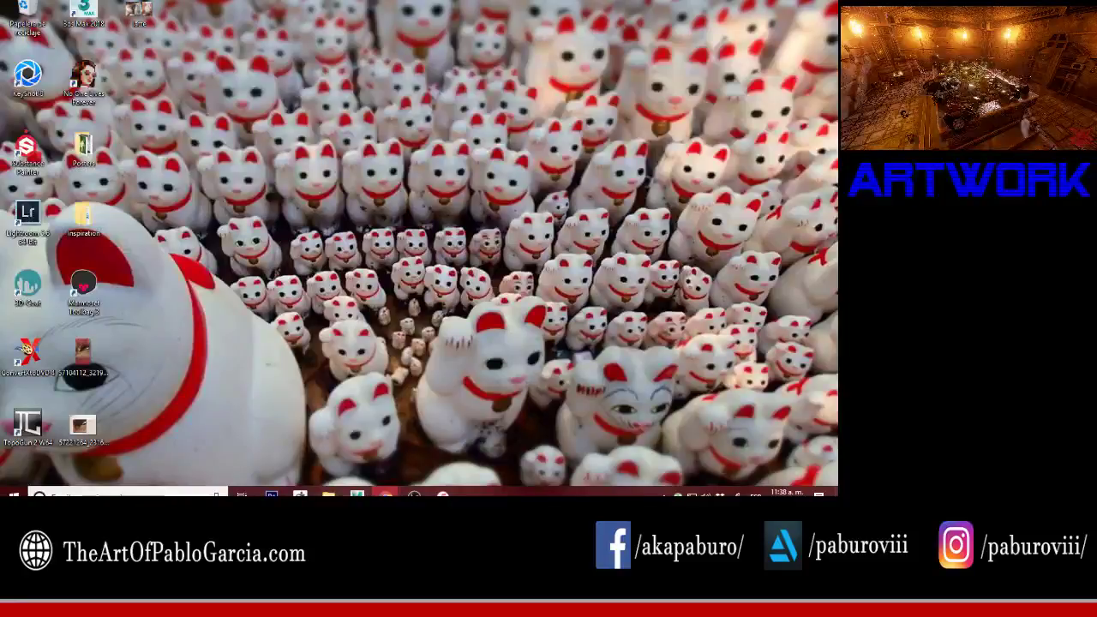
# Step: From Chrome's downloads, show the 3D CONCEPT 2 video in its Descargas folder
pyautogui.moveTo(386, 495)
pyautogui.click(437, 429)
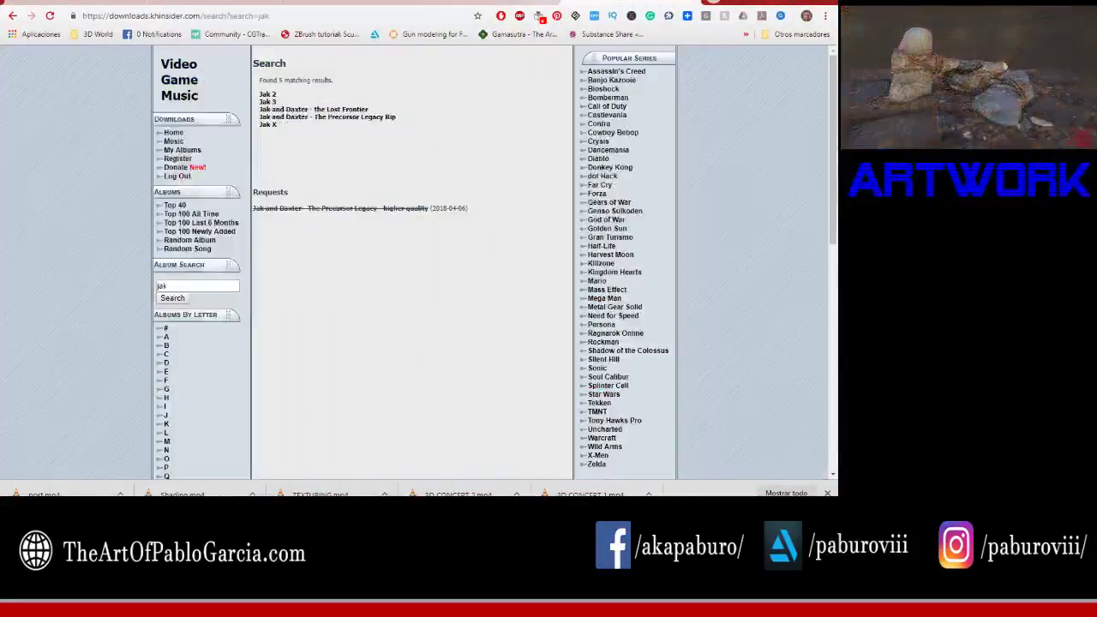
pyautogui.hotkey('ctrl', 'Tab')
pyautogui.hotkey('ctrl', 'Tab')
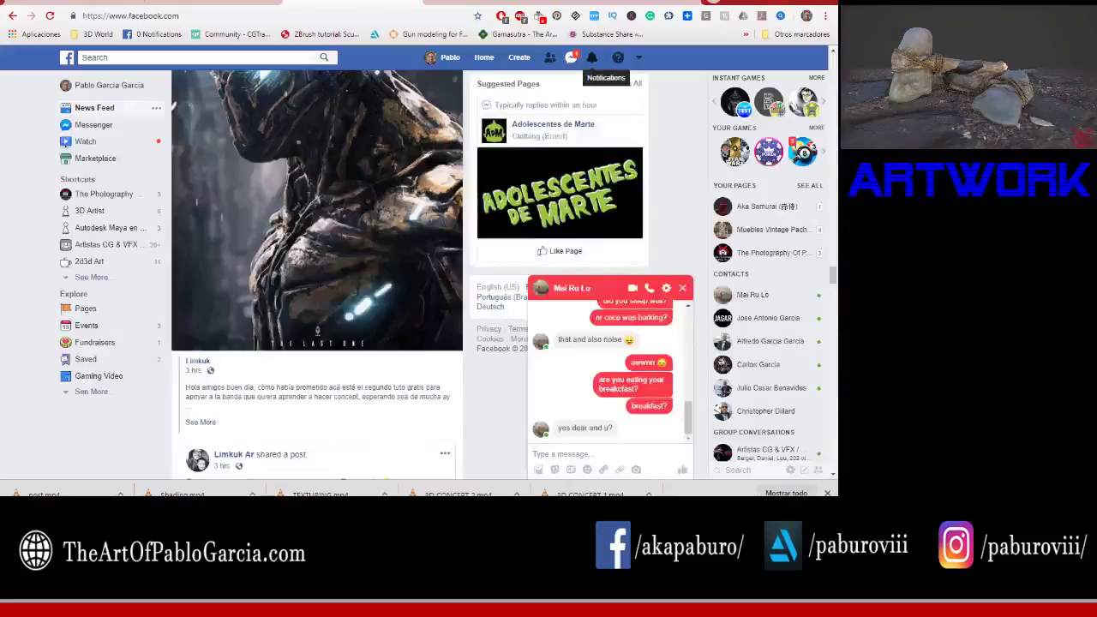
pyautogui.click(503, 495)
pyautogui.click(497, 466)
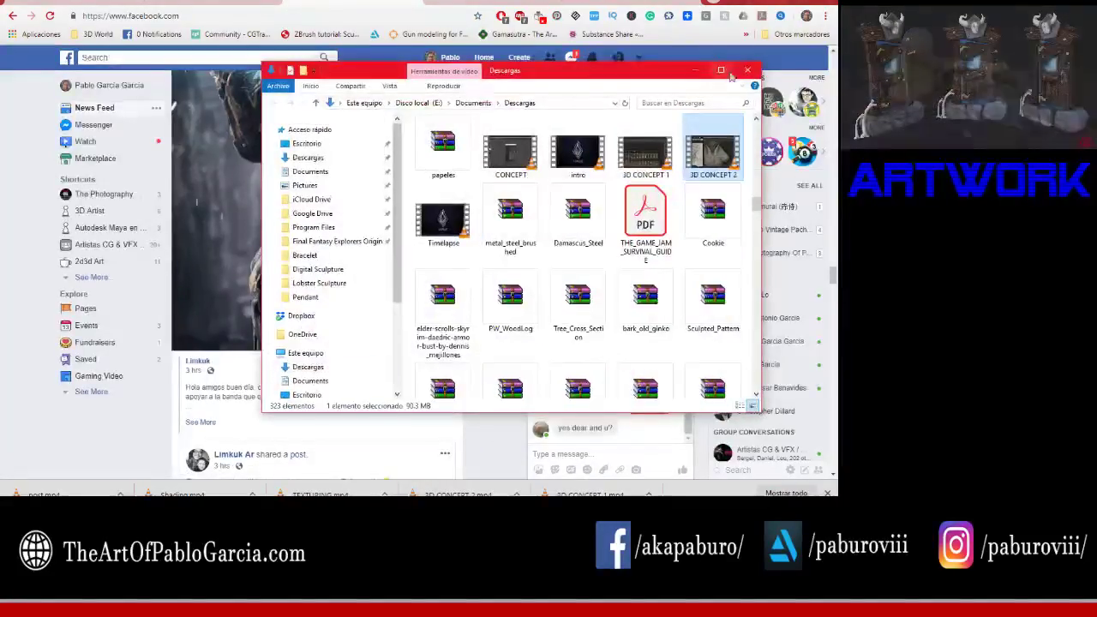
# Step: Maximize the Descargas window and delete the three downloaded image files
pyautogui.press('super+Up')
pyautogui.scroll(-5, 515, 283)
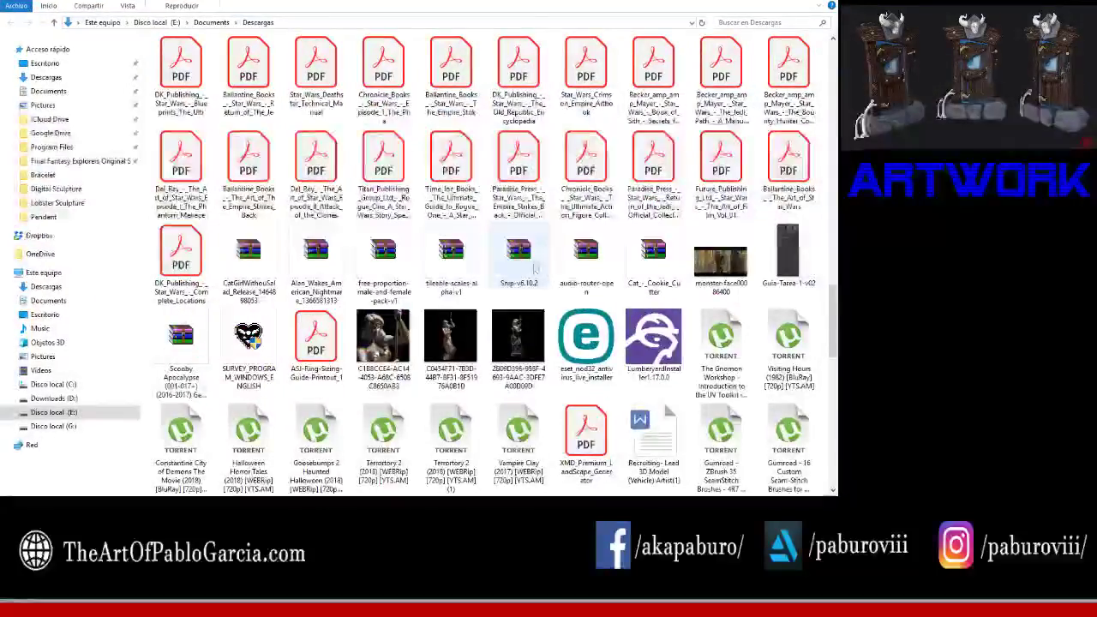
pyautogui.moveTo(356, 306); pyautogui.dragTo(532, 341)
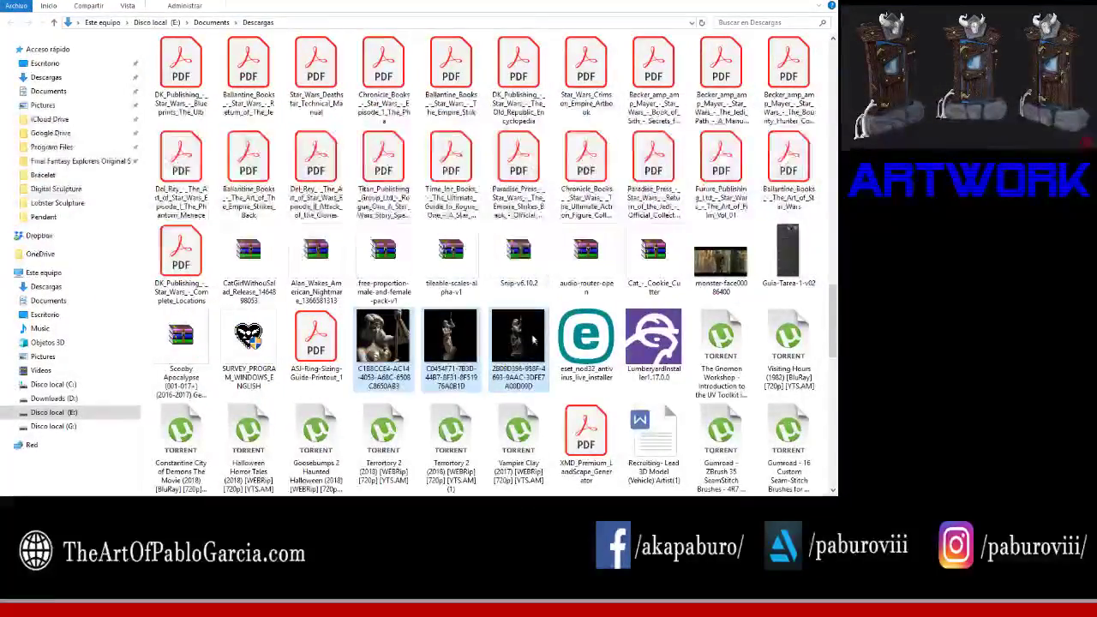
pyautogui.press('Delete')
# Step: Select the CONCEPT video, then return to the Facebook browser window
pyautogui.scroll(5, 558, 300)
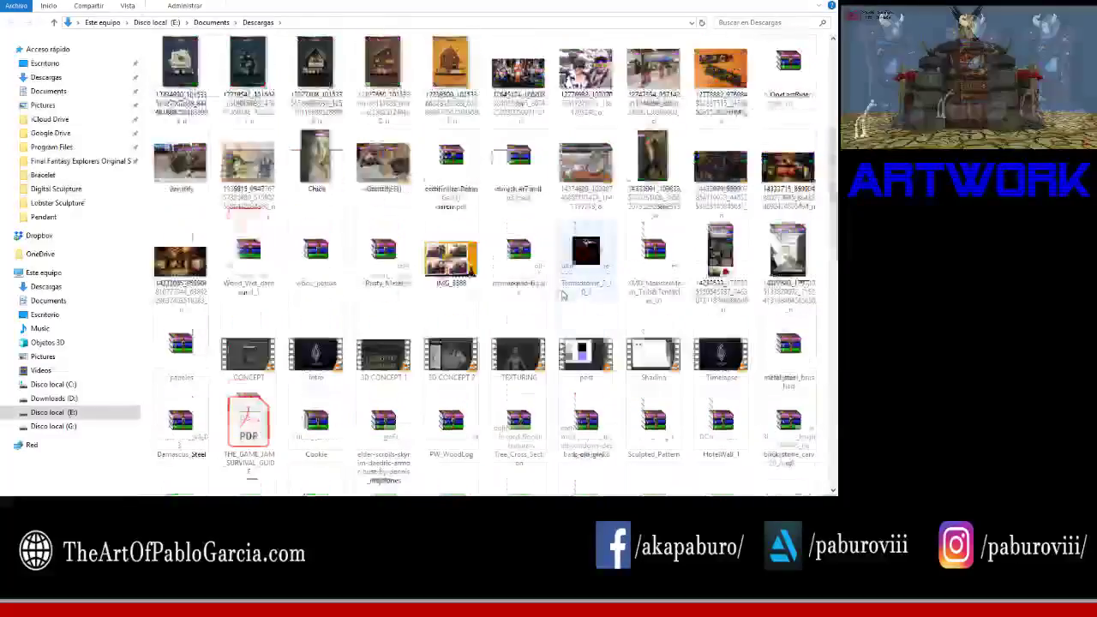
pyautogui.scroll(5, 561, 296)
pyautogui.scroll(-3, 563, 291)
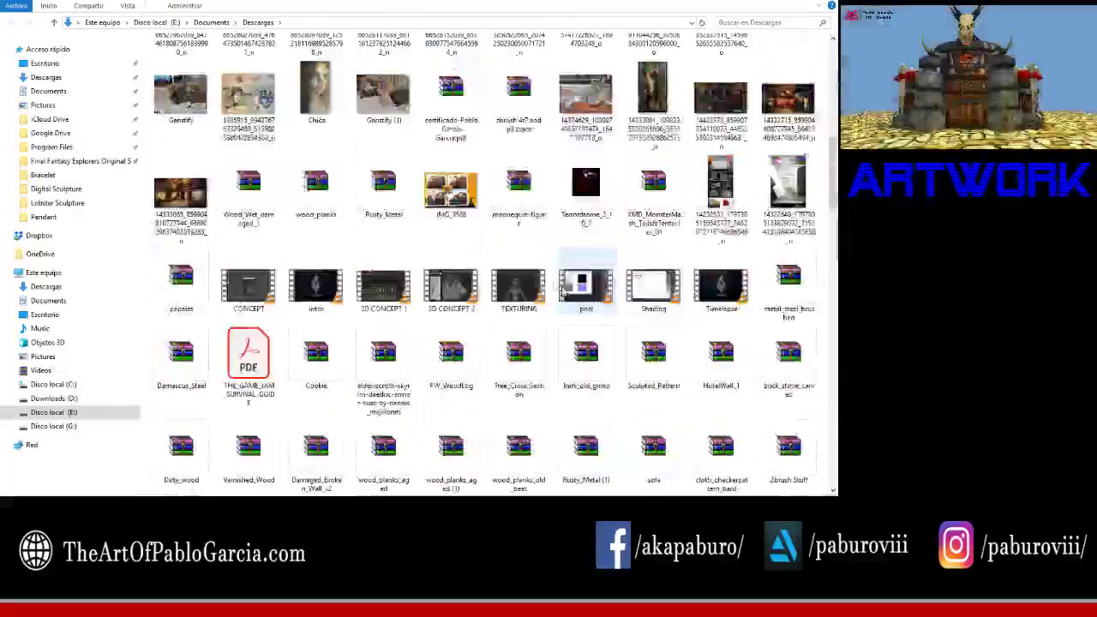
pyautogui.click(268, 281)
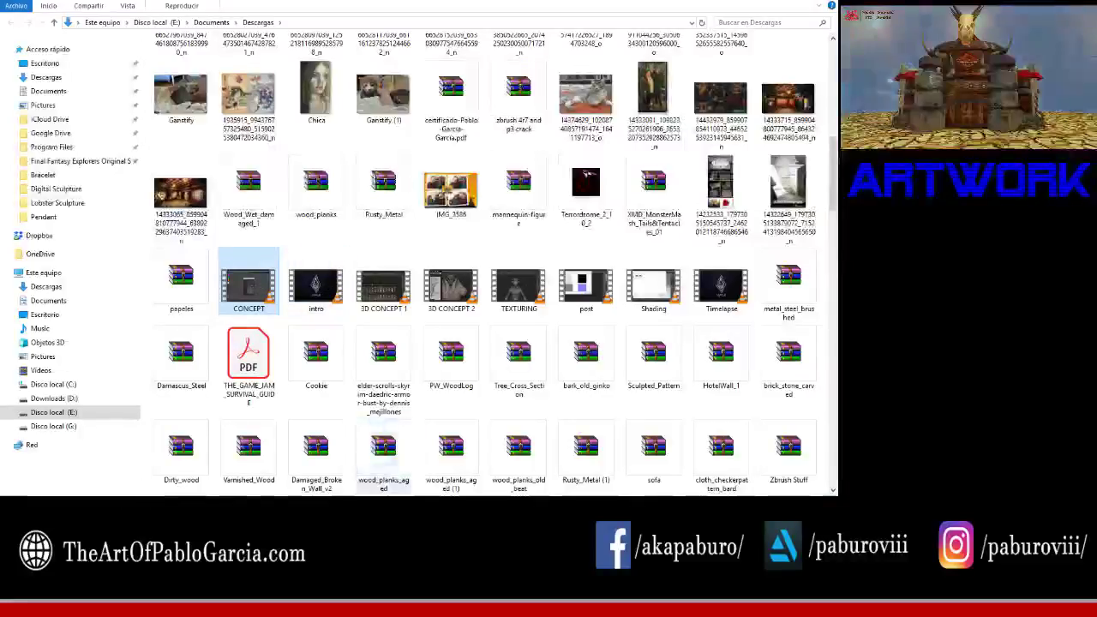
pyautogui.click(386, 495)
pyautogui.click(439, 444)
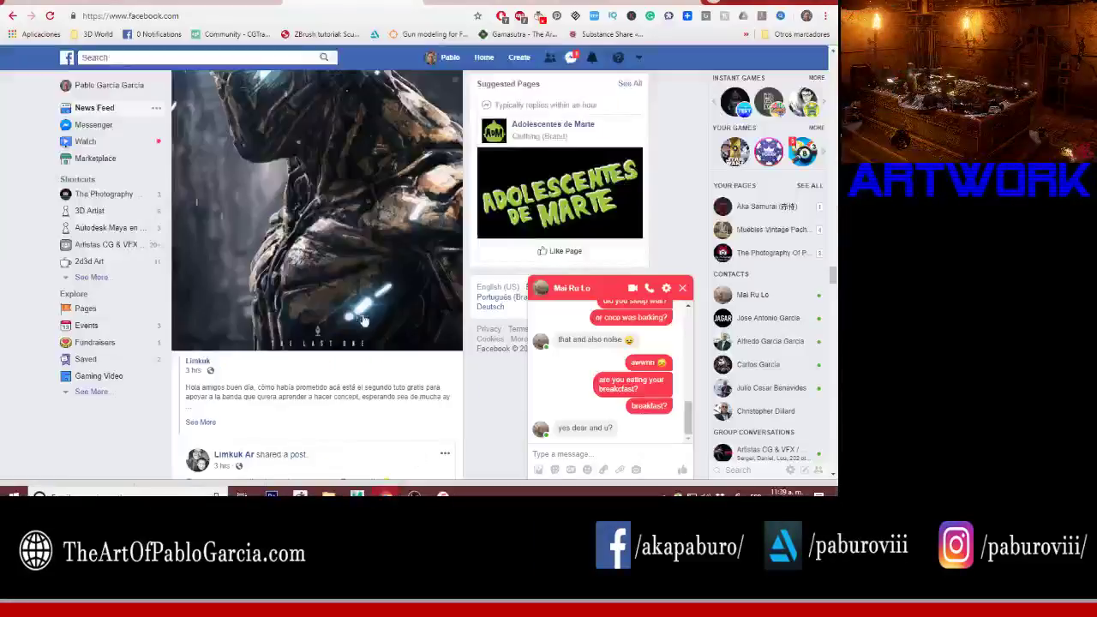
# Step: Open Gumroad in a new tab, detach the Facebook tab, and close the downloads bar
pyautogui.click(715, 2)
pyautogui.write('gumroad.com/products')
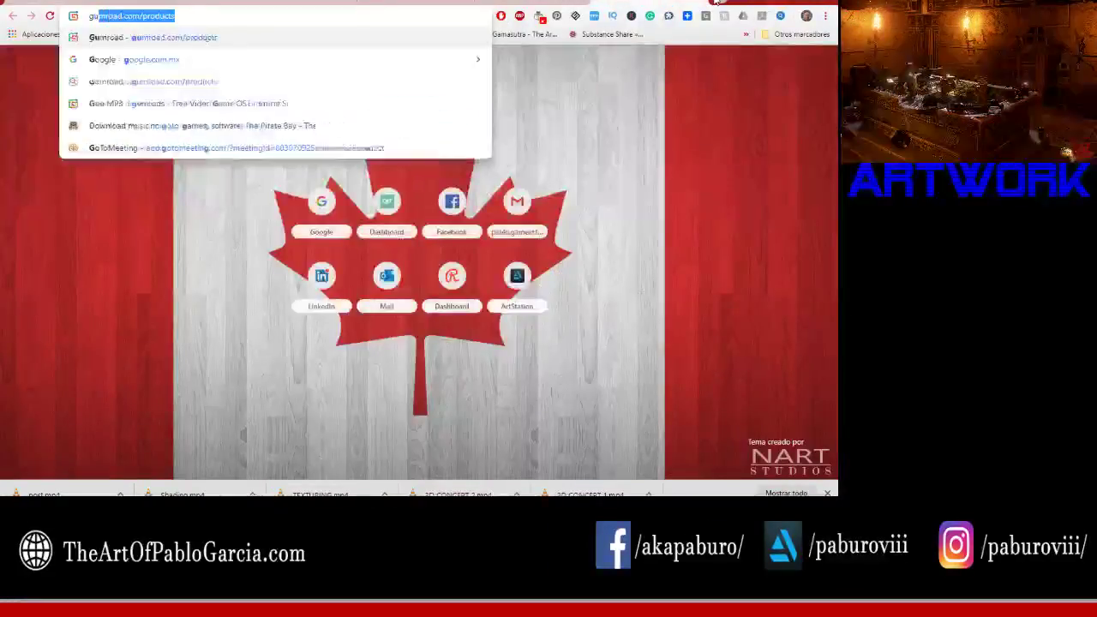
pyautogui.press('Return')
pyautogui.moveTo(539, 2)
pyautogui.mouseDown()
pyautogui.moveTo(185, 59)
pyautogui.moveTo(185, 4)
pyautogui.mouseUp()
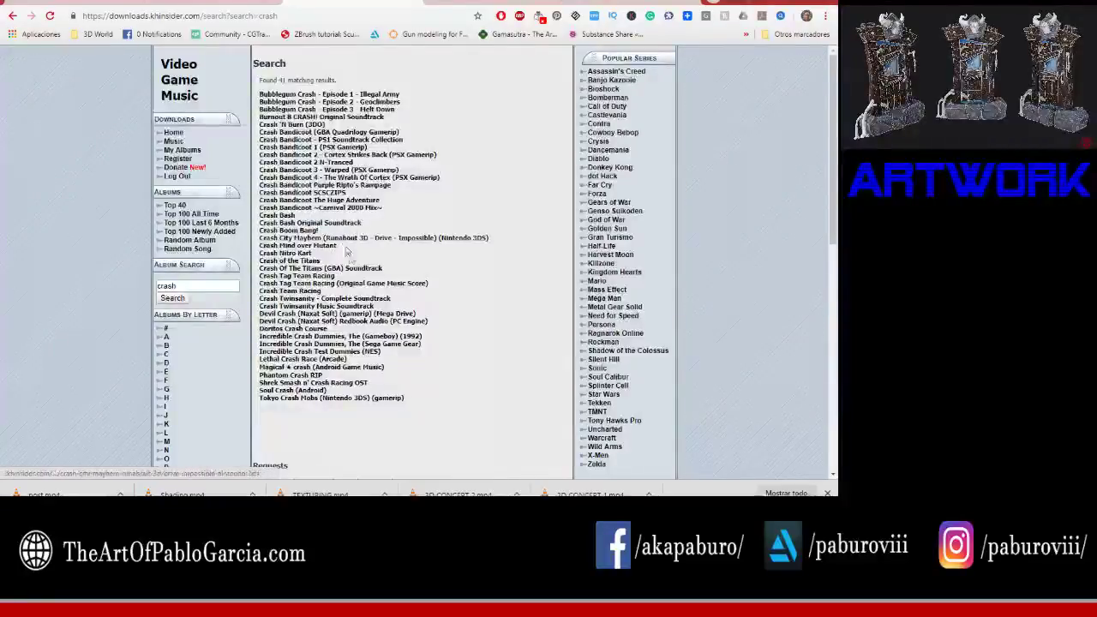
pyautogui.click(827, 493)
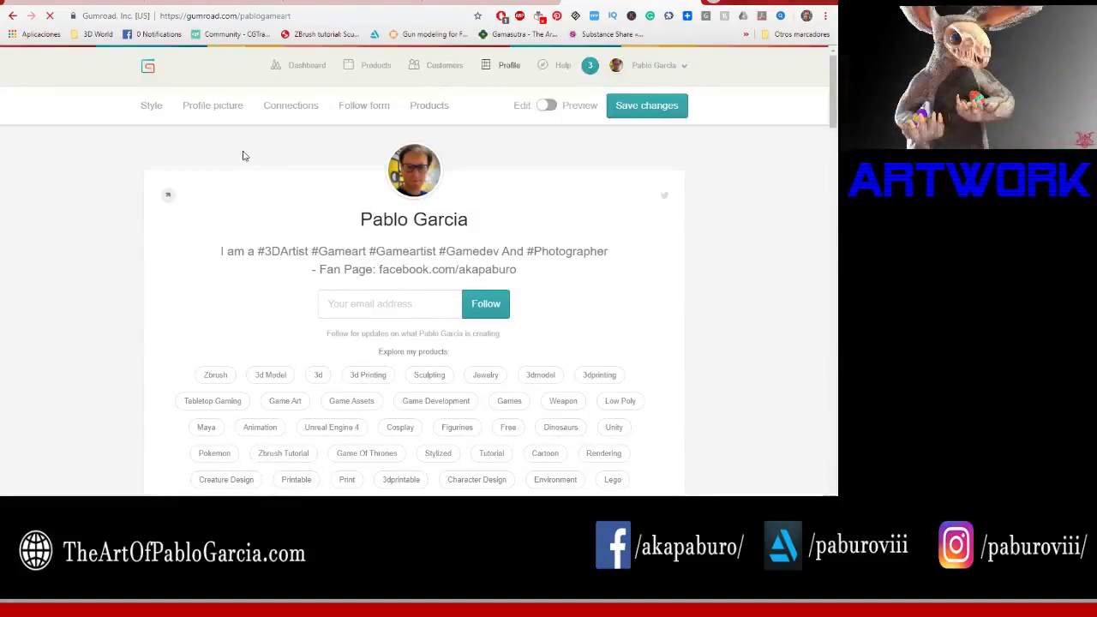
pyautogui.scroll(-2, 176, 145)
pyautogui.scroll(-2, 110, 180)
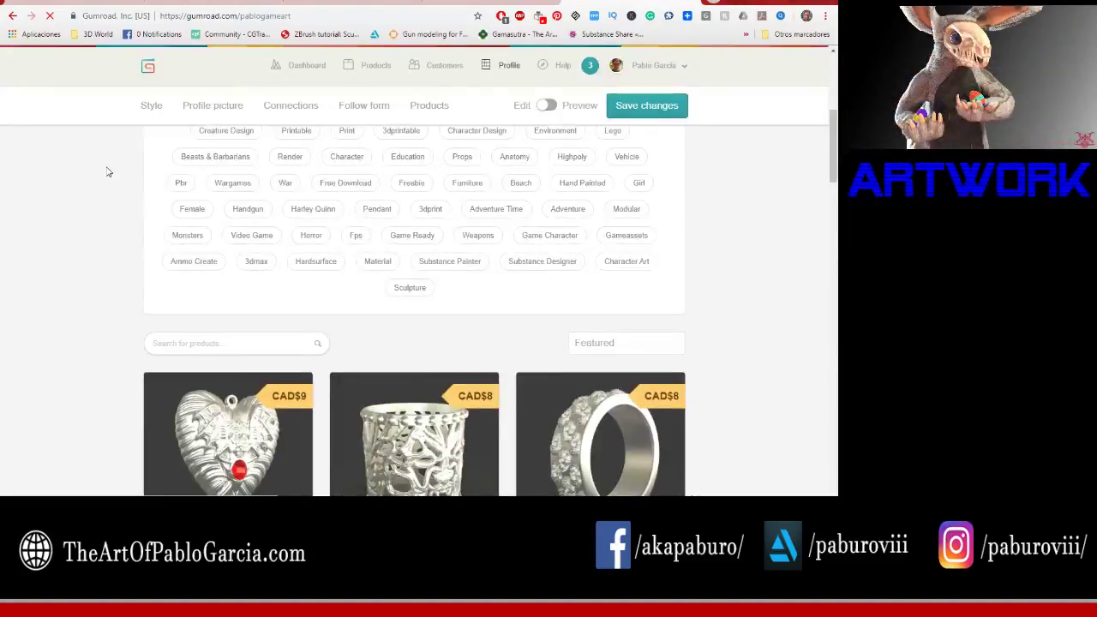
pyautogui.scroll(2, 109, 172)
pyautogui.scroll(2, 111, 173)
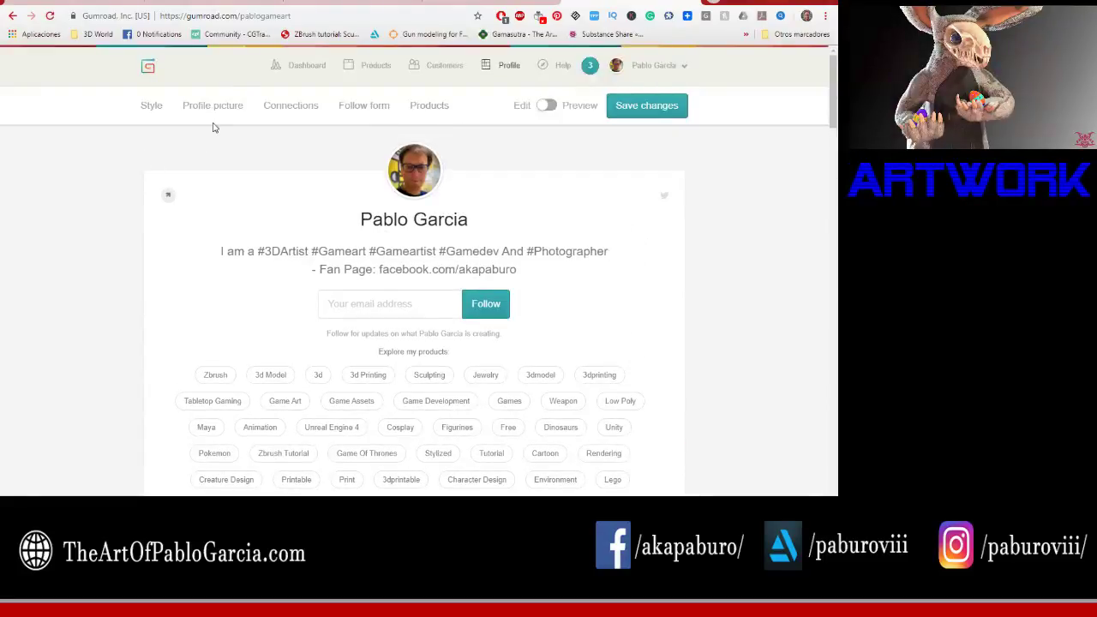
pyautogui.click(373, 69)
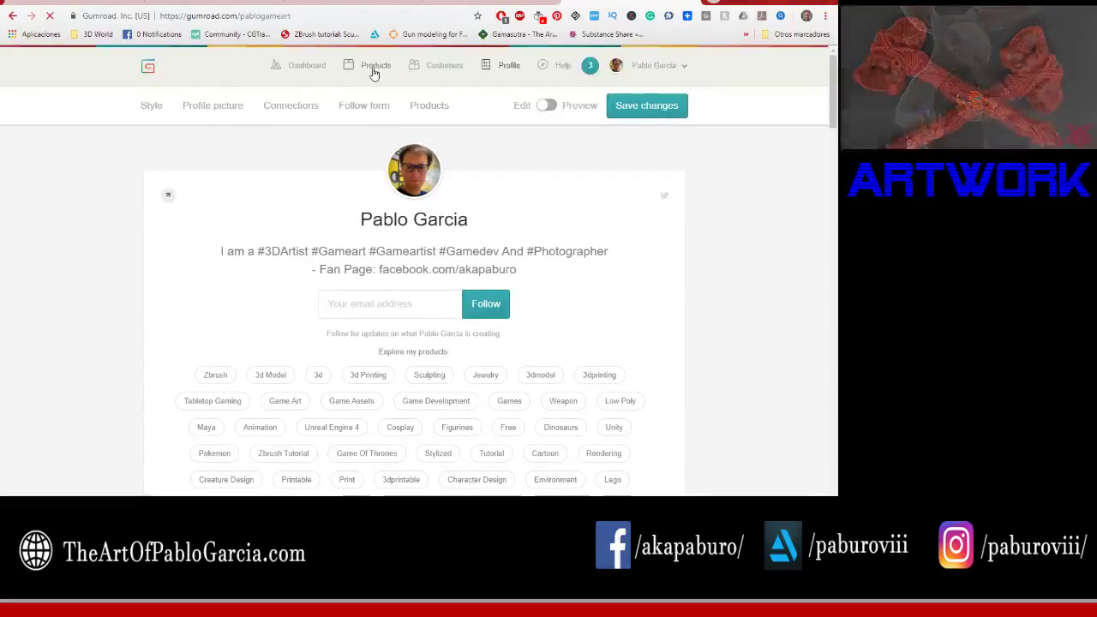
pyautogui.click(648, 77)
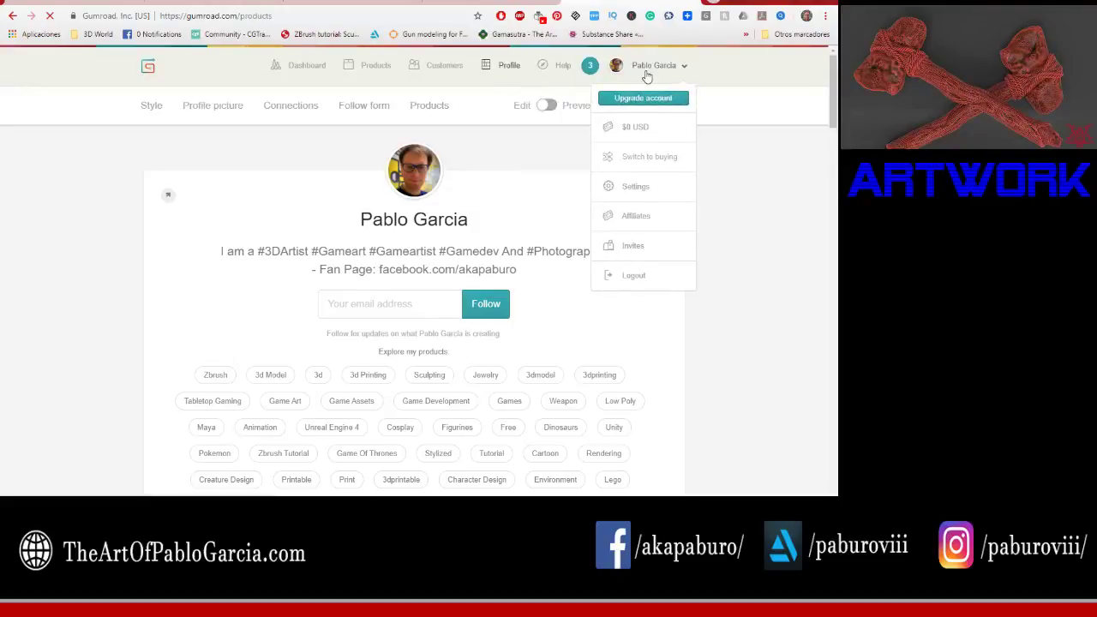
pyautogui.click(306, 68)
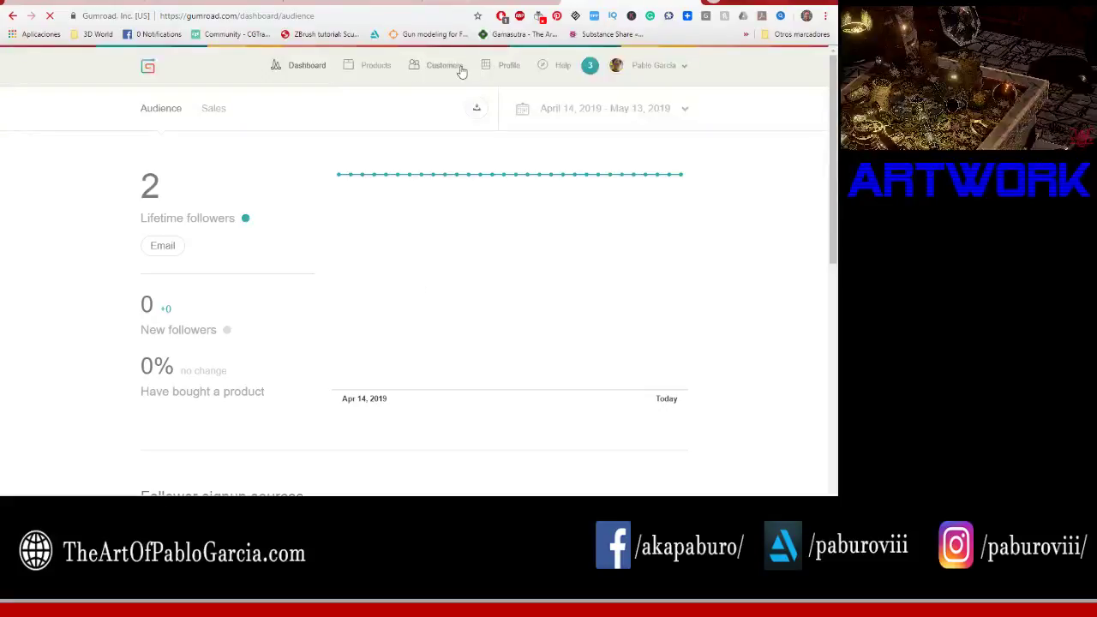
pyautogui.scroll(-1, 502, 180)
pyautogui.scroll(-3, 482, 181)
pyautogui.scroll(-2, 483, 176)
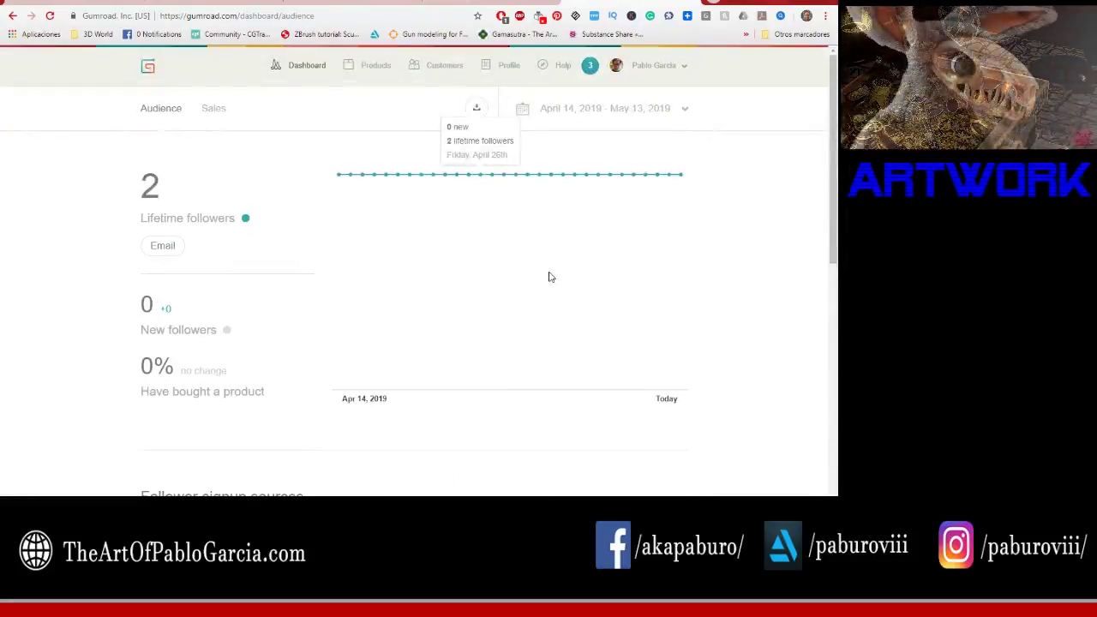
pyautogui.scroll(-3, 552, 274)
pyautogui.scroll(-3, 551, 272)
pyautogui.scroll(-1, 551, 272)
pyautogui.scroll(3, 551, 269)
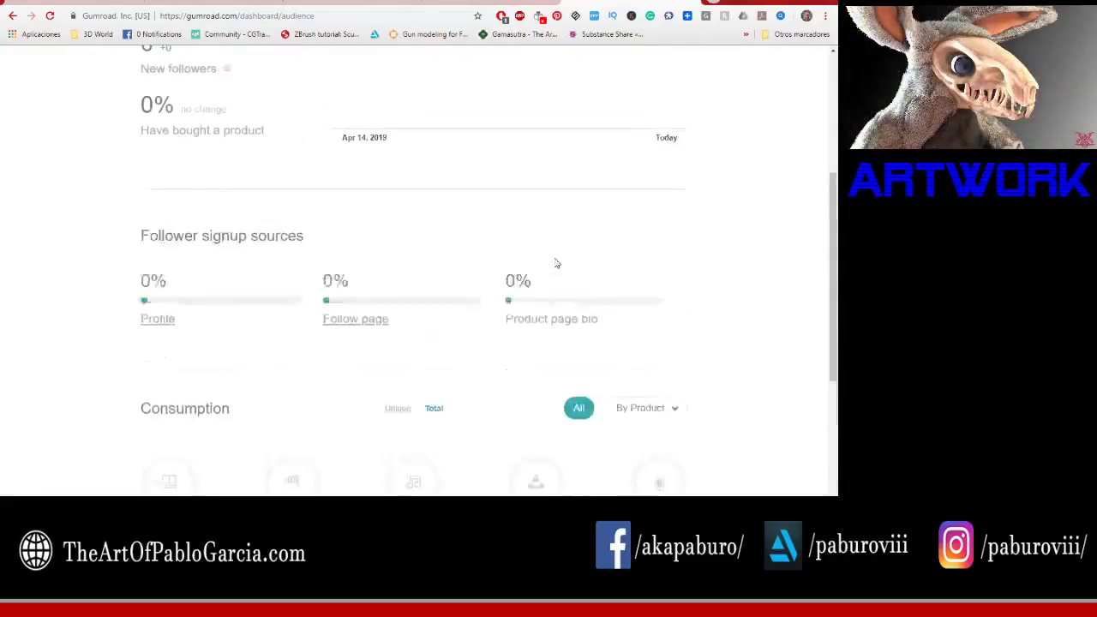
pyautogui.scroll(3, 556, 262)
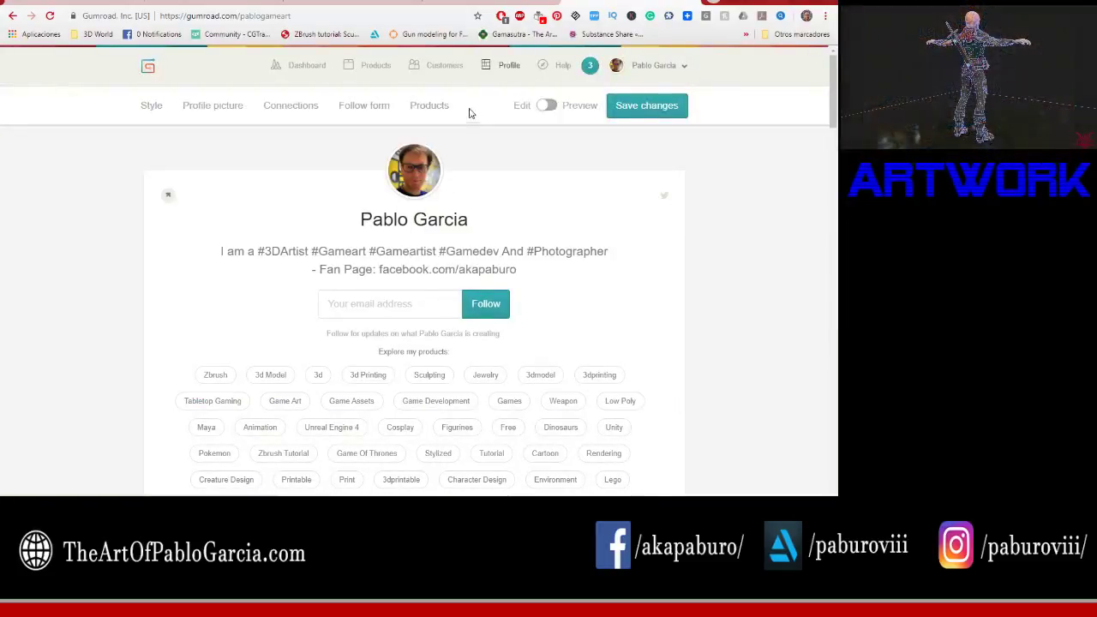
# Step: Check the product sort settings and account menu, then scroll through the profile page
pyautogui.click(418, 109)
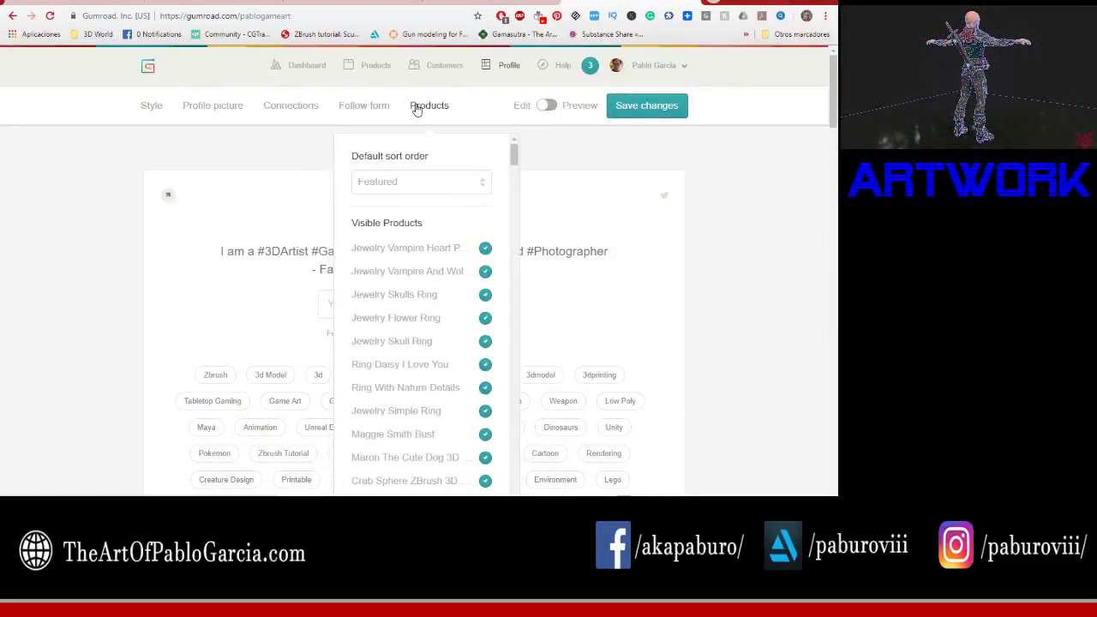
pyautogui.click(417, 107)
pyautogui.click(672, 74)
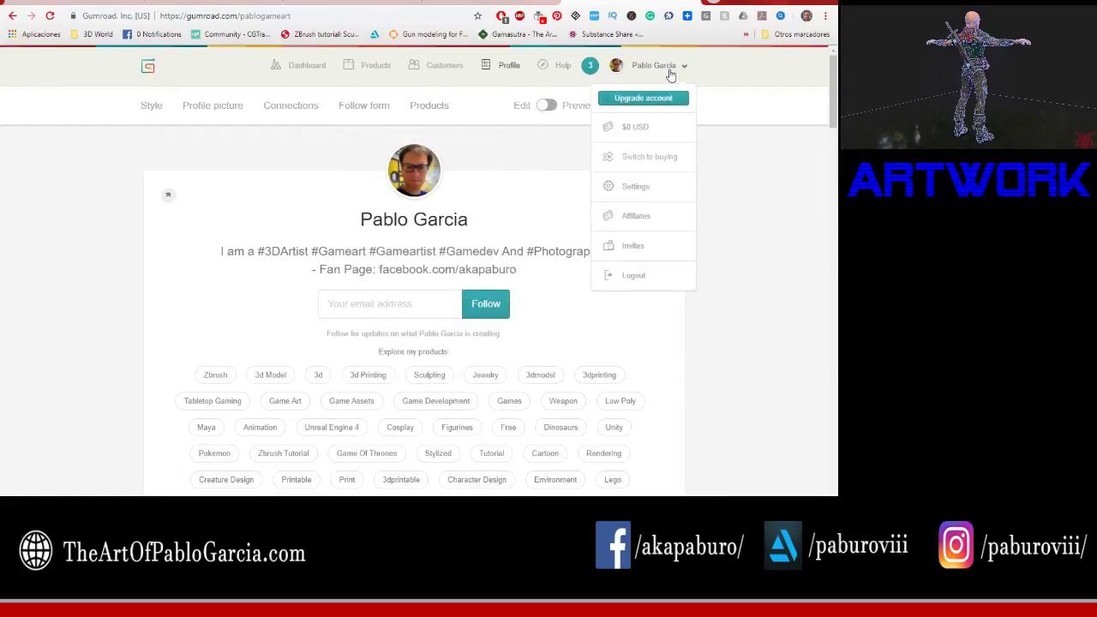
pyautogui.click(738, 223)
pyautogui.scroll(-5, 737, 223)
pyautogui.scroll(-2, 738, 223)
pyautogui.scroll(4, 739, 220)
pyautogui.scroll(2, 738, 218)
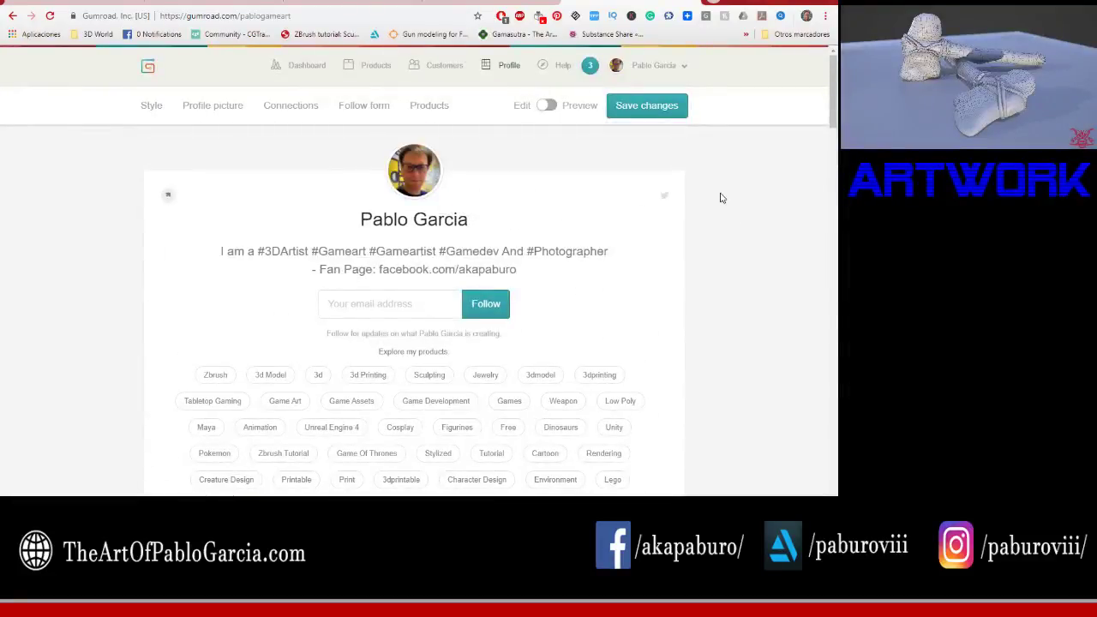
# Step: Change the profile theme to New York, then to Shiny
pyautogui.click(152, 106)
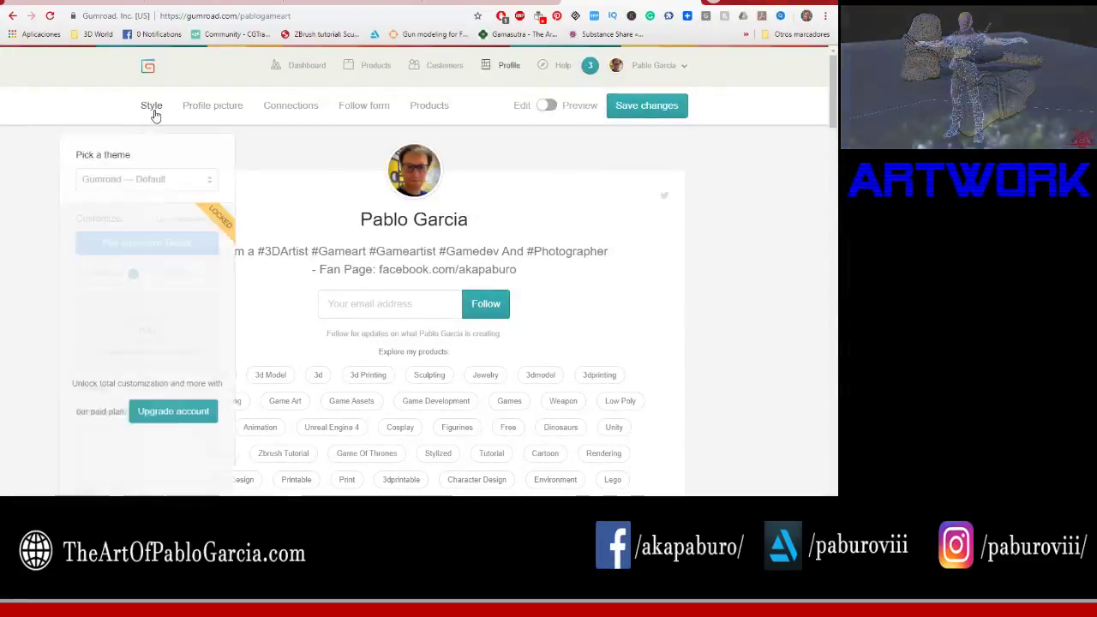
pyautogui.click(203, 180)
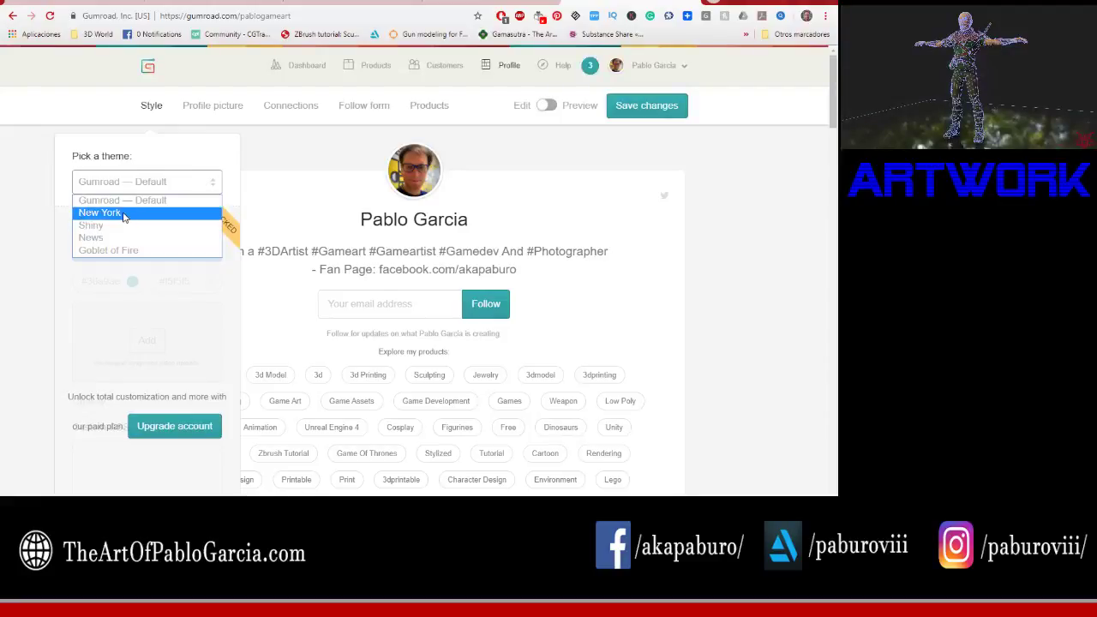
pyautogui.click(148, 213)
pyautogui.click(183, 190)
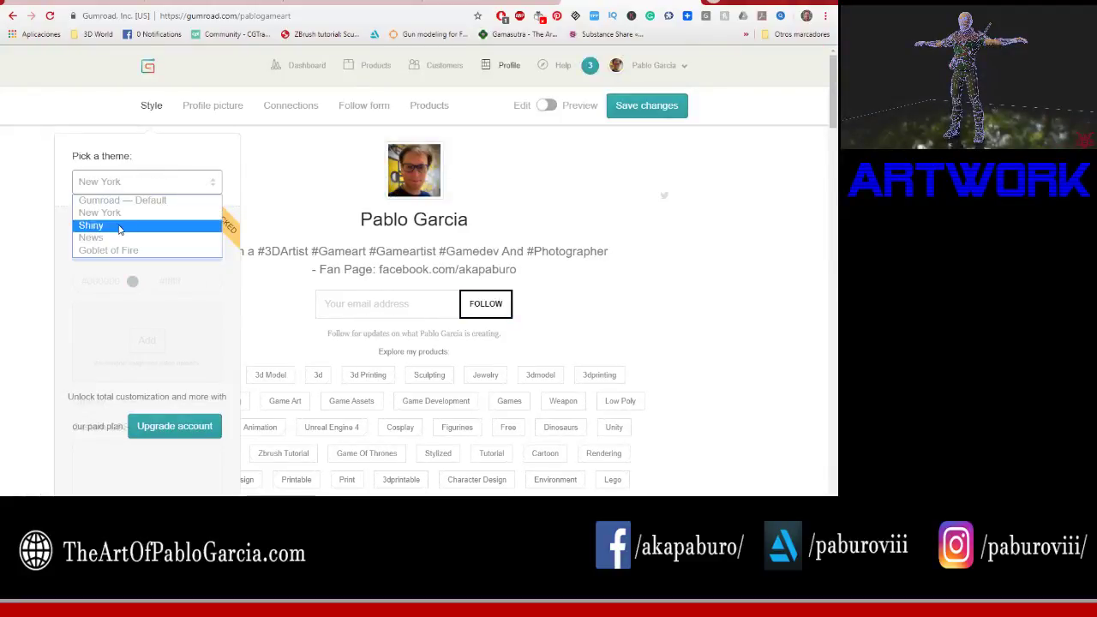
pyautogui.click(168, 220)
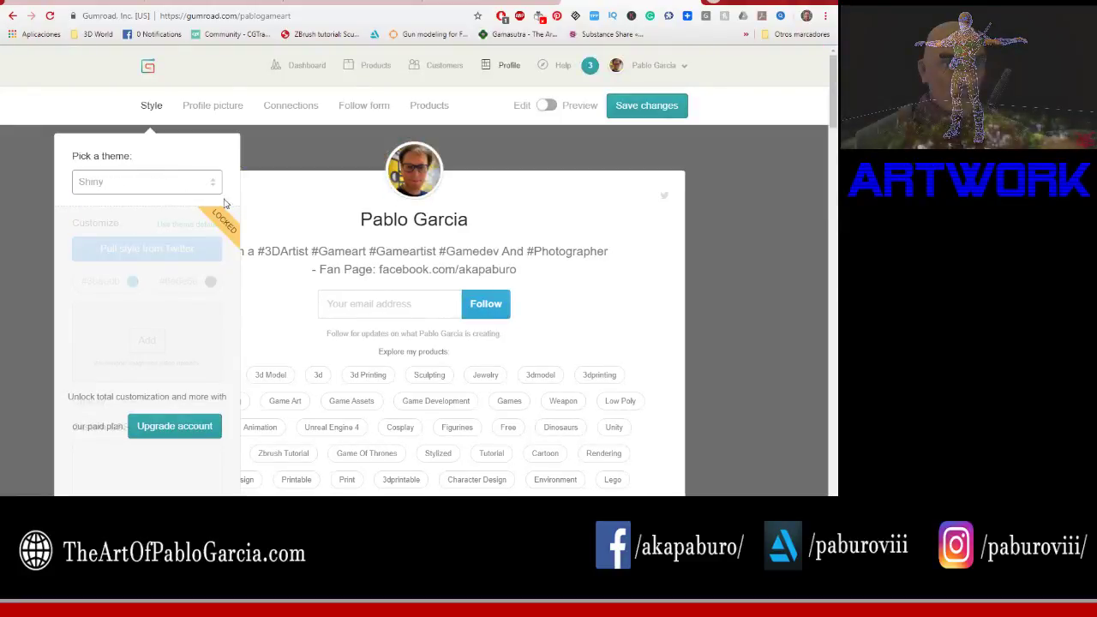
# Step: Switch the Gumroad account to buying mode from the account menu
pyautogui.moveTo(833, 108)
pyautogui.mouseDown()
pyautogui.moveTo(833, 182)
pyautogui.moveTo(799, 98)
pyautogui.mouseUp()
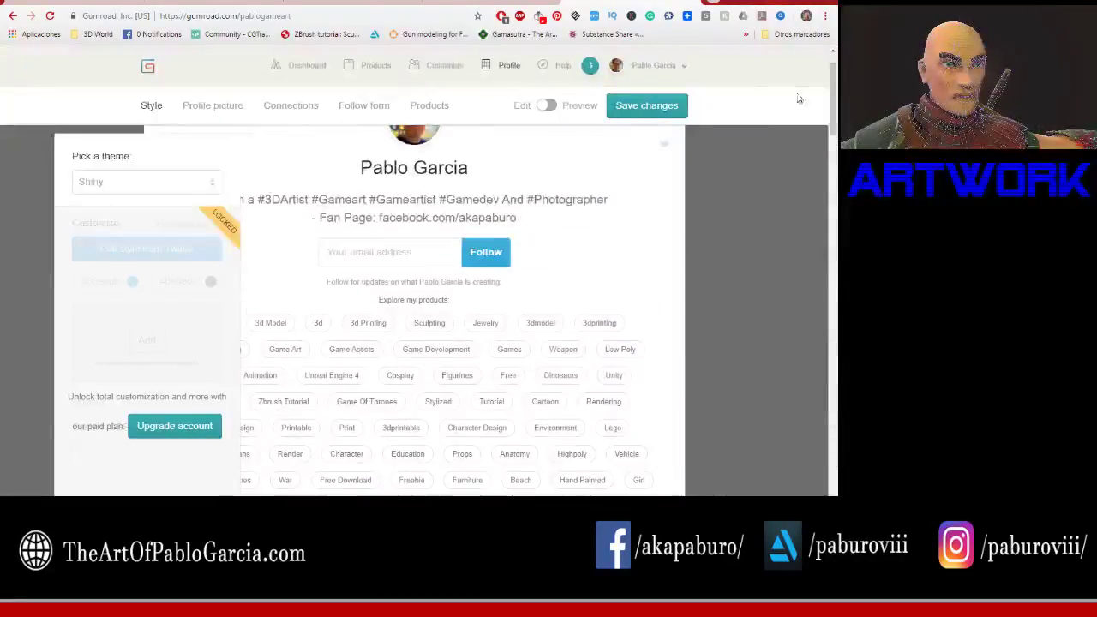
pyautogui.click(661, 71)
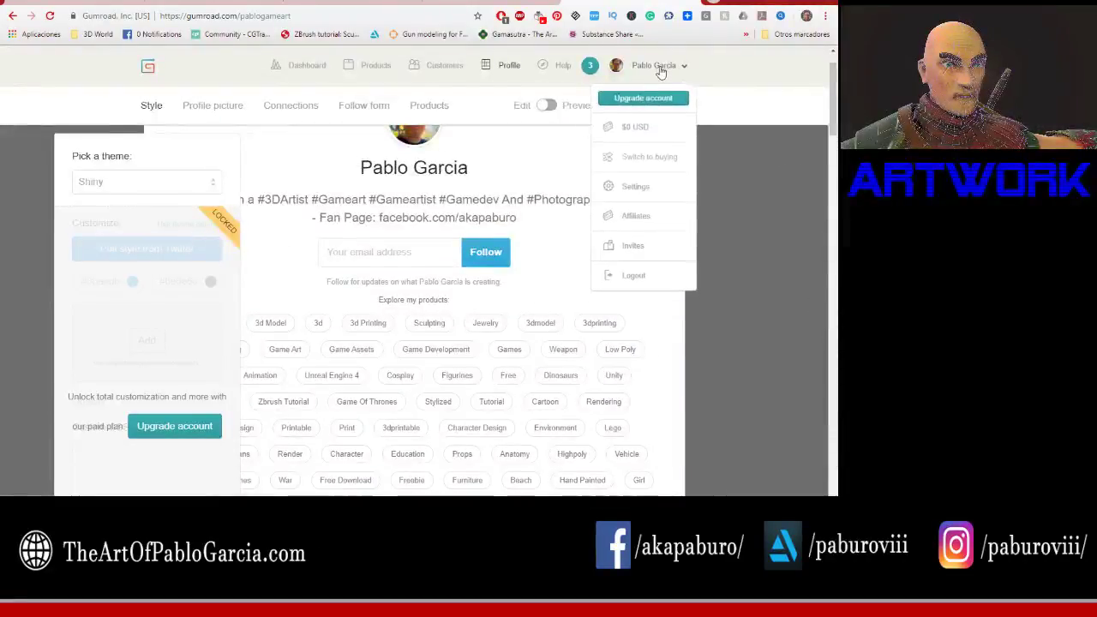
pyautogui.click(663, 163)
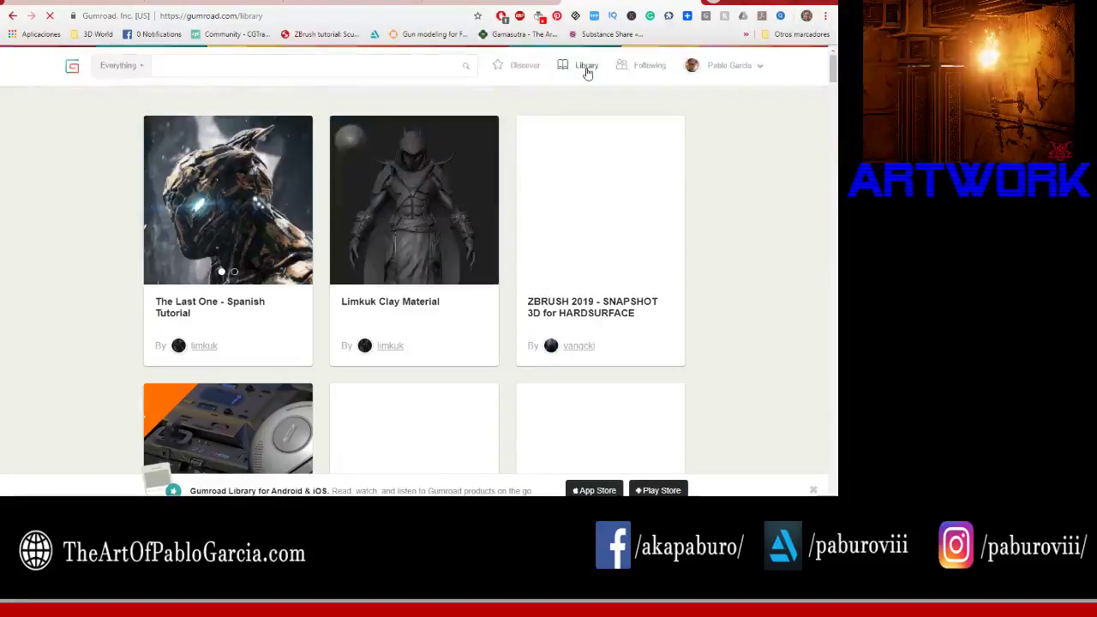
# Step: View The Last One - Spanish Tutorial product page and its video list
pyautogui.click(241, 198)
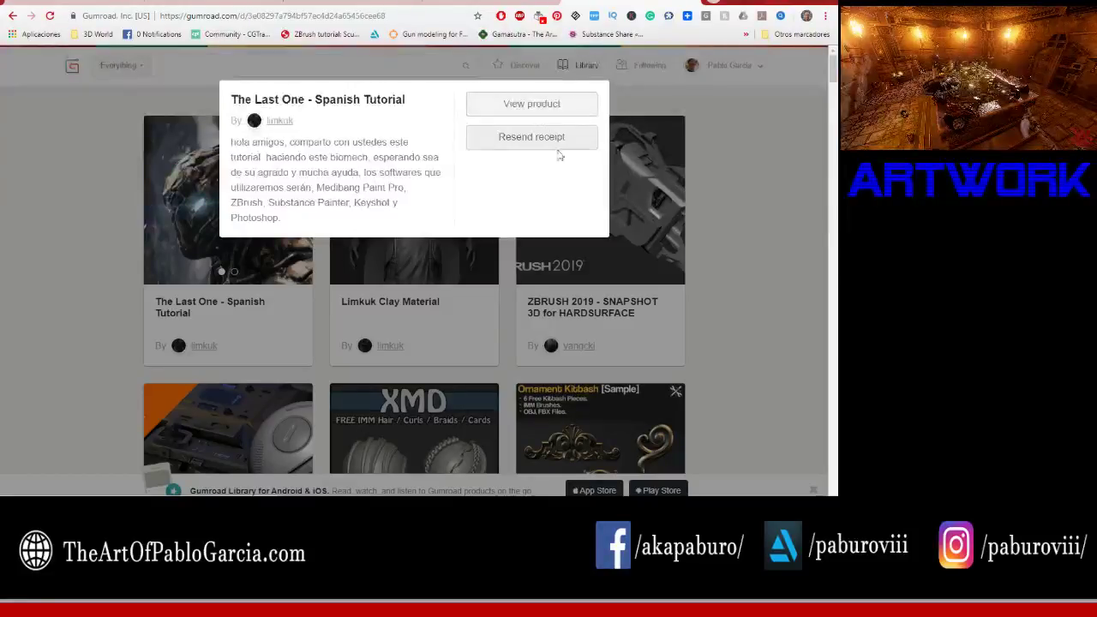
pyautogui.click(531, 104)
pyautogui.scroll(-3, 411, 257)
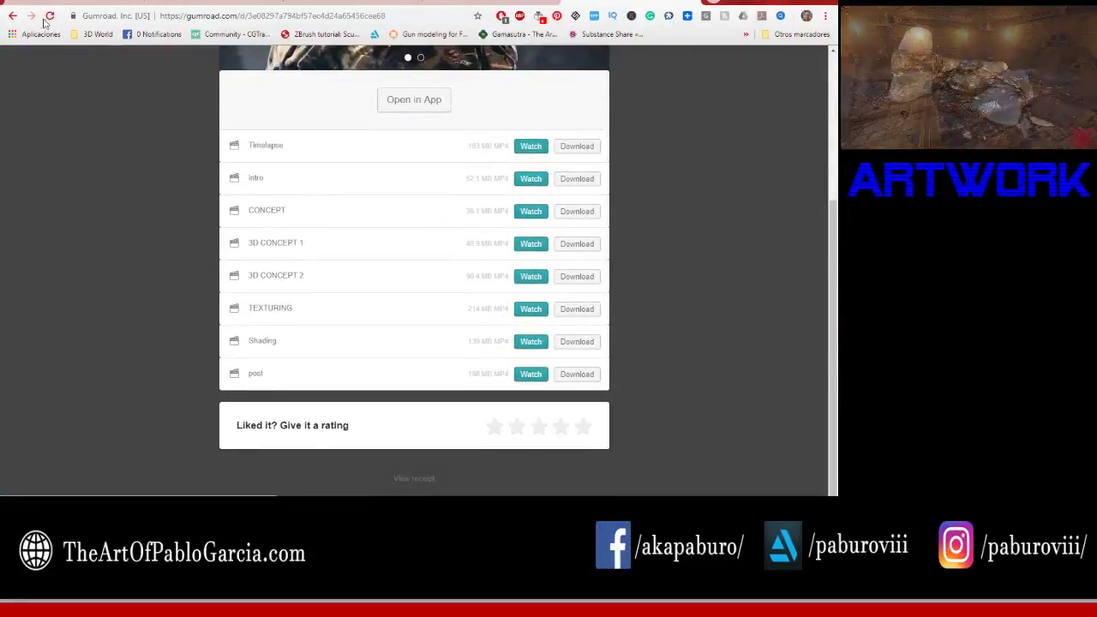
# Step: Go back to the Library and scroll down through the purchases
pyautogui.click(13, 16)
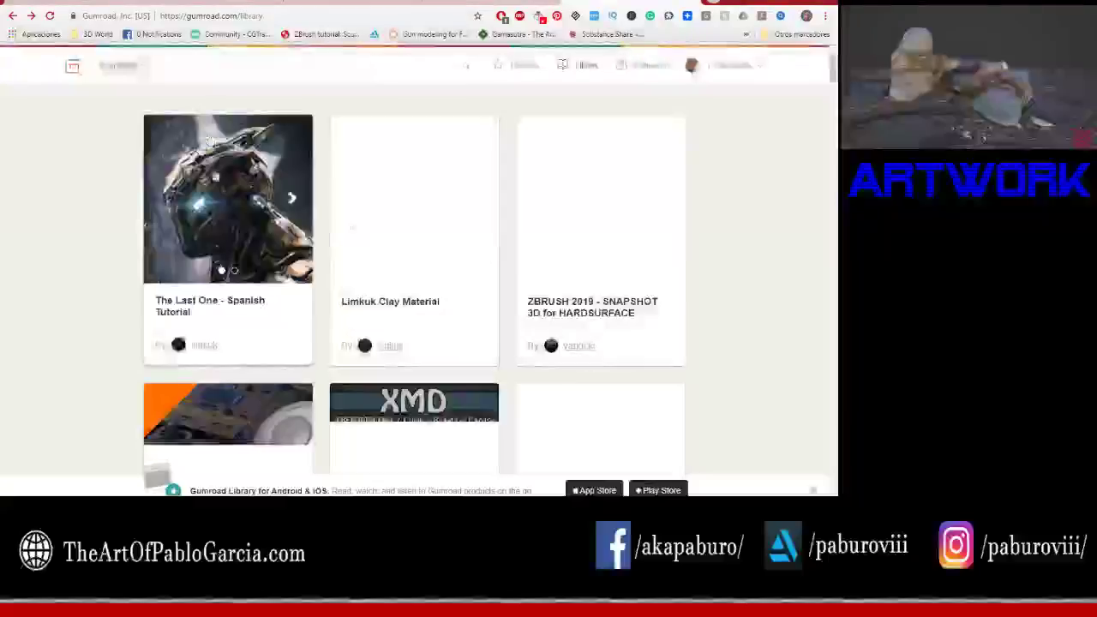
pyautogui.scroll(-2, 715, 281)
pyautogui.scroll(-3, 715, 279)
pyautogui.scroll(-4, 716, 275)
pyautogui.scroll(-2, 716, 267)
pyautogui.scroll(-2, 716, 268)
pyautogui.scroll(-1, 715, 265)
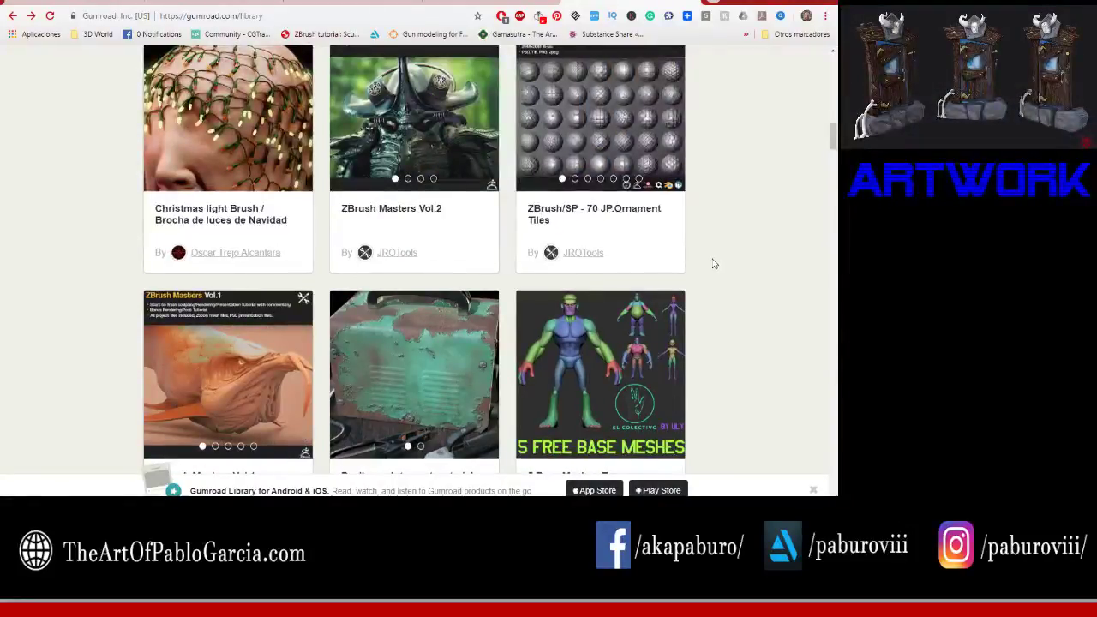
# Step: Scroll through the Library and briefly preview the Limkuk ZBrush Material details
pyautogui.scroll(-1, 715, 264)
pyautogui.scroll(-2, 714, 264)
pyautogui.scroll(-1, 713, 264)
pyautogui.scroll(-1, 712, 263)
pyautogui.scroll(-1, 712, 263)
pyautogui.scroll(-2, 712, 263)
pyautogui.scroll(-2, 712, 263)
pyautogui.scroll(-2, 711, 263)
pyautogui.scroll(-1, 712, 263)
pyautogui.scroll(-2, 711, 263)
pyautogui.scroll(-1, 711, 263)
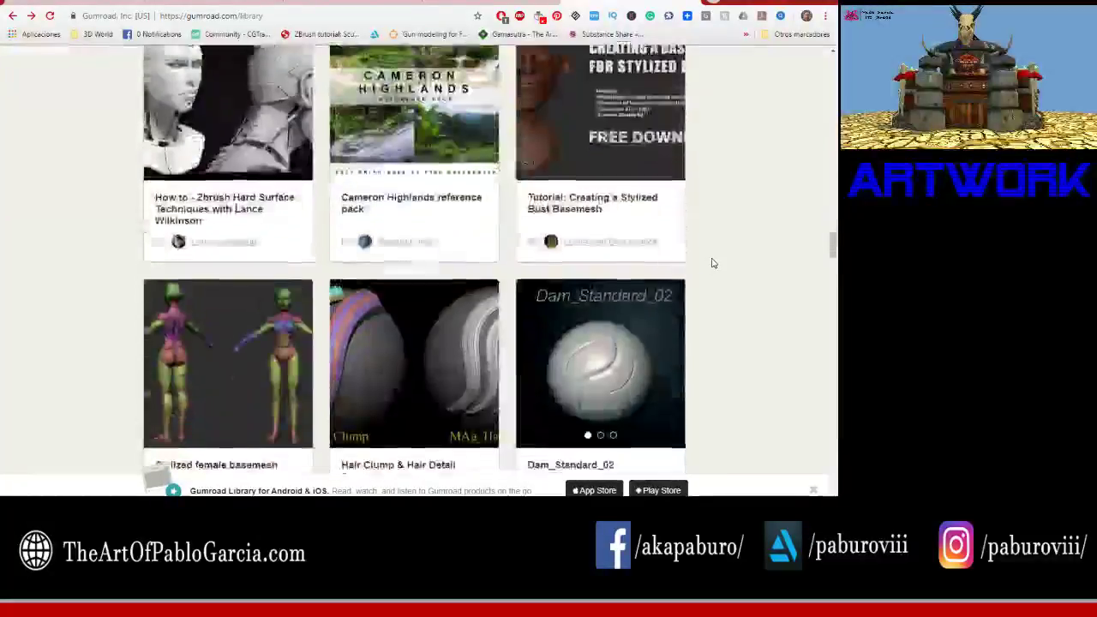
pyautogui.scroll(-3, 712, 263)
pyautogui.scroll(-3, 712, 263)
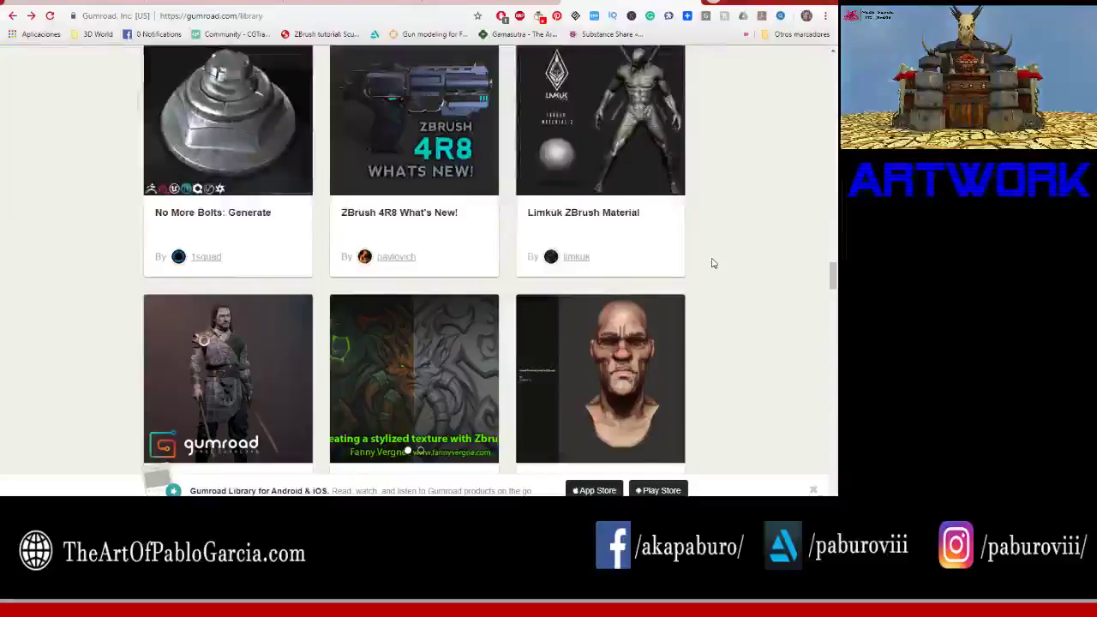
pyautogui.scroll(1, 711, 263)
pyautogui.click(691, 203)
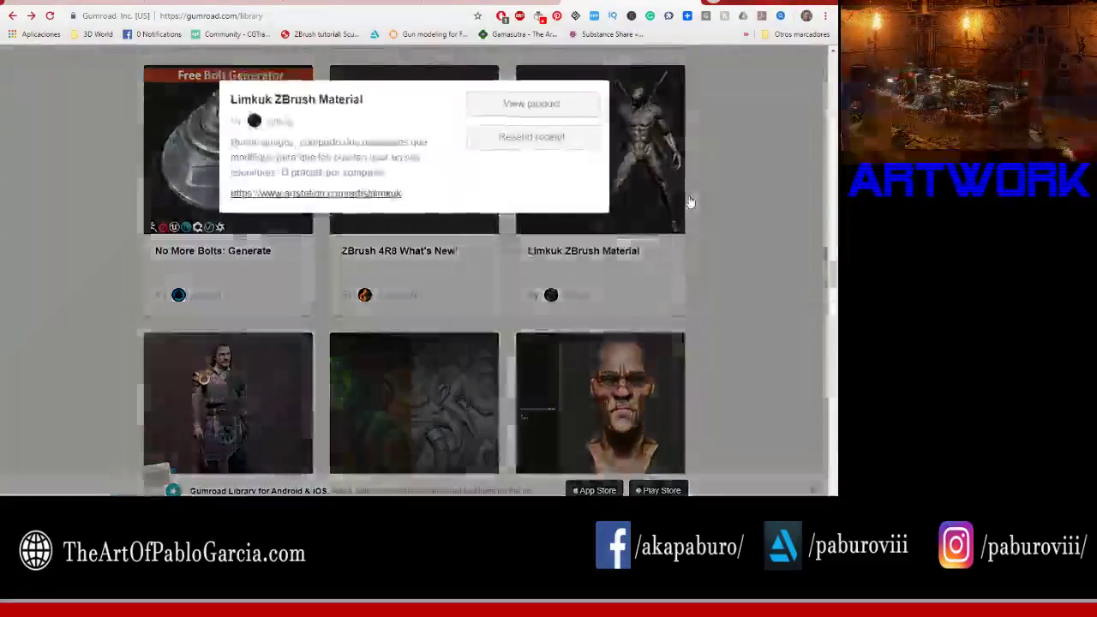
pyautogui.click(709, 210)
# Step: Preview the Bard Project Files details, then scroll back up the Library
pyautogui.scroll(-2, 723, 215)
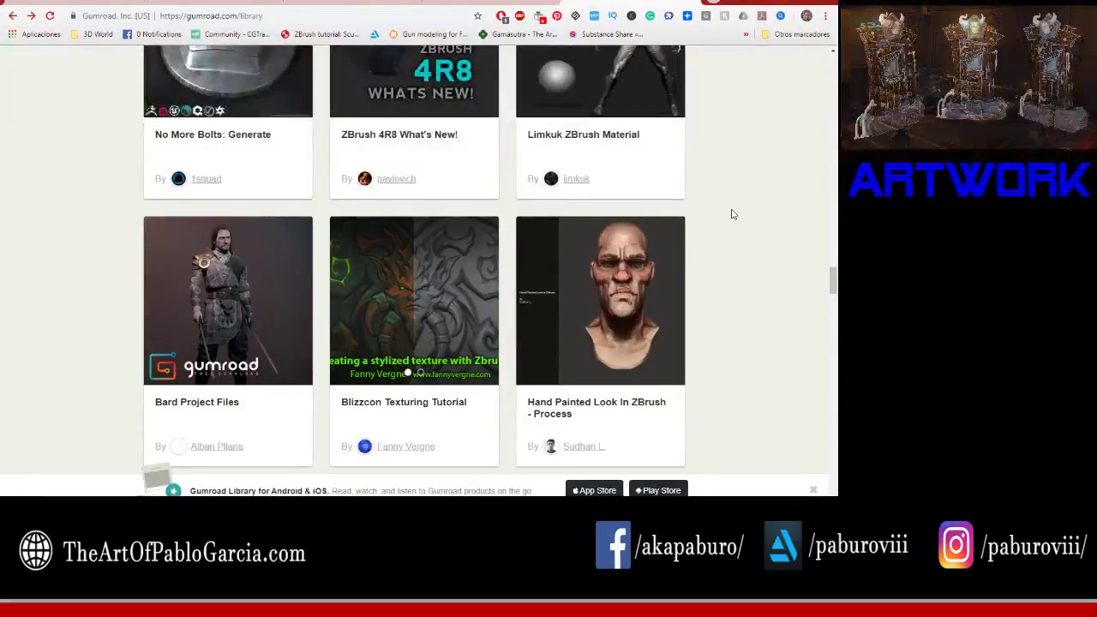
pyautogui.scroll(-1, 275, 235)
pyautogui.click(257, 238)
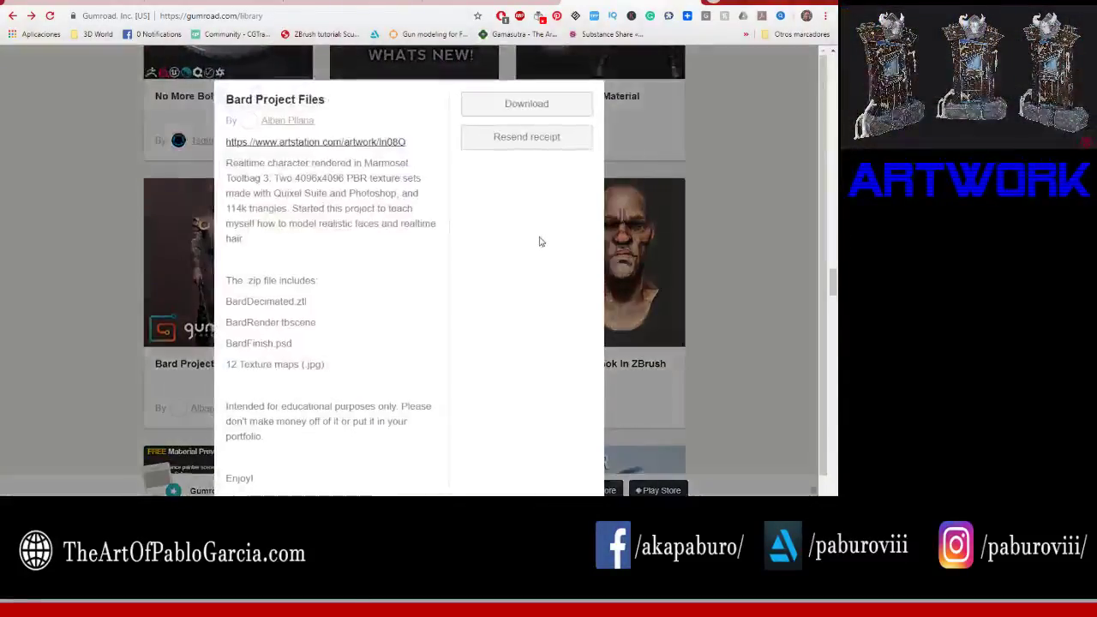
pyautogui.click(768, 234)
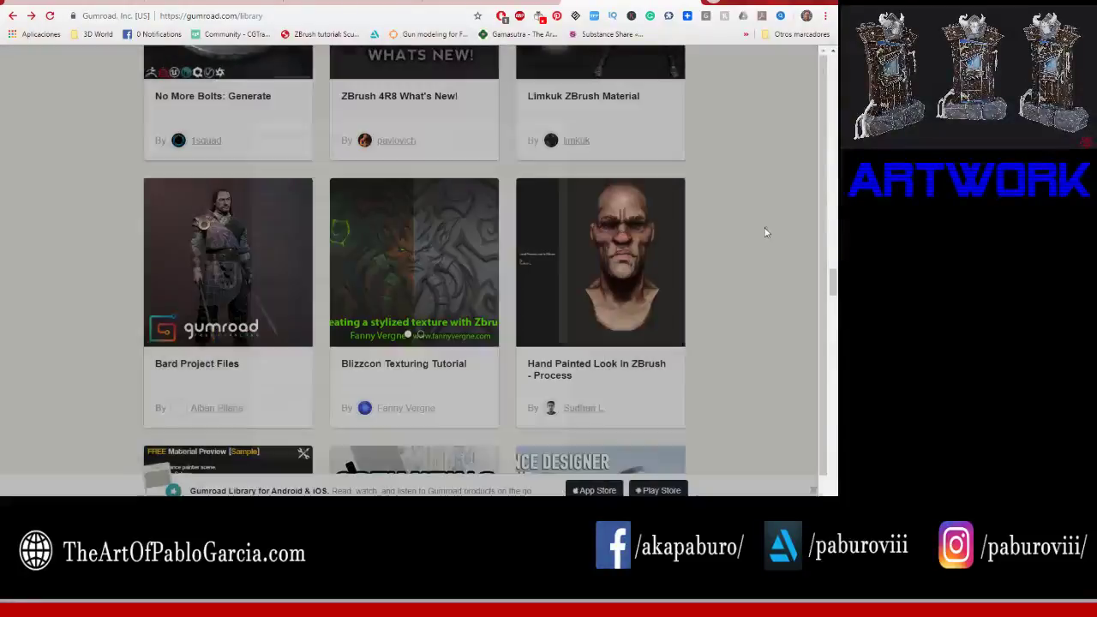
pyautogui.scroll(-2, 761, 236)
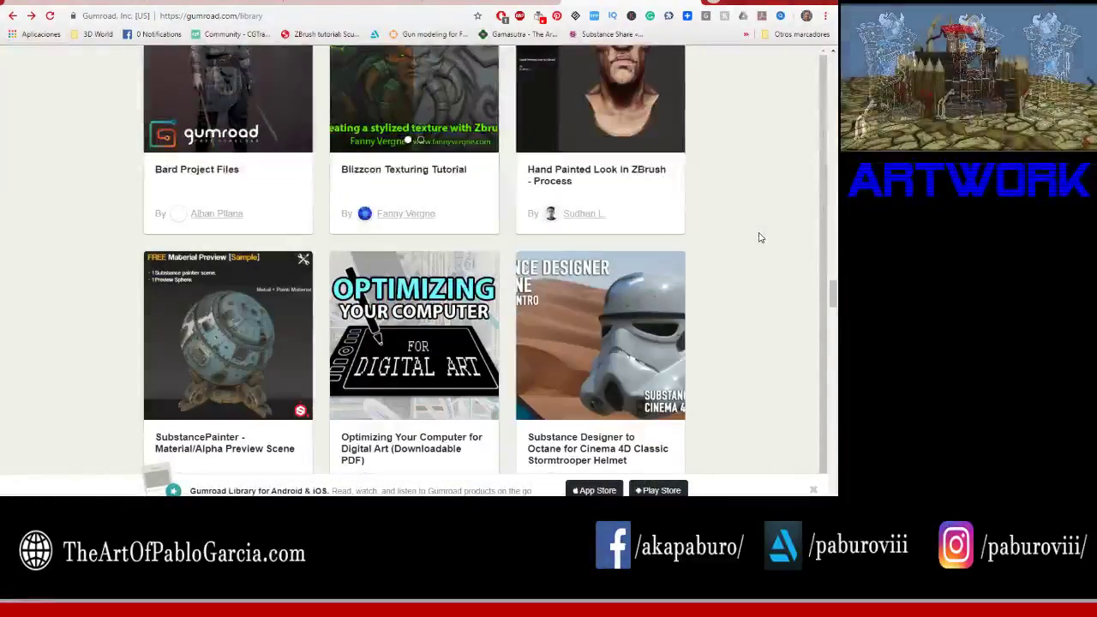
pyautogui.scroll(2, 759, 237)
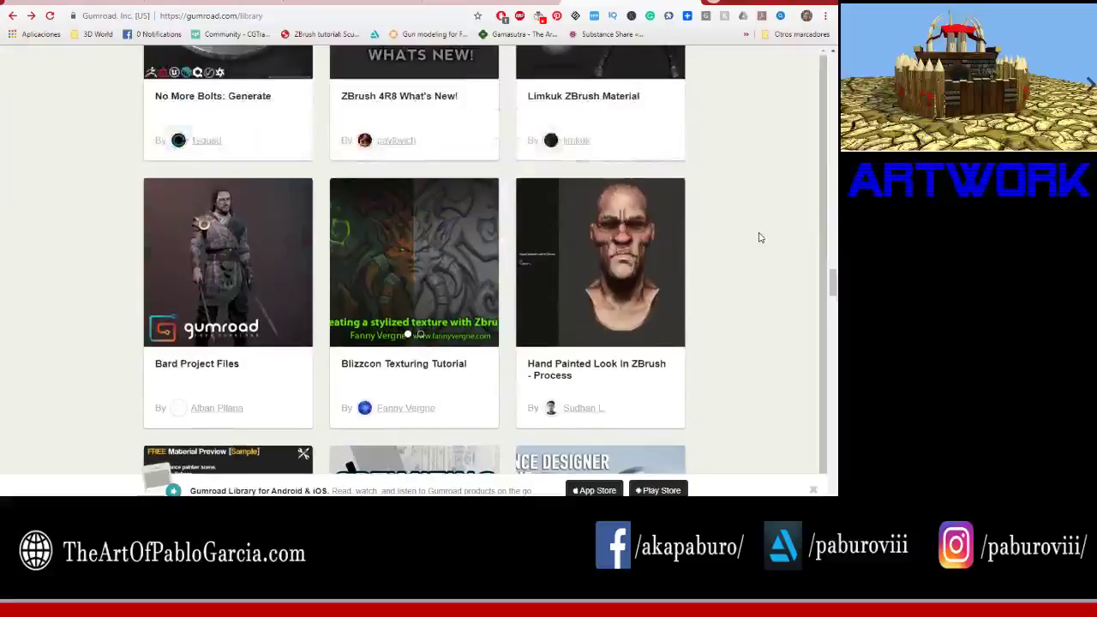
pyautogui.scroll(2, 759, 237)
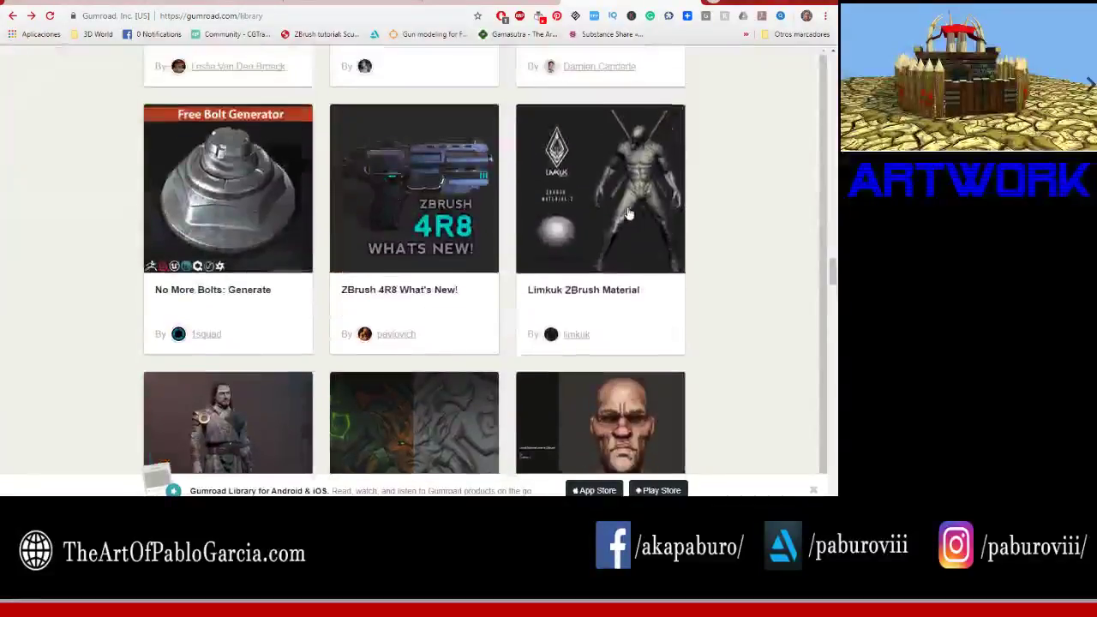
# Step: Open the Limkuk ZBrush Material product's download page
pyautogui.click(628, 213)
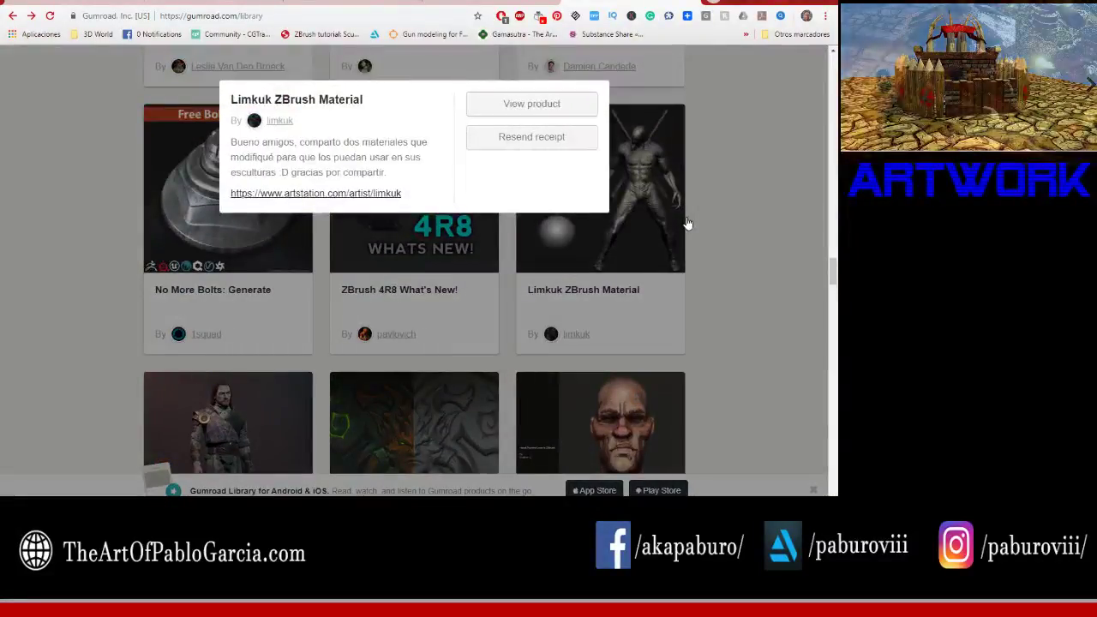
pyautogui.click(735, 223)
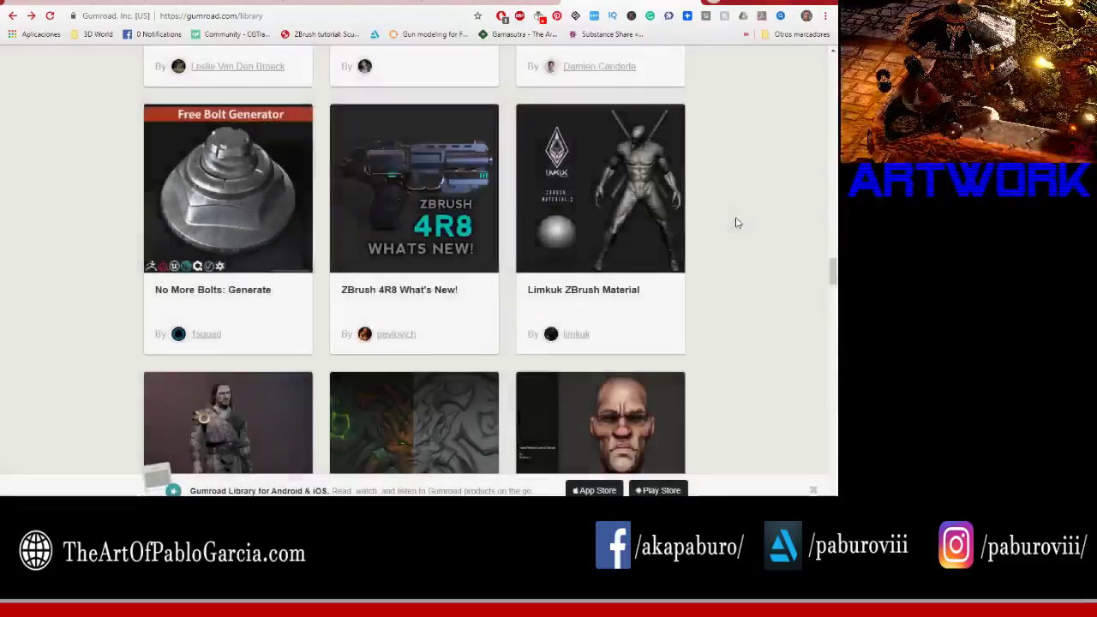
pyautogui.click(638, 206)
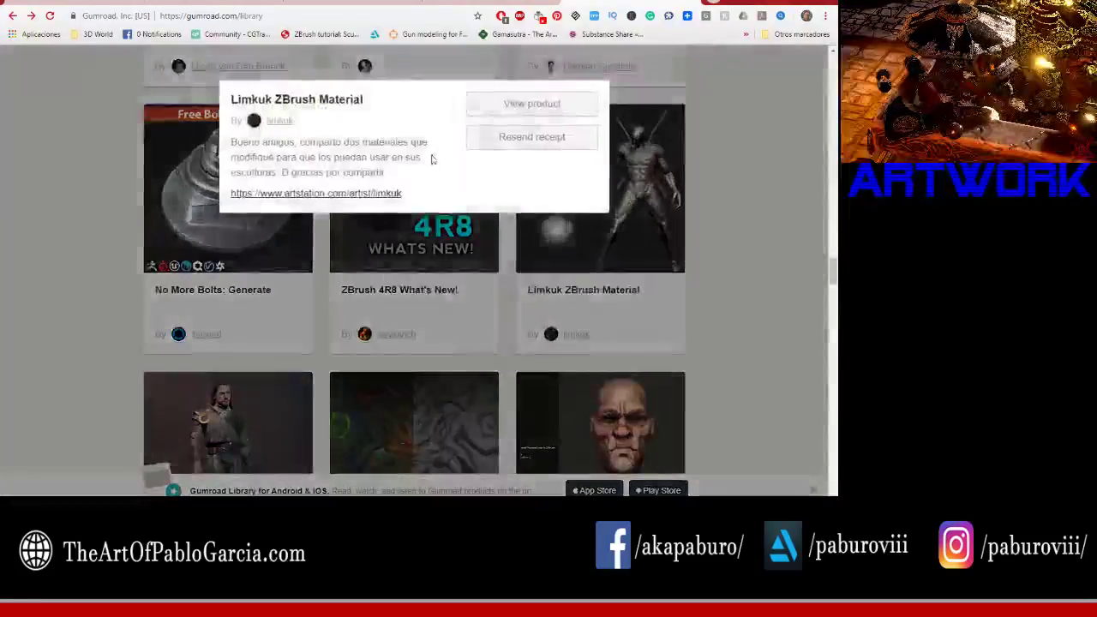
pyautogui.click(533, 105)
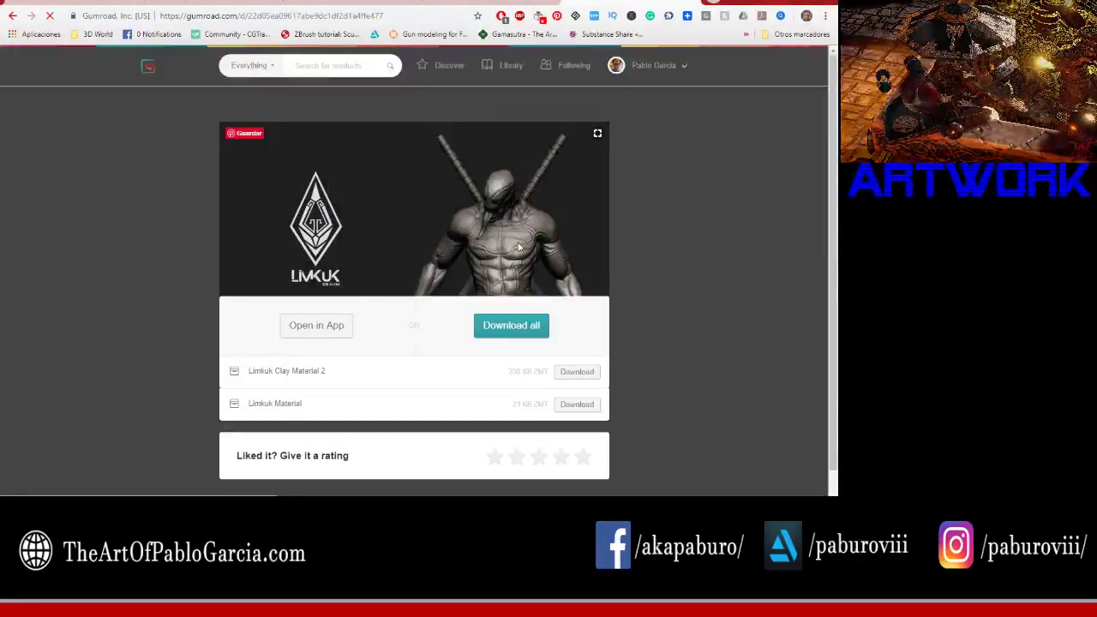
# Step: Download all Limkuk material files as a ZIP
pyautogui.click(540, 327)
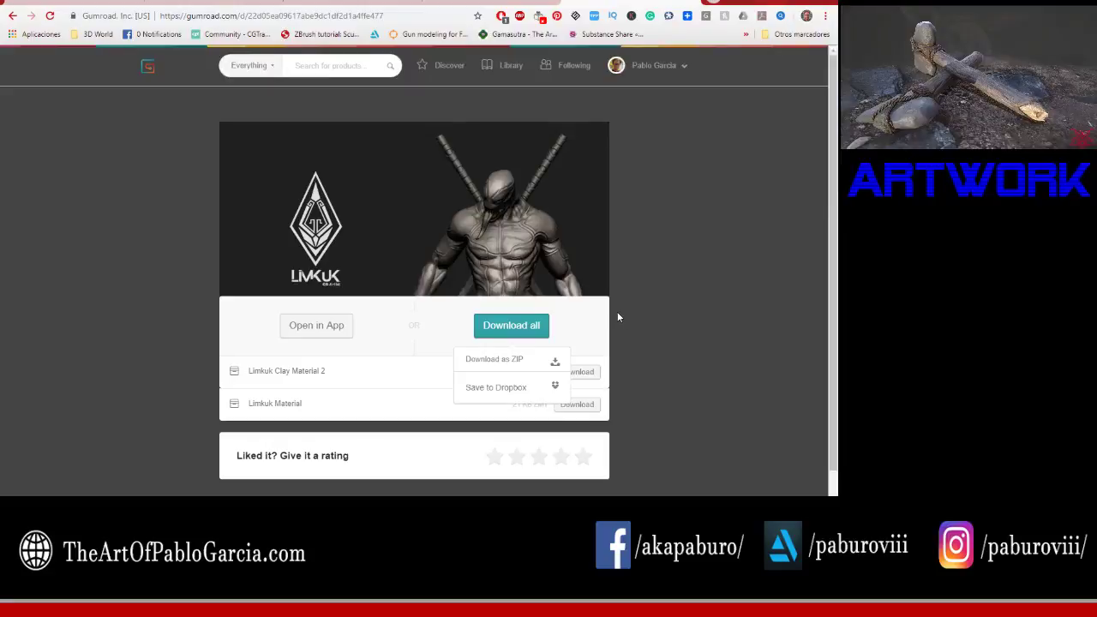
pyautogui.scroll(-1, 618, 313)
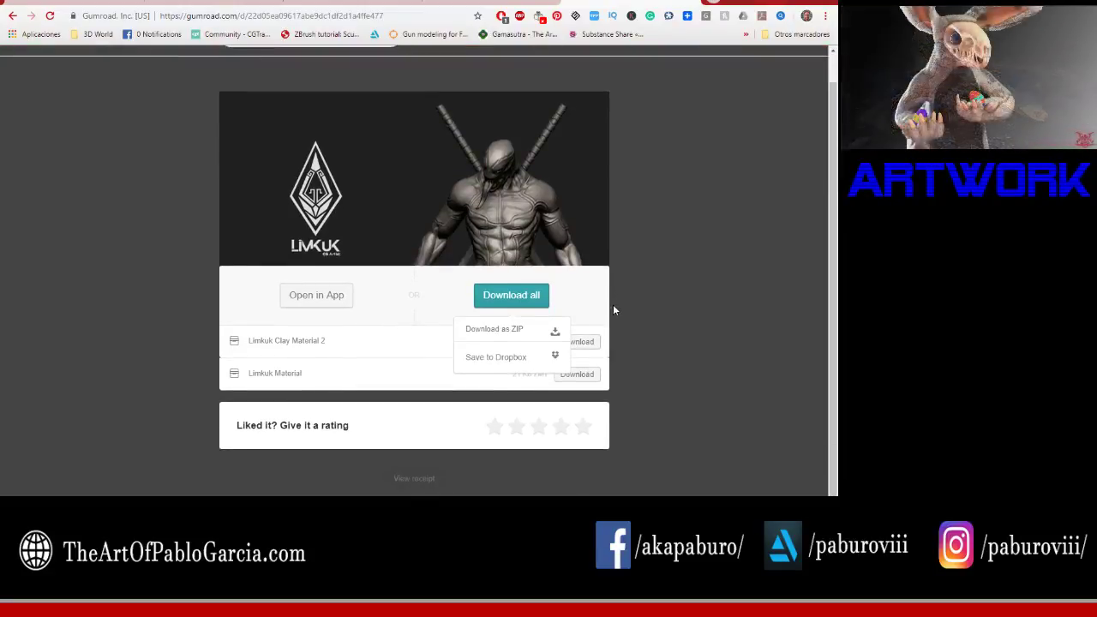
pyautogui.click(502, 309)
pyautogui.click(510, 307)
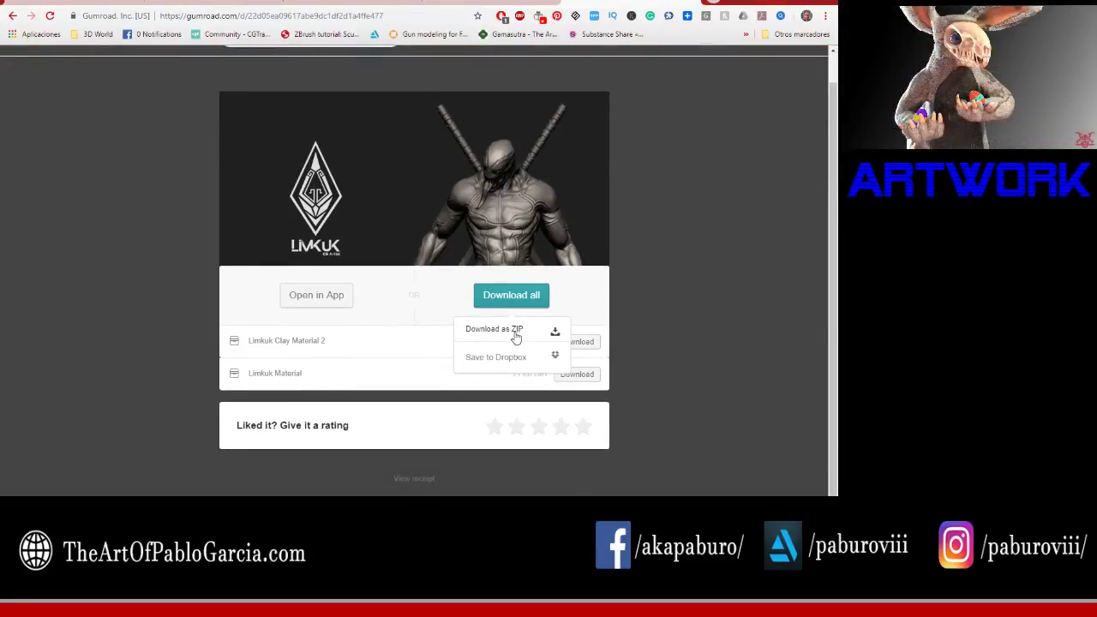
# Step: Bring up the Explorer window showing the Colt Python 357 Magnum scenes folder
pyautogui.click(695, 7)
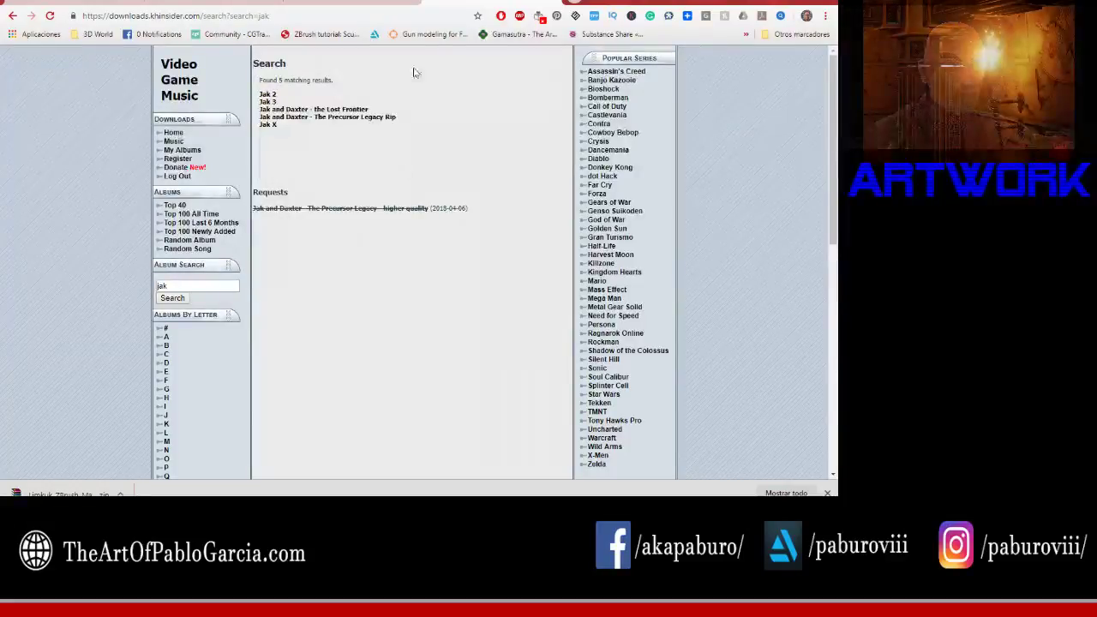
pyautogui.click(195, 2)
pyautogui.moveTo(329, 496)
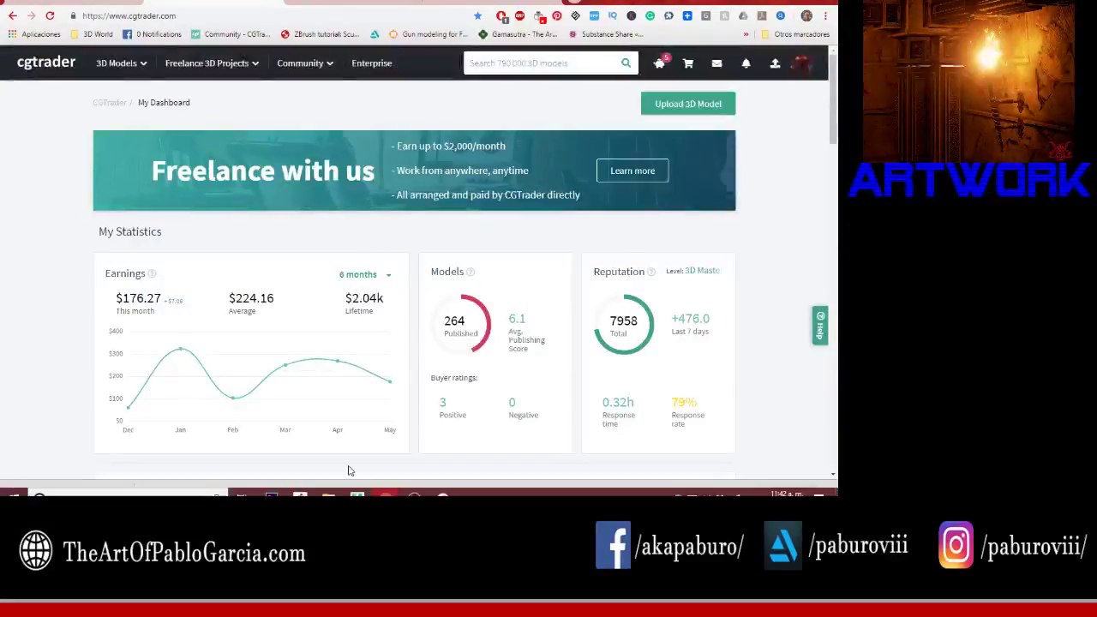
pyautogui.click(264, 442)
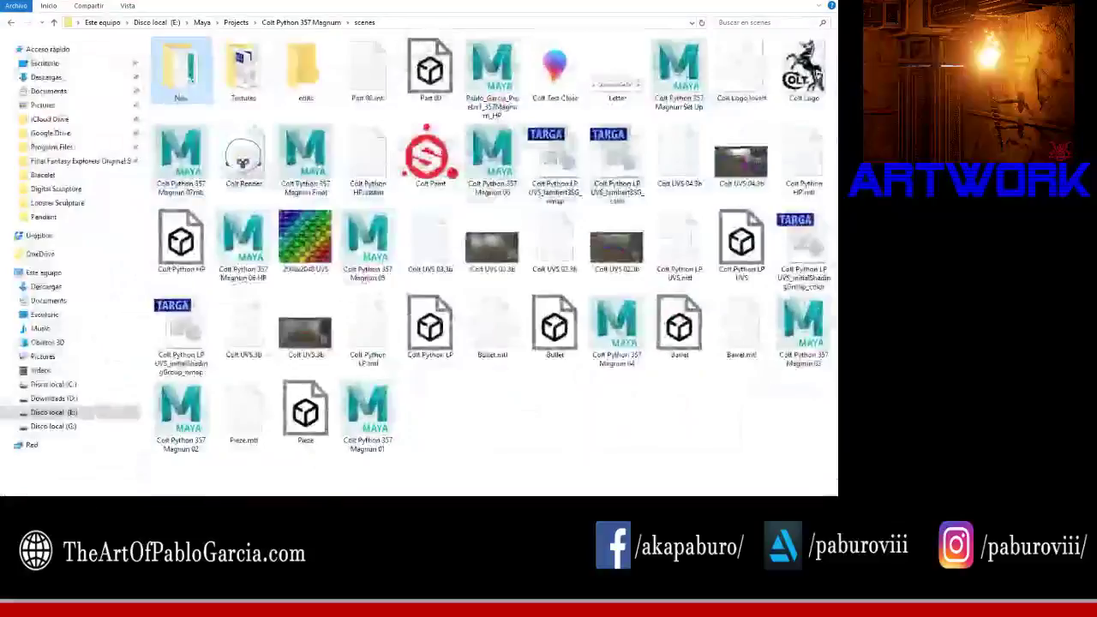
# Step: Cut the tutorial videos, CONCEPT through Timelapse, from Descargas
pyautogui.click(392, 437)
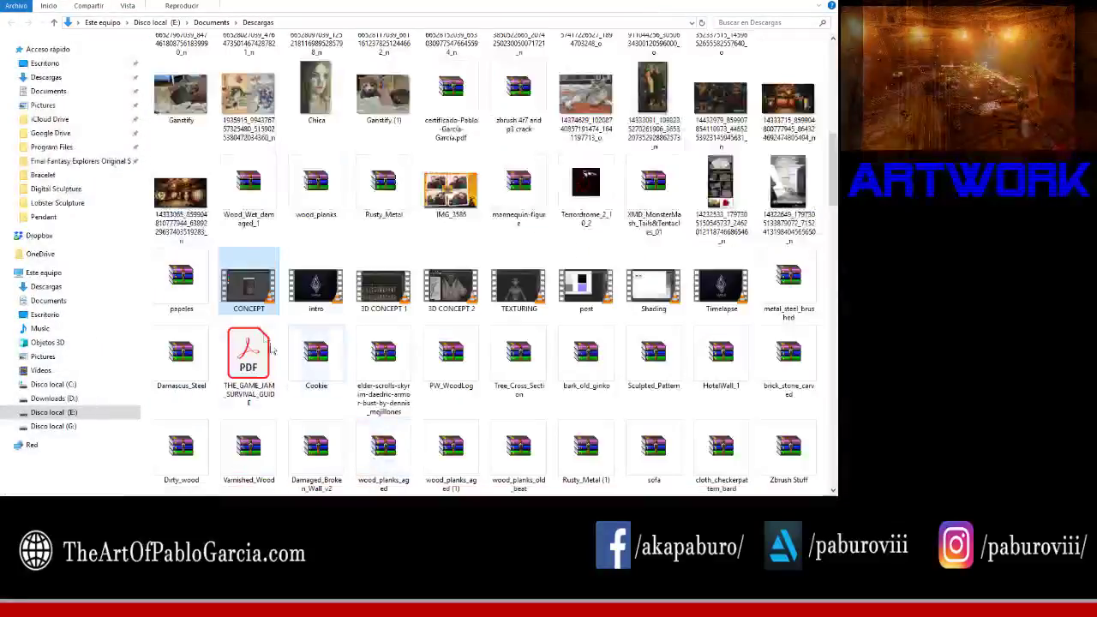
pyautogui.keyDown('shift'); pyautogui.click(246, 292); pyautogui.keyUp('shift')
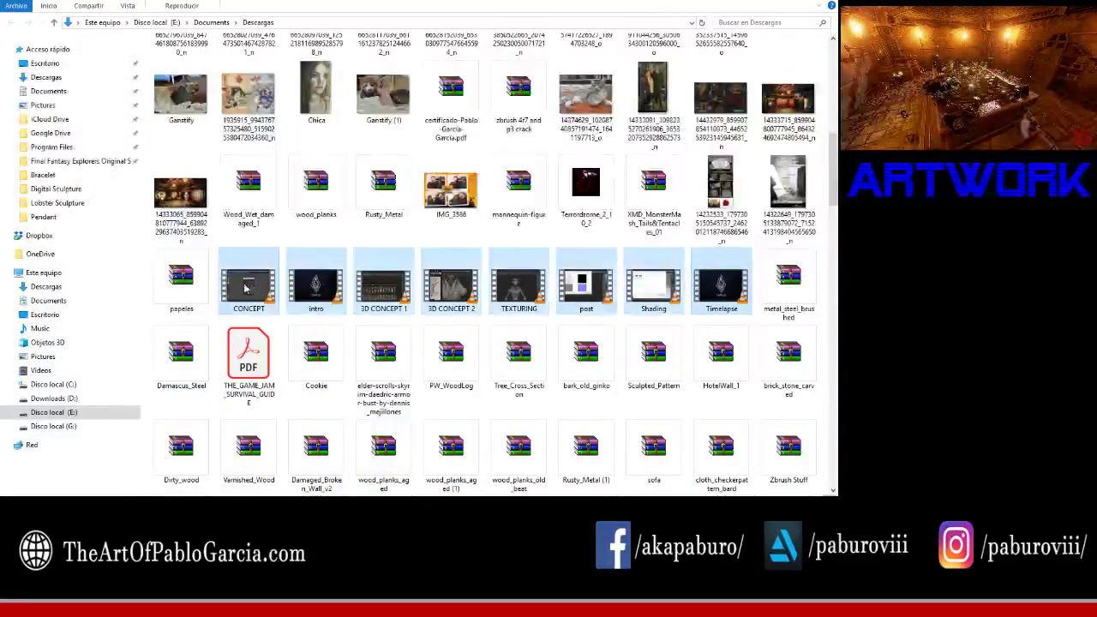
pyautogui.rightClick(264, 282)
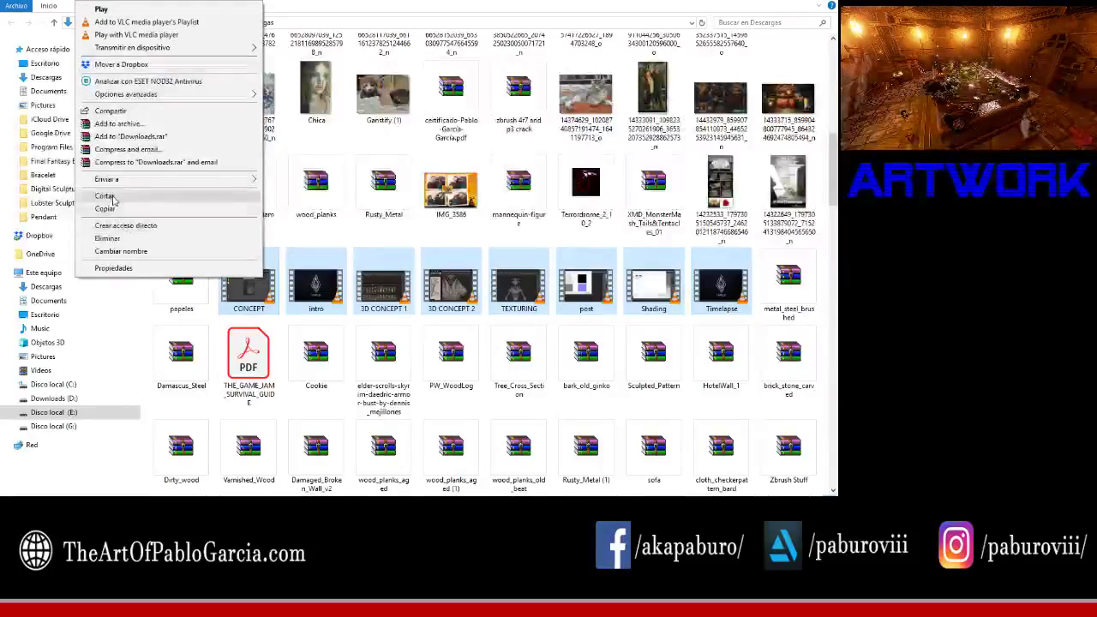
pyautogui.click(94, 197)
# Step: Go to the Paid Classes folder on drive E:, shown as large icons
pyautogui.click(53, 413)
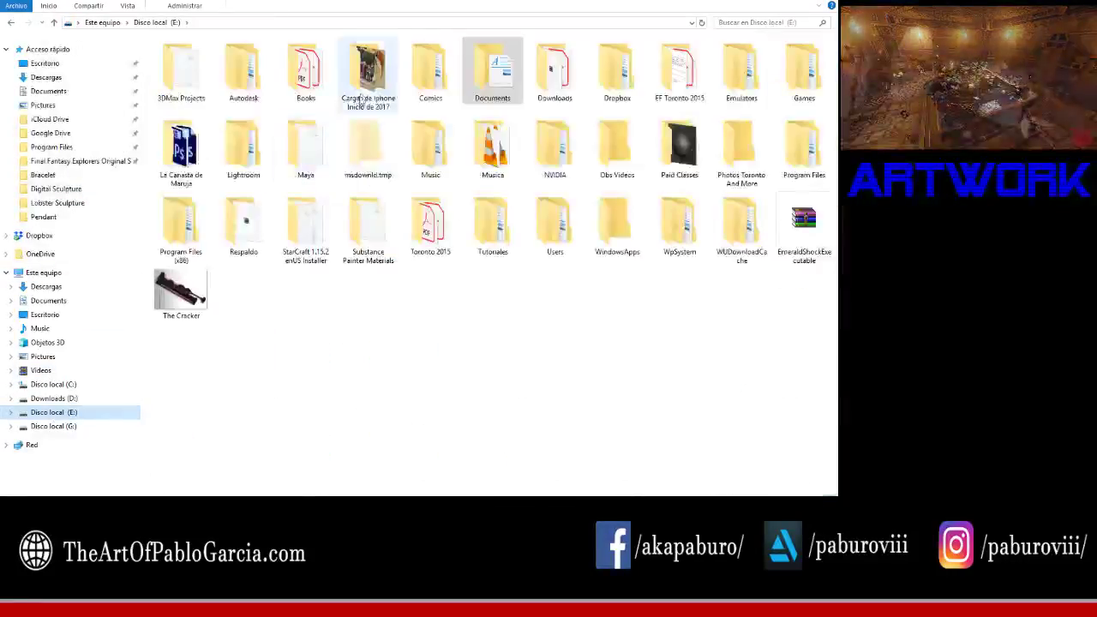
pyautogui.doubleClick(490, 75)
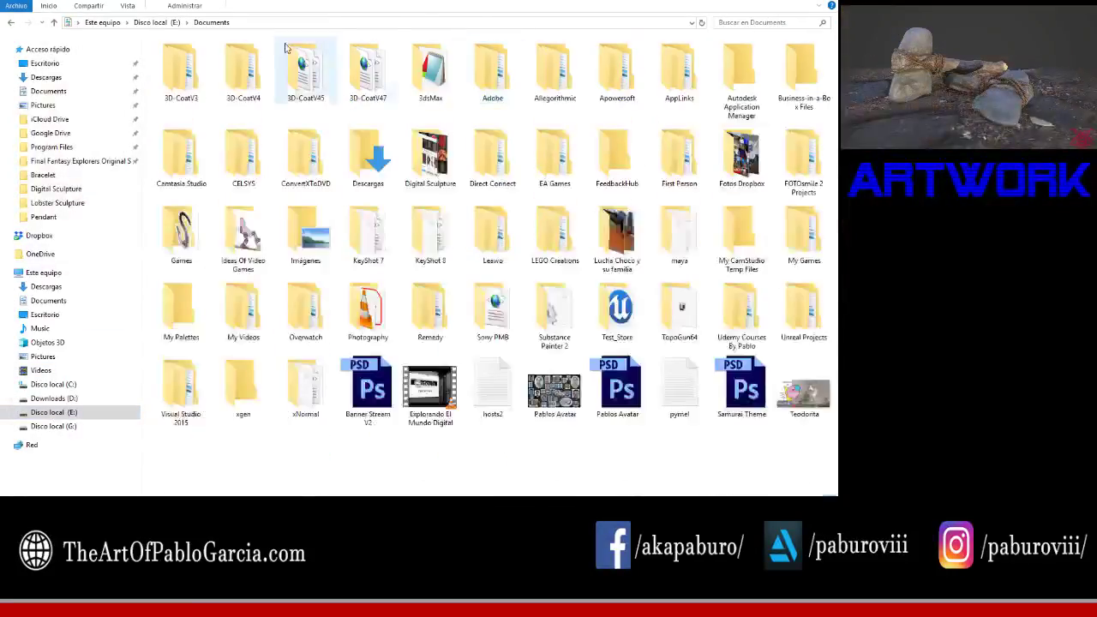
pyautogui.press('p')
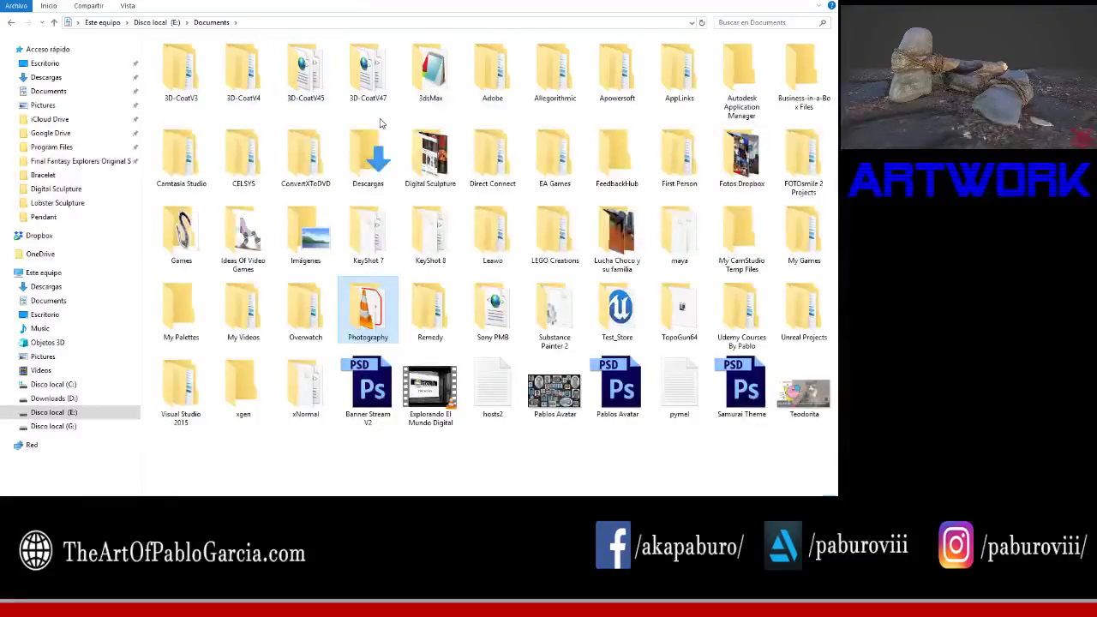
pyautogui.press('p')
pyautogui.press('p')
pyautogui.press('p')
pyautogui.press('p')
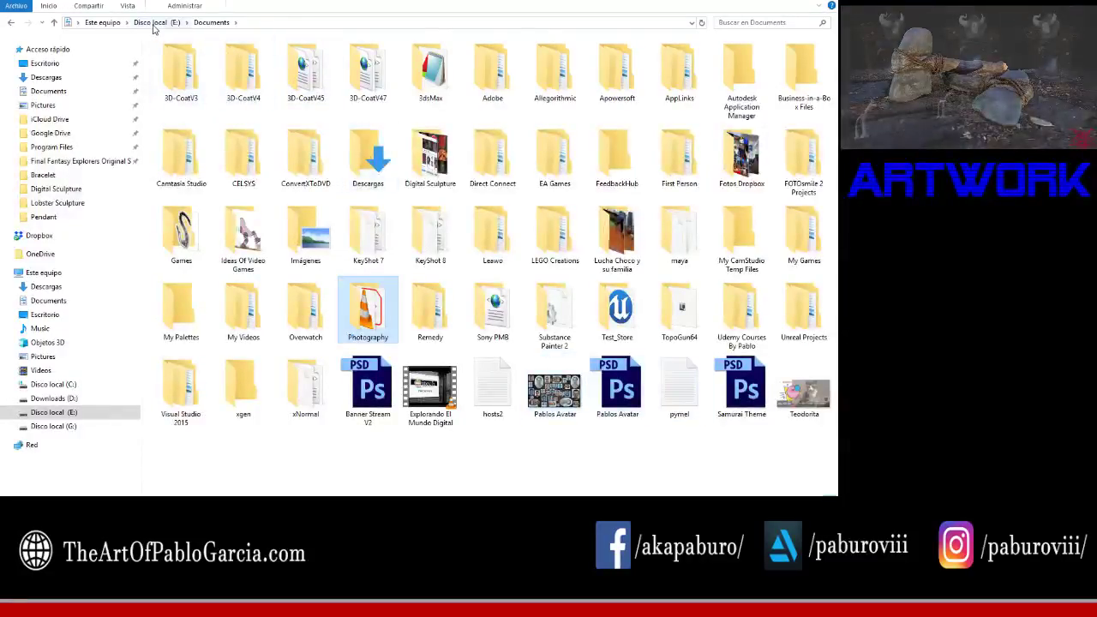
pyautogui.click(154, 23)
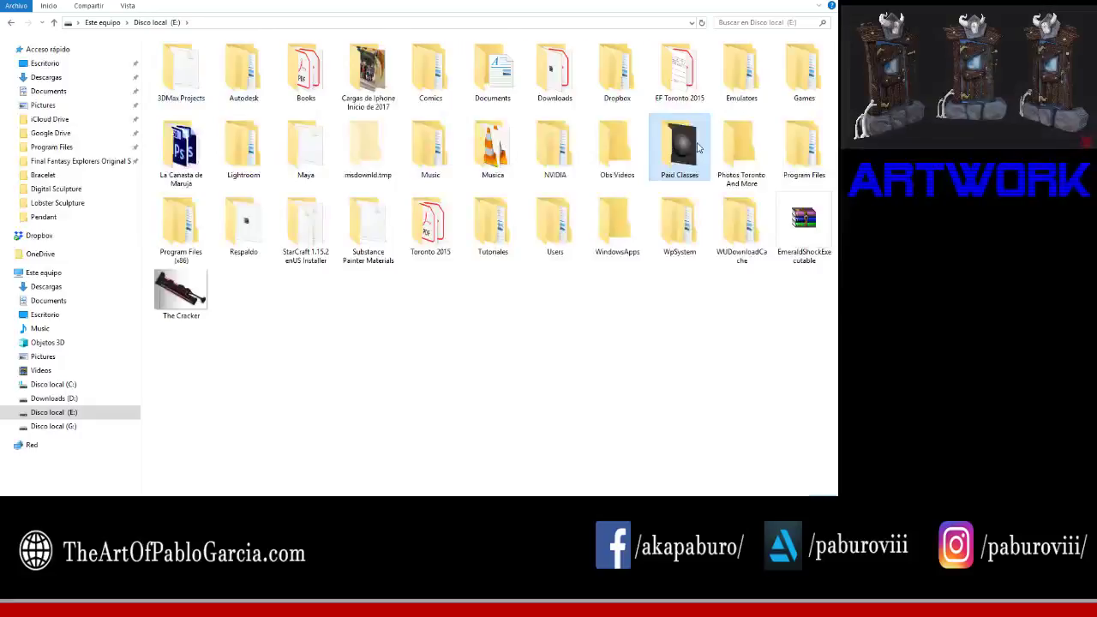
pyautogui.doubleClick(680, 149)
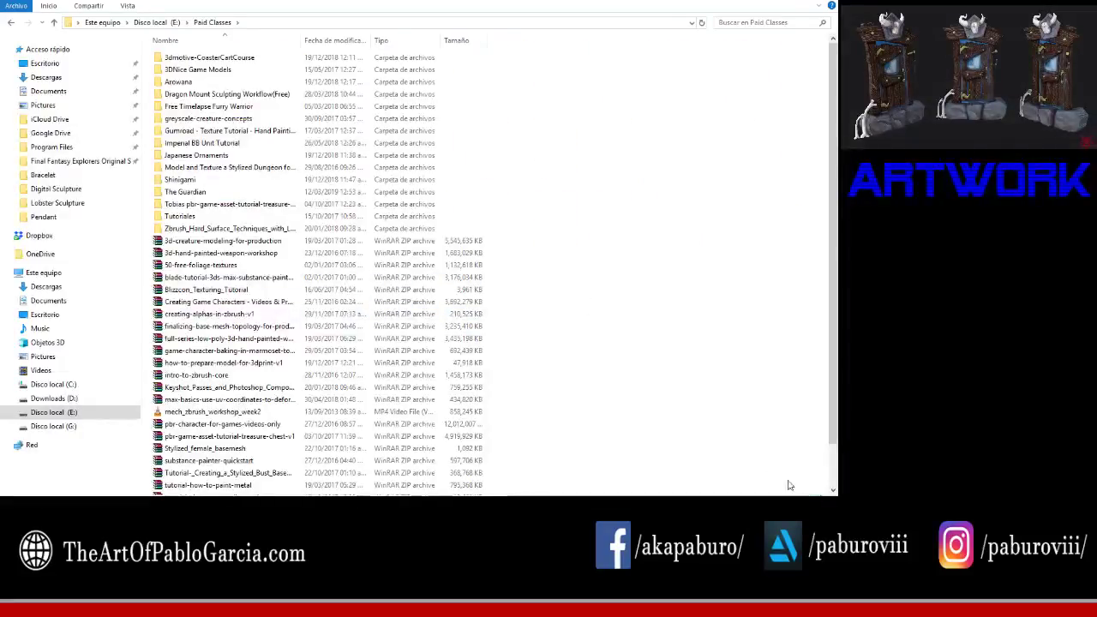
pyautogui.hotkey('ctrl', 'shift', '2')
# Step: Create a new folder named 'The Last One' in Paid Classes
pyautogui.rightClick(587, 393)
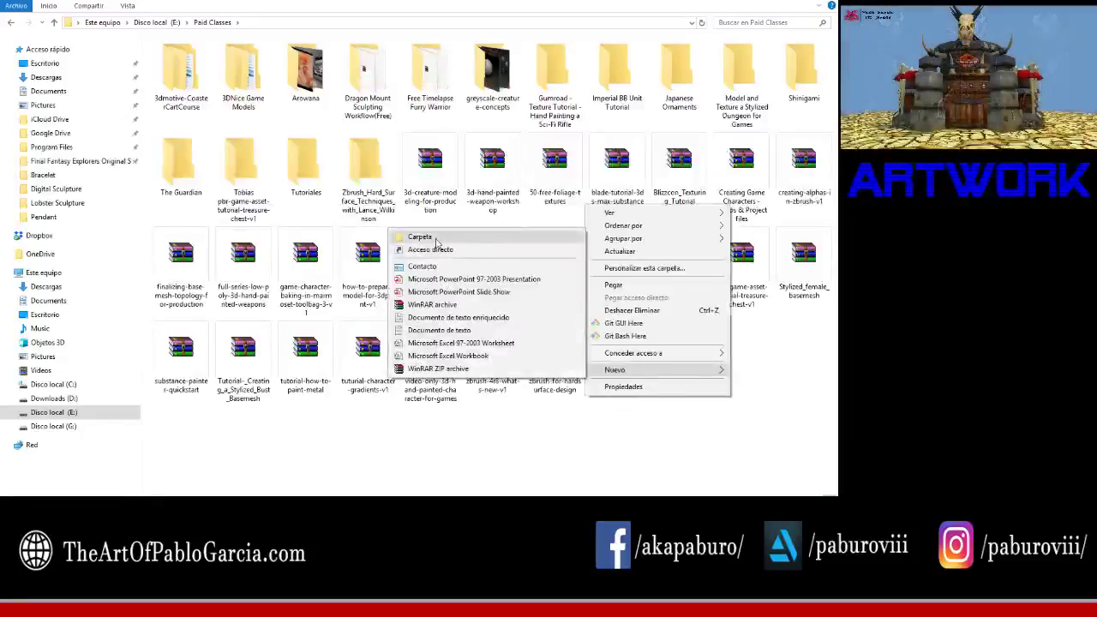
pyautogui.moveTo(615, 370)
pyautogui.click(438, 234)
pyautogui.write('The Last Omne')
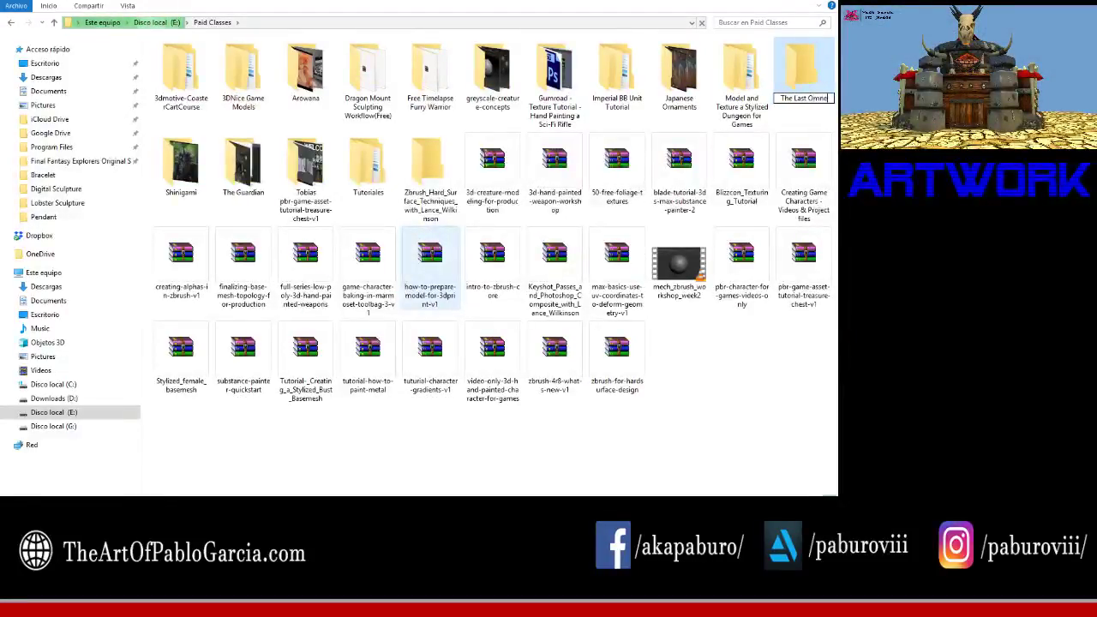
pyautogui.press('BackSpace')
pyautogui.press('BackSpace')
pyautogui.press('BackSpace')
pyautogui.write('ne')
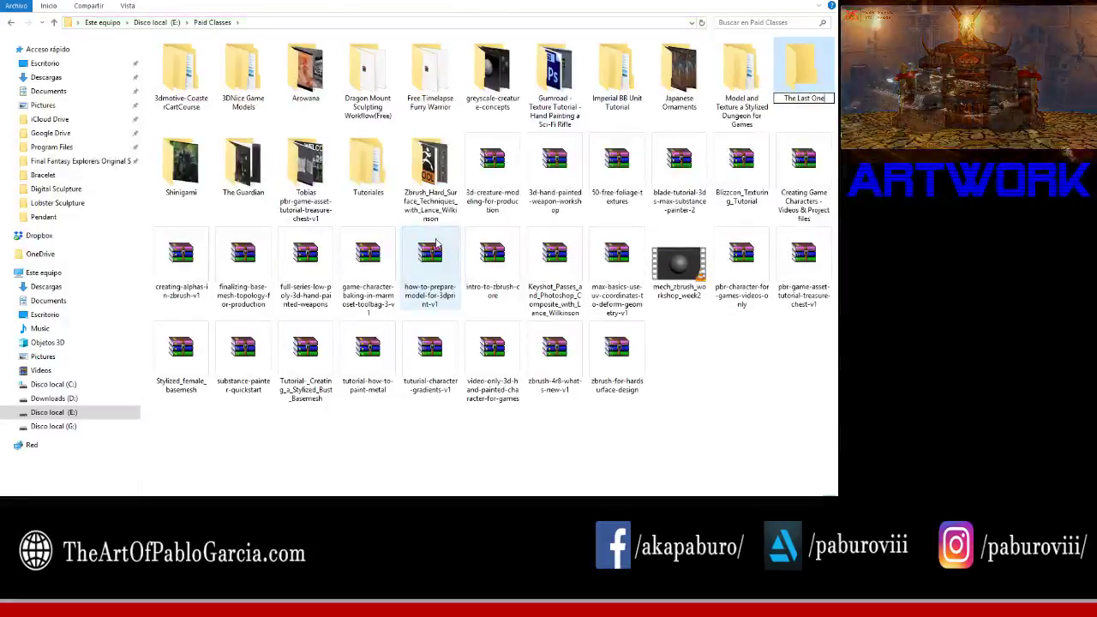
pyautogui.press('Return')
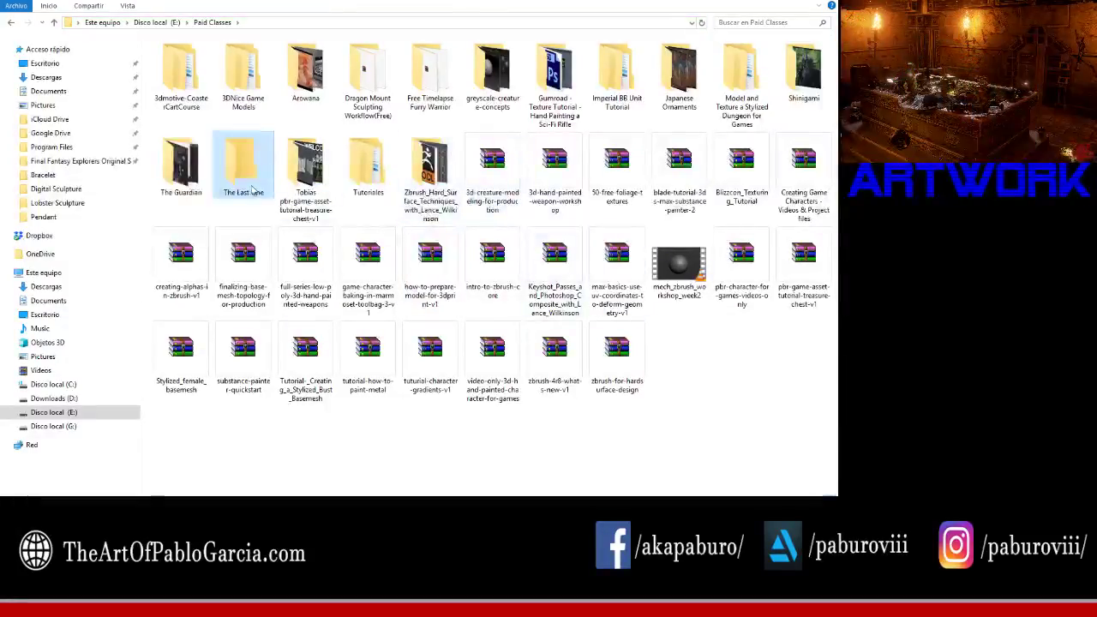
# Step: Paste the eight tutorial videos into The Last One folder
pyautogui.doubleClick(253, 191)
pyautogui.rightClick(225, 222)
pyautogui.click(257, 304)
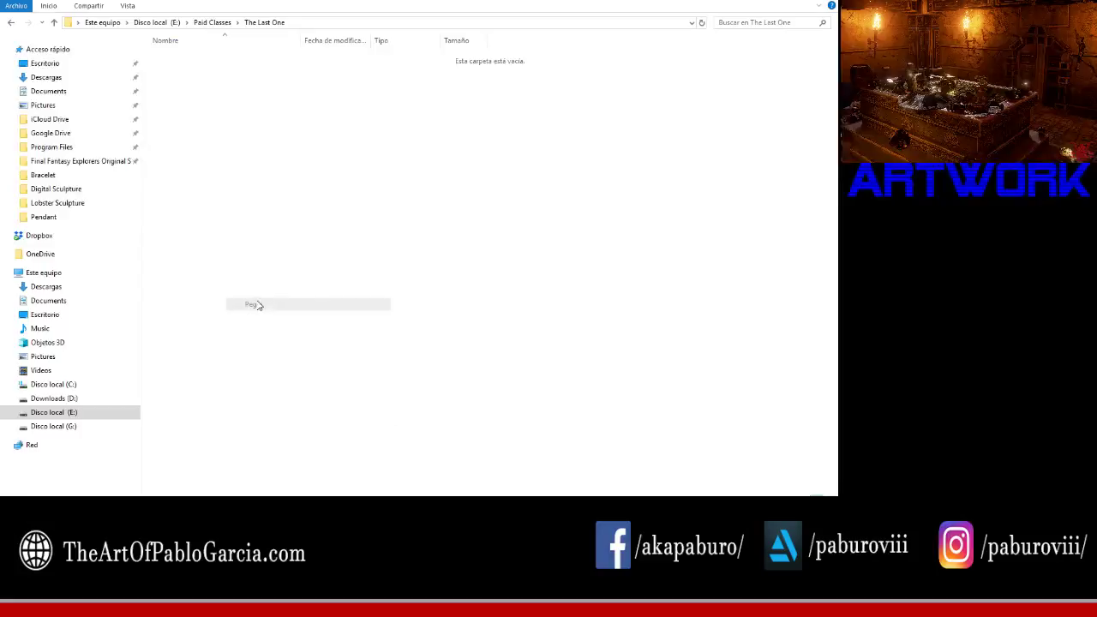
pyautogui.click(497, 326)
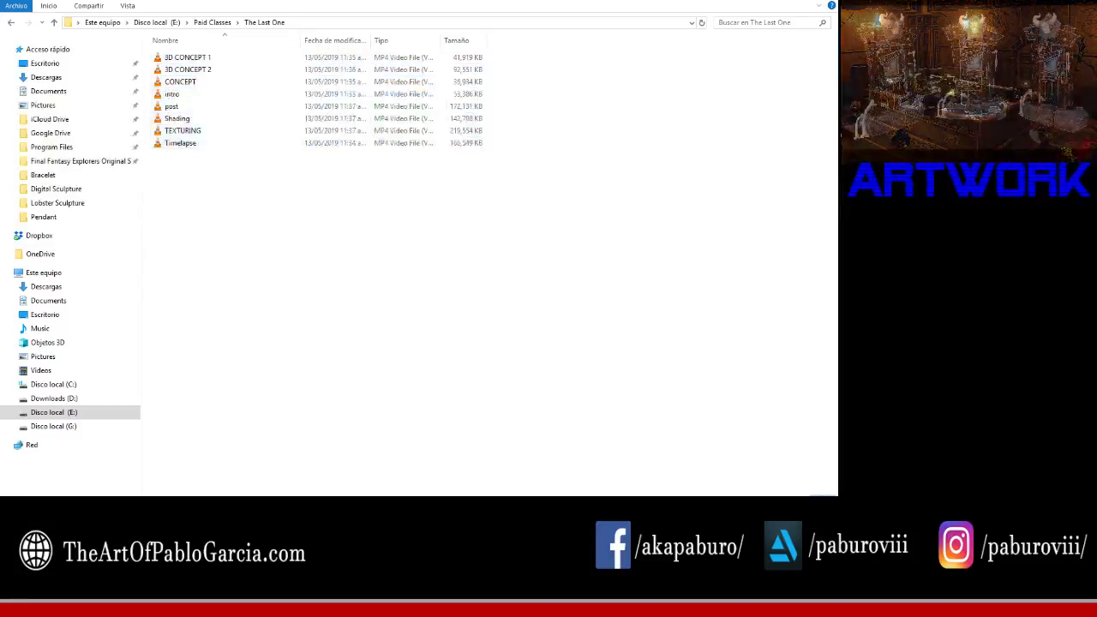
pyautogui.keyDown('ctrl'); pyautogui.scroll(3, 498, 294); pyautogui.keyUp('ctrl')
# Step: Play intro.mp4 in VLC, jumping through 01:00, 01:07, 01:22 and 01:29 to the ending
pyautogui.click(372, 73)
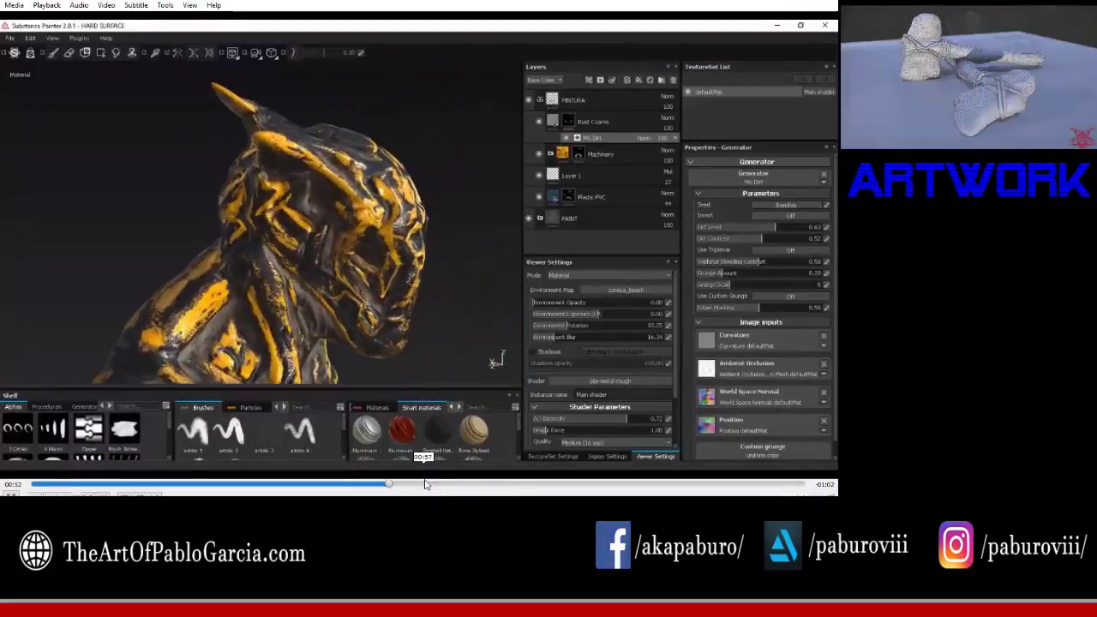
pyautogui.click(442, 485)
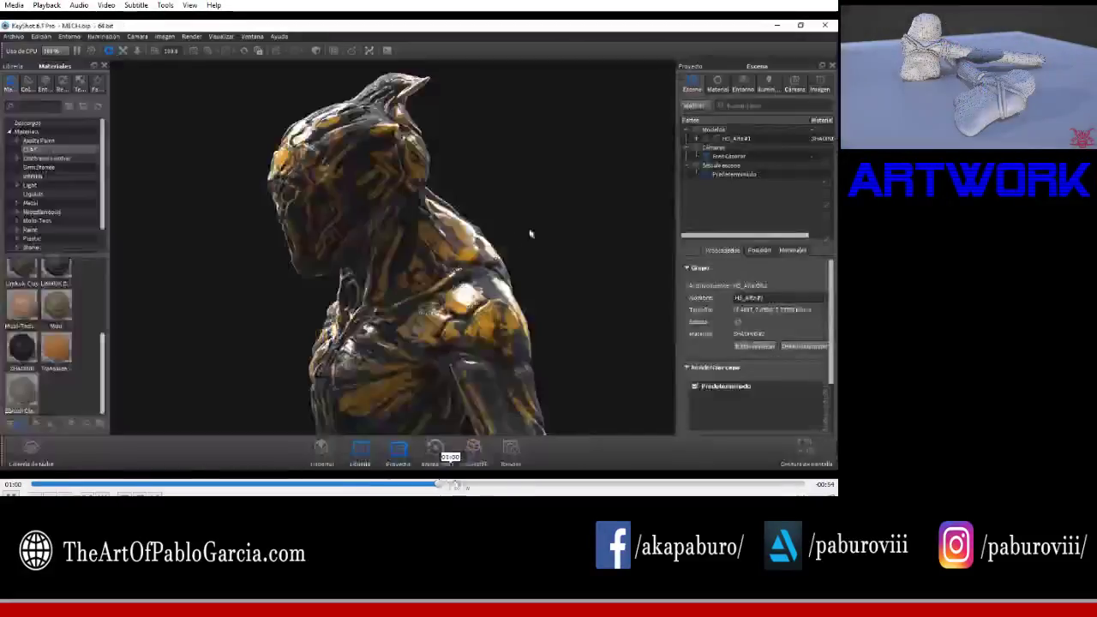
pyautogui.click(492, 484)
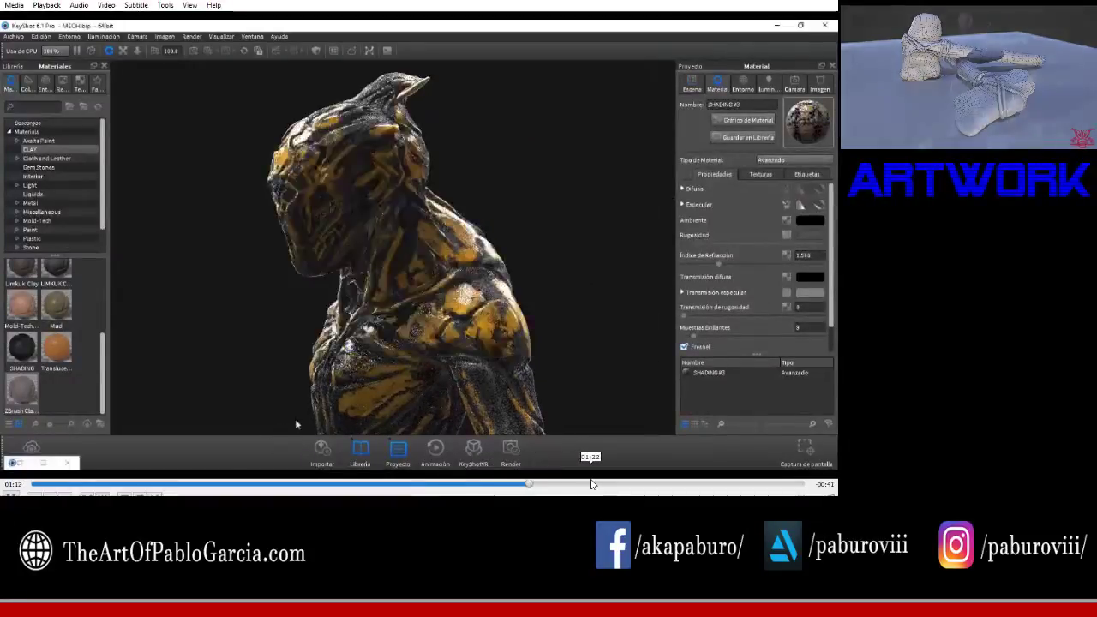
pyautogui.click(586, 485)
pyautogui.click(645, 486)
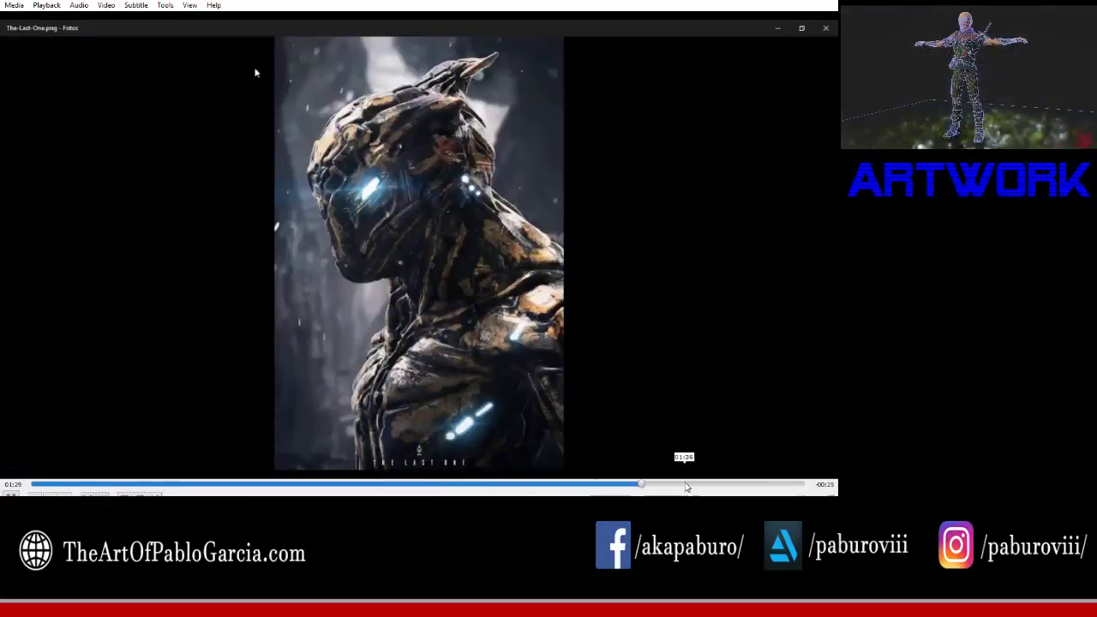
pyautogui.click(769, 485)
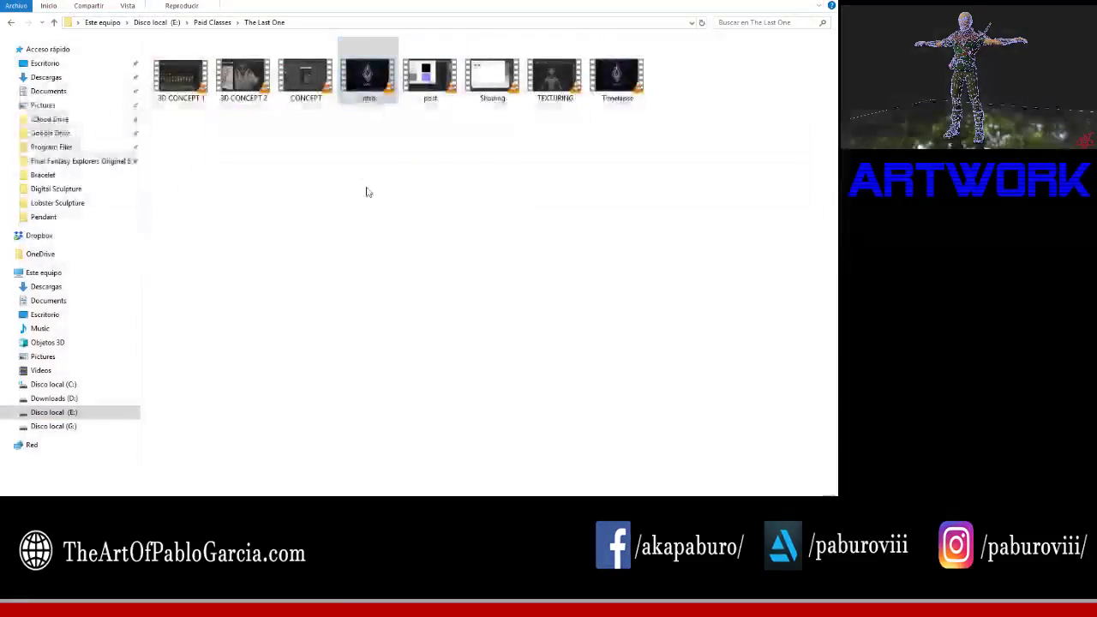
# Step: Show the downloaded Limkuk_ZBrush_Material archive in Descargas and select it
pyautogui.click(221, 22)
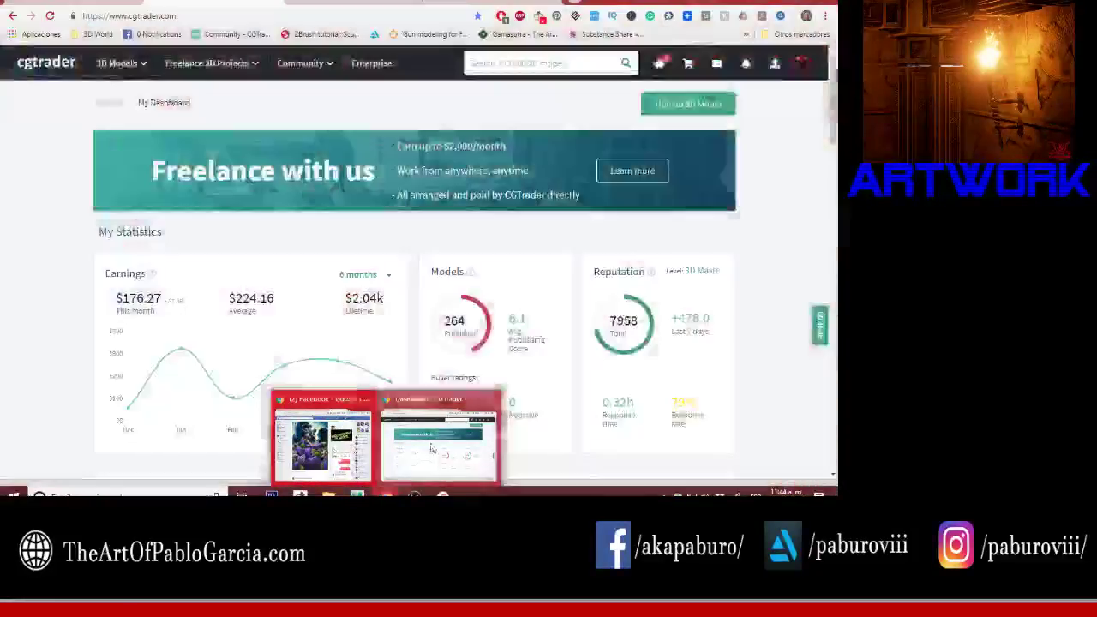
pyautogui.click(403, 454)
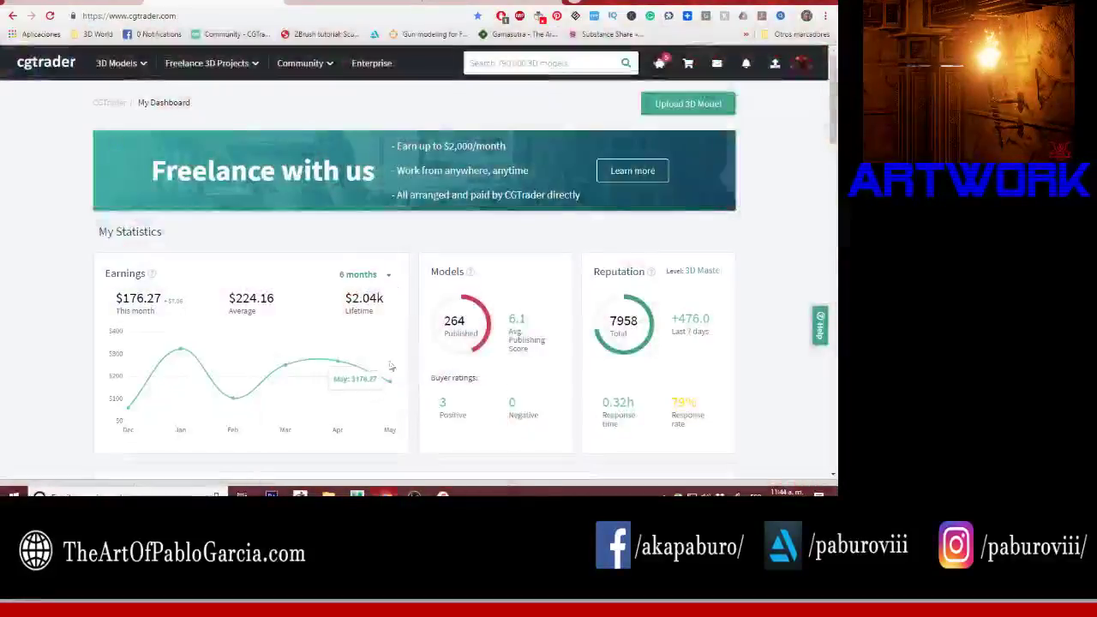
pyautogui.click(120, 494)
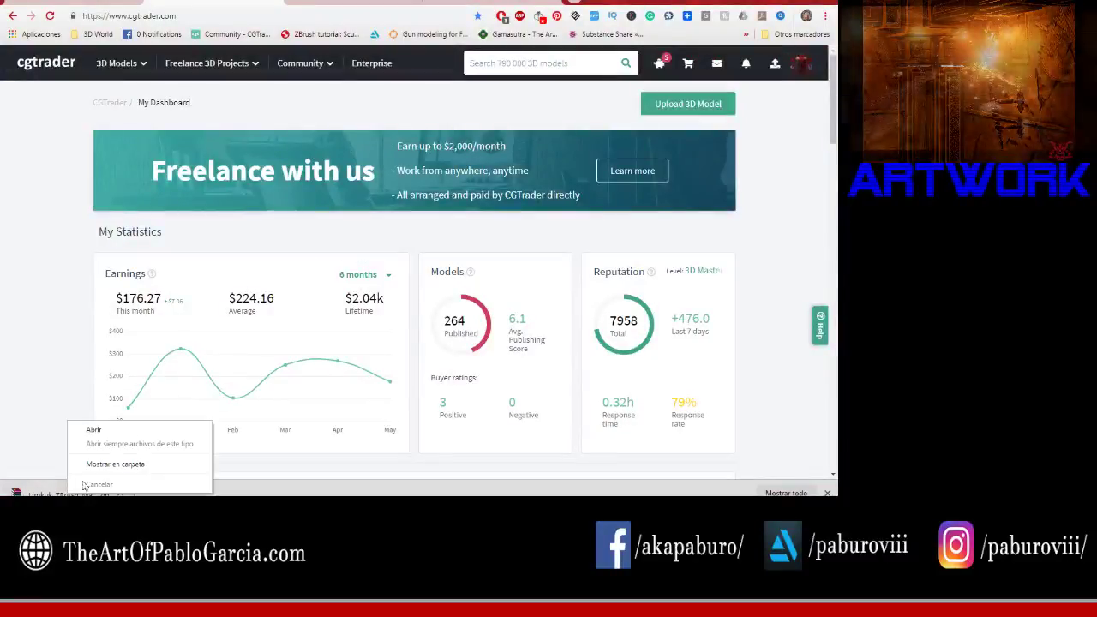
pyautogui.click(100, 469)
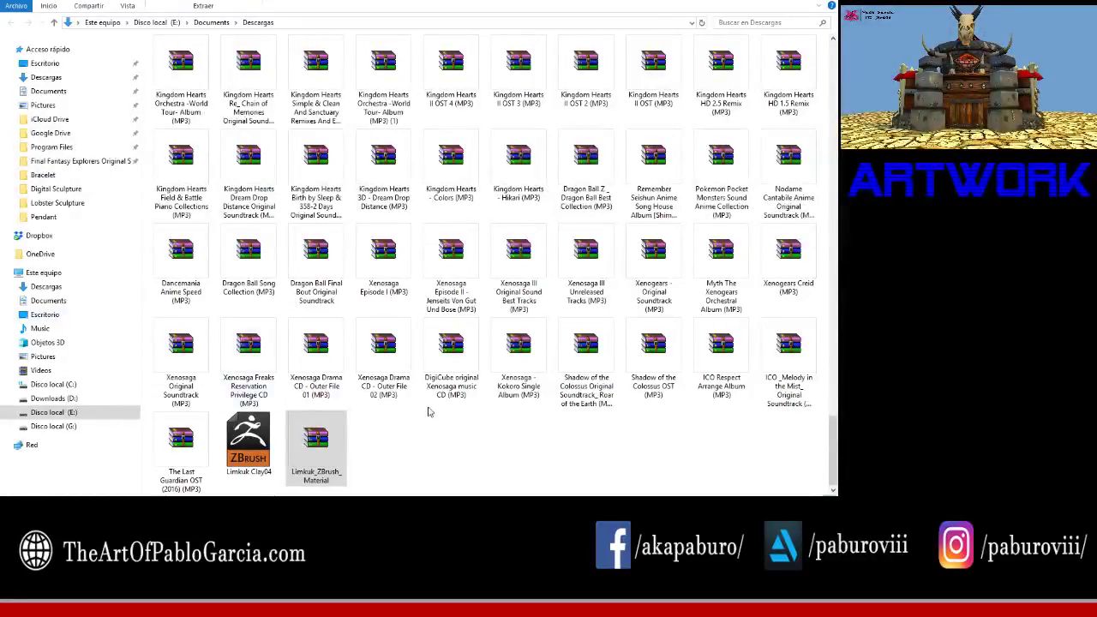
pyautogui.click(322, 437)
# Step: Select the two downloaded ZBrush files and cut them
pyautogui.moveTo(405, 444); pyautogui.dragTo(240, 446)
pyautogui.rightClick(240, 444)
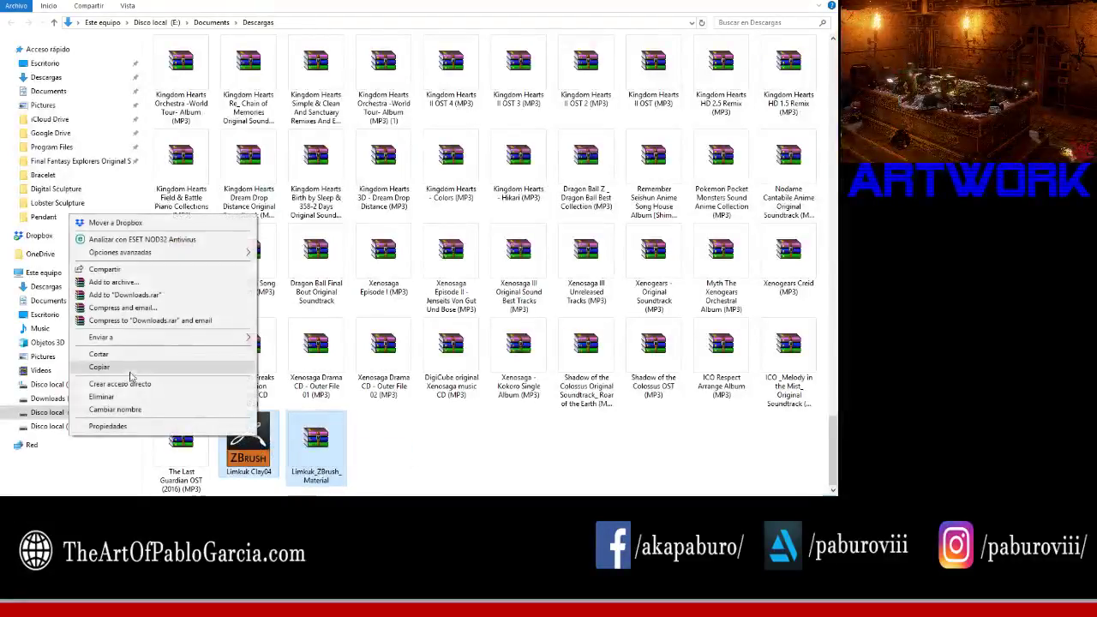
pyautogui.click(129, 370)
pyautogui.rightClick(259, 456)
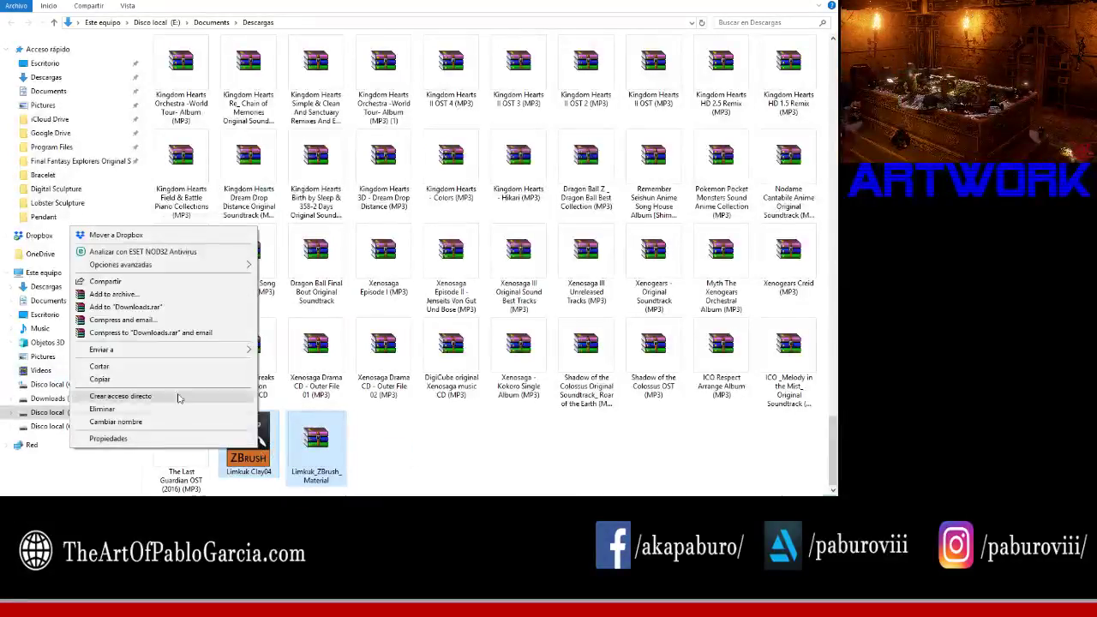
pyautogui.click(128, 375)
# Step: Navigate to E: Program Files > Pixologic > ZBrush 2018 > ZStartup > Materials
pyautogui.click(60, 412)
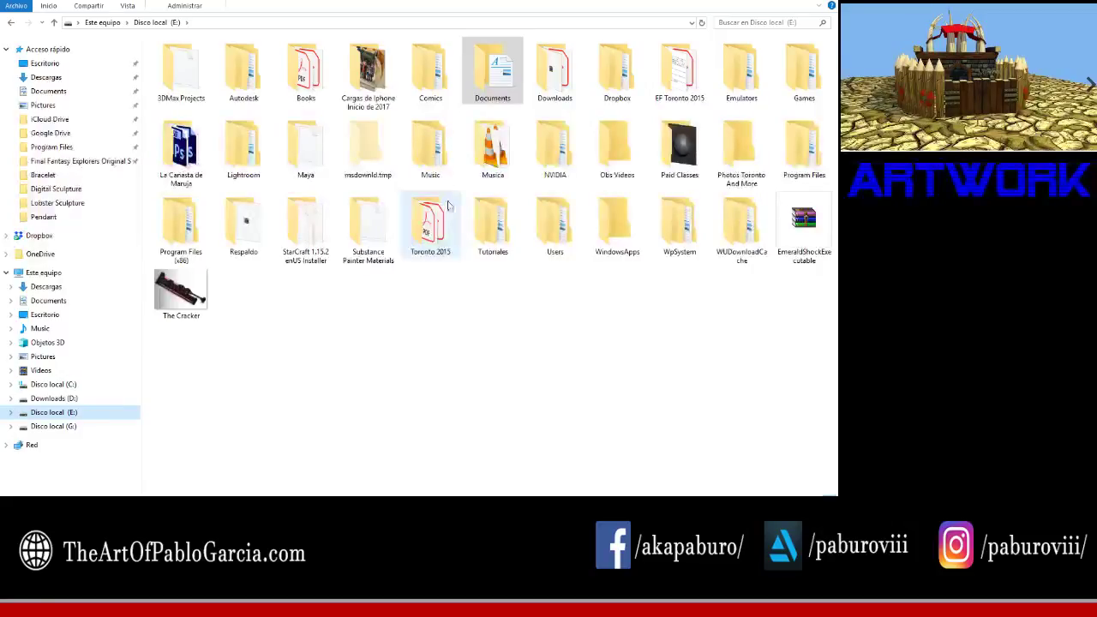
pyautogui.click(434, 164)
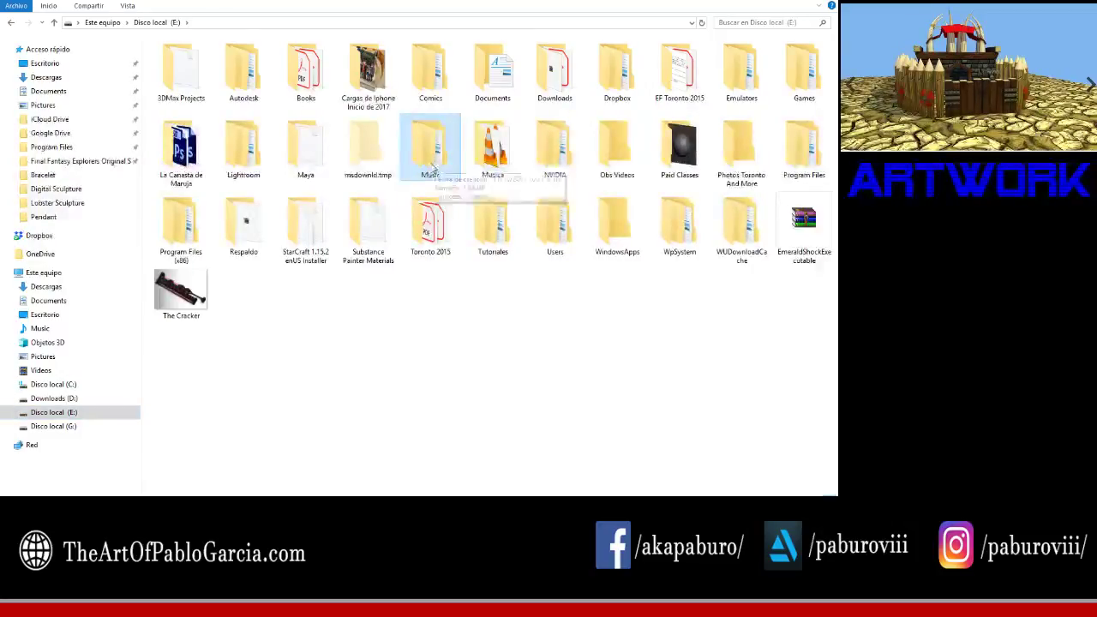
pyautogui.doubleClick(804, 147)
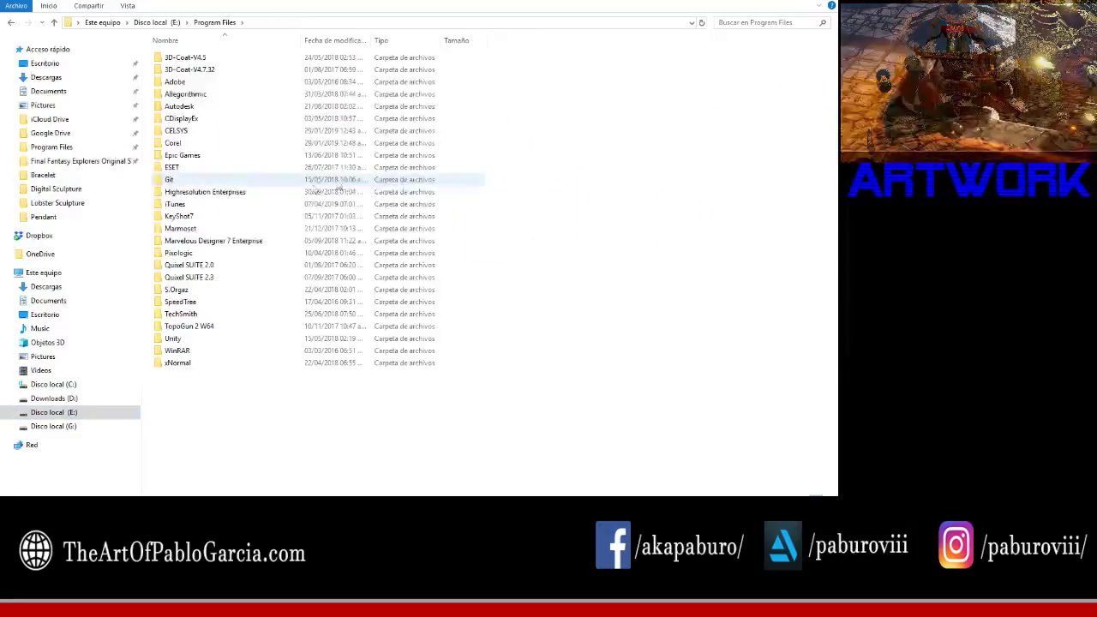
pyautogui.doubleClick(178, 251)
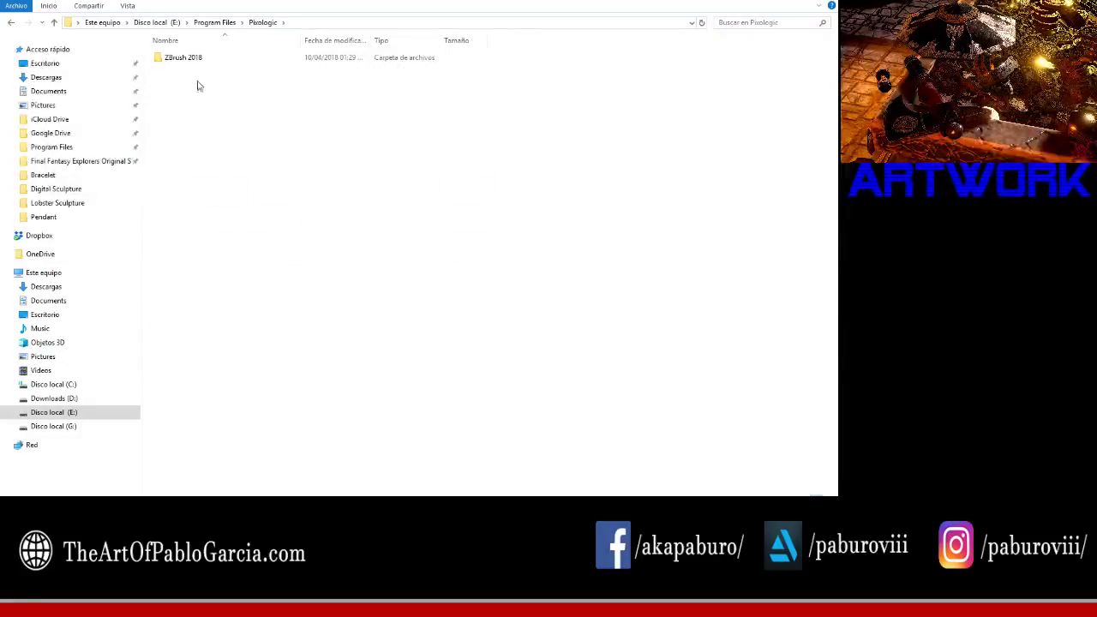
pyautogui.doubleClick(192, 59)
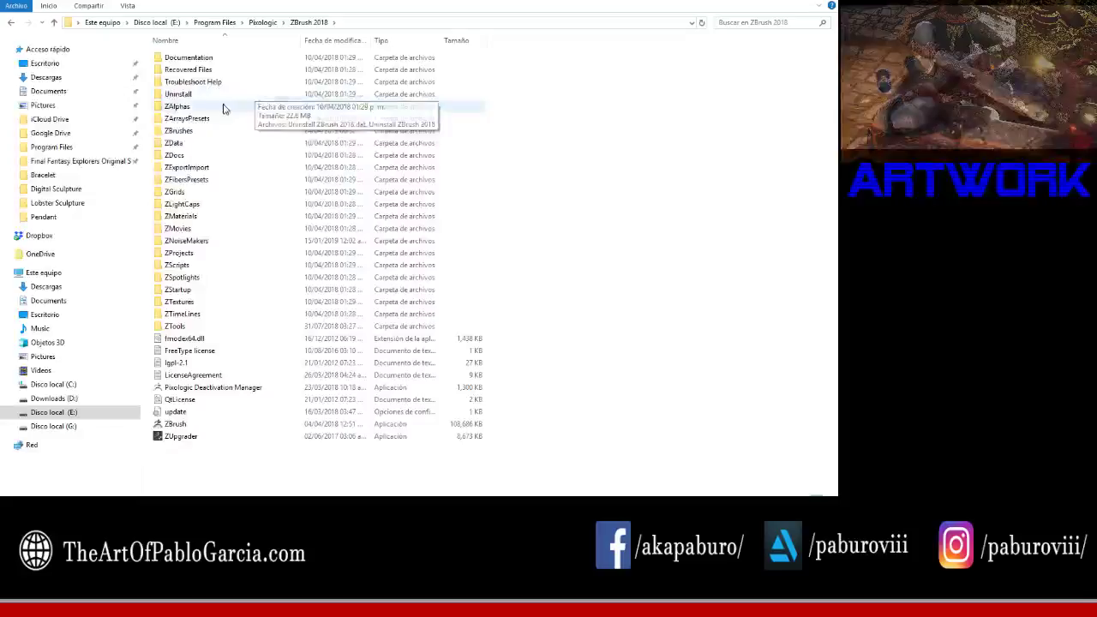
pyautogui.doubleClick(180, 290)
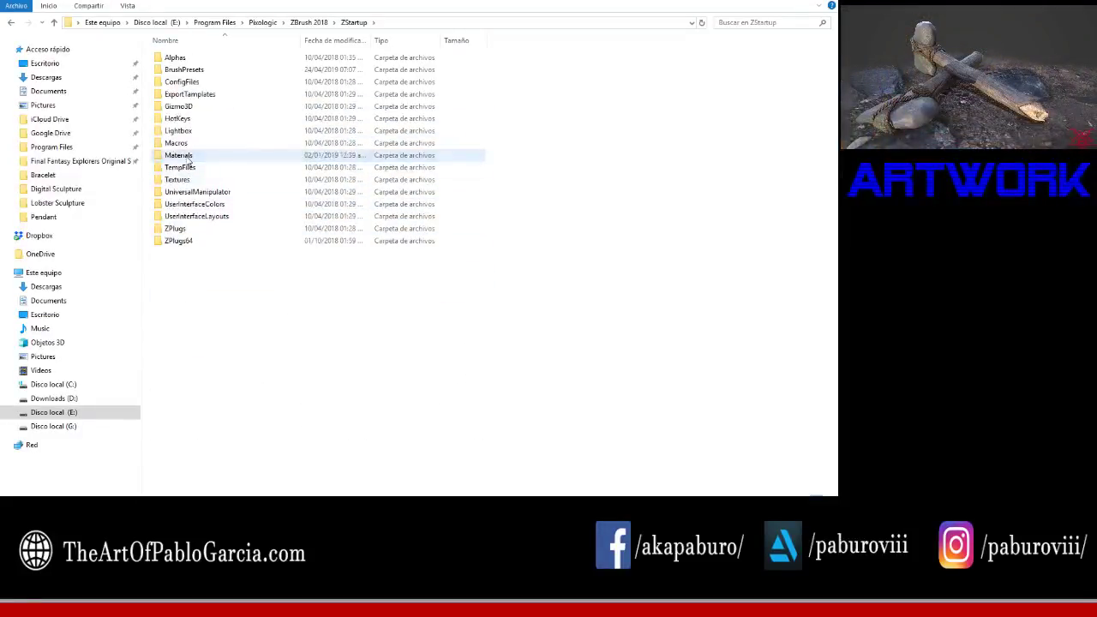
pyautogui.doubleClick(180, 155)
# Step: Paste the two ZBrush files into Materials and open the Limkuk_ZBrush_Material zip
pyautogui.scroll(-2, 569, 289)
pyautogui.rightClick(502, 270)
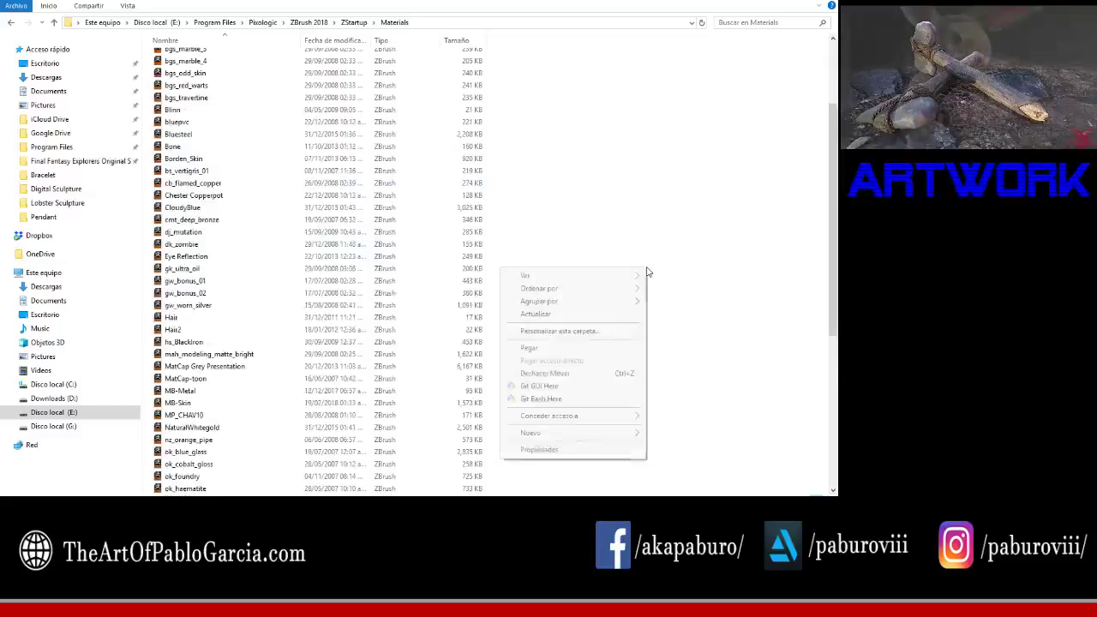
pyautogui.click(543, 348)
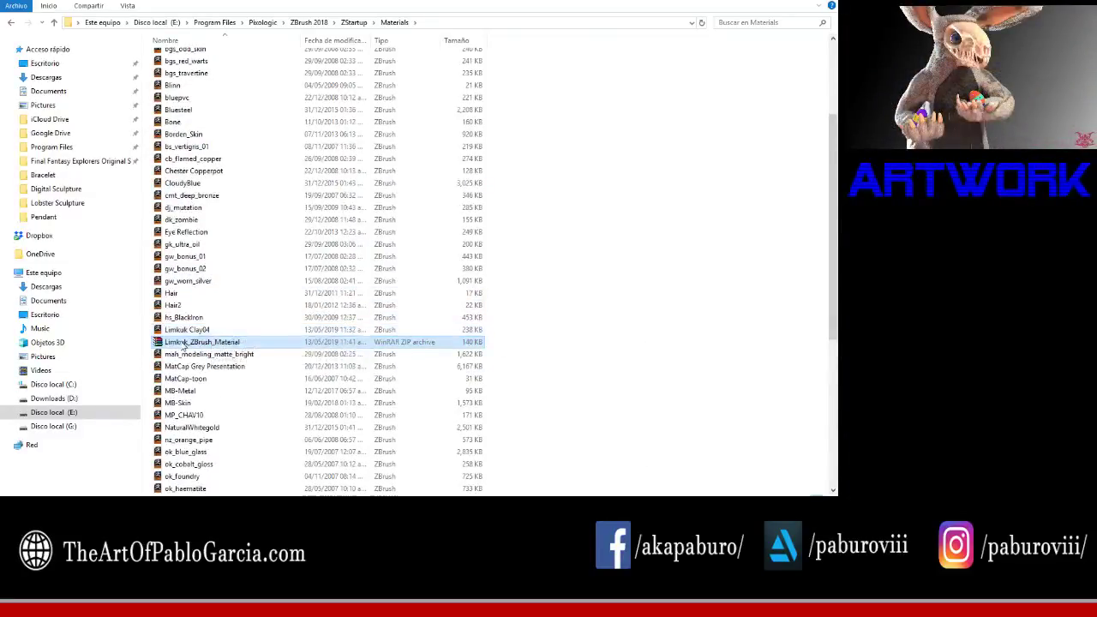
pyautogui.doubleClick(183, 342)
pyautogui.rightClick(234, 143)
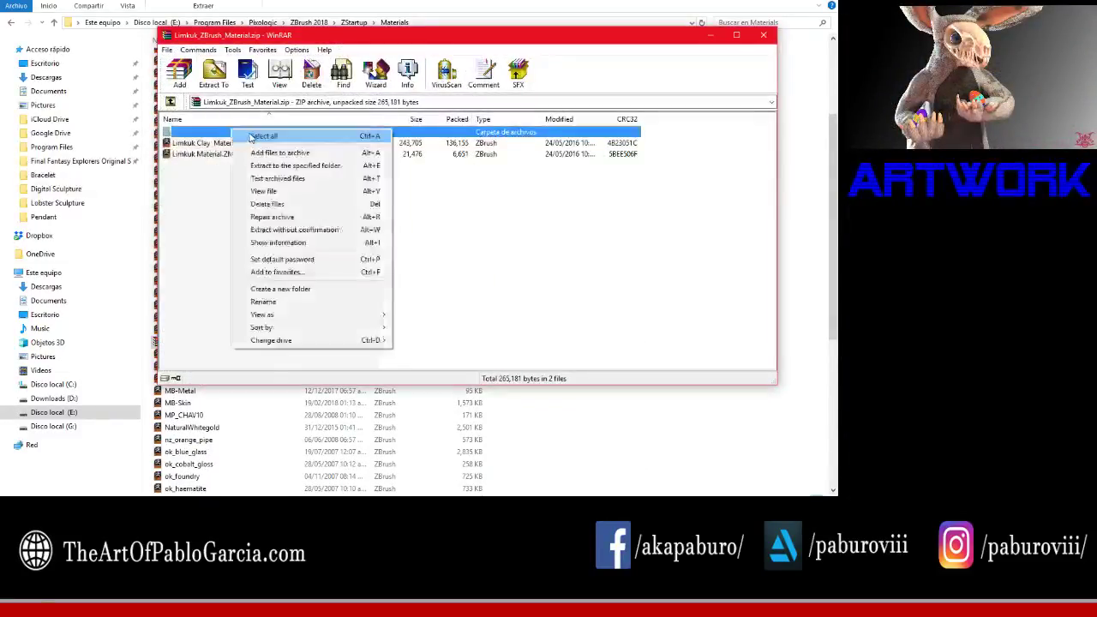
# Step: Extract both archive files into the Materials folder and delete the leftover zip
pyautogui.click(291, 230)
pyautogui.click(213, 78)
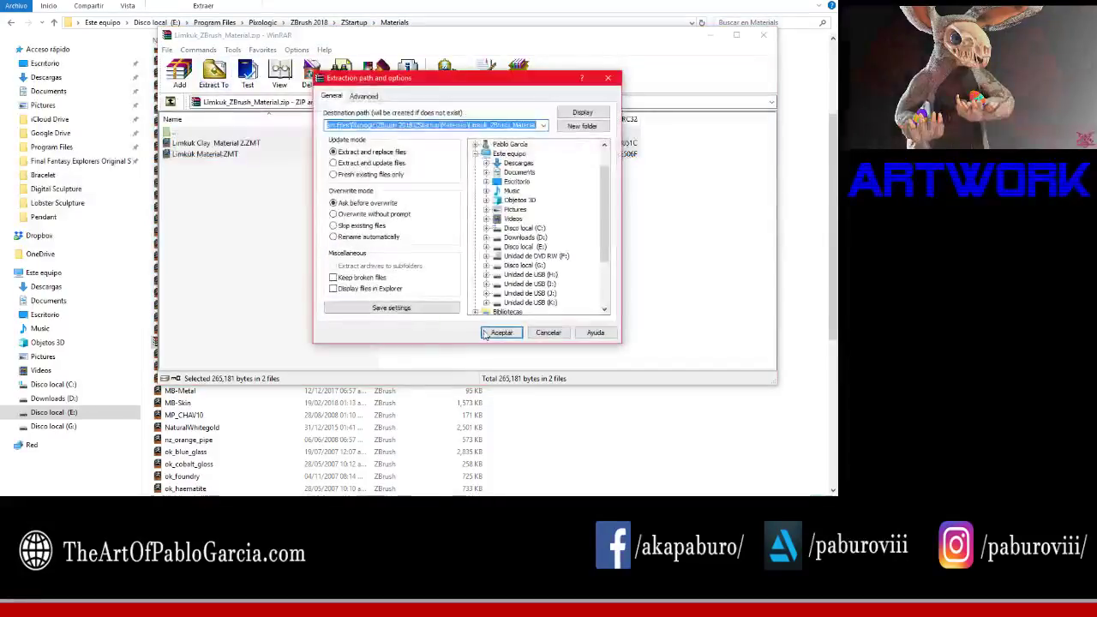
pyautogui.click(502, 331)
pyautogui.click(763, 34)
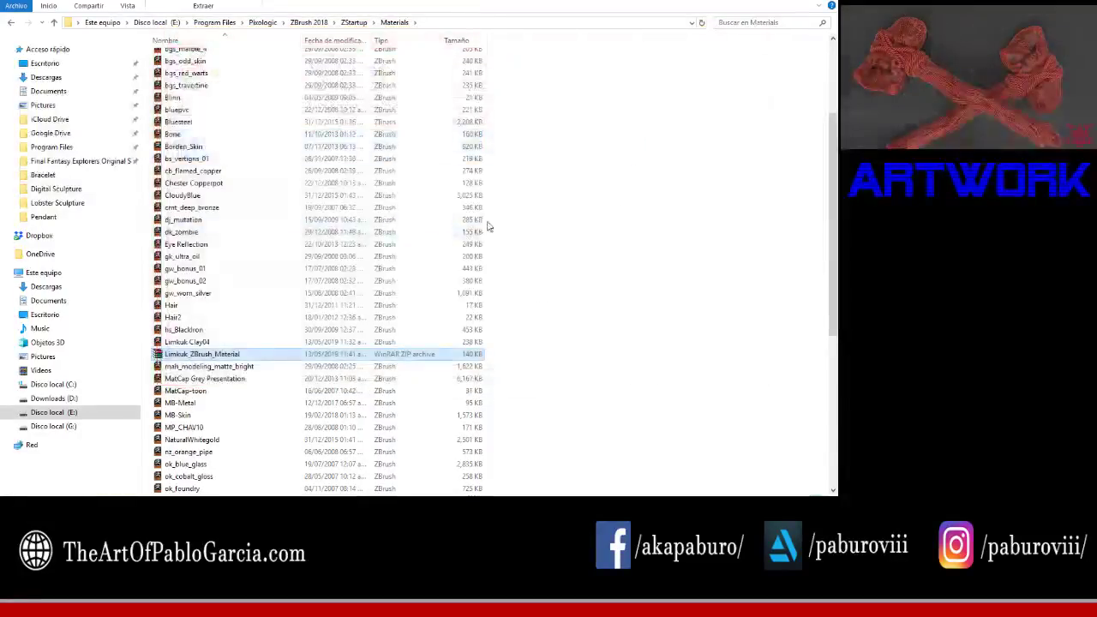
pyautogui.press('Delete')
pyautogui.click(465, 301)
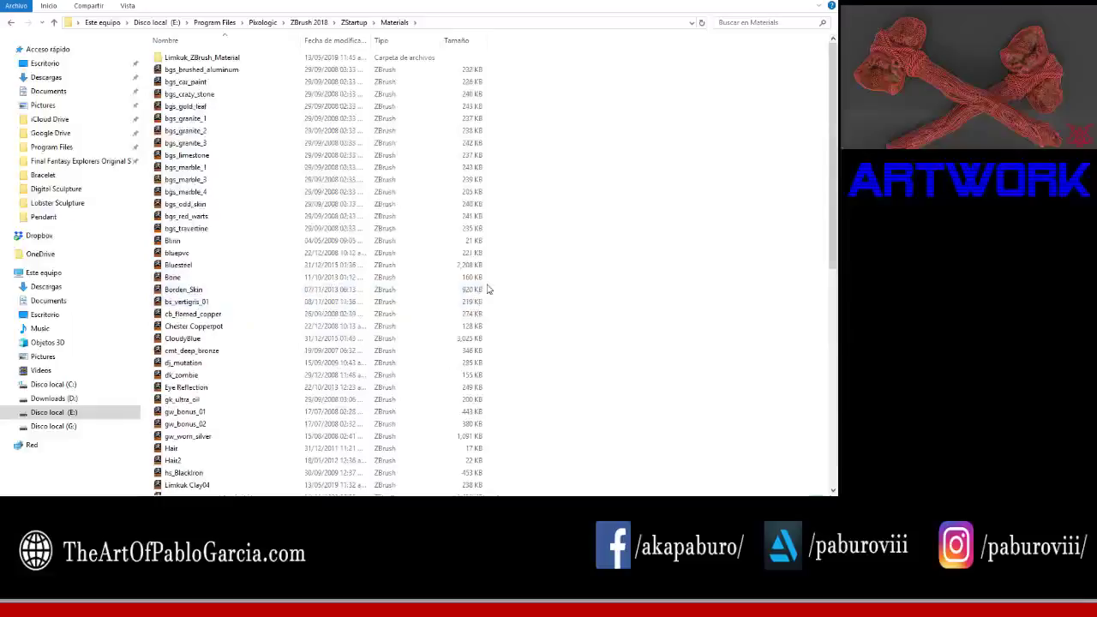
# Step: Copy the two material files from the extracted folder directly into Materials
pyautogui.click(198, 60)
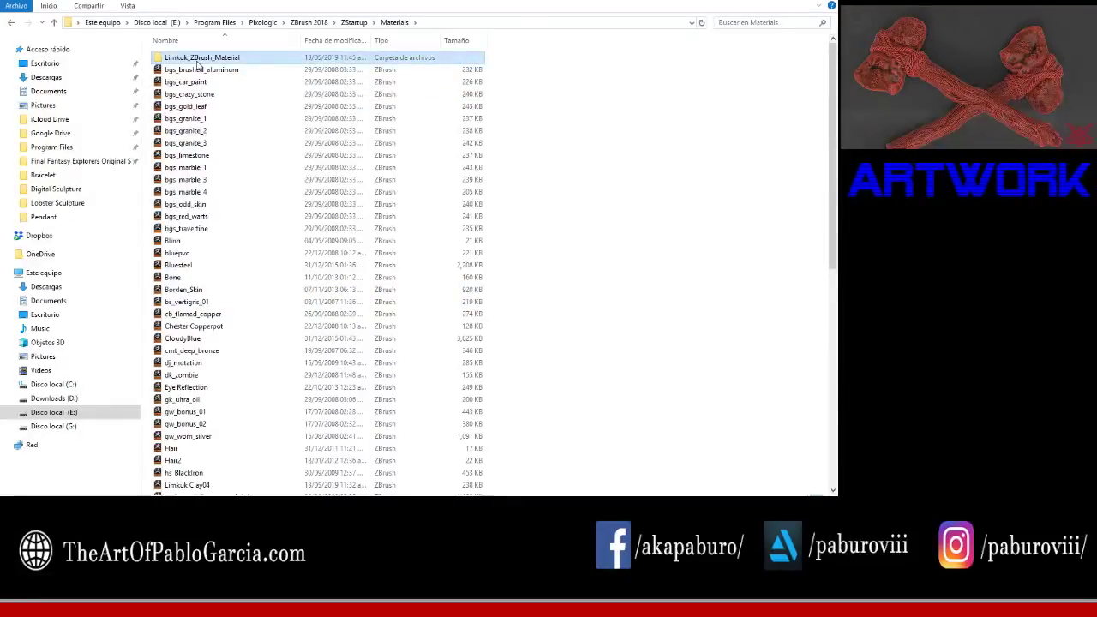
pyautogui.doubleClick(197, 60)
pyautogui.moveTo(198, 93); pyautogui.dragTo(198, 54)
pyautogui.rightClick(228, 56)
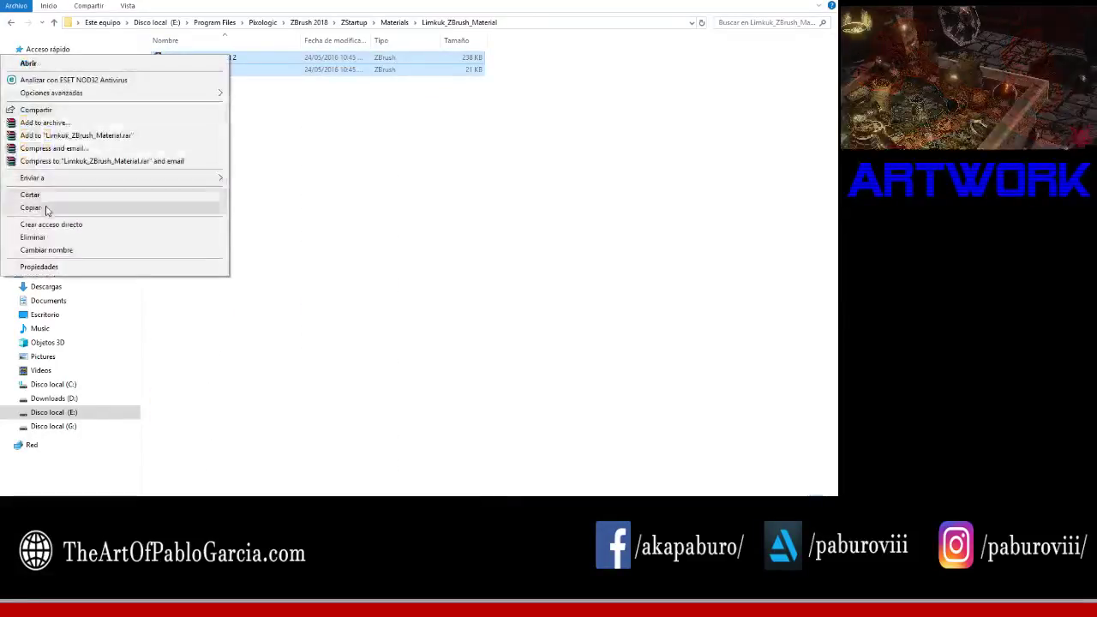
pyautogui.click(31, 207)
pyautogui.click(394, 22)
pyautogui.rightClick(464, 173)
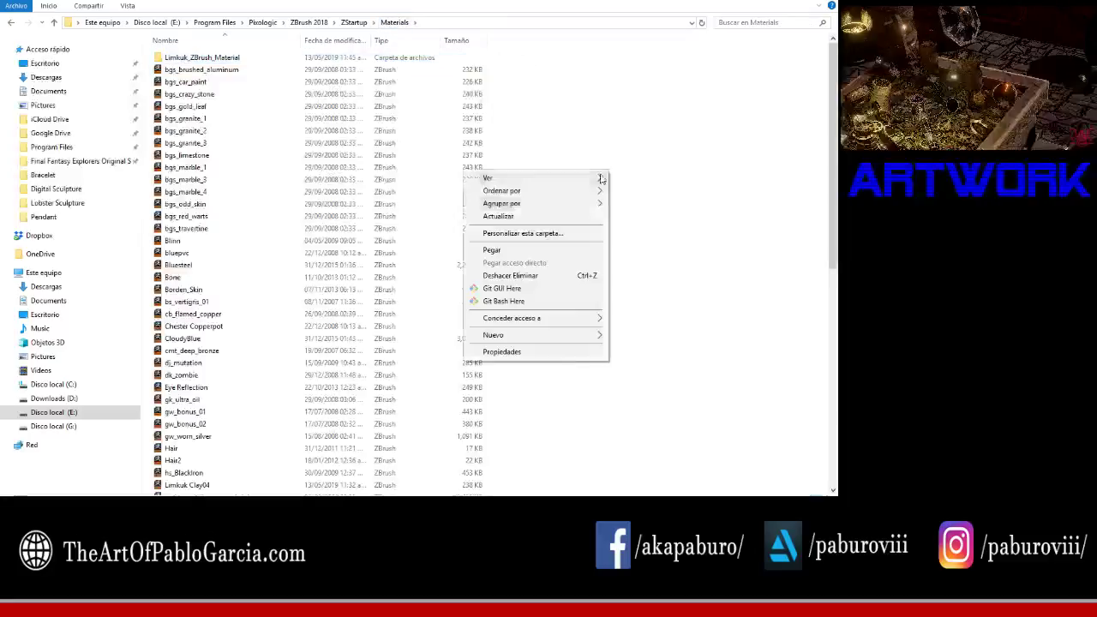
pyautogui.click(492, 250)
# Step: Delete the redundant extracted Limkuk_ZBrush_Material folder
pyautogui.click(202, 57)
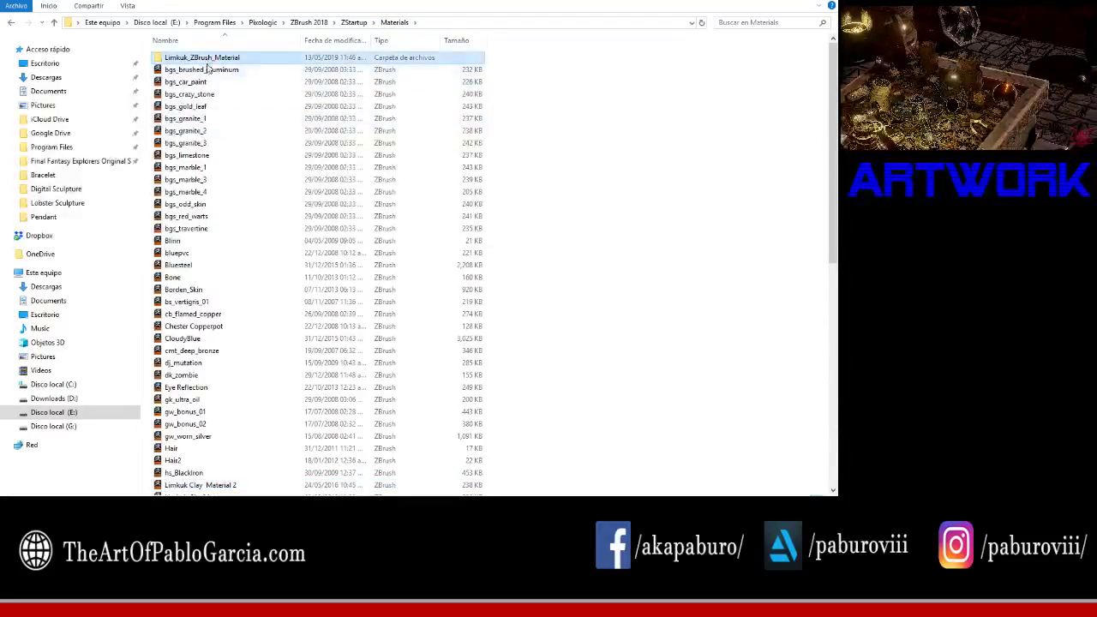
pyautogui.press('Delete')
pyautogui.click(464, 299)
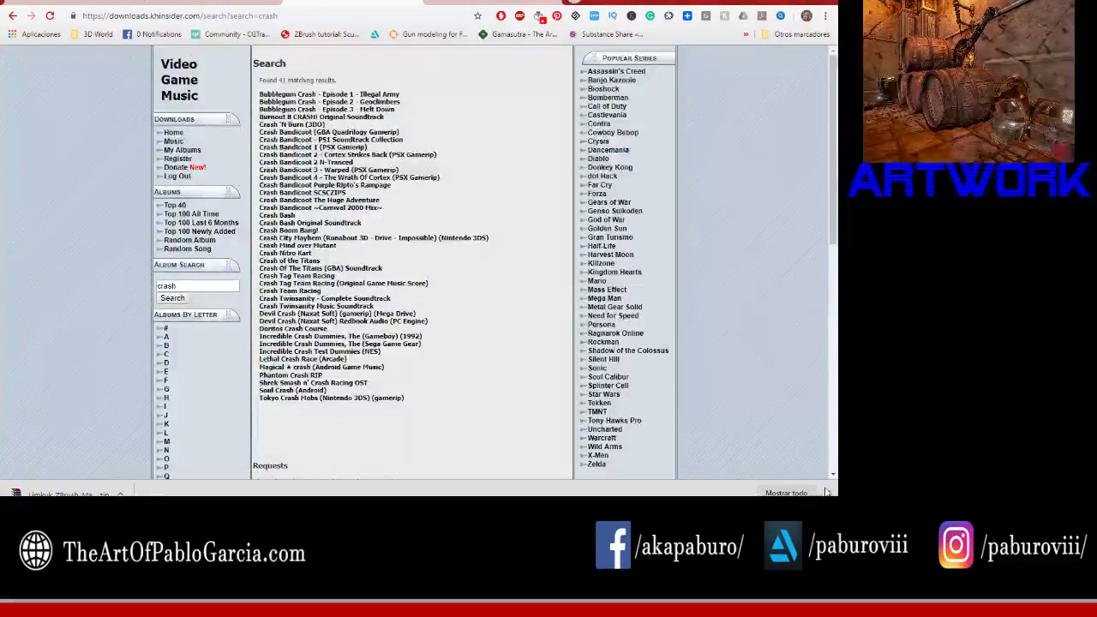
# Step: Dismiss the downloads bar and open Crash Bandicoot 1, 2, 3 Warped and 4 albums in new tabs
pyautogui.click(828, 492)
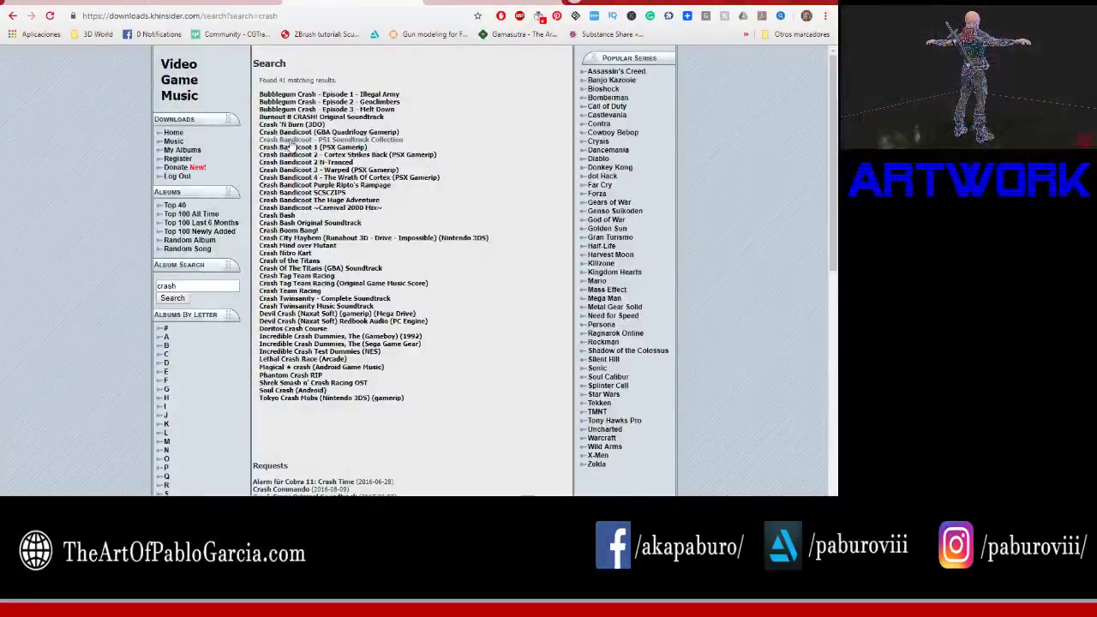
pyautogui.rightClick(293, 147)
pyautogui.click(302, 154)
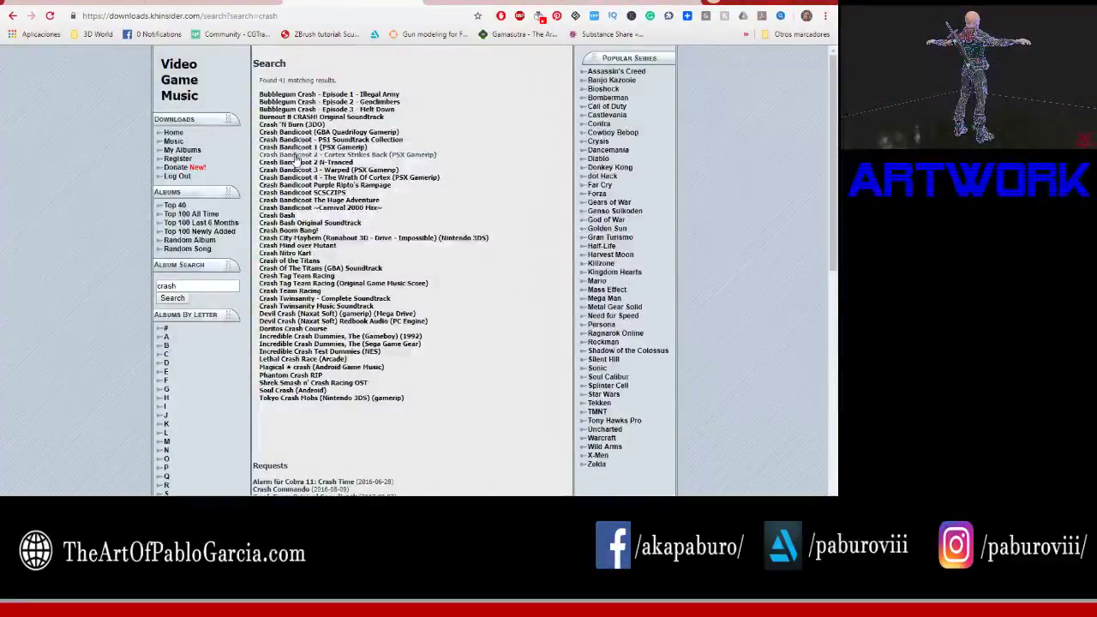
pyautogui.rightClick(316, 155)
pyautogui.click(343, 162)
pyautogui.rightClick(294, 170)
pyautogui.click(302, 178)
pyautogui.rightClick(294, 174)
pyautogui.click(300, 180)
# Step: Open Crash Bash, Crash Tag Team Racing and other Crash results in new tabs
pyautogui.rightClick(304, 190)
pyautogui.click(311, 201)
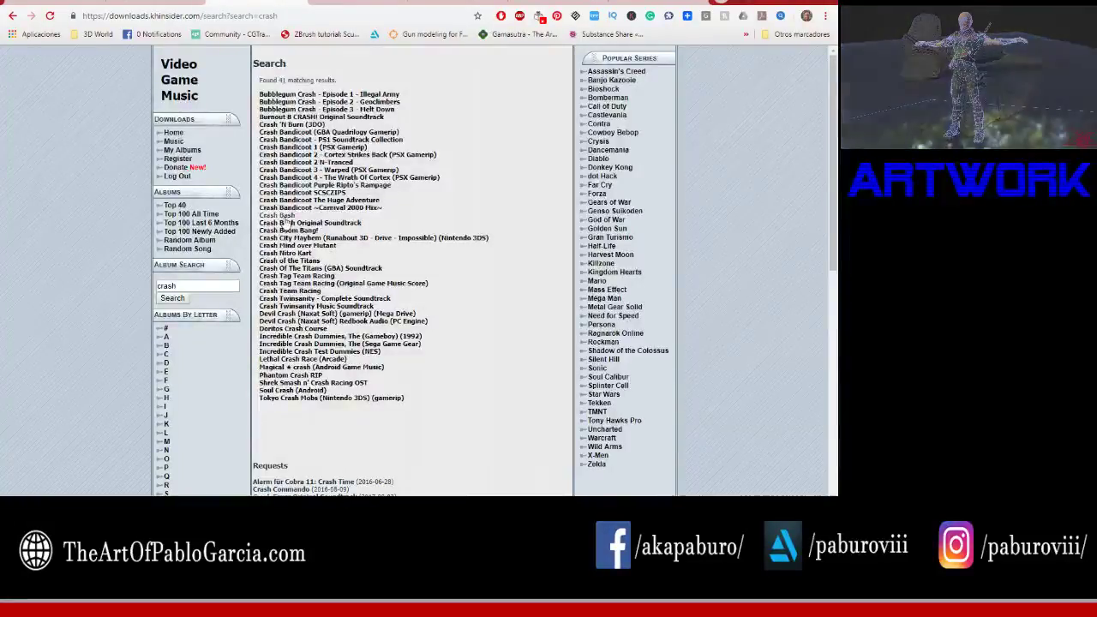
pyautogui.rightClick(289, 215)
pyautogui.click(301, 222)
pyautogui.rightClick(291, 225)
pyautogui.click(317, 233)
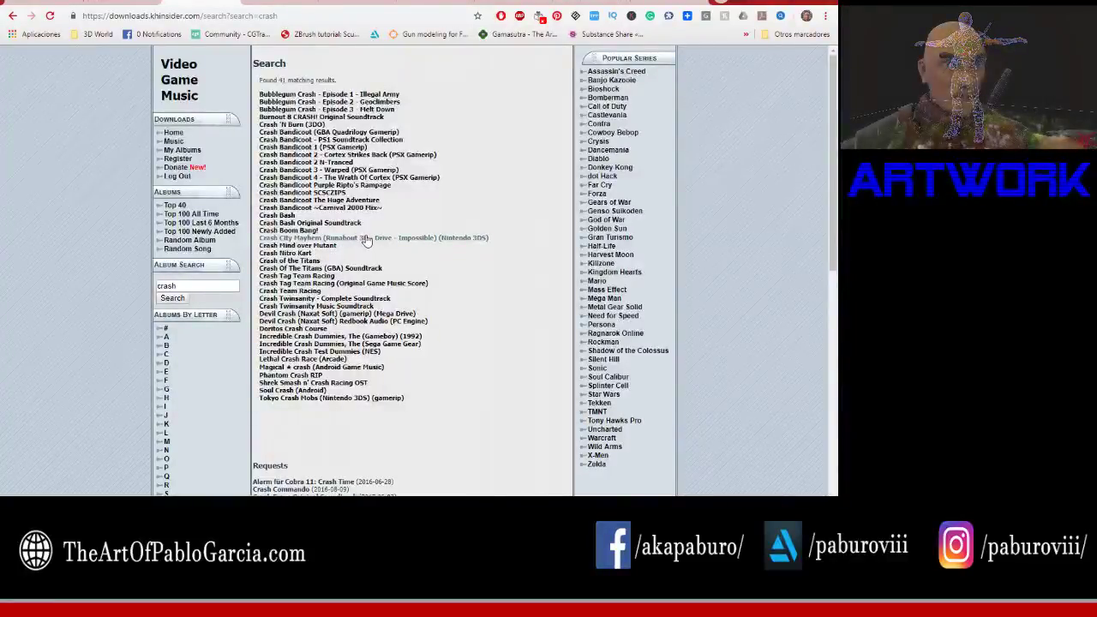
pyautogui.rightClick(317, 283)
pyautogui.click(322, 289)
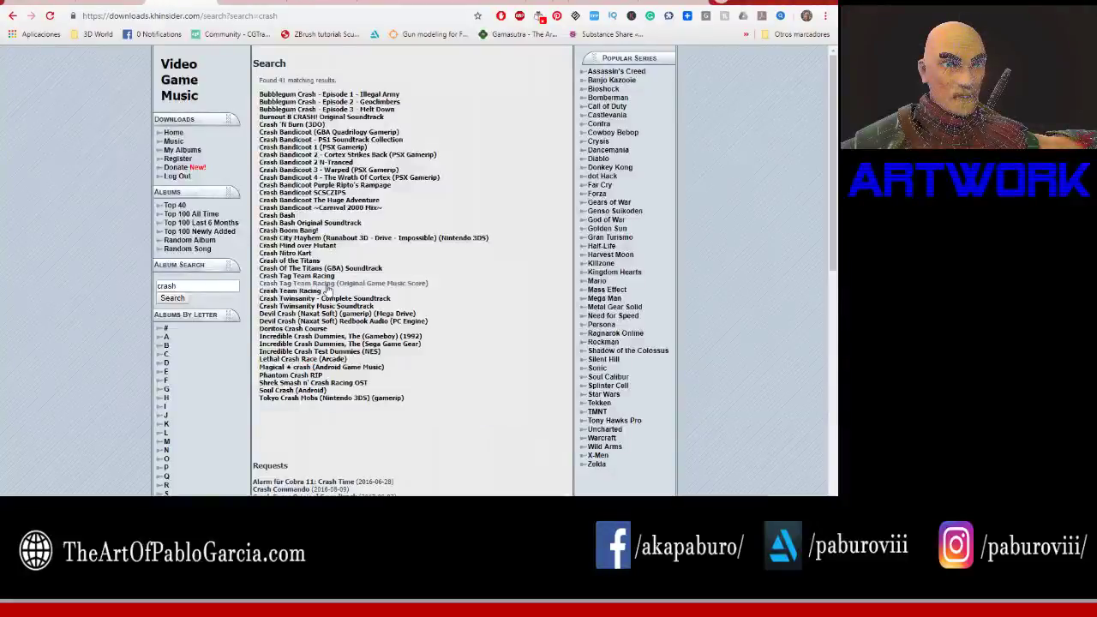
pyautogui.rightClick(331, 288)
pyautogui.click(343, 298)
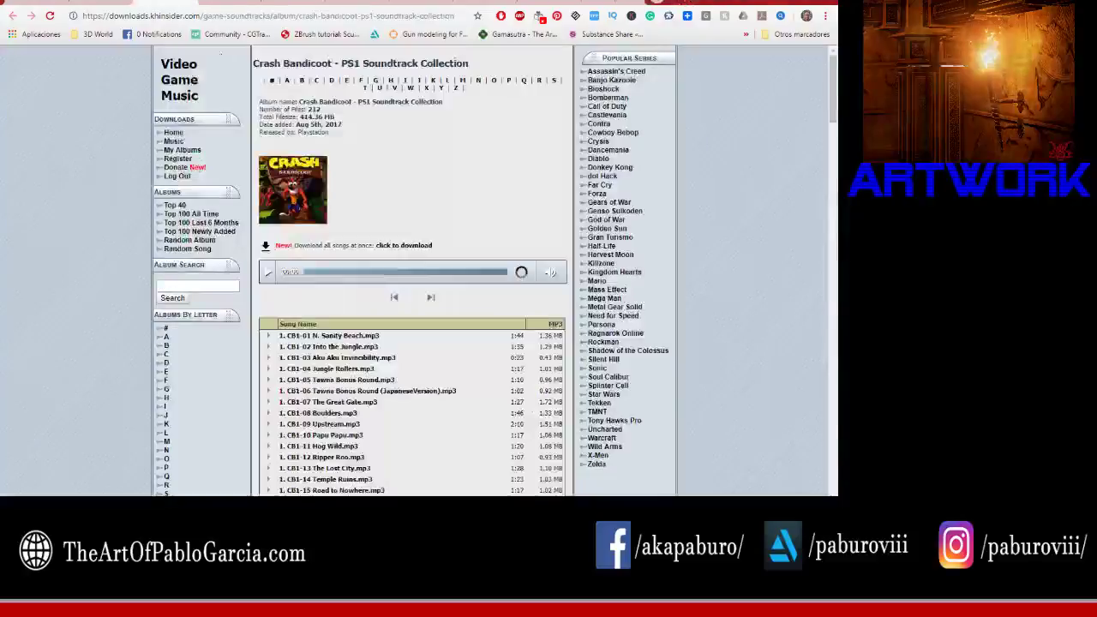
# Step: Preview the Crash Bandicoot PS1 and Crash Bash albums, skipping to the Warp Room track
pyautogui.click(268, 272)
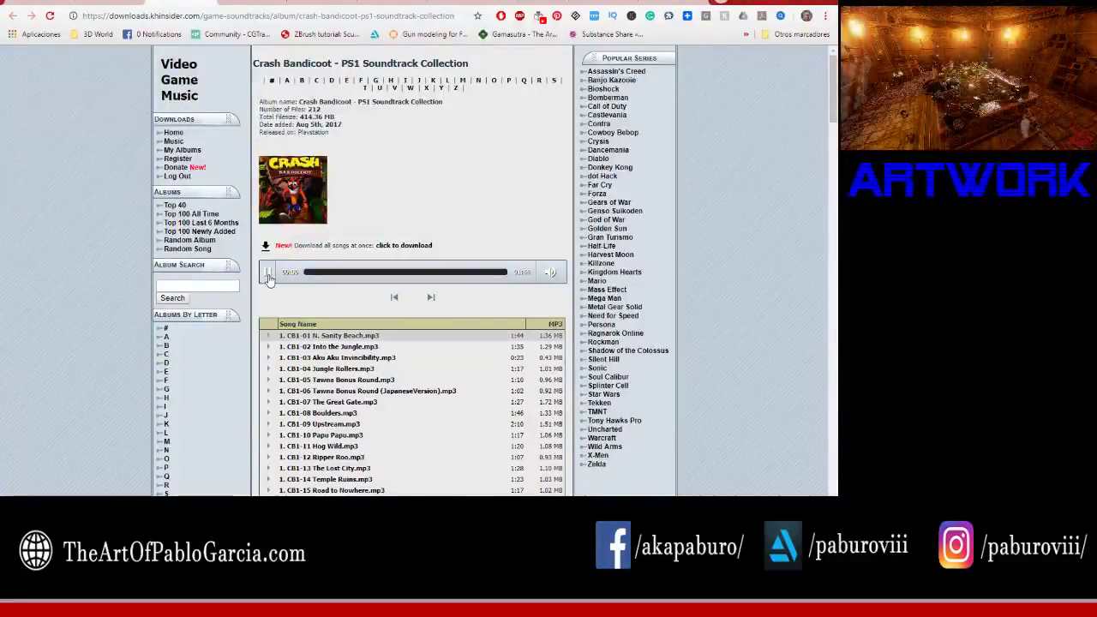
pyautogui.click(265, 283)
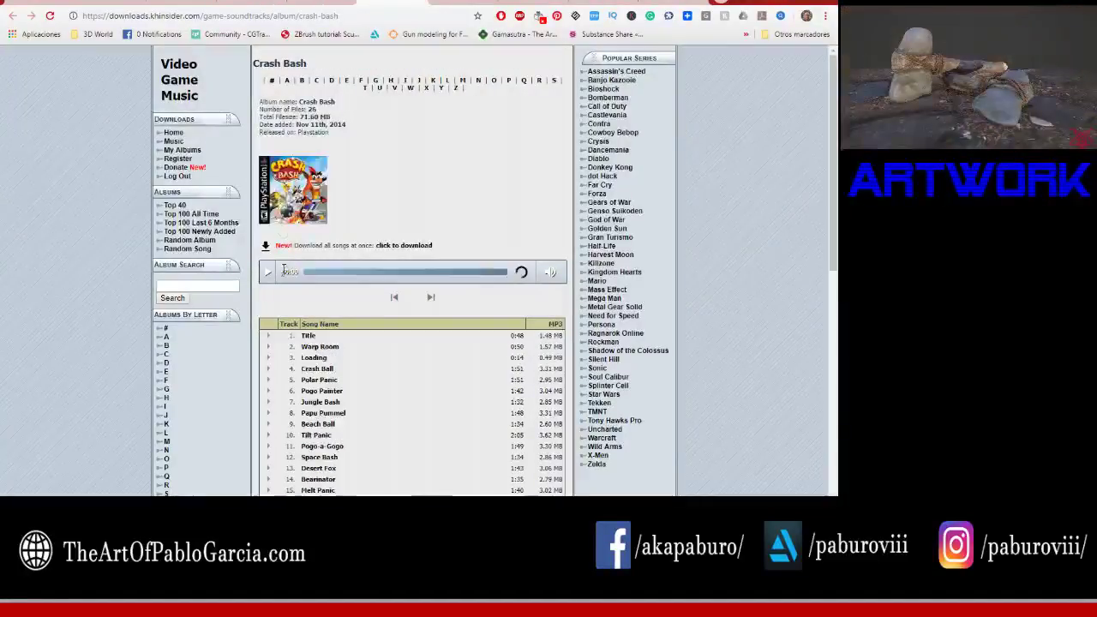
pyautogui.click(267, 276)
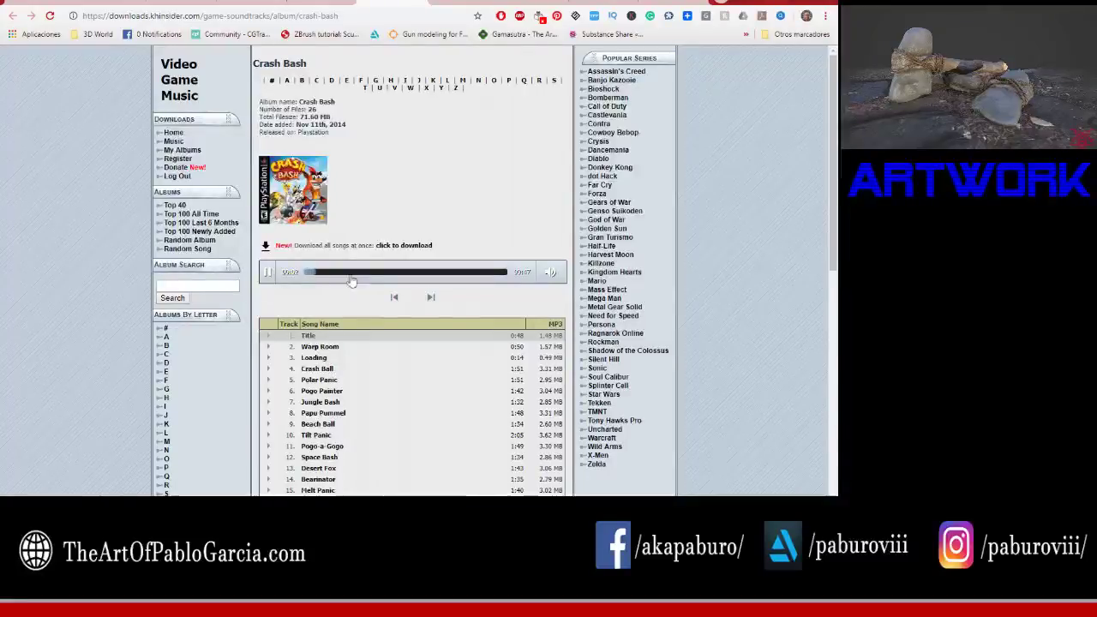
pyautogui.click(431, 299)
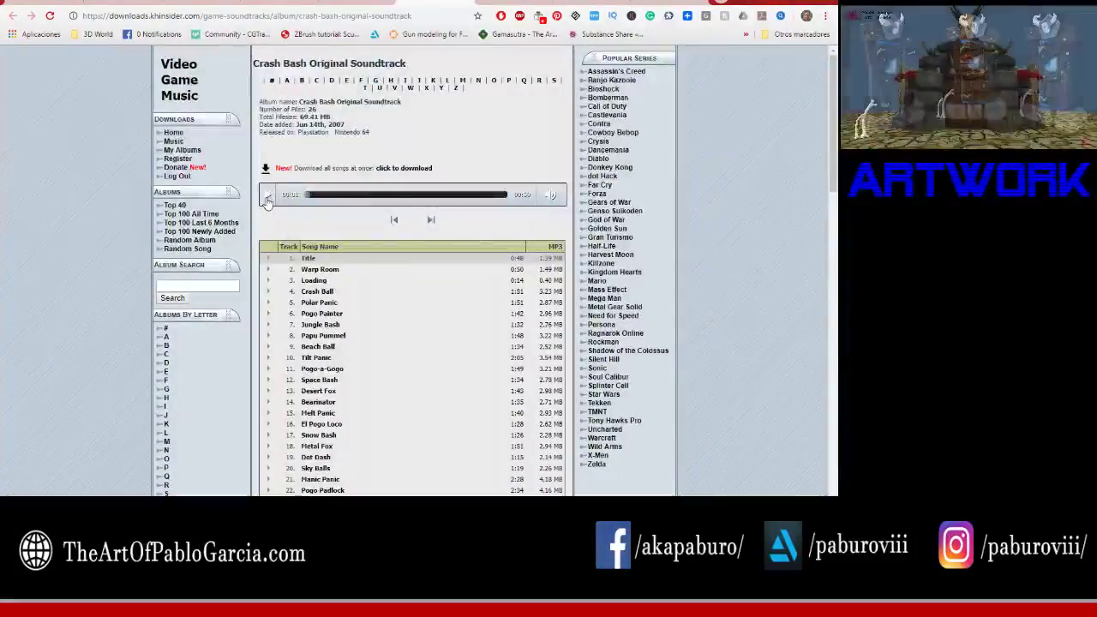
pyautogui.scroll(-2, 381, 255)
pyautogui.scroll(2, 381, 255)
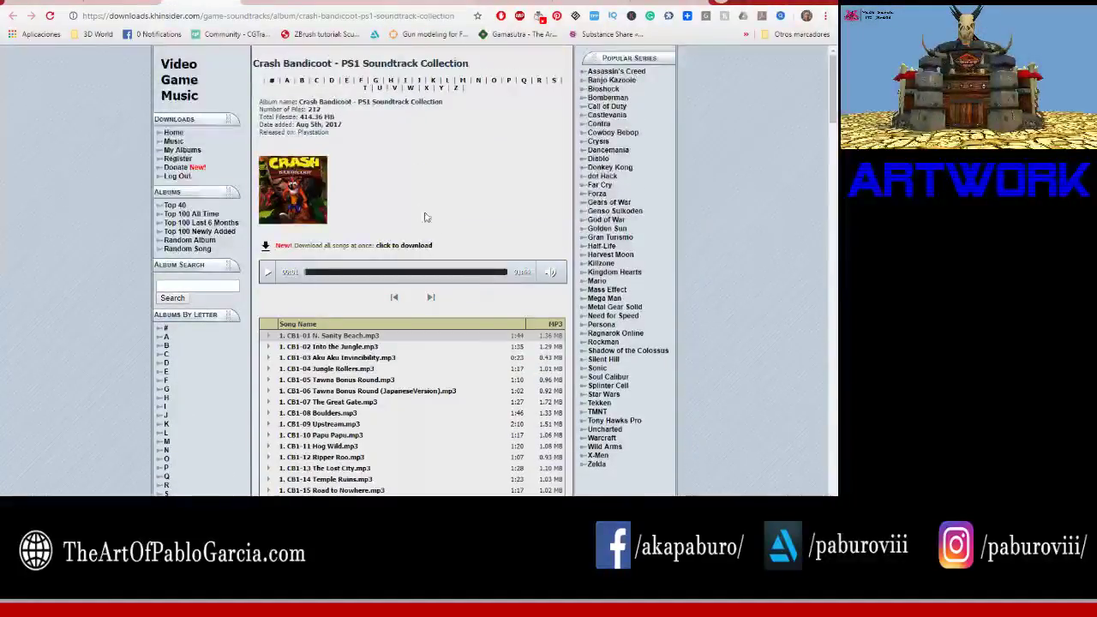
pyautogui.scroll(-2, 444, 227)
pyautogui.scroll(-2, 444, 228)
pyautogui.scroll(-2, 444, 227)
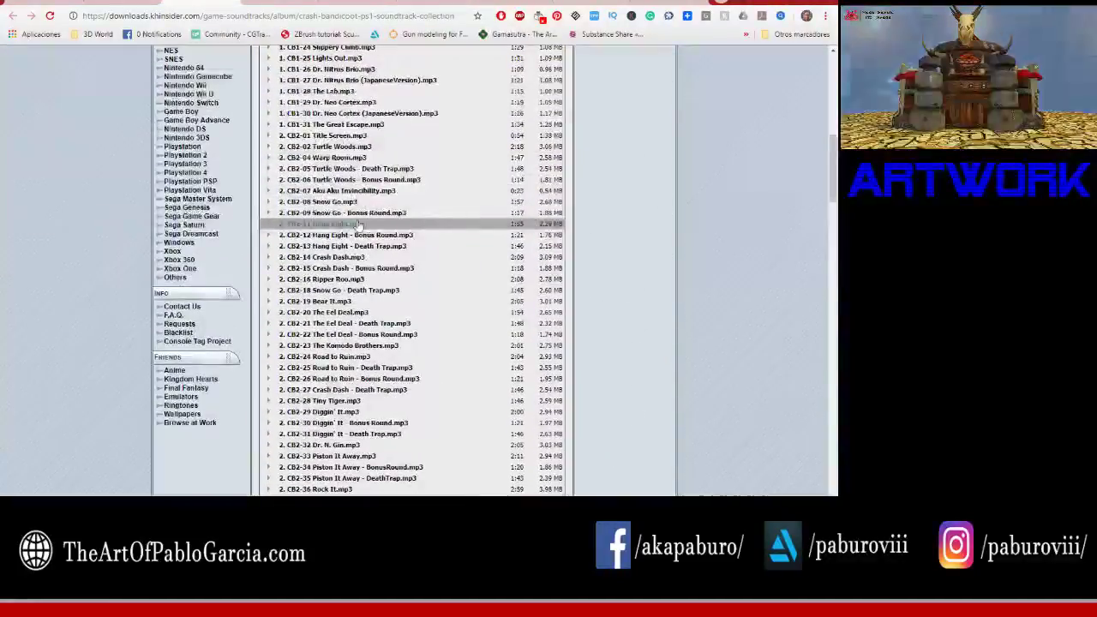
pyautogui.scroll(1, 380, 257)
pyautogui.scroll(4, 379, 257)
pyautogui.scroll(2, 380, 258)
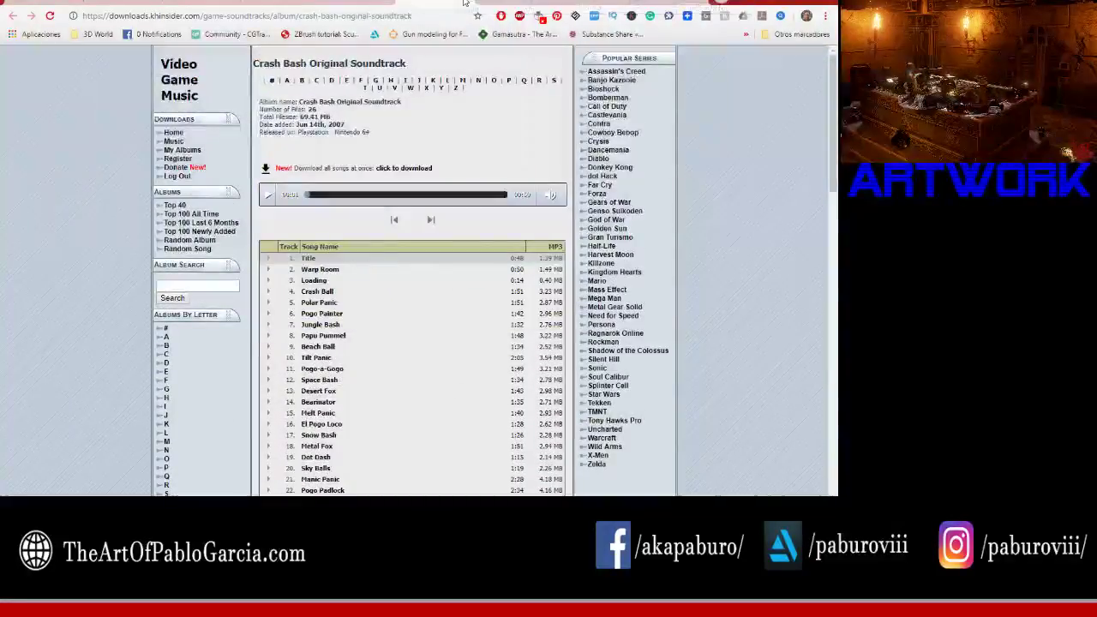
# Step: Play Crash Tag Team Racing, seeking ahead, then skip to Mystery Island and start a new search
pyautogui.click(424, 8)
pyautogui.click(266, 275)
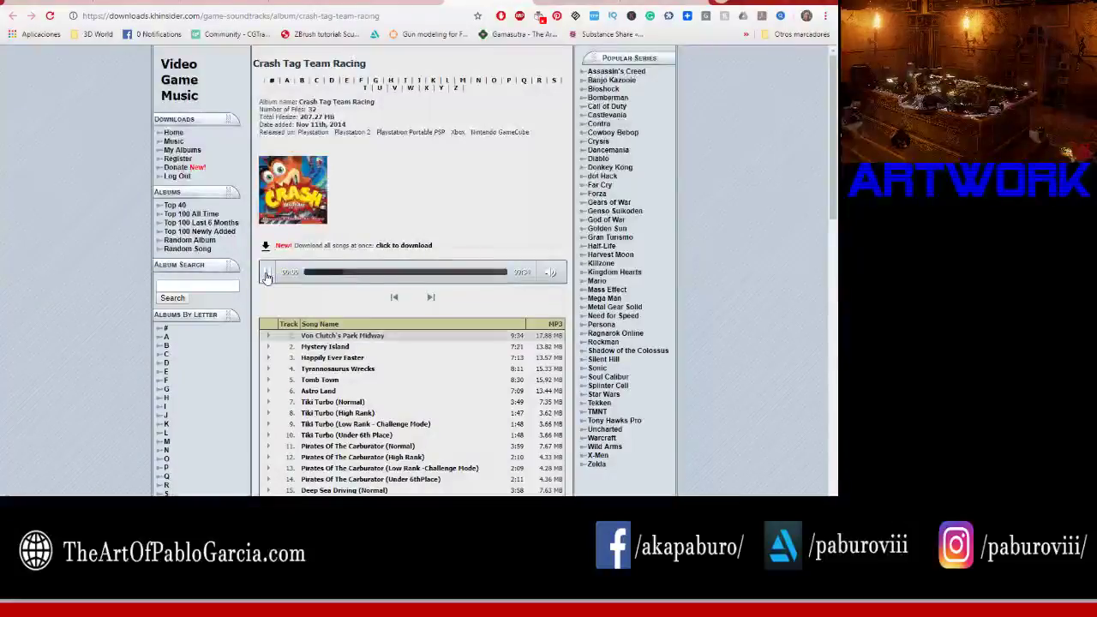
pyautogui.moveTo(324, 274); pyautogui.dragTo(340, 274)
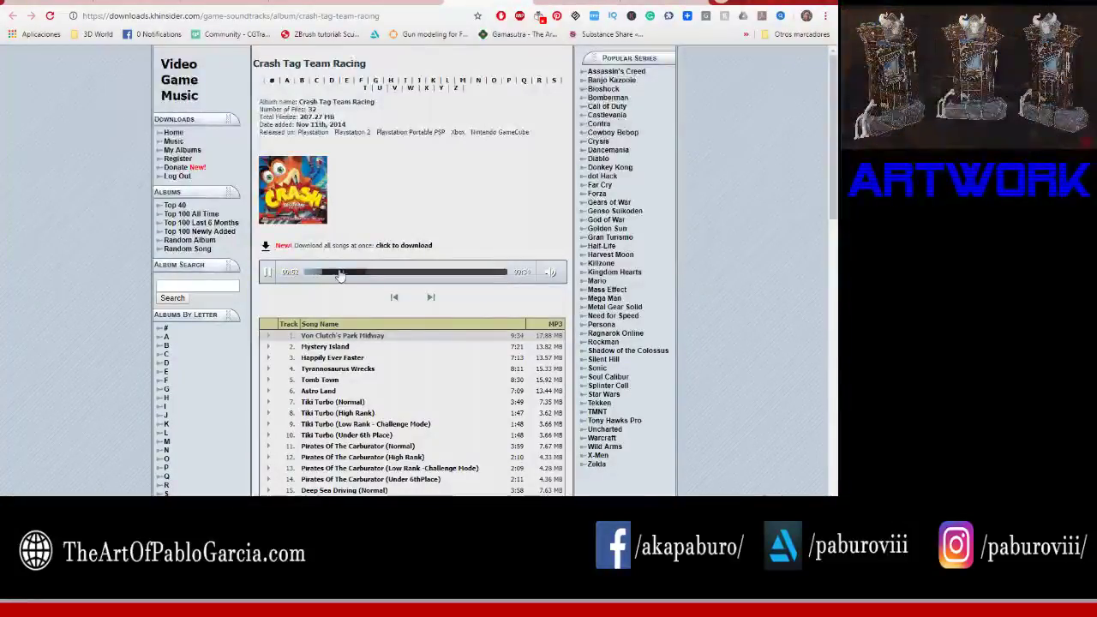
pyautogui.click(432, 298)
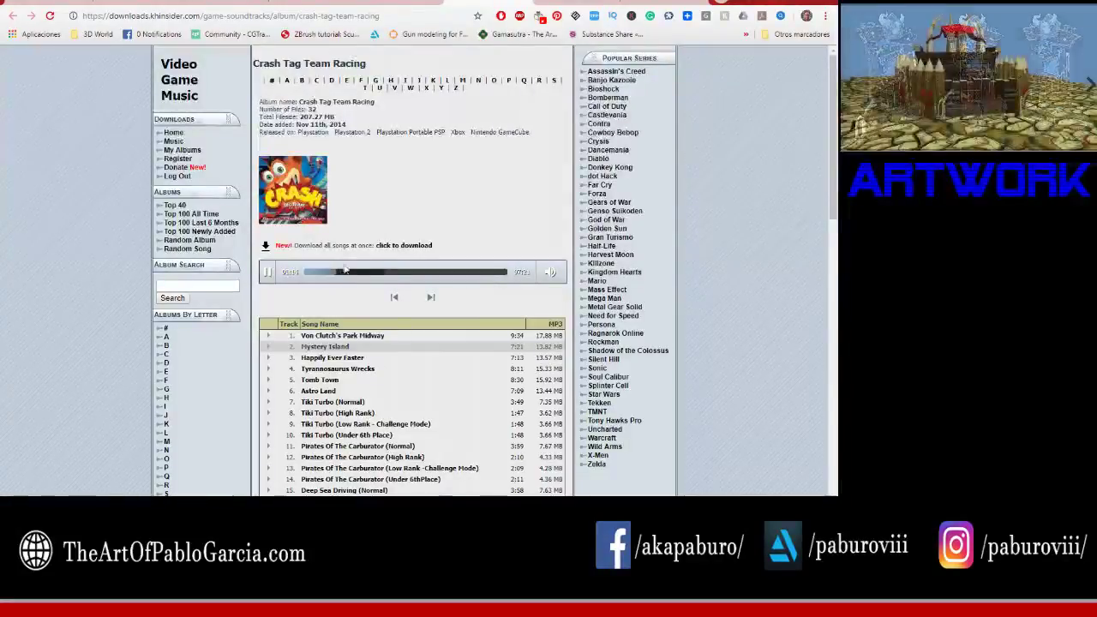
pyautogui.click(208, 284)
# Step: Search albums for 'crash', open the first result in a new tab, and play Crash Team Racing's Title track
pyautogui.write('cra')
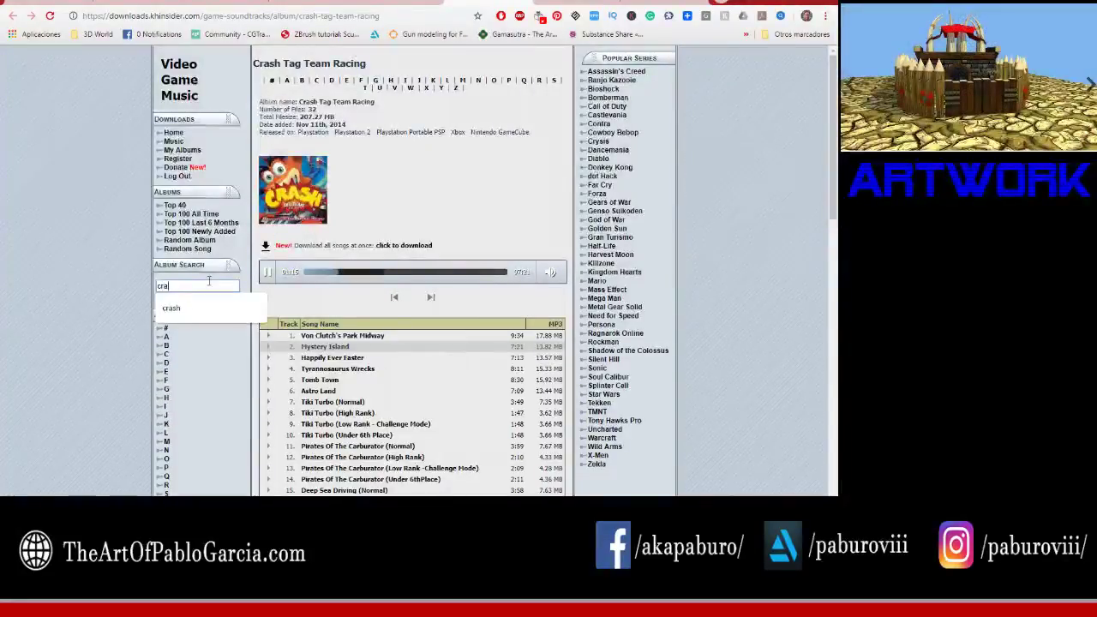
pyautogui.write('sh racing')
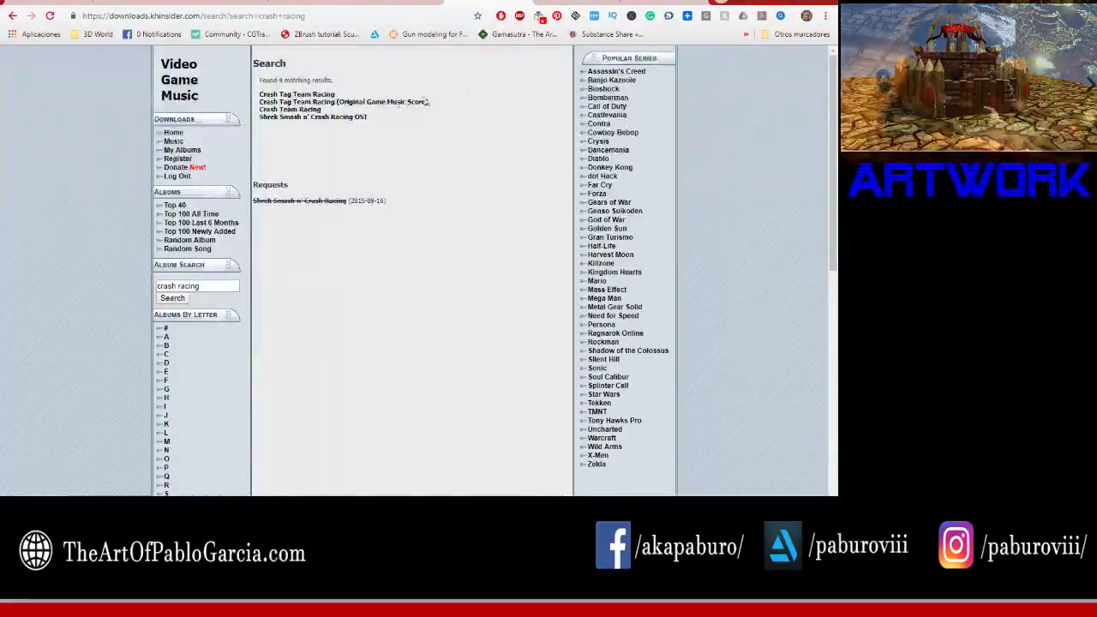
pyautogui.rightClick(311, 94)
pyautogui.click(353, 116)
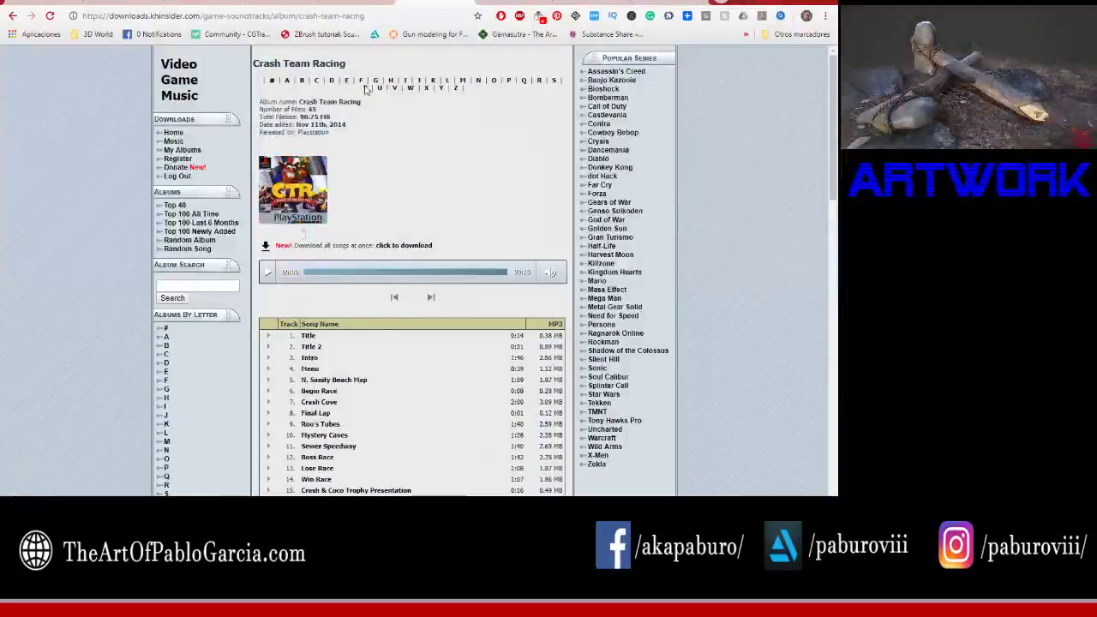
pyautogui.click(268, 273)
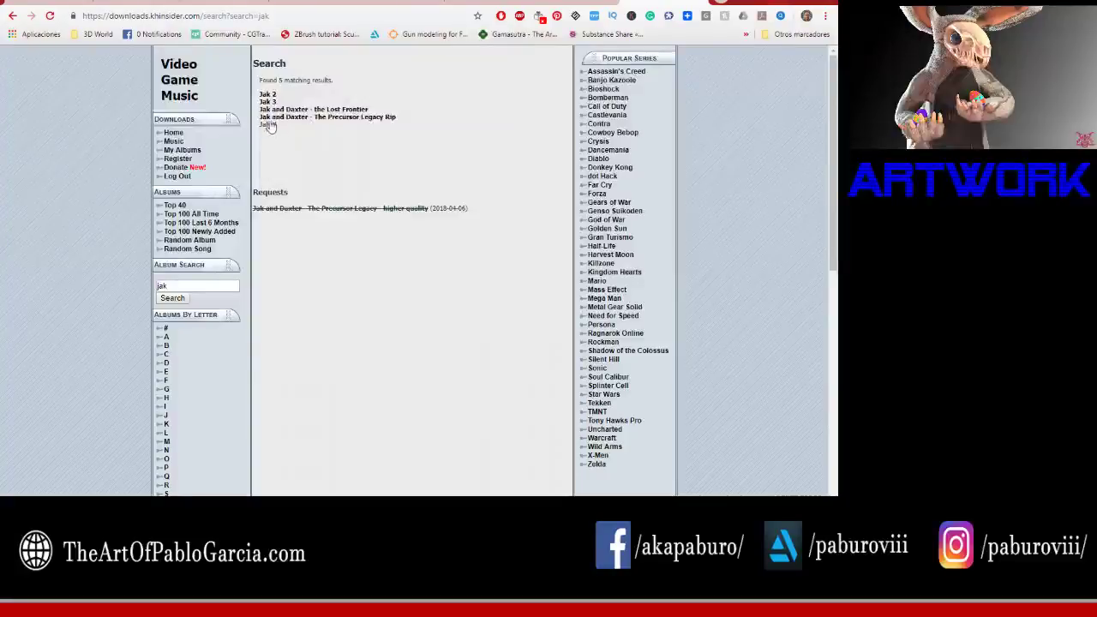
# Step: Open the Jak album results, including Jak 3 and Jak X, in new tabs
pyautogui.rightClick(283, 108)
pyautogui.rightClick(270, 98)
pyautogui.click(289, 106)
pyautogui.rightClick(270, 101)
pyautogui.click(291, 108)
pyautogui.rightClick(267, 127)
pyautogui.click(300, 139)
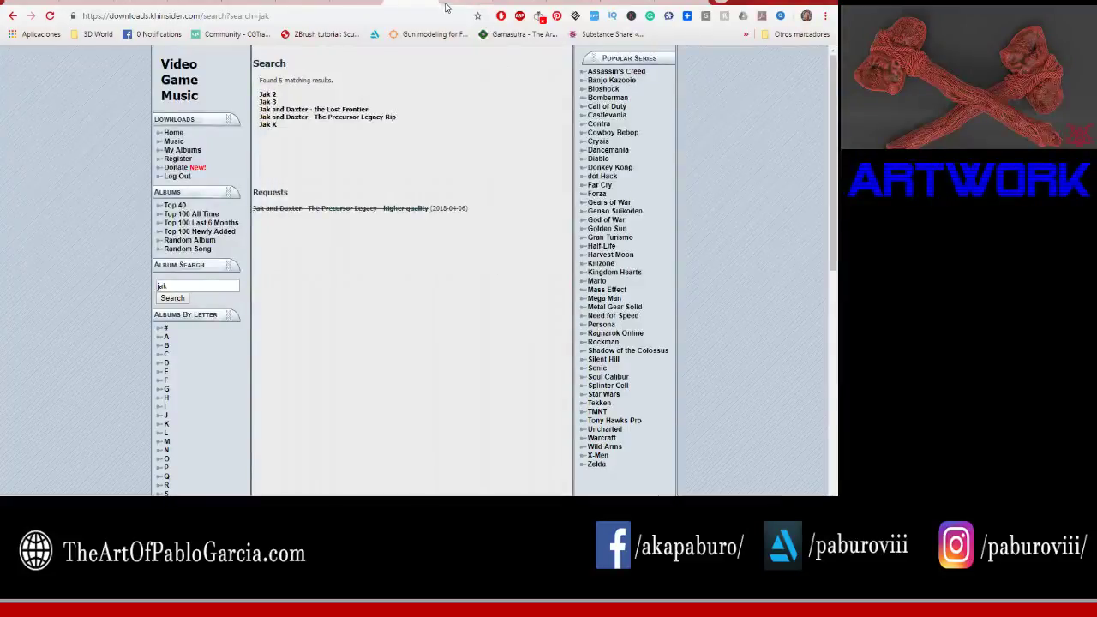
# Step: Browse the Jak album tabs and preview Jak 2, Jak 3 and Jak X, skipping to Slide
pyautogui.click(433, 3)
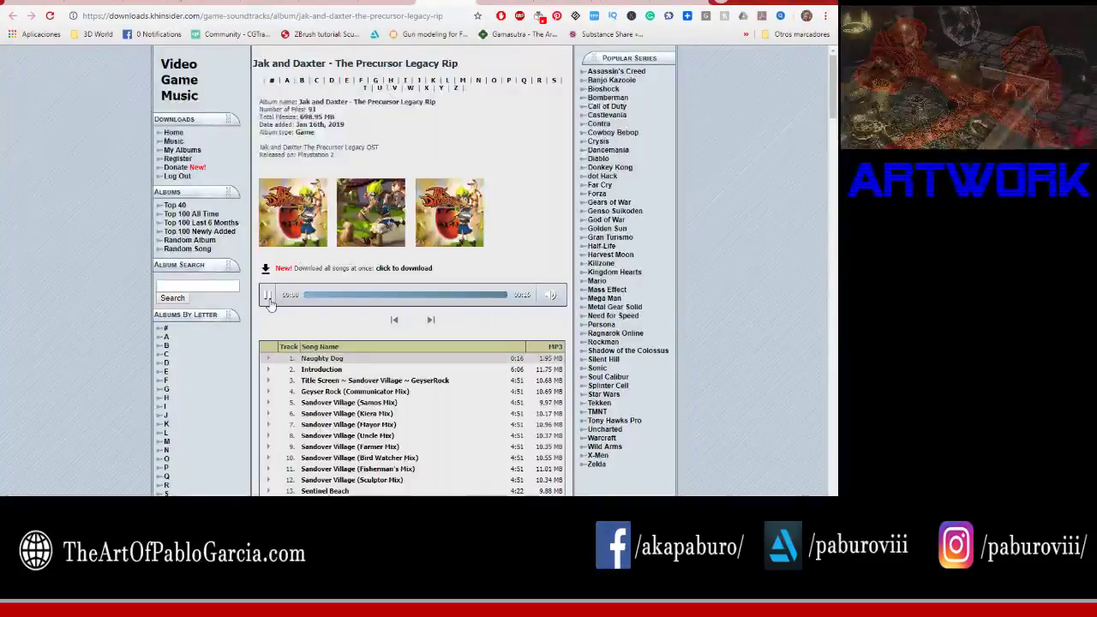
pyautogui.click(500, 8)
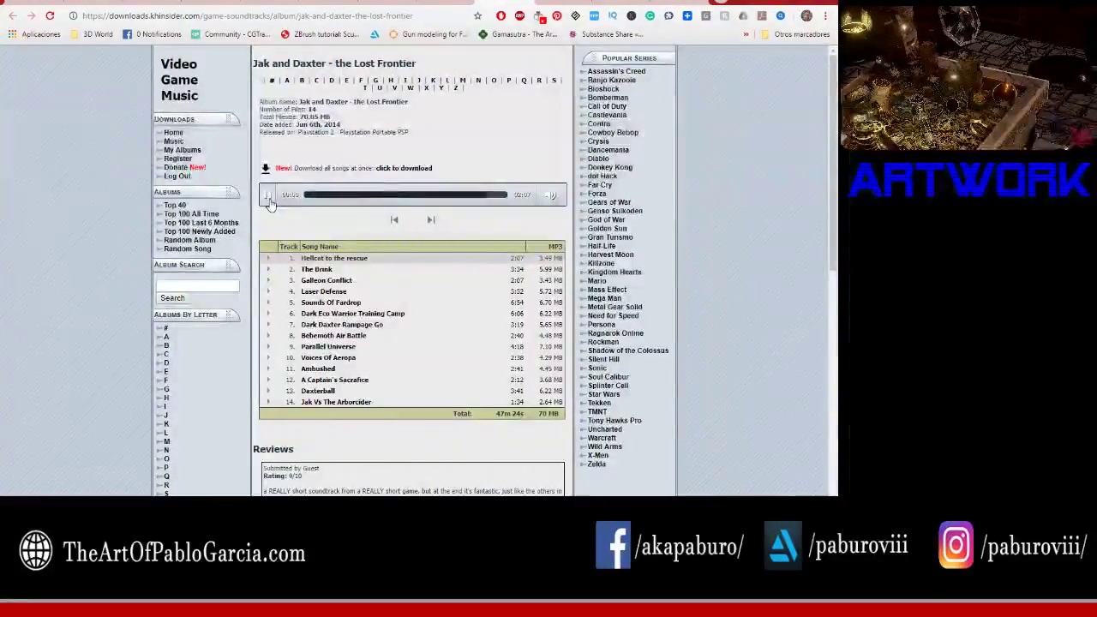
pyautogui.click(566, 4)
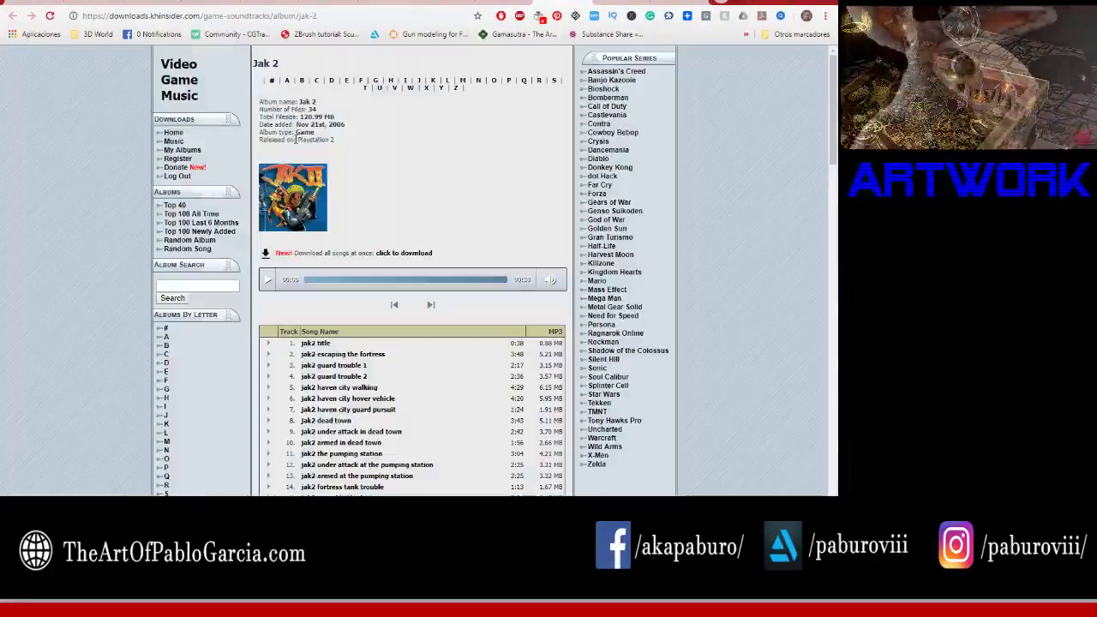
pyautogui.click(269, 280)
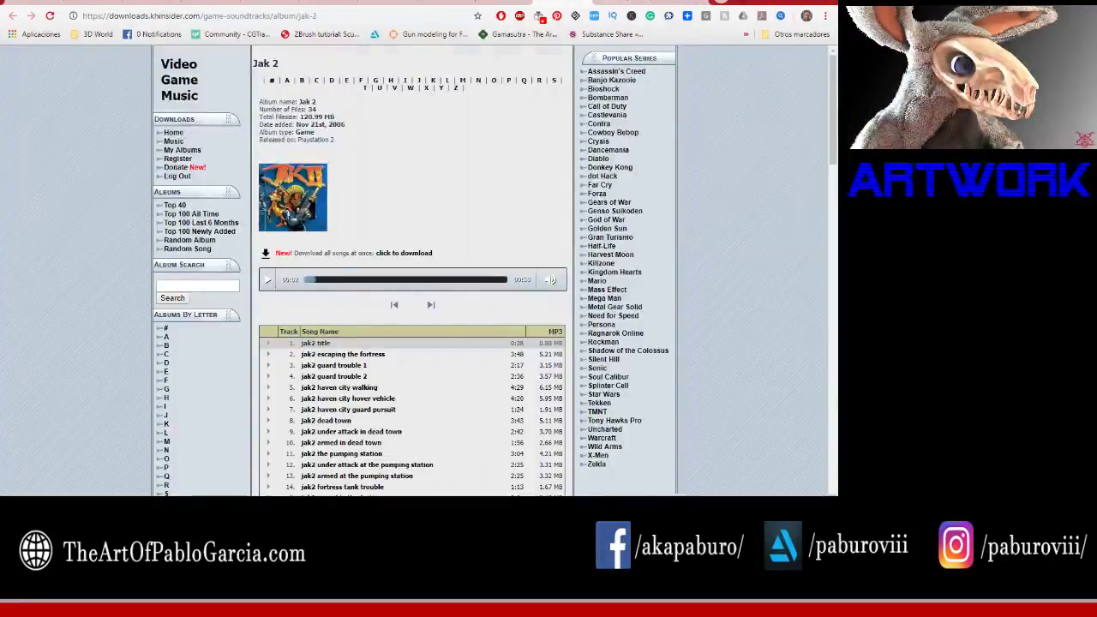
pyautogui.click(566, 4)
pyautogui.click(267, 281)
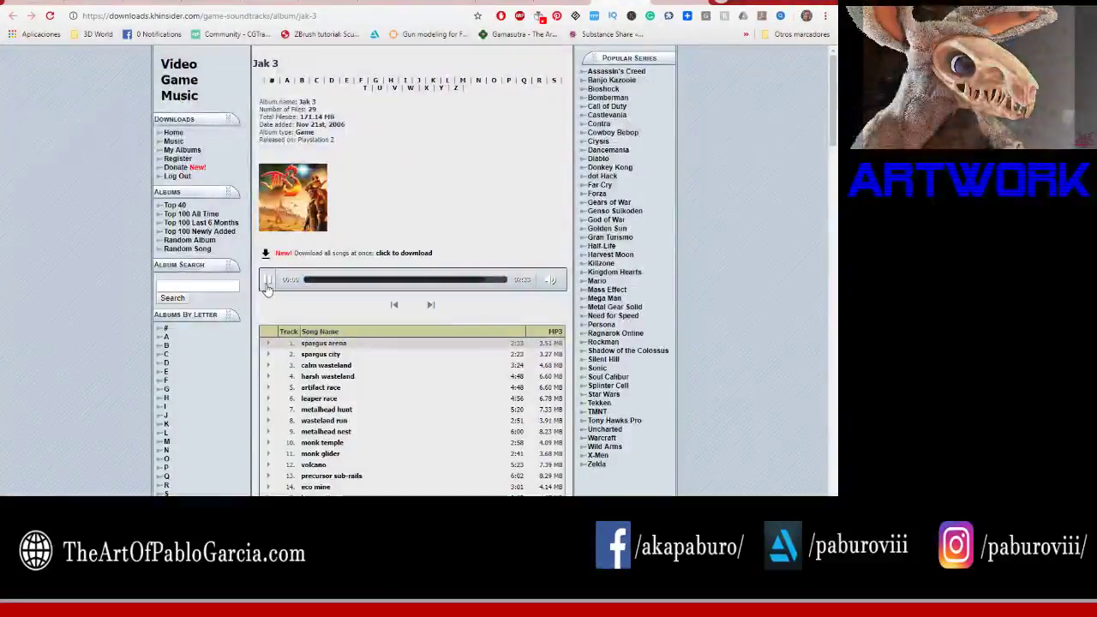
pyautogui.hotkey('ctrl', 'Tab')
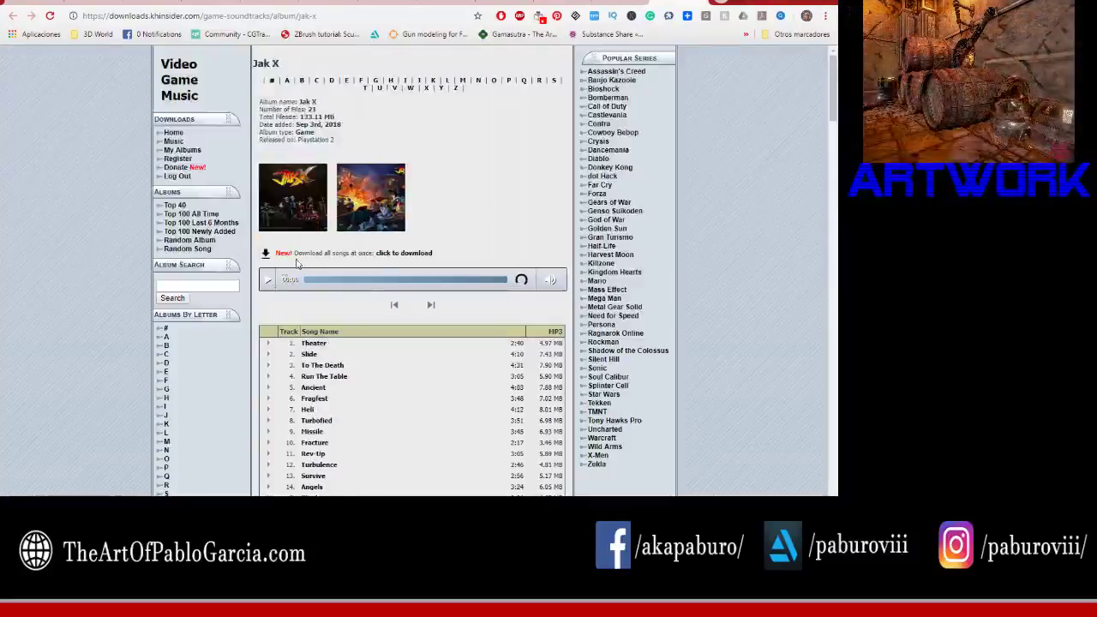
pyautogui.click(270, 283)
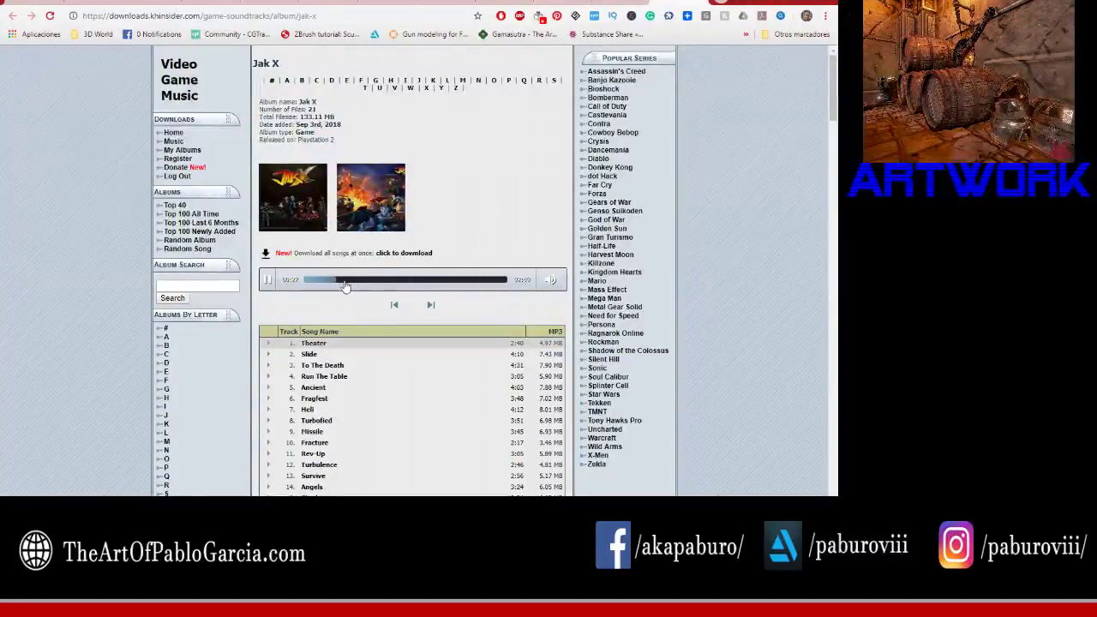
pyautogui.click(425, 306)
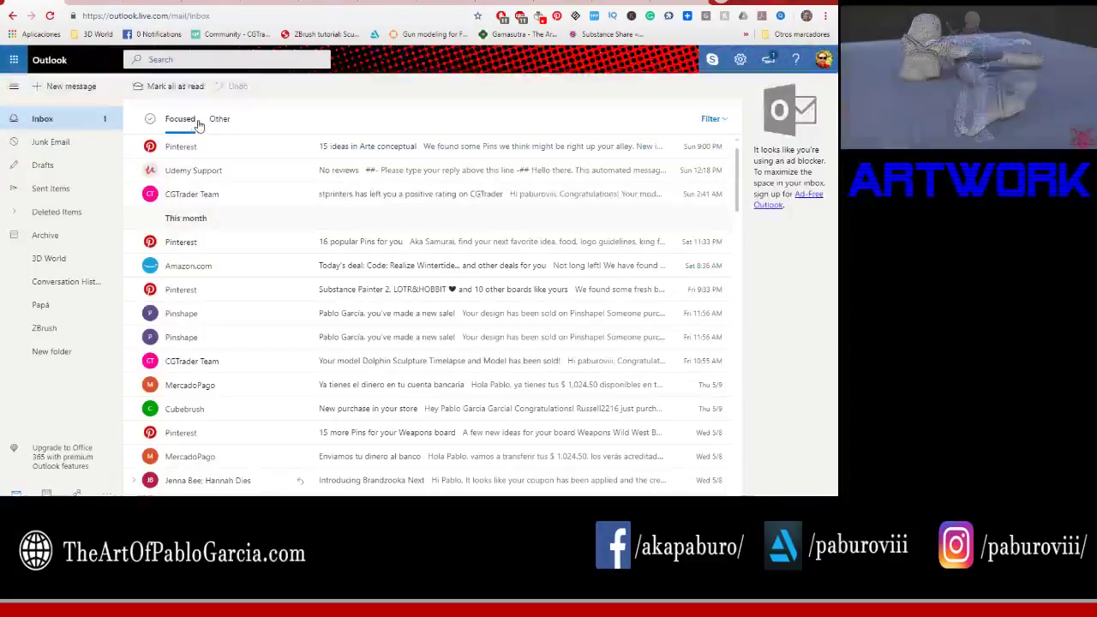
# Step: Open the GOG Spec Ops newsletter from Outlook's Other inbox, read through it and delete it
pyautogui.click(224, 126)
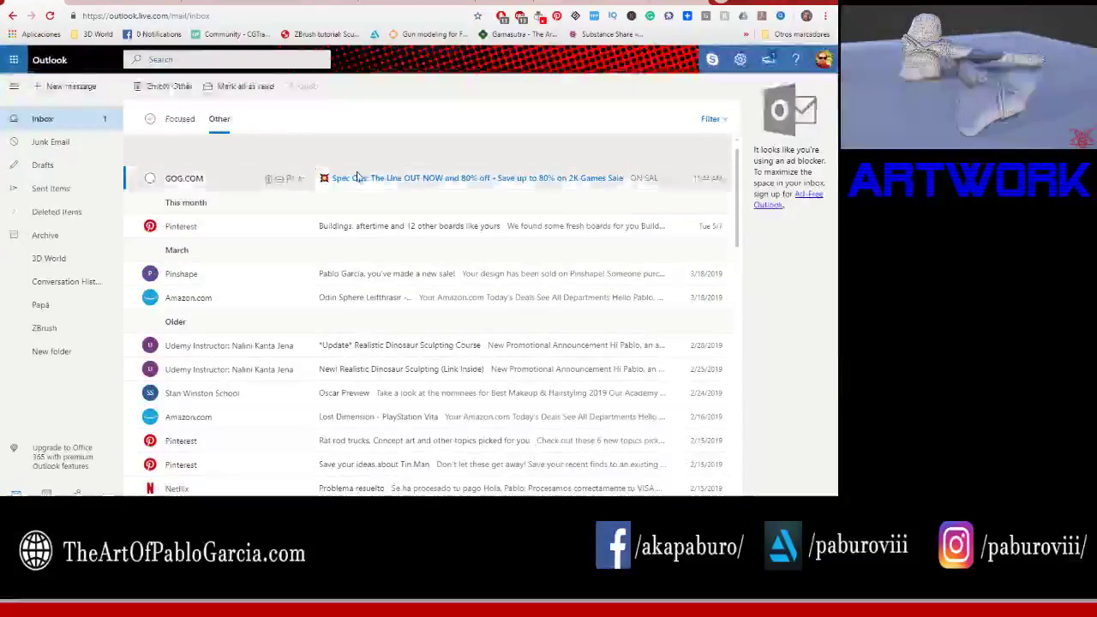
pyautogui.click(351, 175)
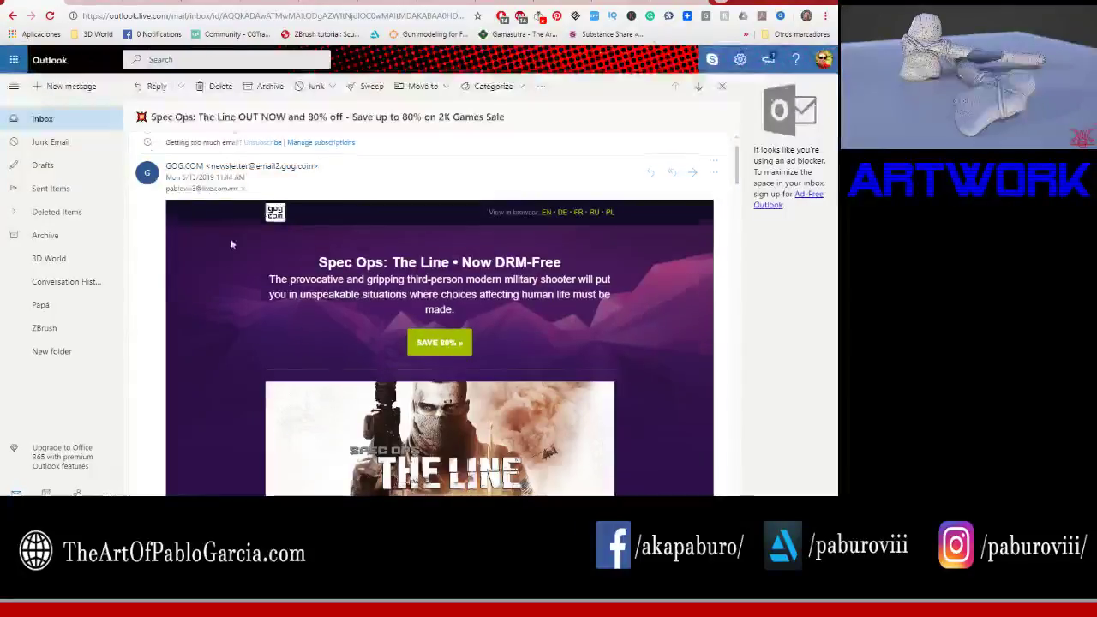
pyautogui.scroll(-2, 230, 239)
pyautogui.scroll(-2, 232, 231)
pyautogui.scroll(-2, 232, 230)
pyautogui.scroll(-2, 233, 229)
pyautogui.scroll(-2, 233, 227)
pyautogui.scroll(-2, 233, 226)
pyautogui.scroll(-1, 234, 223)
pyautogui.scroll(-2, 234, 224)
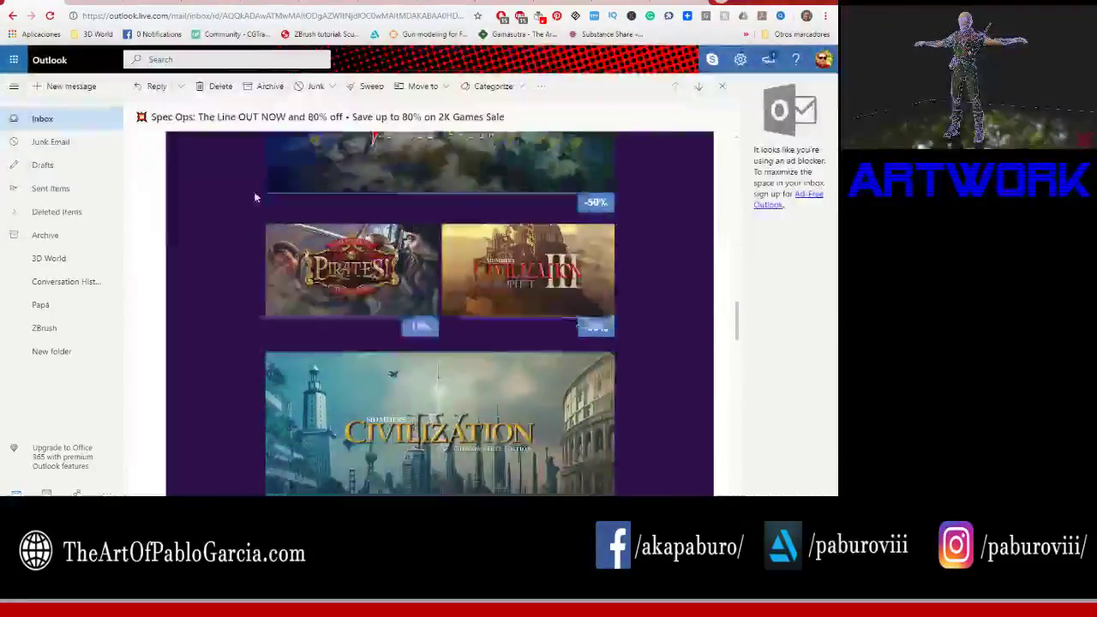
pyautogui.scroll(-2, 240, 215)
pyautogui.click(220, 87)
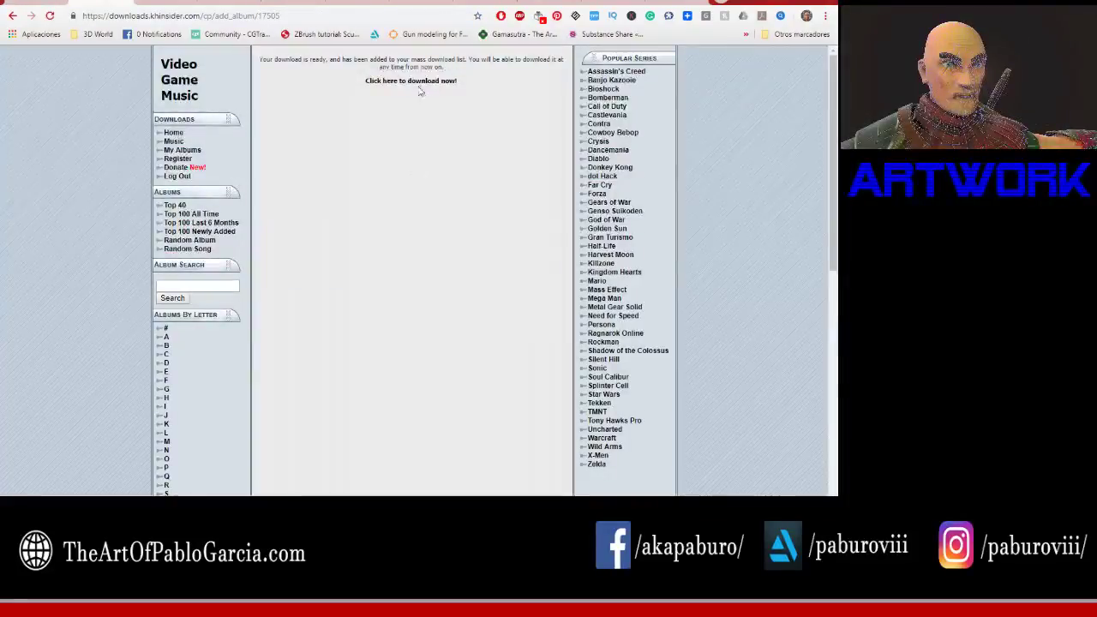
# Step: Download the Crash Bandicoot, Crash Bandicoot 2 and Crash Bandicoot 3 soundtrack zips from KHInsider
pyautogui.click(418, 82)
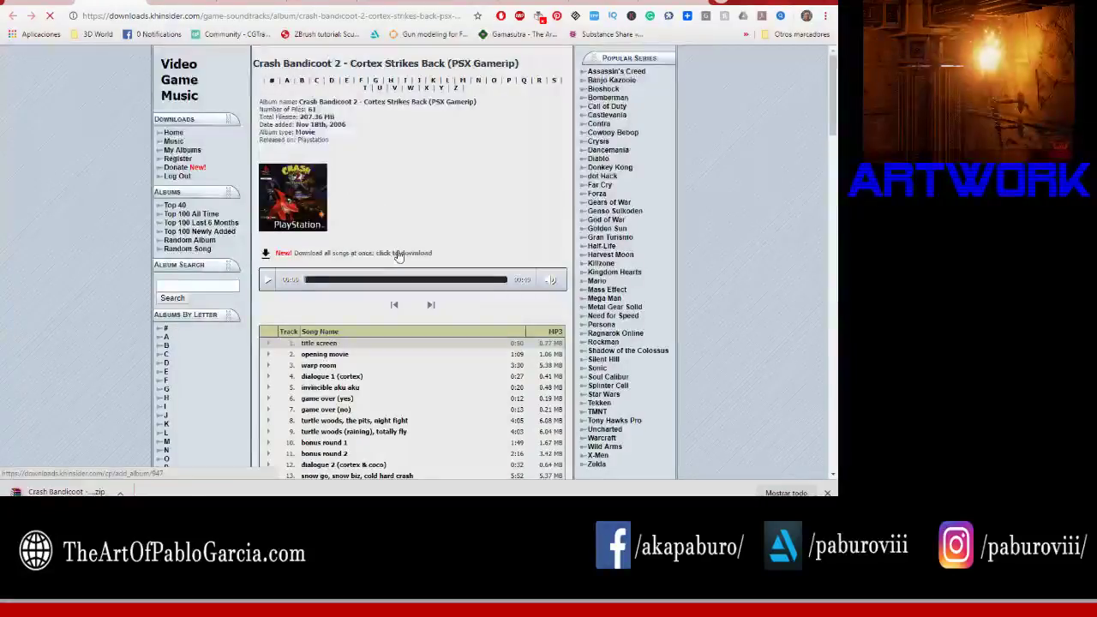
pyautogui.click(403, 253)
pyautogui.click(411, 81)
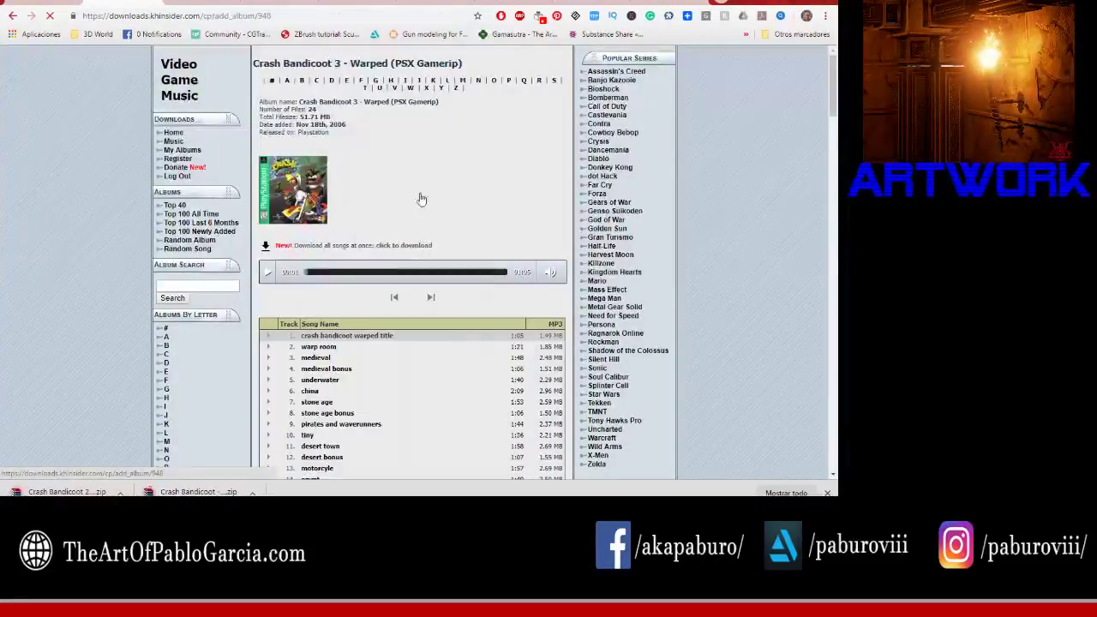
pyautogui.click(412, 81)
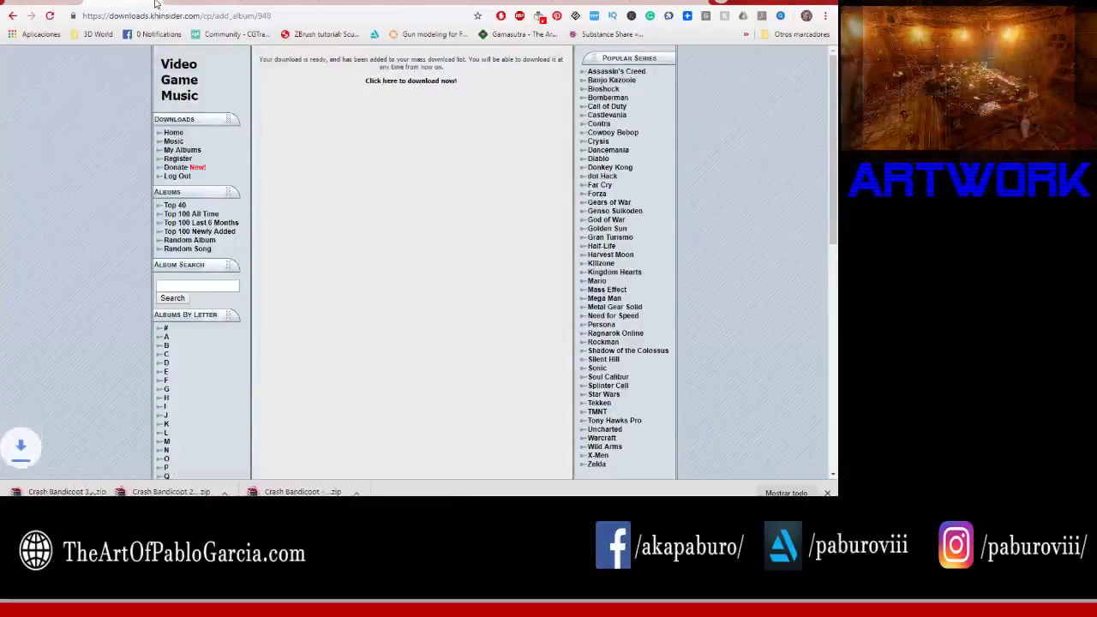
pyautogui.click(155, 4)
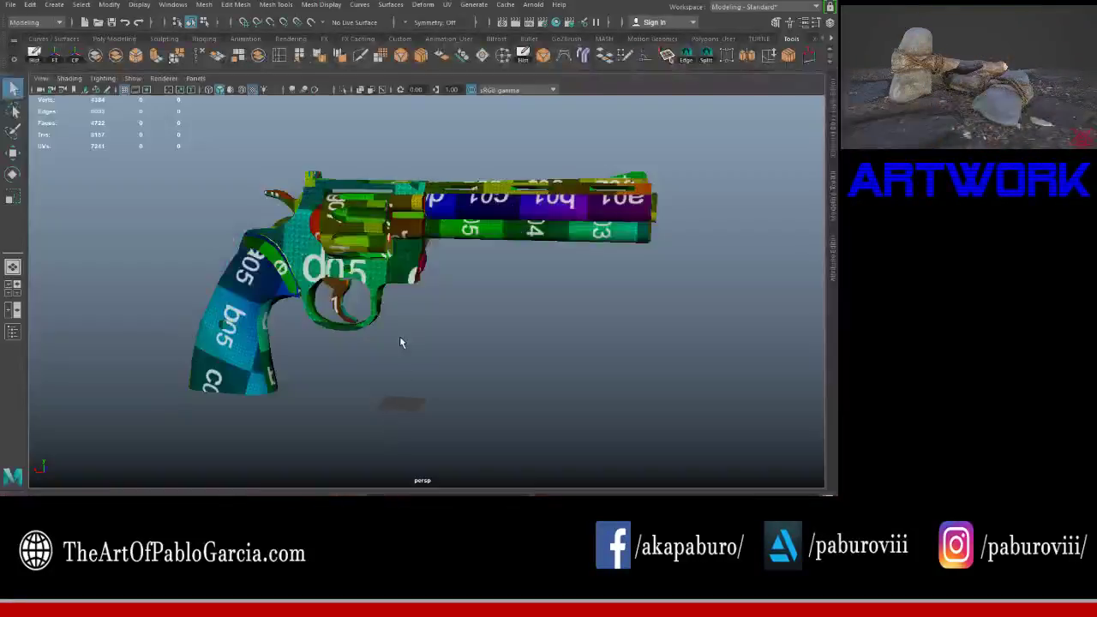
# Step: Orbit around the UV-tested revolver, then open the project's Textures folder in File Explorer
pyautogui.moveTo(399, 342)
pyautogui.keyDown('alt'); pyautogui.mouseDown()
pyautogui.moveTo(444, 314)
pyautogui.moveTo(480, 314)
pyautogui.moveTo(463, 313)
pyautogui.mouseUp(); pyautogui.keyUp('alt')
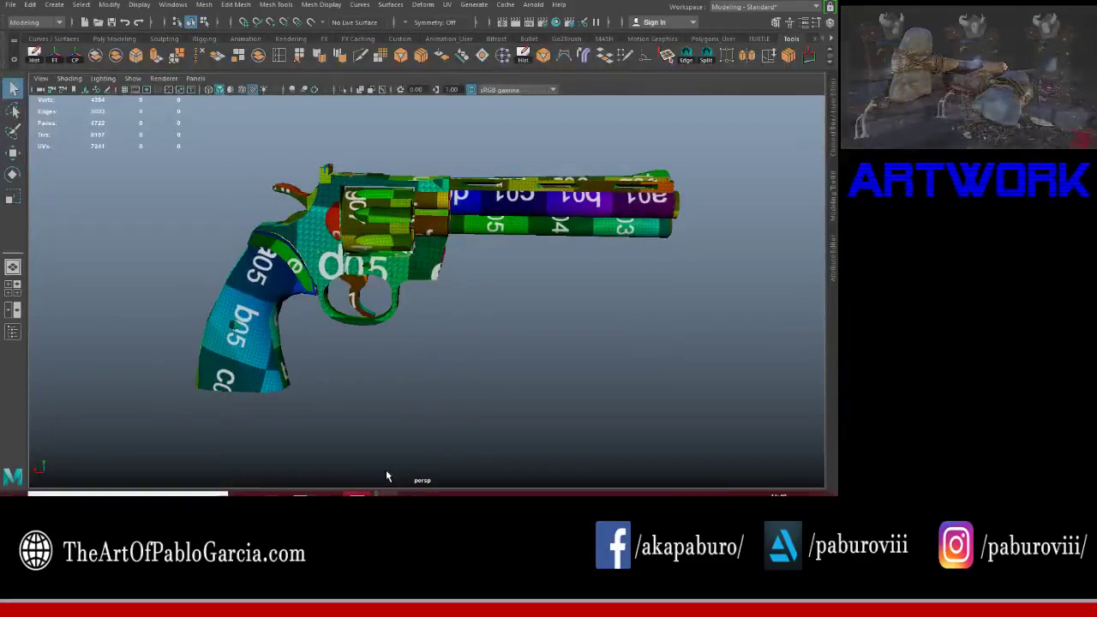
pyautogui.click(336, 491)
pyautogui.doubleClick(243, 78)
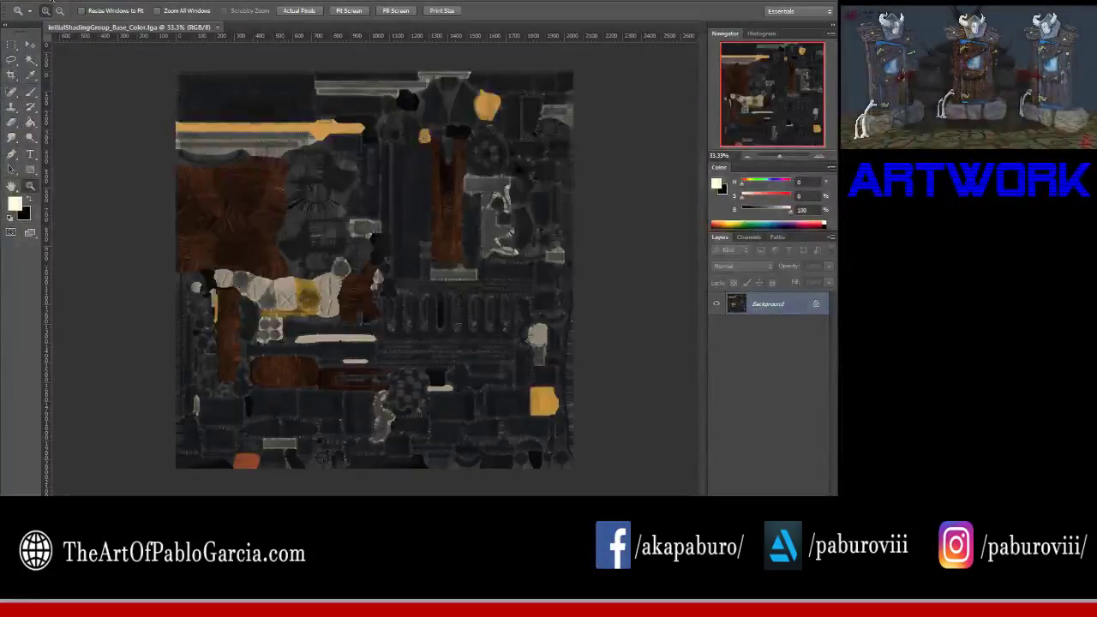
# Step: Start saving the texture as PNG 'Cotth' in scenes, cancel, and return to Maya
pyautogui.click(31, 0)
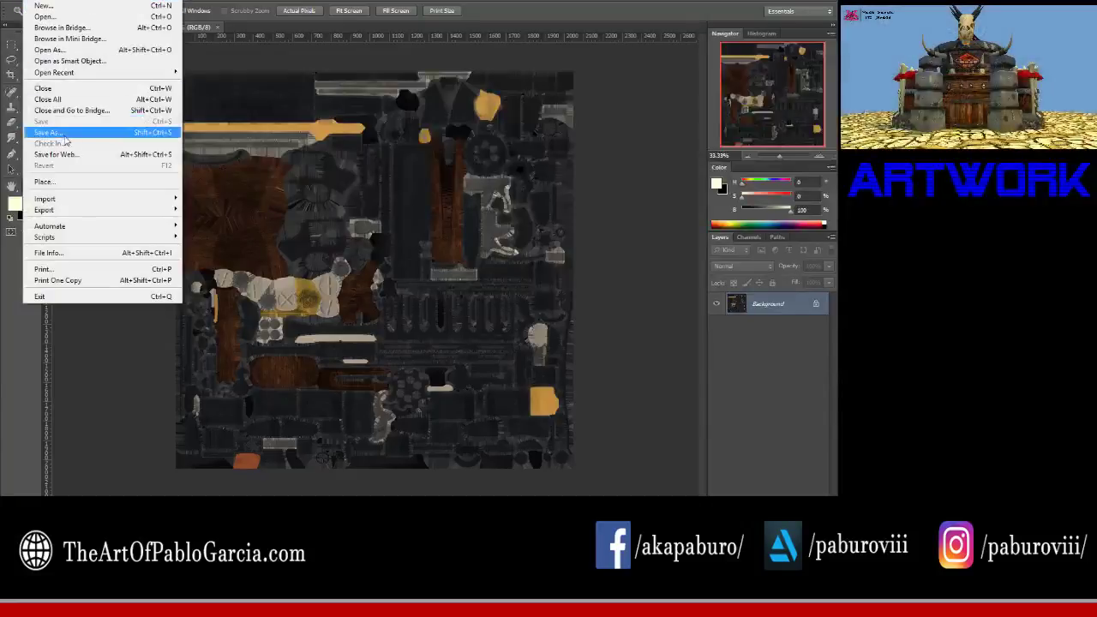
pyautogui.click(64, 135)
pyautogui.click(403, 264)
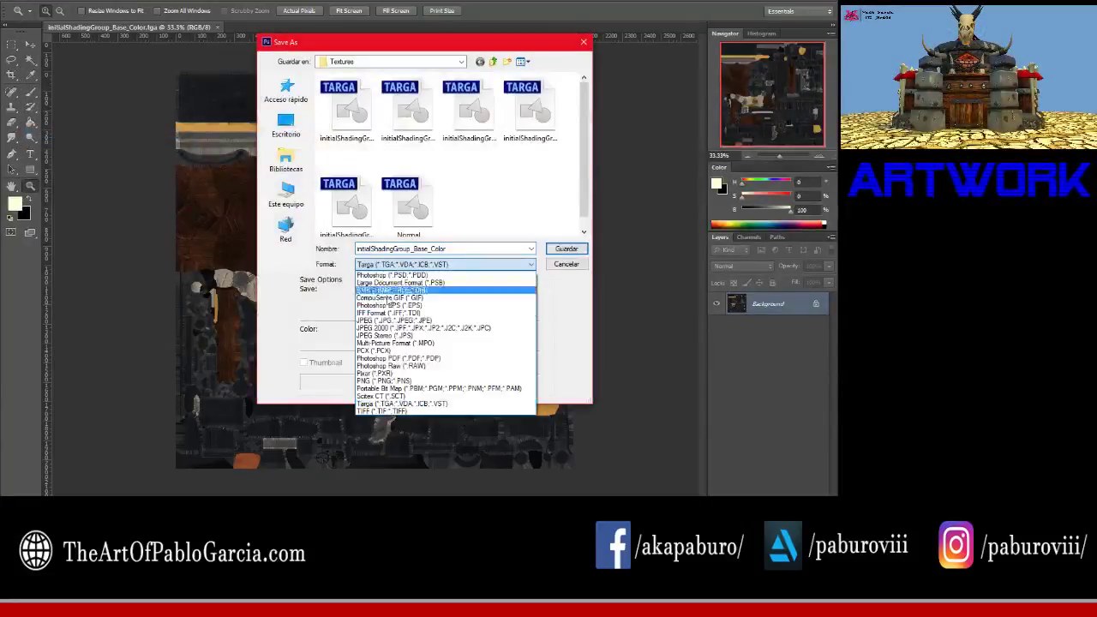
pyautogui.click(386, 381)
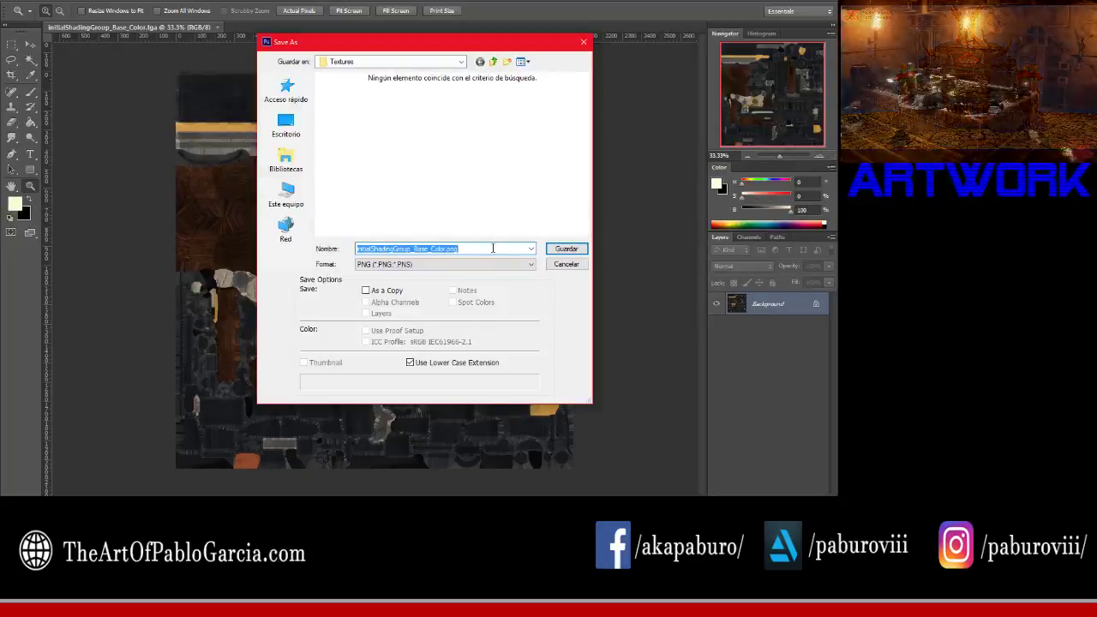
pyautogui.click(493, 62)
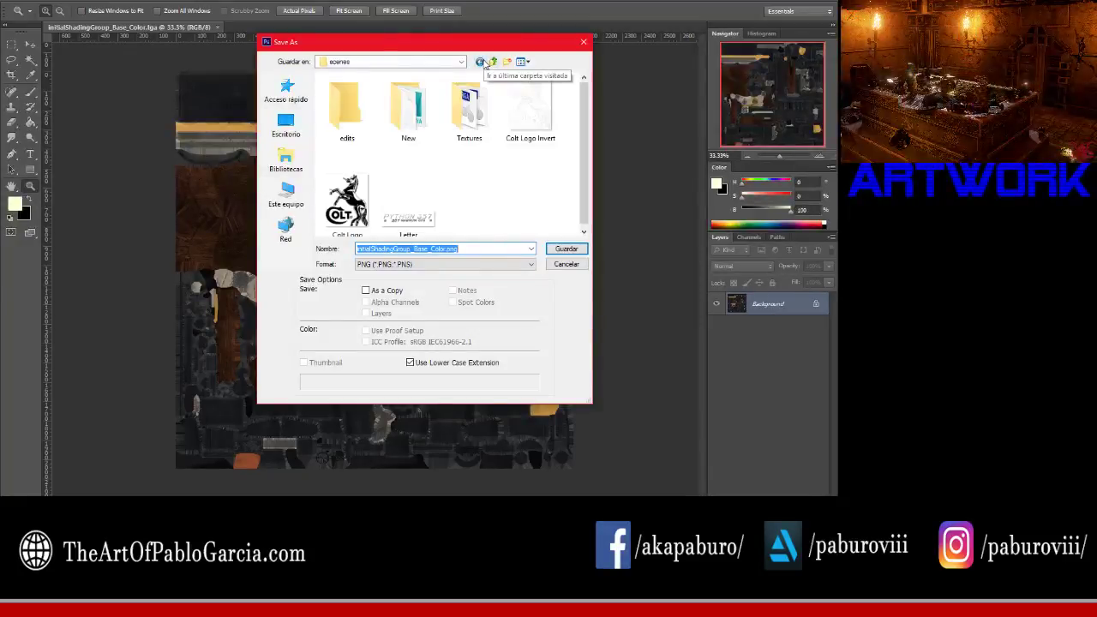
pyautogui.click(495, 63)
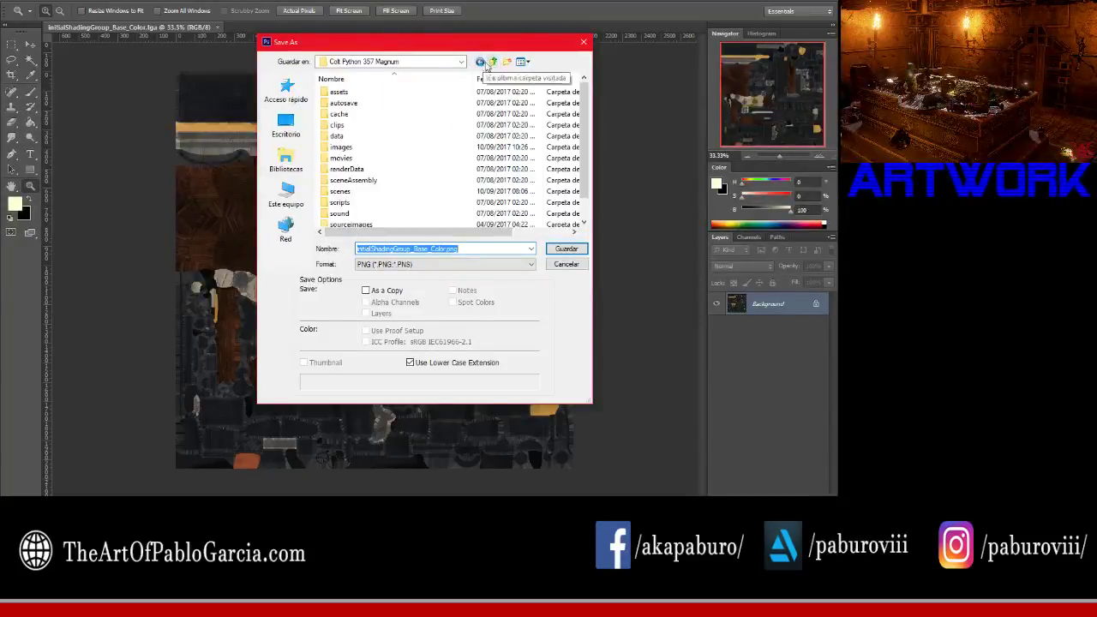
pyautogui.click(482, 63)
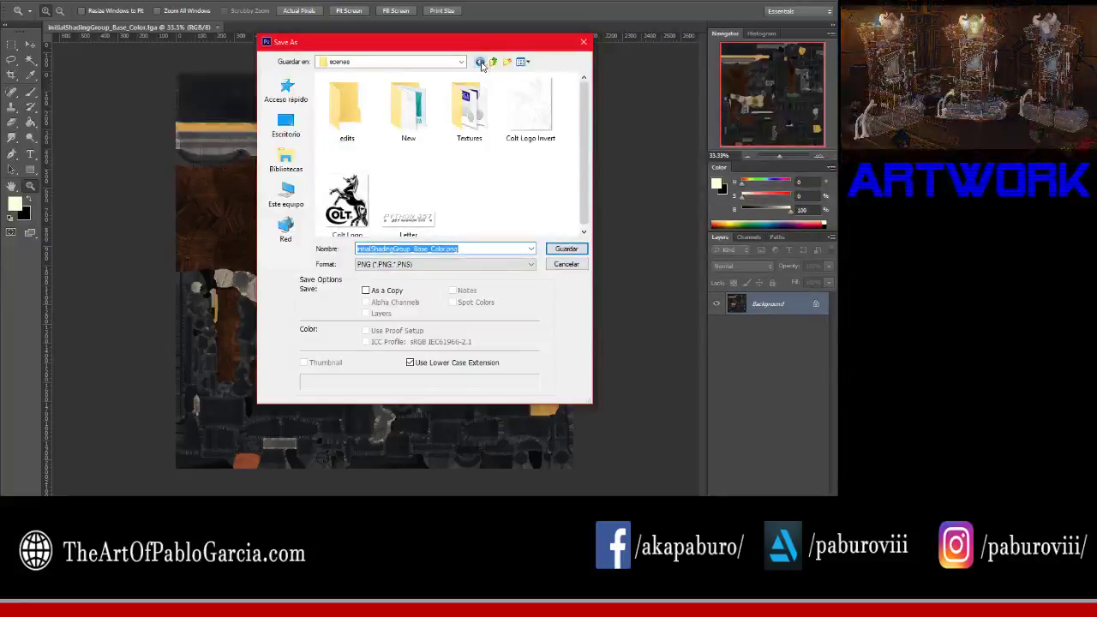
pyautogui.write('Col')
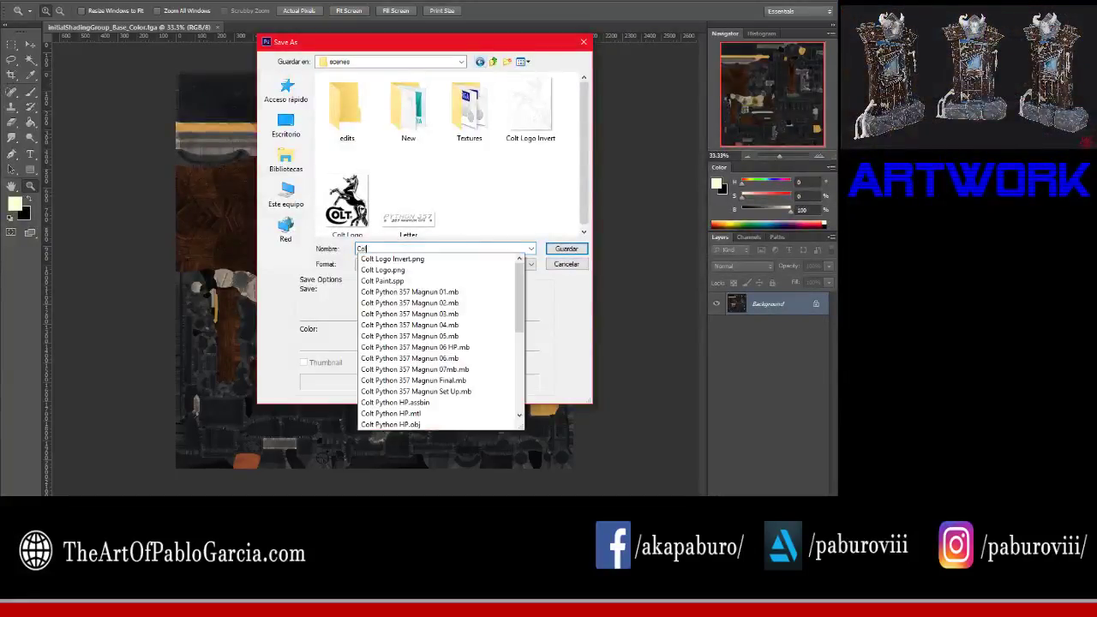
pyautogui.press('BackSpace')
pyautogui.write('tth')
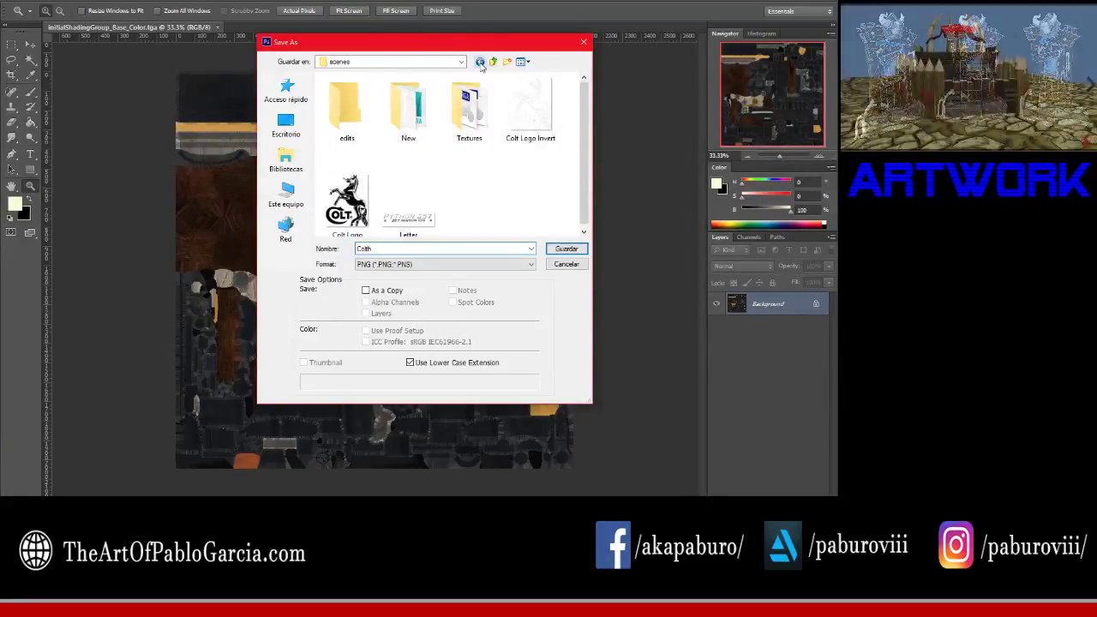
pyautogui.click(566, 264)
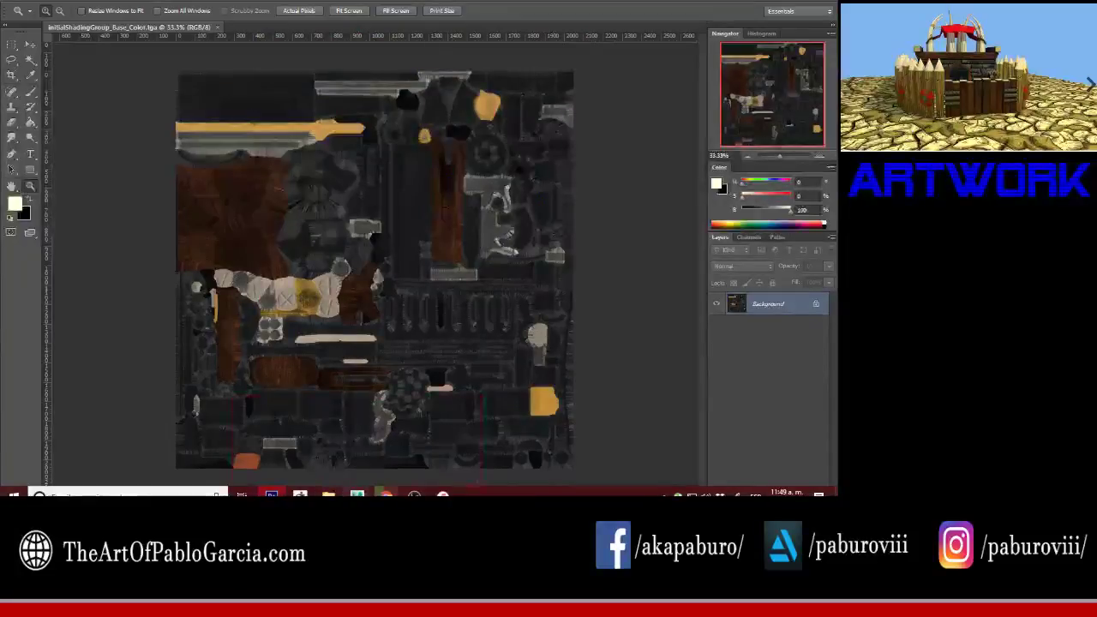
pyautogui.moveTo(386, 494)
pyautogui.click(386, 389)
pyautogui.click(12, 332)
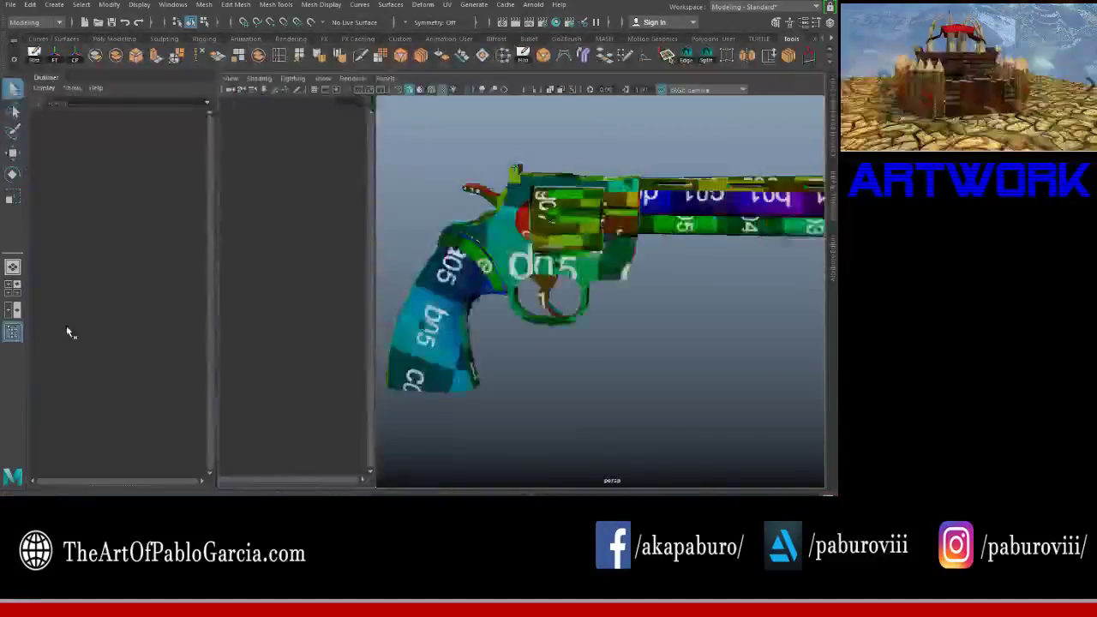
# Step: Select the Colt_Python revolver mesh and orbit to inspect the textured gun from below
pyautogui.click(381, 307)
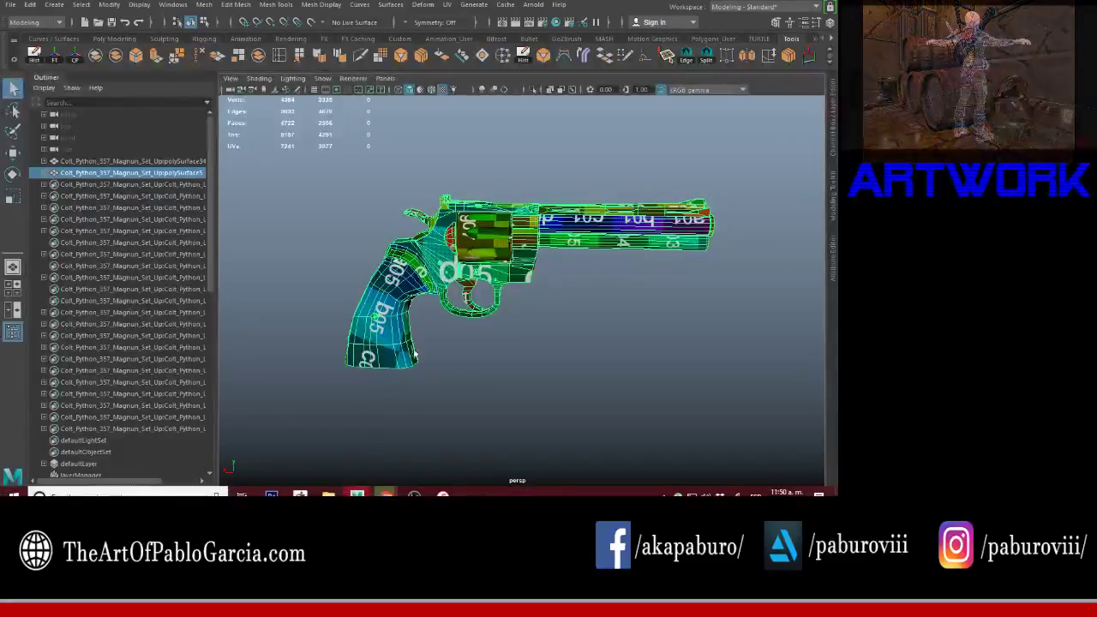
pyautogui.scroll(3, 428, 309)
pyautogui.moveTo(429, 314)
pyautogui.keyDown('alt'); pyautogui.mouseDown()
pyautogui.moveTo(474, 268)
pyautogui.moveTo(498, 291)
pyautogui.mouseUp(); pyautogui.keyUp('alt')
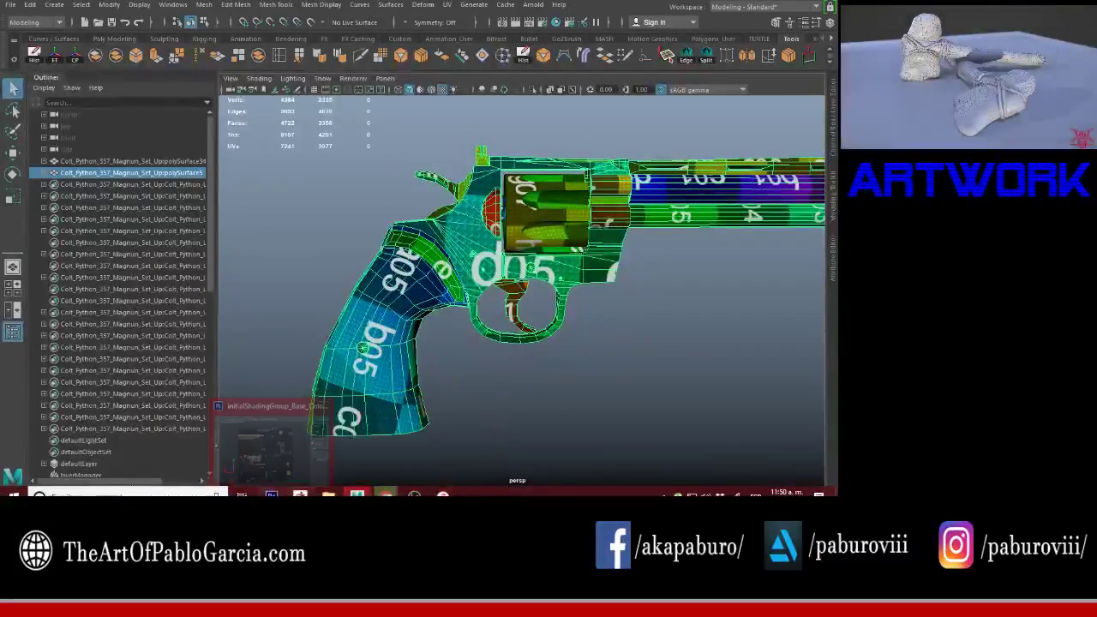
# Step: Bring up the base colour texture in Photoshop and start Save As
pyautogui.click(271, 494)
pyautogui.click(31, 2)
pyautogui.click(59, 134)
# Step: Save the base colour texture as PNG 'MagnumColtPython357 Diffuse', accepting the PNG options
pyautogui.click(403, 264)
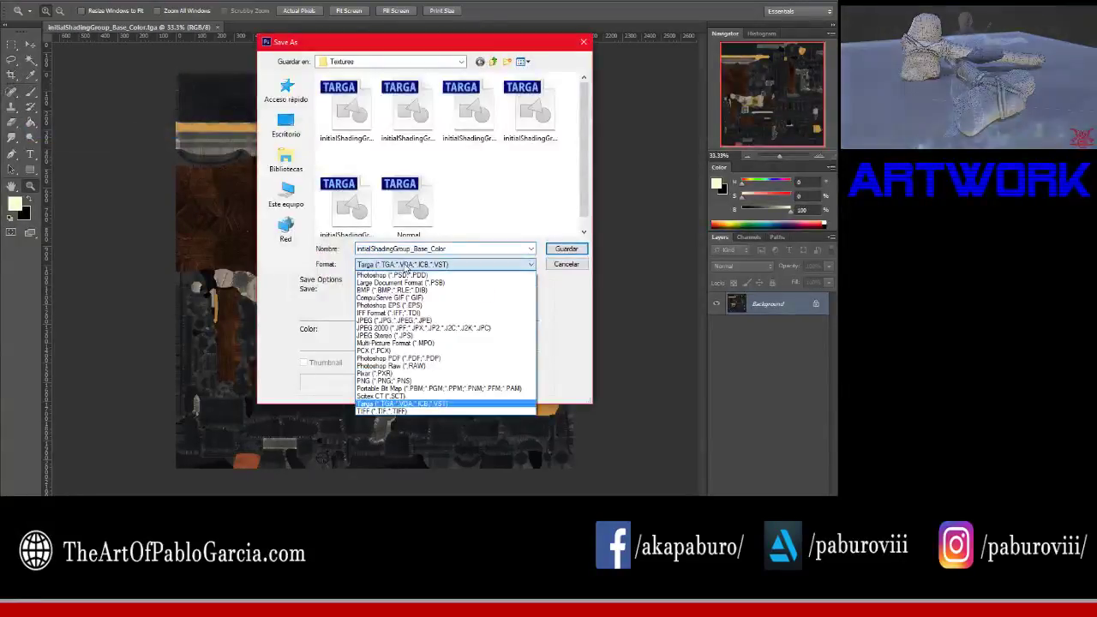
pyautogui.click(385, 381)
pyautogui.write('MagnumC')
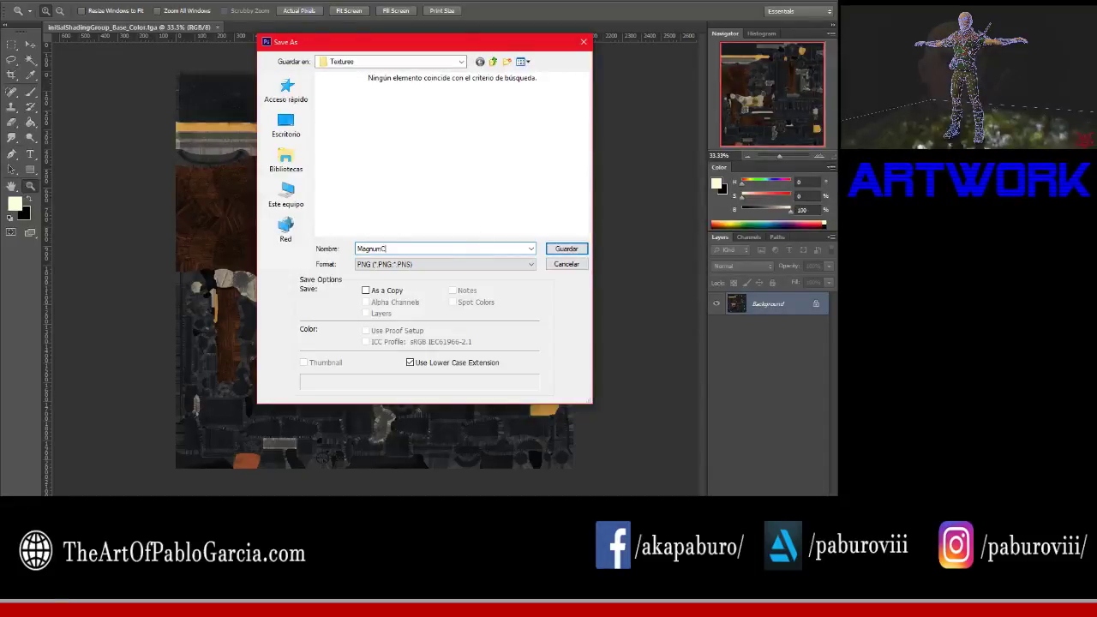
pyautogui.write('oltPython57')
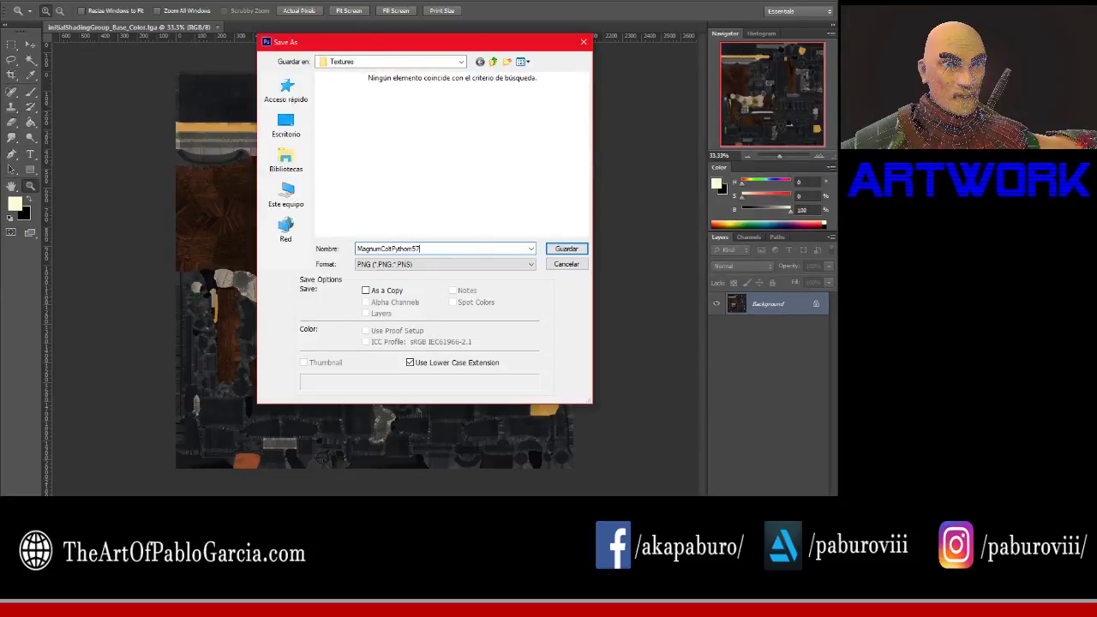
pyautogui.press('BackSpace')
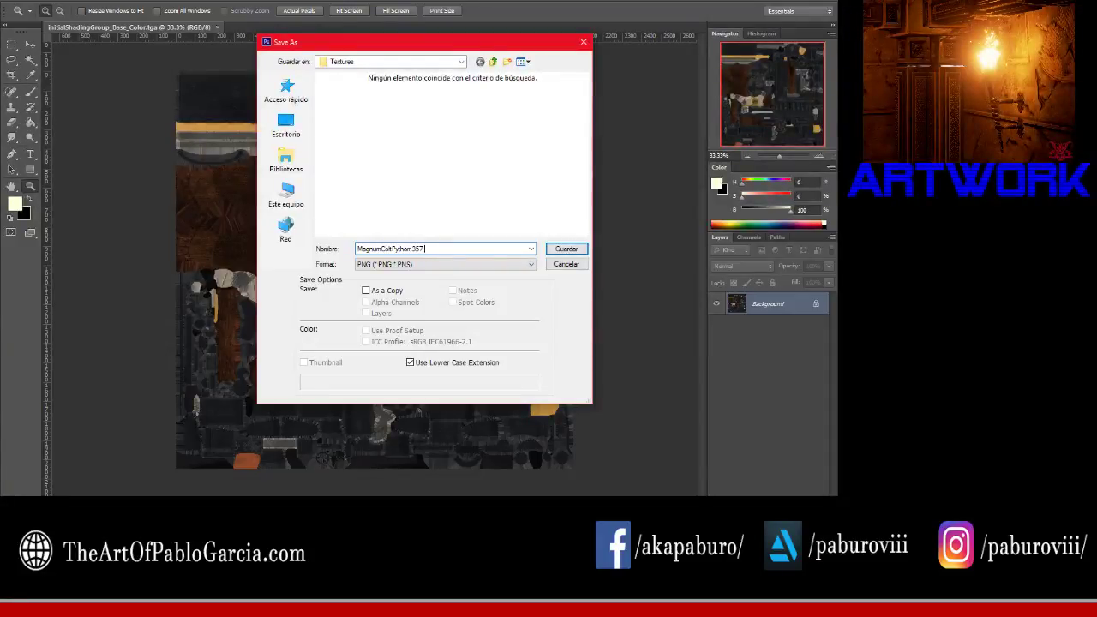
pyautogui.write('Diff')
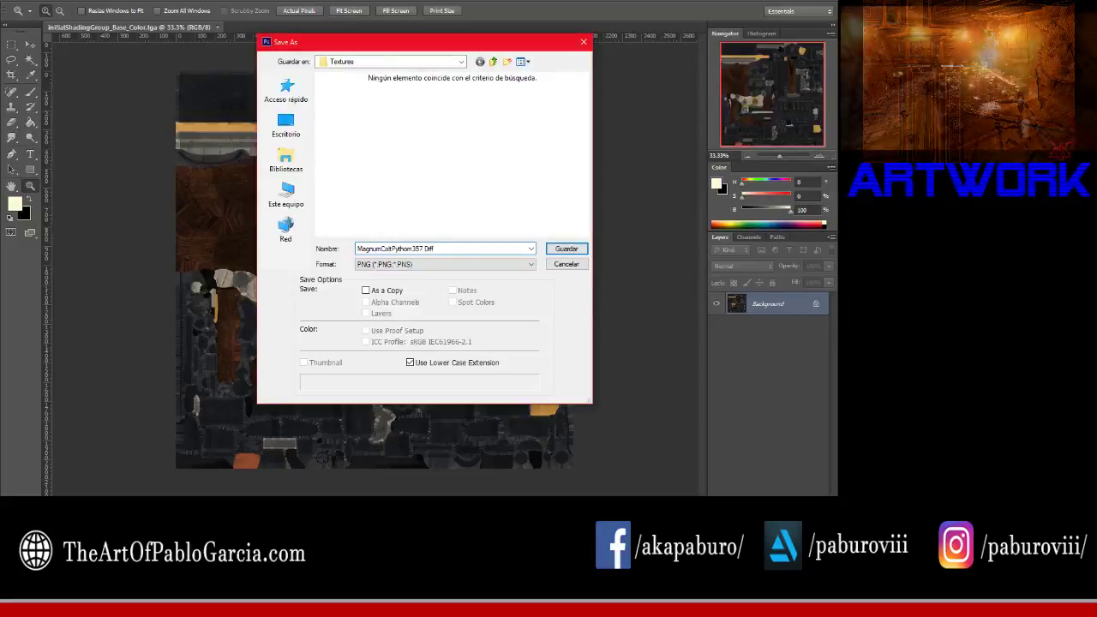
pyautogui.write('use')
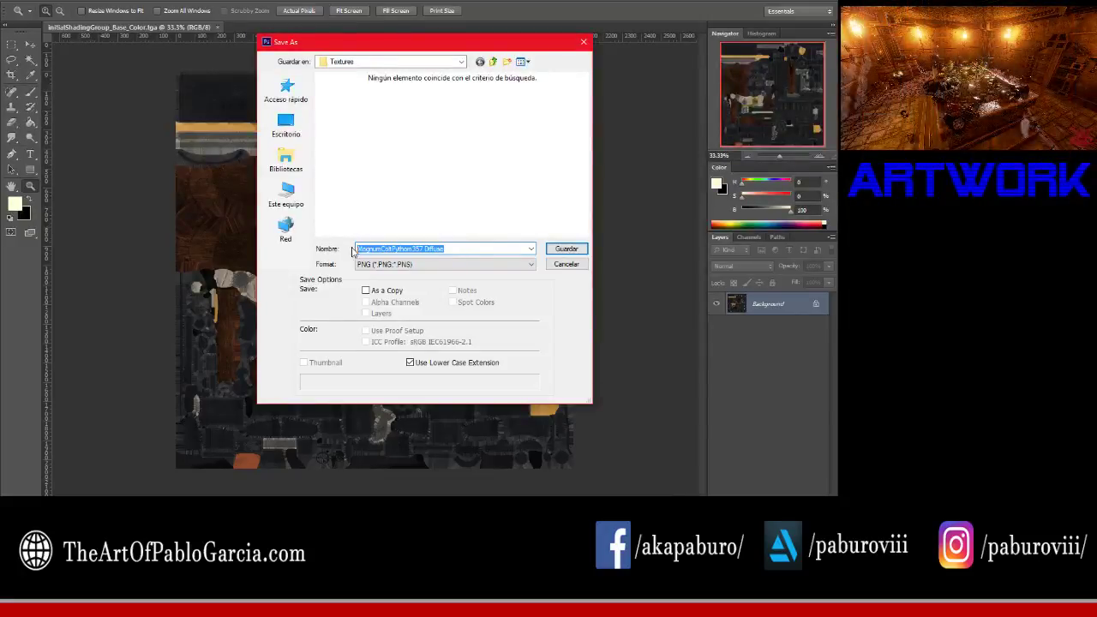
pyautogui.click(565, 248)
pyautogui.click(455, 146)
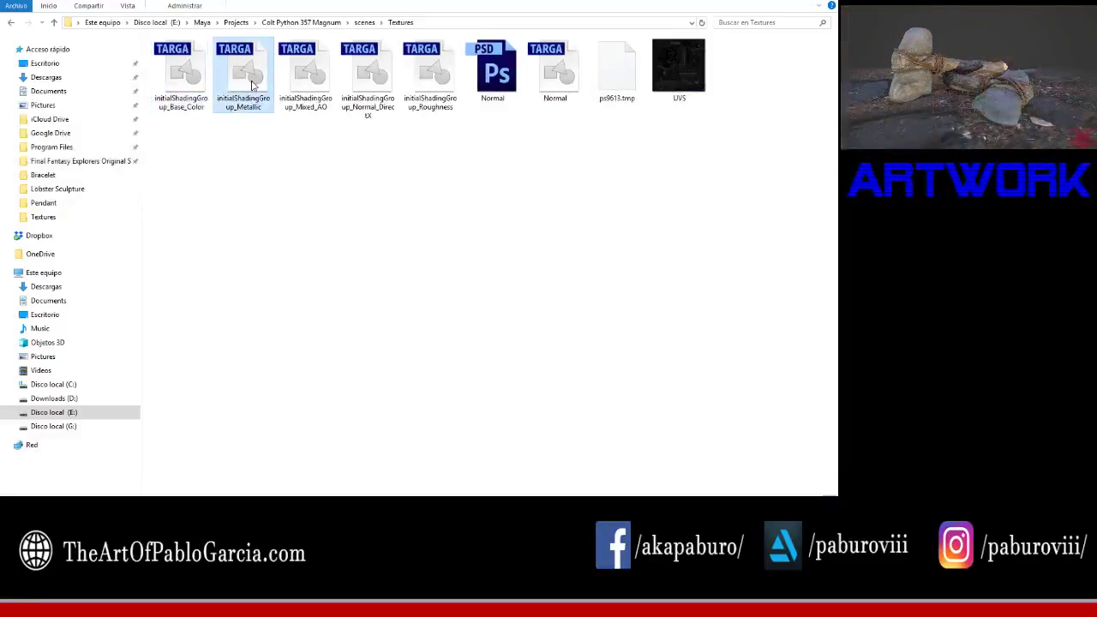
# Step: Open the Metallic TGA and save it as PNG 'MagnumColtPython357 Metallic'
pyautogui.doubleClick(243, 73)
pyautogui.click(36, 2)
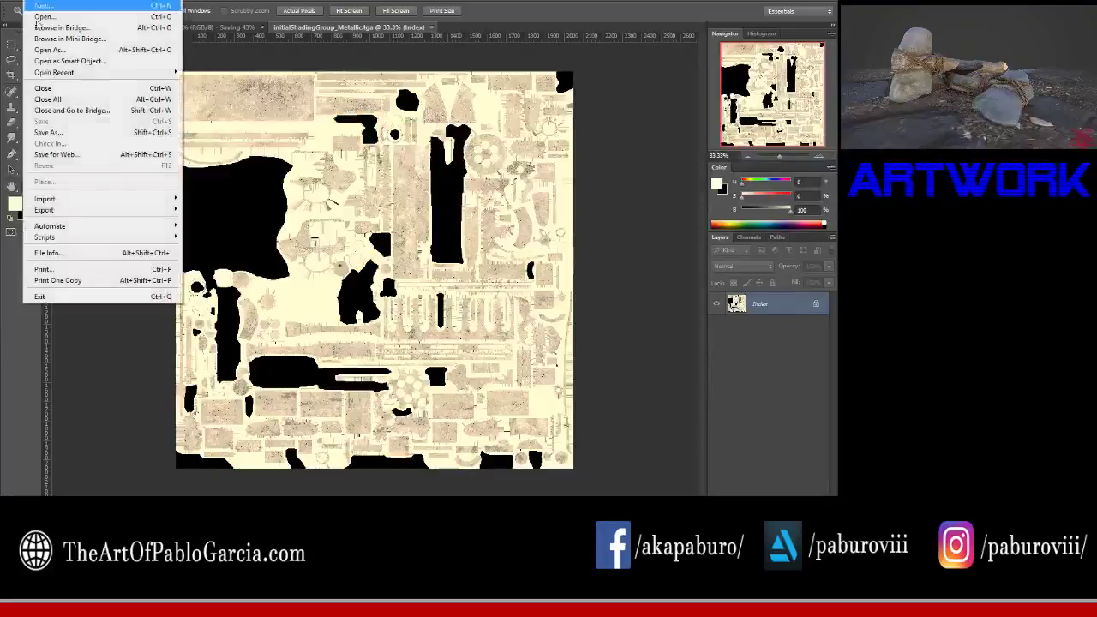
pyautogui.click(48, 132)
pyautogui.click(446, 264)
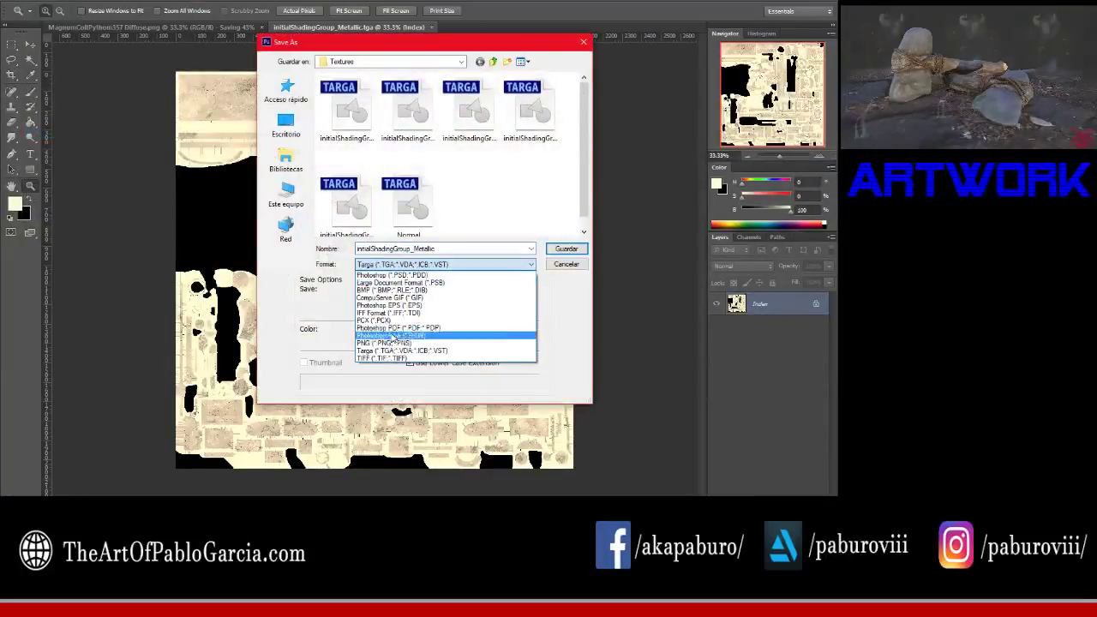
pyautogui.click(390, 350)
pyautogui.click(411, 266)
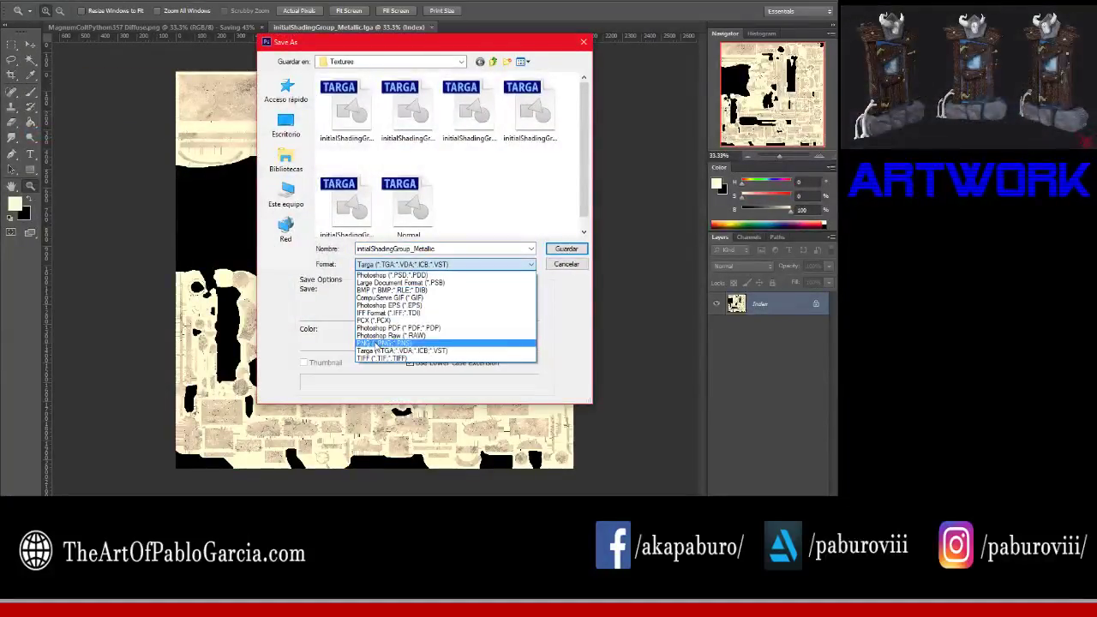
pyautogui.click(377, 344)
pyautogui.click(424, 249)
pyautogui.hotkey('ctrl', 'a')
pyautogui.write('MagnumColtPythom357 Diffuse')
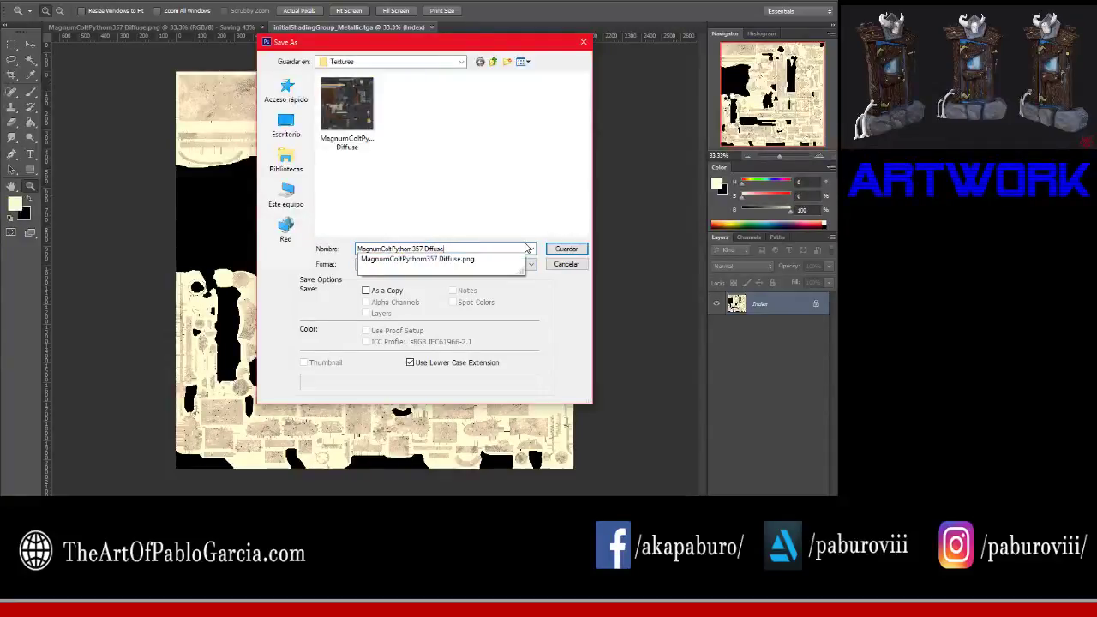
pyautogui.write('Metallic')
pyautogui.press('Return')
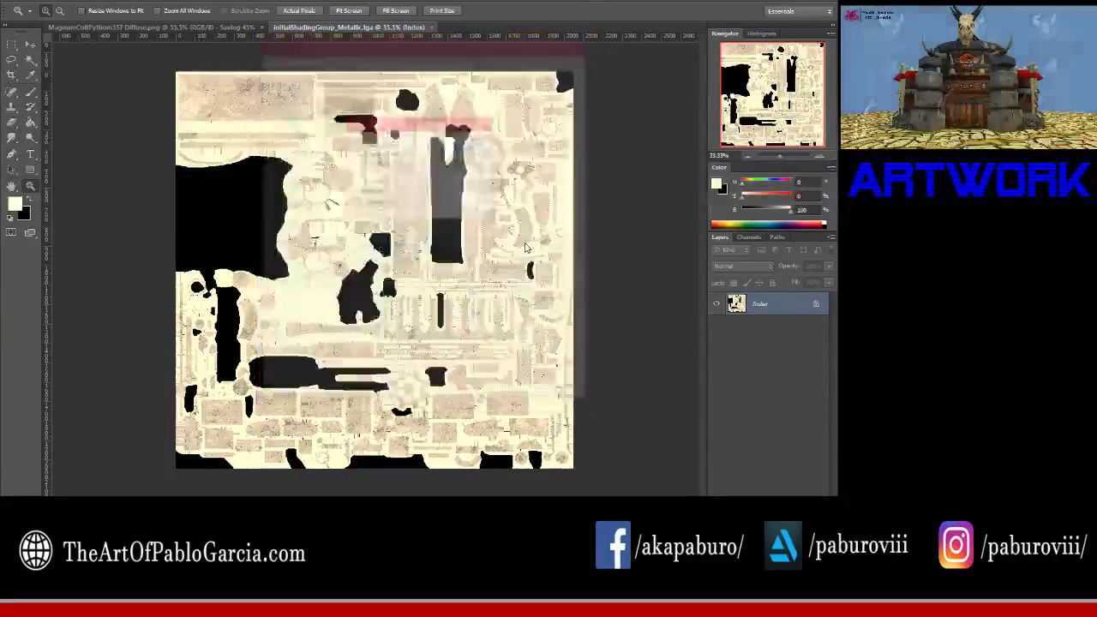
pyautogui.press('Return')
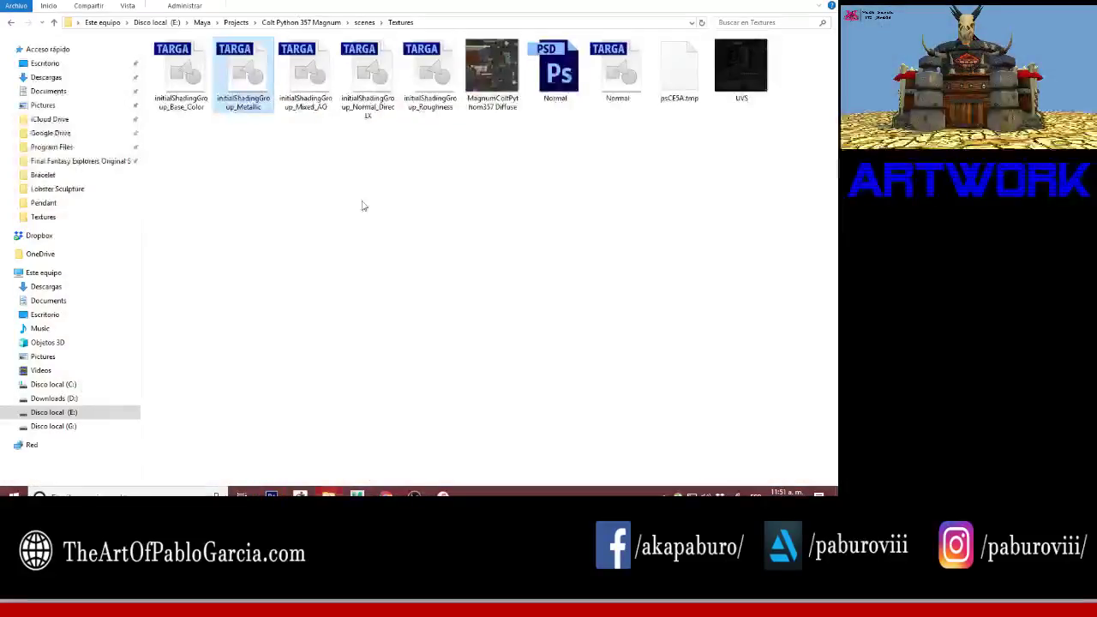
# Step: Open the Mixed AO TGA and save it as PNG 'MagnumColtPython357 AO'
pyautogui.doubleClick(313, 80)
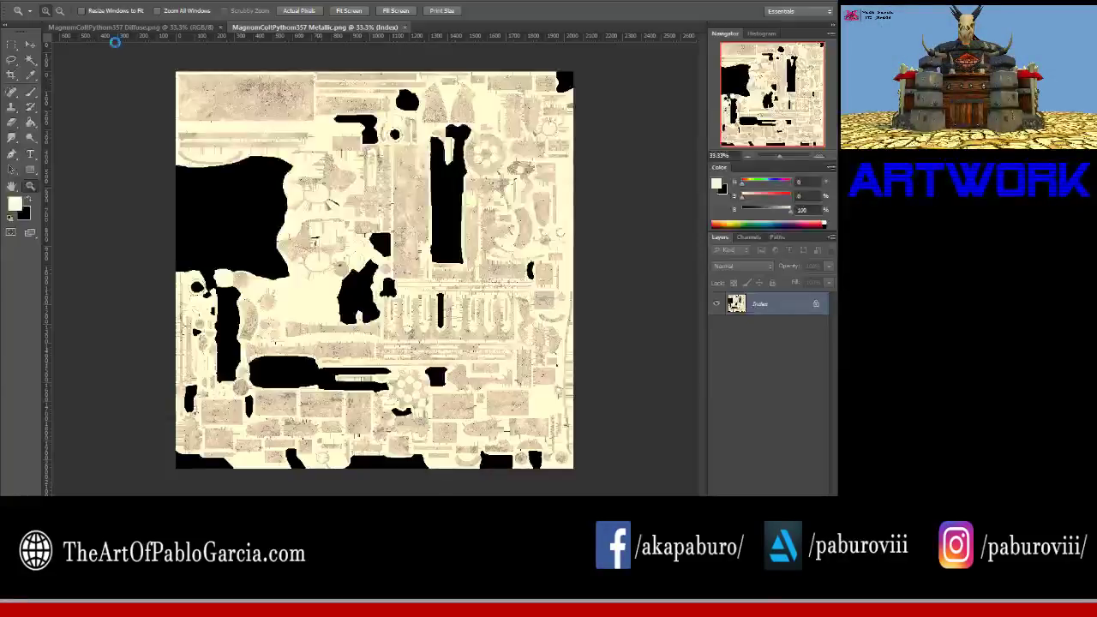
pyautogui.click(10, 2)
pyautogui.click(69, 132)
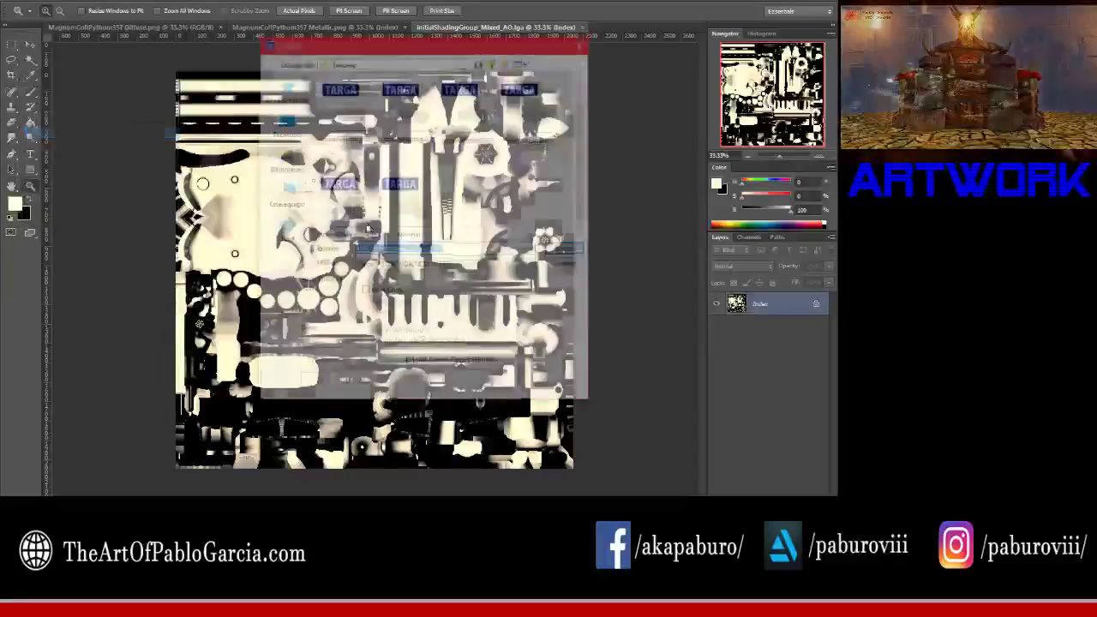
pyautogui.click(403, 264)
pyautogui.click(372, 343)
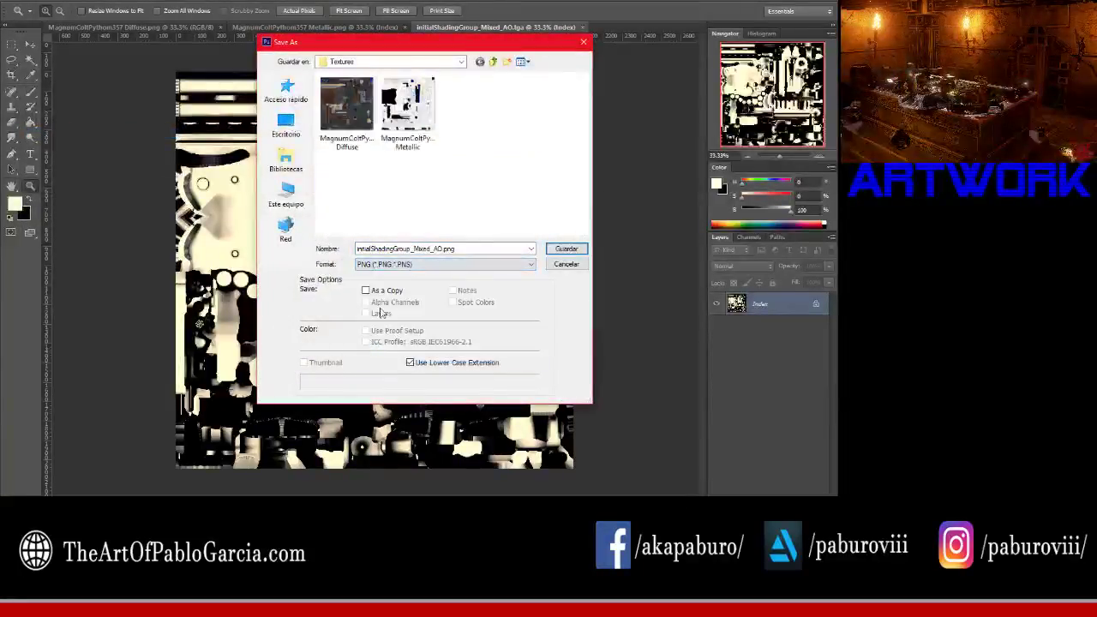
pyautogui.write('MagnumColtPython357 Diffuse')
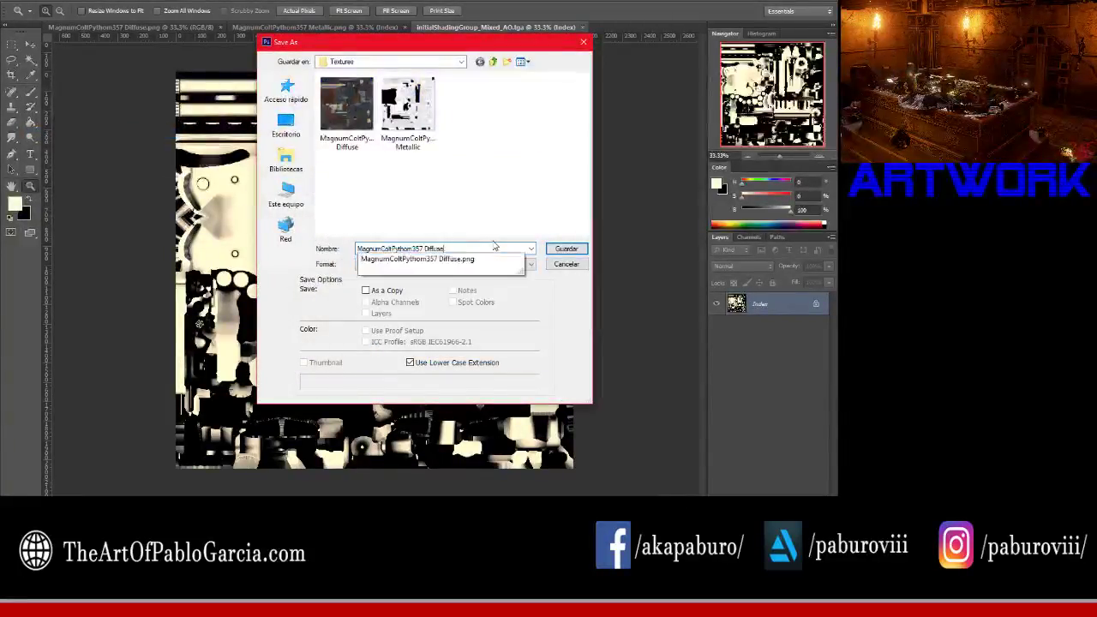
pyautogui.press('BackSpace')
pyautogui.press('BackSpace')
pyautogui.press('BackSpace')
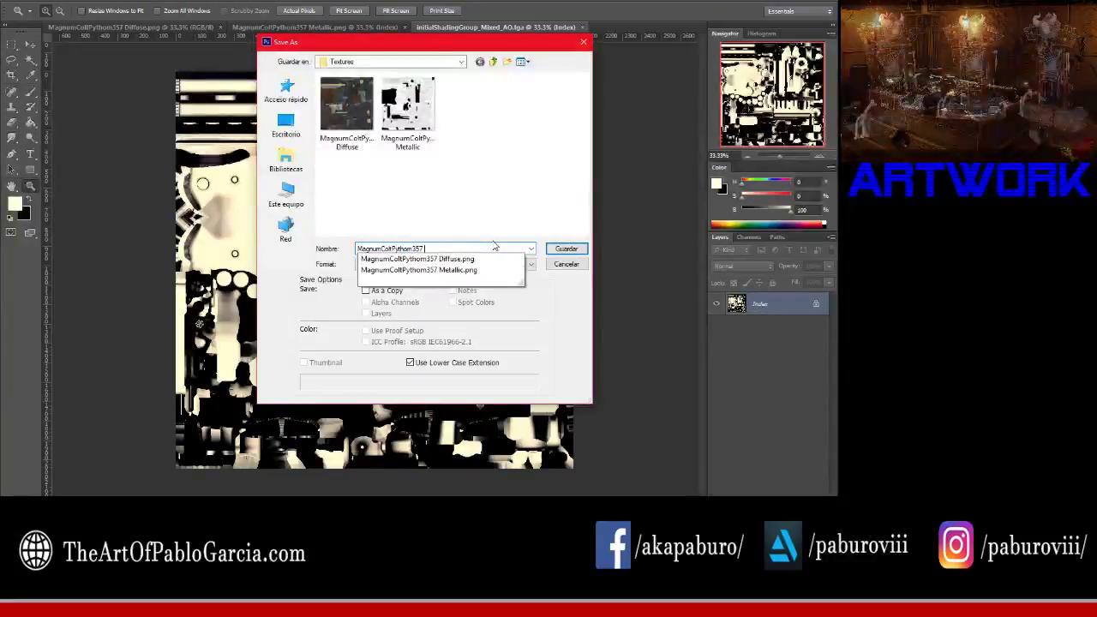
pyautogui.write('A')
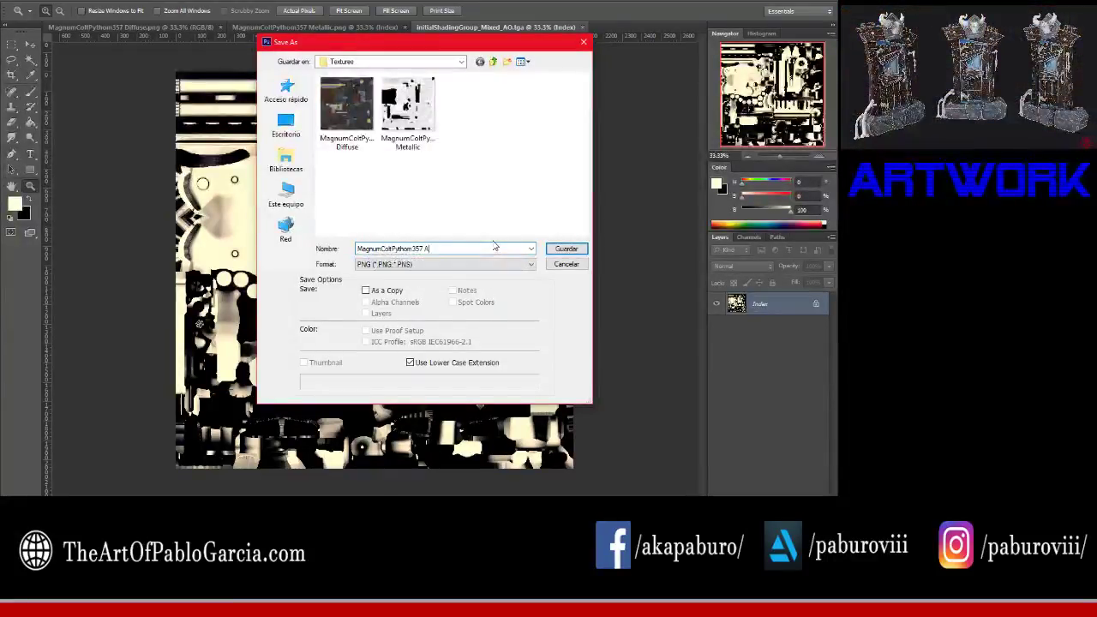
pyautogui.press('Return')
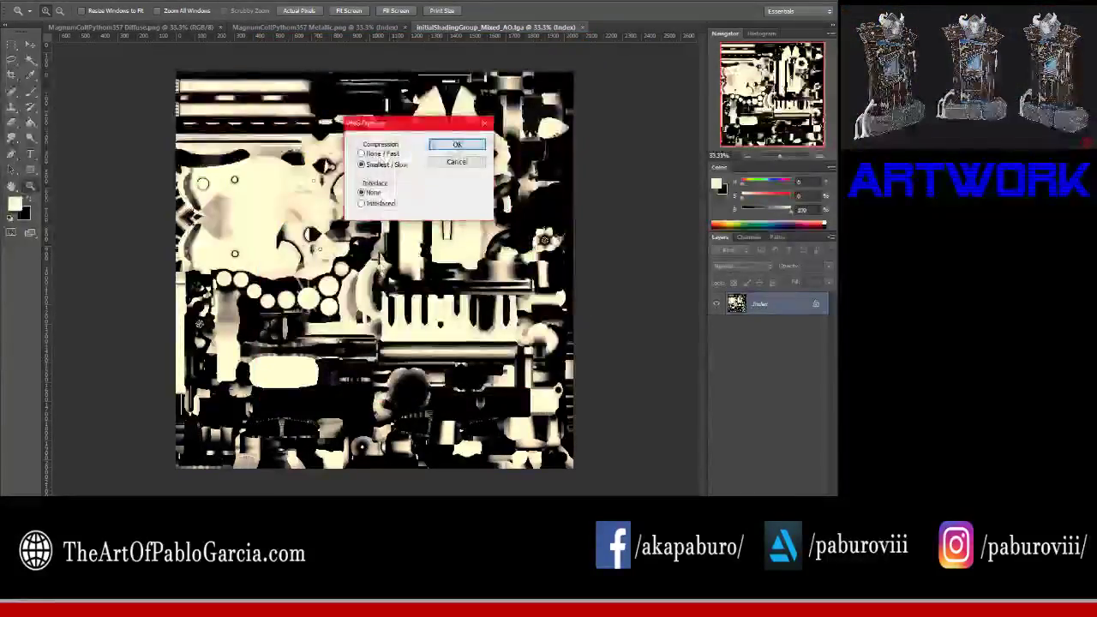
pyautogui.press('Return')
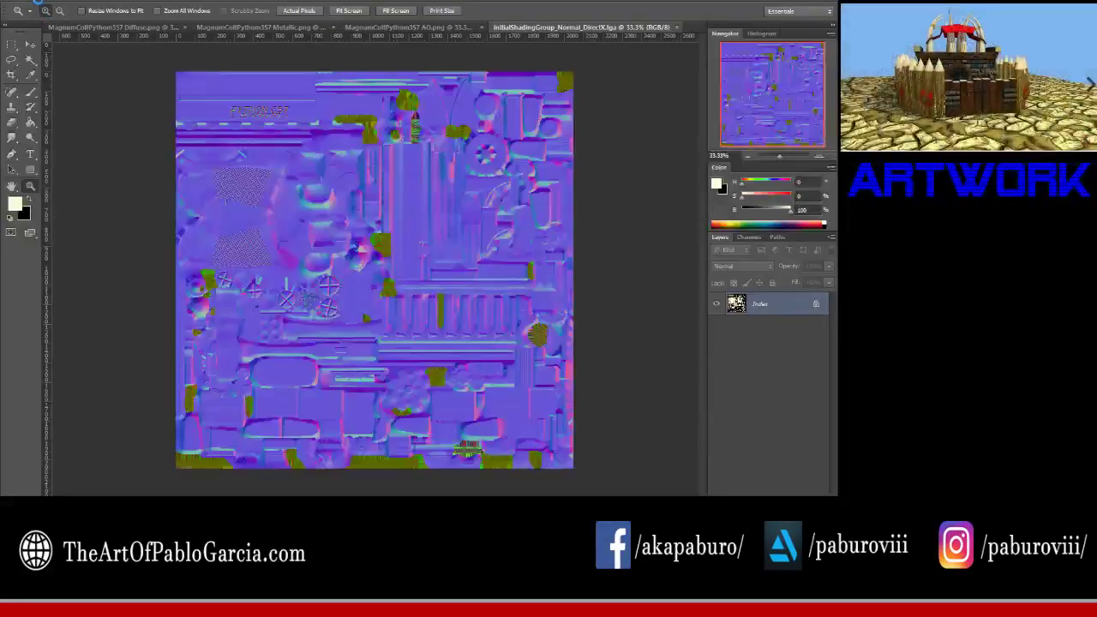
# Step: Save the normal map as PNG 'MagnumColtPython357 Normal'
pyautogui.click(15, 1)
pyautogui.click(51, 132)
pyautogui.click(453, 264)
pyautogui.click(405, 381)
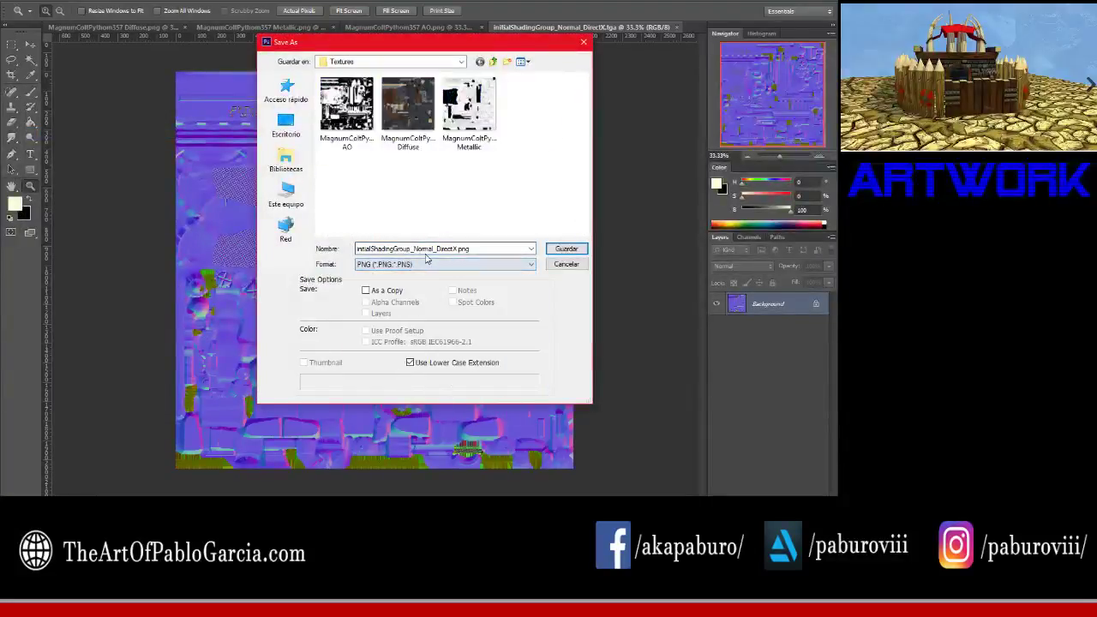
pyautogui.write('MagnumColtPython357 Diffuse')
pyautogui.press('BackSpace')
pyautogui.press('BackSpace')
pyautogui.press('BackSpace')
pyautogui.press('BackSpace')
pyautogui.press('BackSpace')
pyautogui.press('BackSpace')
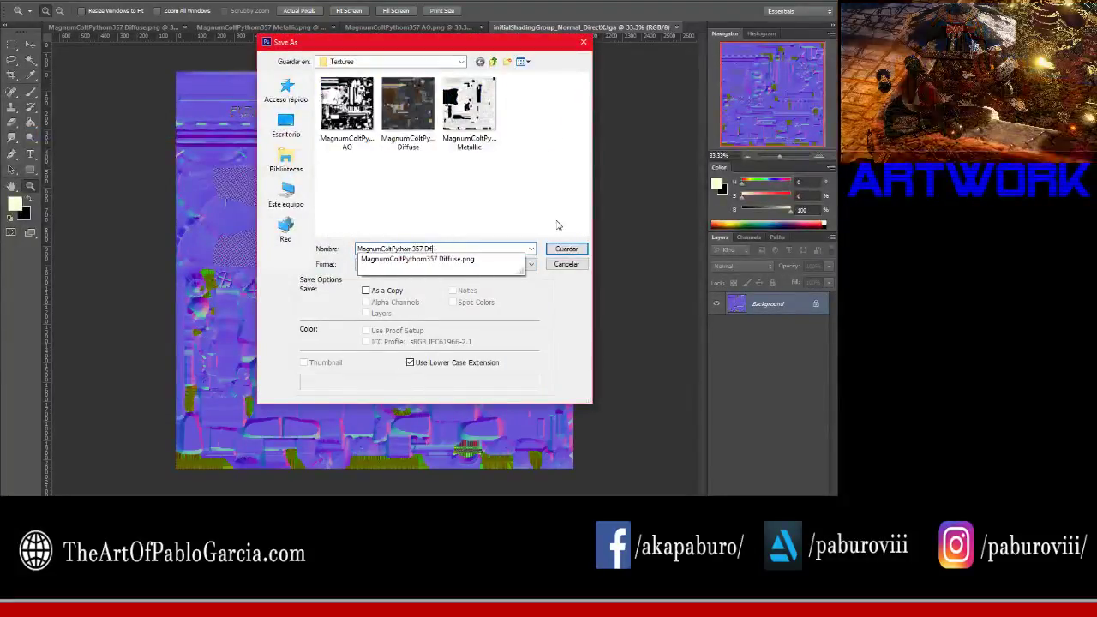
pyautogui.press('BackSpace')
pyautogui.press('BackSpace')
pyautogui.write('Nor')
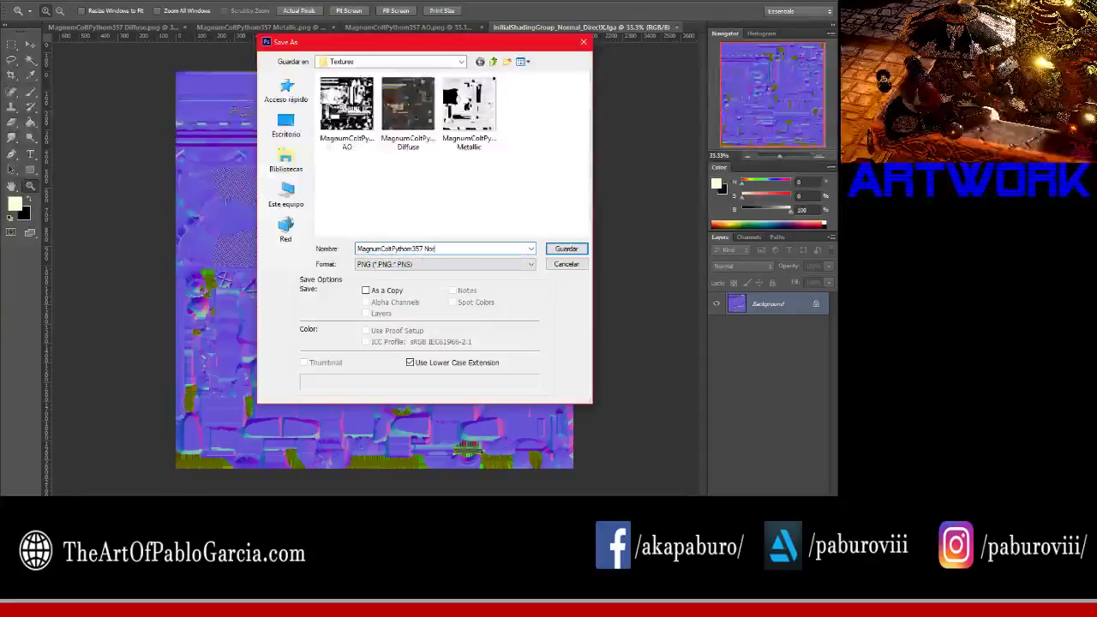
pyautogui.write('mal')
pyautogui.press('Return')
pyautogui.press('Return')
# Step: Open the Roughness texture and save it as PNG 'MagnumColtPython357 Roughness'
pyautogui.click(329, 495)
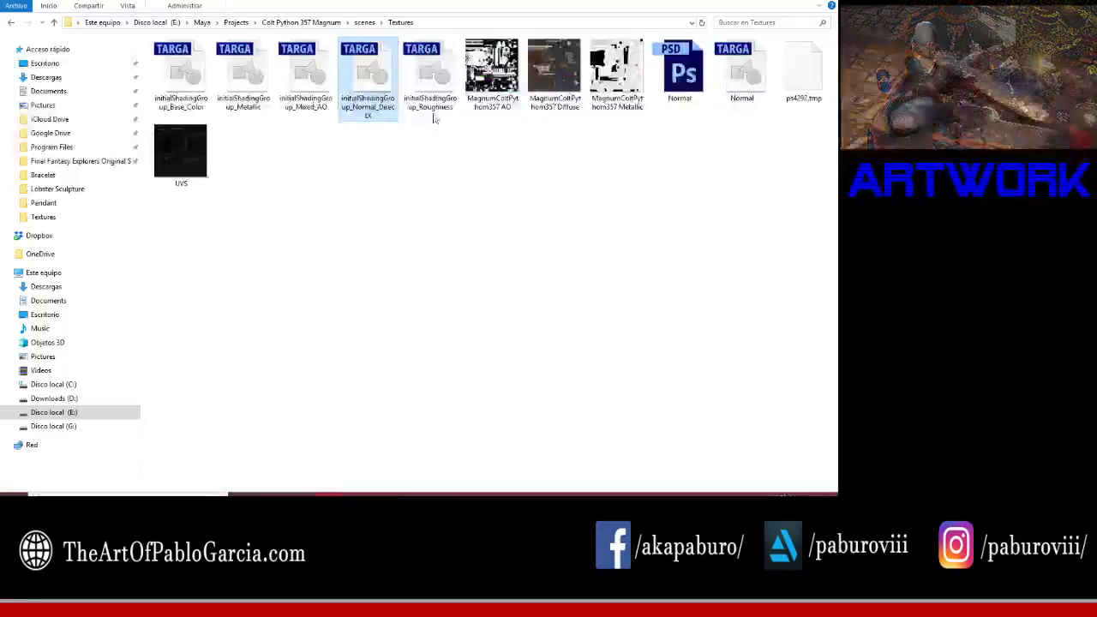
pyautogui.doubleClick(431, 86)
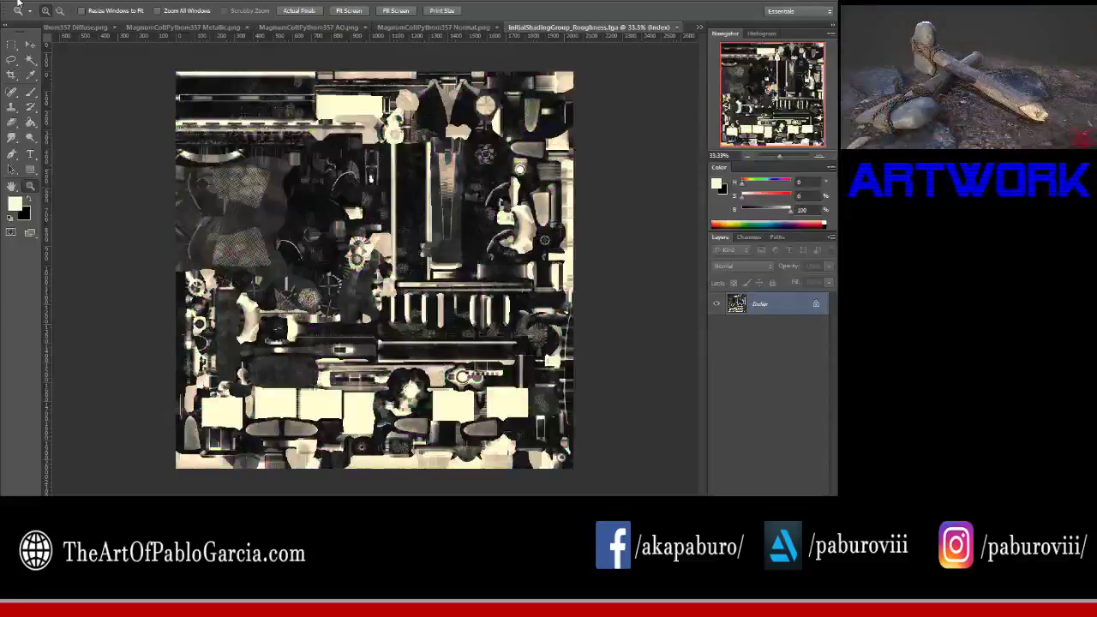
pyautogui.click(17, 4)
pyautogui.click(60, 132)
pyautogui.click(397, 264)
pyautogui.click(392, 345)
pyautogui.click(415, 248)
pyautogui.write('MagnumColtPython357 Roughness.png')
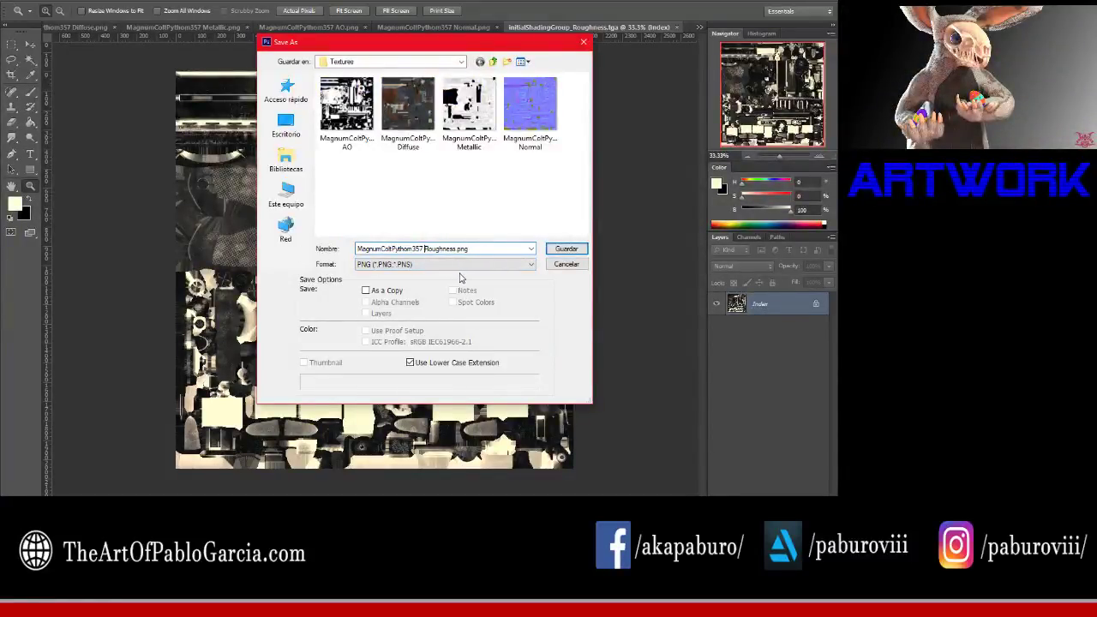
pyautogui.press('Return')
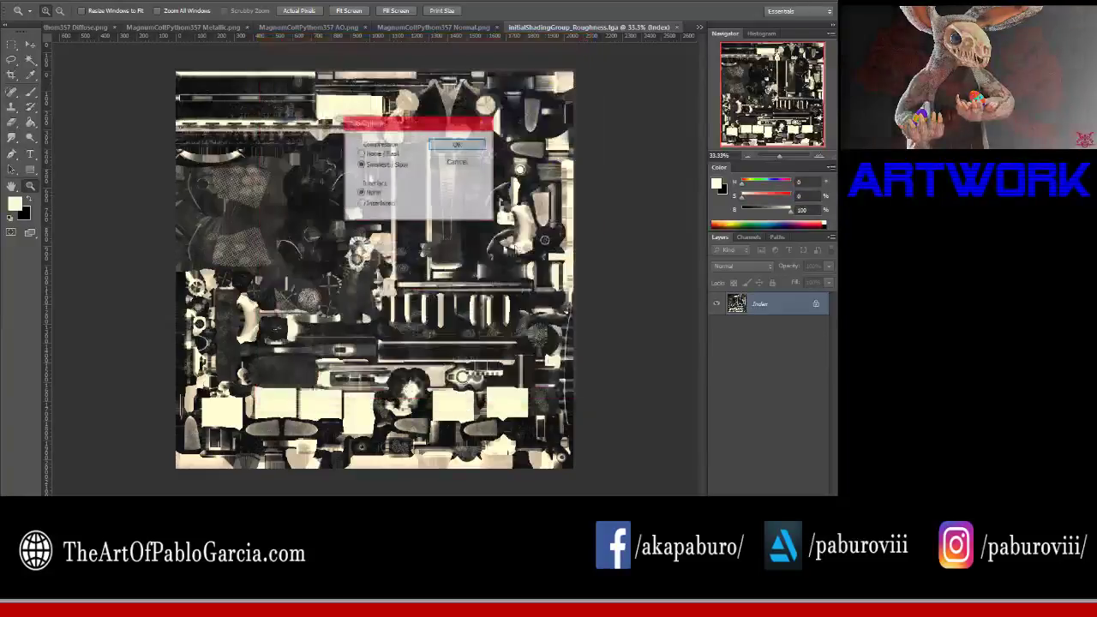
pyautogui.press('Return')
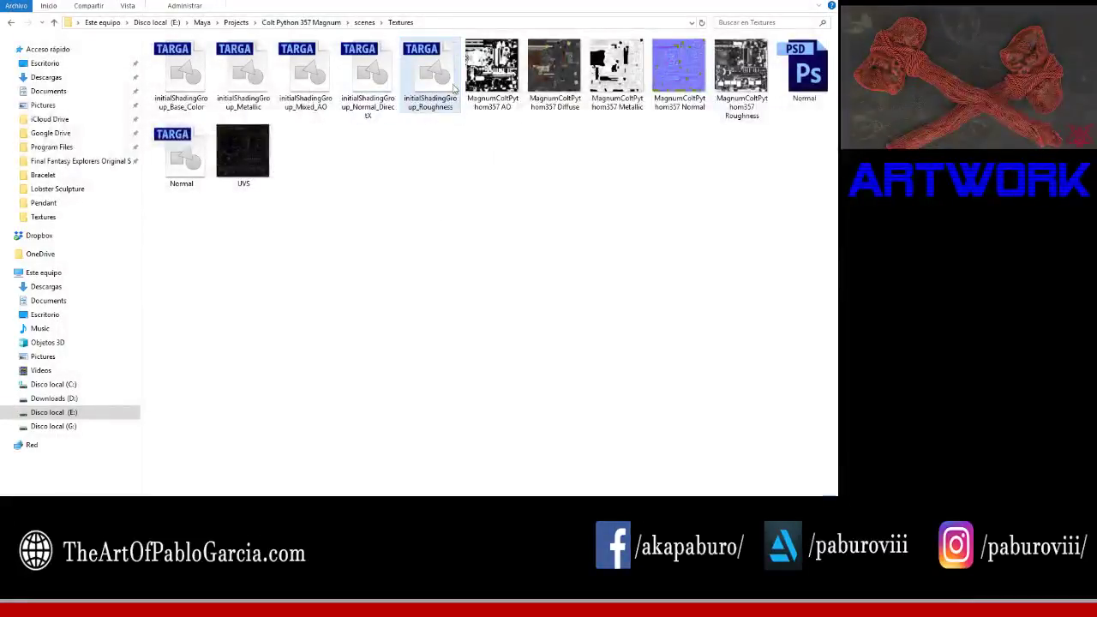
# Step: Delete the five TARGA initialShadingGroup maps from Textures
pyautogui.click(182, 73)
pyautogui.keyDown('shift'); pyautogui.click(431, 72); pyautogui.keyUp('shift')
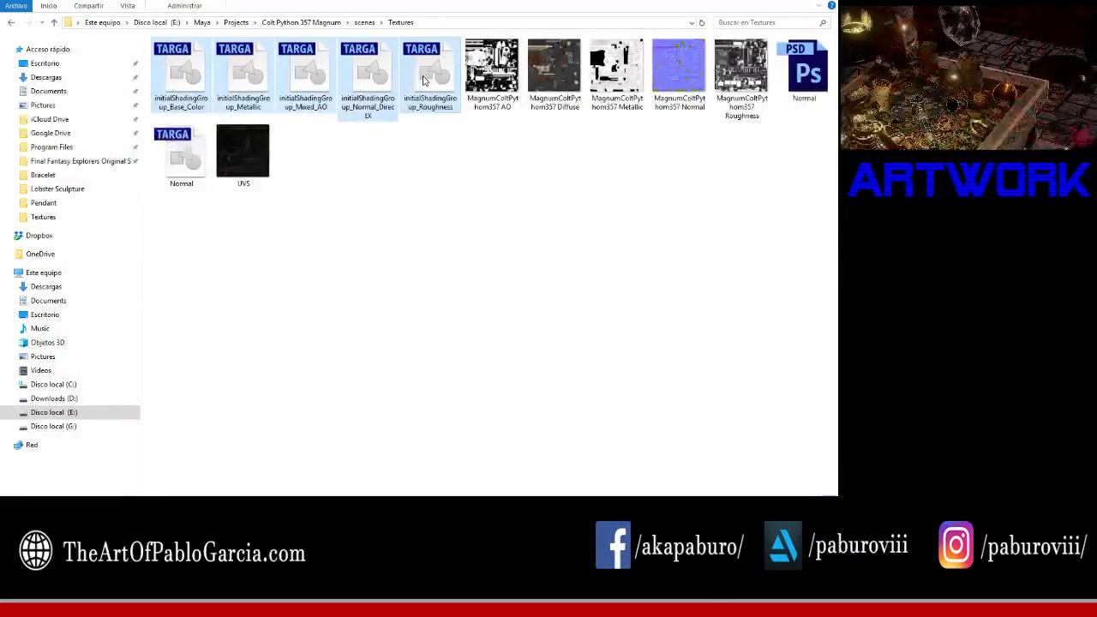
pyautogui.press('Delete')
pyautogui.click(464, 265)
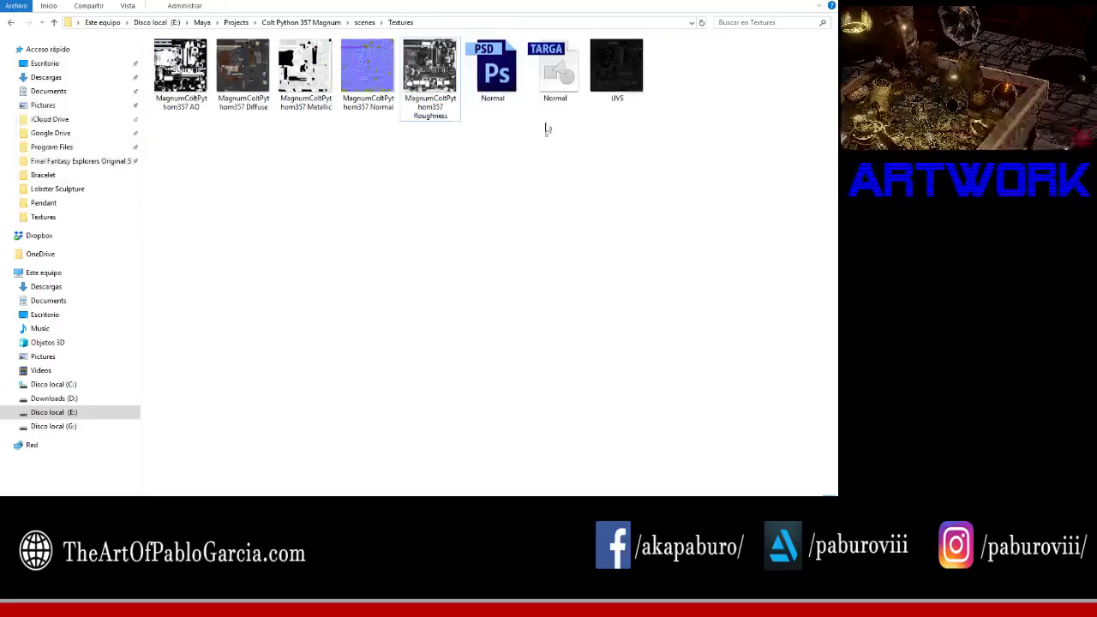
# Step: Delete both Normal files, then go to the scenes folder
pyautogui.moveTo(553, 120); pyautogui.dragTo(507, 80)
pyautogui.press('Delete')
pyautogui.click(464, 264)
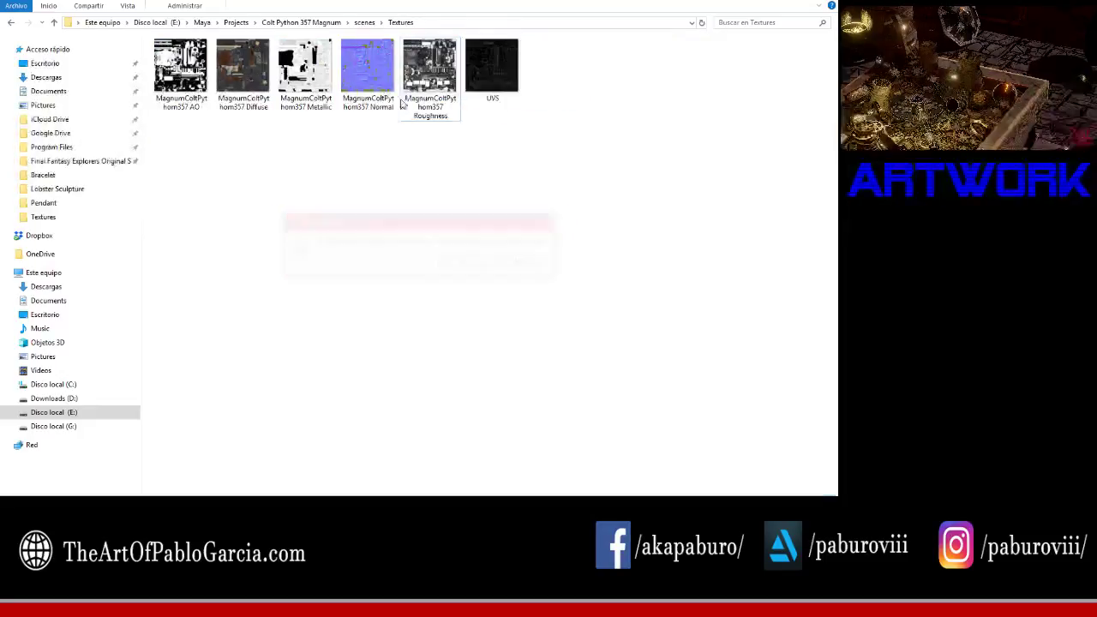
pyautogui.click(361, 26)
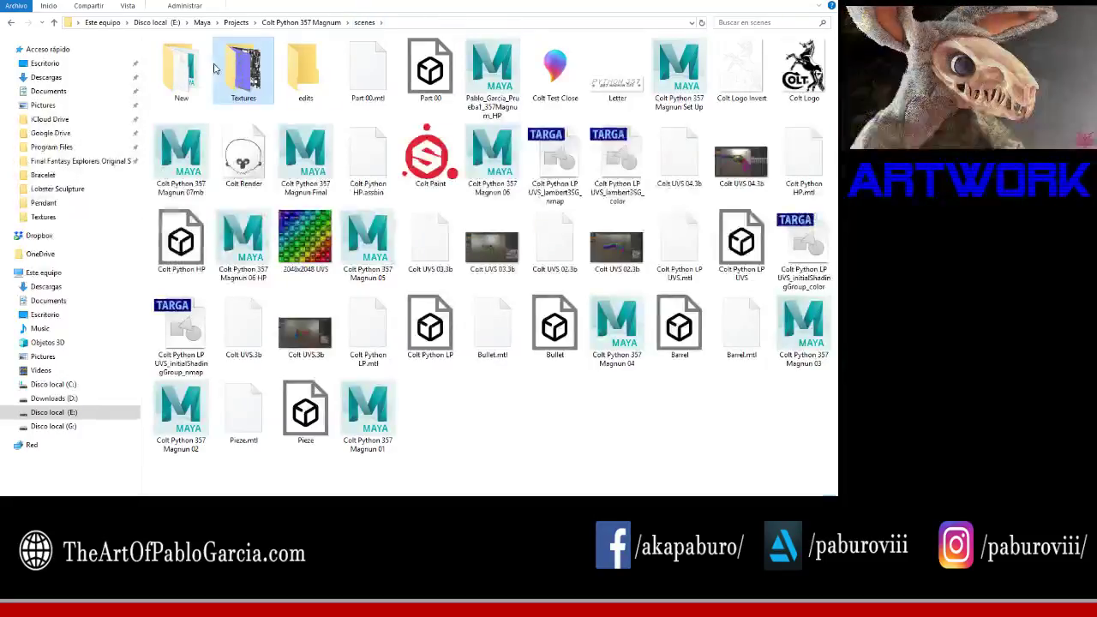
# Step: Browse to the project's images/WIP folder and open the Final revolver render
pyautogui.click(301, 22)
pyautogui.doubleClick(189, 206)
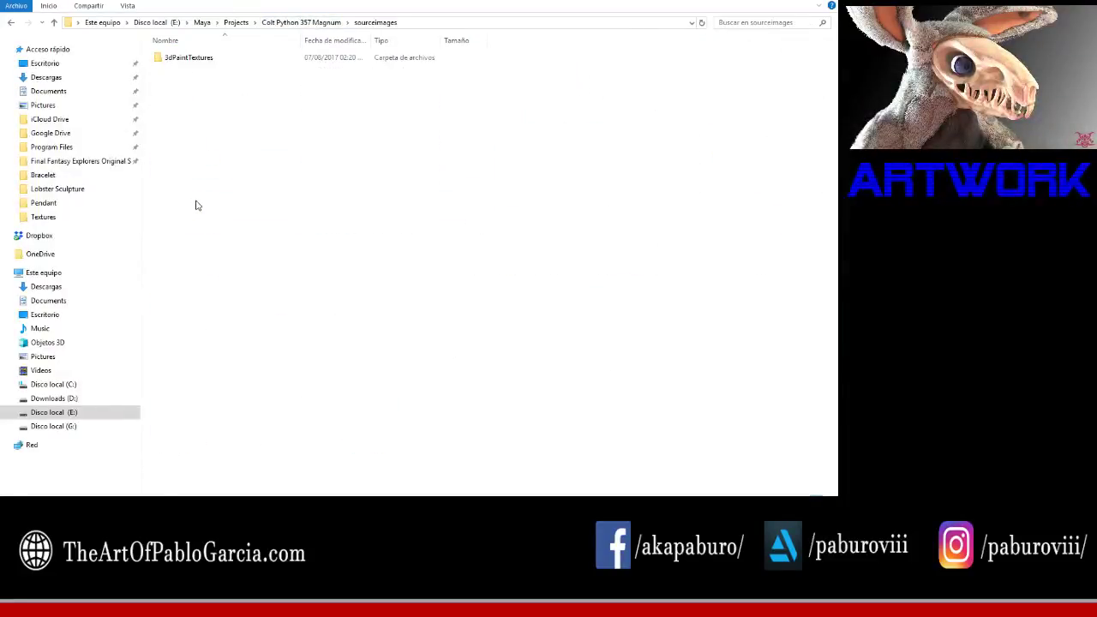
pyautogui.click(338, 22)
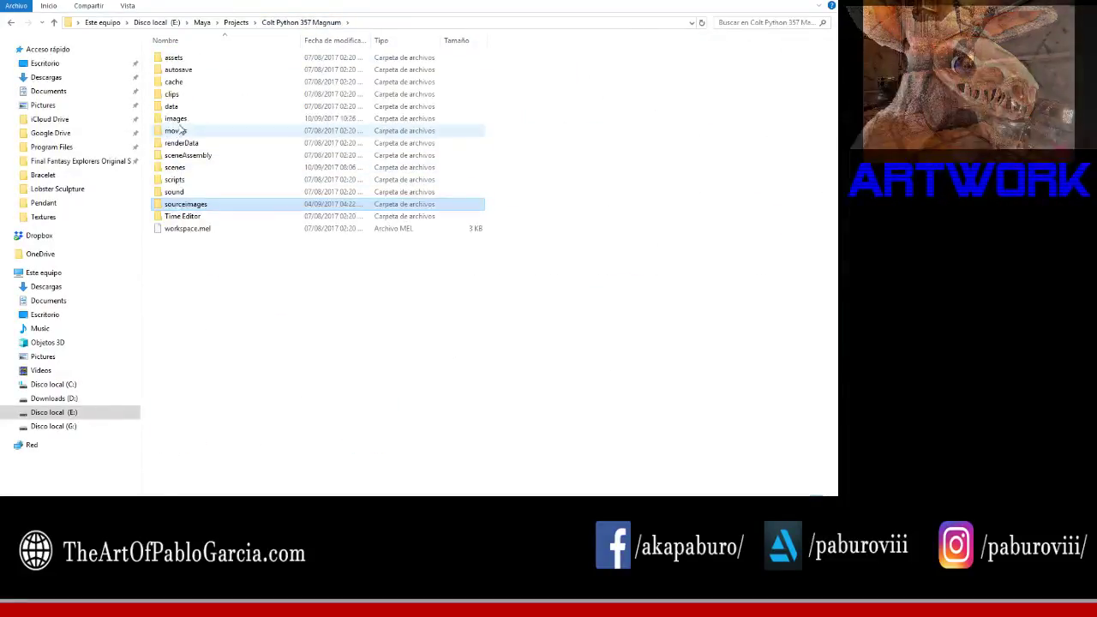
pyautogui.doubleClick(176, 119)
pyautogui.doubleClick(189, 59)
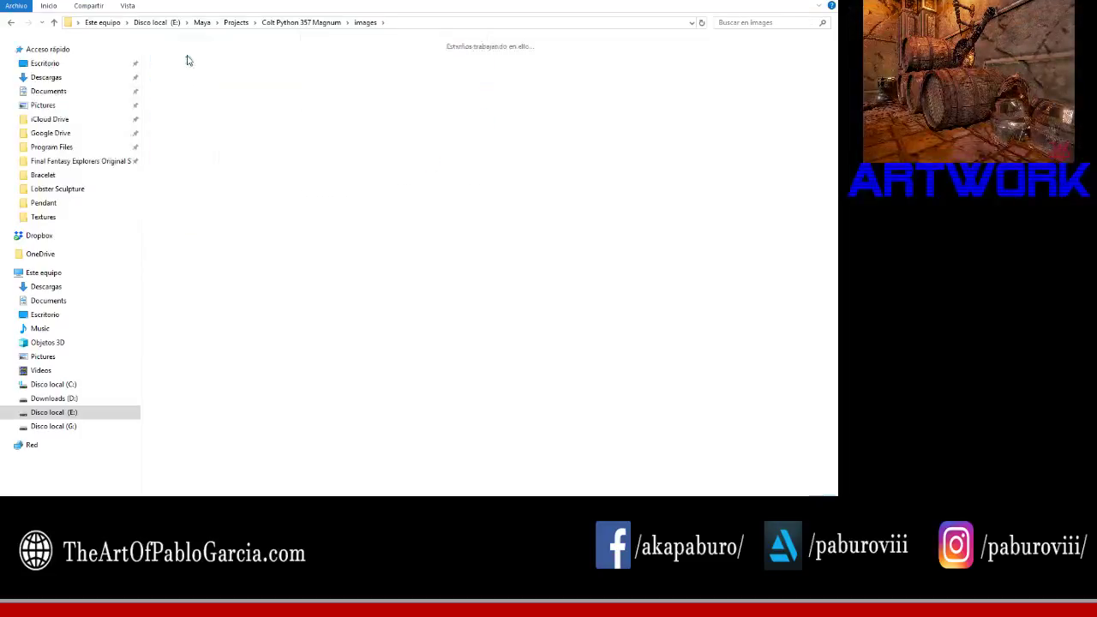
pyautogui.click(369, 24)
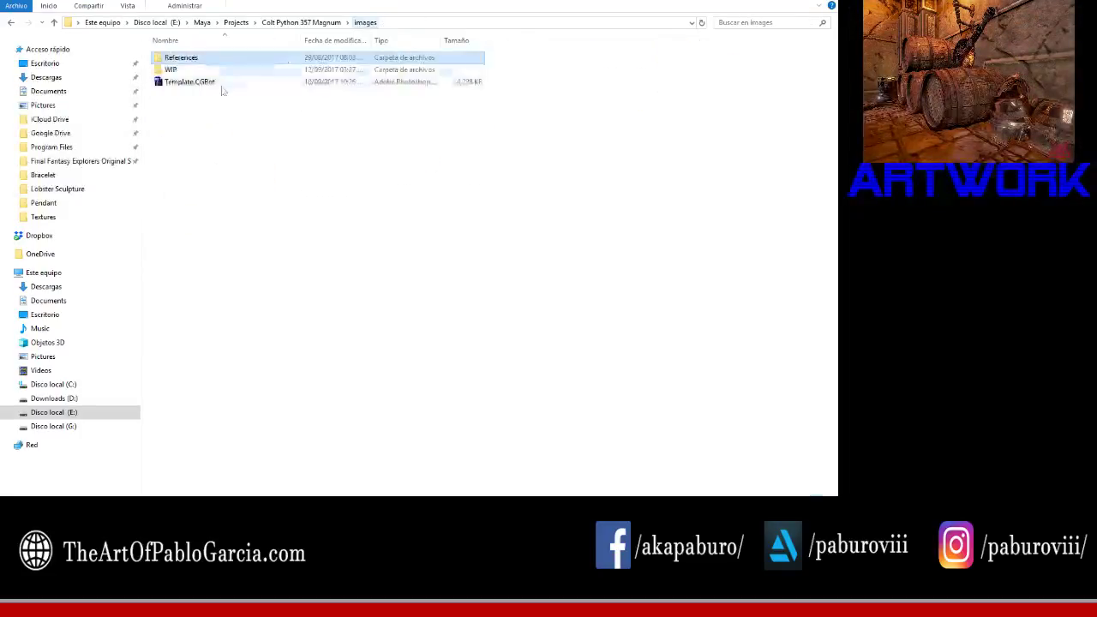
pyautogui.doubleClick(214, 69)
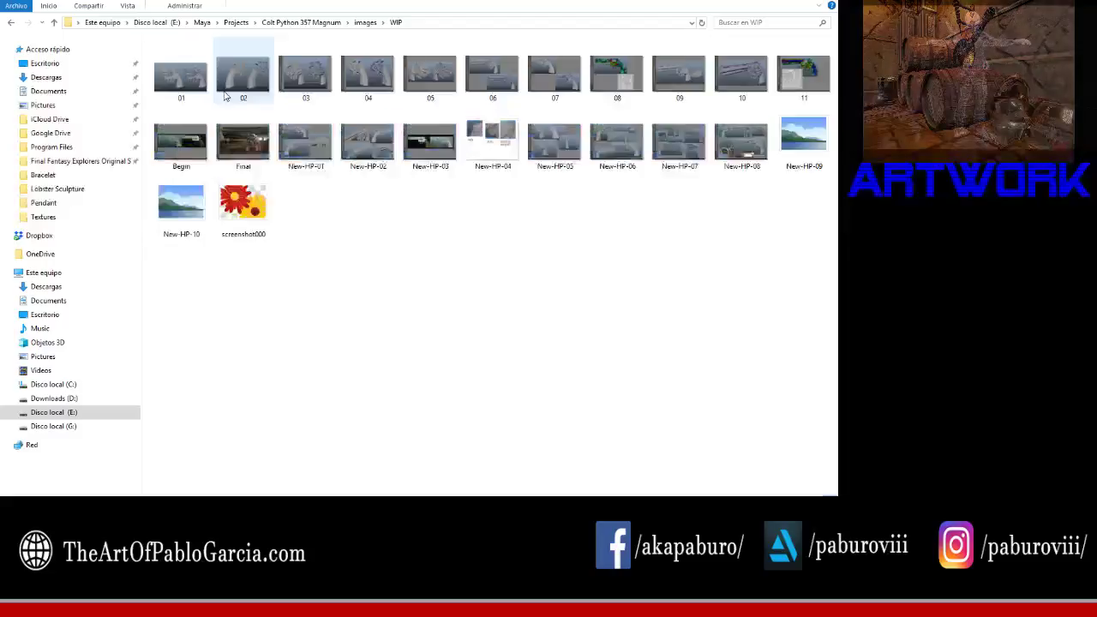
pyautogui.click(267, 161)
pyautogui.doubleClick(268, 161)
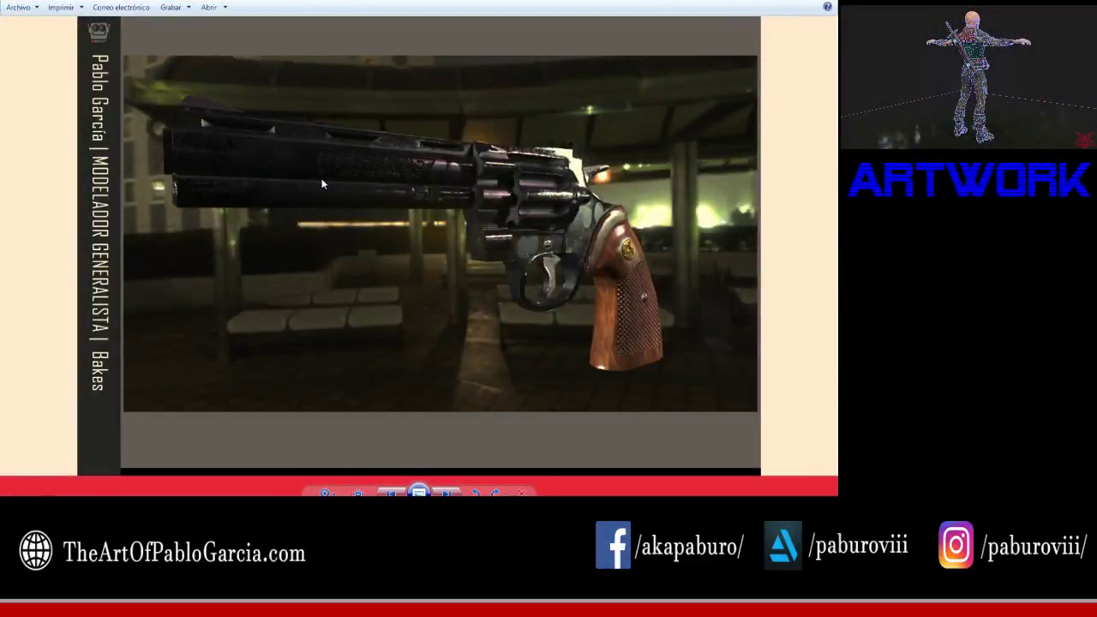
pyautogui.press('Right')
pyautogui.press('Left')
pyautogui.press('Left')
pyautogui.press('Right')
pyautogui.press('Left')
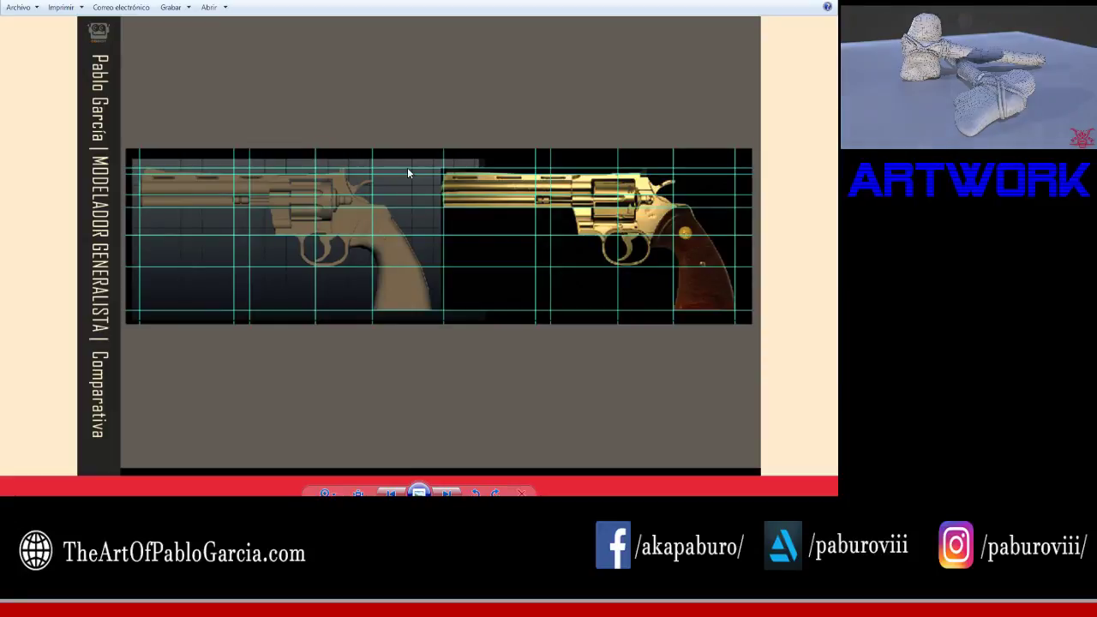
pyautogui.press('Right')
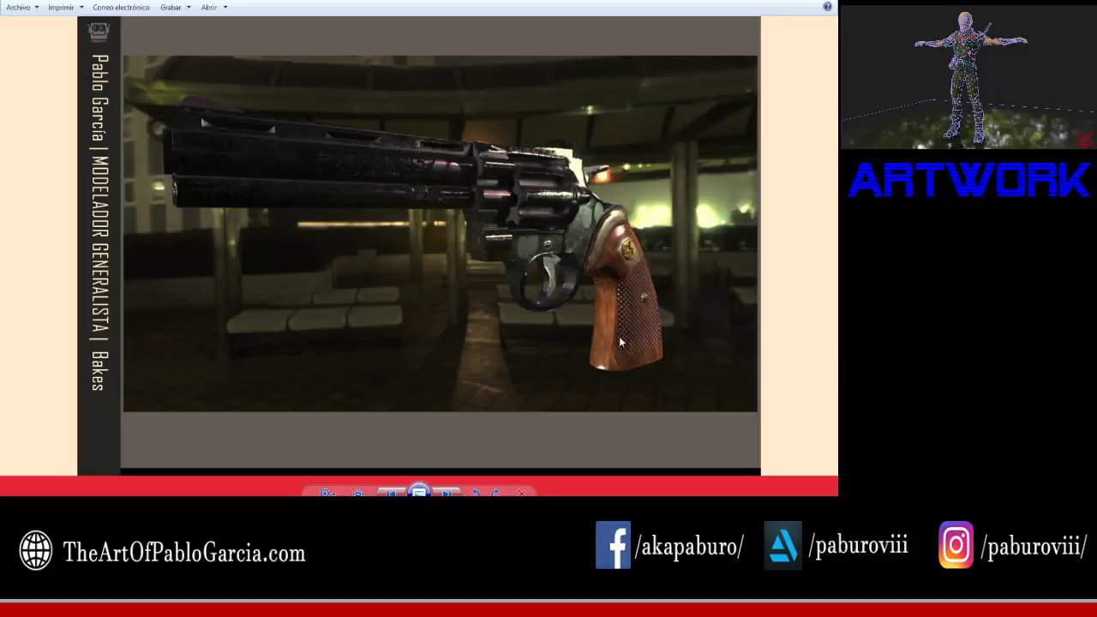
pyautogui.press('Right')
pyautogui.press('Right')
pyautogui.press('Right')
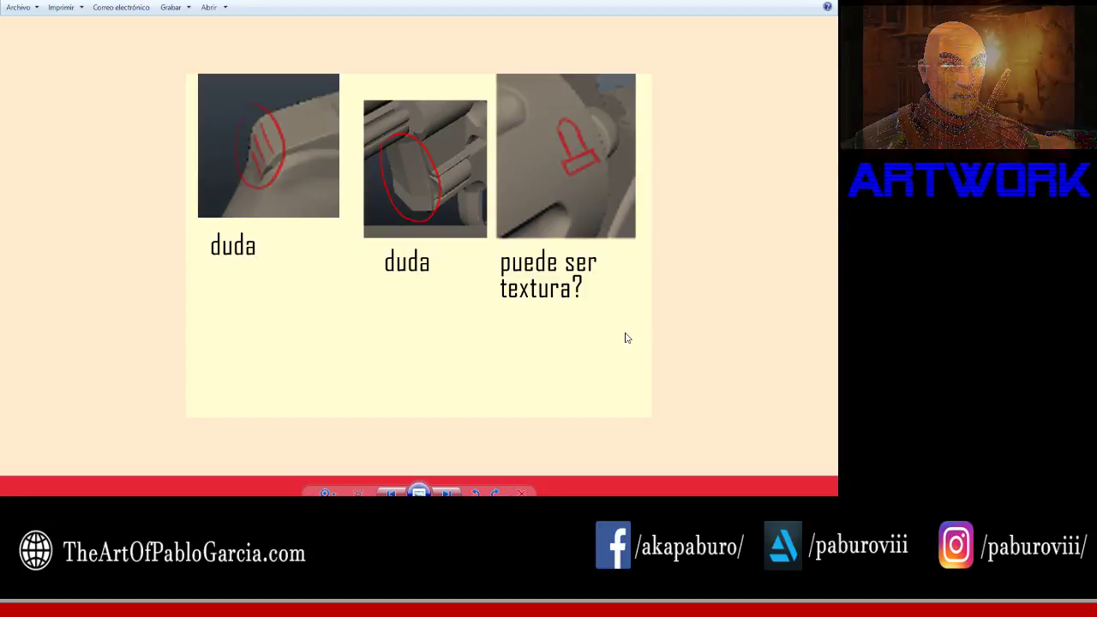
pyautogui.press('Right')
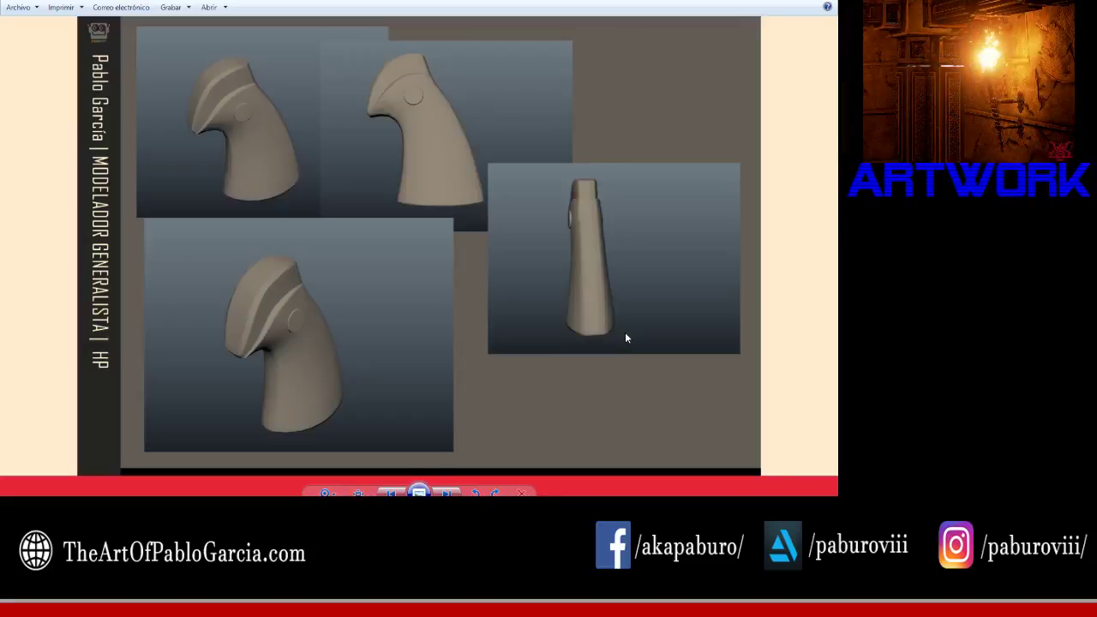
pyautogui.press('Right')
pyautogui.press('Right')
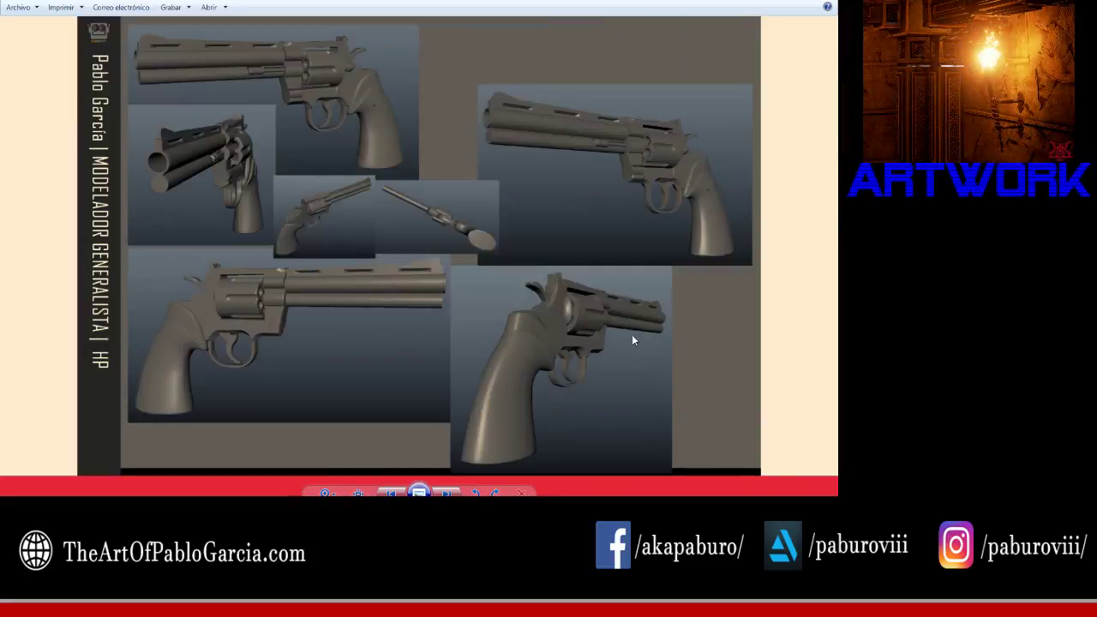
pyautogui.press('Right')
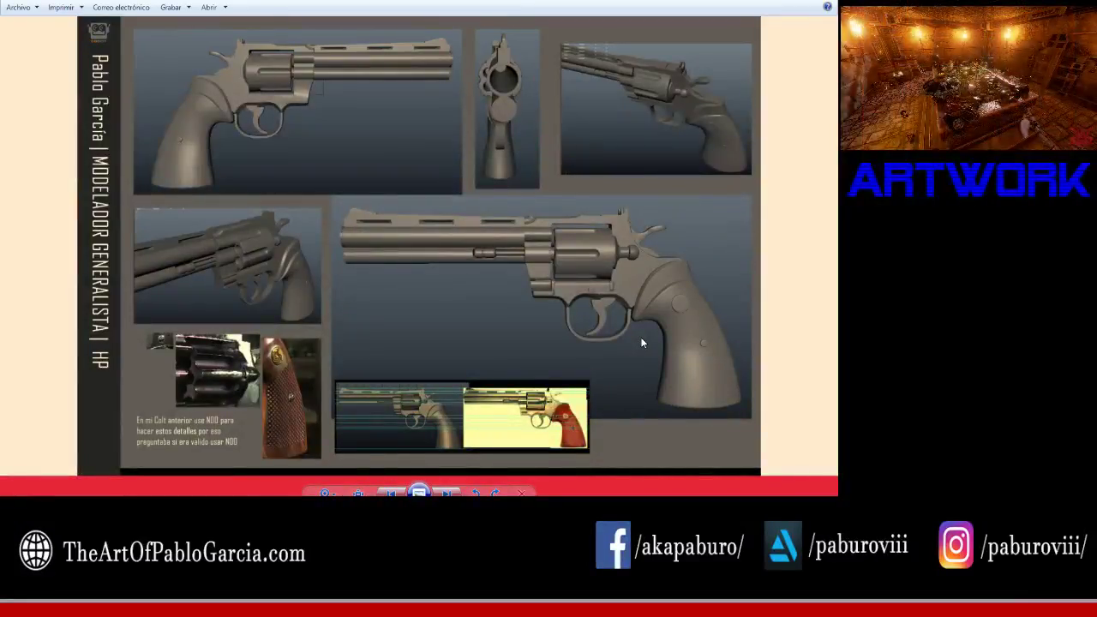
pyautogui.press('Right')
pyautogui.press('Right')
pyautogui.press('Right')
pyautogui.press('Left')
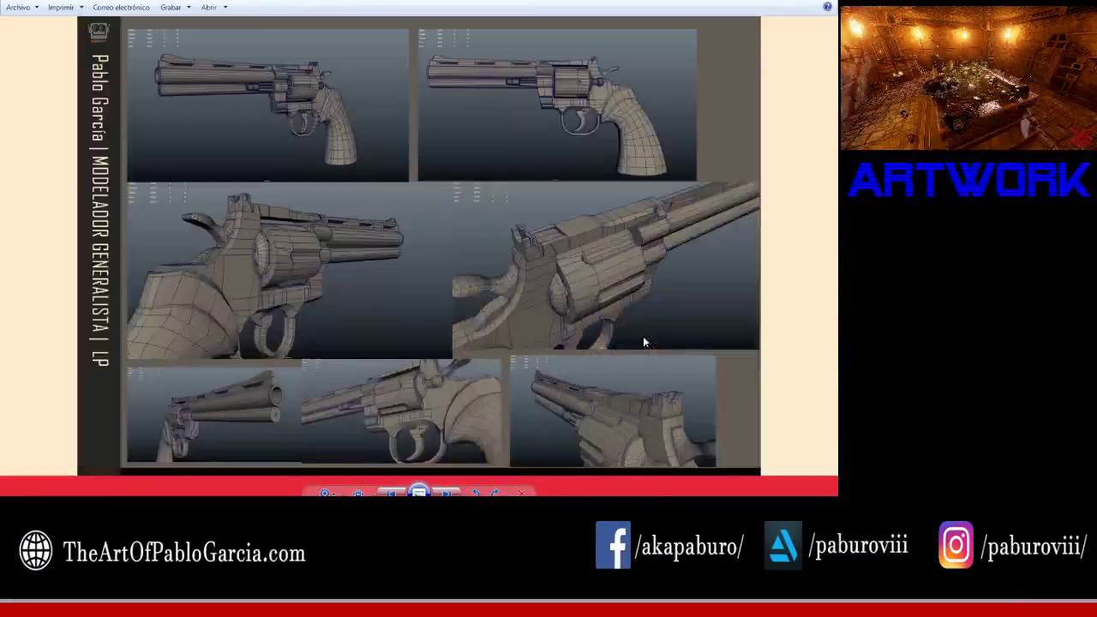
pyautogui.press('Right')
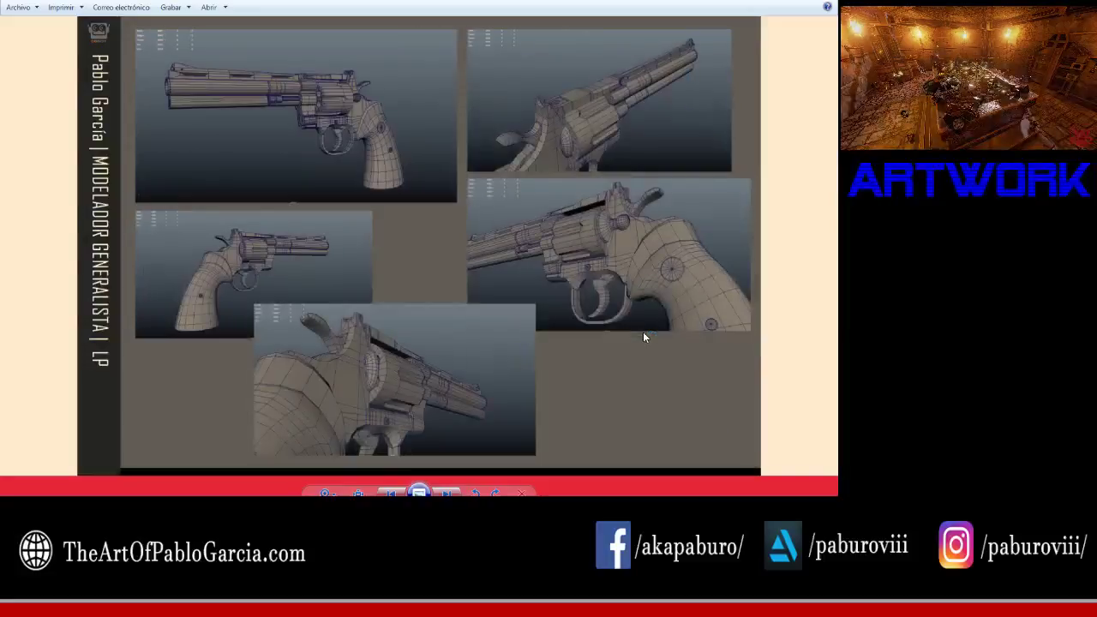
pyautogui.press('Right')
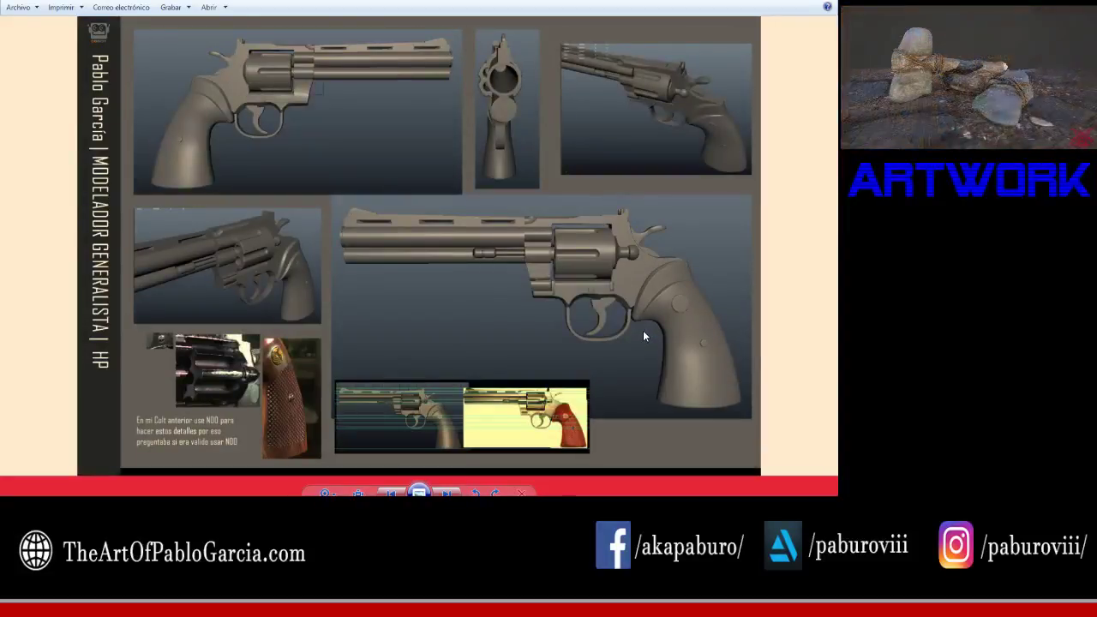
pyautogui.press('Right')
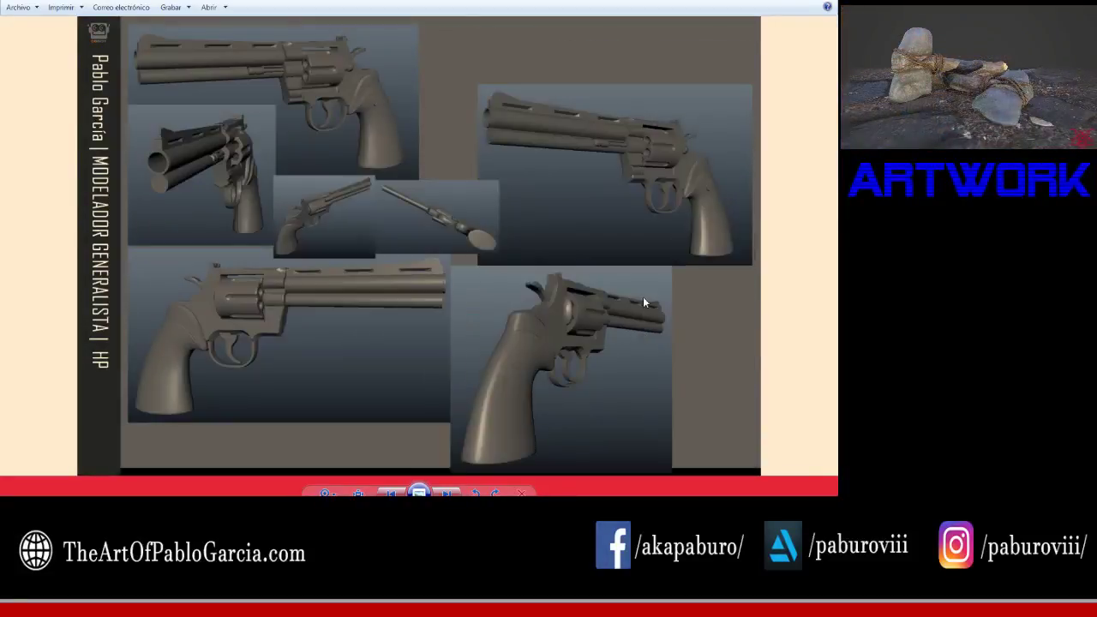
pyautogui.press('Right')
pyautogui.press('Escape')
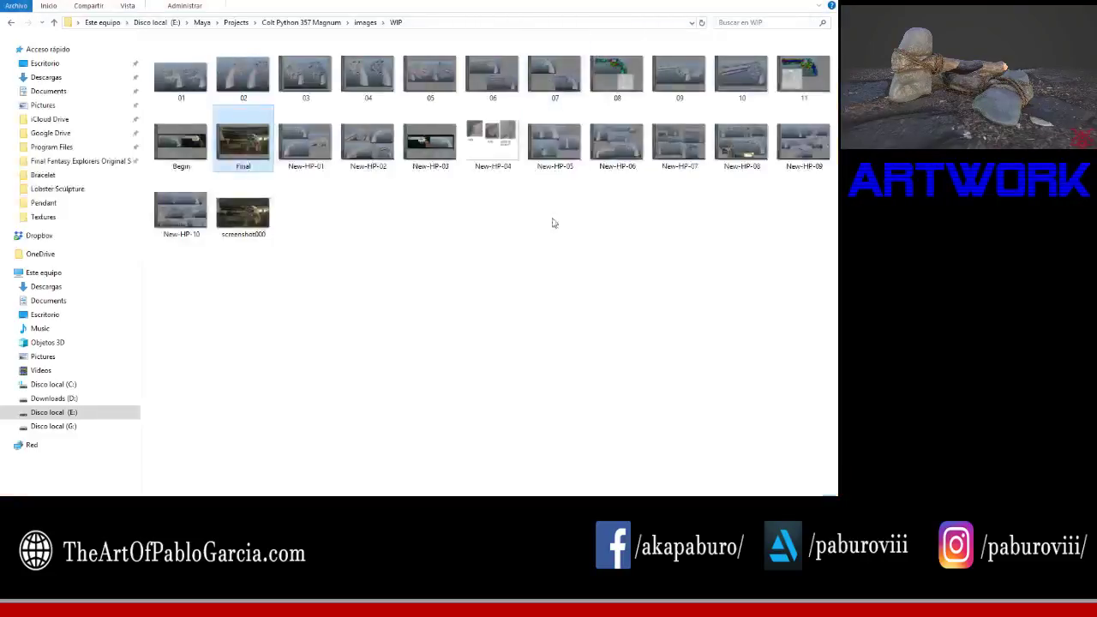
# Step: Navigate from images back up to the project's scenes folder
pyautogui.click(364, 24)
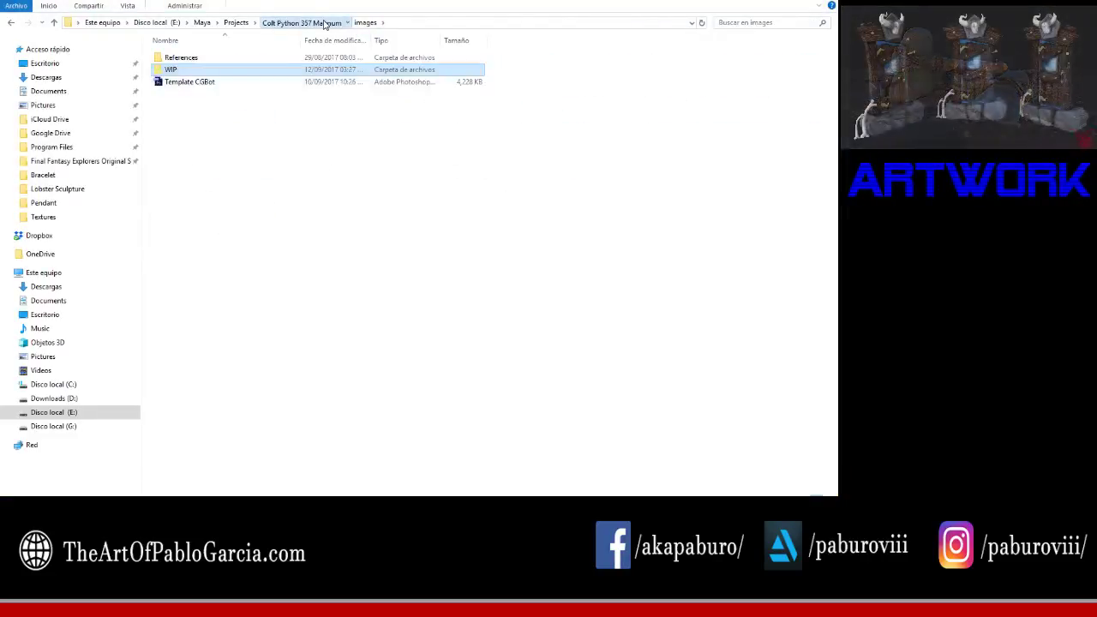
pyautogui.click(326, 24)
pyautogui.click(180, 169)
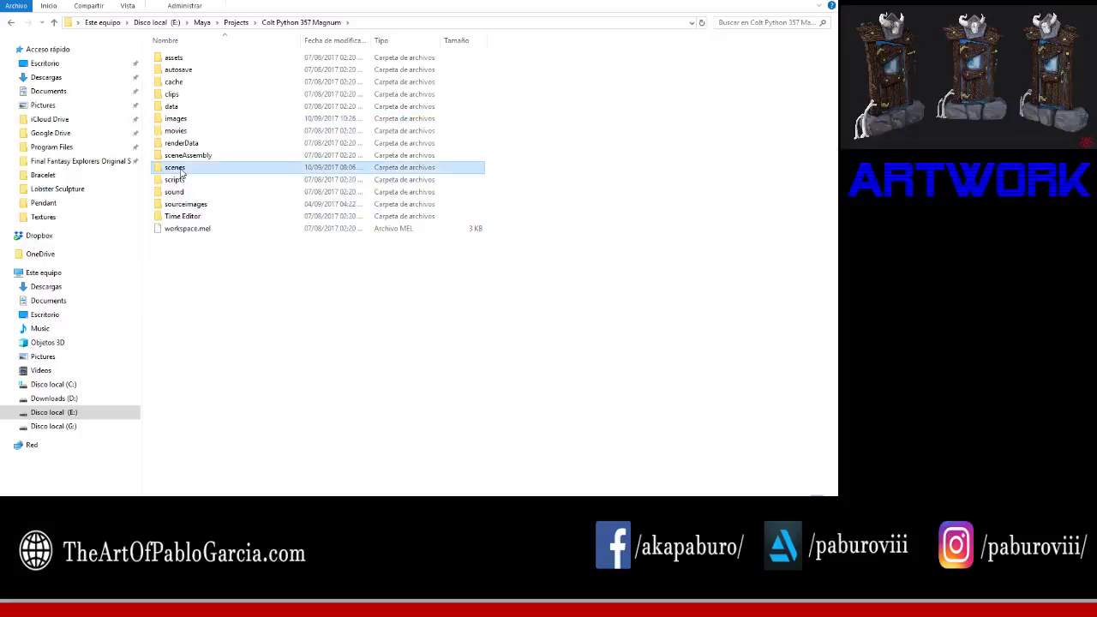
pyautogui.doubleClick(180, 169)
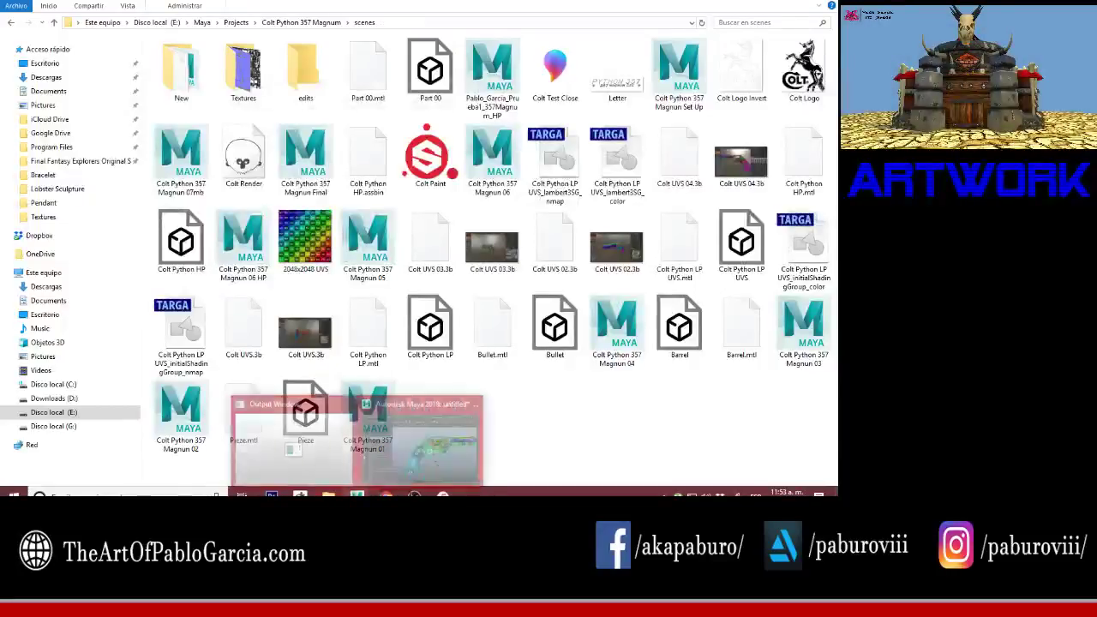
# Step: Return to Maya, zoom out and marquee-select the whole revolver
pyautogui.click(357, 496)
pyautogui.scroll(-3, 414, 377)
pyautogui.moveTo(368, 192); pyautogui.dragTo(776, 405)
pyautogui.keyDown('alt'); pyautogui.moveTo(776, 405); pyautogui.dragTo(574, 285, button='middle'); pyautogui.keyUp('alt')
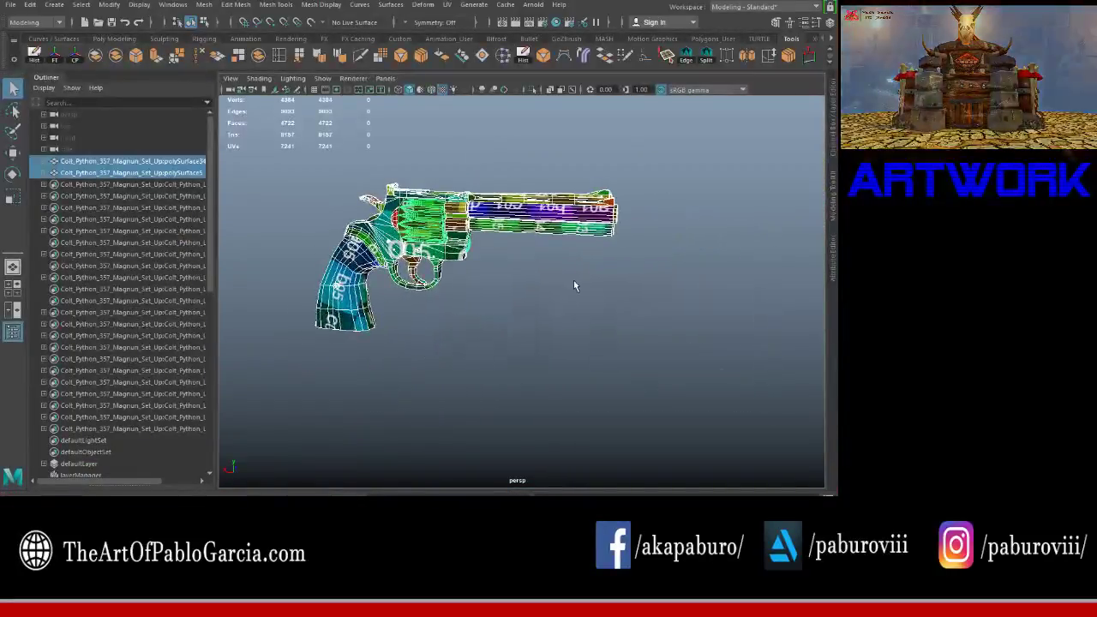
# Step: Assign a new Blinn material to the revolver's cylinder
pyautogui.rightClick(576, 290)
pyautogui.moveTo(535, 473)
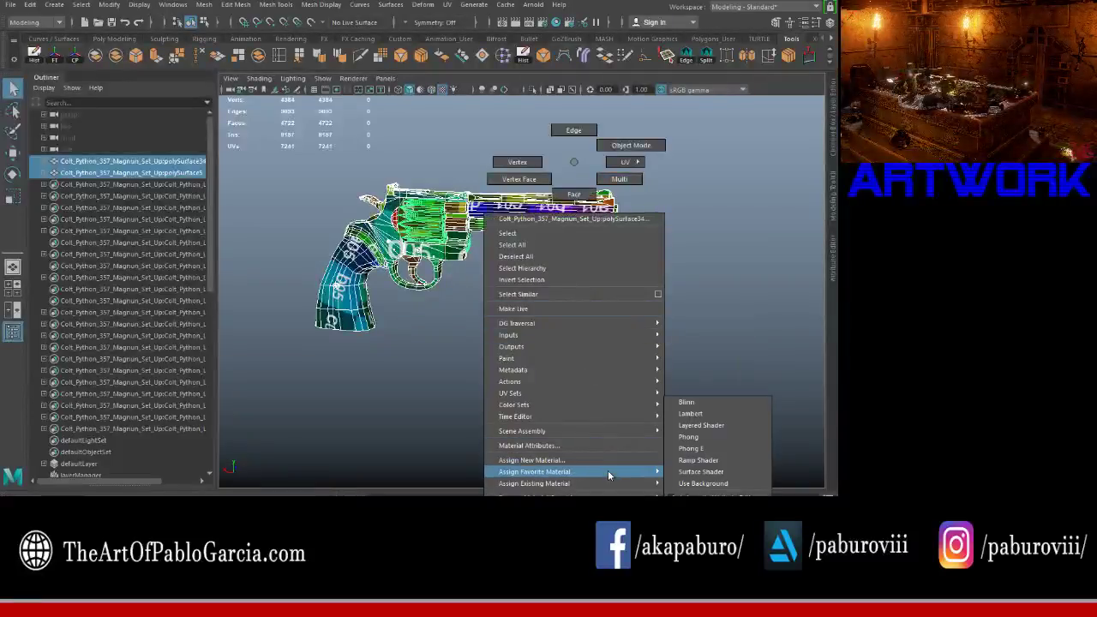
pyautogui.click(687, 402)
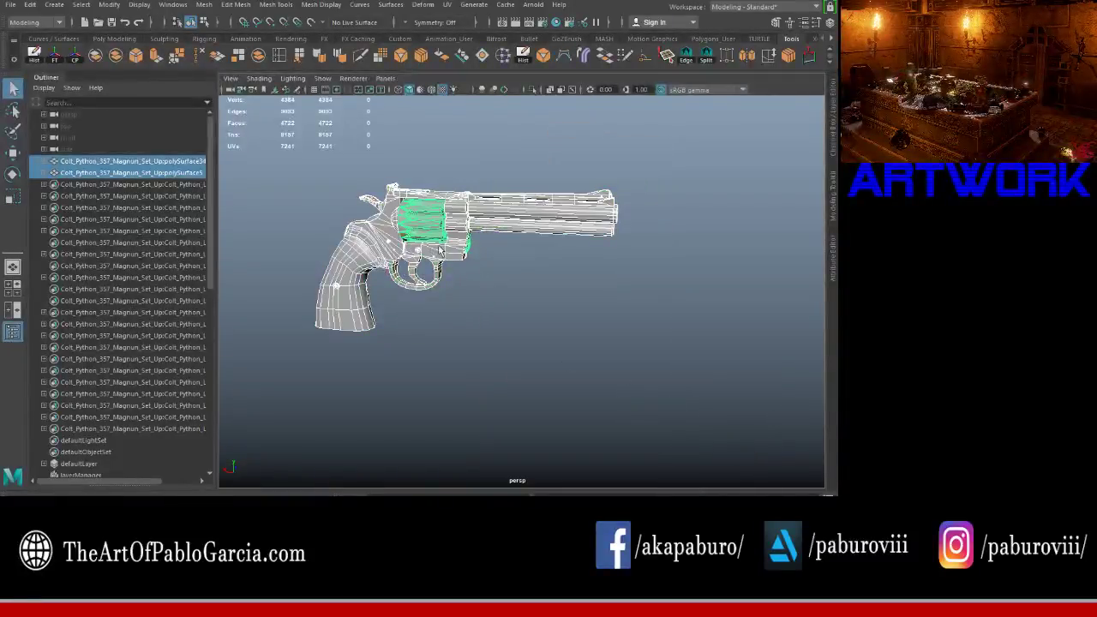
pyautogui.scroll(3, 468, 257)
pyautogui.moveTo(472, 257)
pyautogui.keyDown('alt'); pyautogui.mouseDown()
pyautogui.moveTo(269, 460)
pyautogui.moveTo(342, 113)
pyautogui.moveTo(771, 129)
pyautogui.mouseUp(); pyautogui.keyUp('alt')
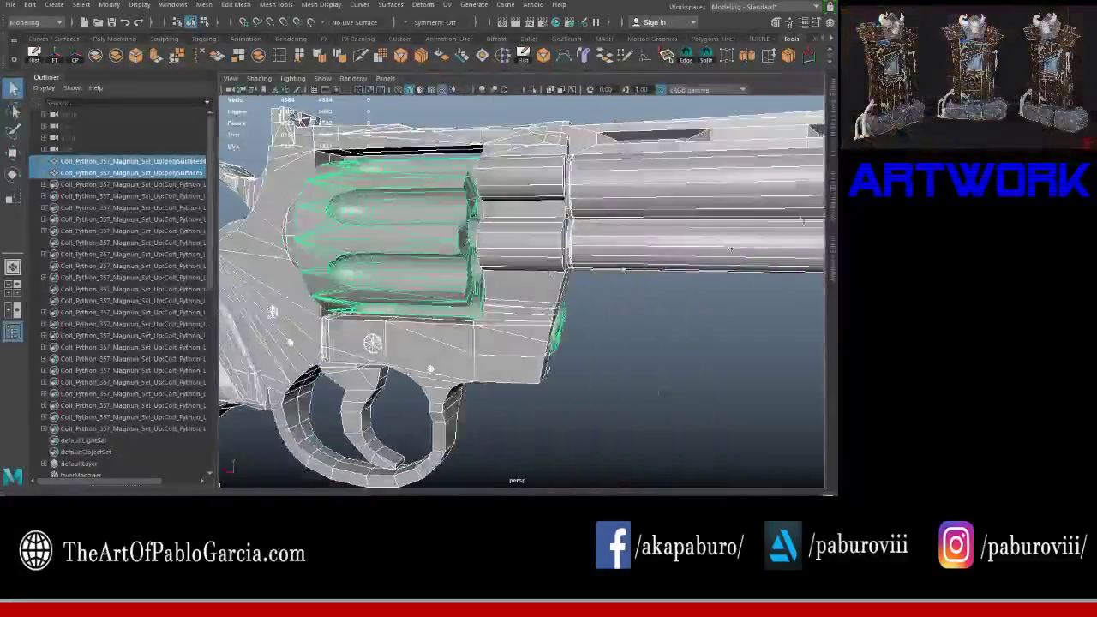
# Step: Show the cylinder mesh's attributes in the side panel and frame the revolver
pyautogui.click(834, 127)
pyautogui.doubleClick(627, 102)
pyautogui.click(835, 184)
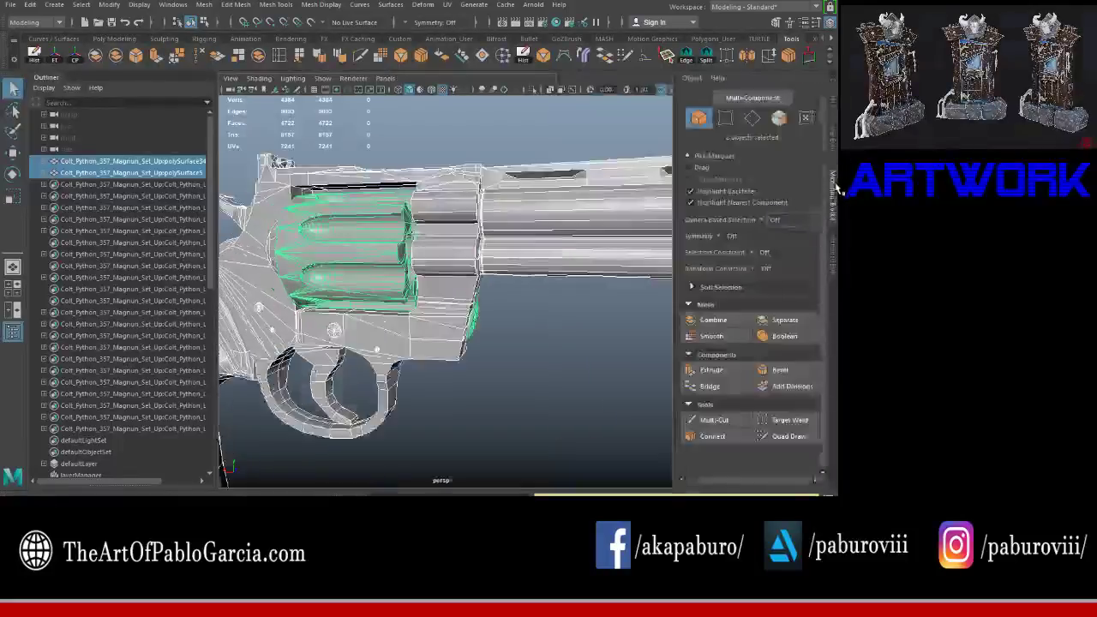
pyautogui.click(835, 248)
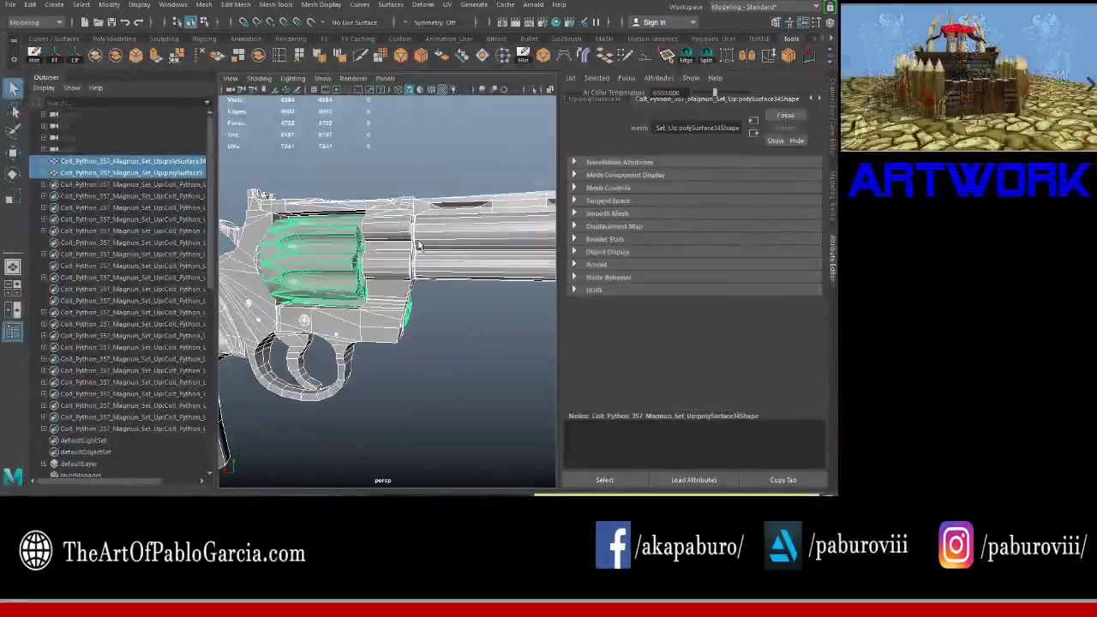
pyautogui.press('f')
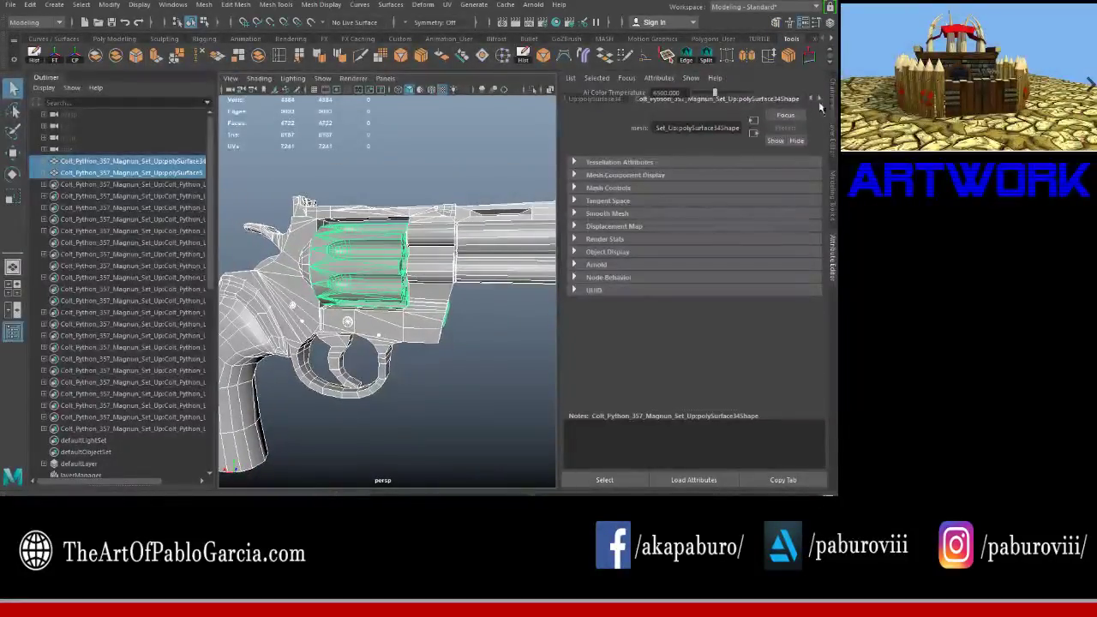
# Step: Rename blinn1 to MagnumColtPython357_Material and start a file texture on its Color
pyautogui.click(789, 100)
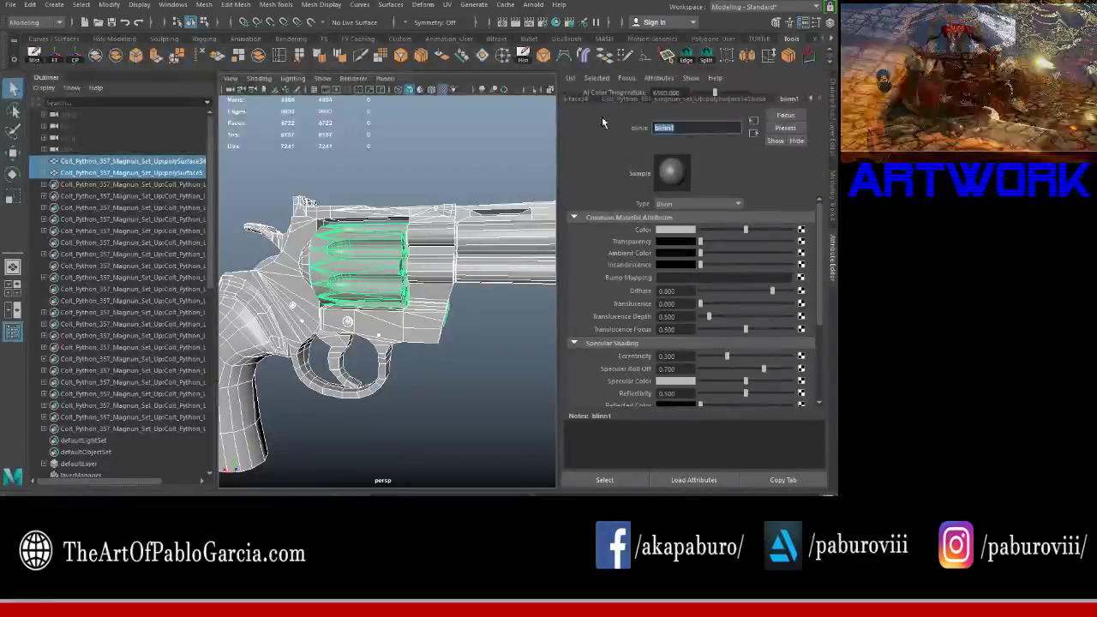
pyautogui.write('Mag')
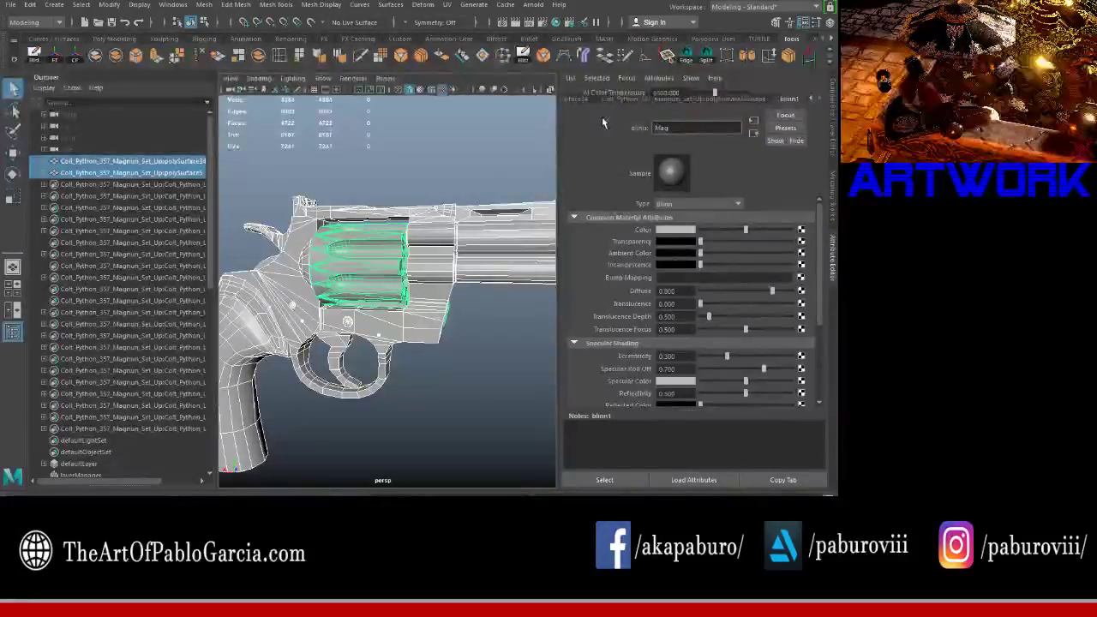
pyautogui.write('m')
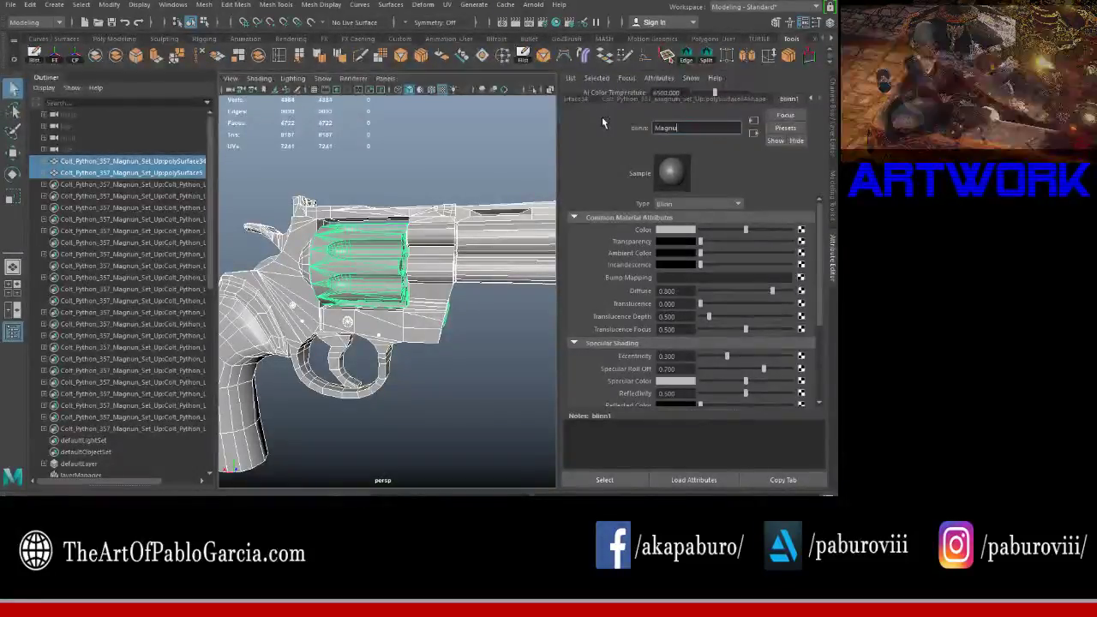
pyautogui.write(' Colt P')
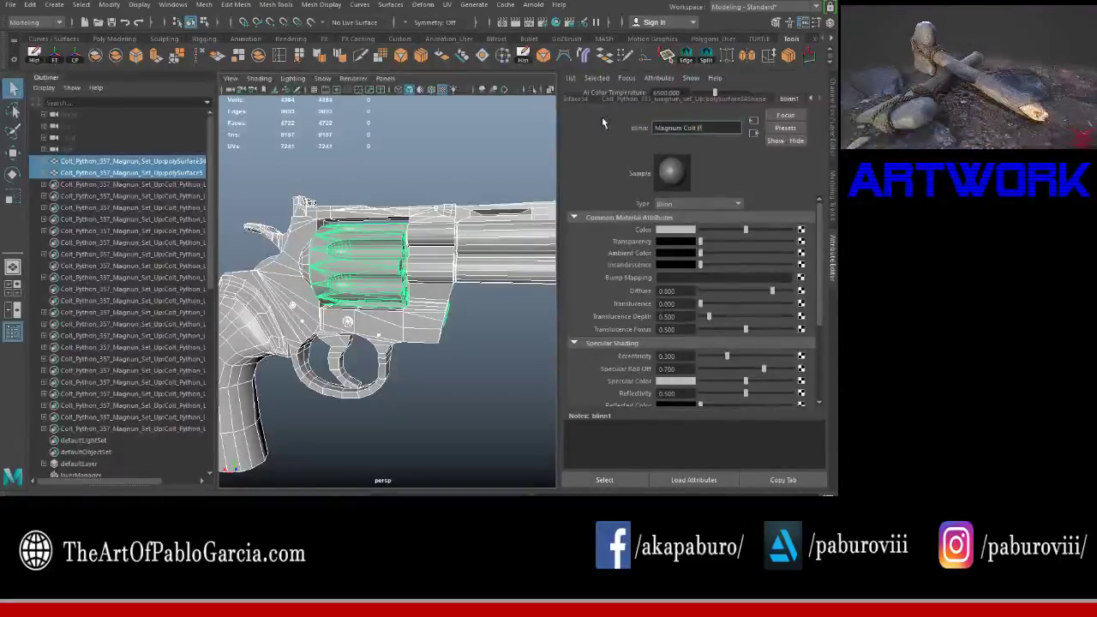
pyautogui.write('ython')
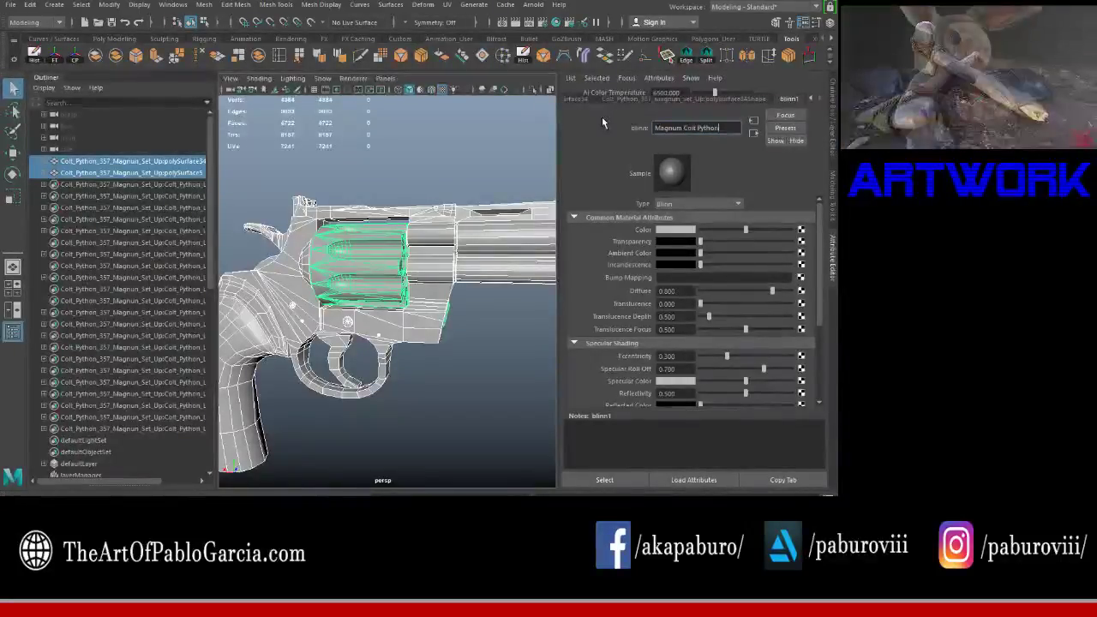
pyautogui.write(' 357 Material')
pyautogui.press('Return')
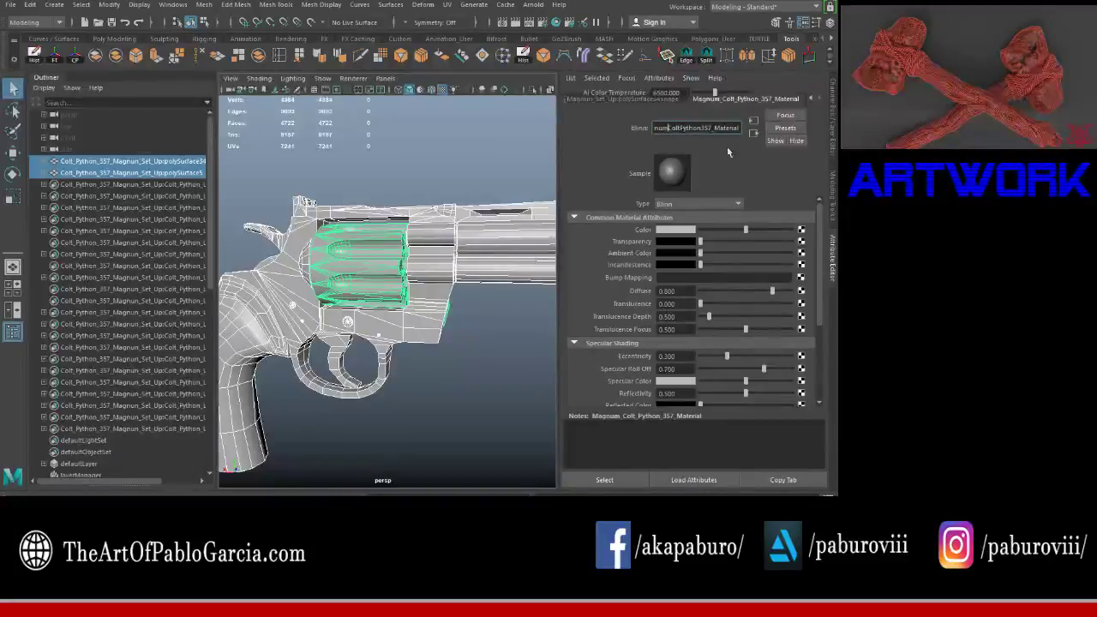
pyautogui.click(801, 230)
pyautogui.click(382, 263)
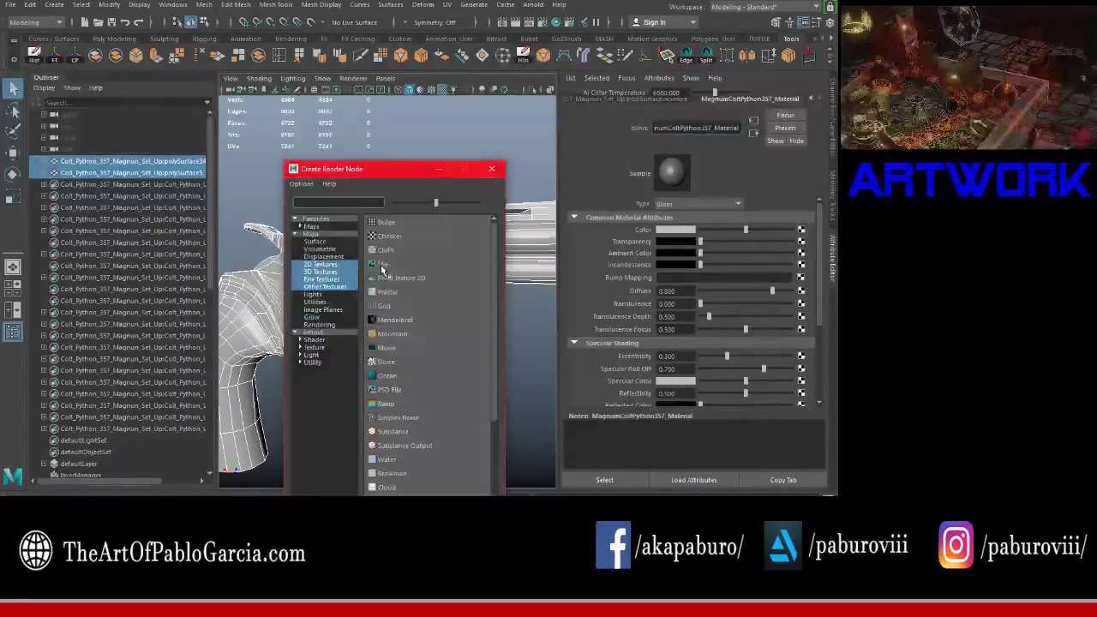
# Step: Browse for the image to E:\Maya\Projects\Colt Python 357 Magnum\scenes\Textures
pyautogui.click(804, 257)
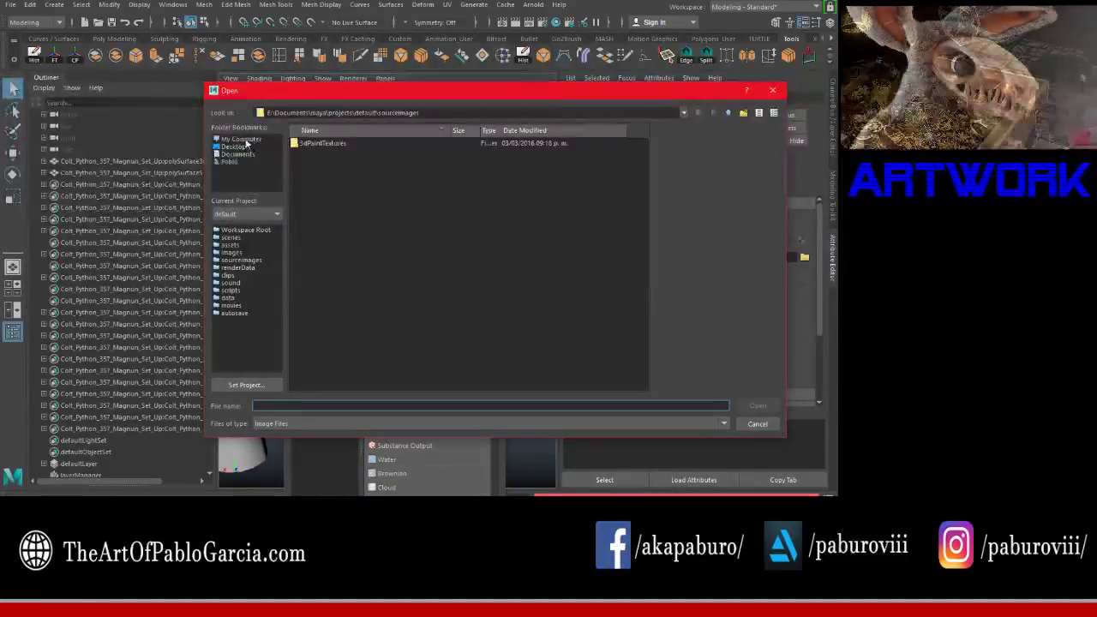
pyautogui.click(245, 141)
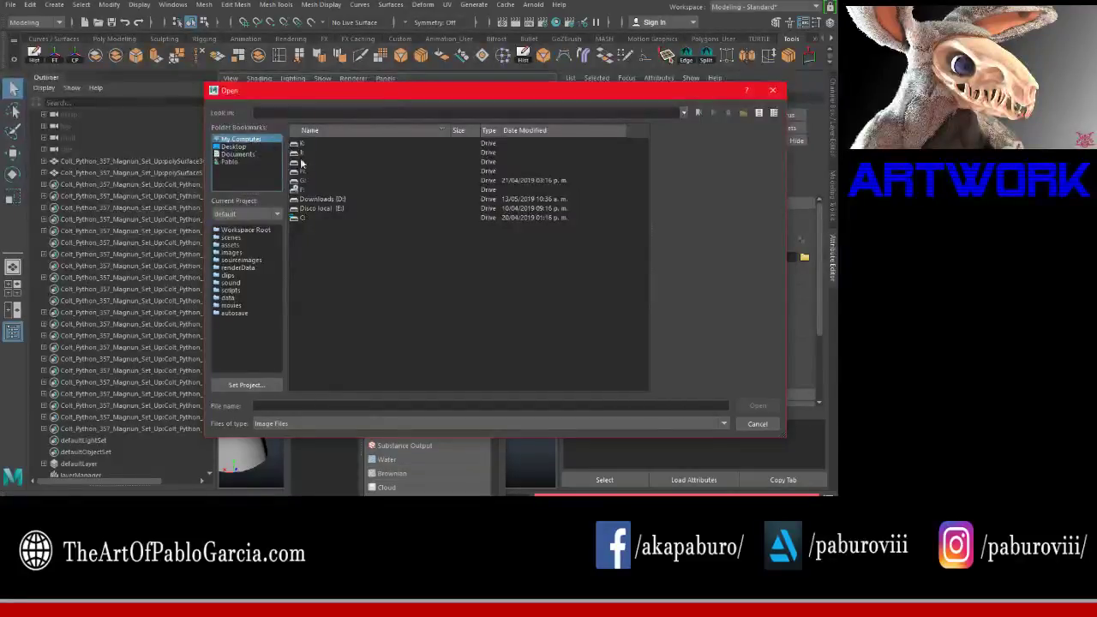
pyautogui.doubleClick(317, 208)
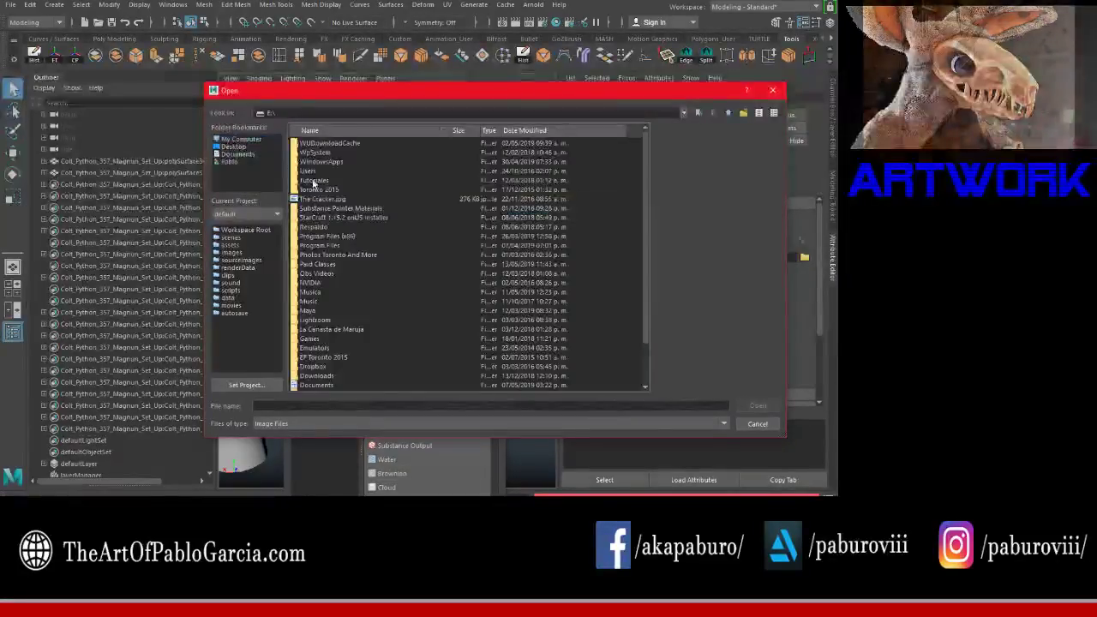
pyautogui.doubleClick(312, 311)
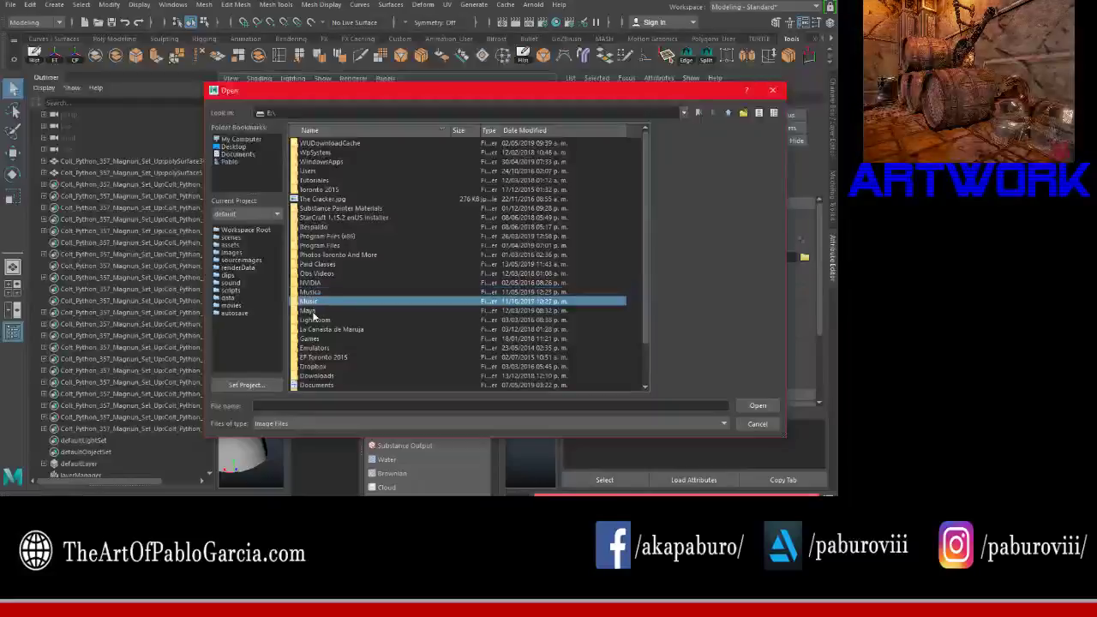
pyautogui.doubleClick(311, 146)
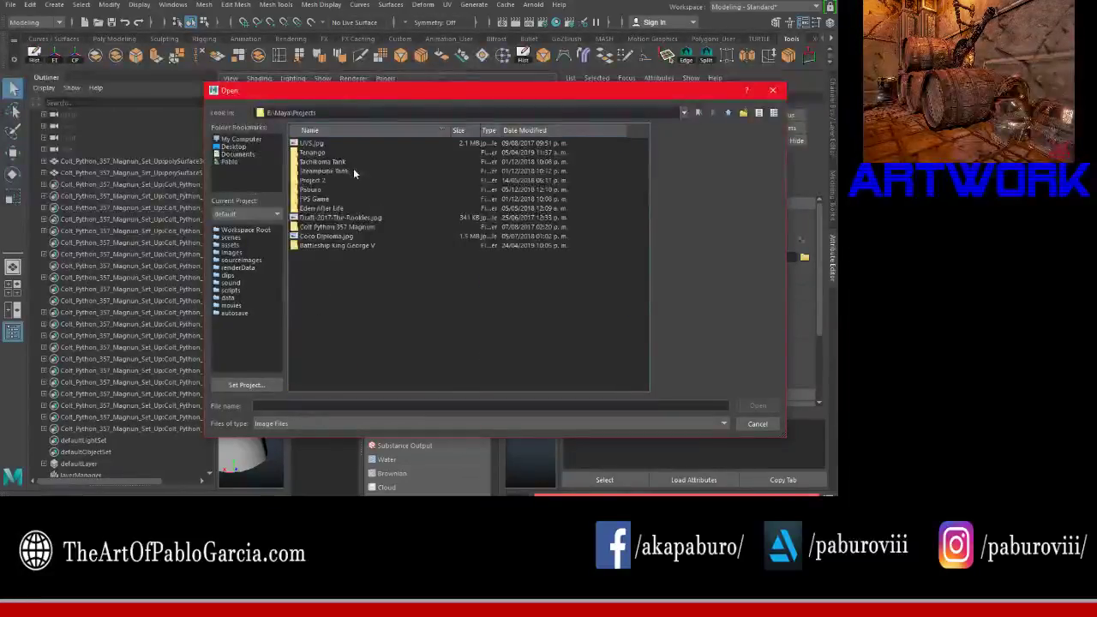
pyautogui.doubleClick(322, 226)
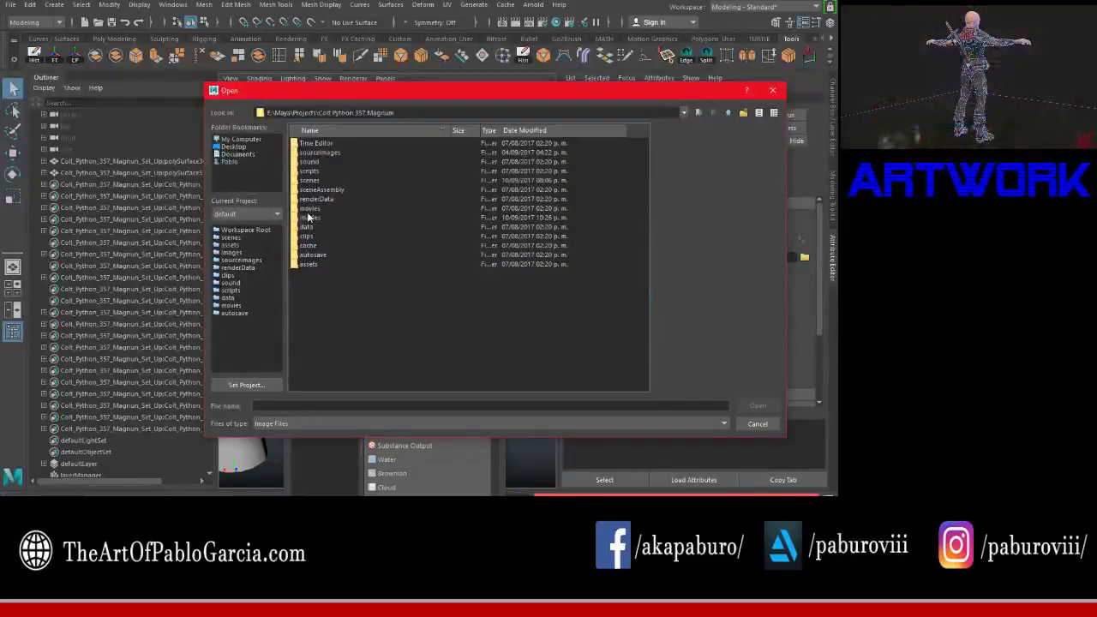
pyautogui.doubleClick(311, 179)
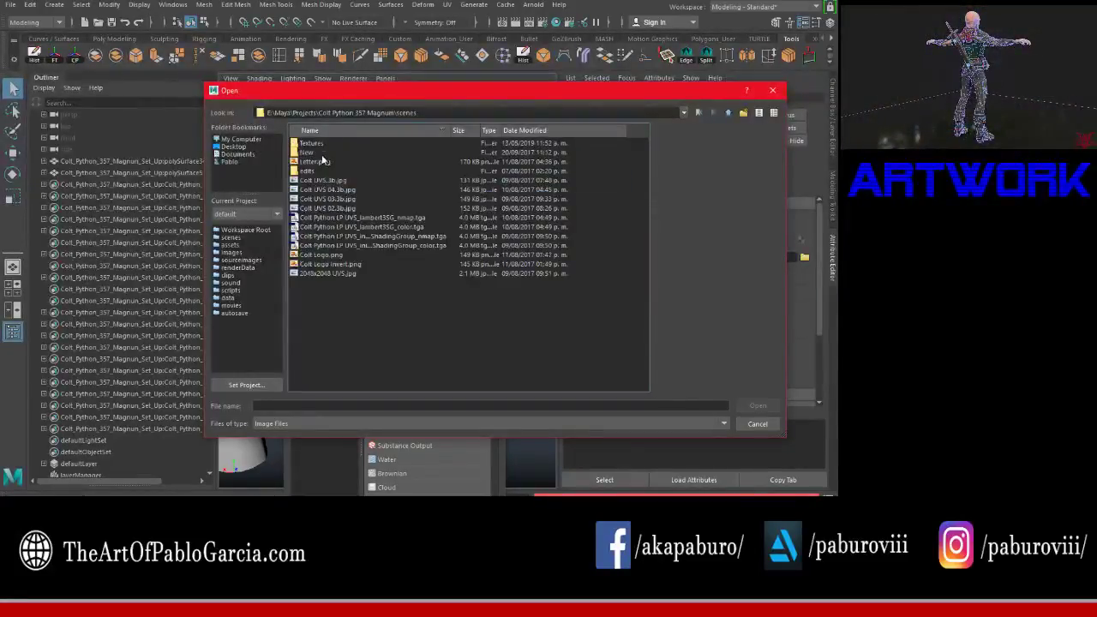
pyautogui.doubleClick(312, 143)
# Step: Load MagnumColtPython357 Diffuse.png into the file node and close the attributes panel
pyautogui.click(314, 153)
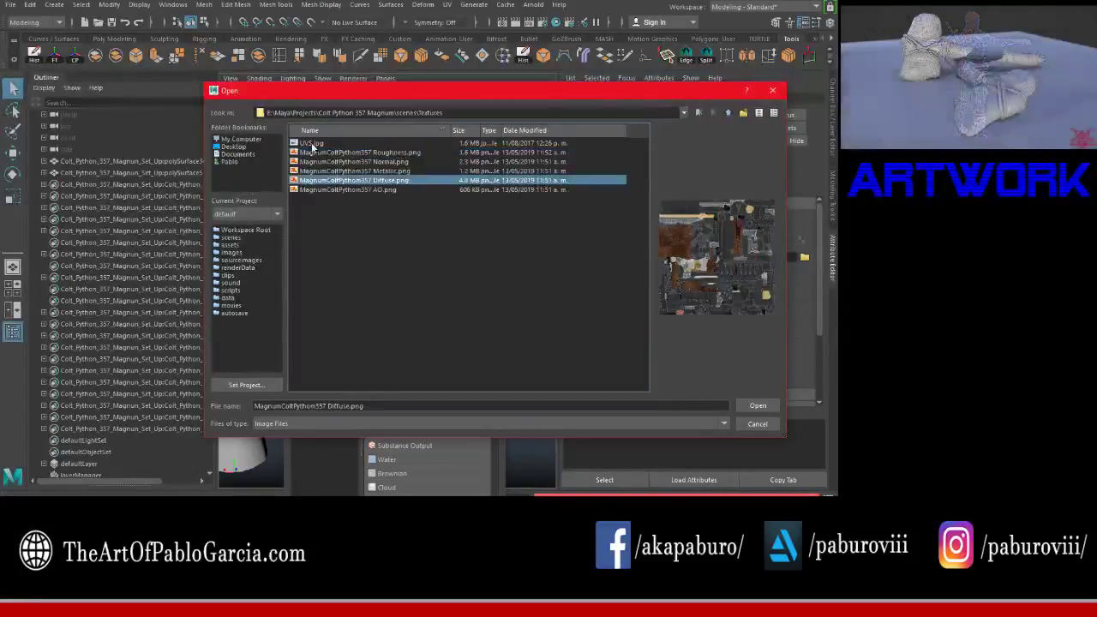
pyautogui.click(311, 143)
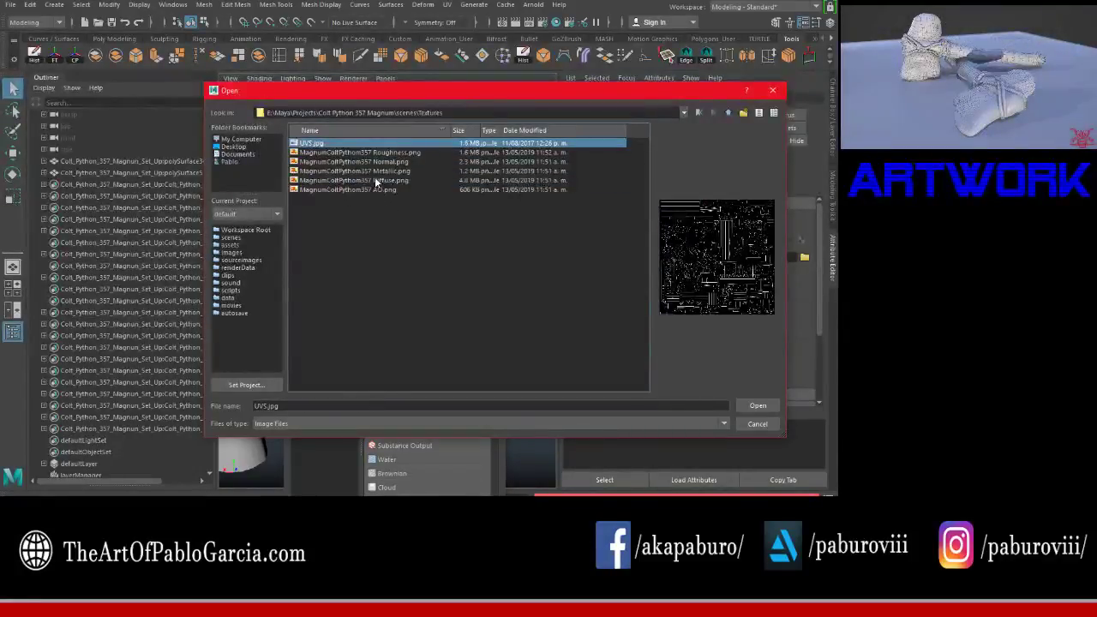
pyautogui.click(374, 180)
pyautogui.click(759, 406)
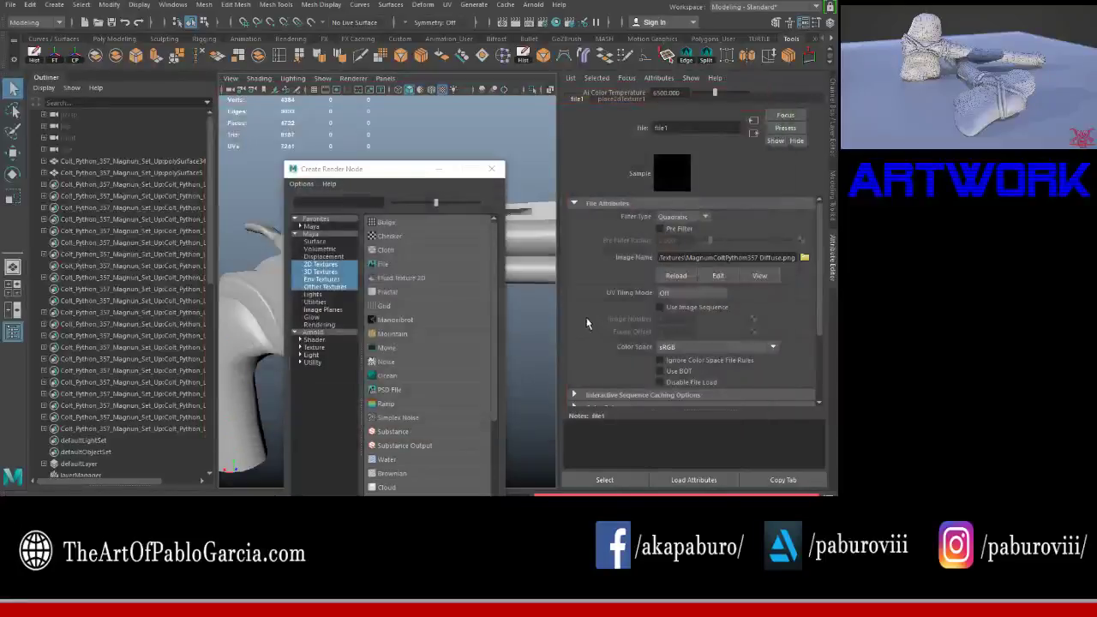
pyautogui.click(504, 168)
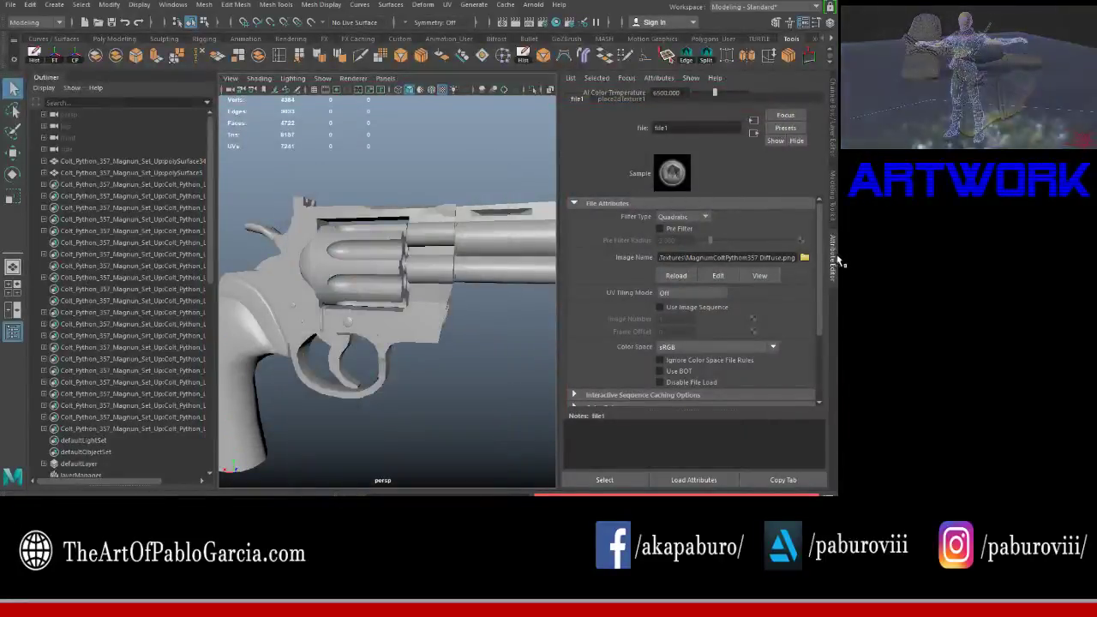
pyautogui.click(833, 257)
pyautogui.click(442, 90)
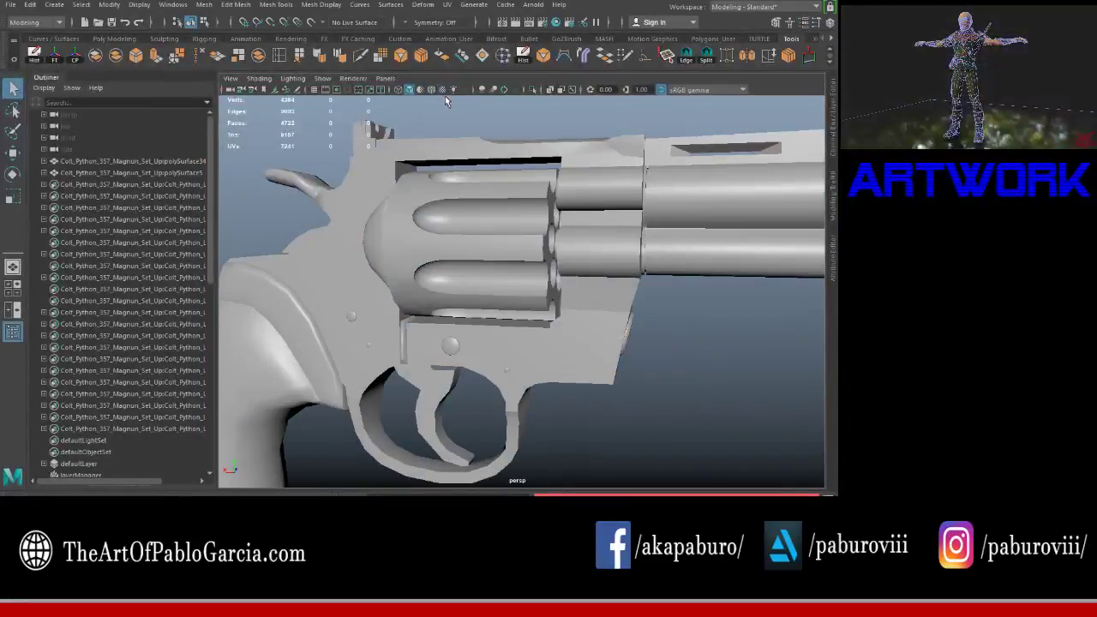
# Step: Select the revolver's frame and barrel mesh and show its Blinn material attributes
pyautogui.press('4')
pyautogui.press('5')
pyautogui.click(545, 197)
pyautogui.scroll(-3, 666, 227)
pyautogui.click(667, 227)
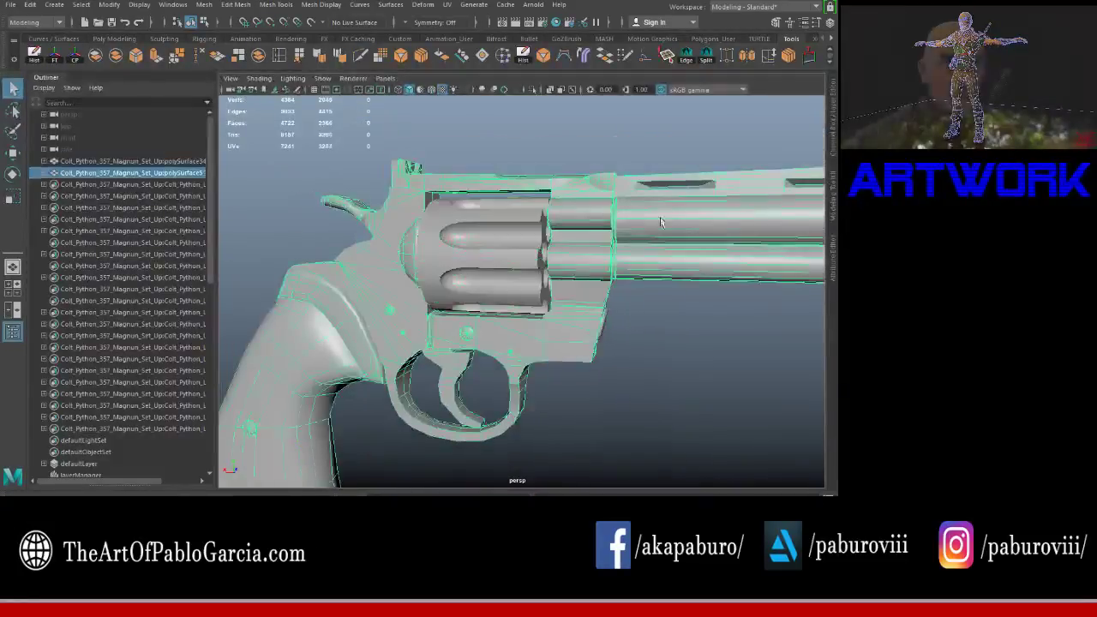
pyautogui.click(836, 202)
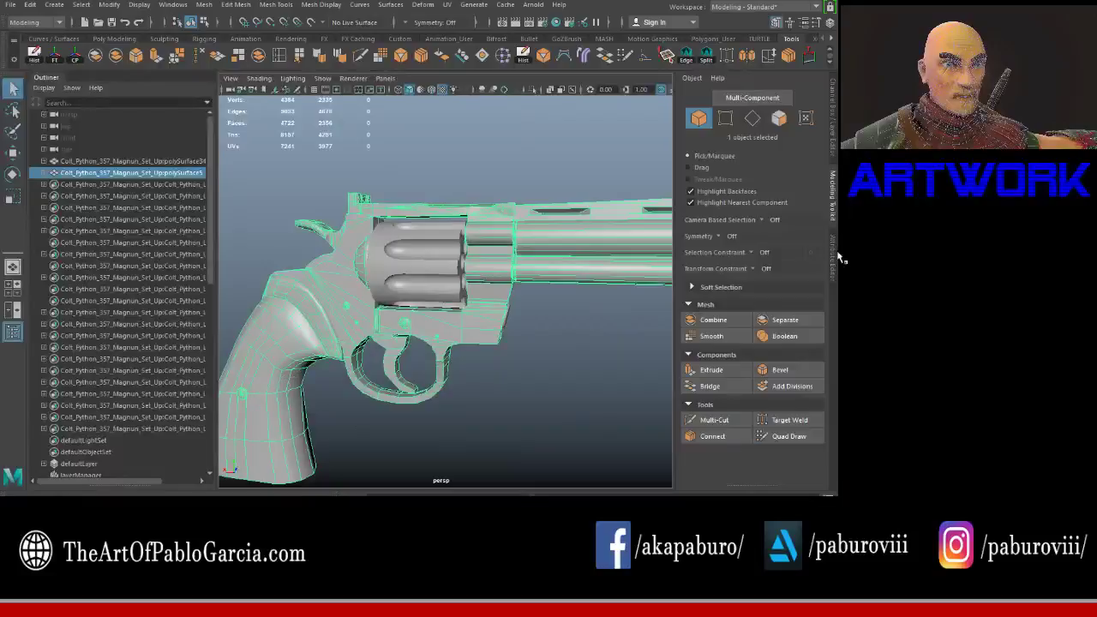
pyautogui.click(836, 249)
# Step: Connect a file texture using the Diffuse image to the Blinn material's colour
pyautogui.click(801, 230)
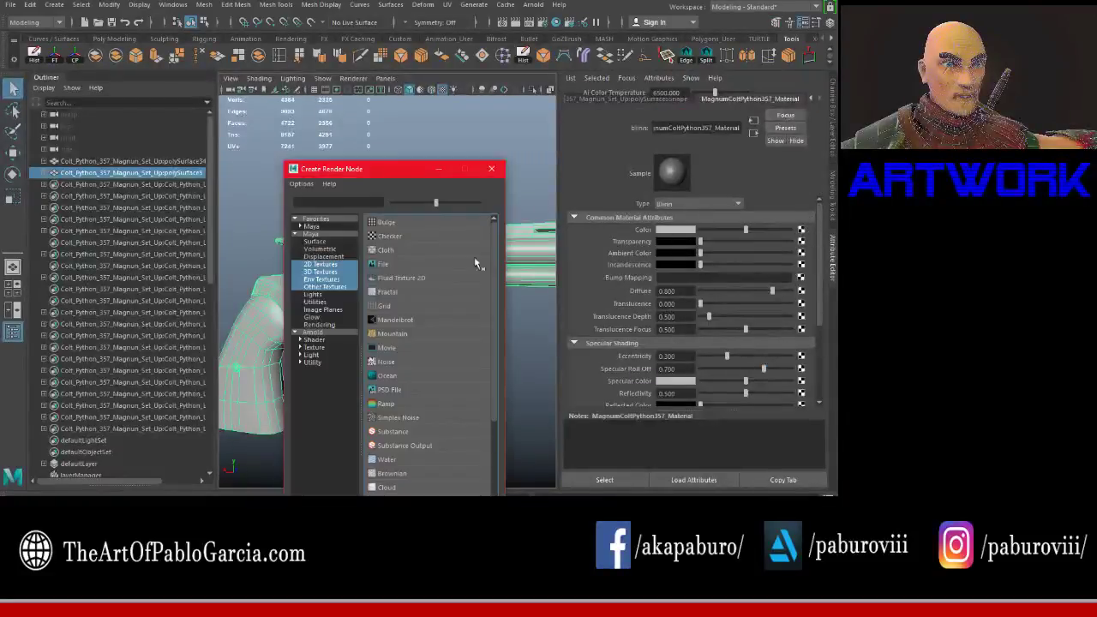
pyautogui.click(433, 276)
pyautogui.click(804, 257)
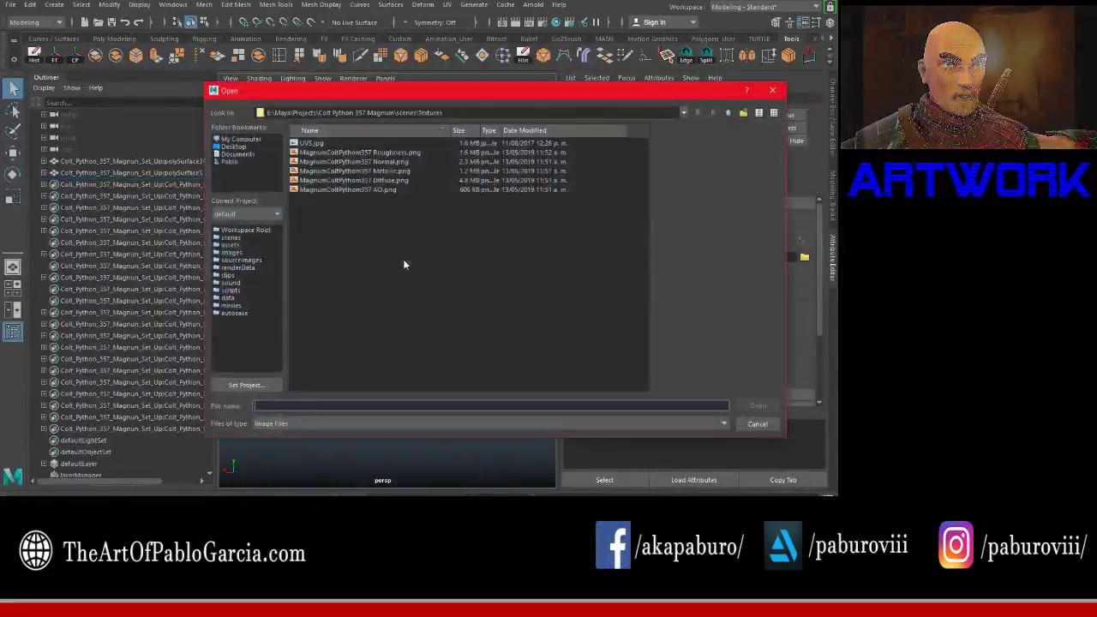
pyautogui.click(366, 180)
pyautogui.click(758, 406)
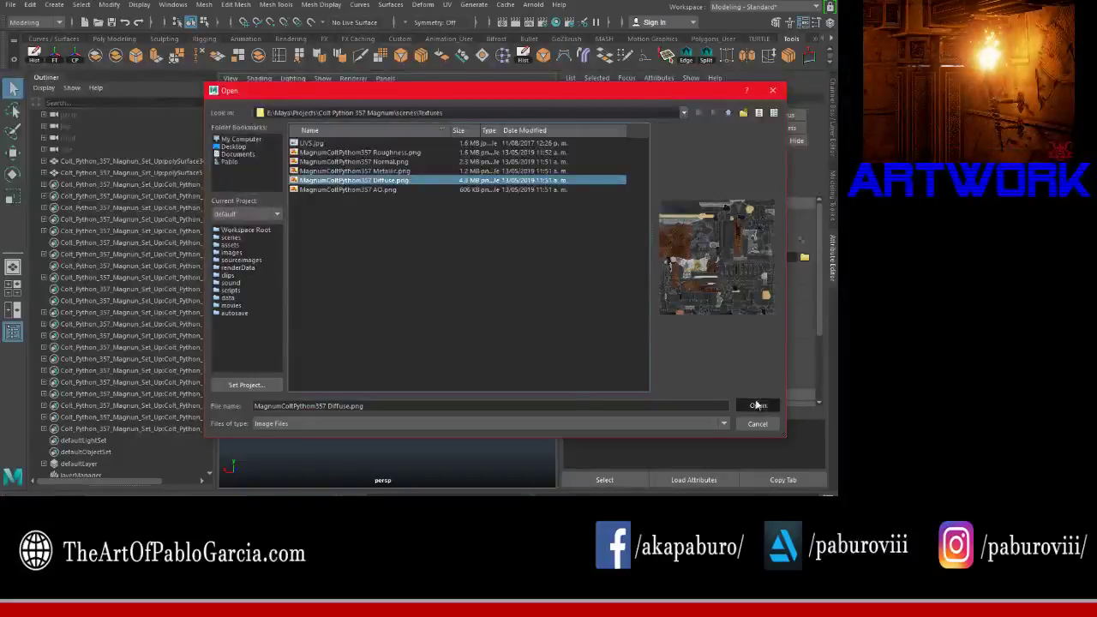
# Step: Hide the Attribute Editor, orbit and zoom to see the whole textured revolver, and select it in the Outliner
pyautogui.scroll(2, 450, 303)
pyautogui.click(833, 265)
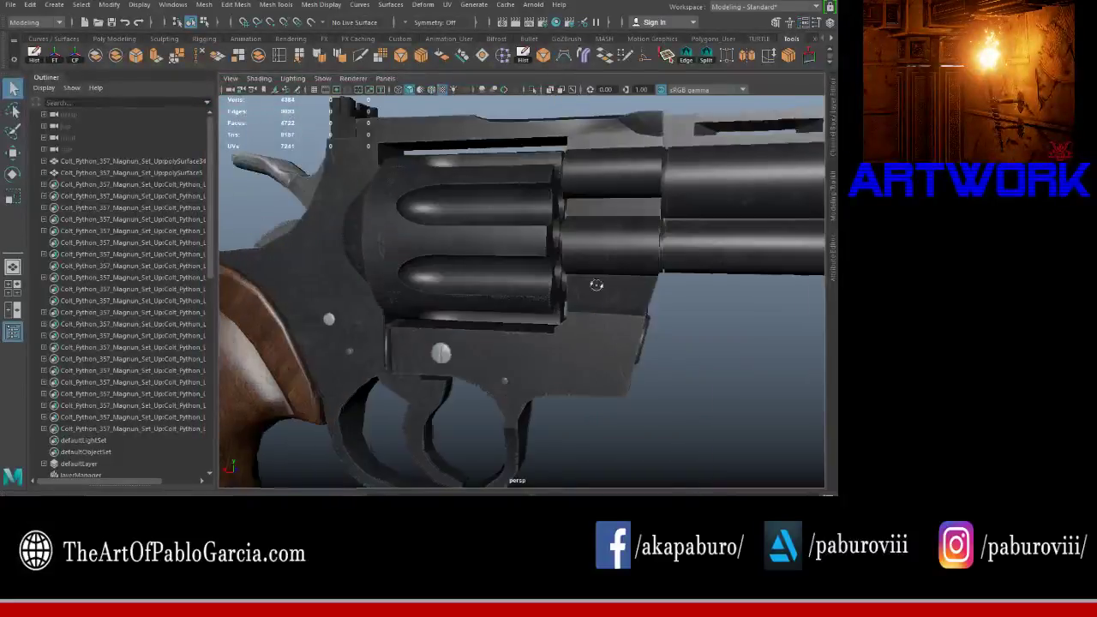
pyautogui.scroll(-3, 455, 278)
pyautogui.scroll(-2, 455, 278)
pyautogui.moveTo(455, 278)
pyautogui.keyDown('alt'); pyautogui.mouseDown()
pyautogui.moveTo(543, 287)
pyautogui.moveTo(480, 283)
pyautogui.mouseUp(); pyautogui.keyUp('alt')
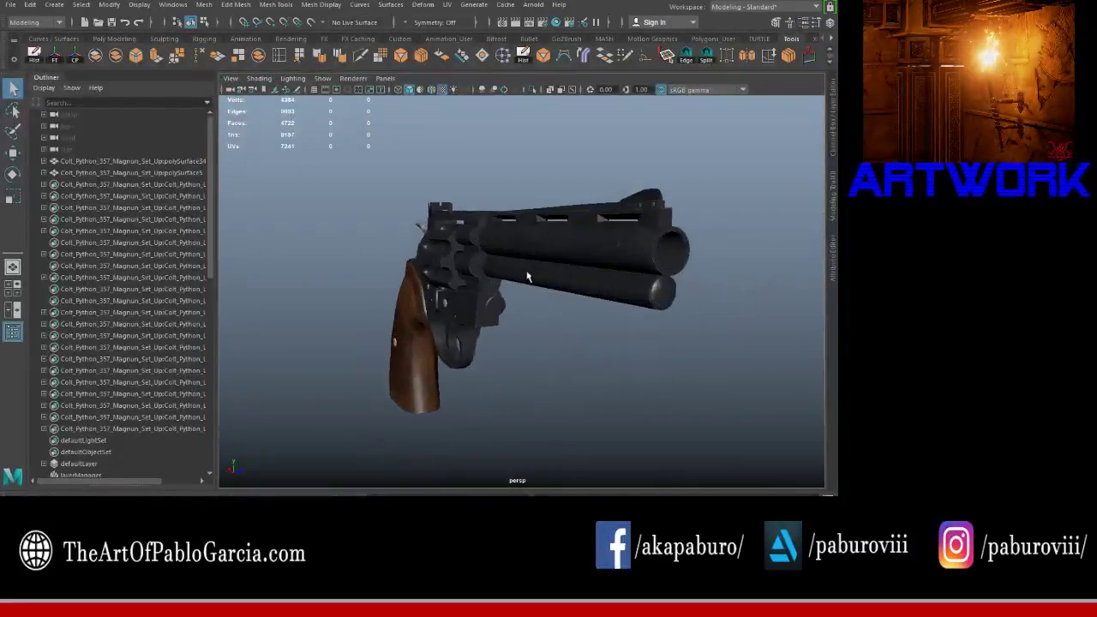
pyautogui.scroll(2, 340, 237)
pyautogui.click(137, 161)
pyautogui.click(171, 173)
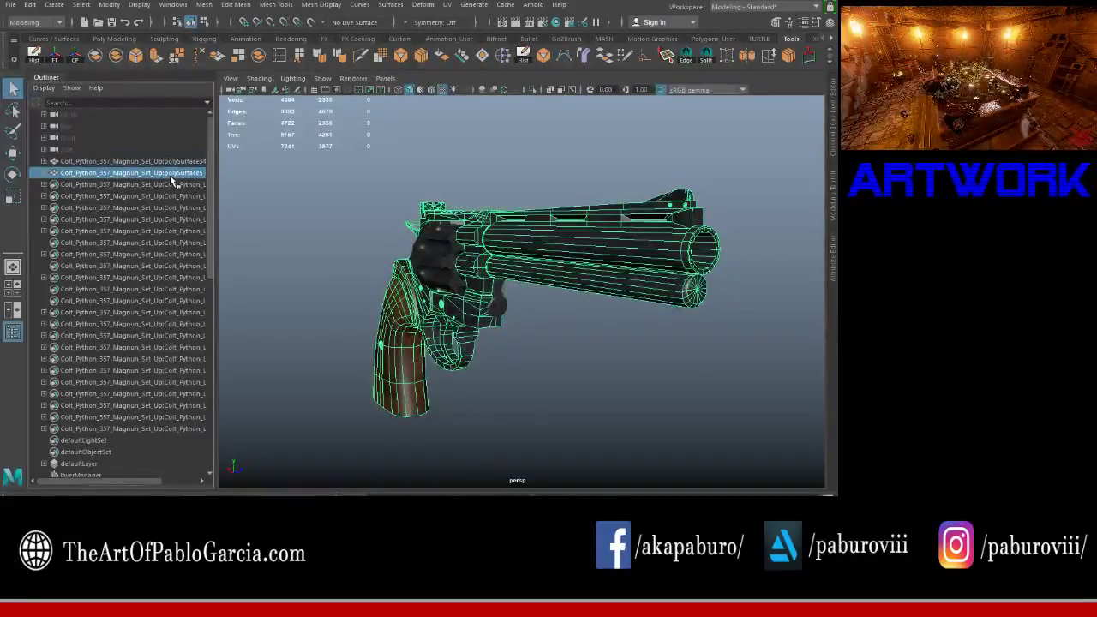
# Step: Frame polySurface34 and rename it MagnumColtPython357_Cylinder in the Outliner
pyautogui.click(170, 161)
pyautogui.press('f')
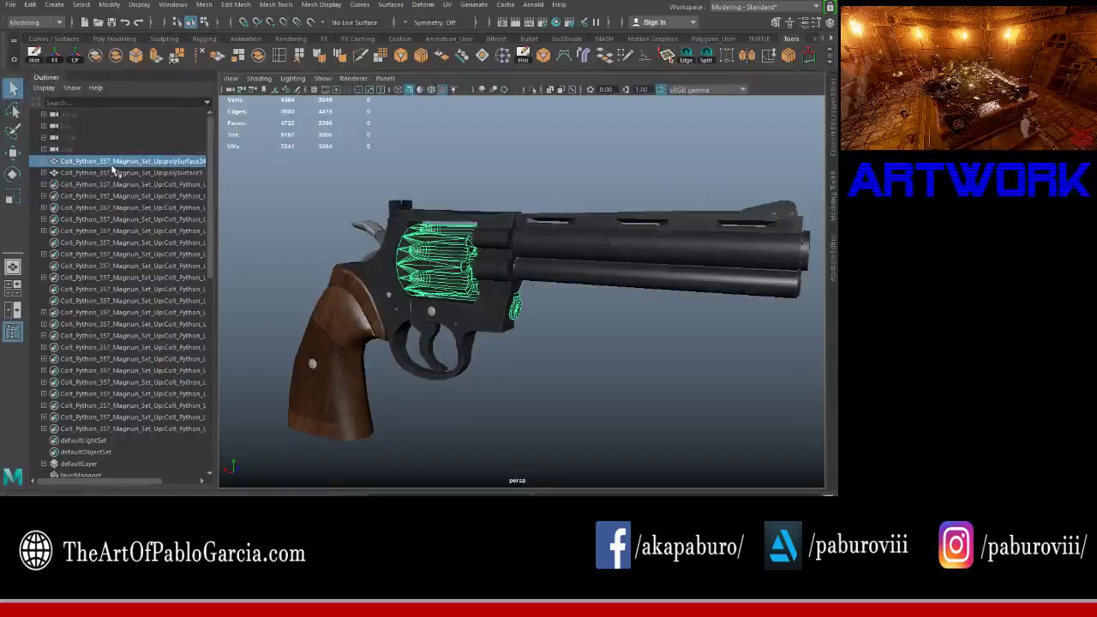
pyautogui.doubleClick(115, 162)
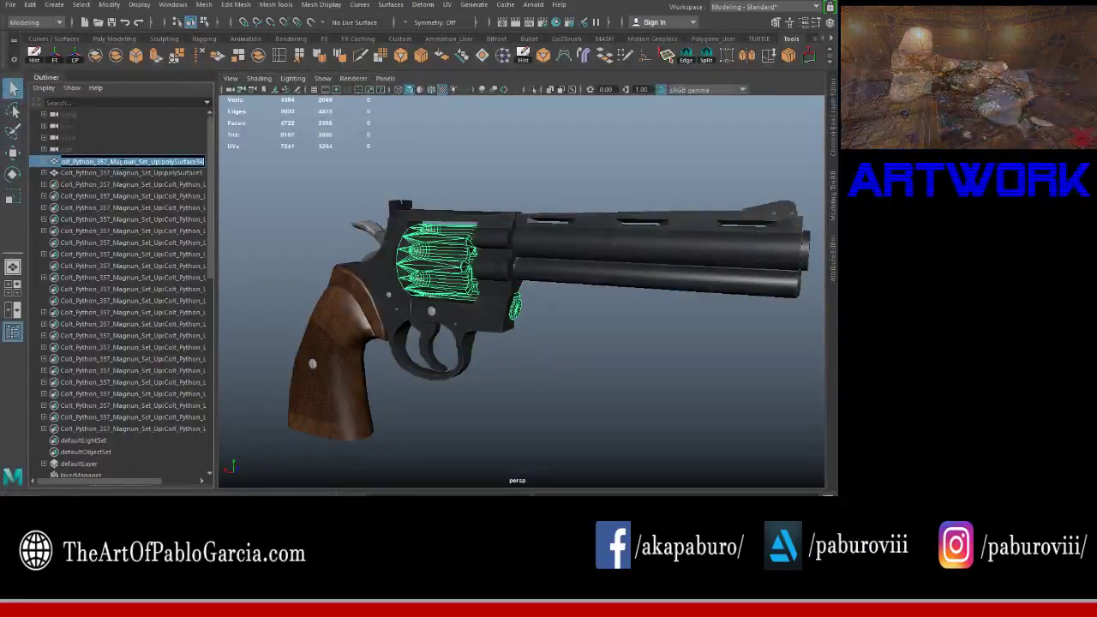
pyautogui.press('capslock')
pyautogui.write('MagnumColt')
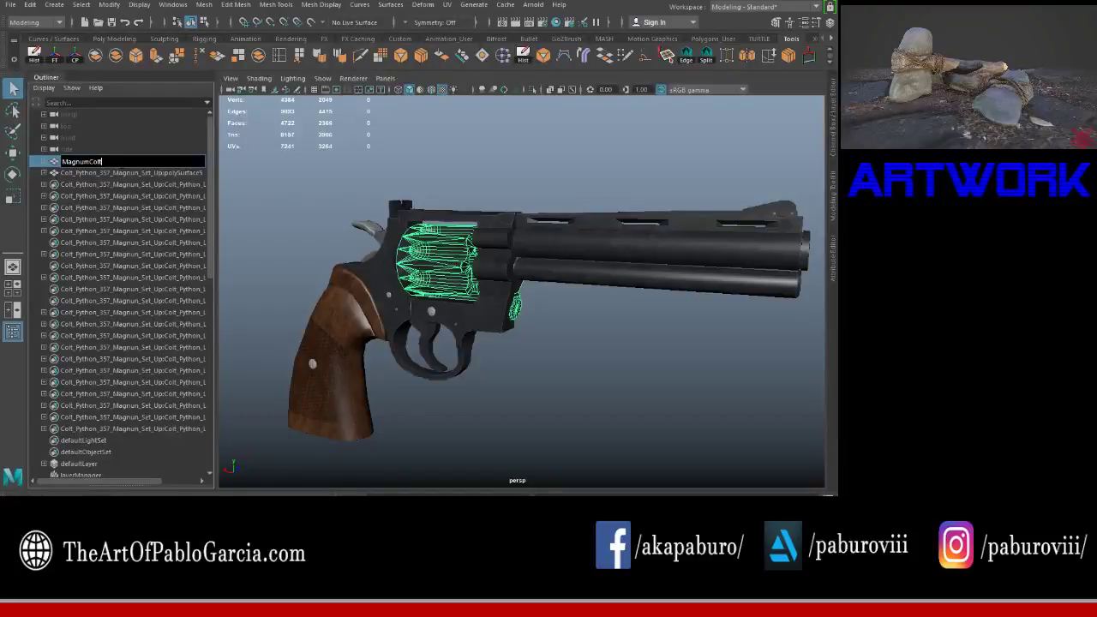
pyautogui.write('Pyth')
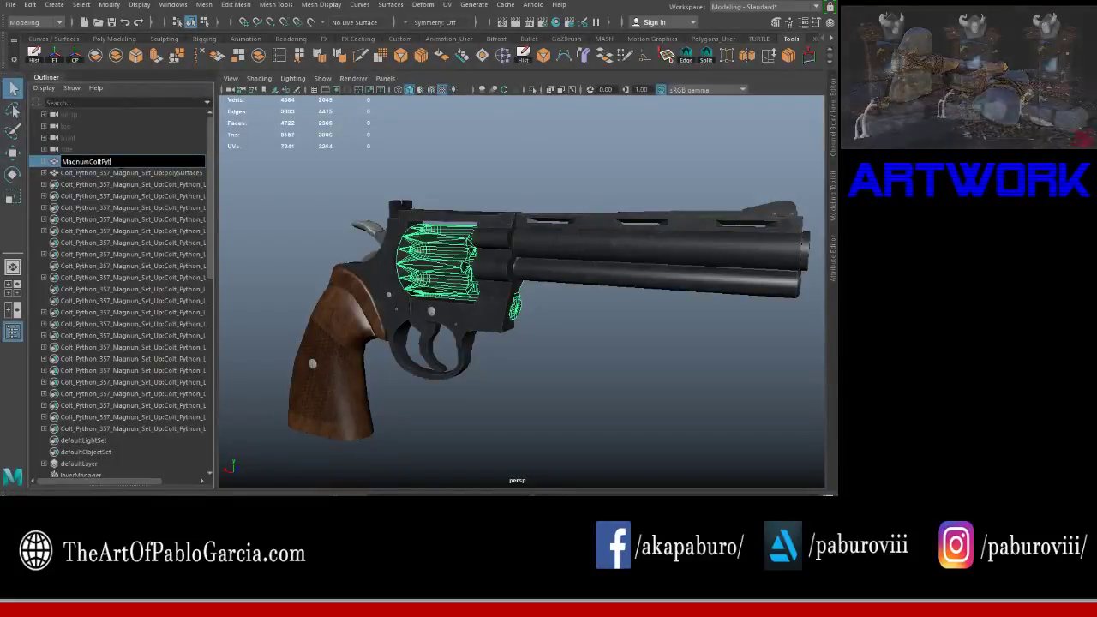
pyautogui.press('Return')
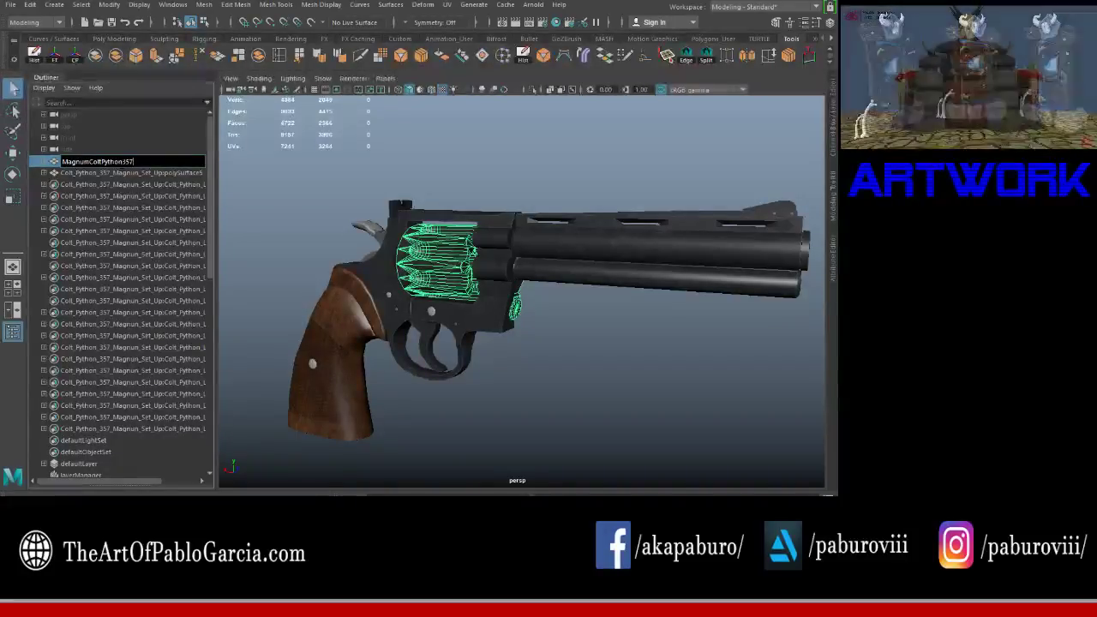
pyautogui.press('capslock')
pyautogui.write('Cylinde')
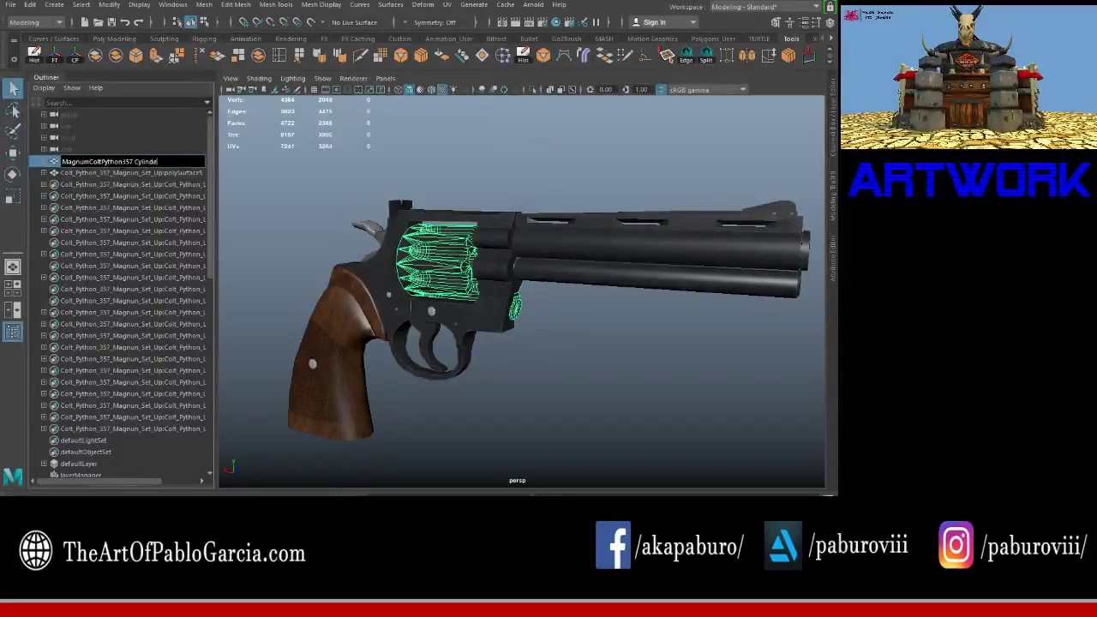
pyautogui.press('Return')
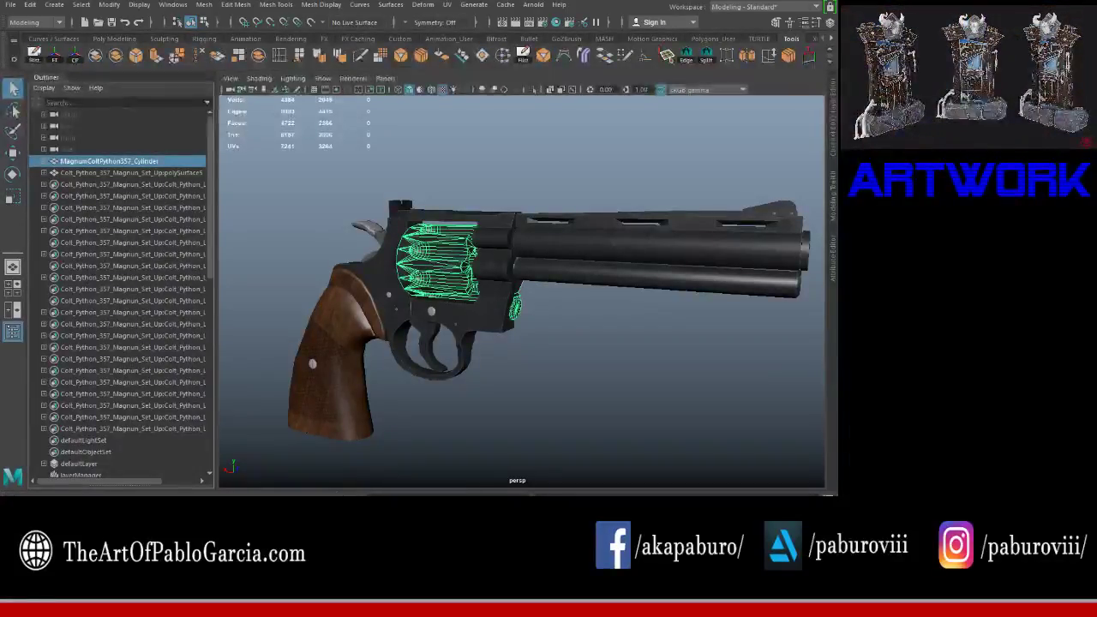
# Step: Rename the next Outliner object MagnumColtPython357_Frame, reusing the cylinder's base name
pyautogui.keyDown('alt'); pyautogui.moveTo(400, 271); pyautogui.dragTo(531, 261); pyautogui.keyUp('alt')
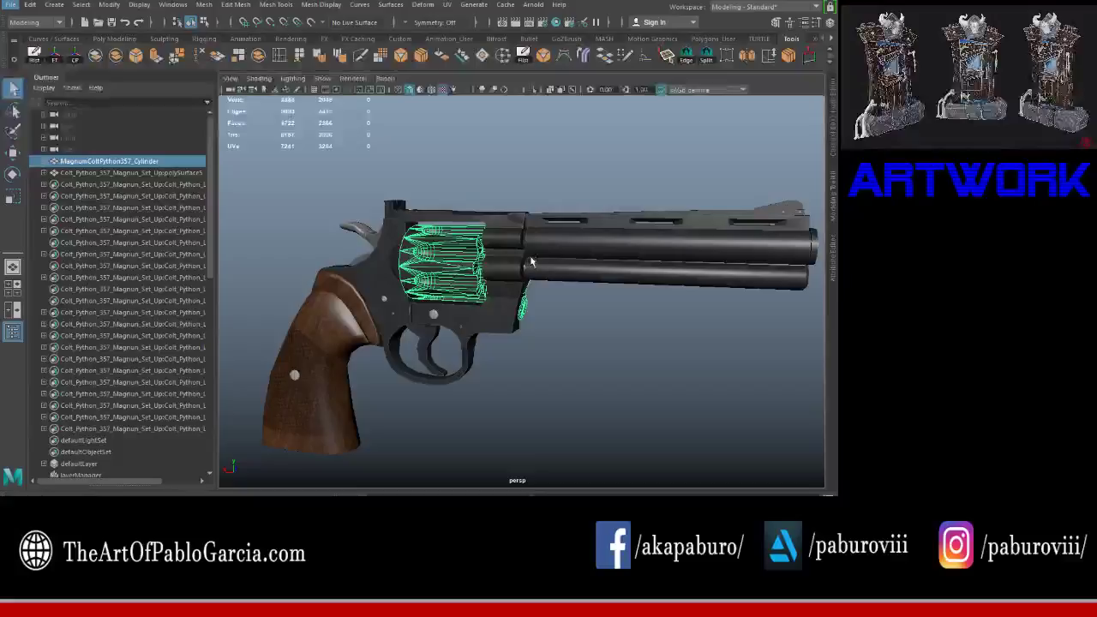
pyautogui.doubleClick(178, 163)
pyautogui.hotkey('ctrl', 'c')
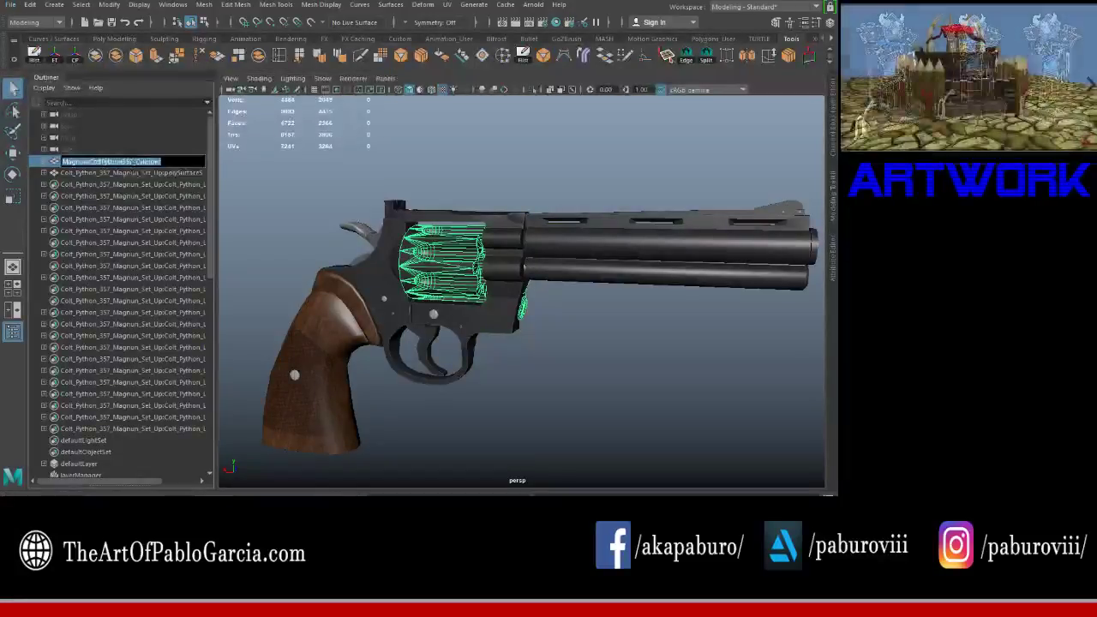
pyautogui.press('Tab')
pyautogui.hotkey('ctrl', 'v')
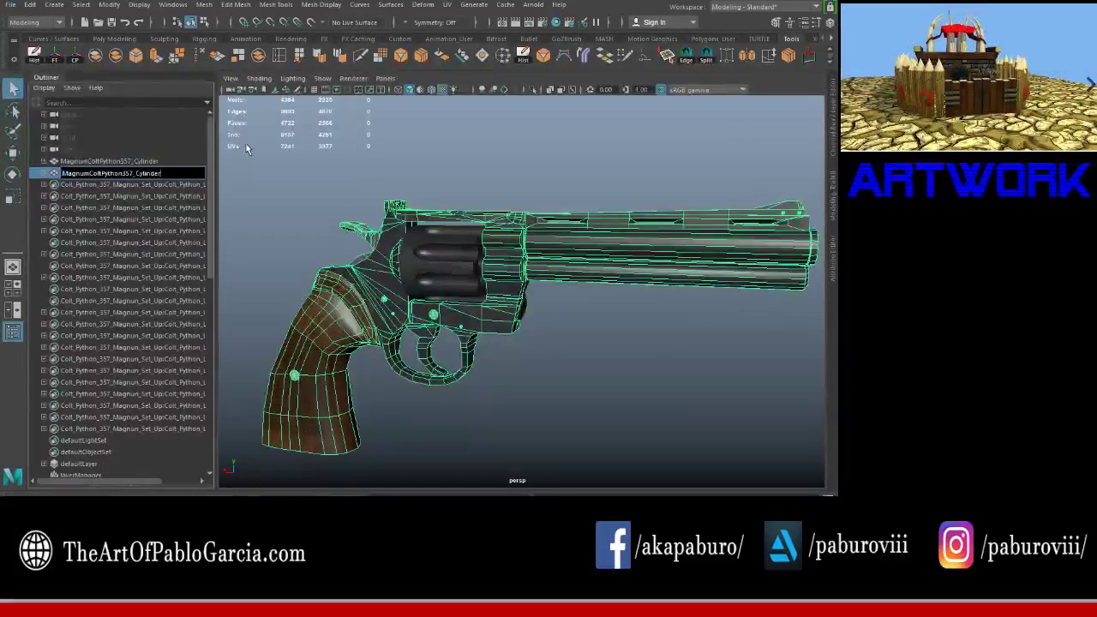
pyautogui.press('BackSpace')
pyautogui.press('BackSpace')
pyautogui.press('BackSpace')
pyautogui.press('BackSpace')
pyautogui.write('Frame')
pyautogui.press('Return')
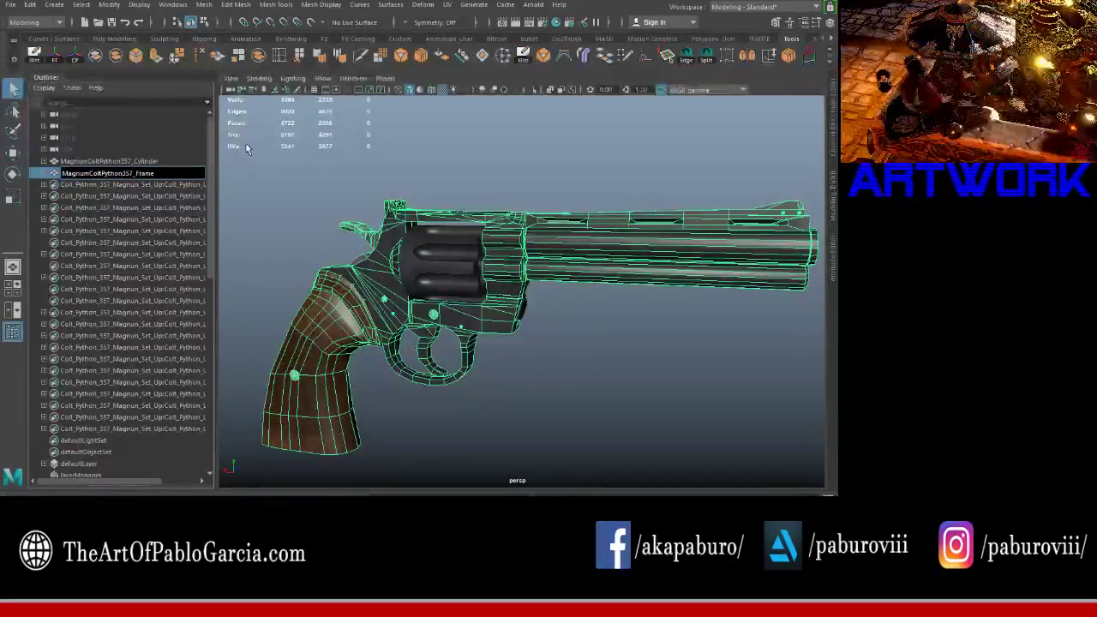
pyautogui.press('Return')
# Step: Zoom in on the trigger area and expand the MagnumColtPython357_Frame object to show its parts
pyautogui.scroll(2, 404, 263)
pyautogui.scroll(3, 405, 262)
pyautogui.moveTo(399, 218); pyautogui.dragTo(382, 276, button='right')
pyautogui.click(383, 276)
pyautogui.click(204, 4)
pyautogui.click(156, 58)
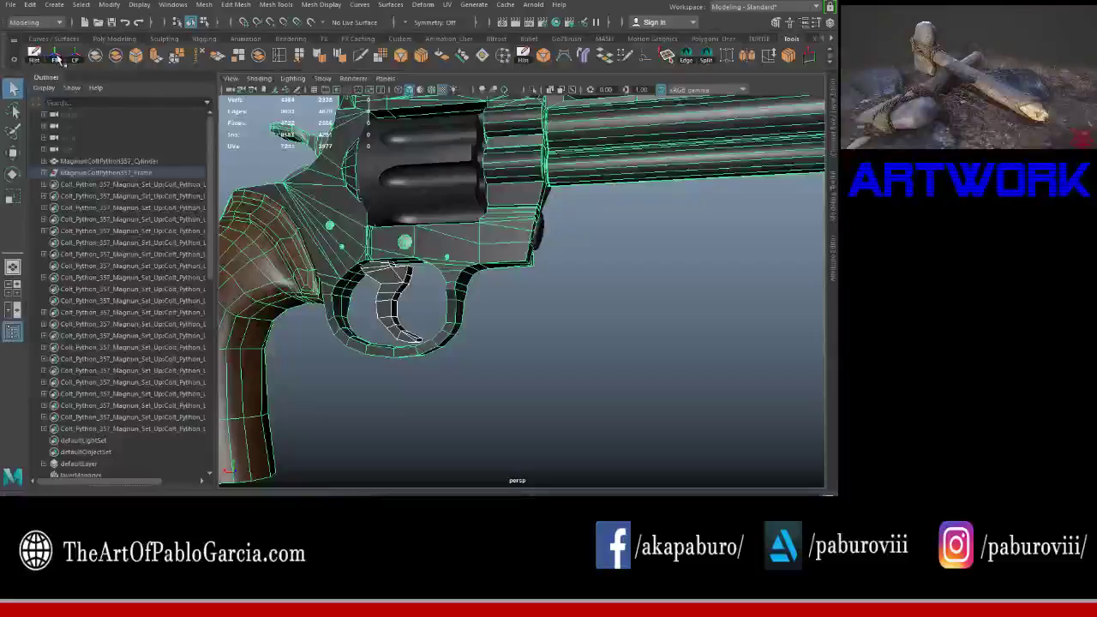
pyautogui.click(97, 175)
pyautogui.click(45, 173)
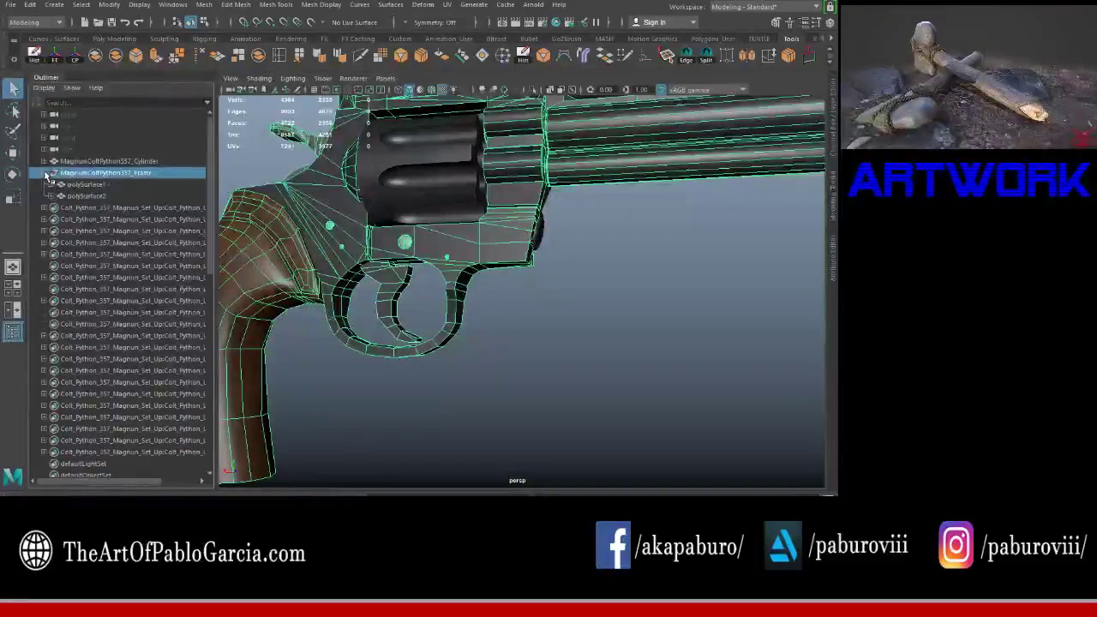
# Step: Move polySurface1 out of the frame group and rename it MagnumColtPython357_Trigger
pyautogui.click(89, 185)
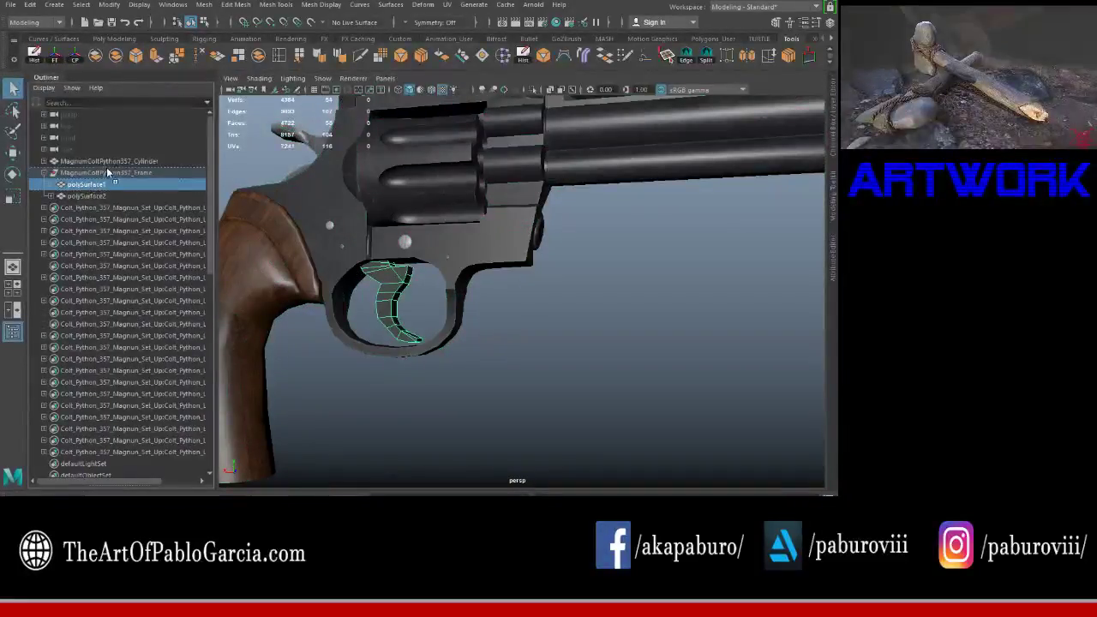
pyautogui.moveTo(90, 190); pyautogui.dragTo(90, 162, button='middle')
pyautogui.doubleClick(90, 174)
pyautogui.hotkey('ctrl', 'v')
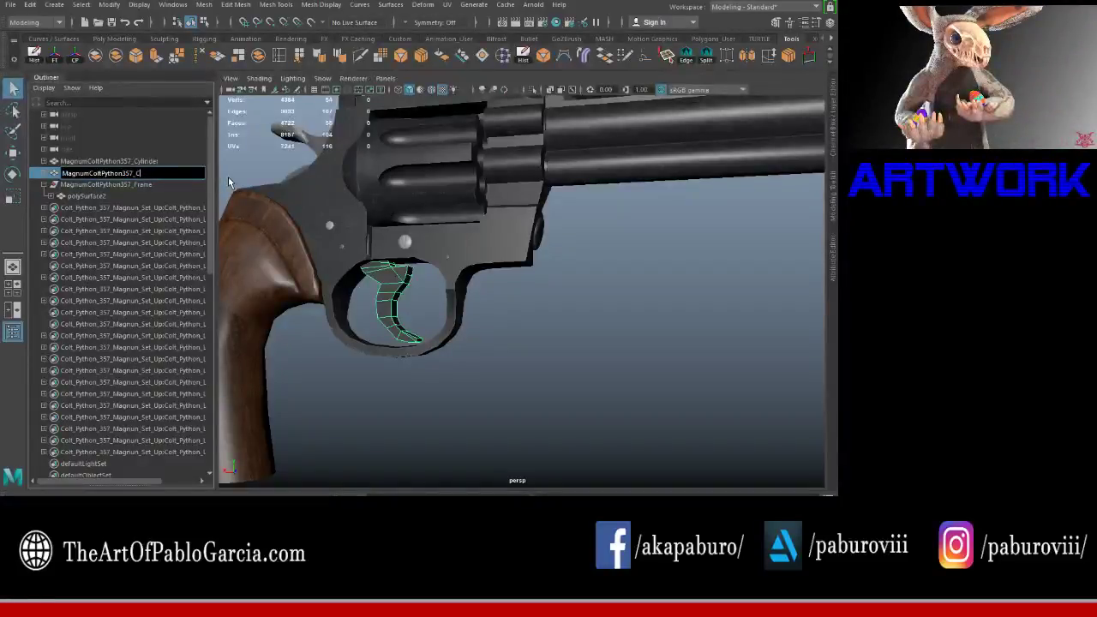
pyautogui.write('Trigger')
pyautogui.press('Return')
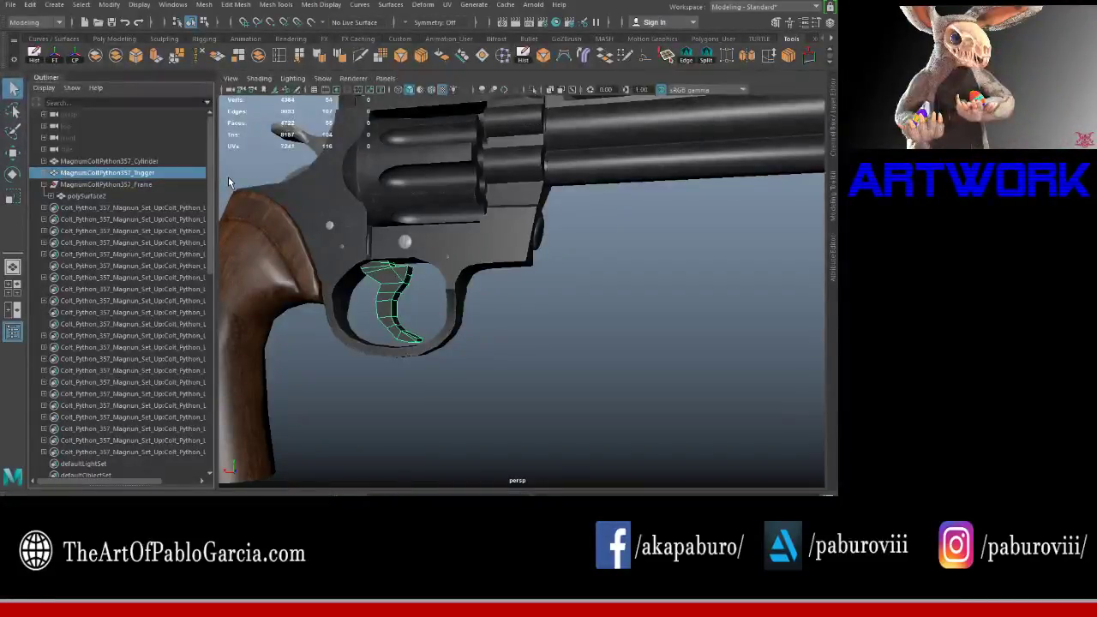
# Step: Rename the remaining frame mesh MagnumColtPython357_Frame1 and unparent it from its group
pyautogui.click(96, 185)
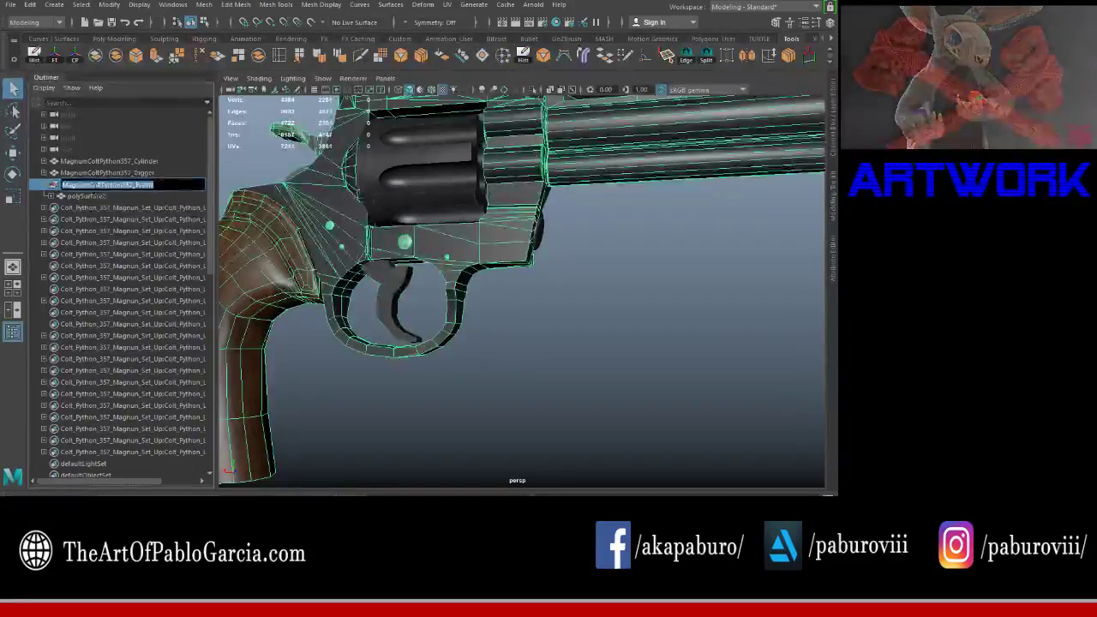
pyautogui.doubleClick(86, 196)
pyautogui.write('MagnumColtPython357_Frame')
pyautogui.press('Return')
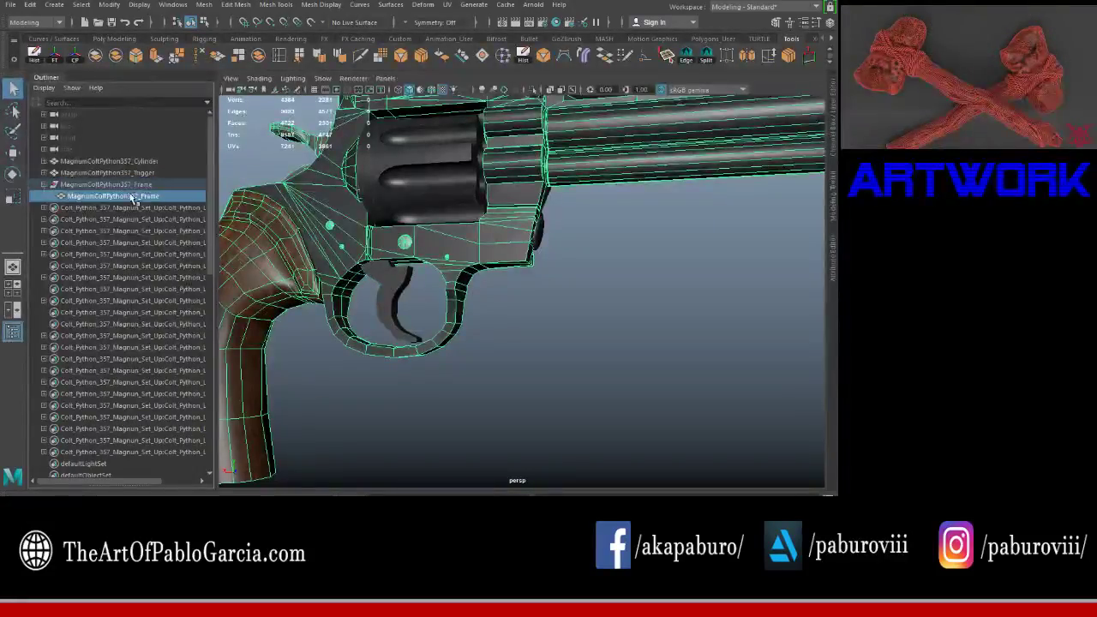
pyautogui.moveTo(104, 197); pyautogui.dragTo(101, 197, button='middle')
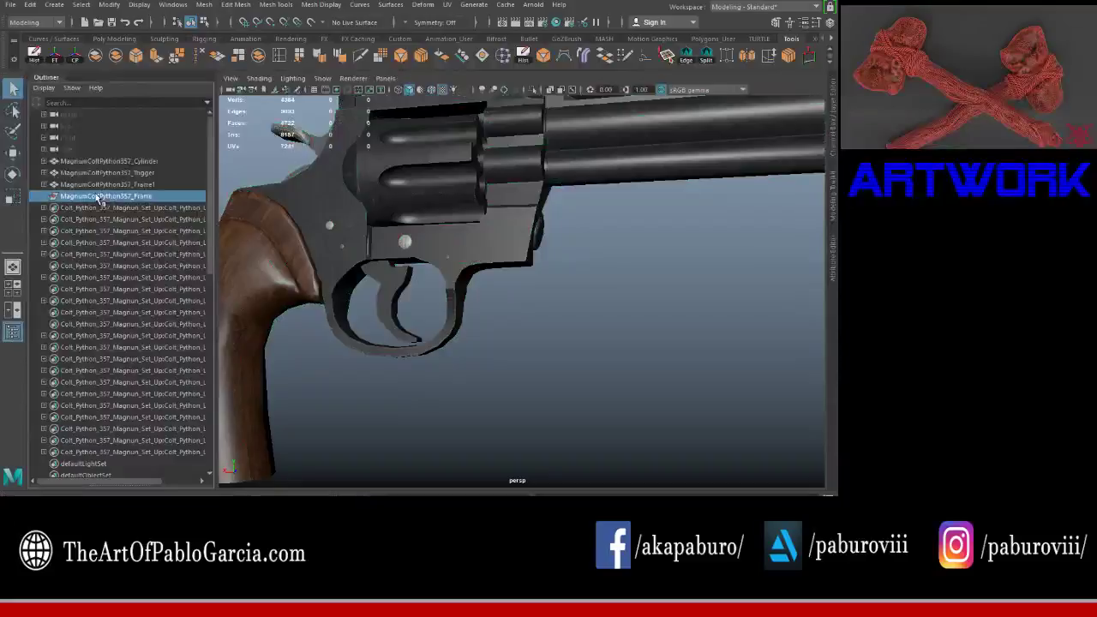
pyautogui.click(281, 230)
pyautogui.press('a')
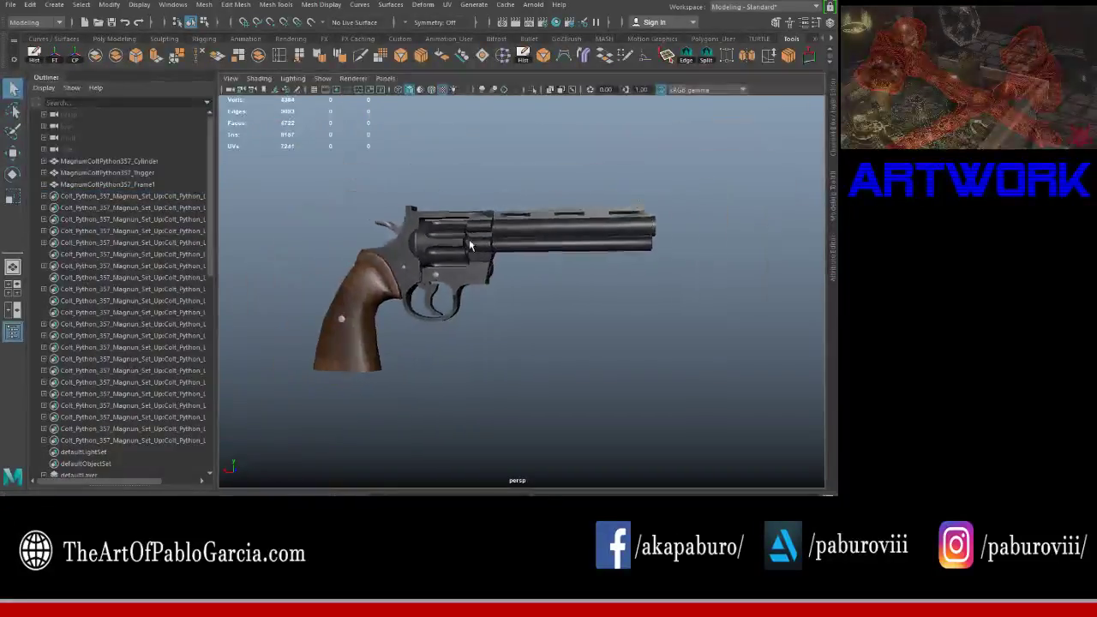
pyautogui.click(160, 197)
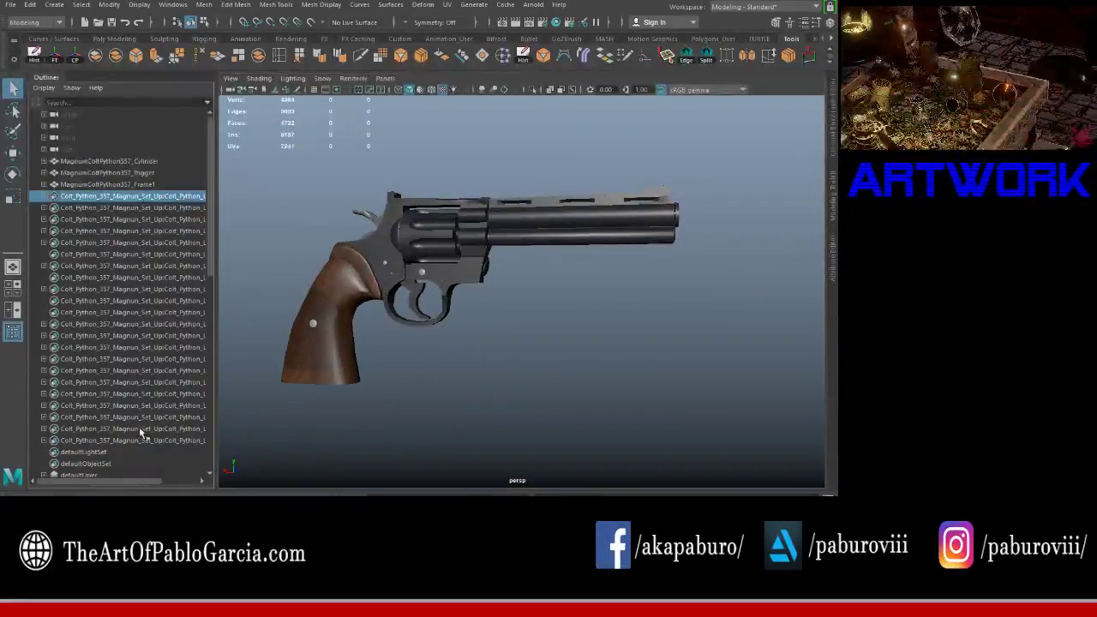
# Step: Delete the leftover Colt_Python objects, orbit to inspect the revolver, then continue in Photoshop
pyautogui.keyDown('shift'); pyautogui.click(141, 440); pyautogui.keyUp('shift')
pyautogui.press('Delete')
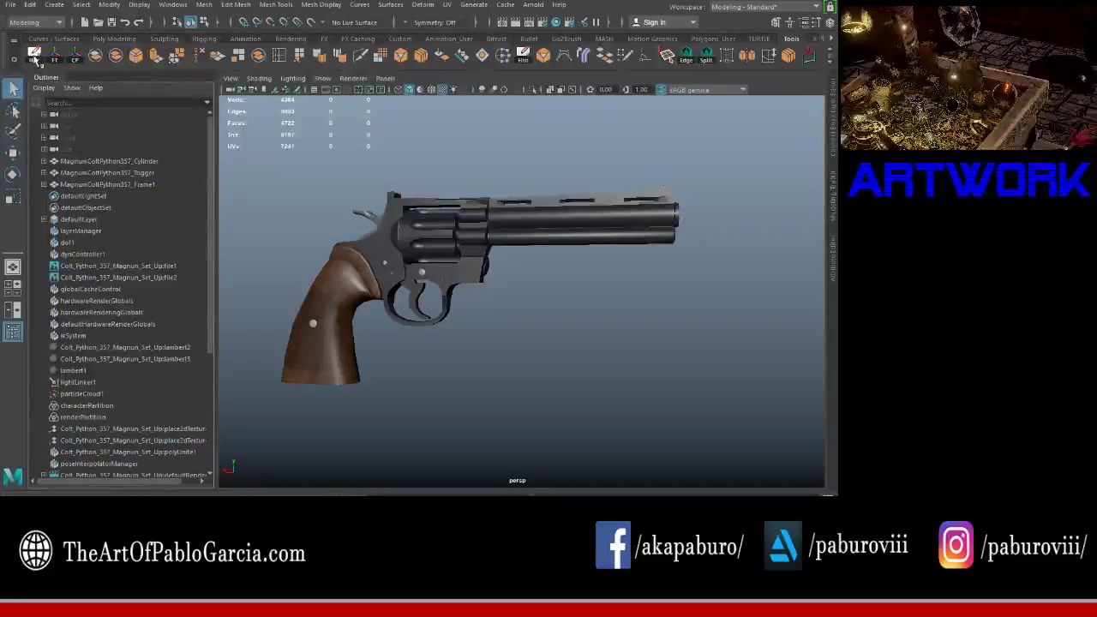
pyautogui.keyDown('alt'); pyautogui.moveTo(480, 257); pyautogui.dragTo(549, 227); pyautogui.keyUp('alt')
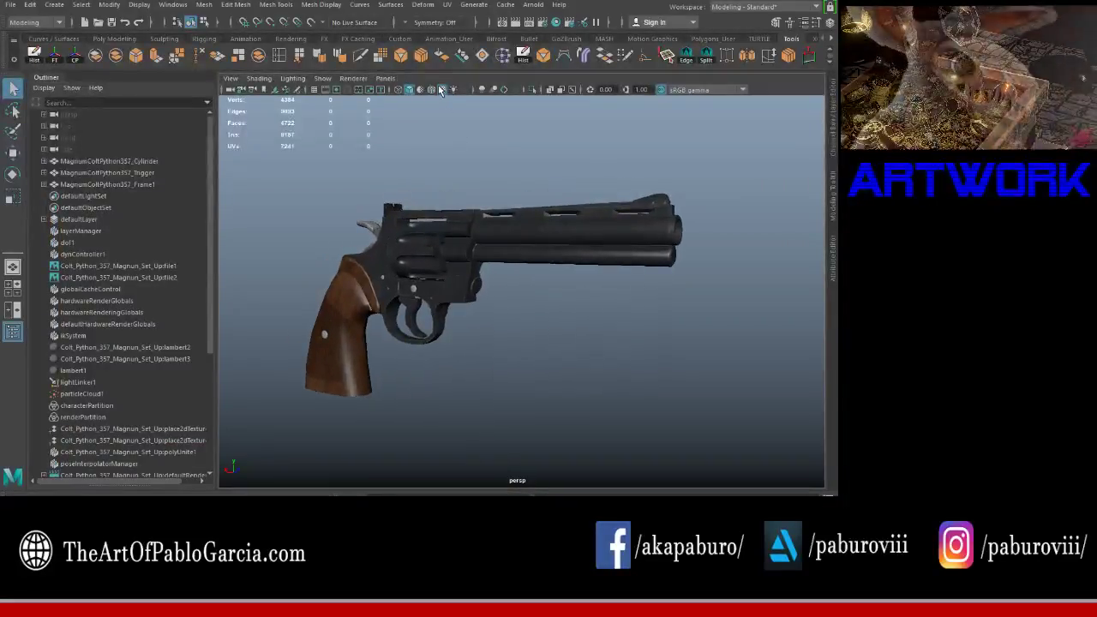
pyautogui.moveTo(480, 257)
pyautogui.keyDown('alt'); pyautogui.mouseDown()
pyautogui.moveTo(642, 215)
pyautogui.moveTo(435, 231)
pyautogui.mouseUp(); pyautogui.keyUp('alt')
pyautogui.scroll(5, 532, 249)
pyautogui.scroll(-5, 529, 251)
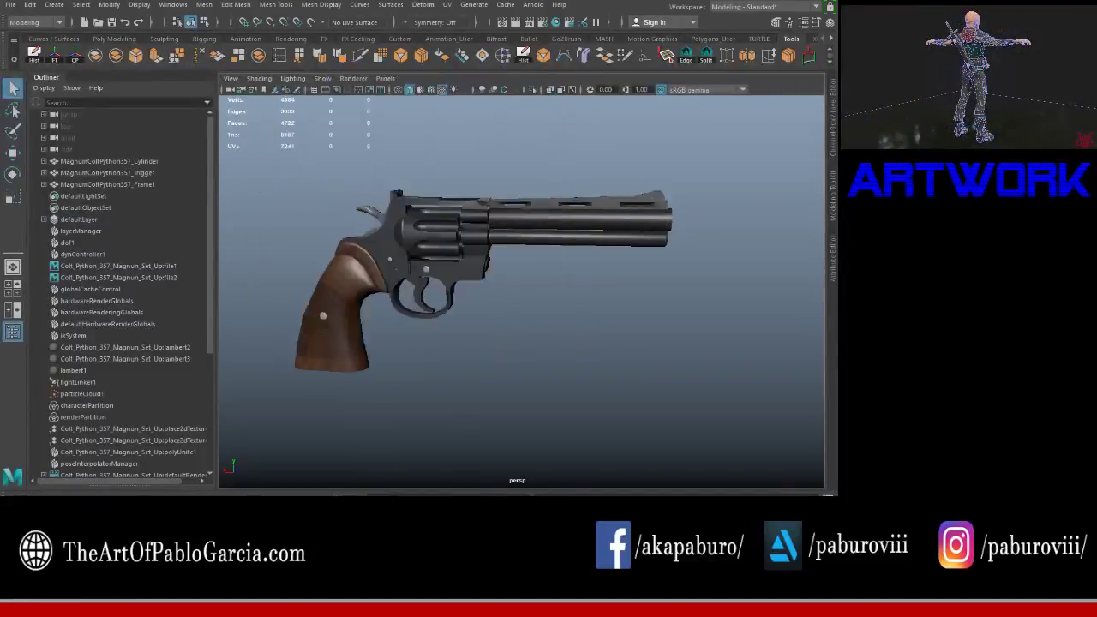
pyautogui.press('r')
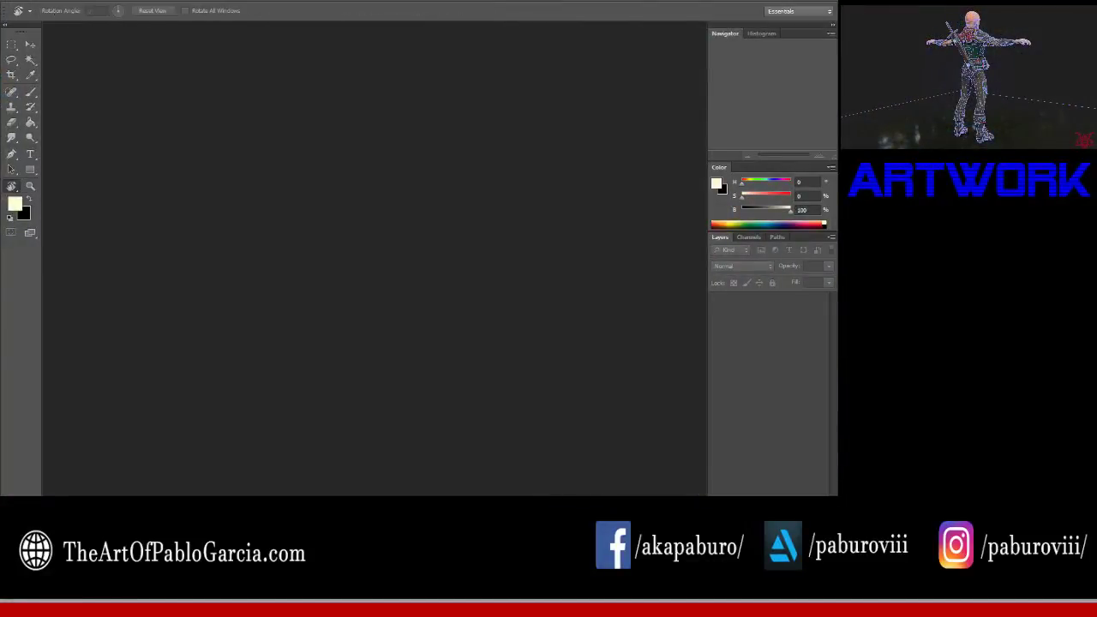
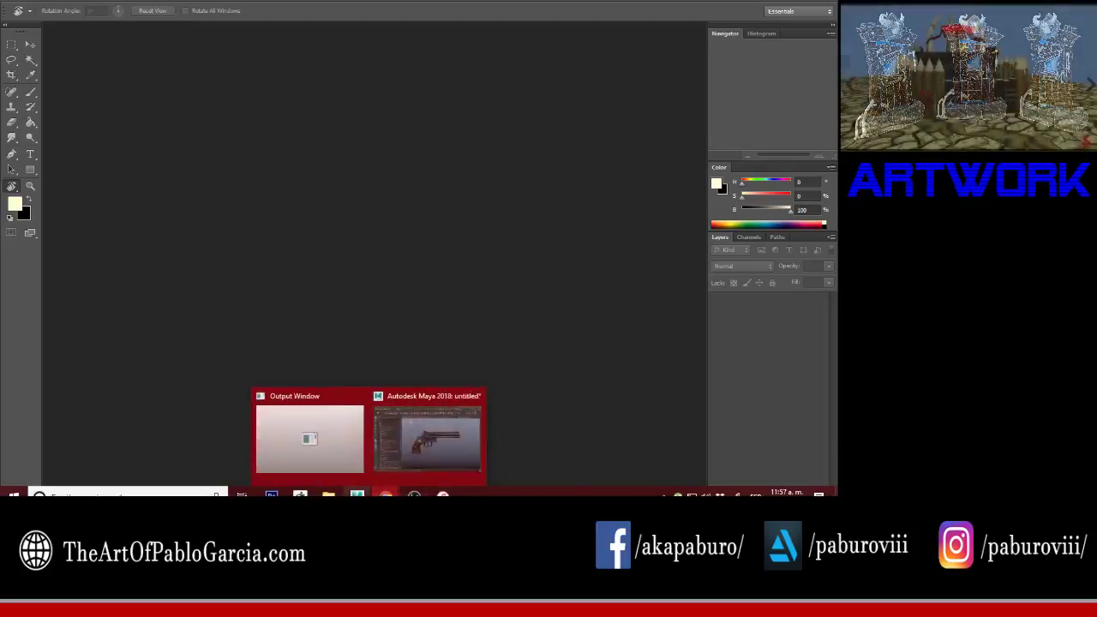
# Step: Switch from Photoshop back to the Maya scene with the textured revolver
pyautogui.click(383, 471)
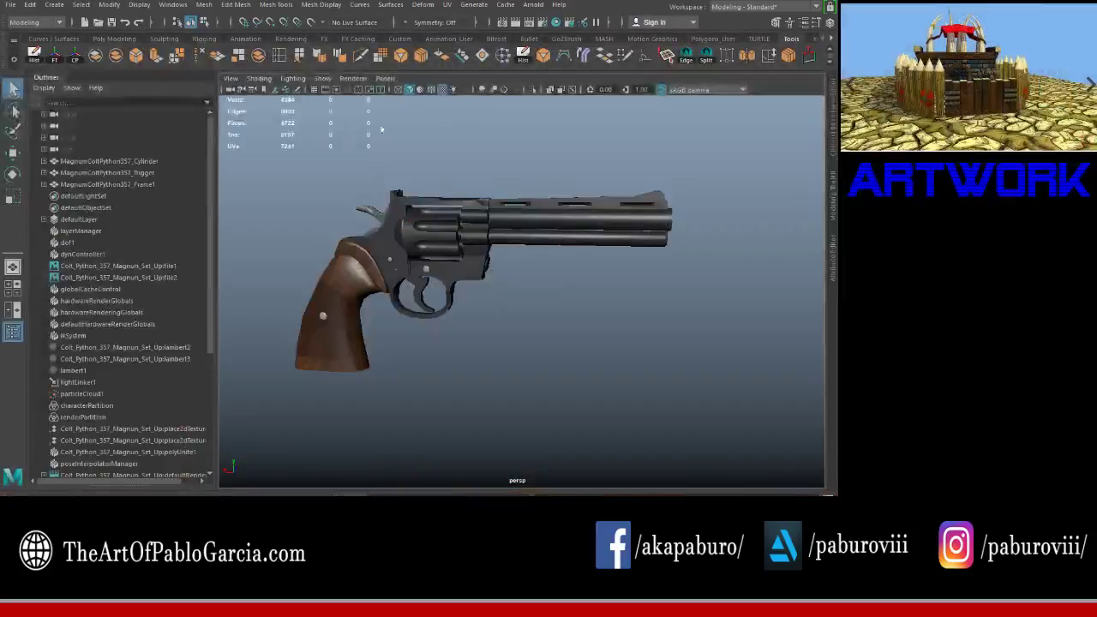
# Step: Hide textures, overlay the wireframe on shaded, and frame all revolver parts
pyautogui.click(442, 89)
pyautogui.press('f')
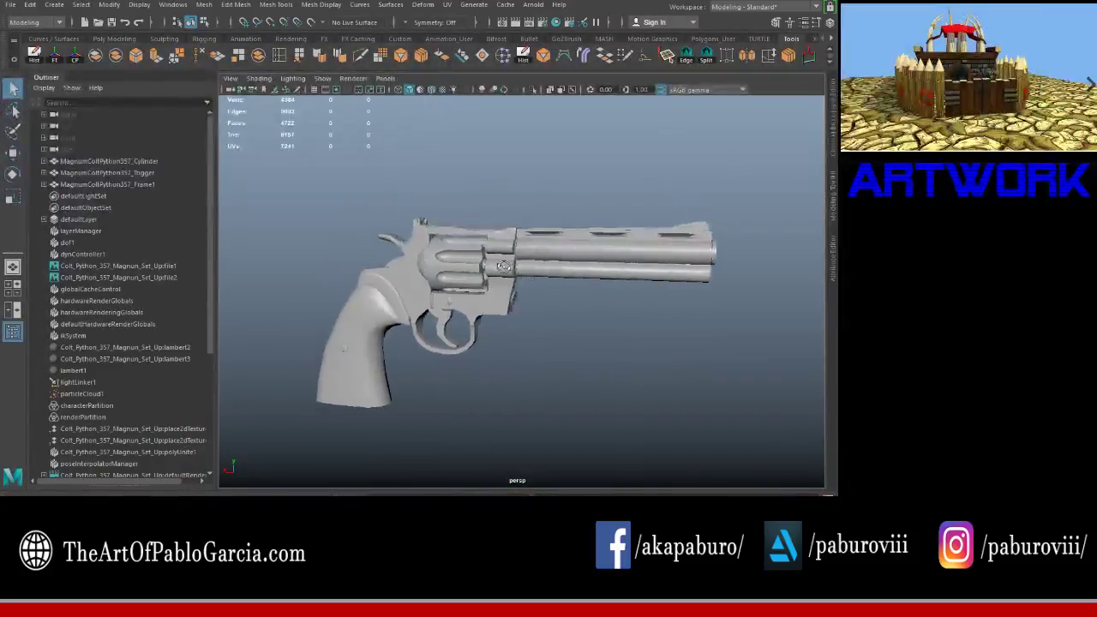
pyautogui.click(420, 90)
pyautogui.keyDown('alt'); pyautogui.moveTo(600, 291); pyautogui.dragTo(512, 285); pyautogui.keyUp('alt')
pyautogui.click(141, 161)
pyautogui.keyDown('shift'); pyautogui.click(137, 183); pyautogui.keyUp('shift')
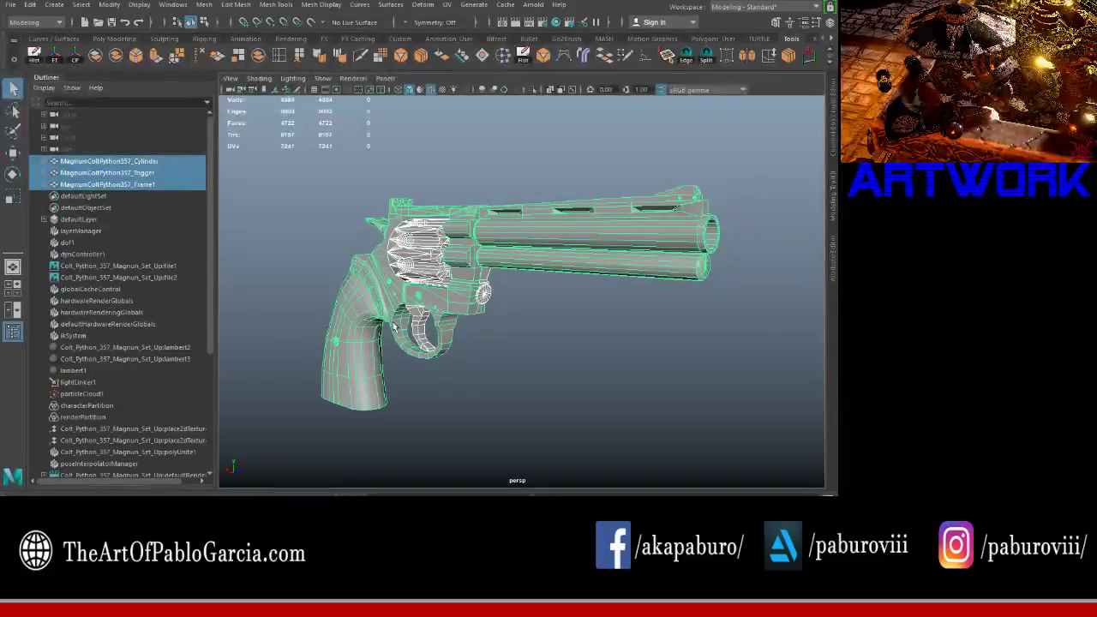
pyautogui.press('f')
# Step: Select the trigger and view it in the four-view layout with a wireframe front view
pyautogui.click(444, 328)
pyautogui.scroll(-2, 586, 335)
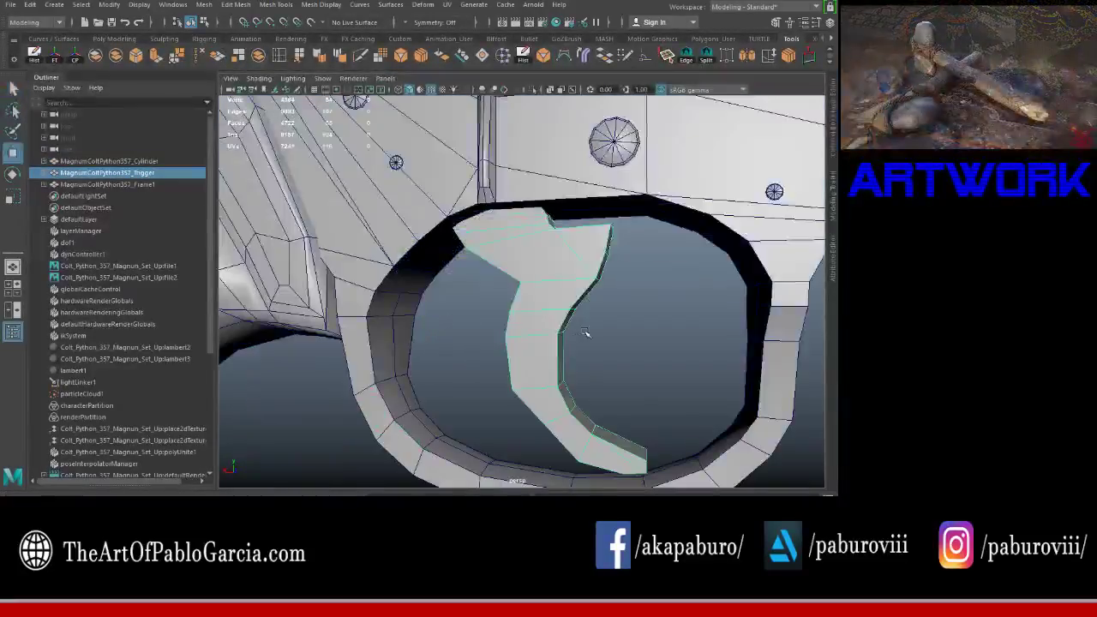
pyautogui.scroll(-5, 586, 335)
pyautogui.press('space')
pyautogui.press('space')
pyautogui.scroll(-2, 463, 373)
pyautogui.scroll(-2, 485, 364)
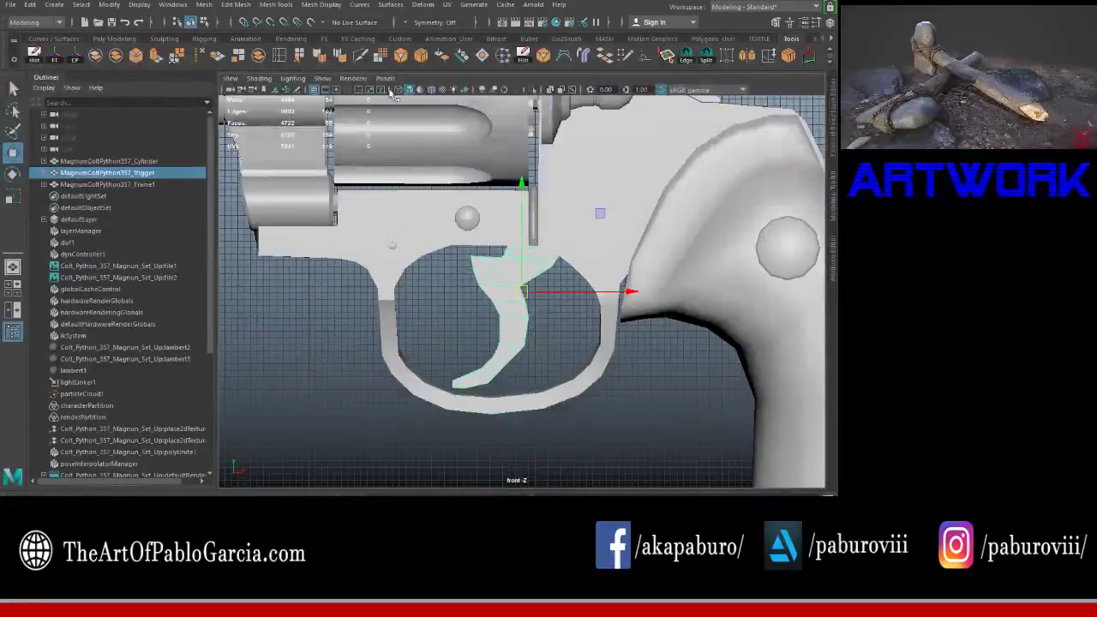
pyautogui.click(393, 91)
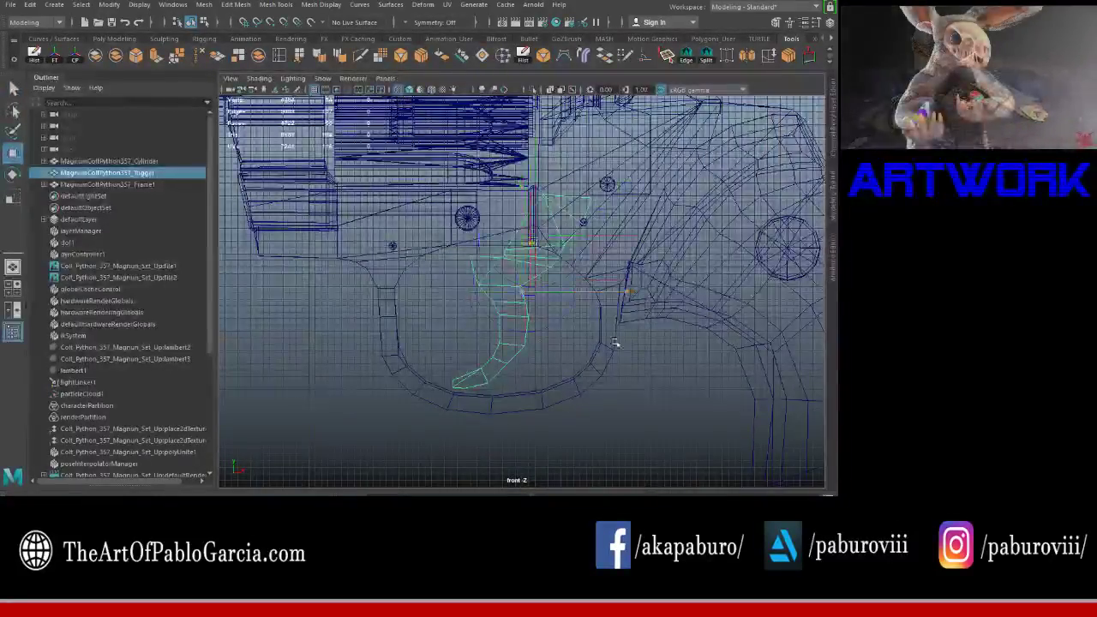
# Step: Check the trigger's pivot, then return to a single perspective view and select the cylinder
pyautogui.press('w')
pyautogui.scroll(-3, 621, 330)
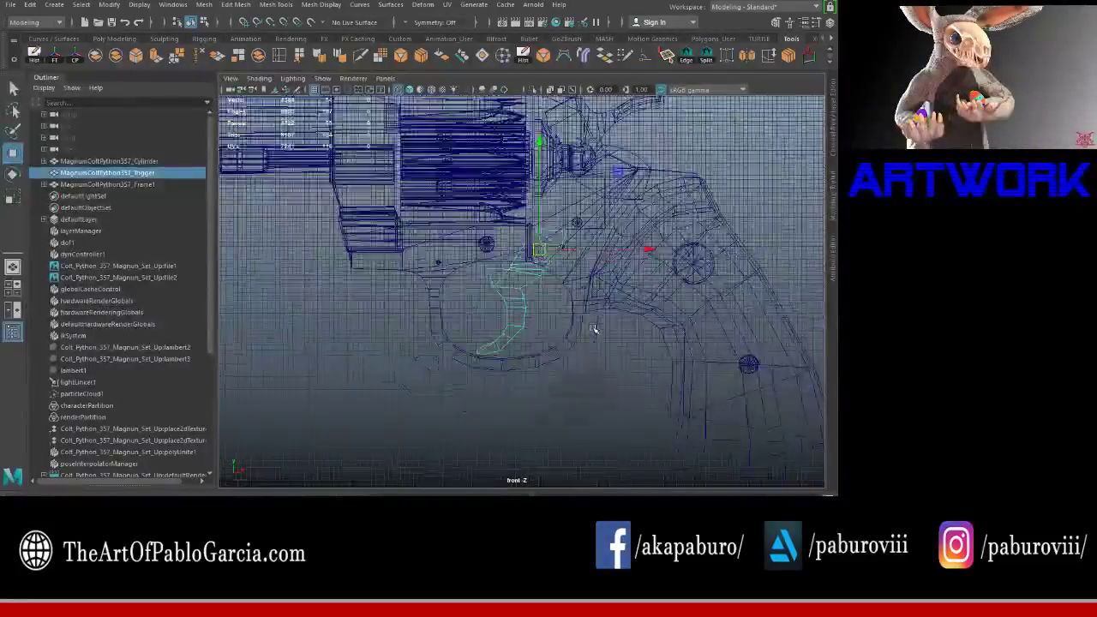
pyautogui.press('space')
pyautogui.press('space')
pyautogui.scroll(-5, 521, 291)
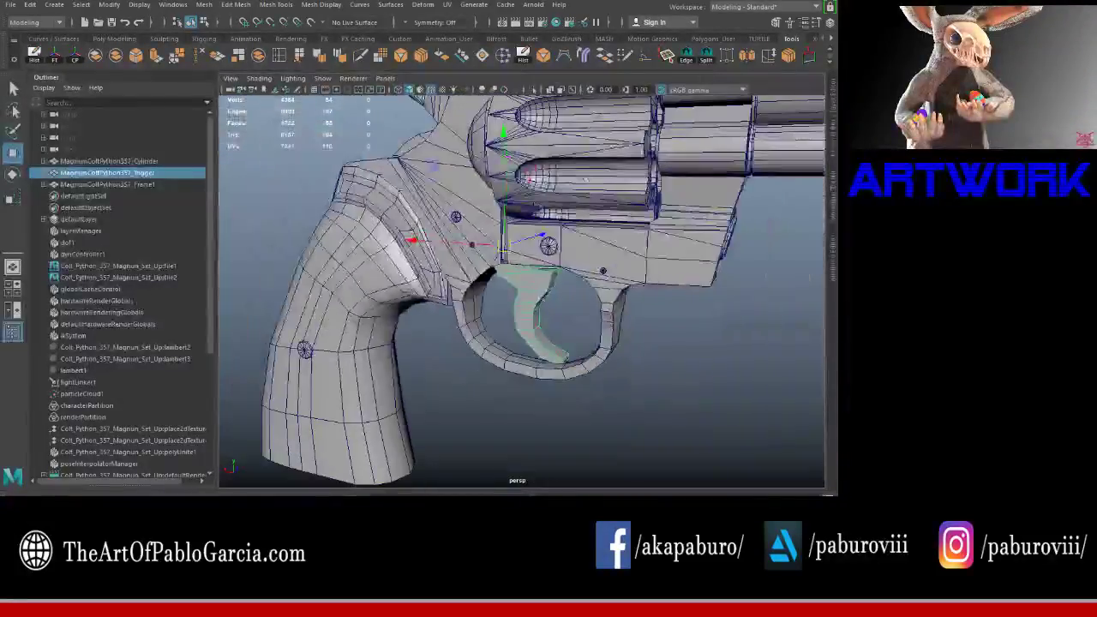
pyautogui.click(109, 161)
pyautogui.keyDown('alt'); pyautogui.moveTo(514, 292); pyautogui.dragTo(600, 283); pyautogui.keyUp('alt')
# Step: Orbit around the cylinder to see its chambers head-on and from below
pyautogui.keyDown('alt'); pyautogui.moveTo(564, 177); pyautogui.dragTo(557, 174); pyautogui.keyUp('alt')
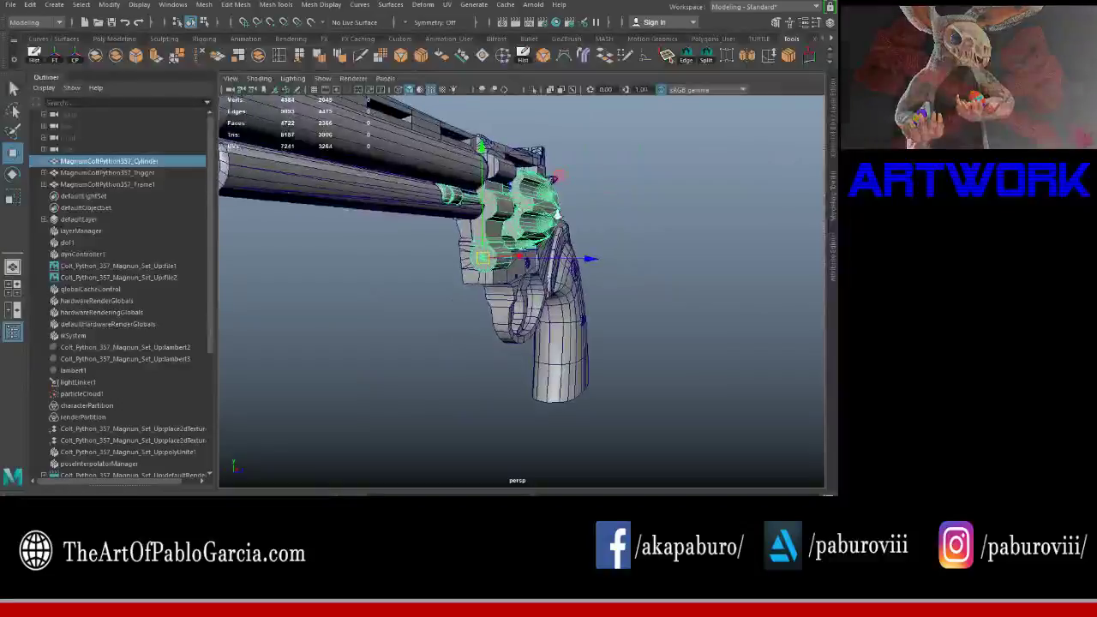
pyautogui.press('e')
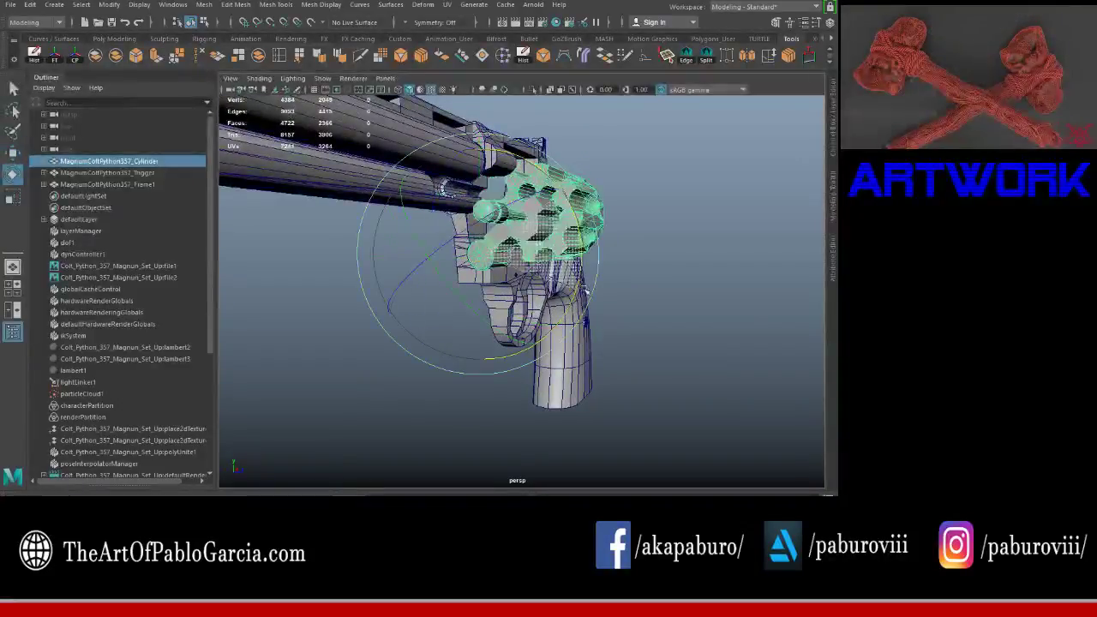
pyautogui.keyDown('alt'); pyautogui.moveTo(589, 328); pyautogui.dragTo(689, 260); pyautogui.keyUp('alt')
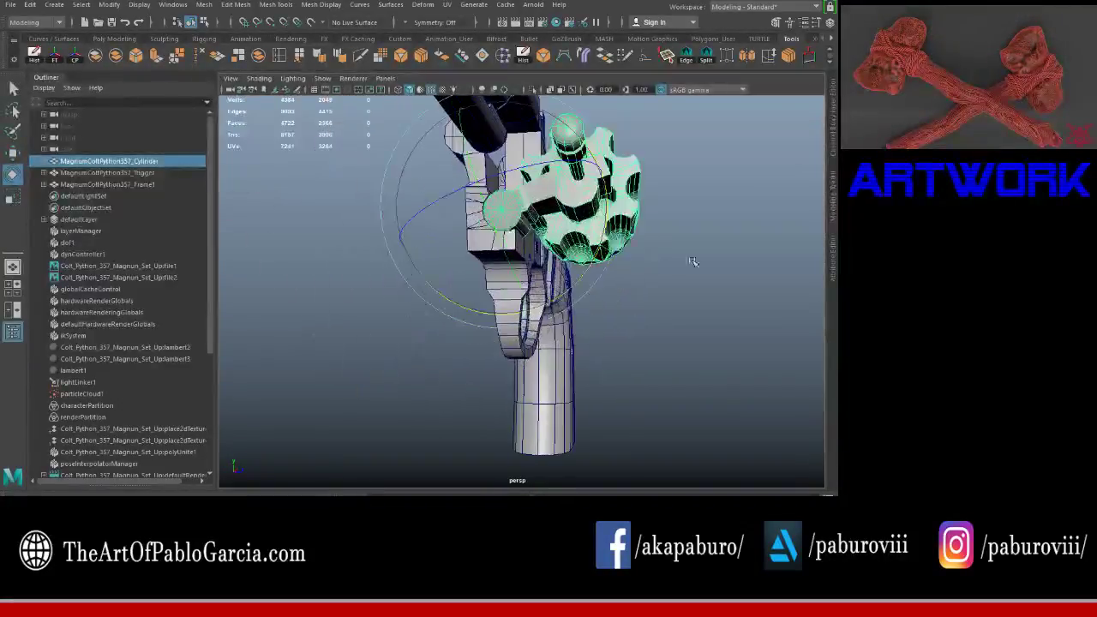
pyautogui.scroll(3, 672, 341)
pyautogui.scroll(5, 671, 341)
pyautogui.keyDown('alt'); pyautogui.moveTo(671, 342); pyautogui.dragTo(364, 98); pyautogui.keyUp('alt')
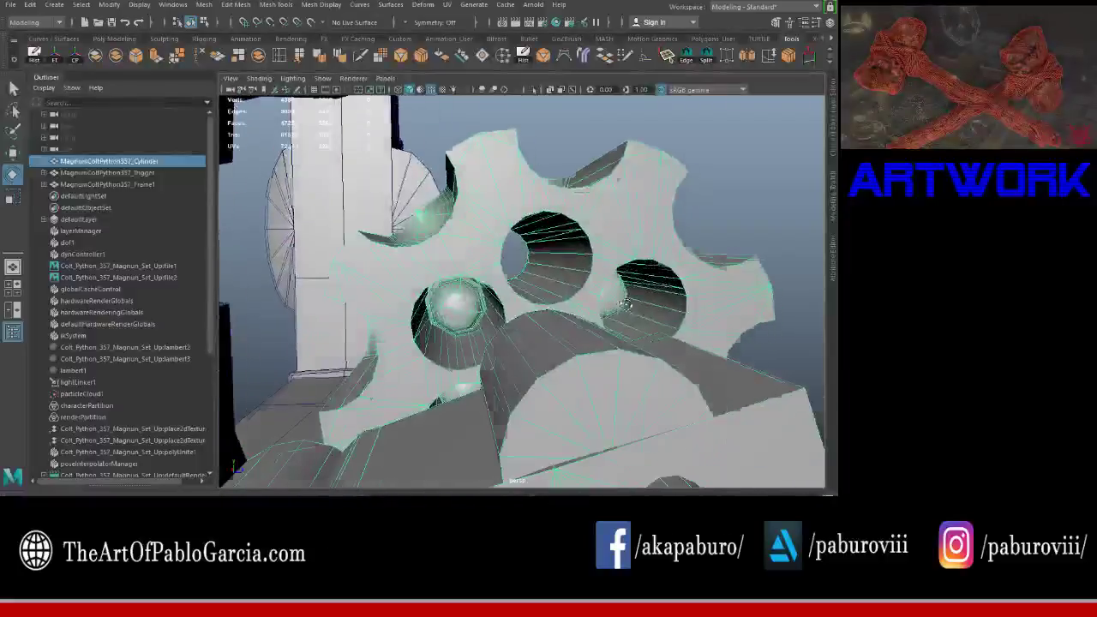
pyautogui.moveTo(445, 93)
pyautogui.keyDown('alt'); pyautogui.mouseDown()
pyautogui.moveTo(468, 213)
pyautogui.moveTo(598, 229)
pyautogui.moveTo(527, 172)
pyautogui.mouseUp(); pyautogui.keyUp('alt')
# Step: Select the bullet faces sitting in the cylinder's chambers
pyautogui.moveTo(526, 171); pyautogui.dragTo(538, 233, button='right')
pyautogui.click(538, 233)
pyautogui.moveTo(539, 233)
pyautogui.keyDown('alt'); pyautogui.mouseDown()
pyautogui.moveTo(446, 287)
pyautogui.moveTo(489, 245)
pyautogui.moveTo(483, 237)
pyautogui.moveTo(460, 250)
pyautogui.moveTo(467, 256)
pyautogui.mouseUp(); pyautogui.keyUp('alt')
pyautogui.press('q')
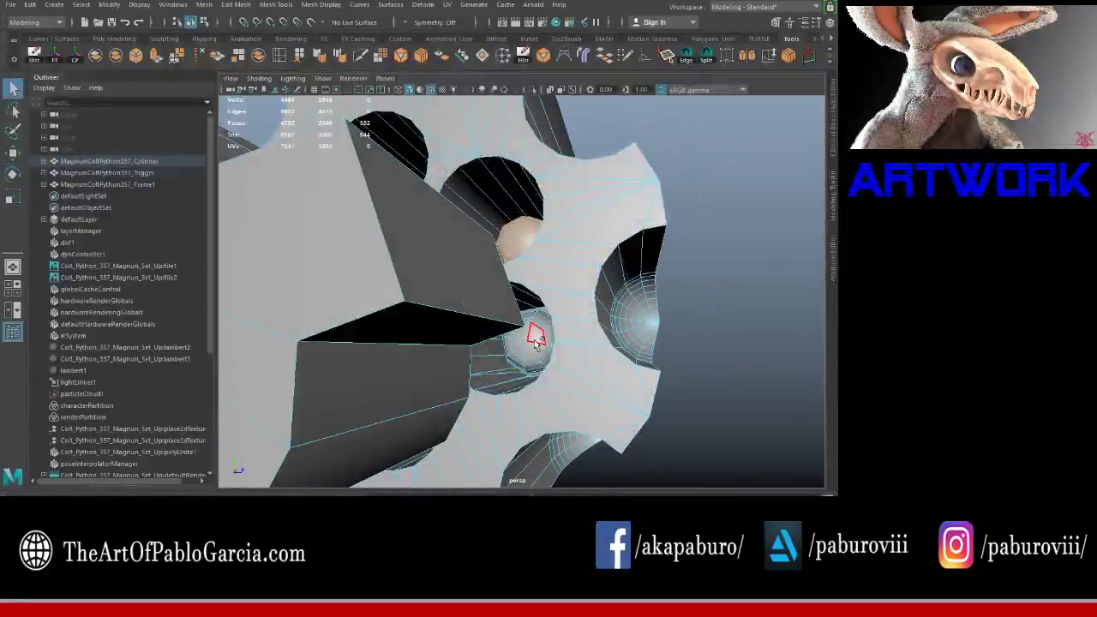
pyautogui.keyDown('alt'); pyautogui.moveTo(535, 341); pyautogui.dragTo(587, 340); pyautogui.keyUp('alt')
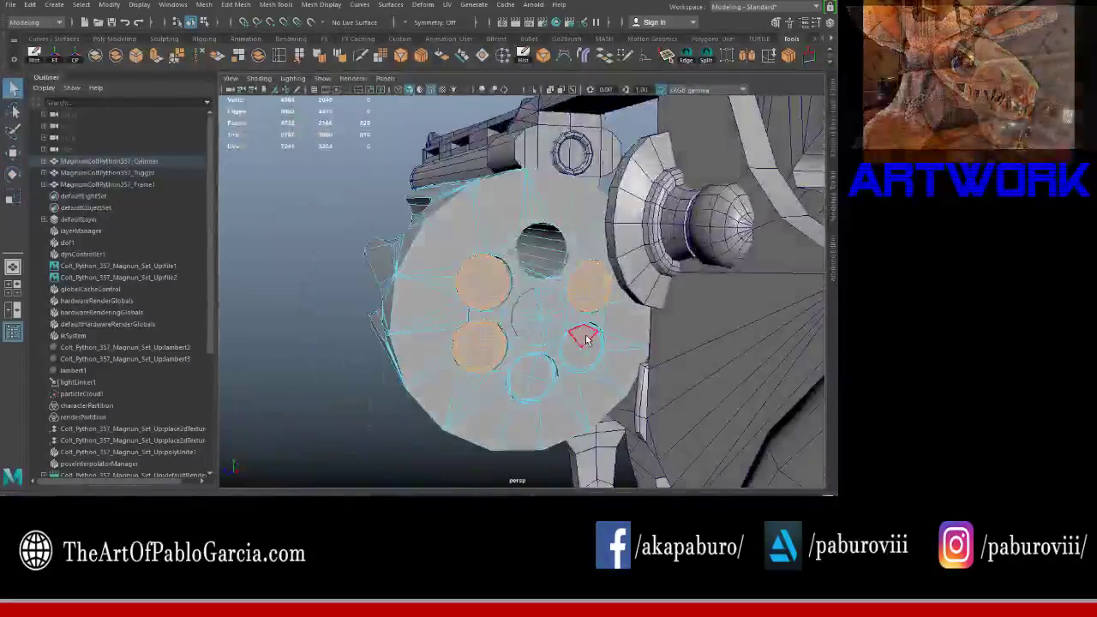
pyautogui.keyDown('shift'); pyautogui.click(585, 341); pyautogui.keyUp('shift')
pyautogui.keyDown('shift'); pyautogui.click(536, 375); pyautogui.keyUp('shift')
pyautogui.keyDown('alt'); pyautogui.moveTo(535, 375); pyautogui.dragTo(480, 360); pyautogui.keyUp('alt')
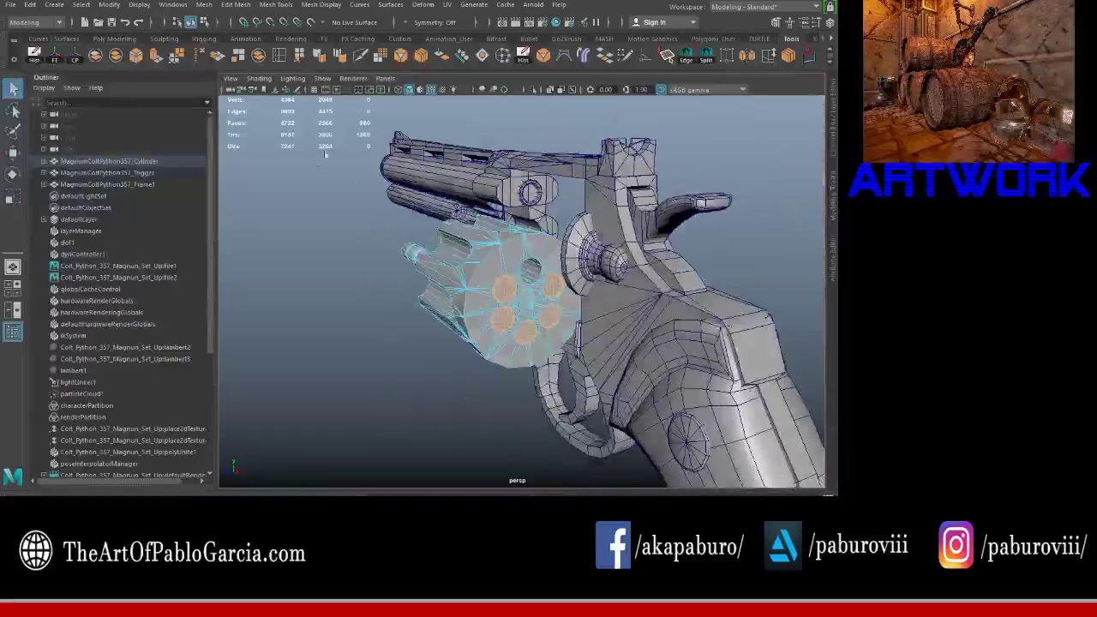
# Step: Split the selected bullets off the cylinder mesh with Mesh > Separate
pyautogui.click(205, 4)
pyautogui.click(227, 56)
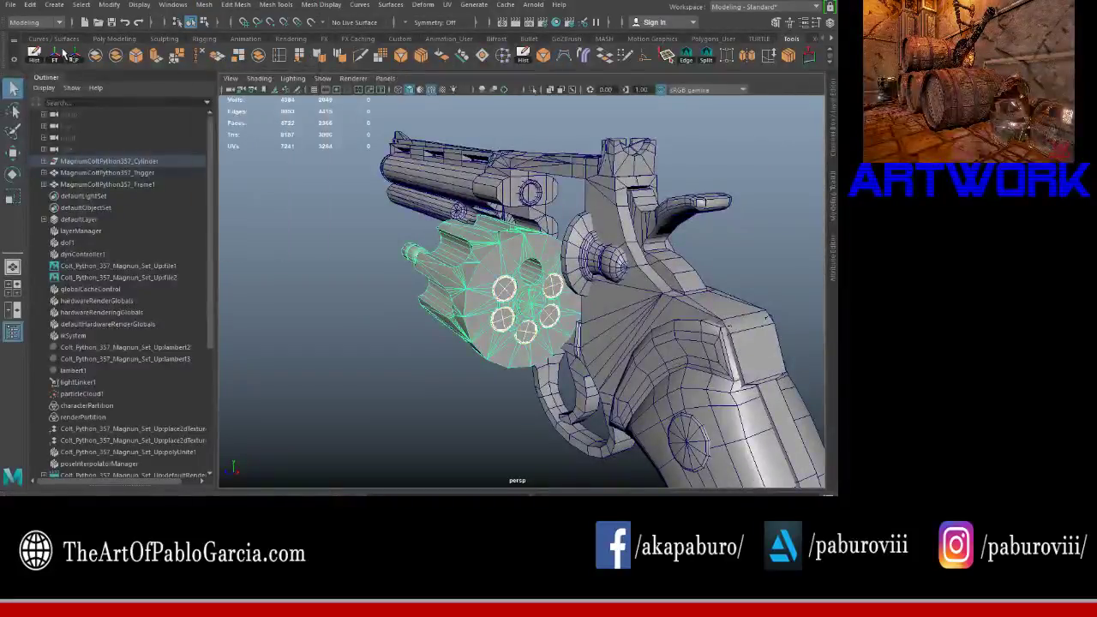
pyautogui.scroll(2, 442, 248)
pyautogui.scroll(2, 442, 247)
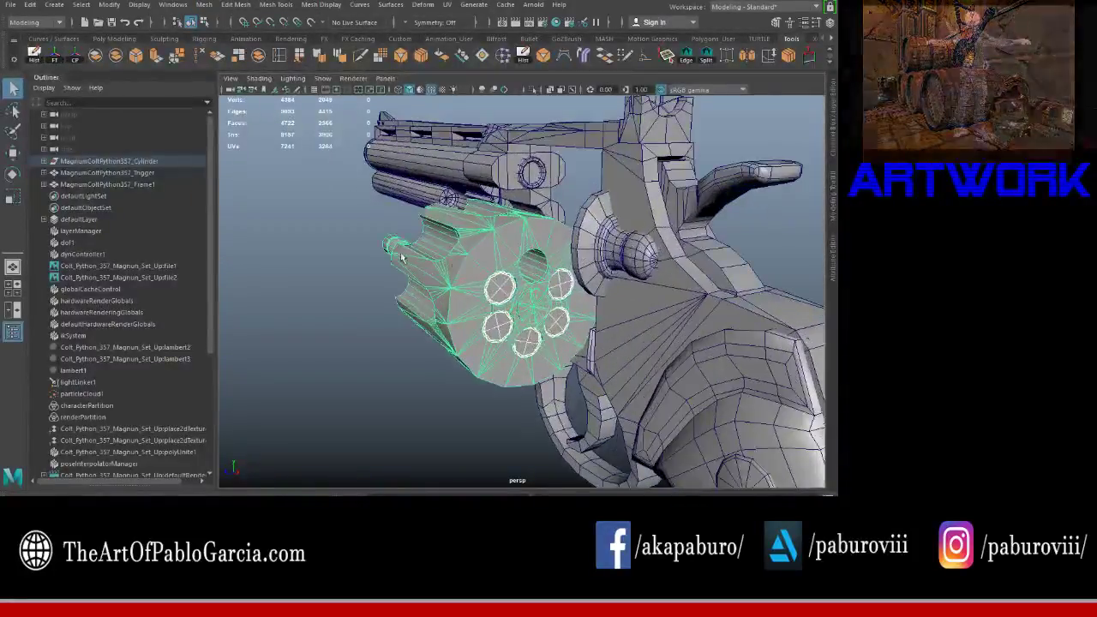
pyautogui.scroll(2, 443, 248)
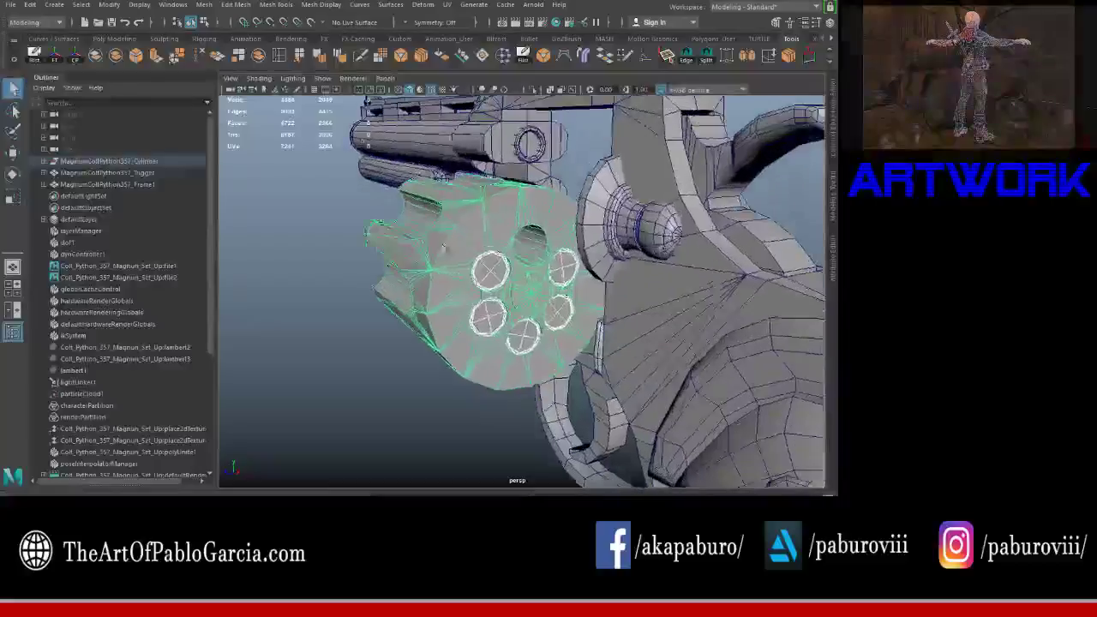
# Step: Rename polySurface6 to MagnumColtPython357_Cylinder using the group's copied name
pyautogui.click(54, 161)
pyautogui.doubleClick(120, 161)
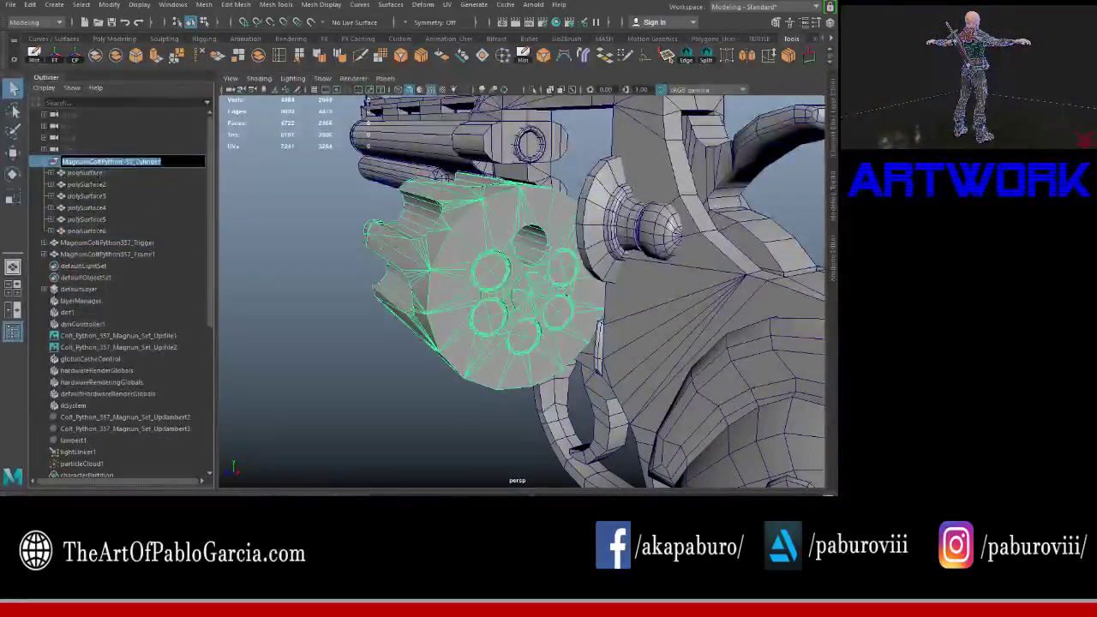
pyautogui.hotkey('ctrl', 'c')
pyautogui.press('Return')
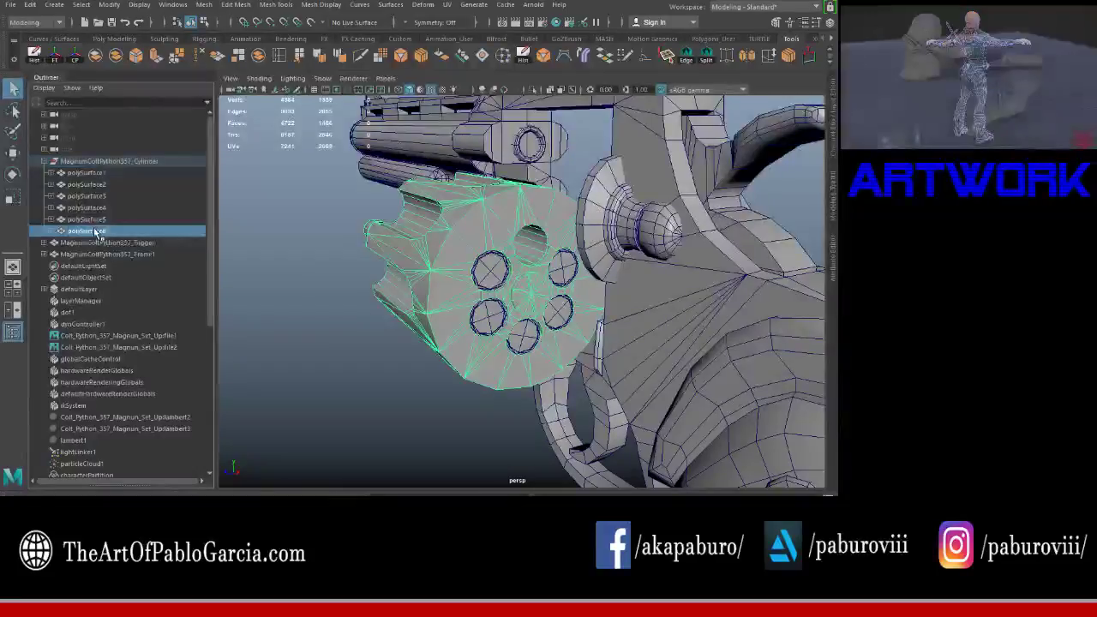
pyautogui.doubleClick(90, 229)
pyautogui.hotkey('ctrl', 'v')
pyautogui.press('Return')
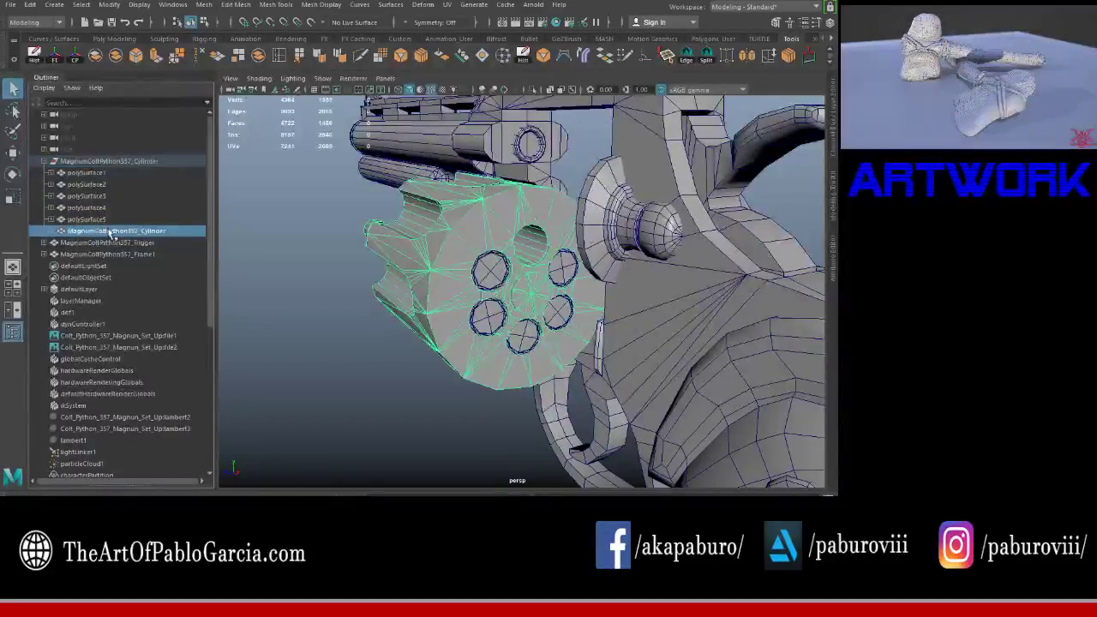
# Step: Move the cylinder body out of the group and rename polySurface1 as Bullet01
pyautogui.moveTo(104, 161); pyautogui.dragTo(103, 184)
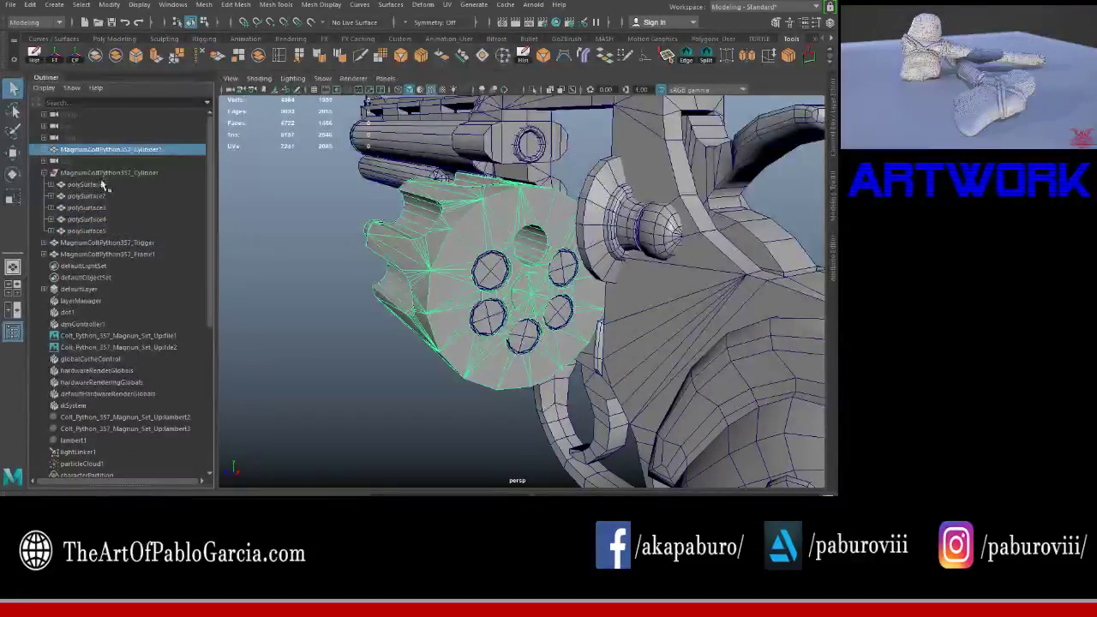
pyautogui.click(101, 184)
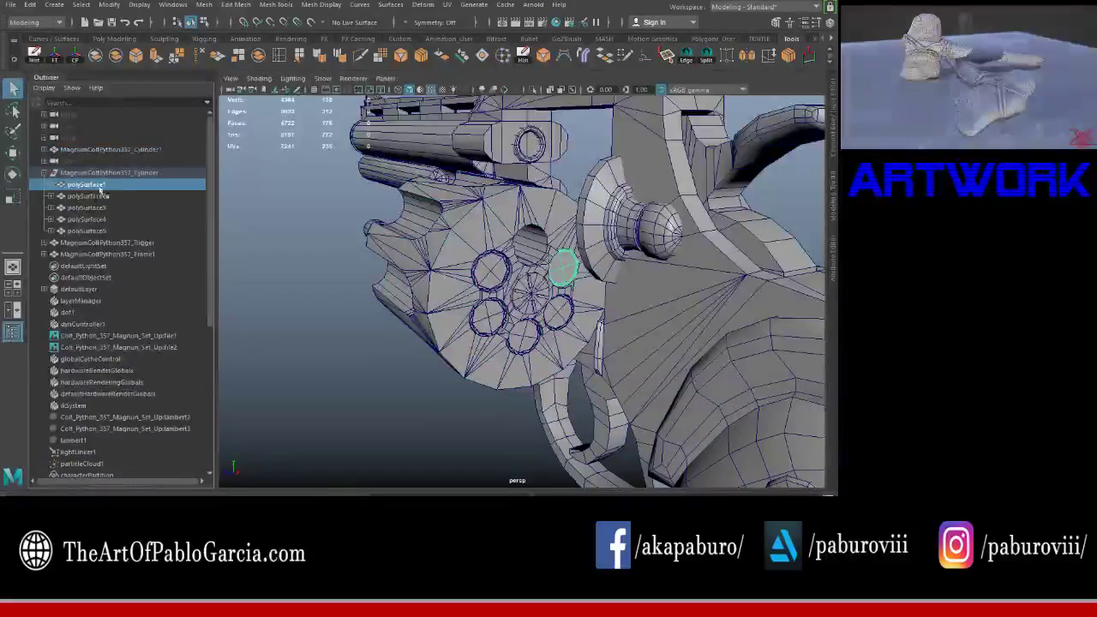
pyautogui.doubleClick(115, 149)
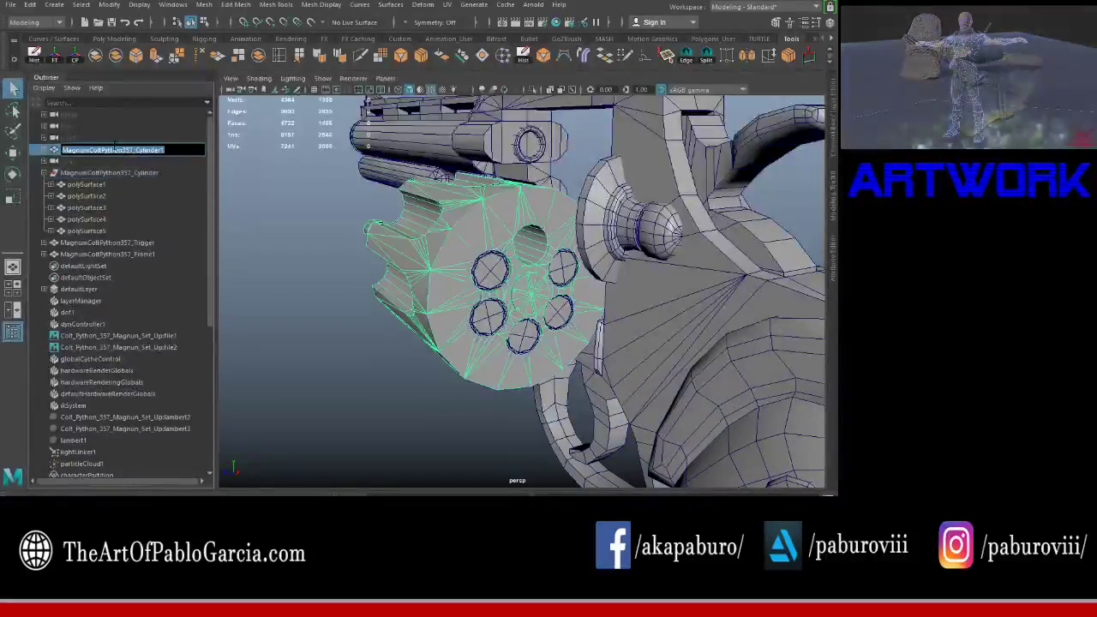
pyautogui.click(151, 173)
pyautogui.doubleClick(101, 185)
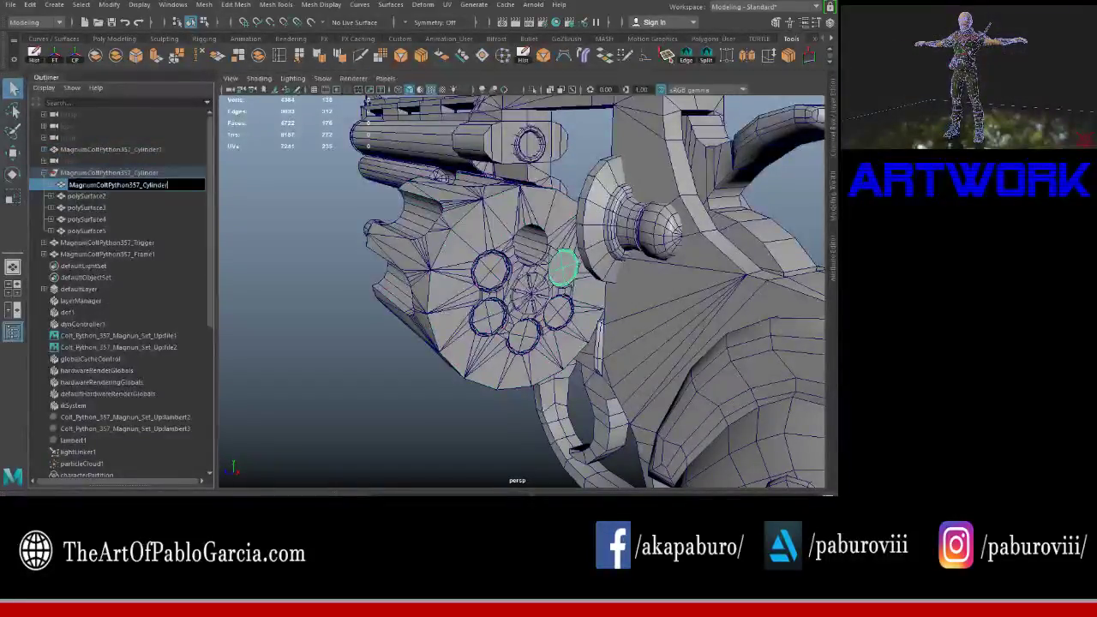
pyautogui.press('BackSpace')
pyautogui.press('BackSpace')
pyautogui.press('BackSpace')
pyautogui.write('B')
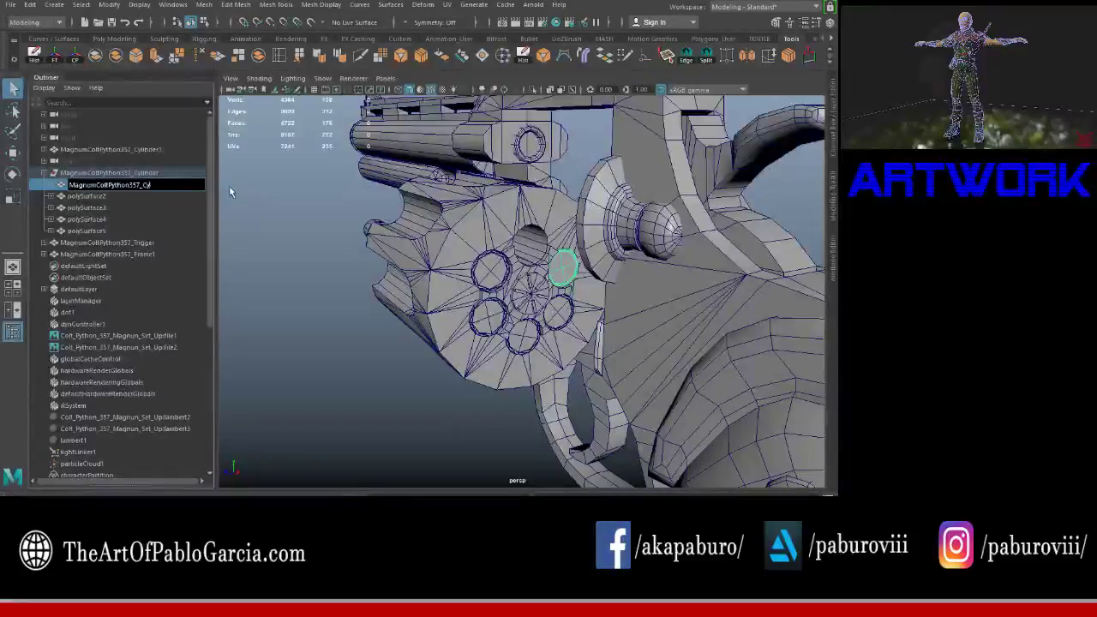
pyautogui.write('ullet')
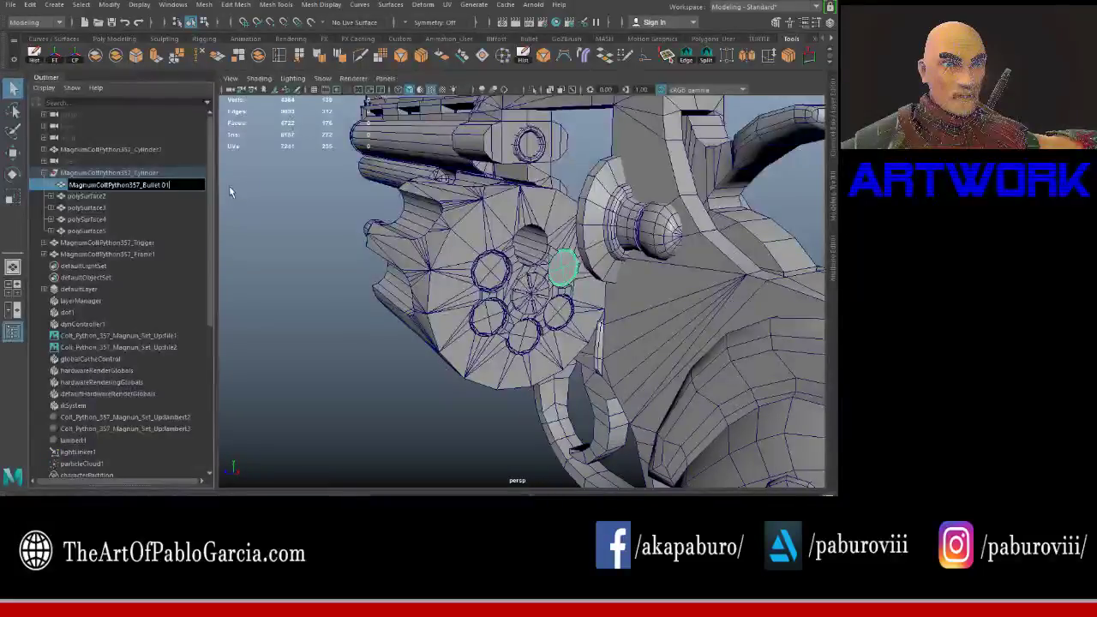
pyautogui.write('01')
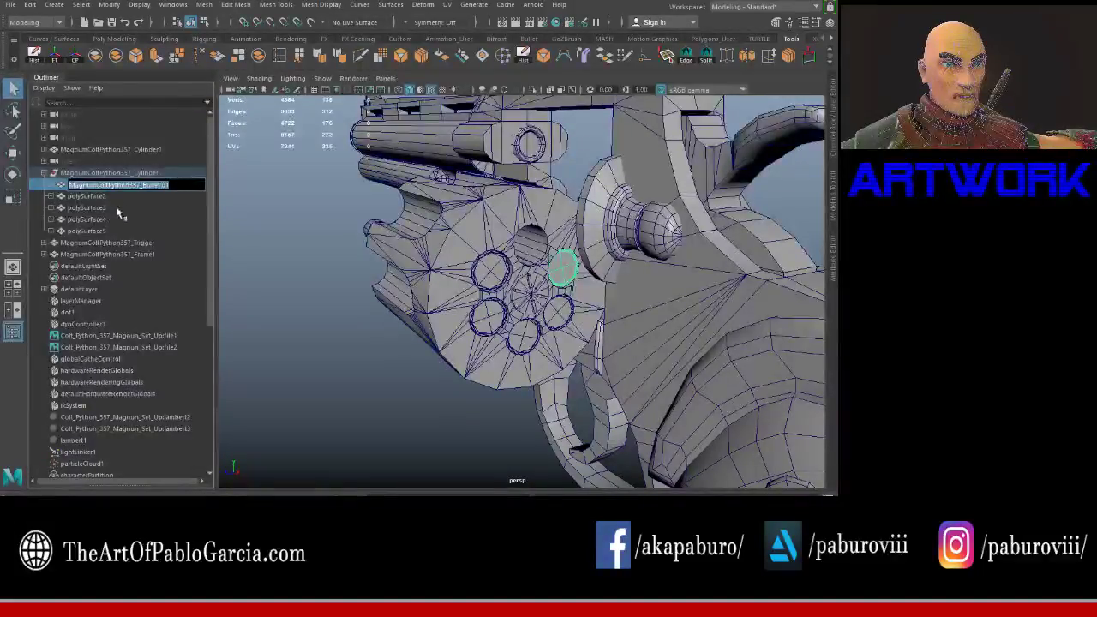
pyautogui.press('Return')
# Step: Rename the remaining separated pieces as Bullet_02 through Bullet_05
pyautogui.doubleClick(86, 196)
pyautogui.hotkey('ctrl', 'v')
pyautogui.press('Return')
pyautogui.doubleClick(117, 207)
pyautogui.hotkey('ctrl', 'v')
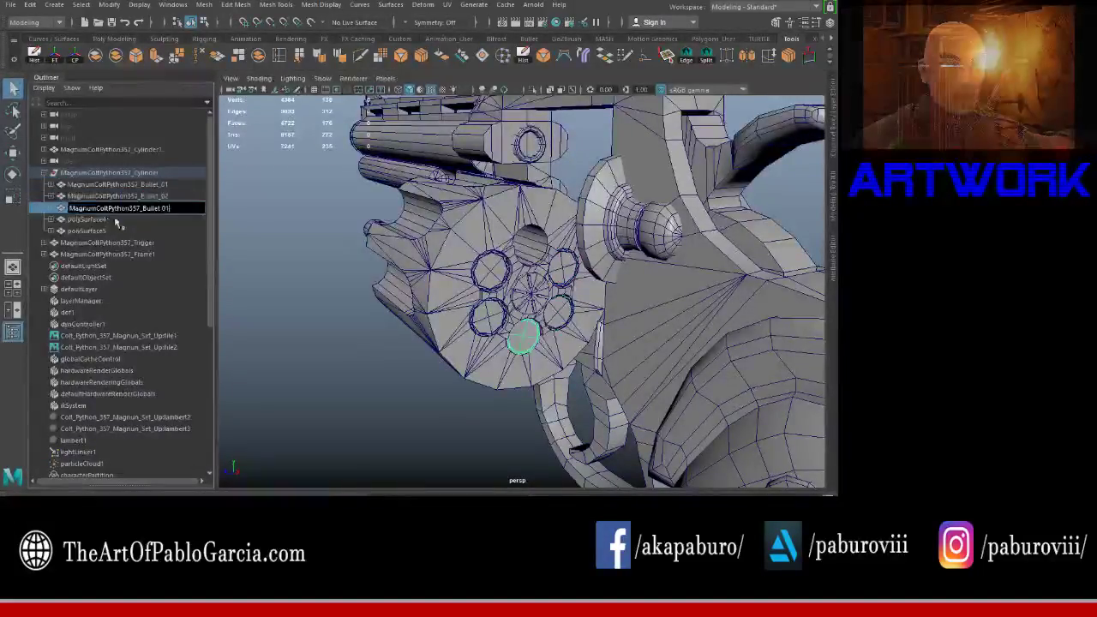
pyautogui.press('Return')
pyautogui.doubleClick(86, 219)
pyautogui.hotkey('ctrl', 'v')
pyautogui.press('Return')
pyautogui.doubleClick(86, 231)
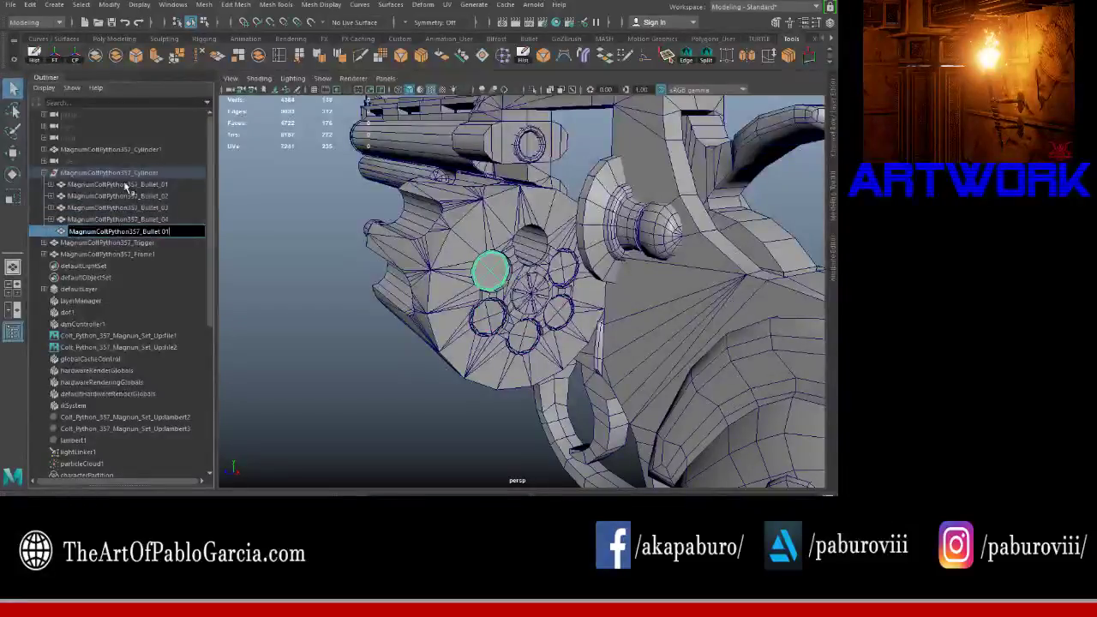
pyautogui.press('BackSpace')
pyautogui.write('5')
pyautogui.press('Return')
# Step: Move the five bullets out of the Cylinder group, then unhide and select the drum
pyautogui.keyDown('shift'); pyautogui.click(126, 185); pyautogui.keyUp('shift')
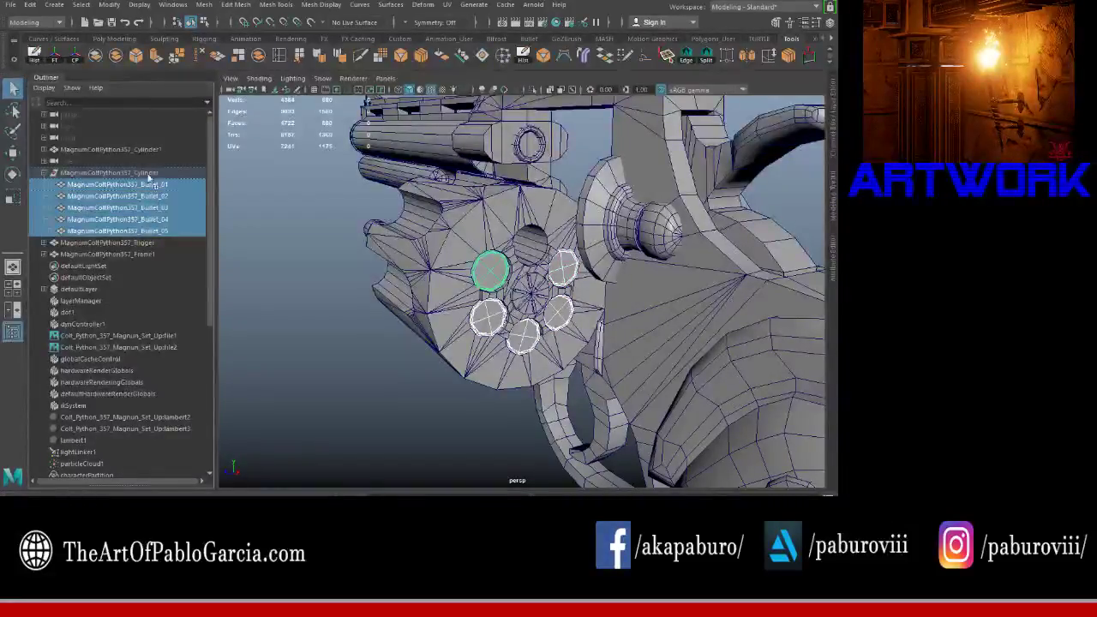
pyautogui.moveTo(152, 158); pyautogui.dragTo(154, 161)
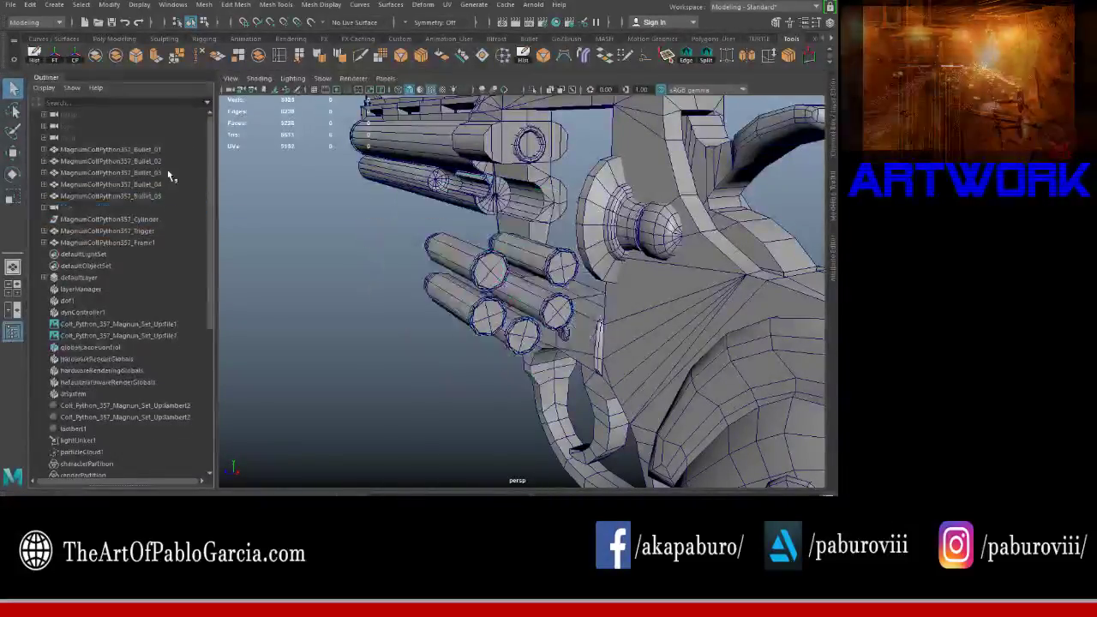
pyautogui.click(148, 214)
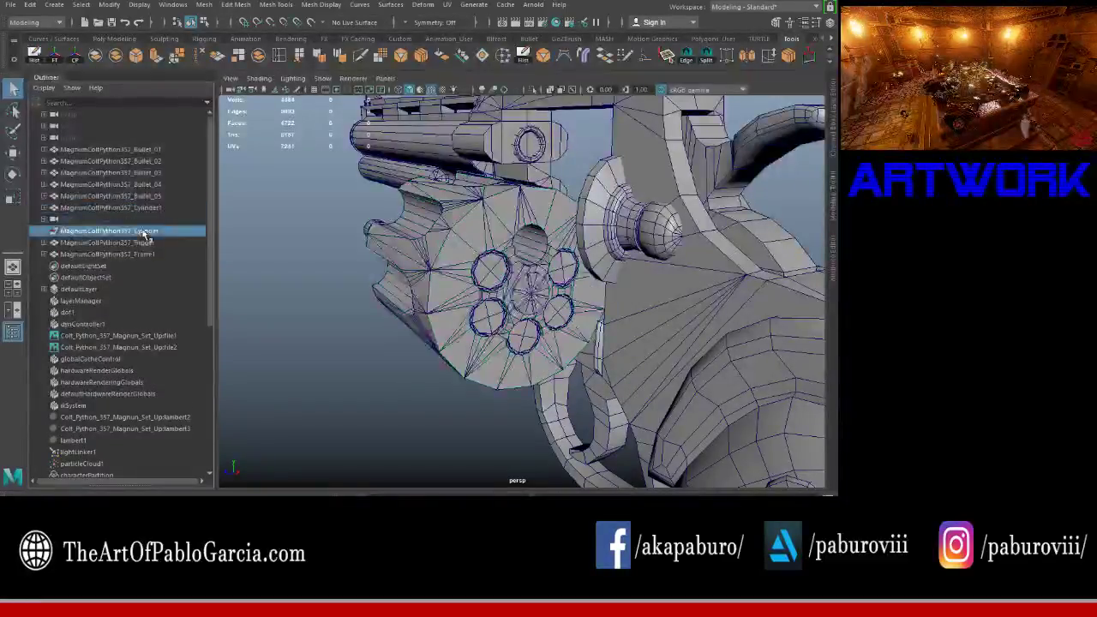
pyautogui.click(146, 210)
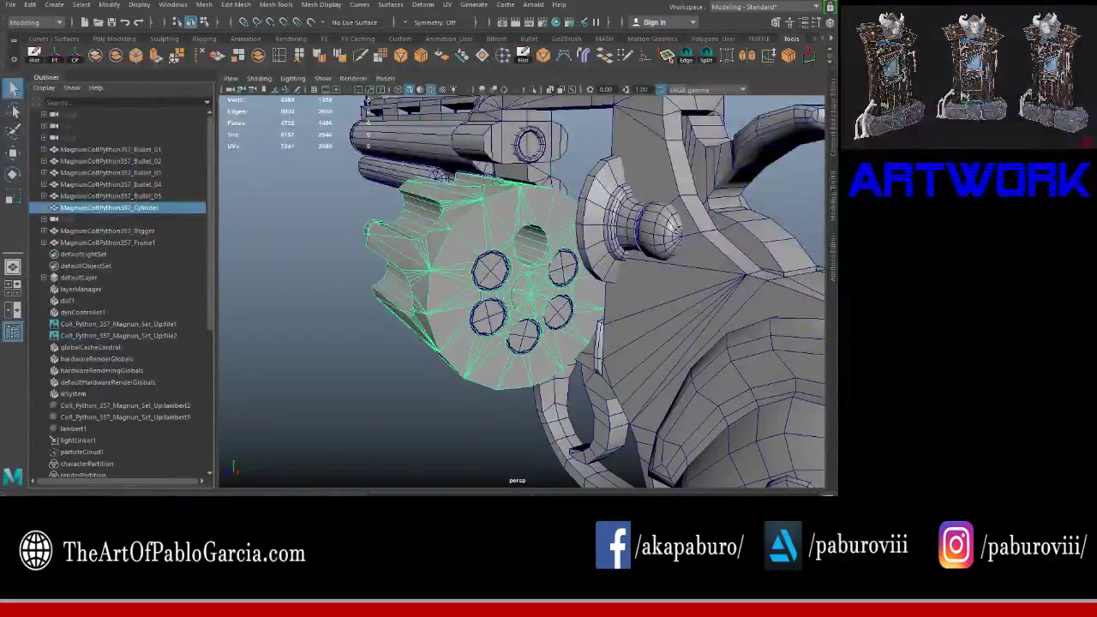
# Step: With the rotate tool and Channel Box showing, frame the cylinder in the enlarged side view
pyautogui.moveTo(315, 310)
pyautogui.keyDown('alt'); pyautogui.mouseDown()
pyautogui.moveTo(410, 240)
pyautogui.moveTo(518, 210)
pyautogui.moveTo(541, 221)
pyautogui.moveTo(619, 100)
pyautogui.mouseUp(); pyautogui.keyUp('alt')
pyautogui.press('e')
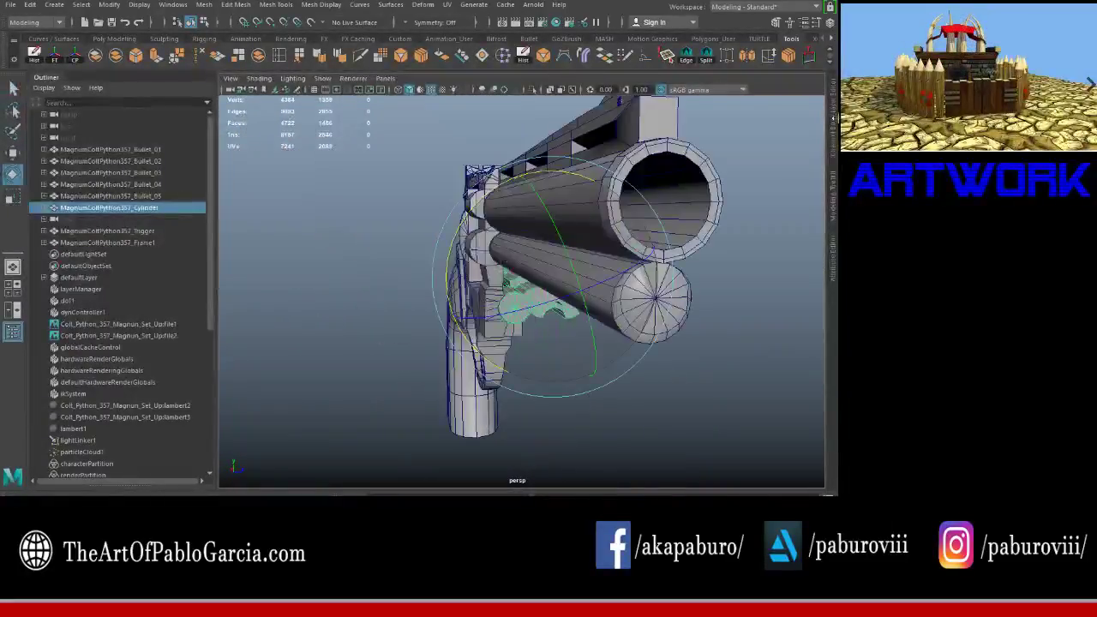
pyautogui.click(835, 114)
pyautogui.keyDown('alt'); pyautogui.moveTo(480, 180); pyautogui.dragTo(536, 192); pyautogui.keyUp('alt')
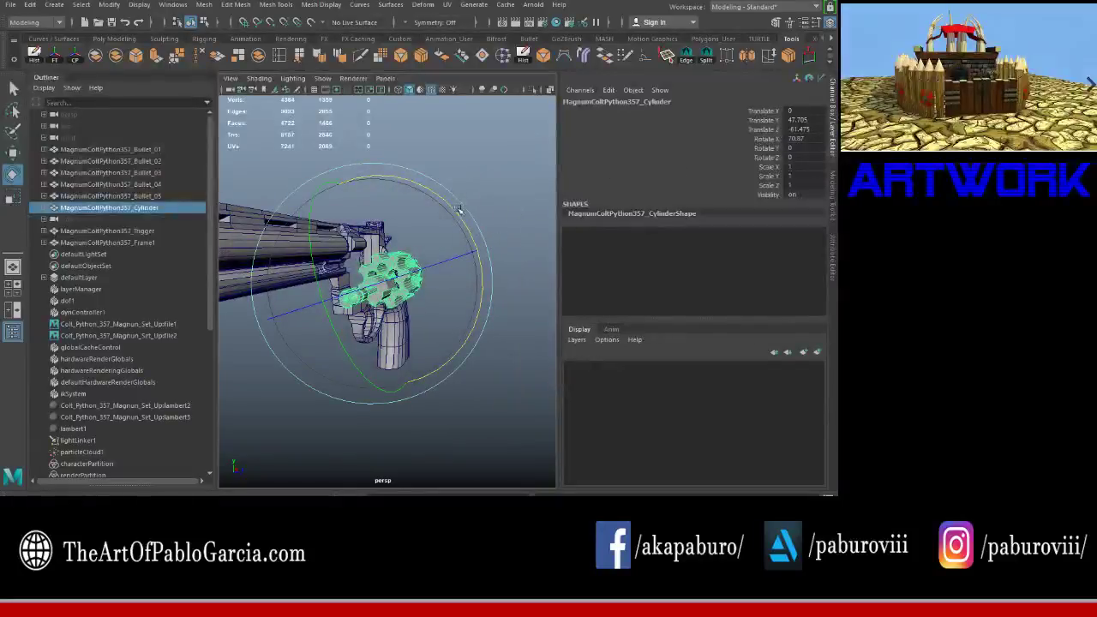
pyautogui.keyDown('alt'); pyautogui.moveTo(452, 242); pyautogui.dragTo(517, 245); pyautogui.keyUp('alt')
pyautogui.press('space')
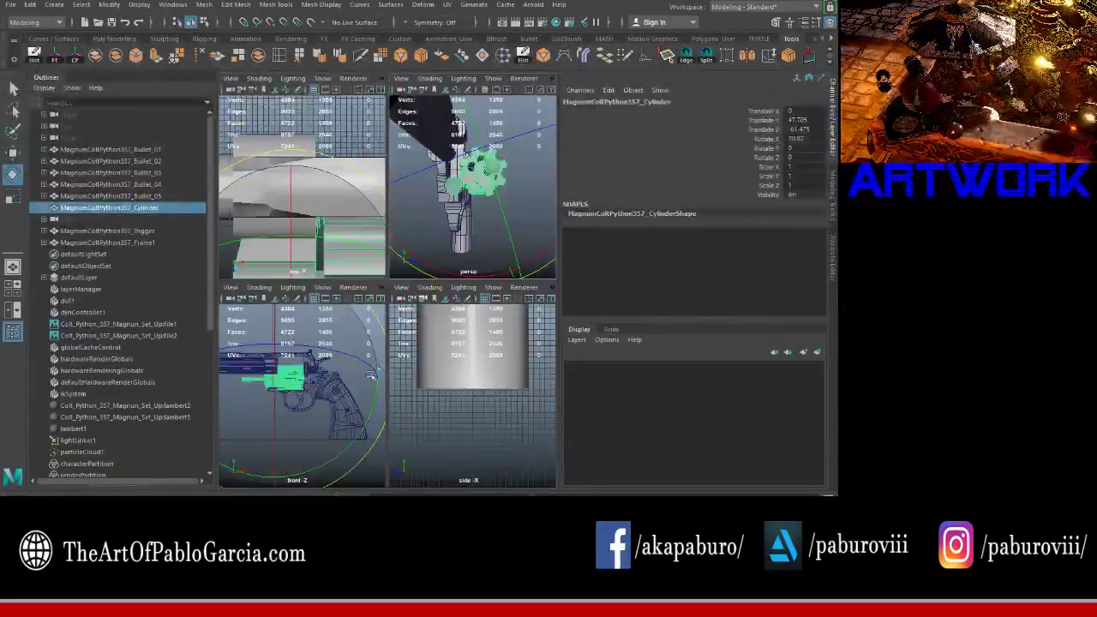
pyautogui.press('space')
pyautogui.press('f')
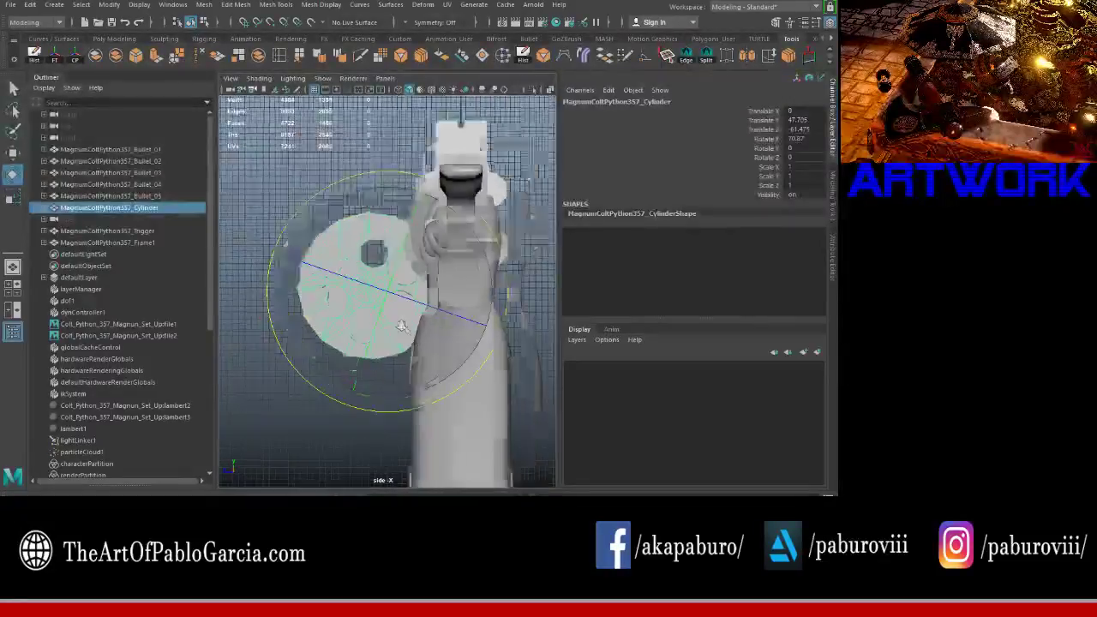
pyautogui.scroll(5, 402, 326)
# Step: Rotate the cylinder back into the frame and confirm its transform values read zero
pyautogui.press('w')
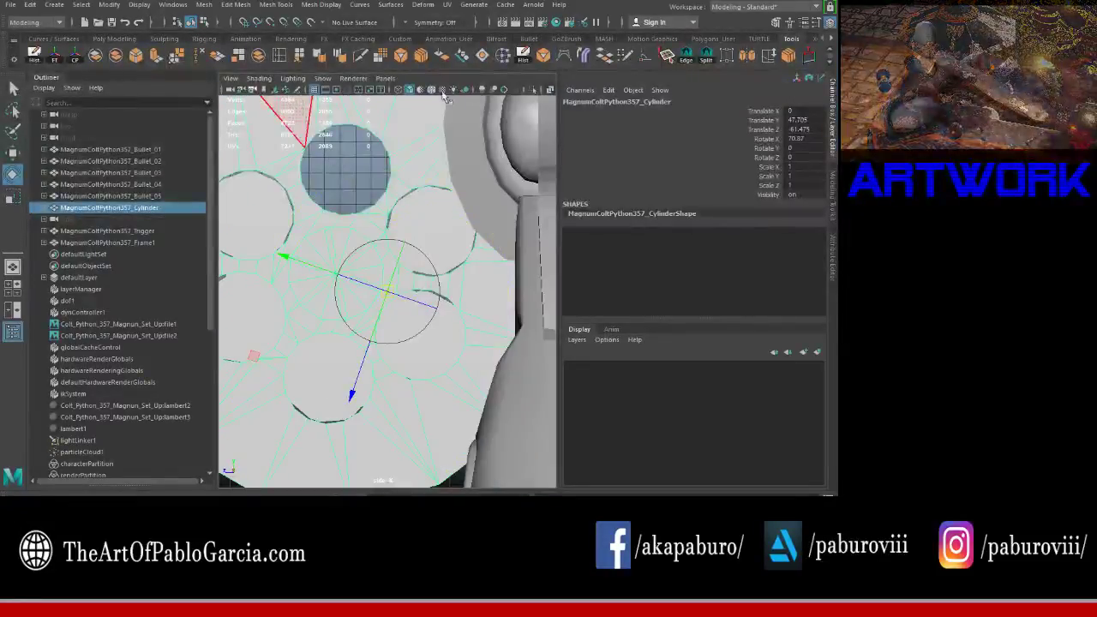
pyautogui.press('4')
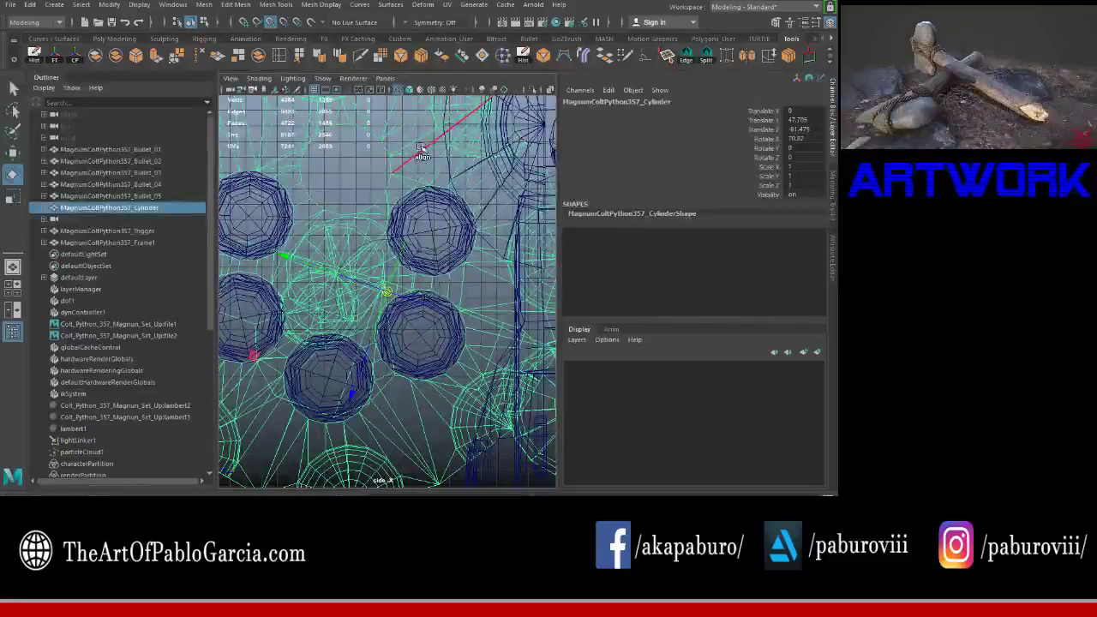
pyautogui.click(408, 89)
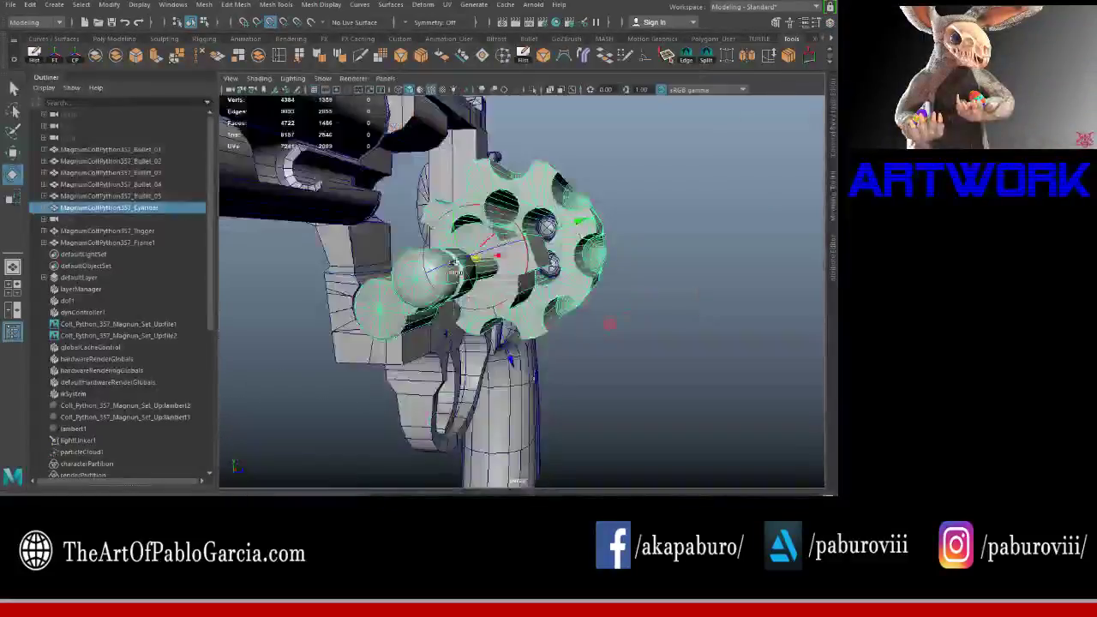
pyautogui.keyDown('alt'); pyautogui.moveTo(455, 272); pyautogui.dragTo(515, 275); pyautogui.keyUp('alt')
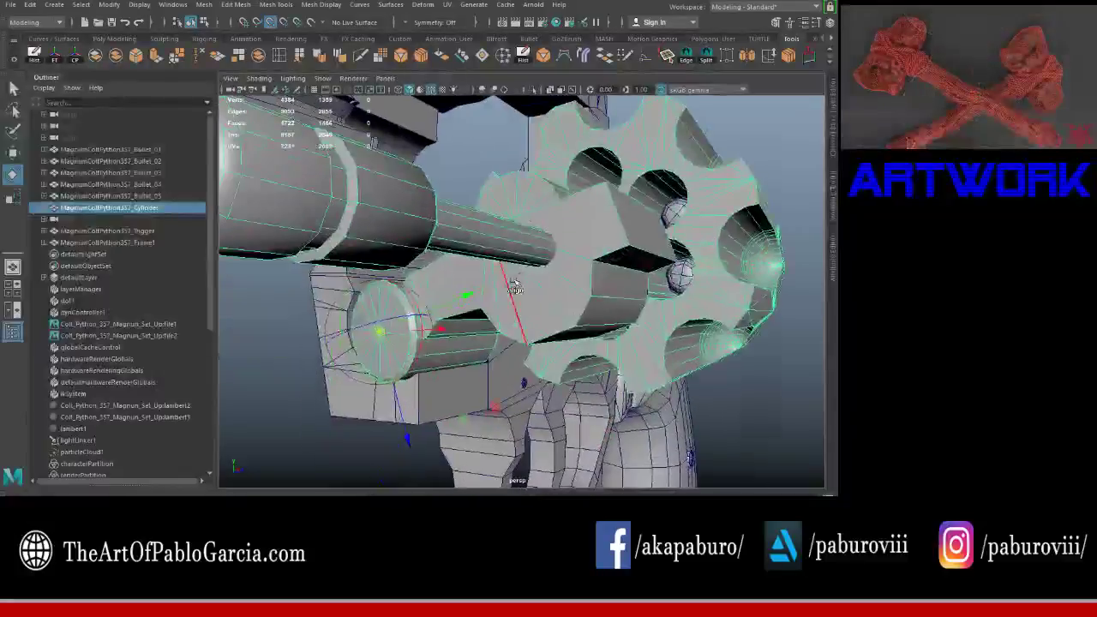
pyautogui.moveTo(507, 281); pyautogui.dragTo(511, 274)
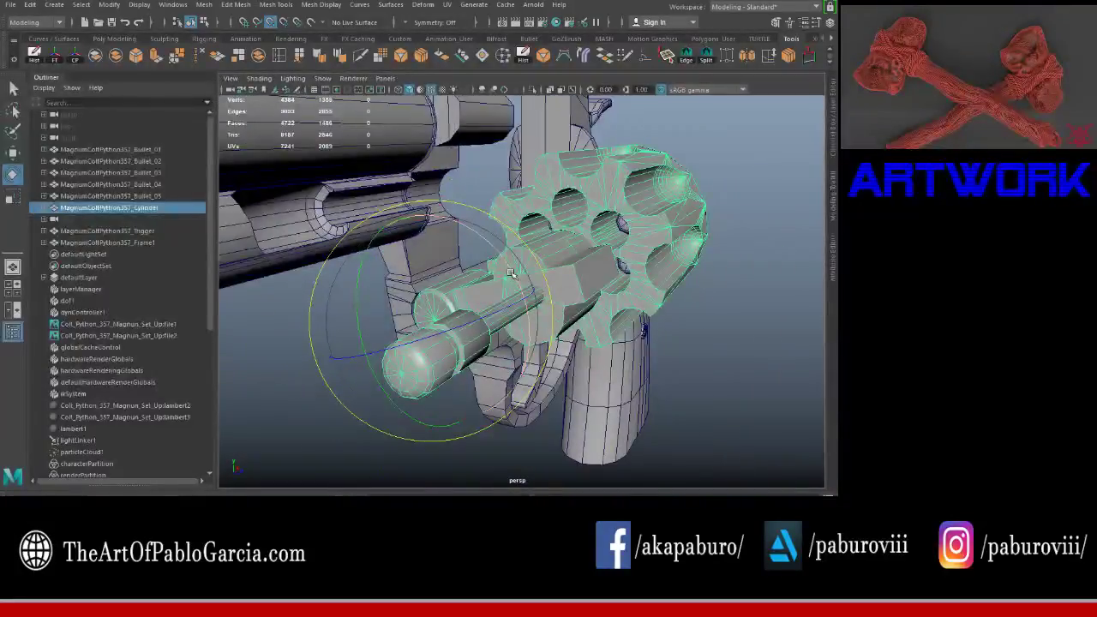
pyautogui.moveTo(510, 273)
pyautogui.mouseDown()
pyautogui.moveTo(481, 232)
pyautogui.moveTo(549, 205)
pyautogui.mouseUp()
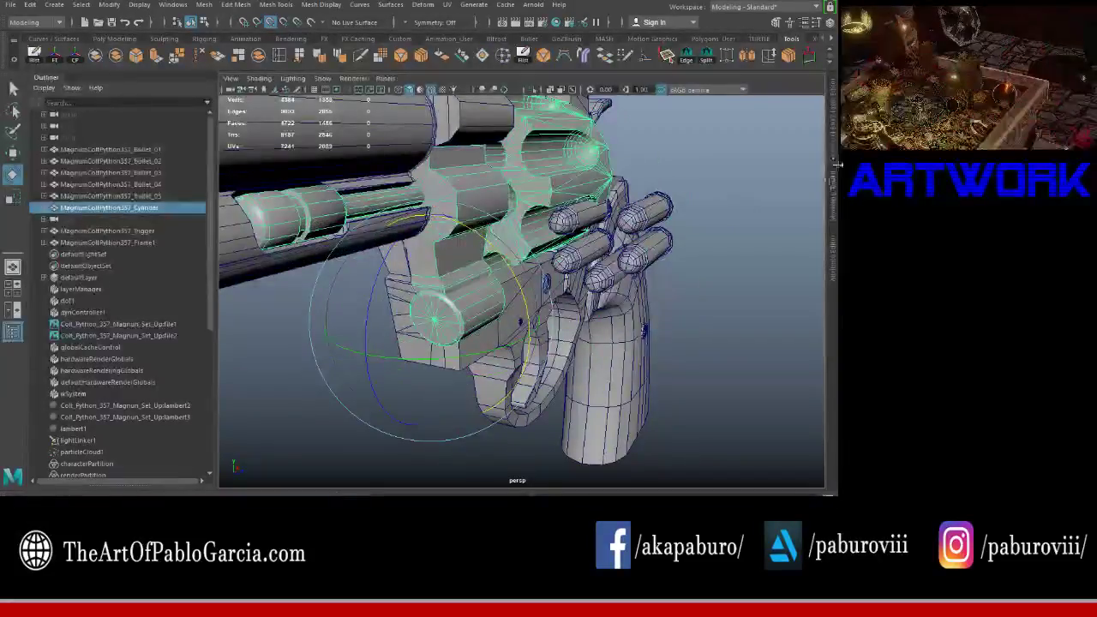
pyautogui.click(836, 127)
pyautogui.keyDown('alt'); pyautogui.moveTo(403, 223); pyautogui.dragTo(317, 215); pyautogui.keyUp('alt')
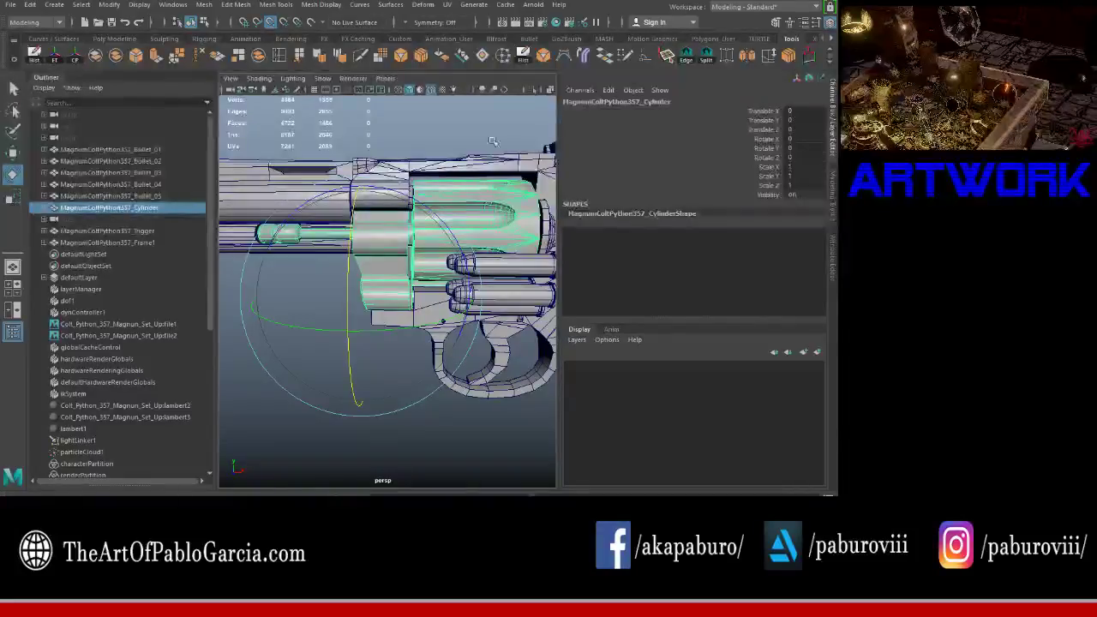
# Step: Deselect the cylinder, view the assembled revolver, hide the Outliner, and open the scenes folder
pyautogui.hotkey('ctrl', 'a')
pyautogui.scroll(-3, 481, 358)
pyautogui.click(481, 357)
pyautogui.moveTo(481, 357)
pyautogui.keyDown('alt'); pyautogui.mouseDown()
pyautogui.moveTo(455, 277)
pyautogui.moveTo(527, 256)
pyautogui.mouseUp(); pyautogui.keyUp('alt')
pyautogui.scroll(-2, 455, 277)
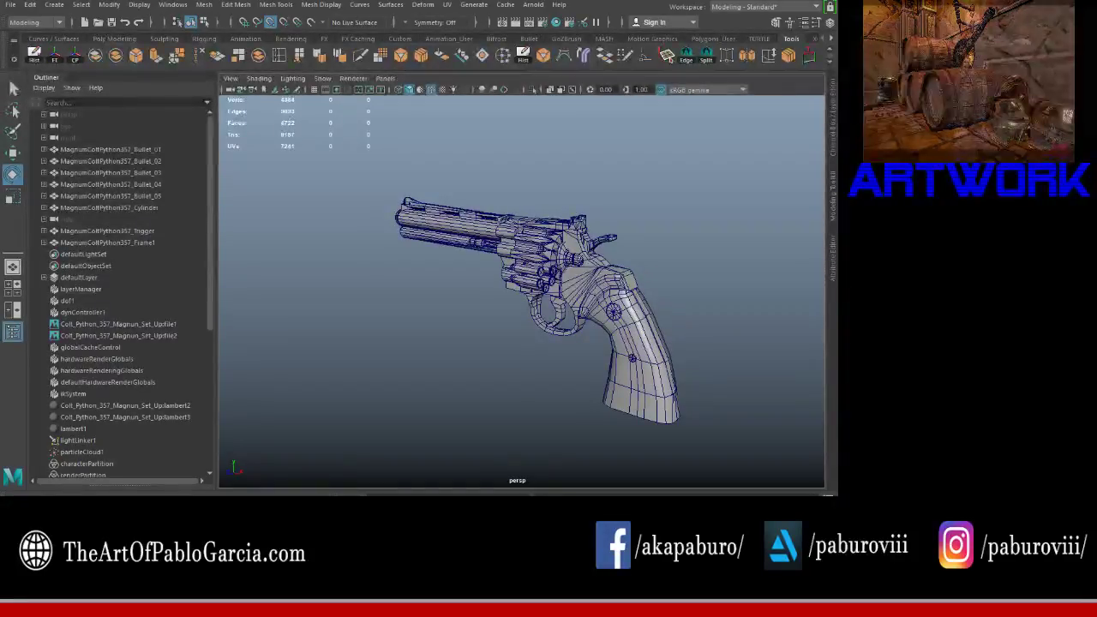
pyautogui.click(6, 332)
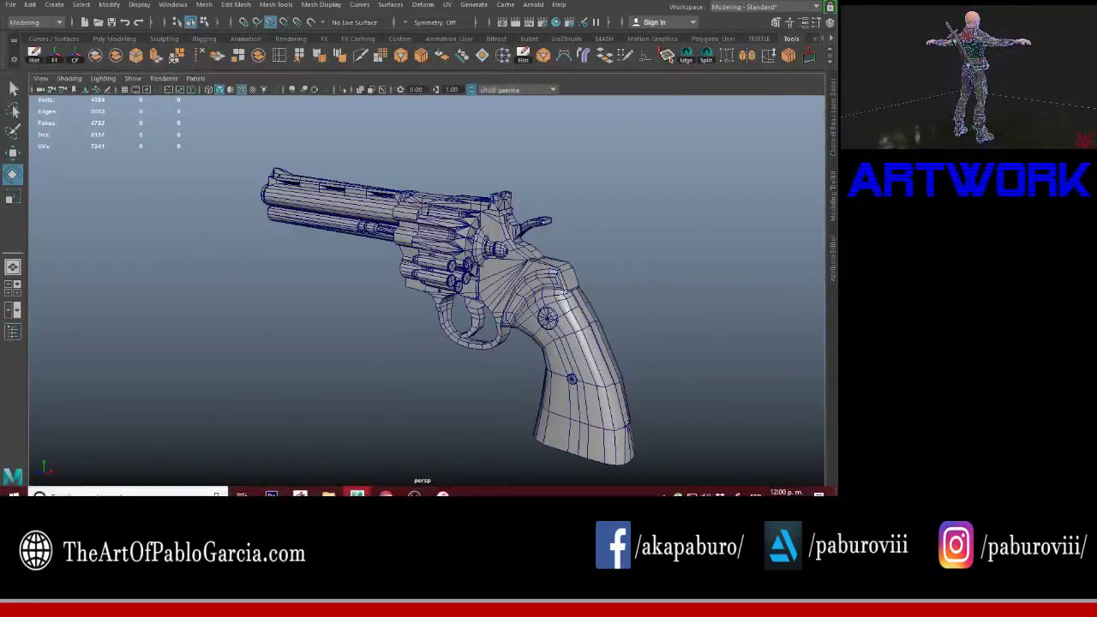
pyautogui.moveTo(328, 495)
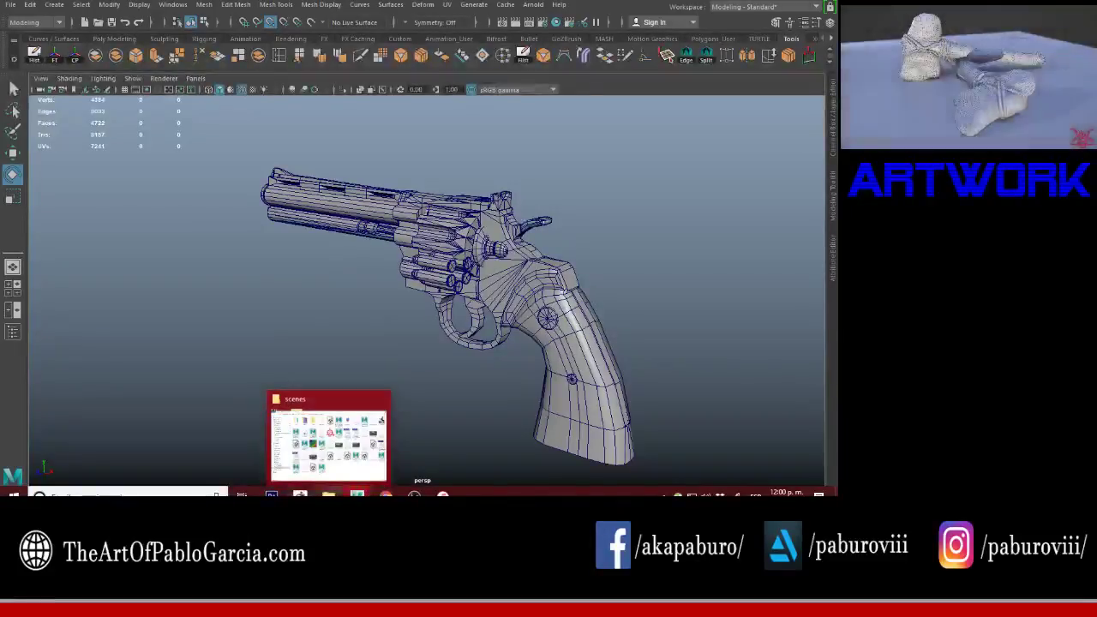
pyautogui.click(332, 462)
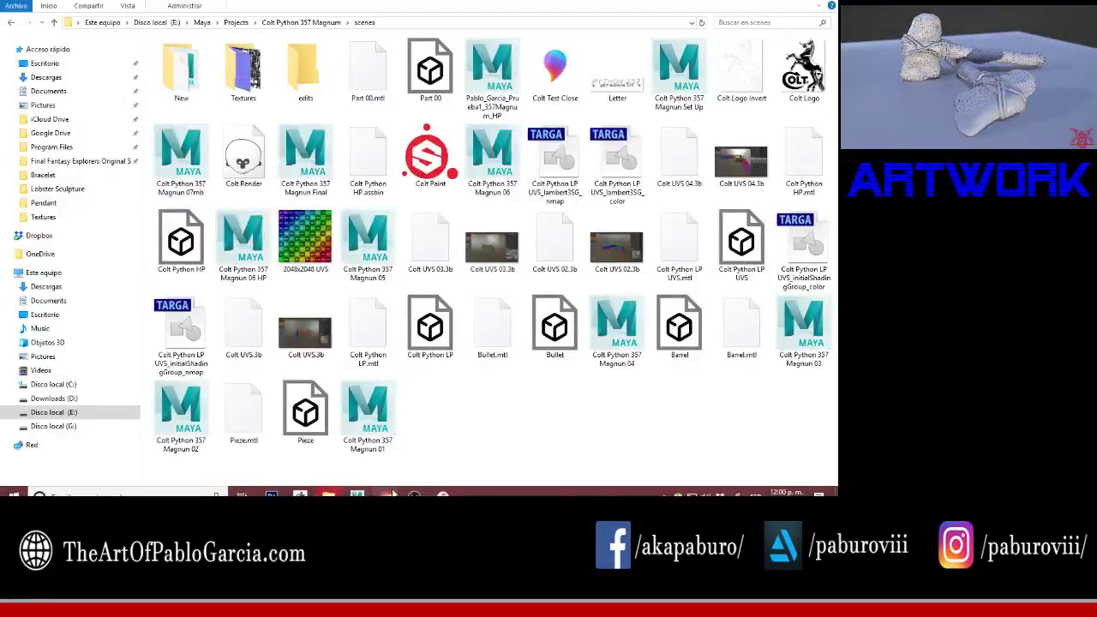
# Step: Download the Crash Tag Team Racing and Jak and Daxter Precursor Legacy Rip albums
pyautogui.moveTo(386, 495)
pyautogui.click(433, 441)
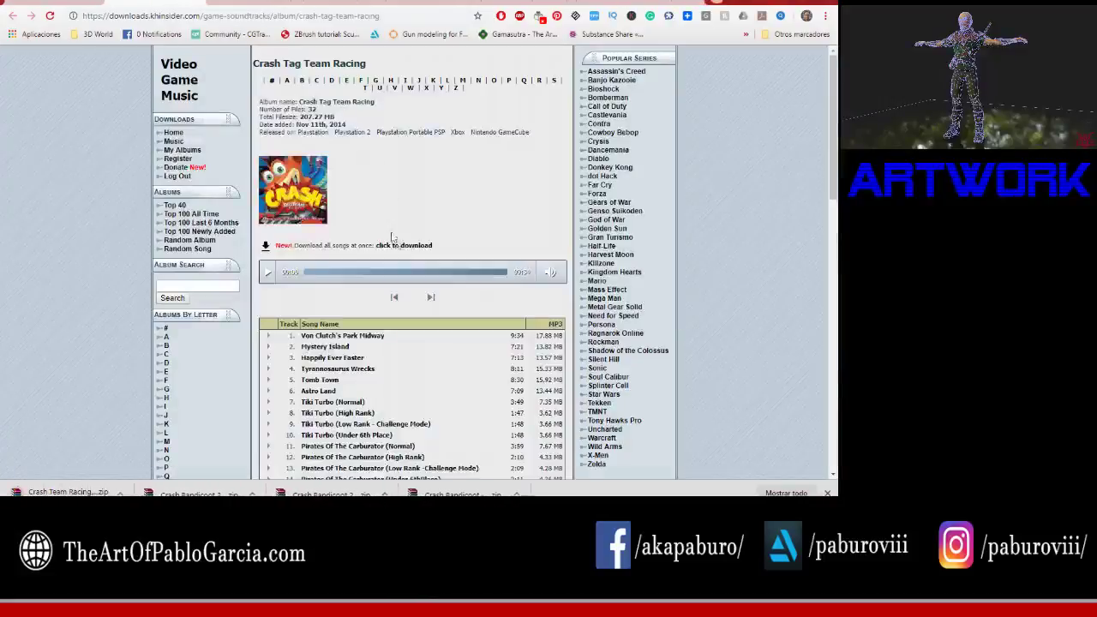
pyautogui.click(403, 247)
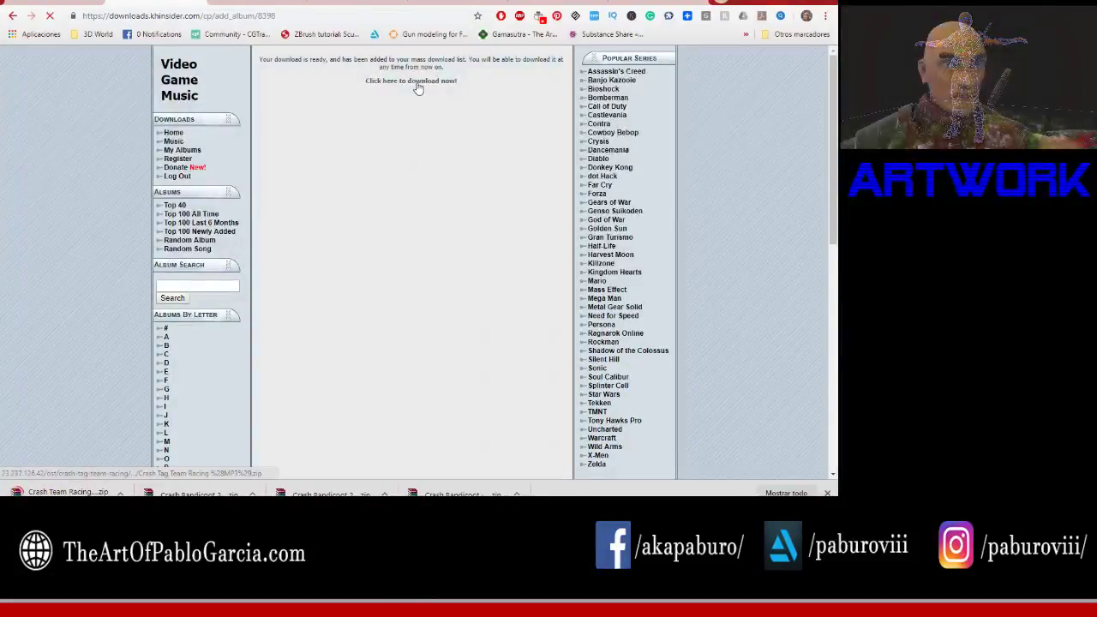
pyautogui.click(198, 2)
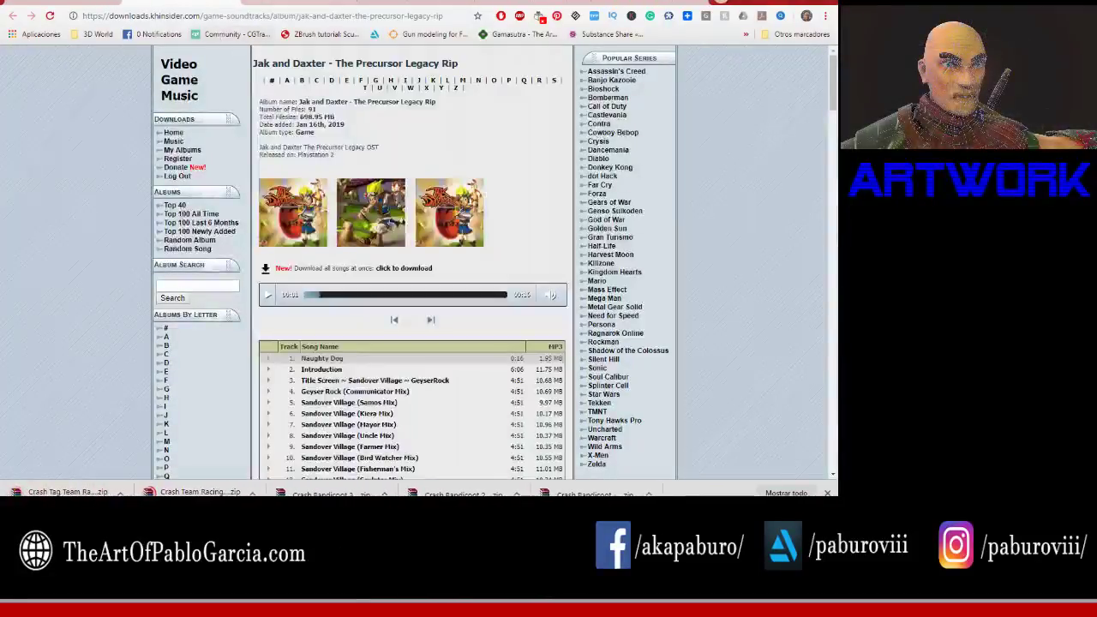
pyautogui.click(401, 269)
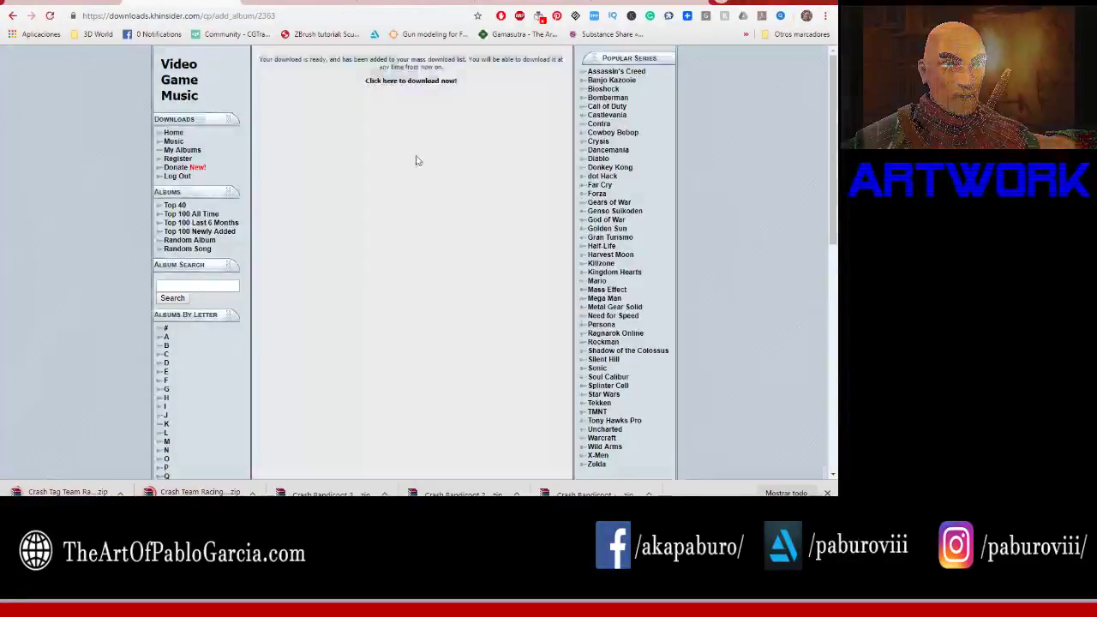
pyautogui.hotkey('alt', 'Left')
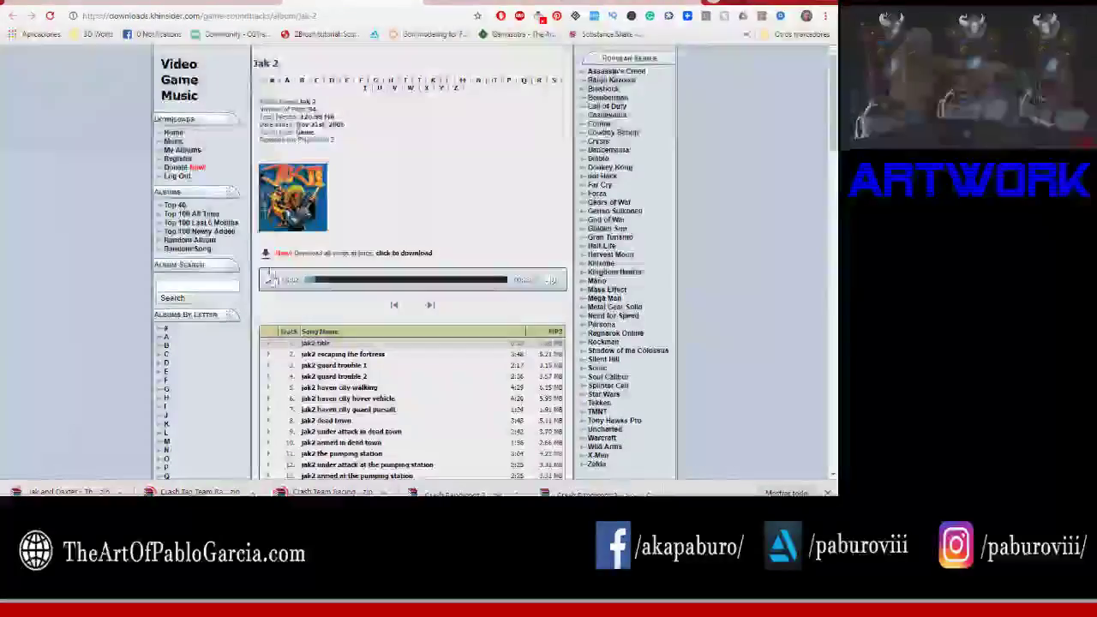
# Step: Skip through several Jak 2 tracks in the player, then pause playback
pyautogui.scroll(-1, 429, 227)
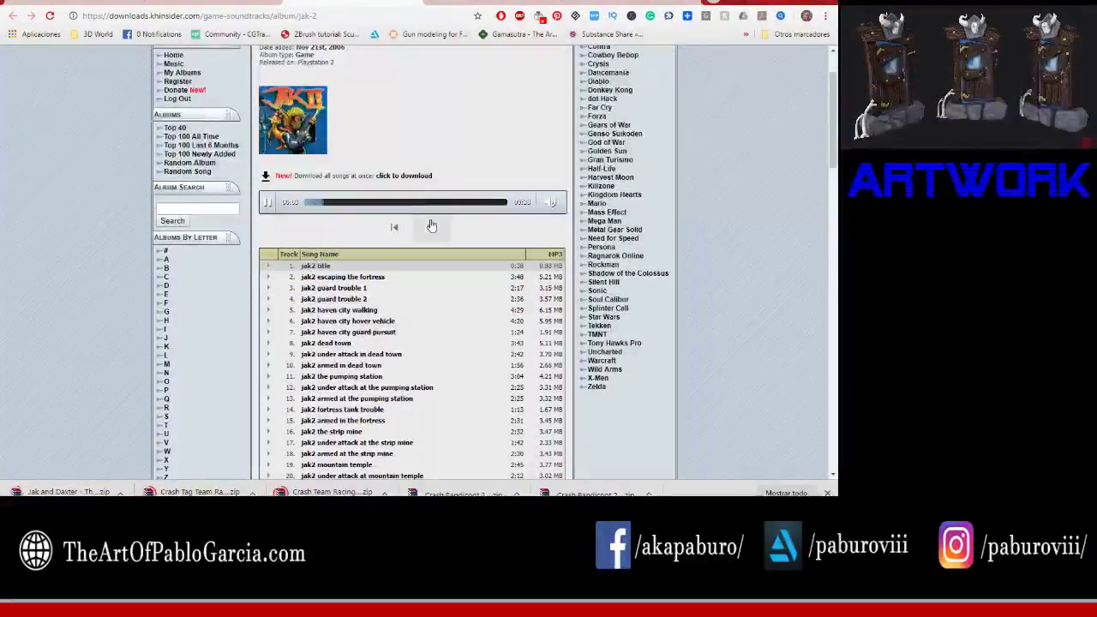
pyautogui.click(433, 228)
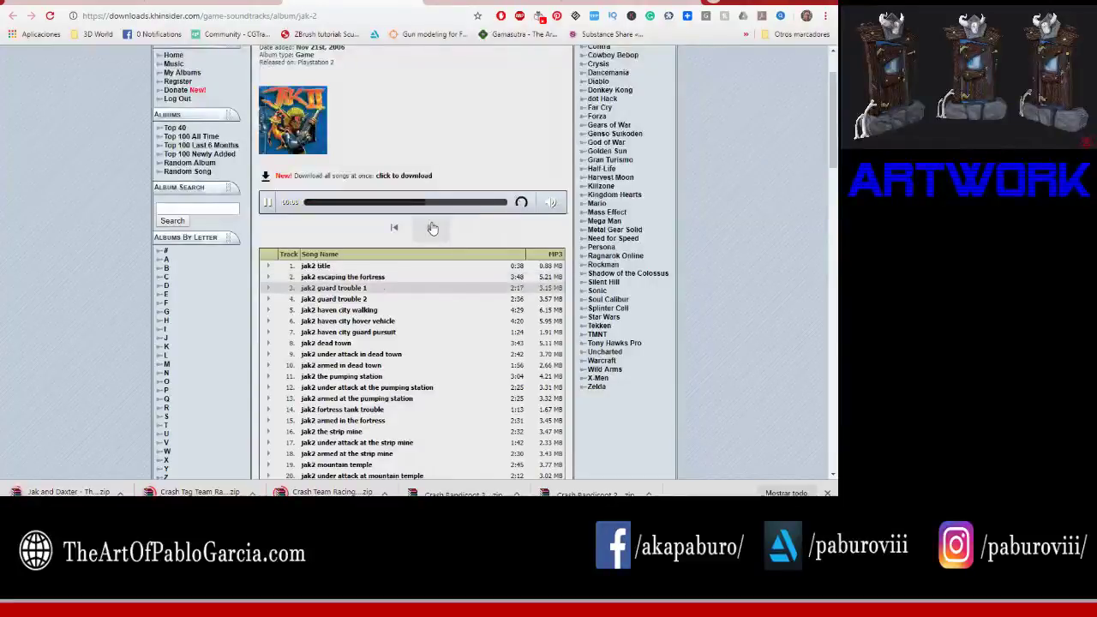
pyautogui.click(433, 228)
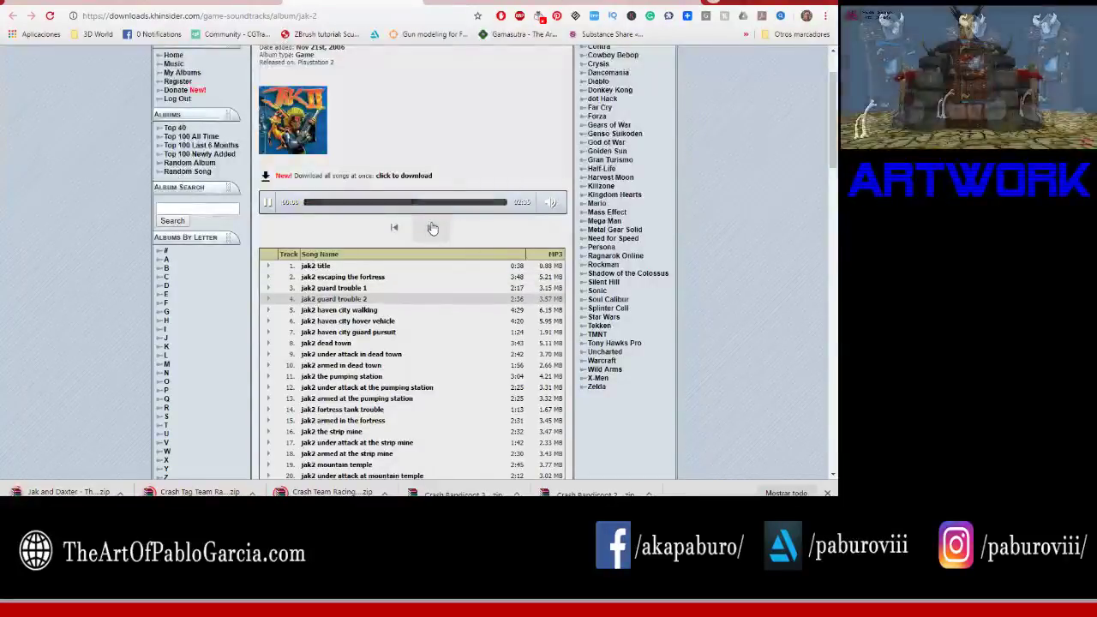
pyautogui.click(433, 228)
pyautogui.click(433, 228)
pyautogui.click(396, 227)
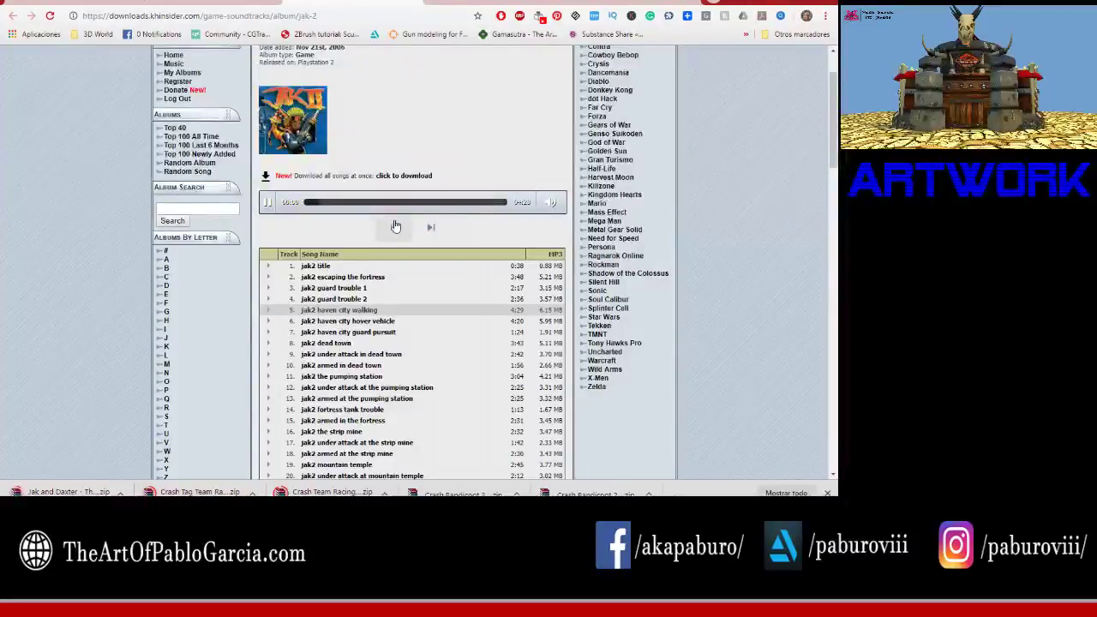
pyautogui.scroll(2, 443, 166)
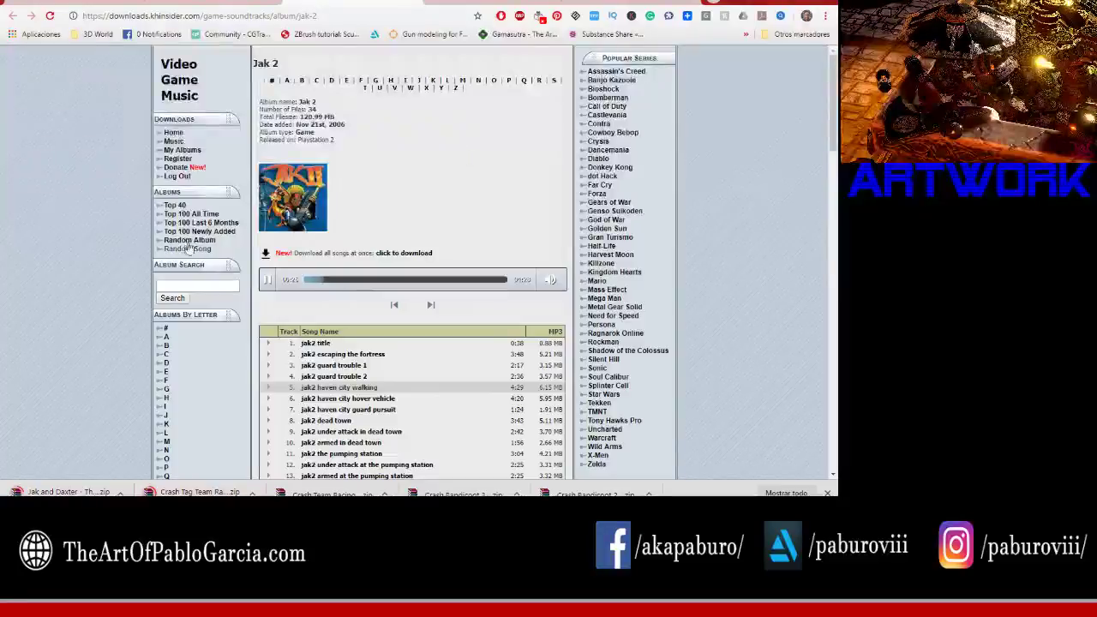
pyautogui.click(267, 279)
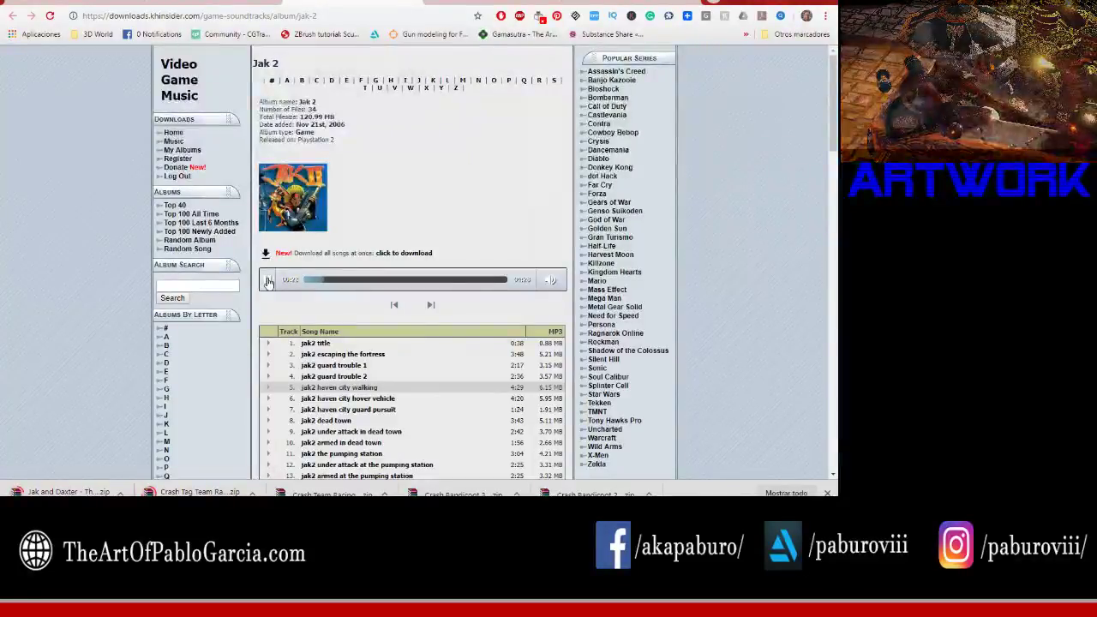
# Step: Download the Jak and Daxter – The Lost Frontier album and return to the Jak 2 page
pyautogui.hotkey('ctrl', 'Tab')
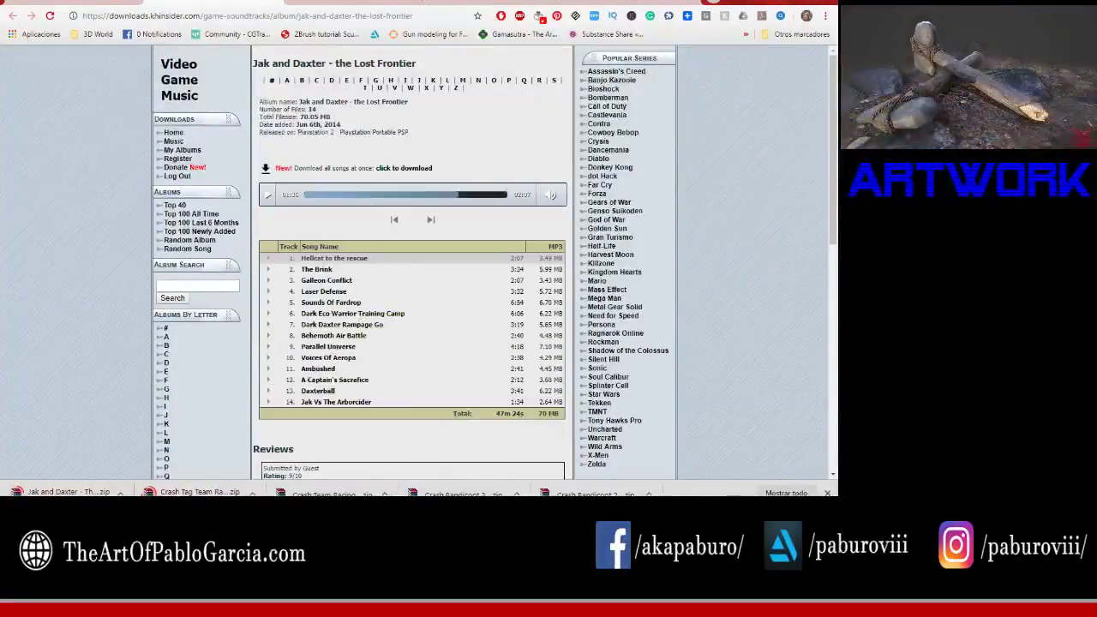
pyautogui.hotkey('ctrl', 'Tab')
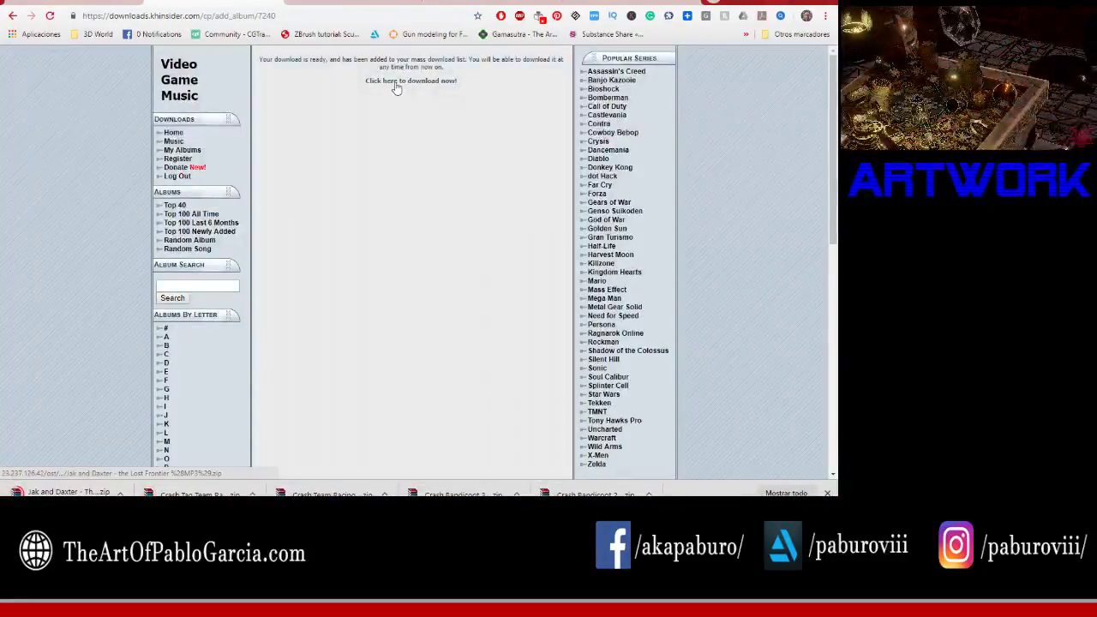
pyautogui.click(396, 80)
pyautogui.click(275, 3)
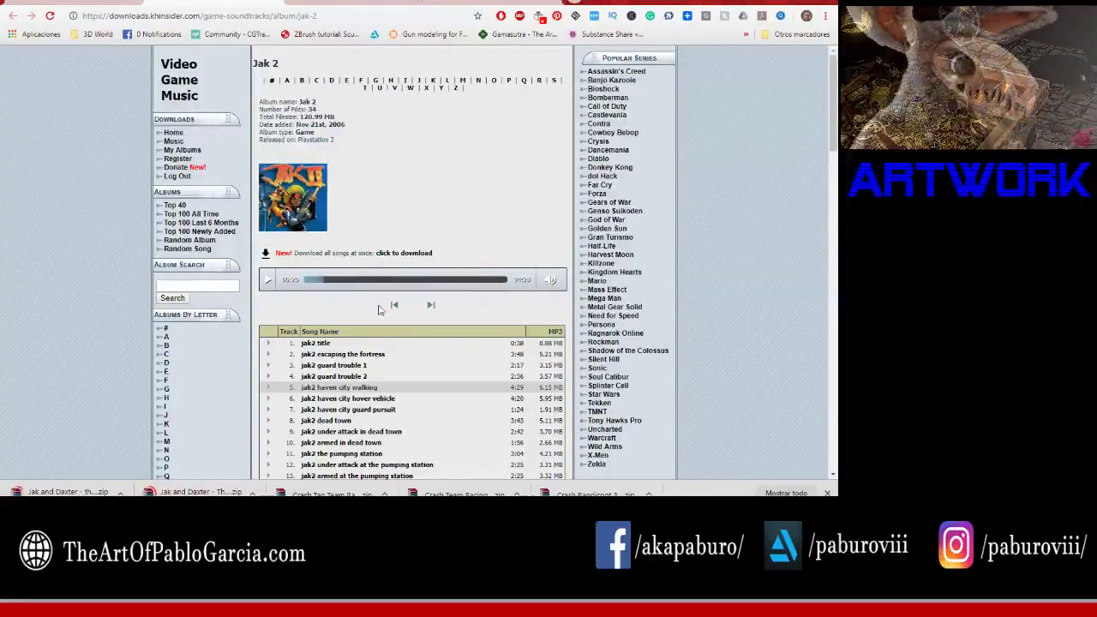
pyautogui.moveTo(347, 494)
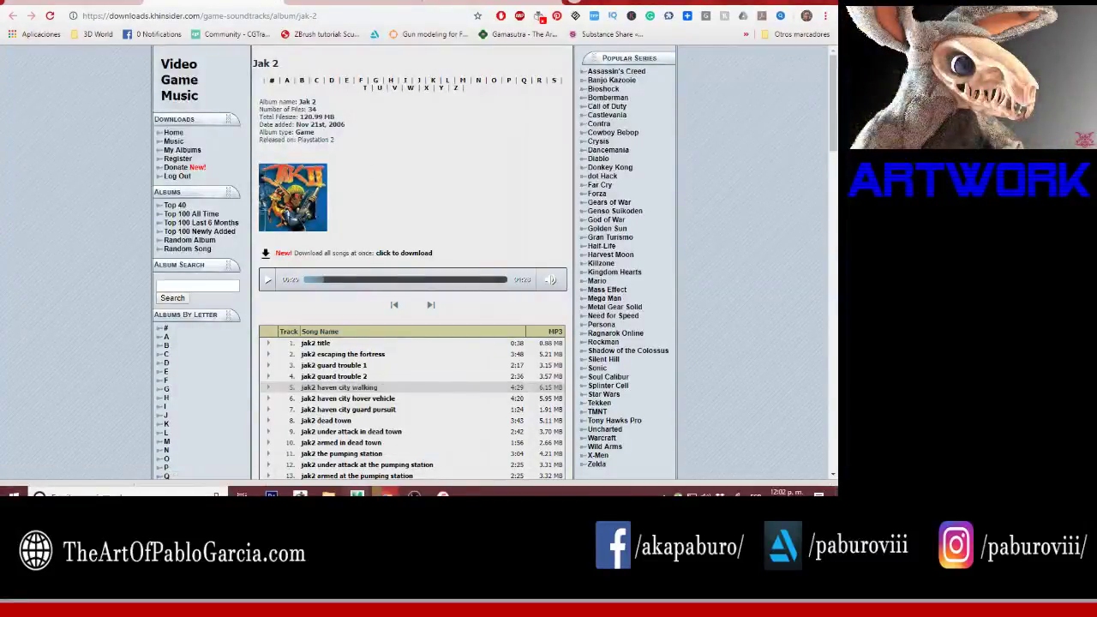
pyautogui.moveTo(386, 495)
pyautogui.click(397, 408)
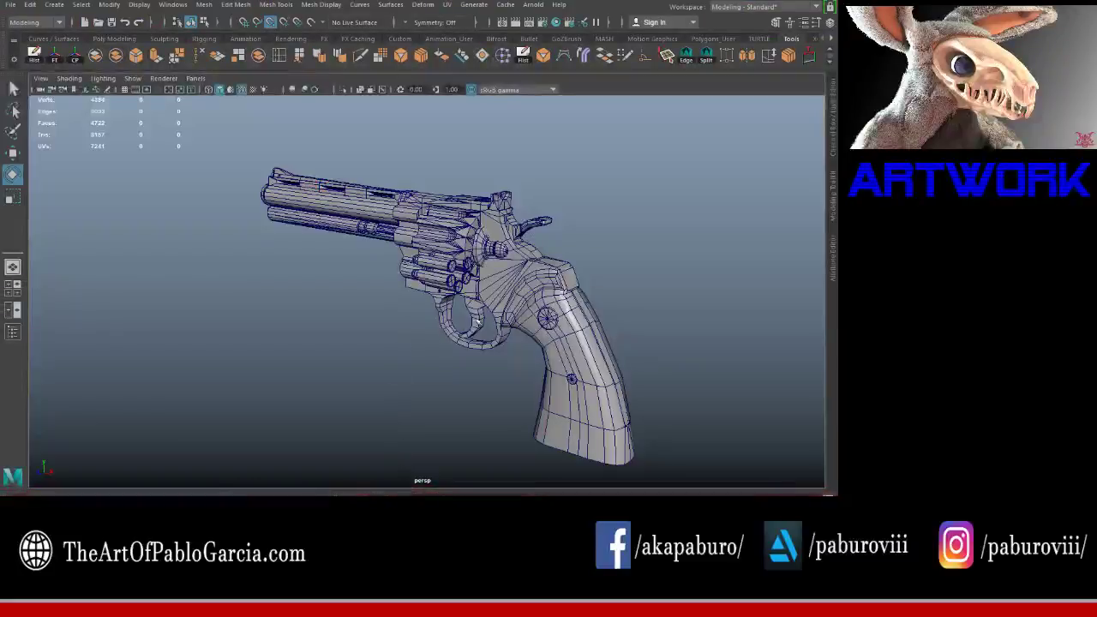
pyautogui.keyDown('alt'); pyautogui.moveTo(459, 332); pyautogui.dragTo(508, 298); pyautogui.keyUp('alt')
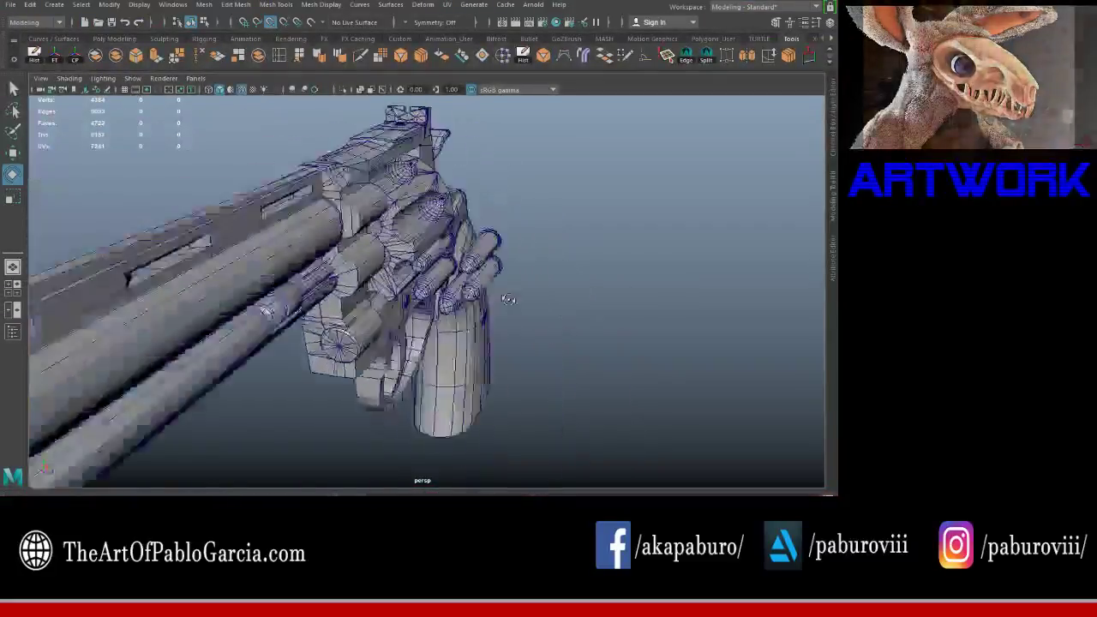
pyautogui.moveTo(507, 298)
pyautogui.keyDown('alt'); pyautogui.mouseDown()
pyautogui.moveTo(392, 266)
pyautogui.moveTo(433, 308)
pyautogui.mouseUp(); pyautogui.keyUp('alt')
pyautogui.click(392, 265)
pyautogui.press('q')
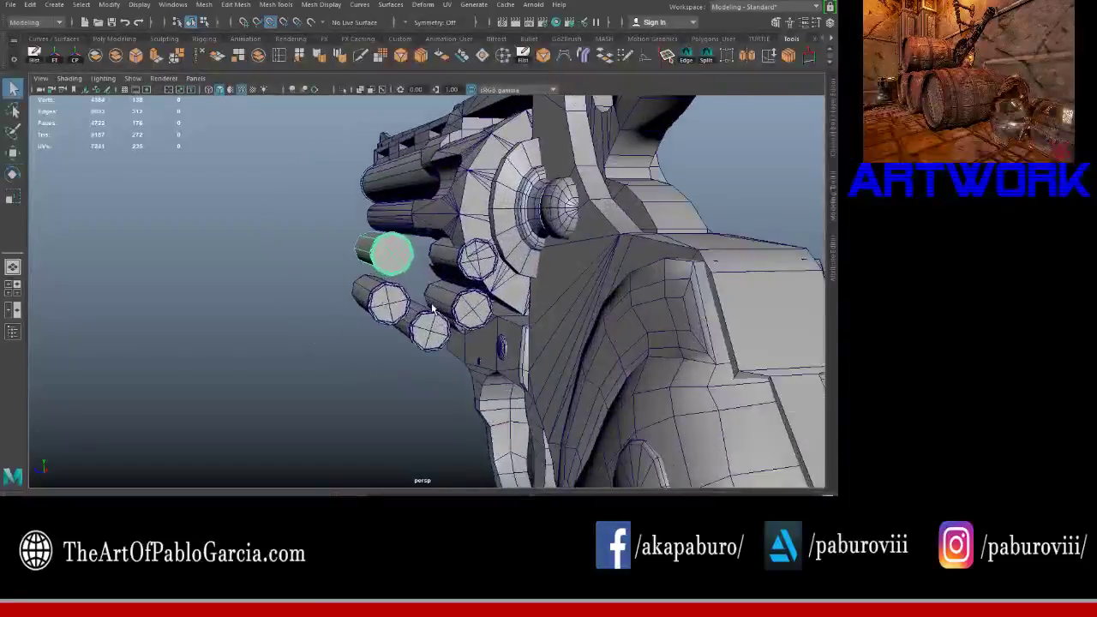
pyautogui.keyDown('alt'); pyautogui.moveTo(362, 300); pyautogui.dragTo(284, 286); pyautogui.keyUp('alt')
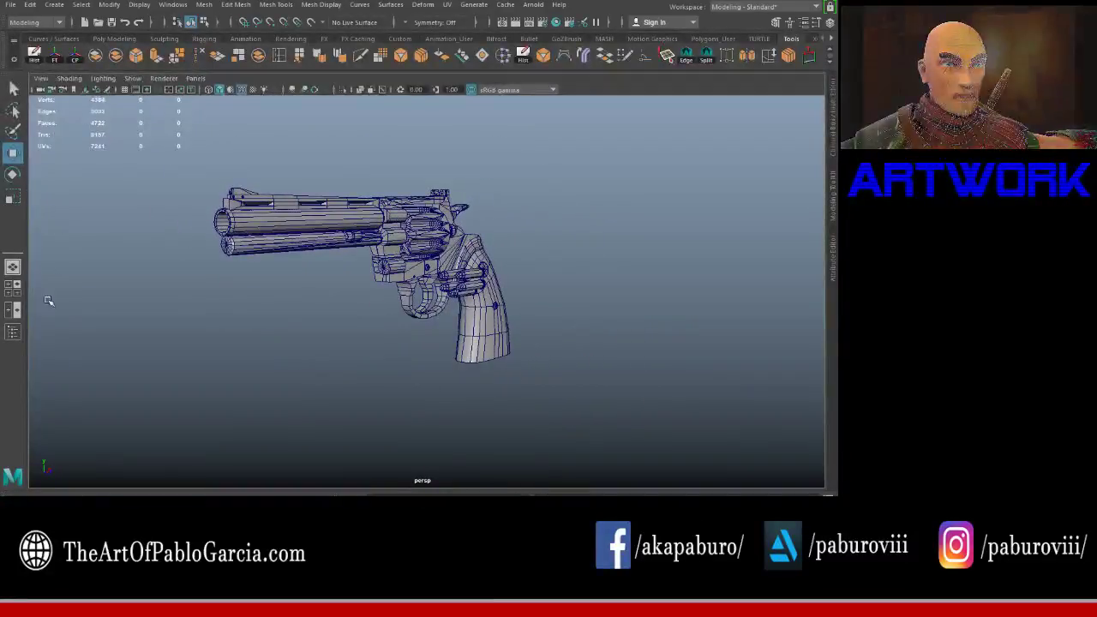
pyautogui.click(12, 332)
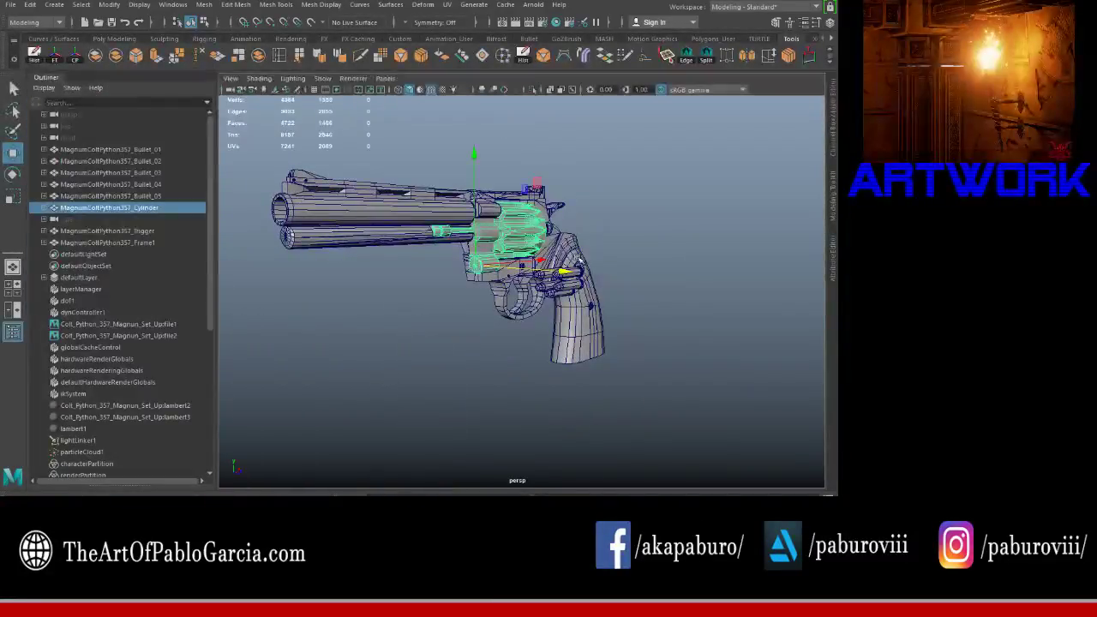
# Step: Group the cylinder, frame and trigger together with Ctrl+G
pyautogui.keyDown('shift'); pyautogui.click(579, 262); pyautogui.keyUp('shift')
pyautogui.scroll(3, 578, 262)
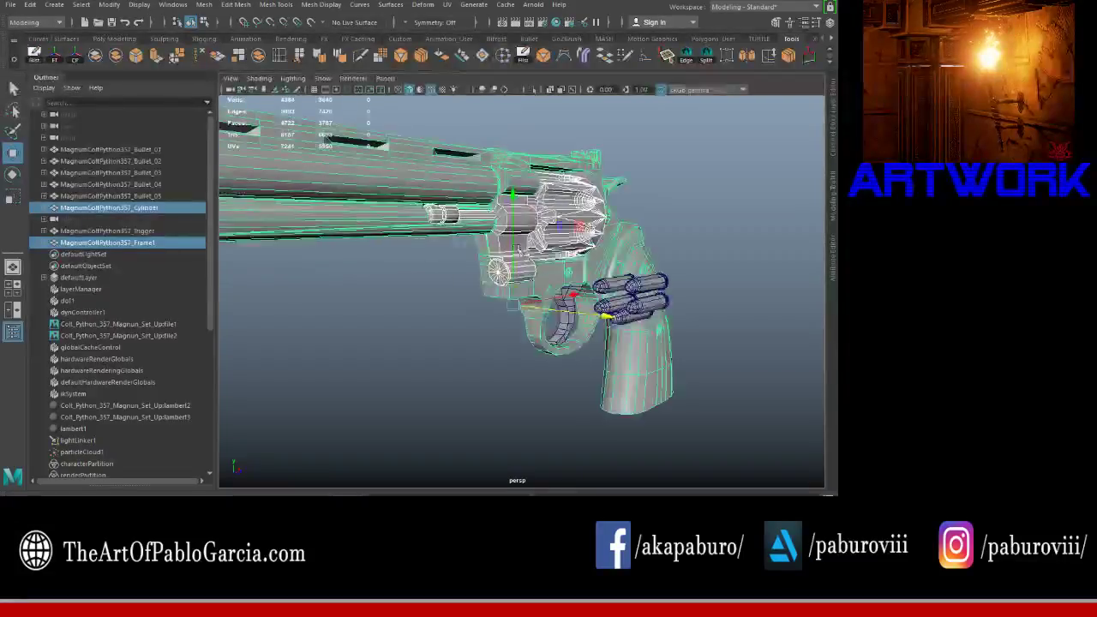
pyautogui.scroll(3, 579, 262)
pyautogui.keyDown('alt'); pyautogui.moveTo(598, 267); pyautogui.dragTo(583, 275); pyautogui.keyUp('alt')
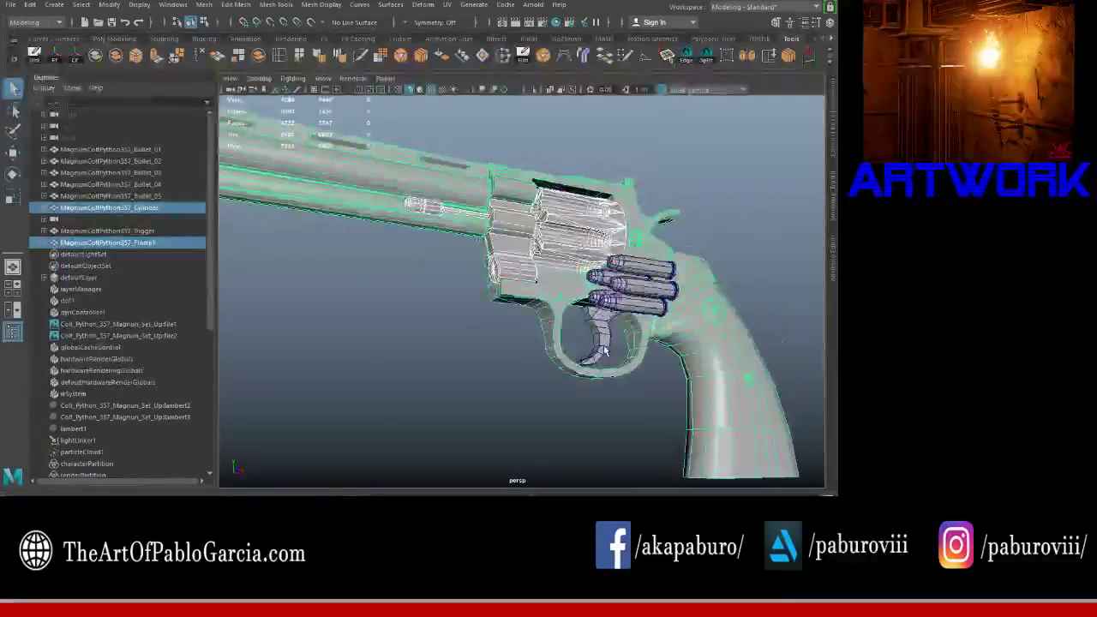
pyautogui.keyDown('shift'); pyautogui.click(595, 315); pyautogui.keyUp('shift')
pyautogui.scroll(-2, 480, 269)
pyautogui.keyDown('alt'); pyautogui.moveTo(480, 269); pyautogui.dragTo(436, 275); pyautogui.keyUp('alt')
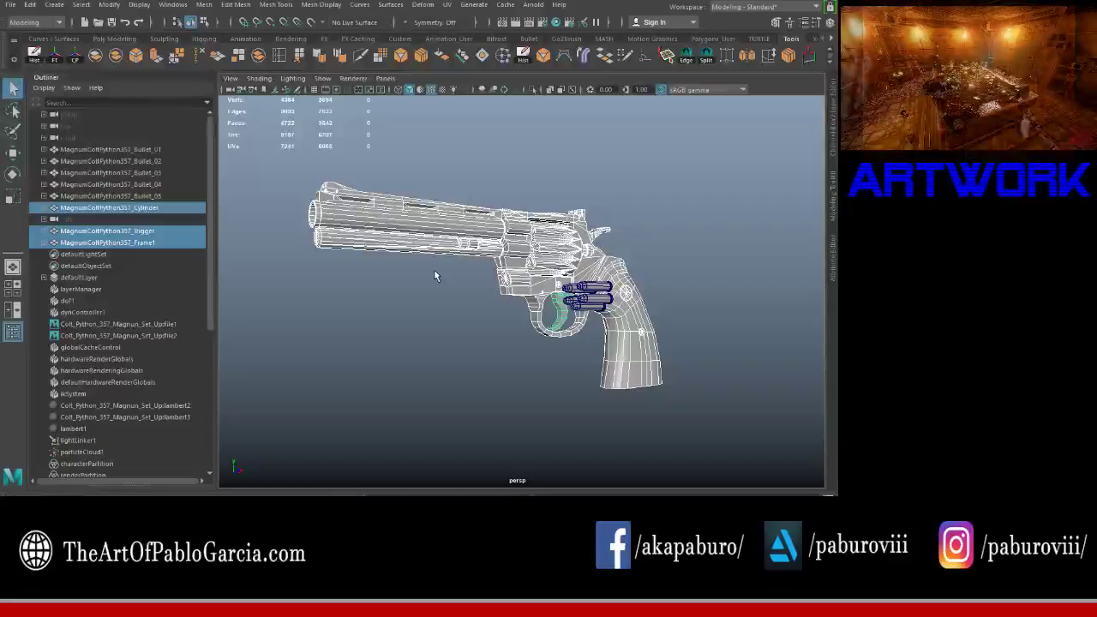
pyautogui.hotkey('ctrl', 'g')
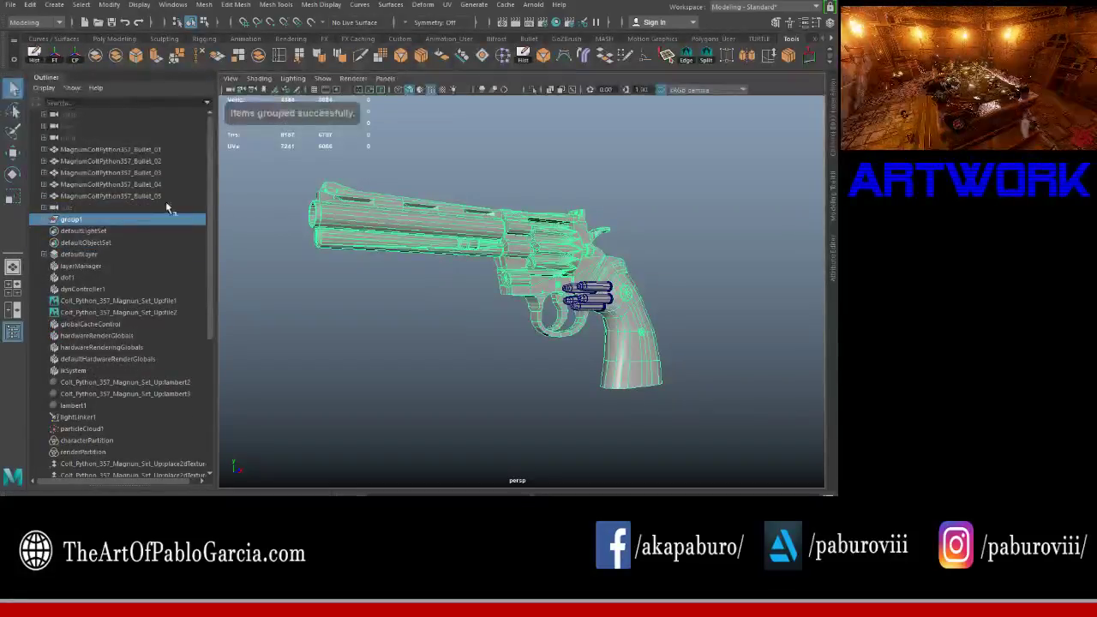
# Step: Rename group1 to MagnumColtPython357_Full
pyautogui.doubleClick(73, 220)
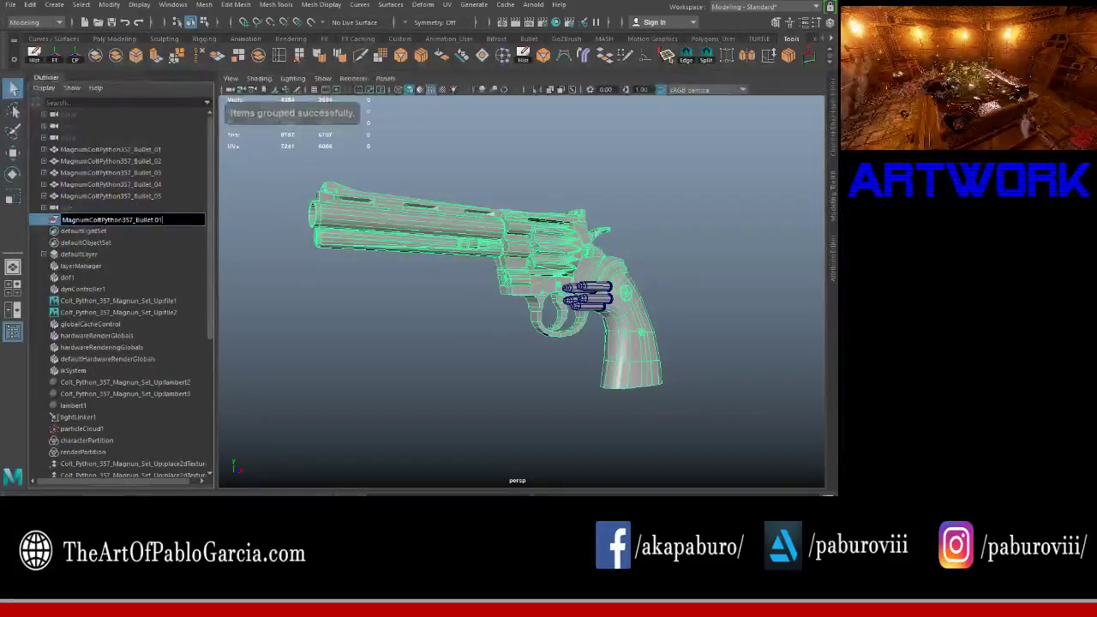
pyautogui.moveTo(161, 219); pyautogui.dragTo(137, 220)
pyautogui.press('Return')
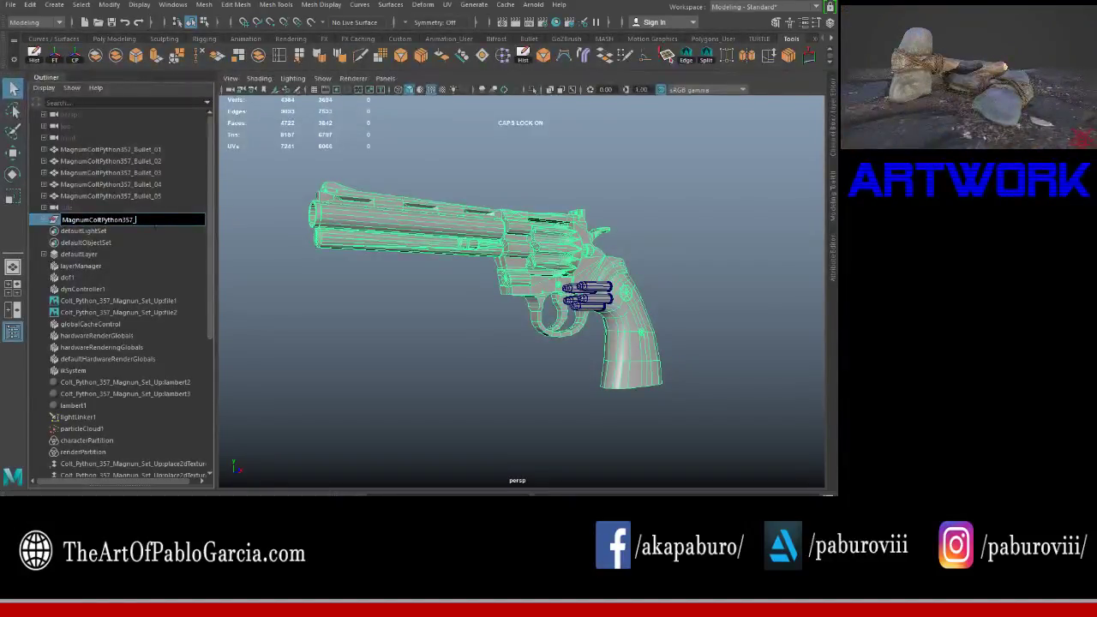
pyautogui.write('Full')
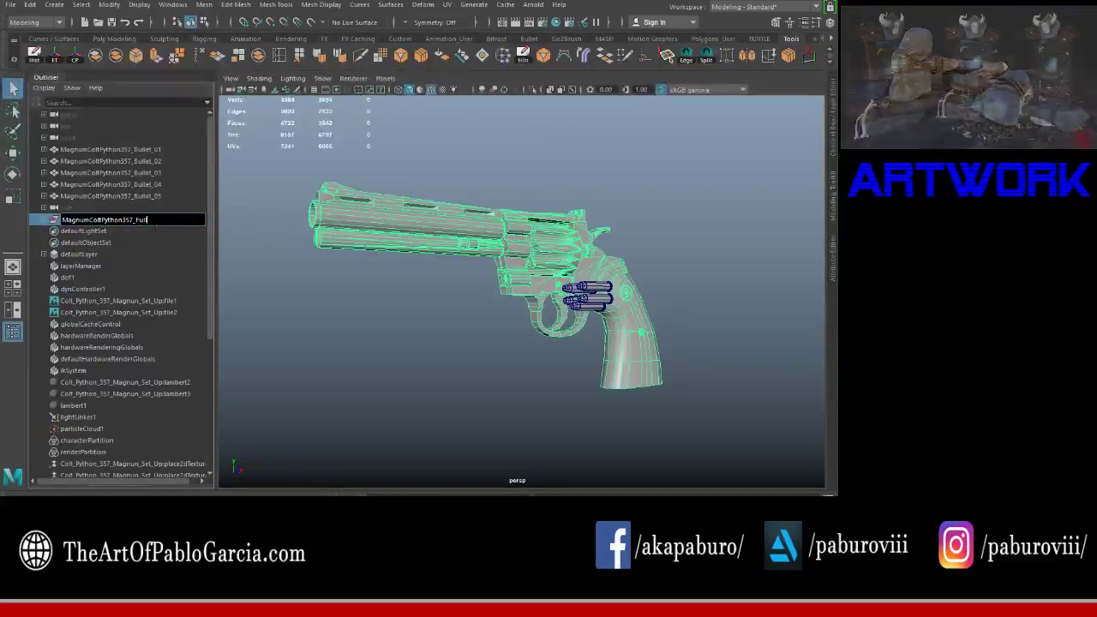
pyautogui.press('Return')
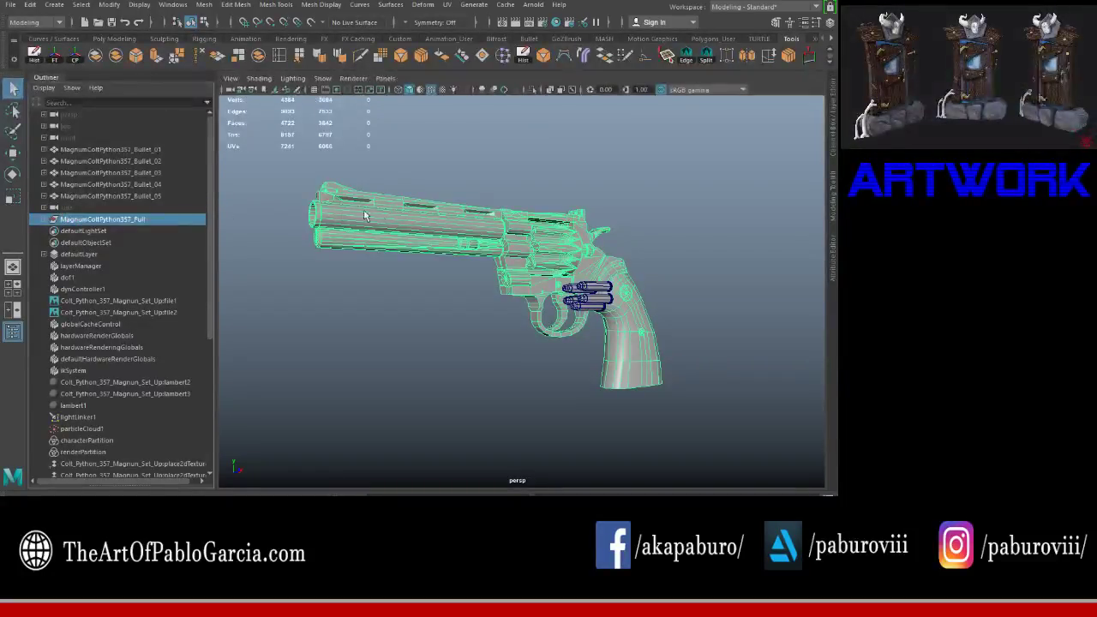
# Step: Move the group's pivot to the grip, then return to the Jak 2 page in Chrome
pyautogui.keyDown('alt'); pyautogui.moveTo(364, 216); pyautogui.dragTo(421, 234); pyautogui.keyUp('alt')
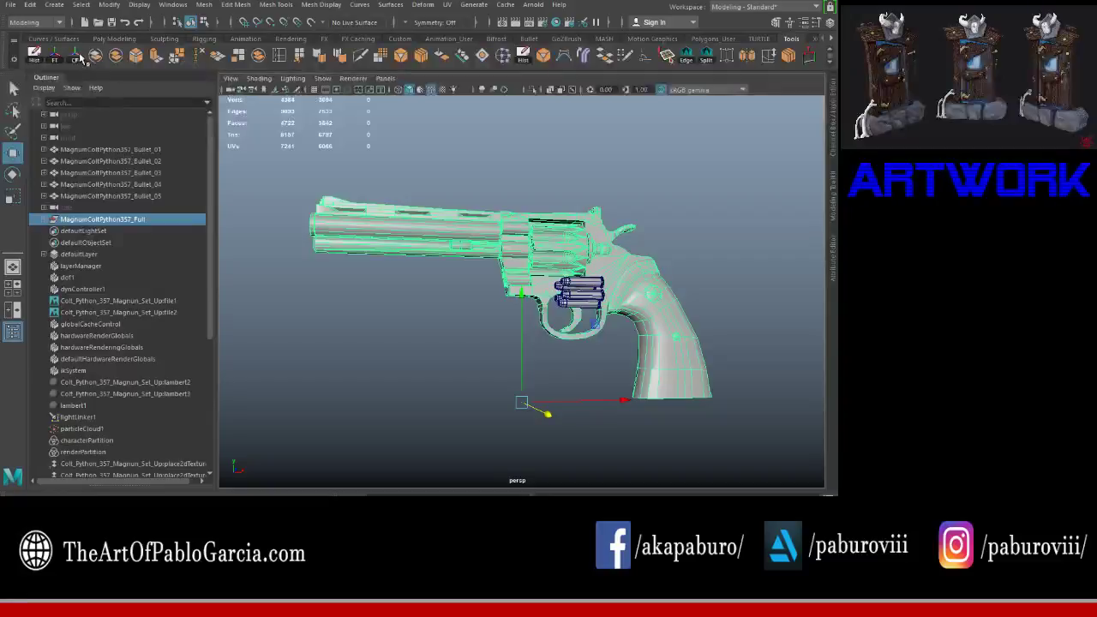
pyautogui.moveTo(604, 401); pyautogui.dragTo(673, 368)
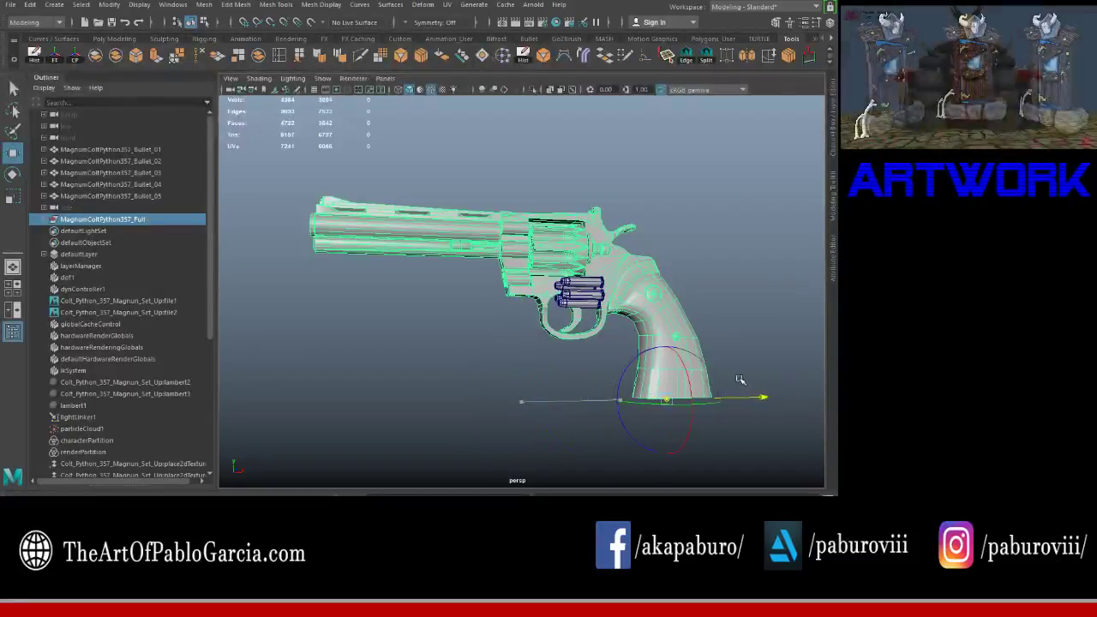
pyautogui.press('d')
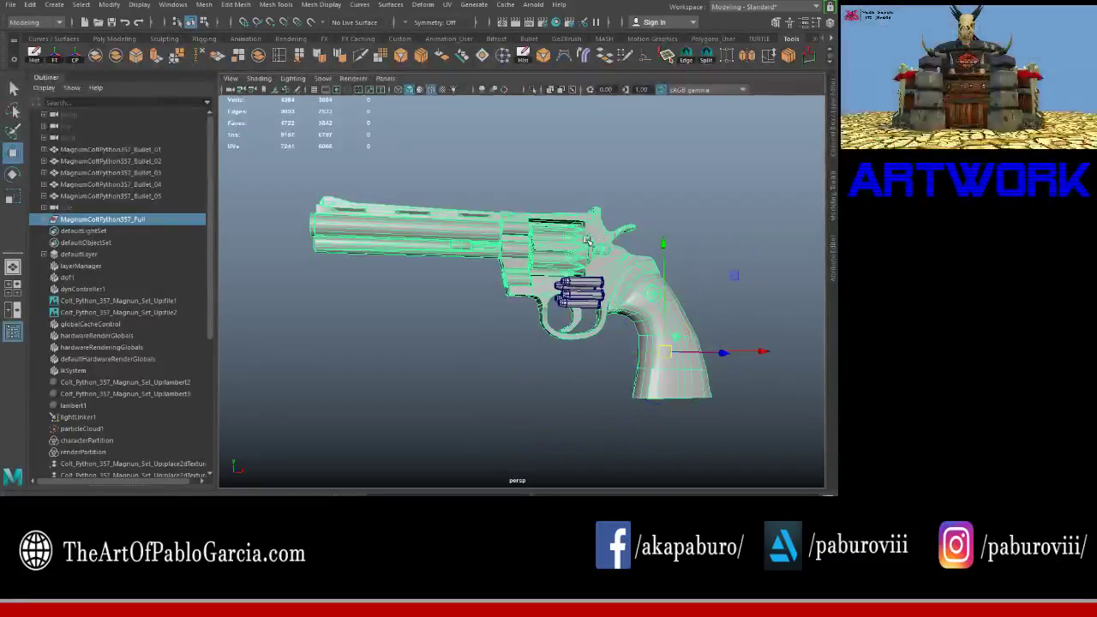
pyautogui.moveTo(562, 223)
pyautogui.keyDown('alt'); pyautogui.mouseDown()
pyautogui.moveTo(530, 248)
pyautogui.moveTo(597, 246)
pyautogui.mouseUp(); pyautogui.keyUp('alt')
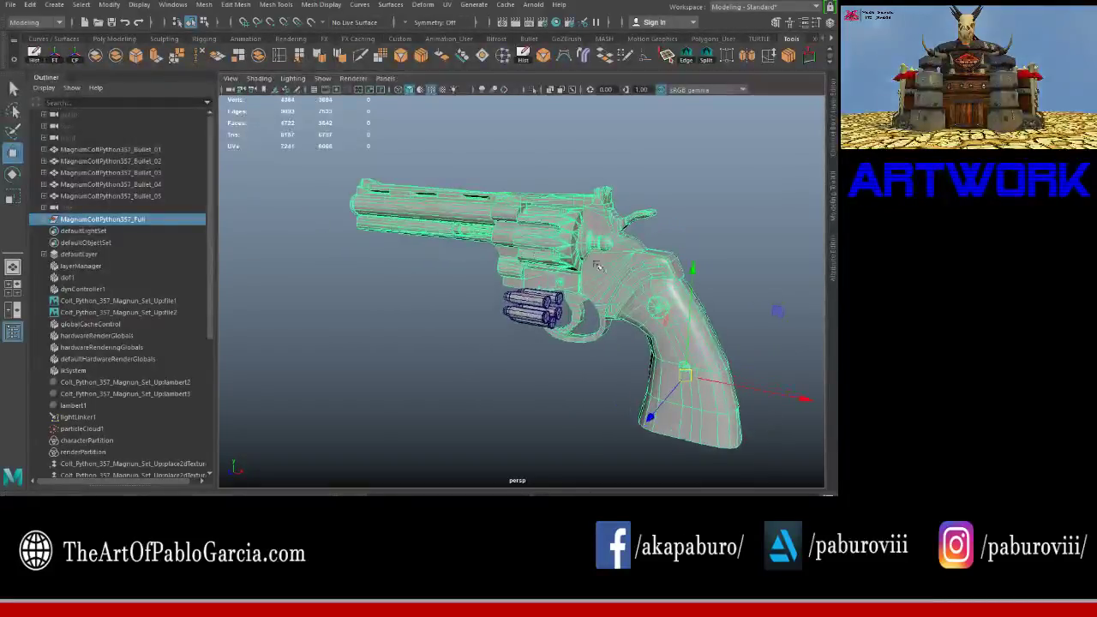
pyautogui.moveTo(598, 246)
pyautogui.keyDown('alt'); pyautogui.mouseDown()
pyautogui.moveTo(606, 240)
pyautogui.moveTo(614, 258)
pyautogui.mouseUp(); pyautogui.keyUp('alt')
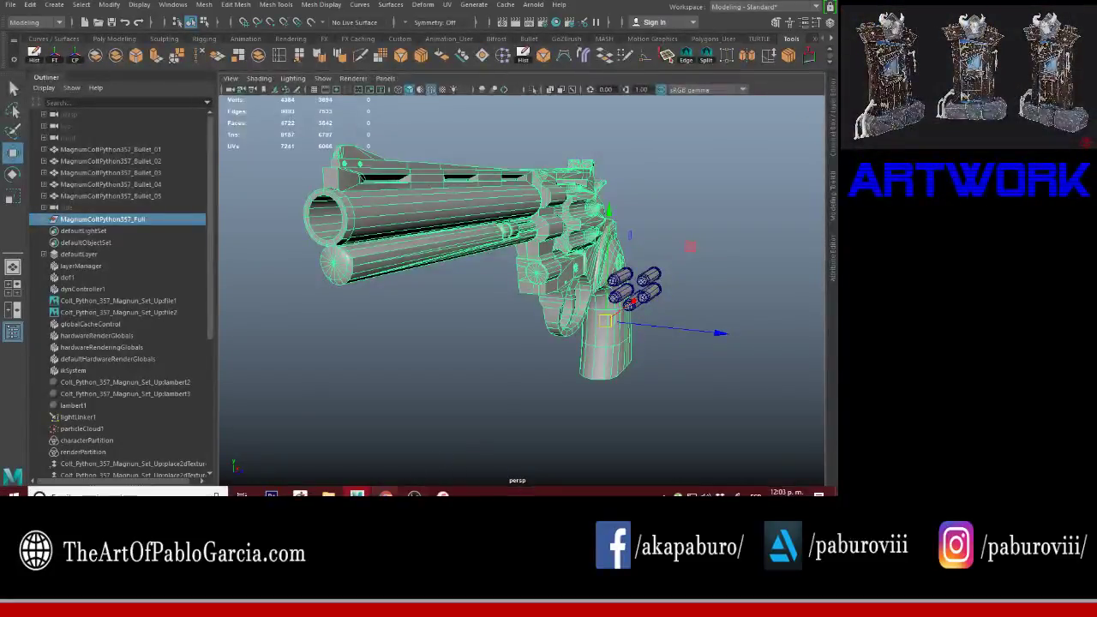
pyautogui.moveTo(386, 496)
pyautogui.click(415, 463)
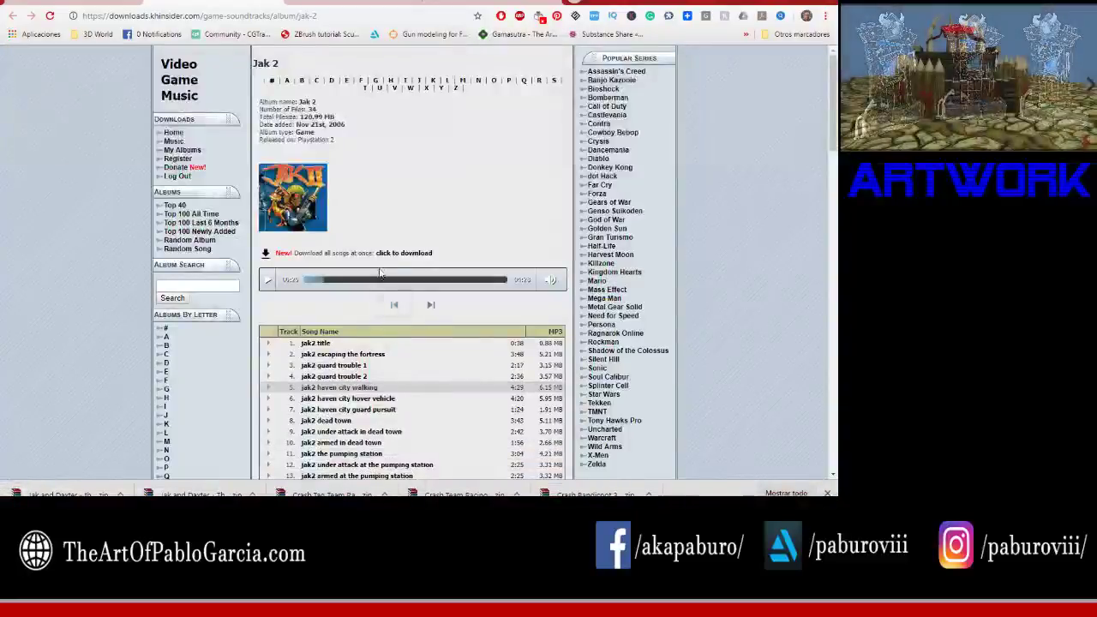
# Step: Download the Jak 2, Jak 3 and Jak X soundtrack zips, then search KHInsider albums for 'sly cooper'
pyautogui.click(413, 253)
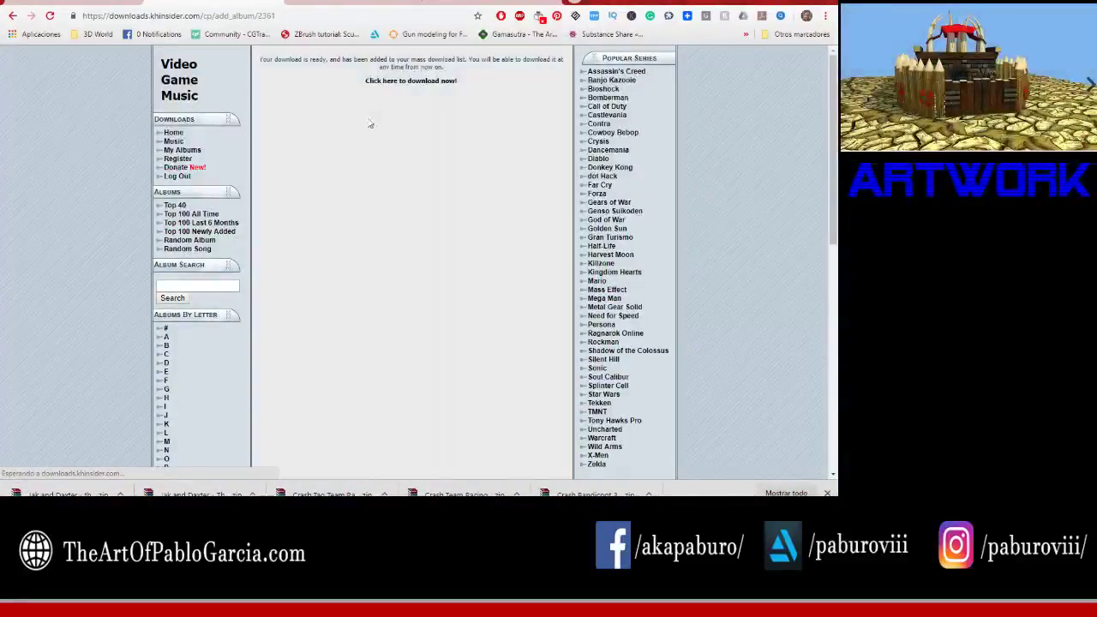
pyautogui.click(396, 81)
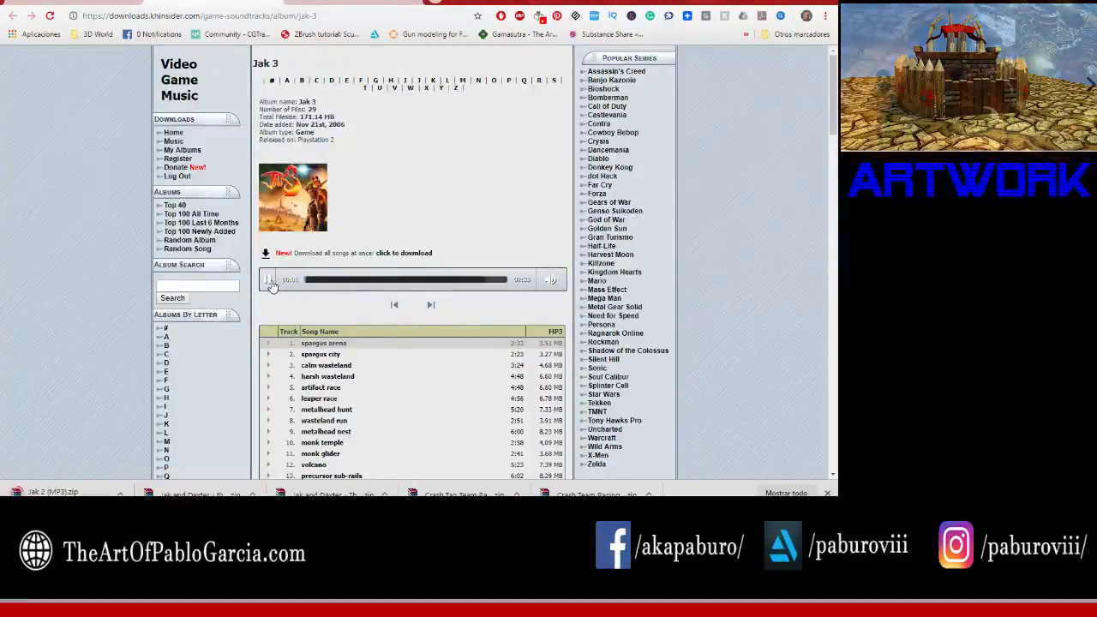
pyautogui.click(267, 281)
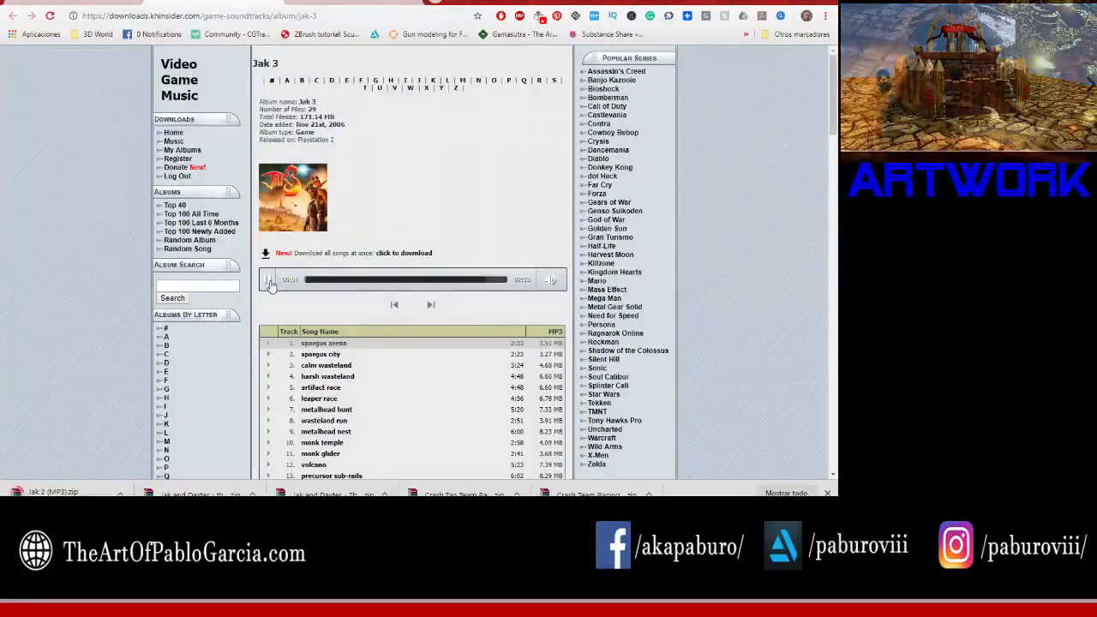
pyautogui.click(404, 254)
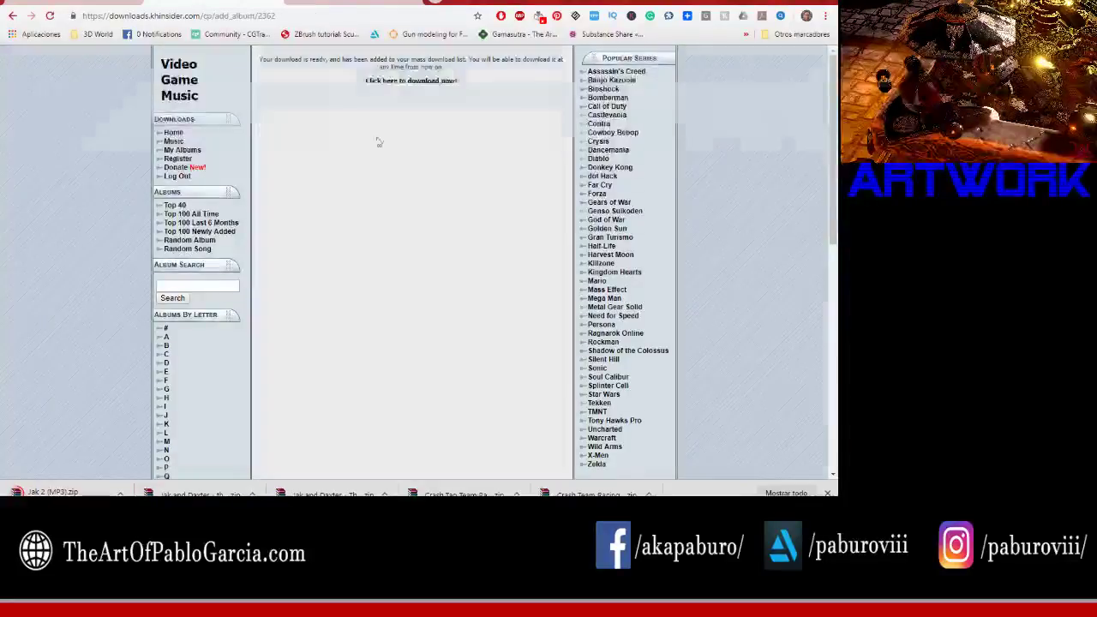
pyautogui.click(281, 4)
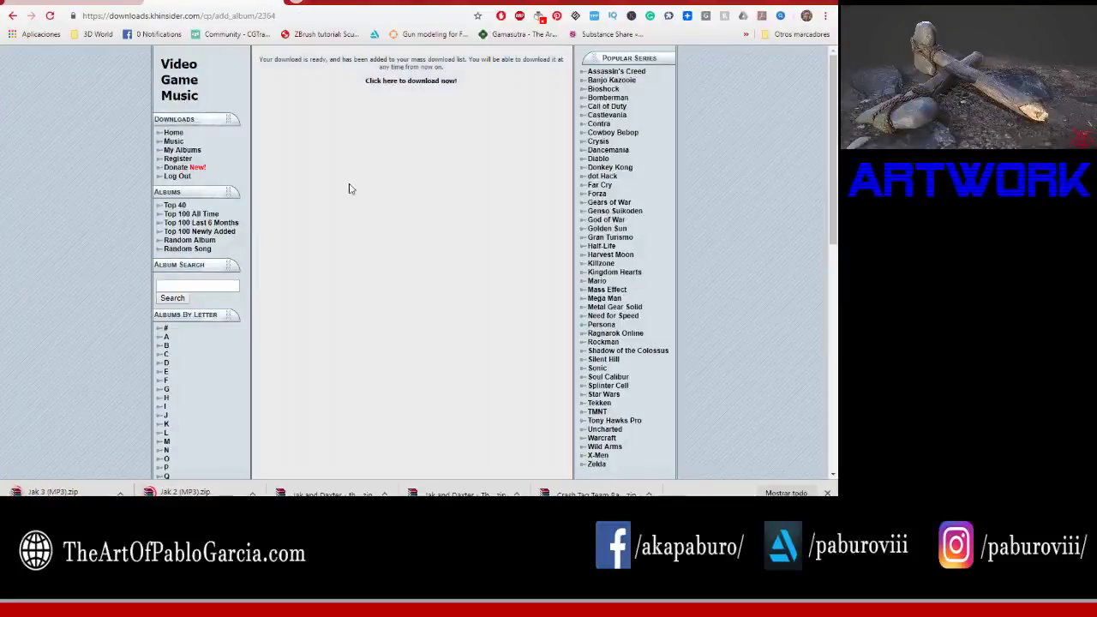
pyautogui.click(412, 82)
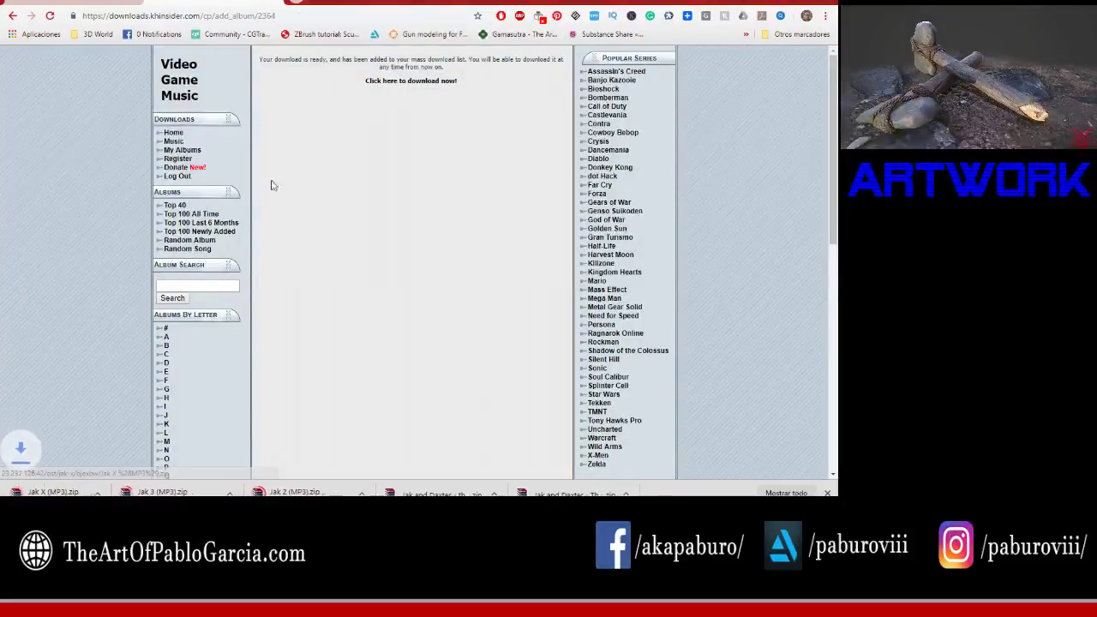
pyautogui.click(197, 284)
pyautogui.write('sly cooper')
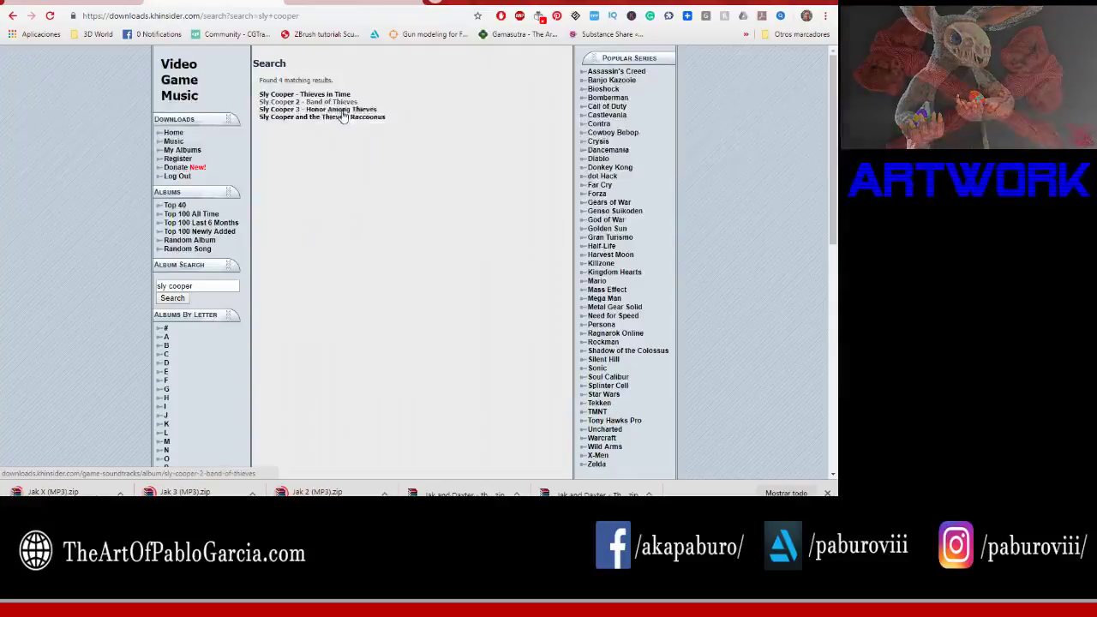
# Step: Open the Sly Cooper results in tabs and preview Thieves in Time, Band of Thieves and Honor Among Thieves
pyautogui.rightClick(329, 115)
pyautogui.click(336, 120)
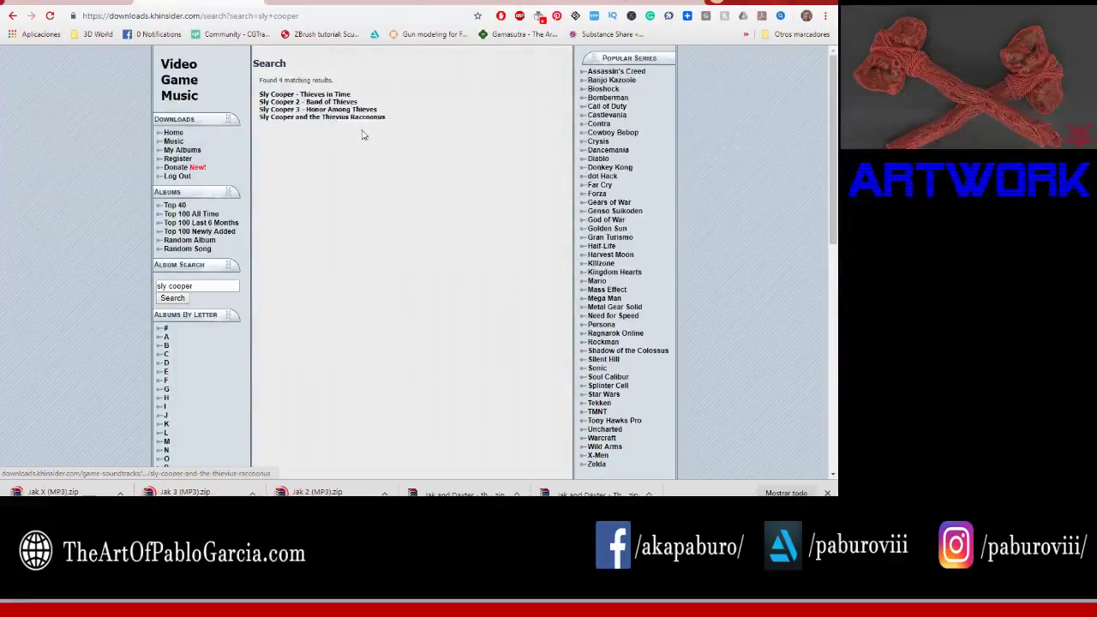
pyautogui.click(231, 4)
pyautogui.click(265, 273)
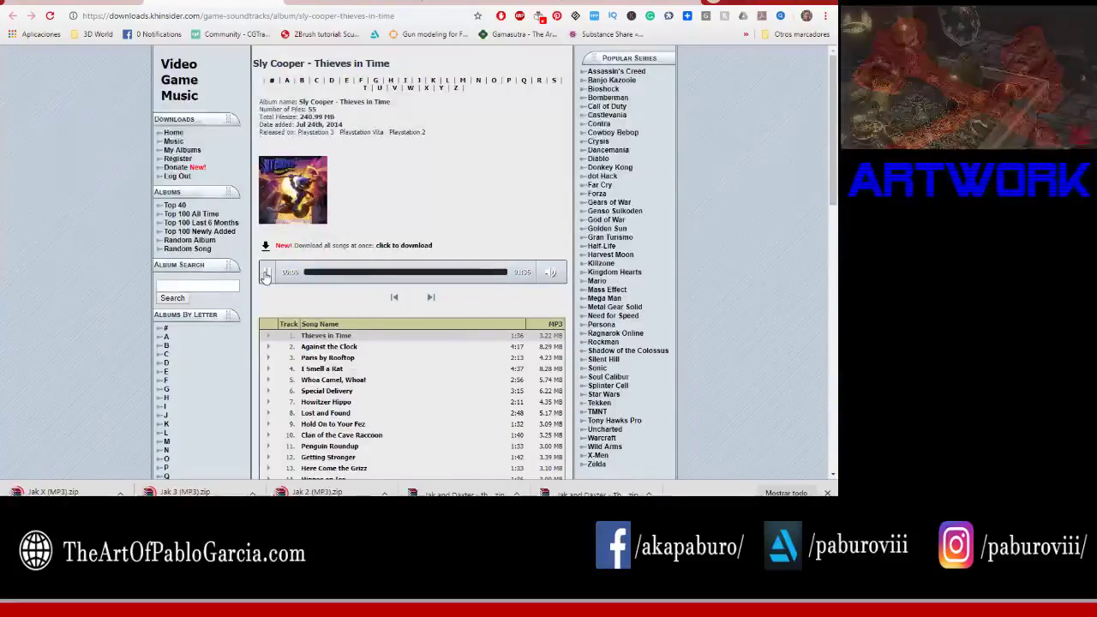
pyautogui.hotkey('ctrl', 'Tab')
pyautogui.click(267, 273)
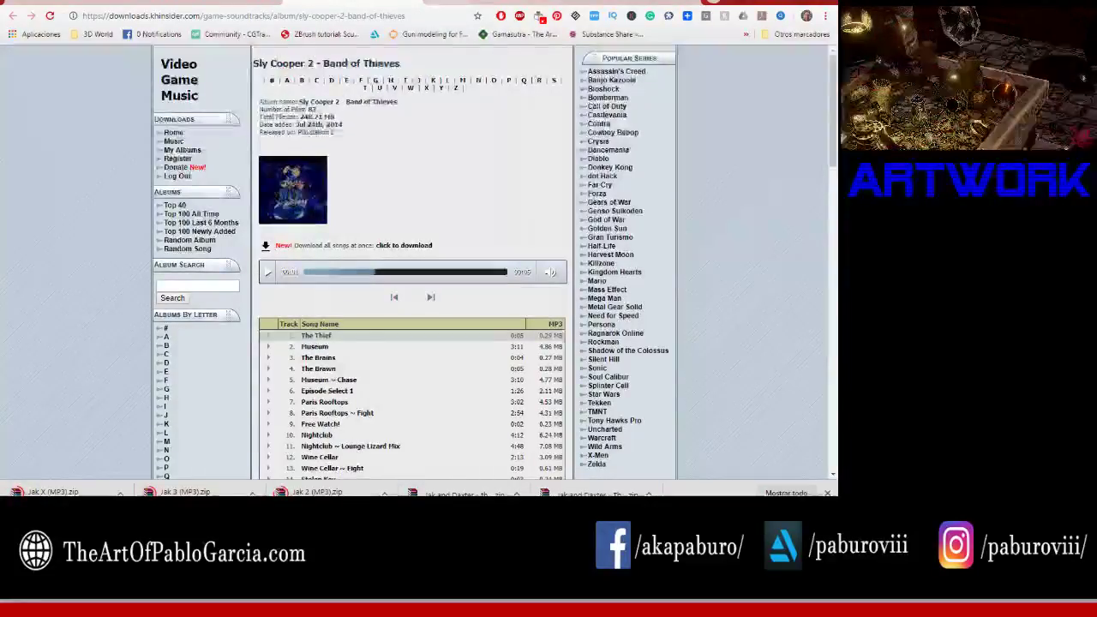
pyautogui.hotkey('ctrl', 'Tab')
pyautogui.click(272, 274)
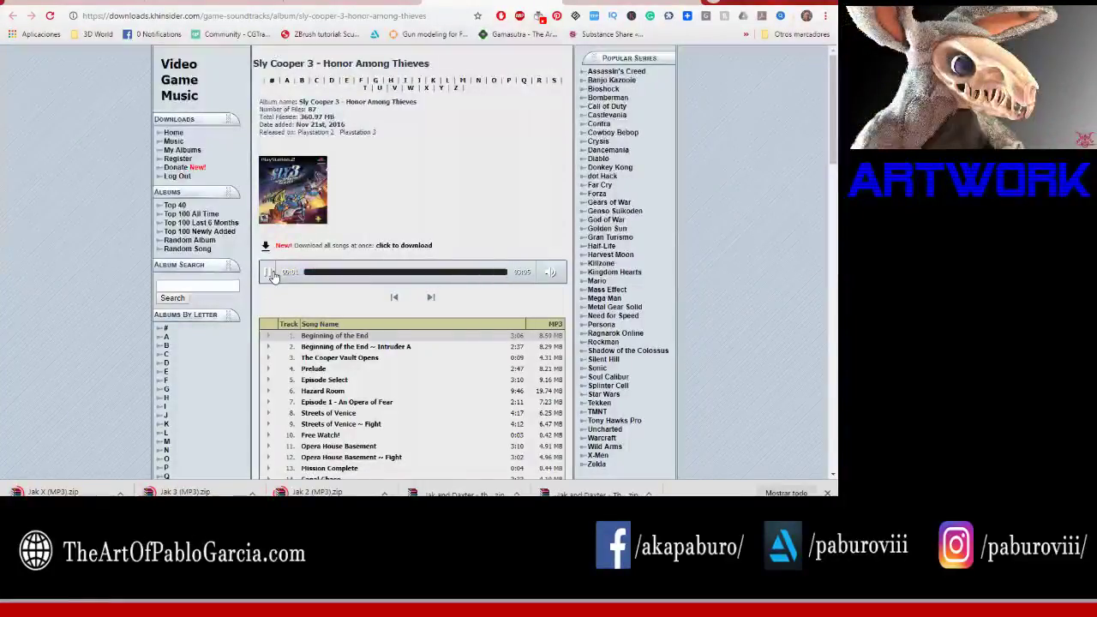
# Step: Preview the Thievius Raccoonus album and download it as a zip
pyautogui.click(588, 5)
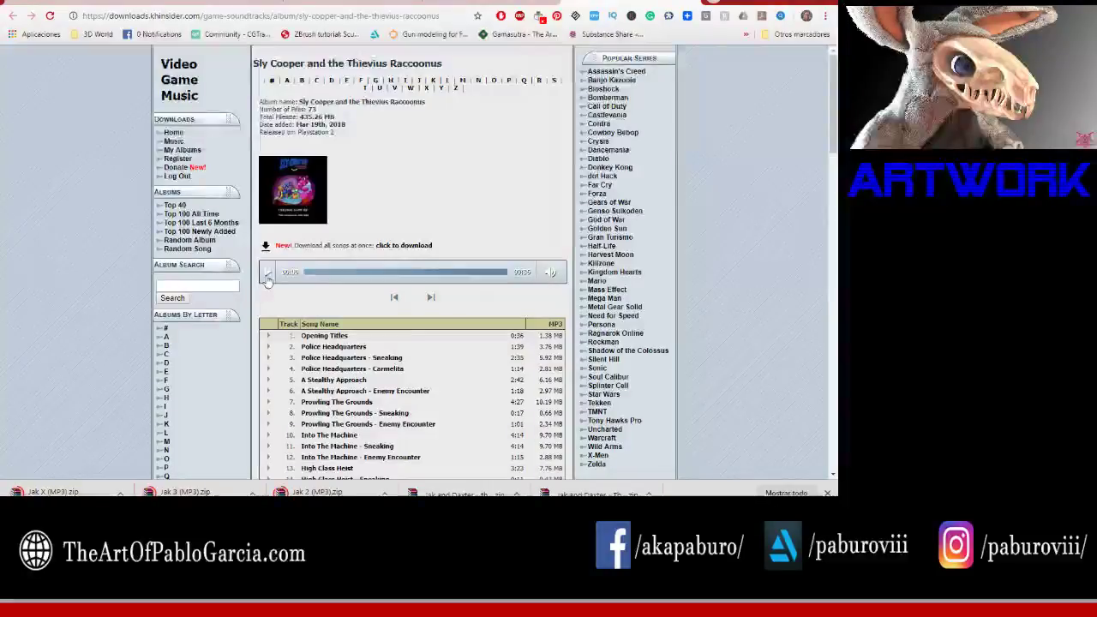
pyautogui.click(266, 274)
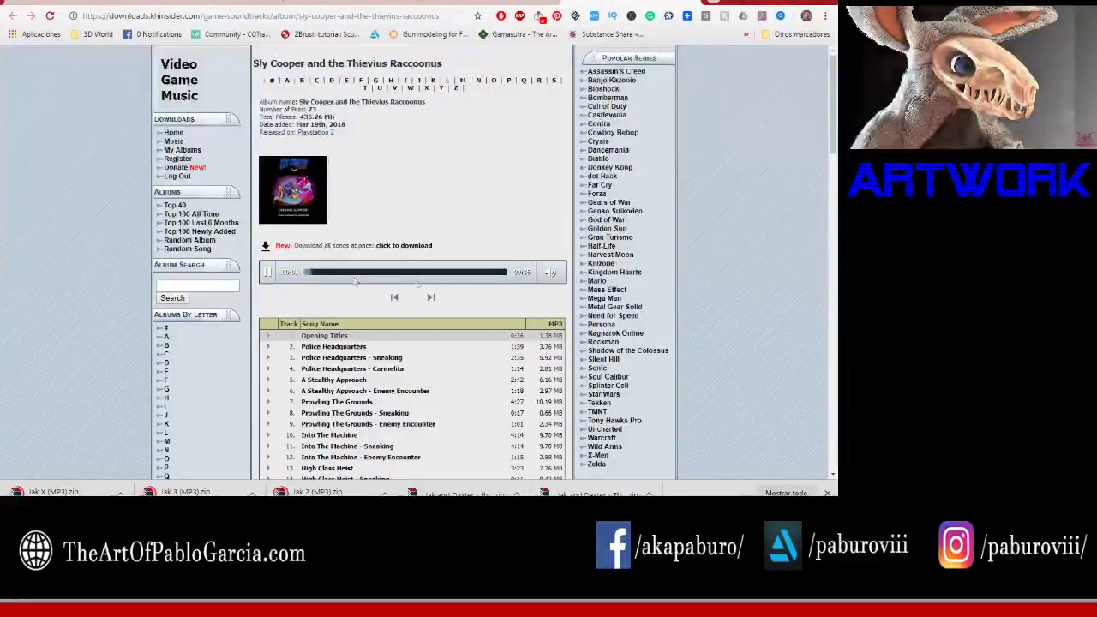
pyautogui.click(399, 247)
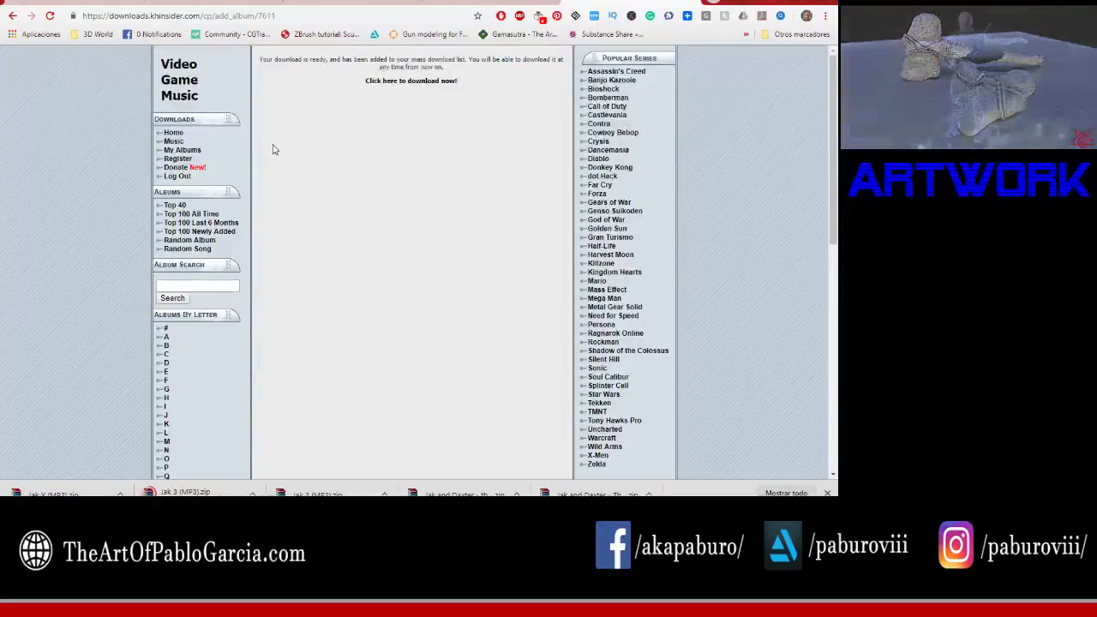
pyautogui.click(437, 81)
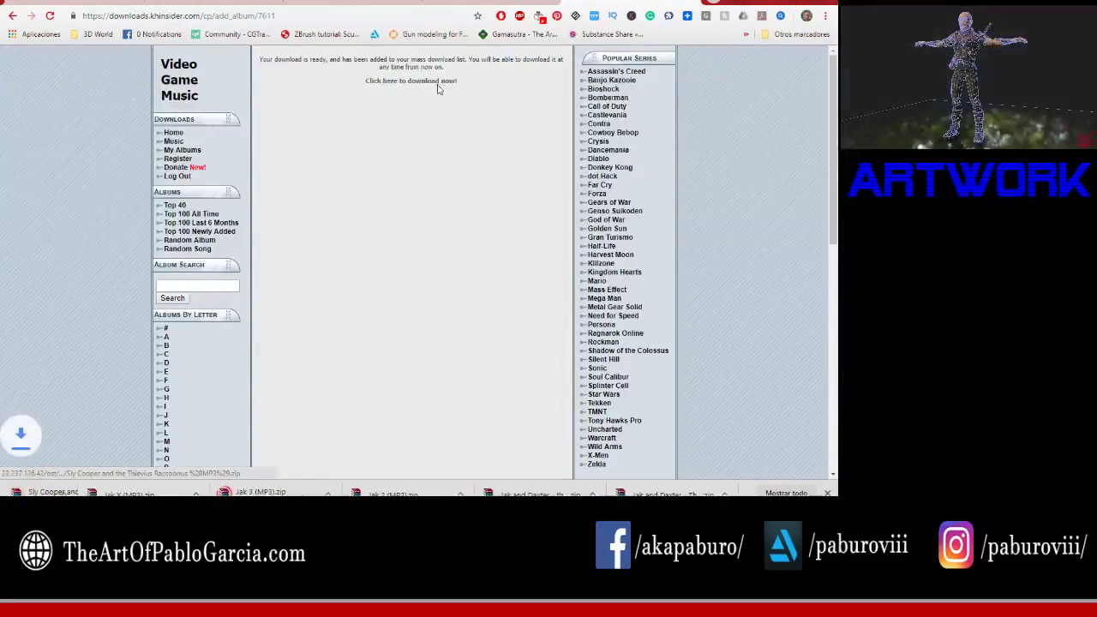
# Step: Revisit the Sly Cooper 3 and Sly Cooper 2 album pages, then return to Maya
pyautogui.click(683, 5)
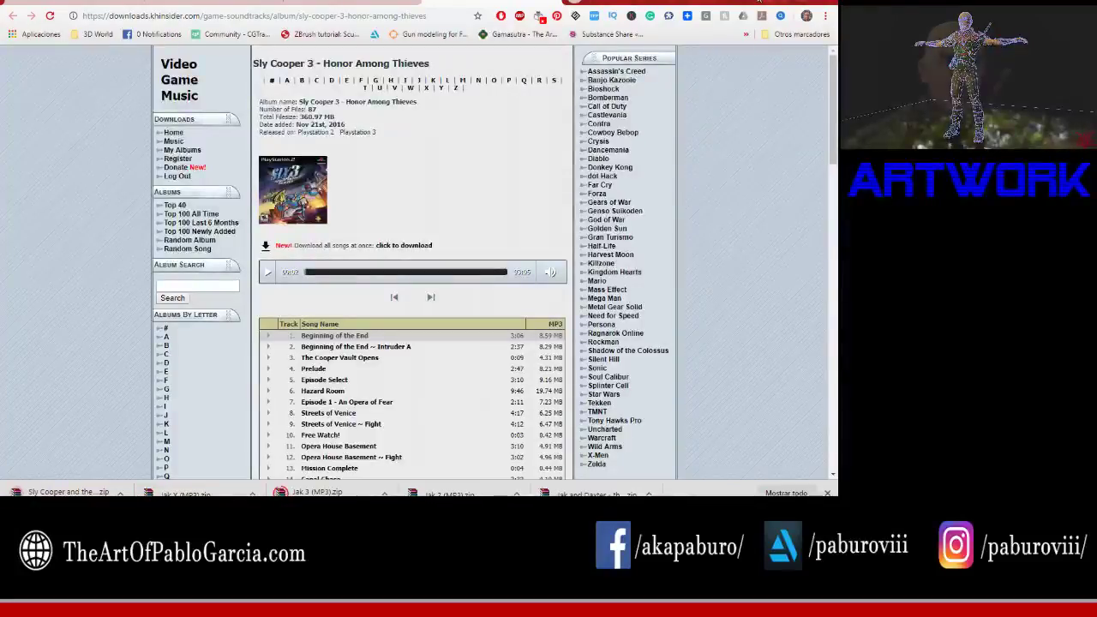
pyautogui.click(334, 5)
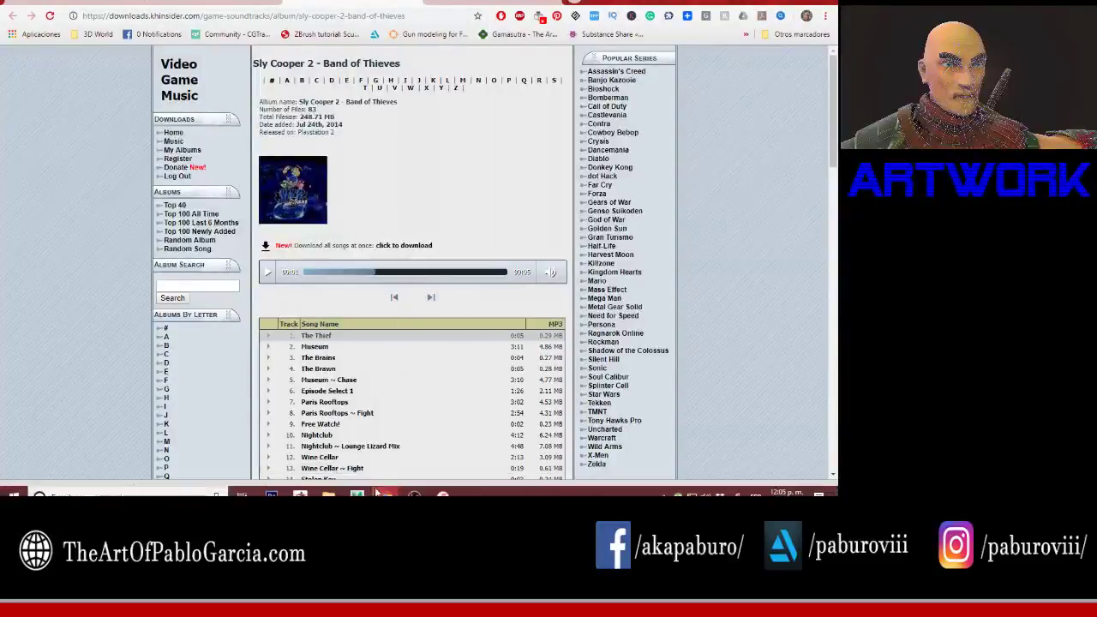
pyautogui.moveTo(385, 495)
pyautogui.click(426, 463)
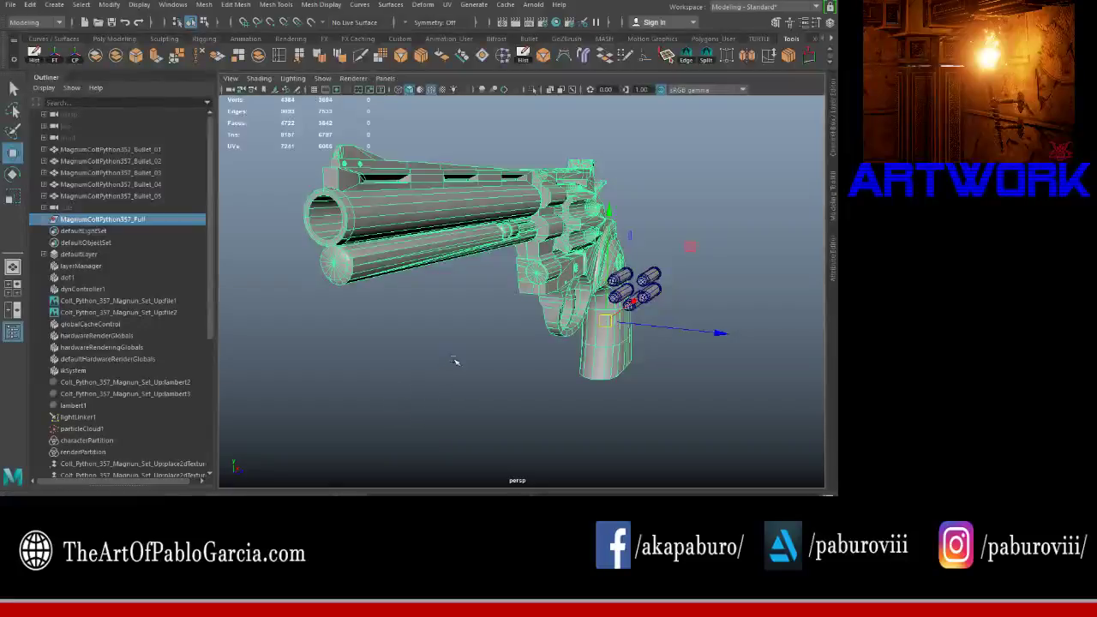
# Step: Expand MagnumColtPython357_Full in the Outliner and delete Bullet_02 through Bullet_05
pyautogui.scroll(3, 481, 349)
pyautogui.keyDown('alt'); pyautogui.moveTo(480, 349); pyautogui.dragTo(421, 301); pyautogui.keyUp('alt')
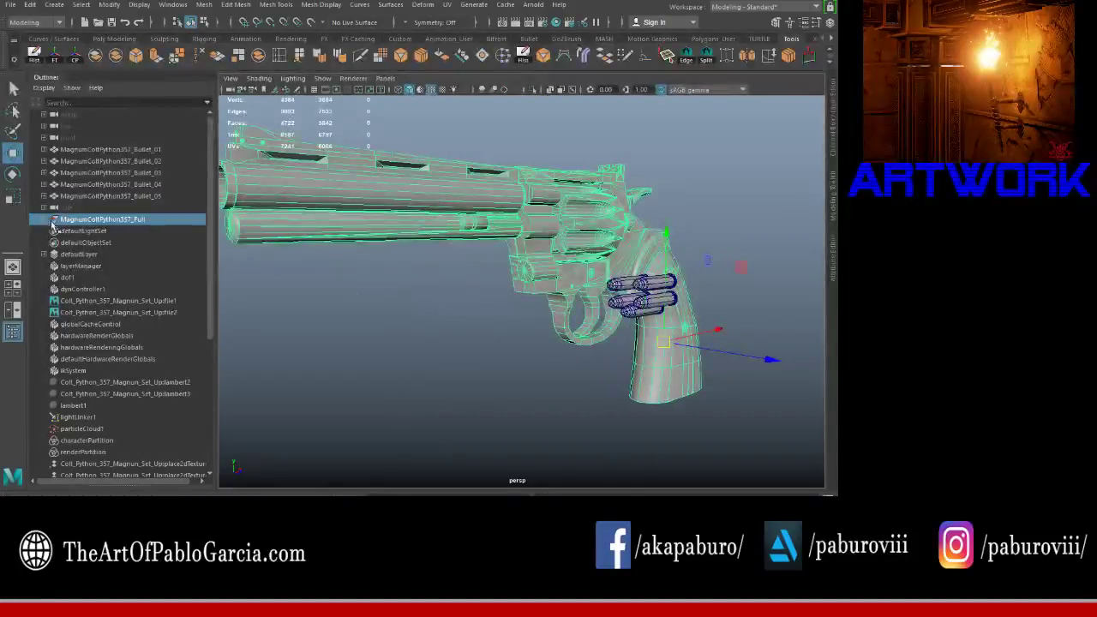
pyautogui.click(49, 219)
pyautogui.scroll(-3, 486, 300)
pyautogui.scroll(-1, 478, 286)
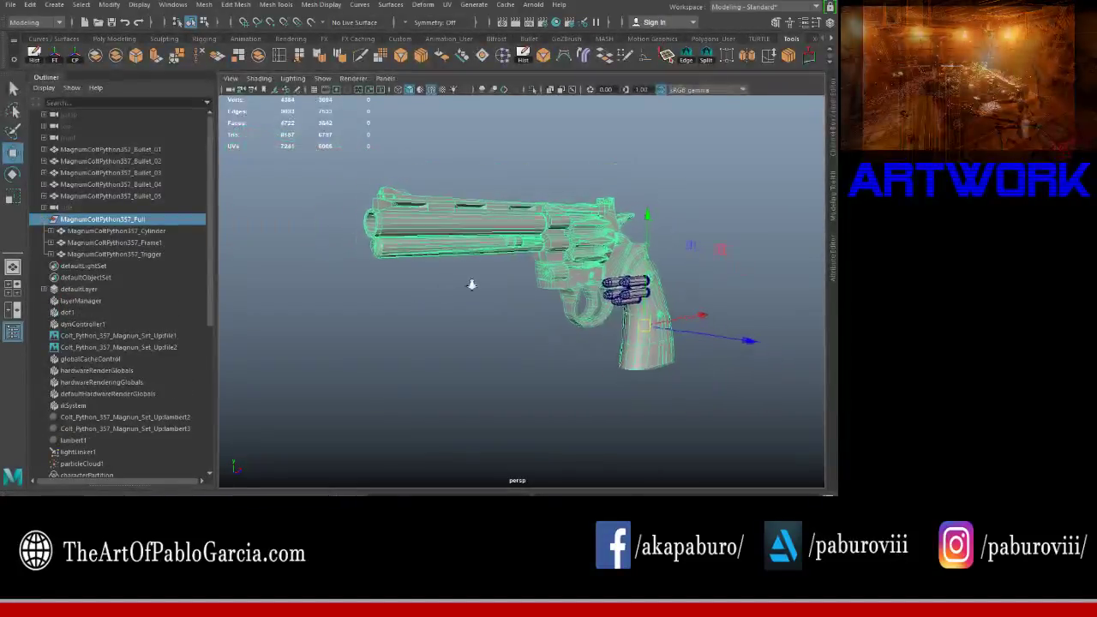
pyautogui.scroll(2, 474, 300)
pyautogui.moveTo(473, 301)
pyautogui.keyDown('alt'); pyautogui.mouseDown()
pyautogui.moveTo(576, 273)
pyautogui.moveTo(617, 300)
pyautogui.moveTo(609, 294)
pyautogui.mouseUp(); pyautogui.keyUp('alt')
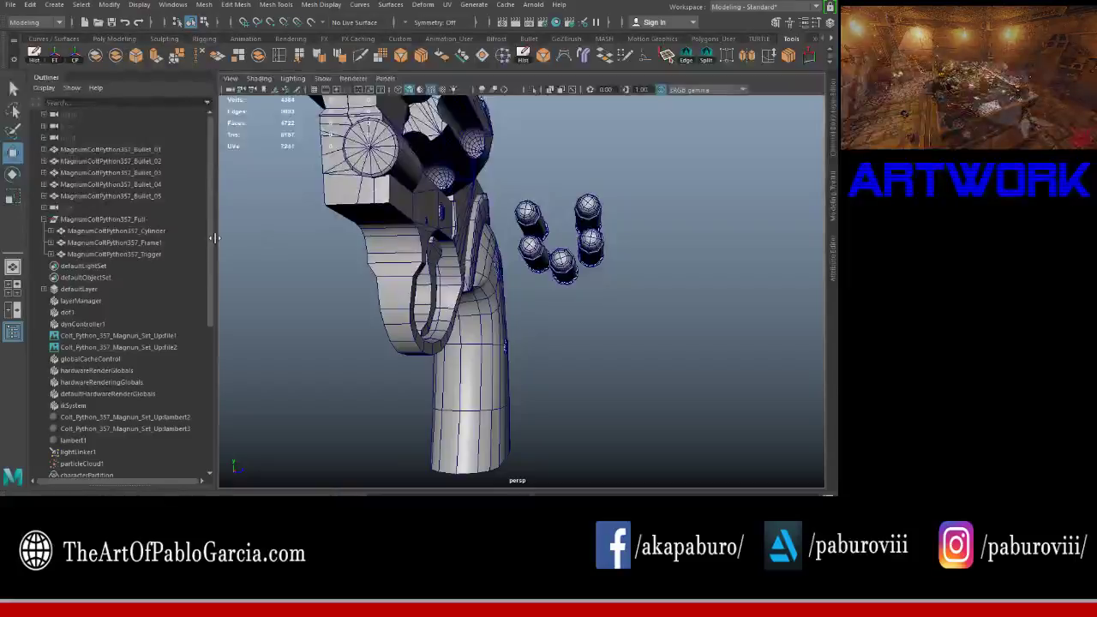
pyautogui.click(111, 161)
pyautogui.keyDown('shift'); pyautogui.click(160, 196); pyautogui.keyUp('shift')
pyautogui.press('Delete')
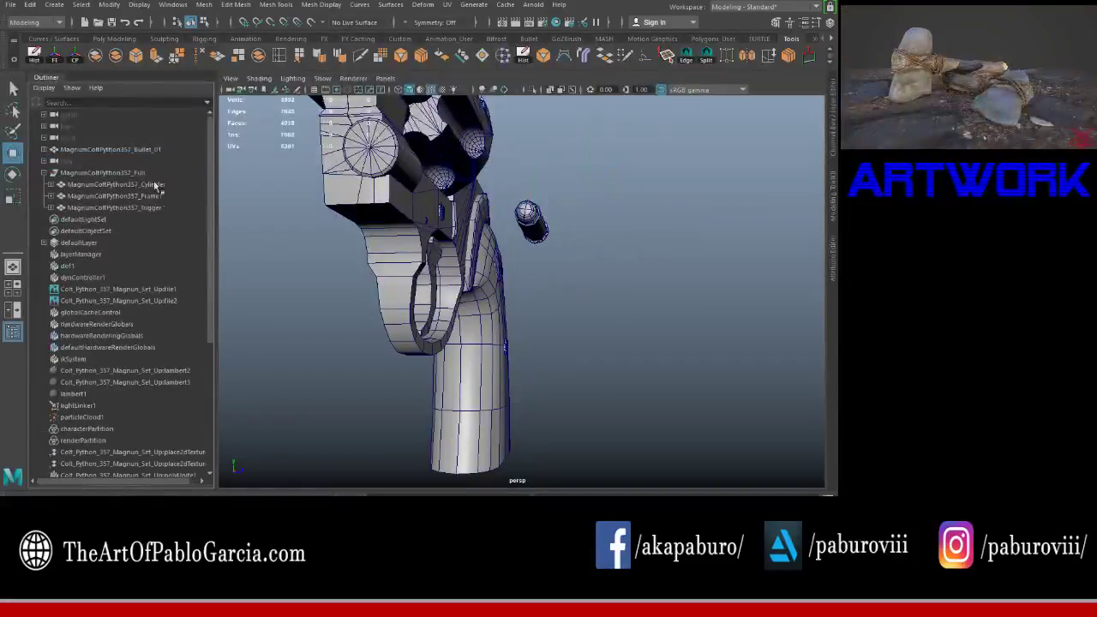
# Step: Select Bullet_01 and rotate it upright in front of the trigger guard
pyautogui.click(143, 151)
pyautogui.press('f')
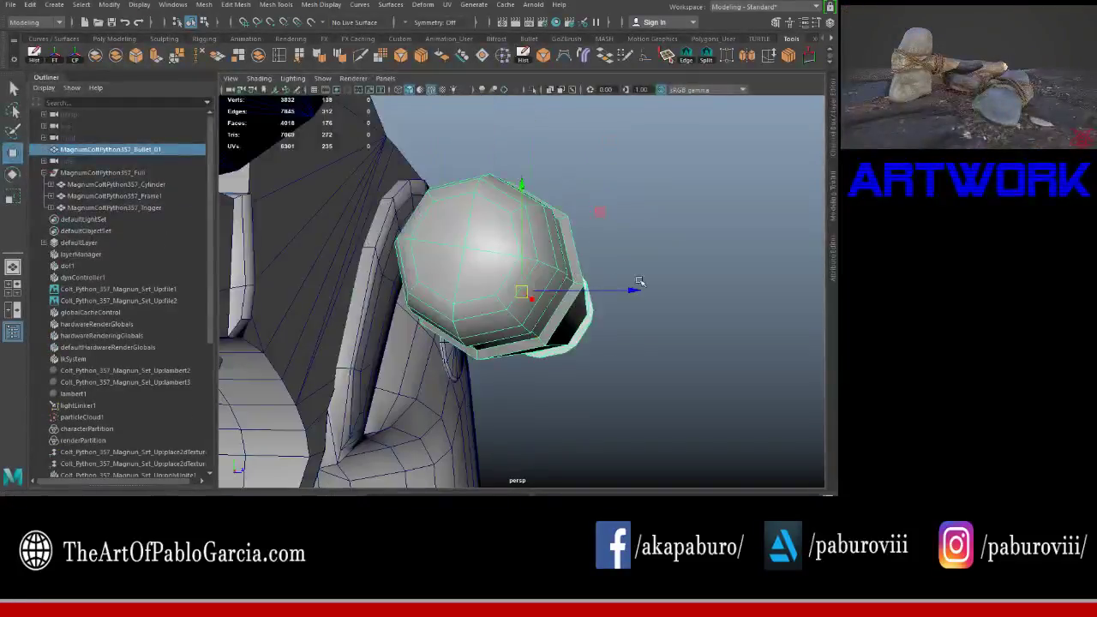
pyautogui.press('e')
pyautogui.moveTo(640, 281)
pyautogui.keyDown('alt'); pyautogui.mouseDown()
pyautogui.moveTo(476, 210)
pyautogui.moveTo(681, 190)
pyautogui.mouseUp(); pyautogui.keyUp('alt')
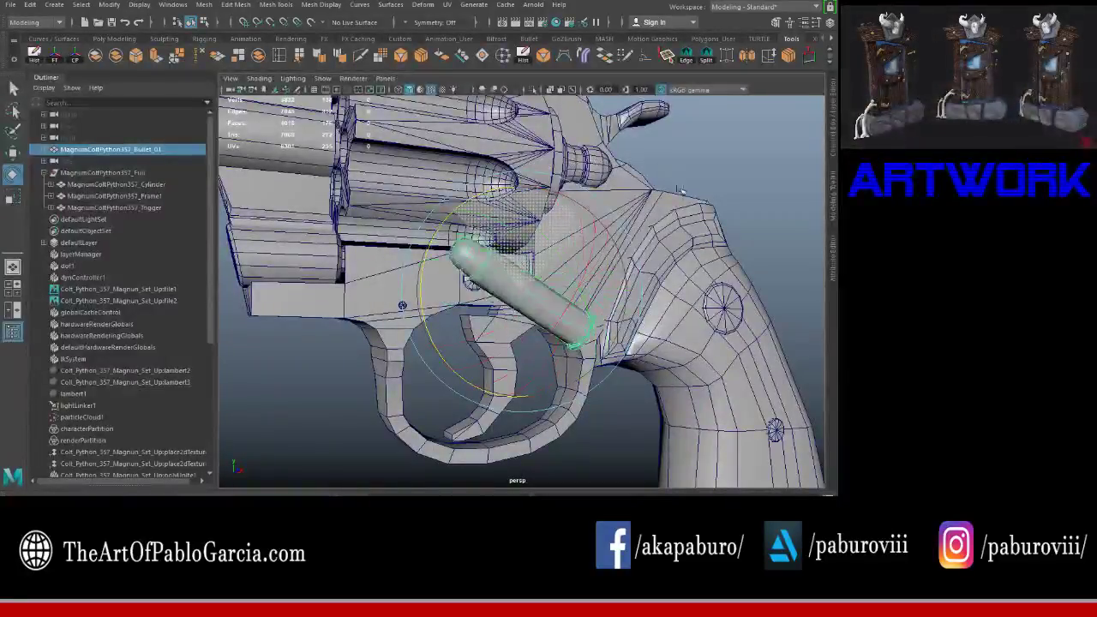
pyautogui.moveTo(493, 187); pyautogui.dragTo(467, 208)
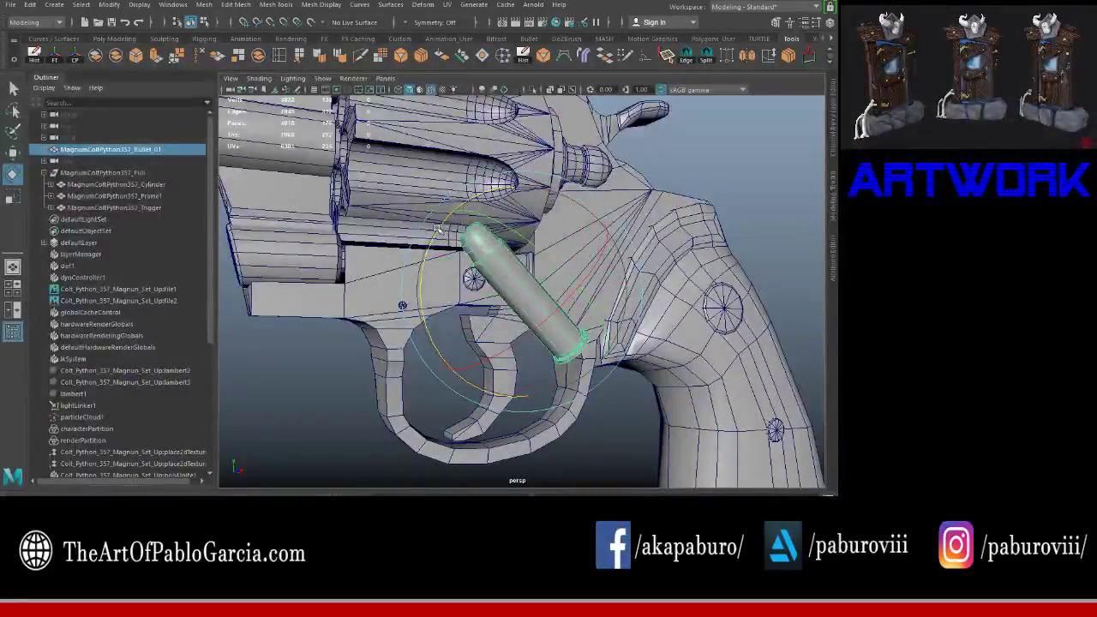
pyautogui.scroll(-3, 467, 210)
pyautogui.scroll(-3, 467, 210)
pyautogui.scroll(-1, 468, 210)
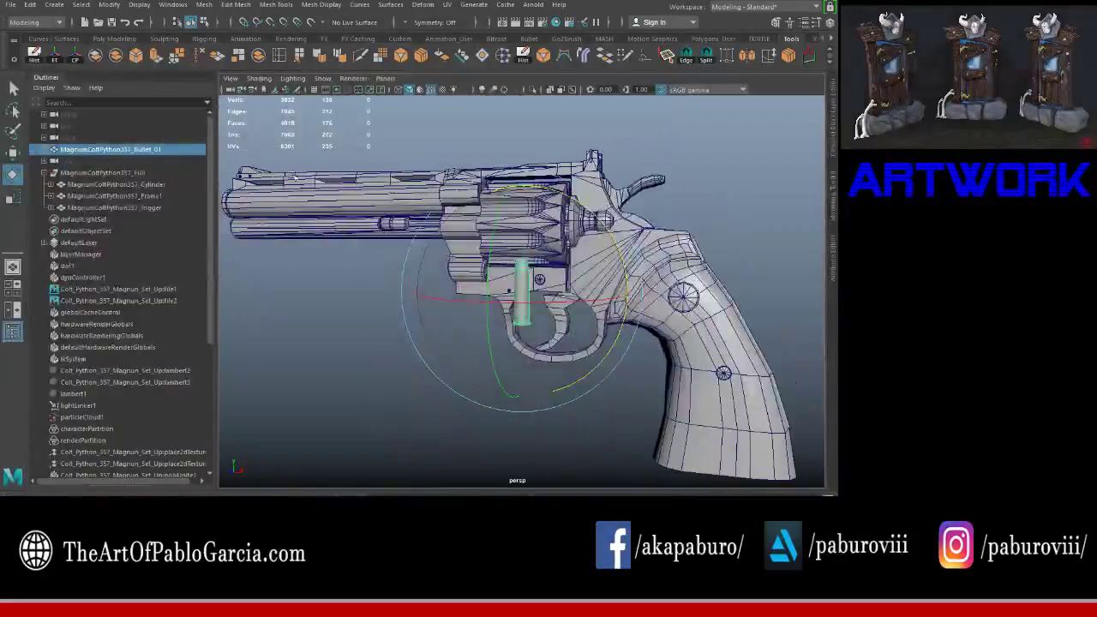
pyautogui.press('w')
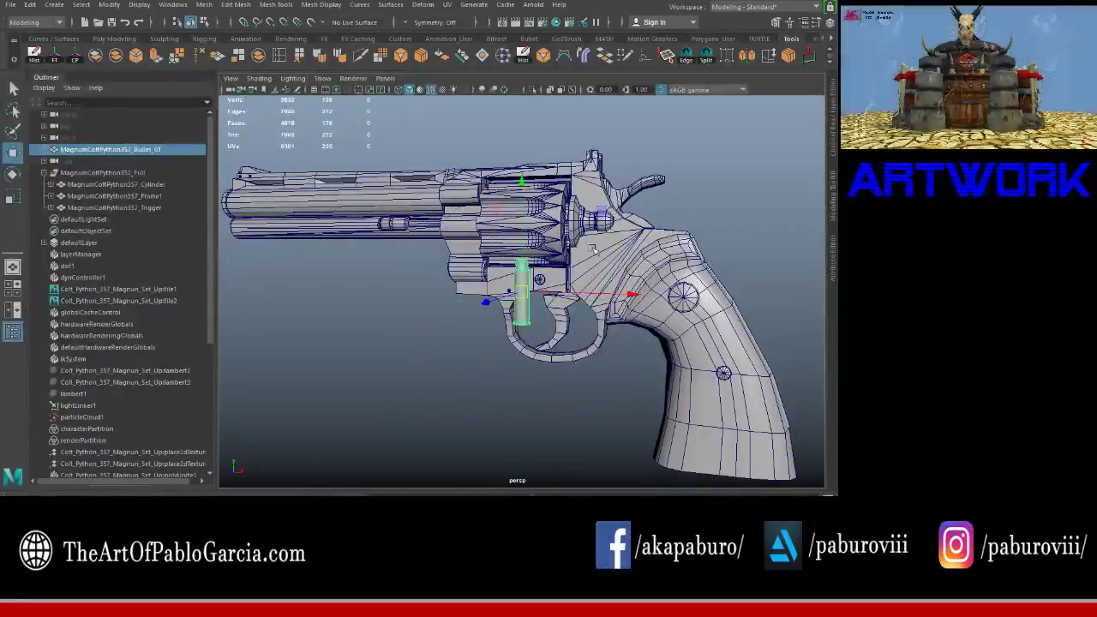
pyautogui.press('f')
pyautogui.moveTo(542, 248)
pyautogui.keyDown('alt'); pyautogui.mouseDown()
pyautogui.moveTo(553, 283)
pyautogui.moveTo(514, 318)
pyautogui.mouseUp(); pyautogui.keyUp('alt')
pyautogui.press('space')
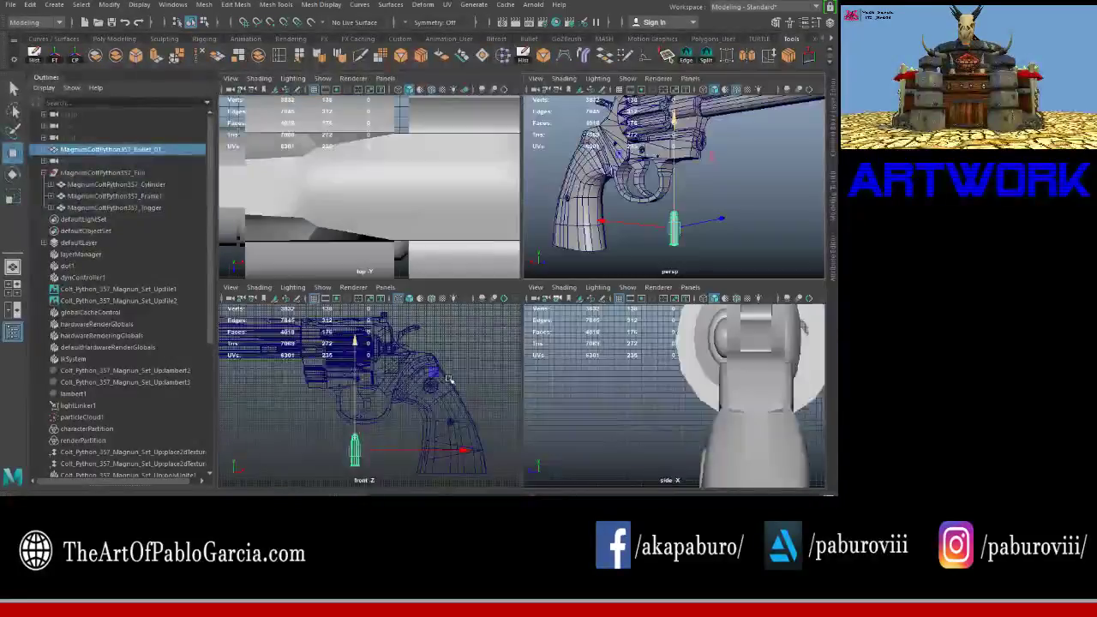
# Step: In the enlarged front view, shift Bullet_01 to the right and check it in perspective
pyautogui.press('space')
pyautogui.scroll(3, 450, 351)
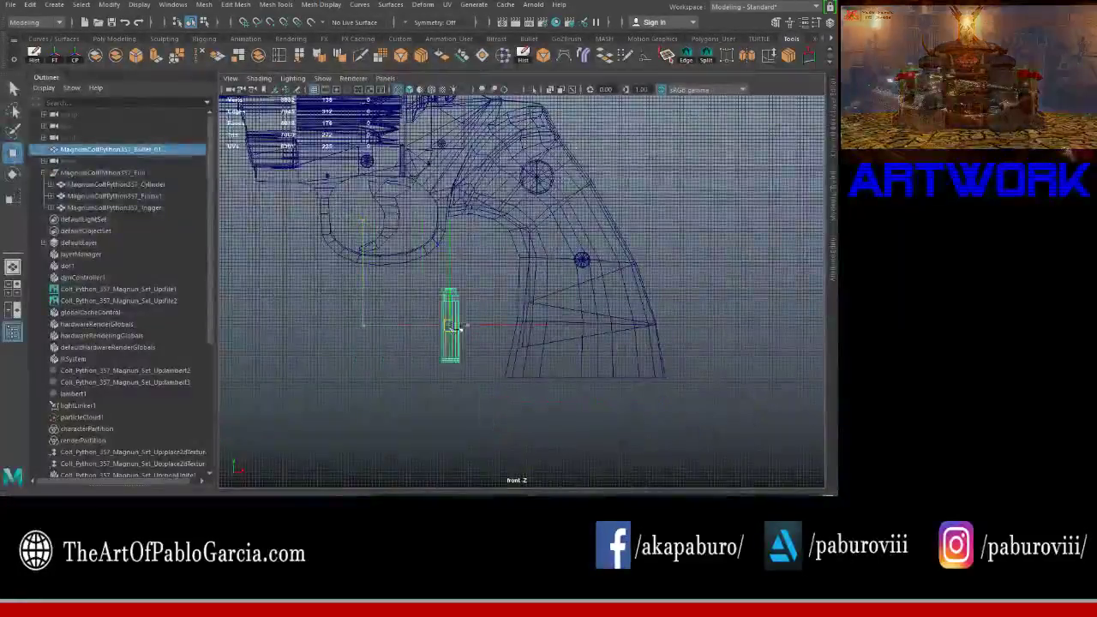
pyautogui.scroll(3, 454, 326)
pyautogui.keyDown('alt'); pyautogui.moveTo(434, 257); pyautogui.dragTo(359, 237, button='middle'); pyautogui.keyUp('alt')
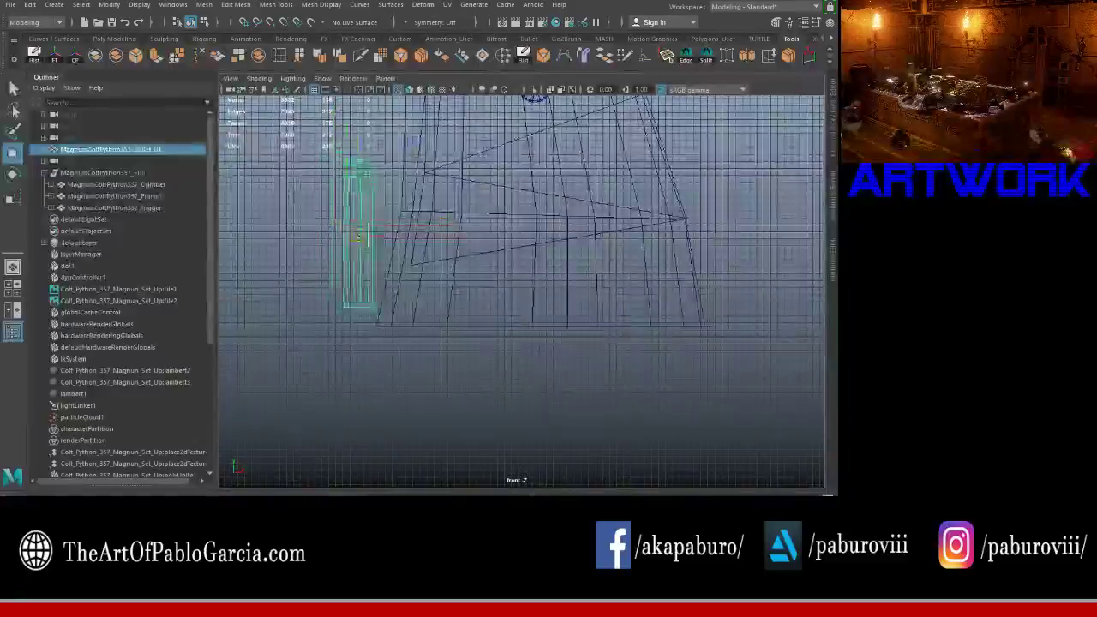
pyautogui.scroll(3, 380, 252)
pyautogui.scroll(2, 514, 274)
pyautogui.scroll(2, 526, 283)
pyautogui.moveTo(434, 247); pyautogui.dragTo(590, 244, button='middle')
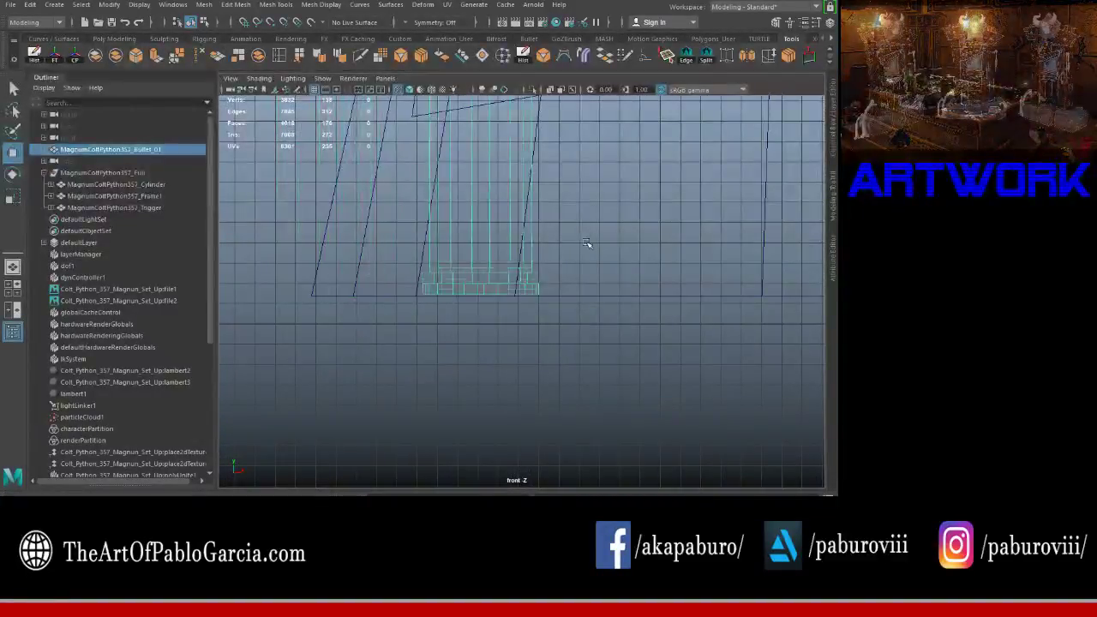
pyautogui.press('space')
pyautogui.press('space')
pyautogui.moveTo(648, 206)
pyautogui.keyDown('alt'); pyautogui.mouseDown()
pyautogui.moveTo(611, 257)
pyautogui.moveTo(610, 316)
pyautogui.moveTo(570, 309)
pyautogui.mouseUp(); pyautogui.keyUp('alt')
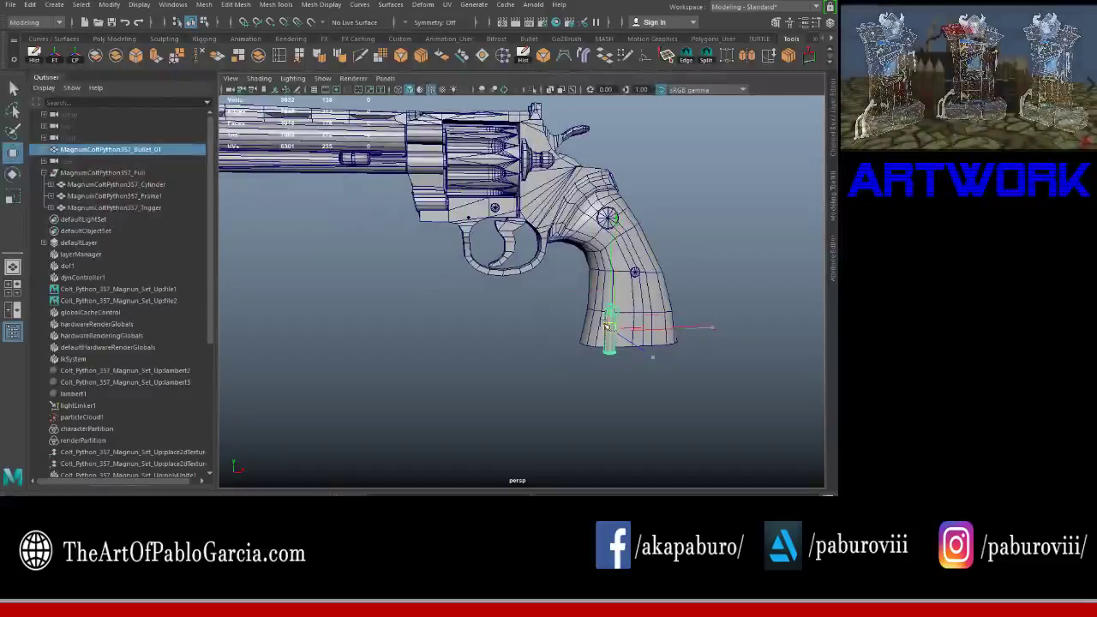
pyautogui.press('space')
pyautogui.press('space')
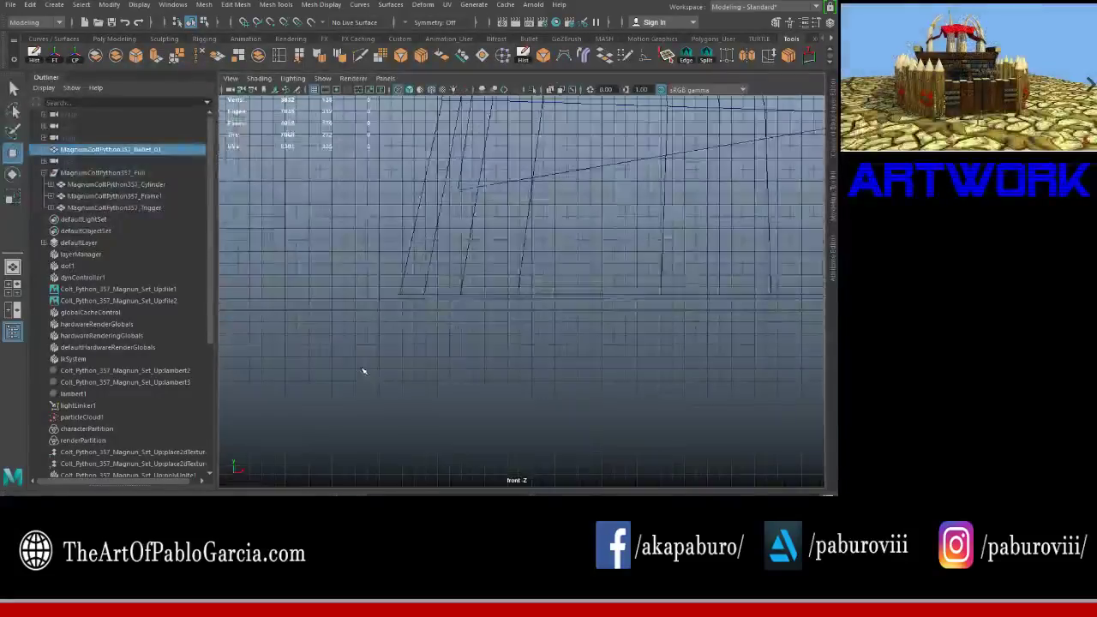
pyautogui.scroll(-5, 361, 351)
pyautogui.scroll(-3, 451, 236)
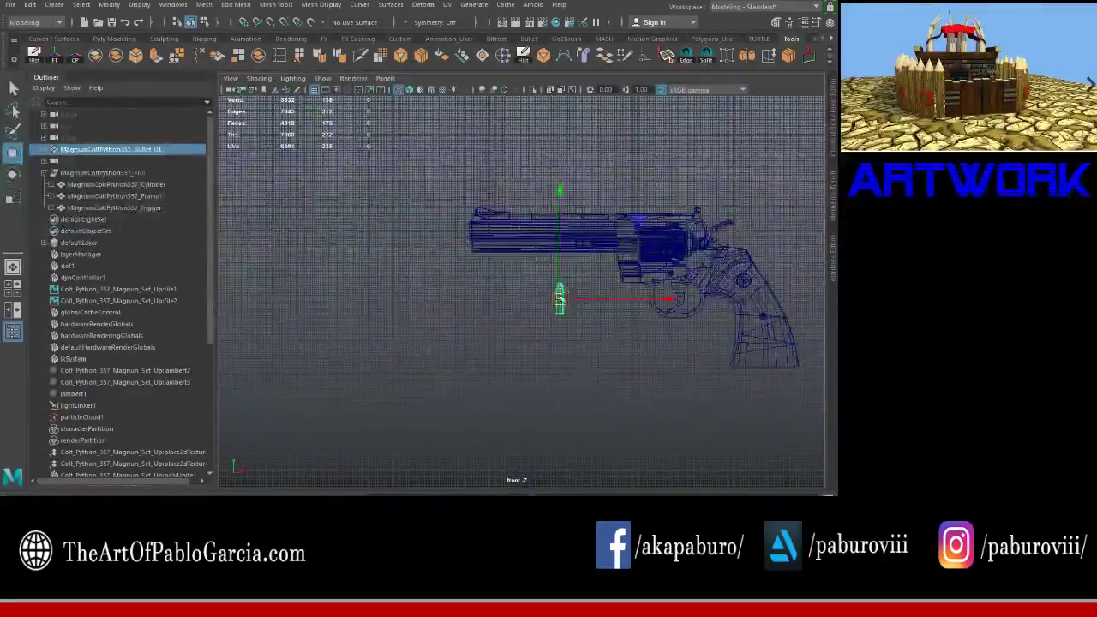
pyautogui.scroll(3, 452, 236)
pyautogui.scroll(2, 452, 236)
# Step: Rotate Bullet_01 90° to lie horizontal and slide it into line with the barrel
pyautogui.press('e')
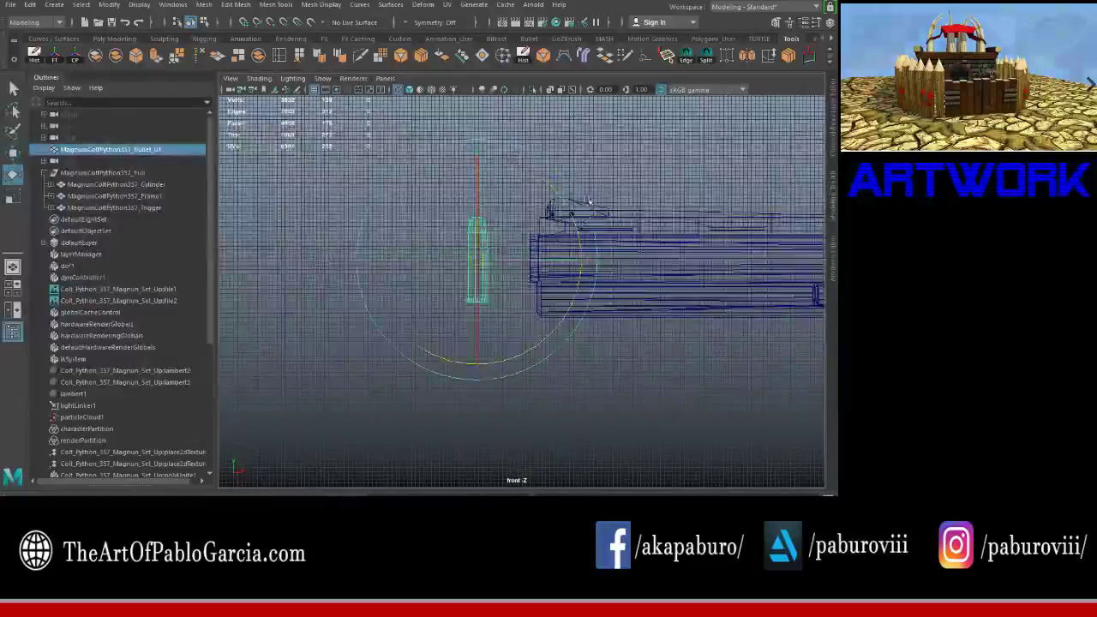
pyautogui.moveTo(572, 197); pyautogui.dragTo(555, 260)
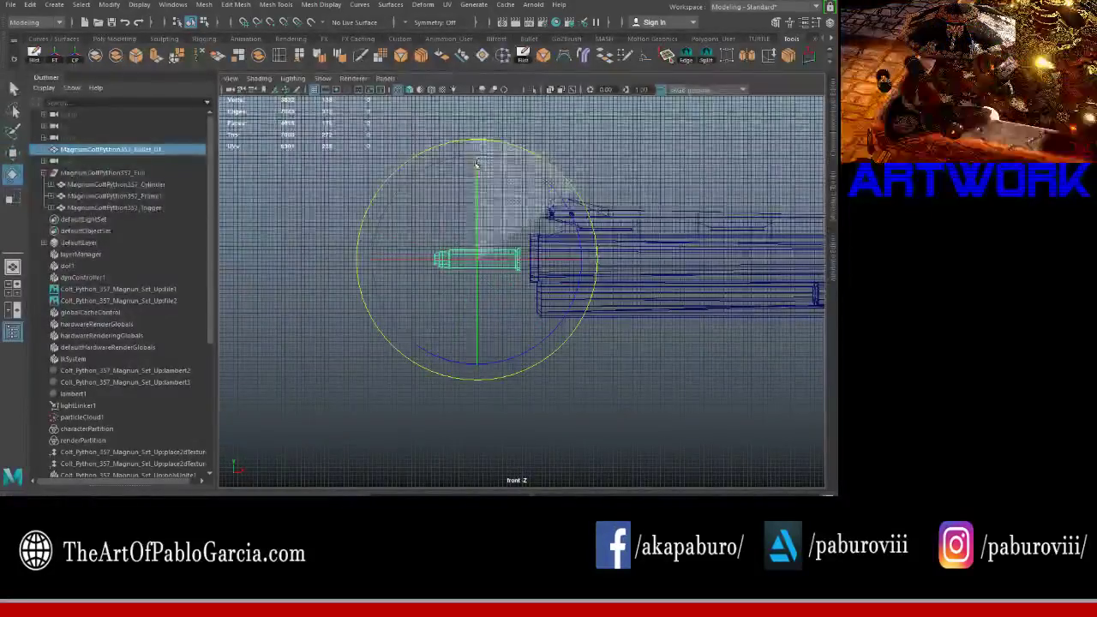
pyautogui.press('w')
pyautogui.scroll(2, 442, 224)
pyautogui.moveTo(443, 219); pyautogui.dragTo(632, 220)
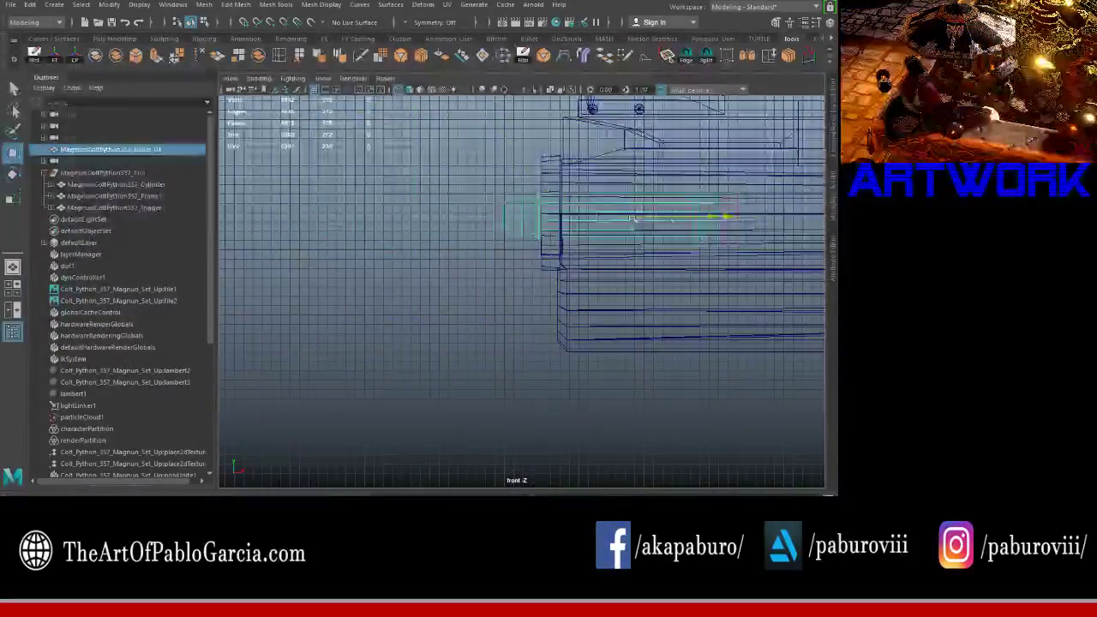
pyautogui.press('space')
pyautogui.press('space')
pyautogui.press('f')
pyautogui.moveTo(652, 257)
pyautogui.keyDown('alt'); pyautogui.mouseDown()
pyautogui.moveTo(586, 241)
pyautogui.moveTo(754, 278)
pyautogui.moveTo(302, 292)
pyautogui.moveTo(365, 243)
pyautogui.mouseUp(); pyautogui.keyUp('alt')
pyautogui.scroll(-2, 524, 287)
pyautogui.moveTo(521, 298)
pyautogui.keyDown('alt'); pyautogui.mouseDown()
pyautogui.moveTo(535, 274)
pyautogui.moveTo(680, 294)
pyautogui.moveTo(514, 282)
pyautogui.moveTo(570, 302)
pyautogui.mouseUp(); pyautogui.keyUp('alt')
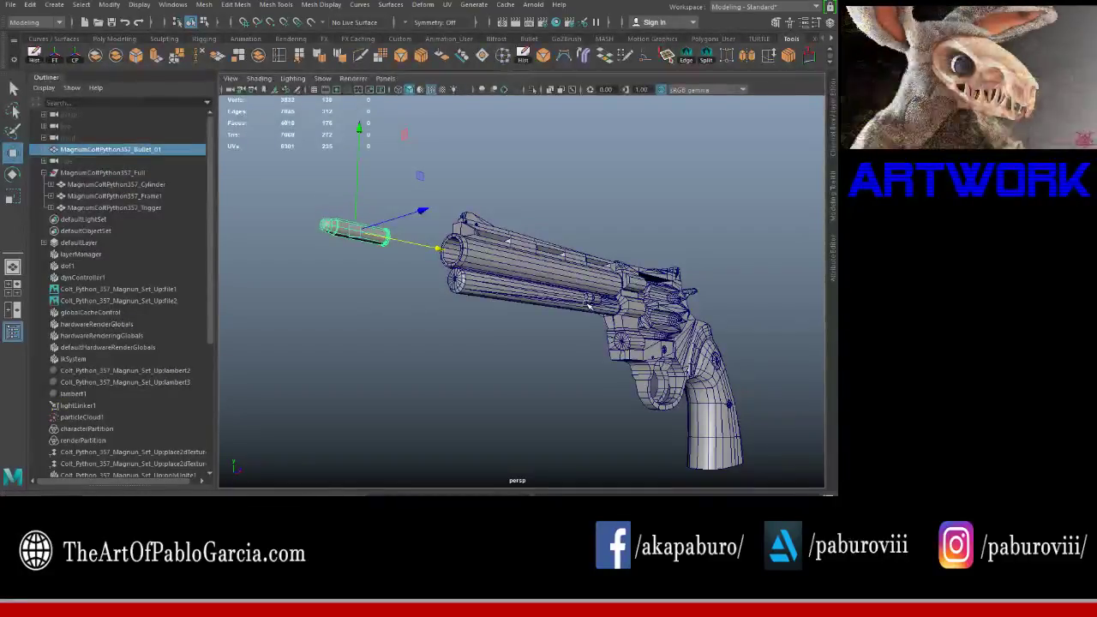
# Step: Orbit to a side view of the revolver to inspect the bullet's placement
pyautogui.scroll(-2, 617, 293)
pyautogui.scroll(-2, 626, 308)
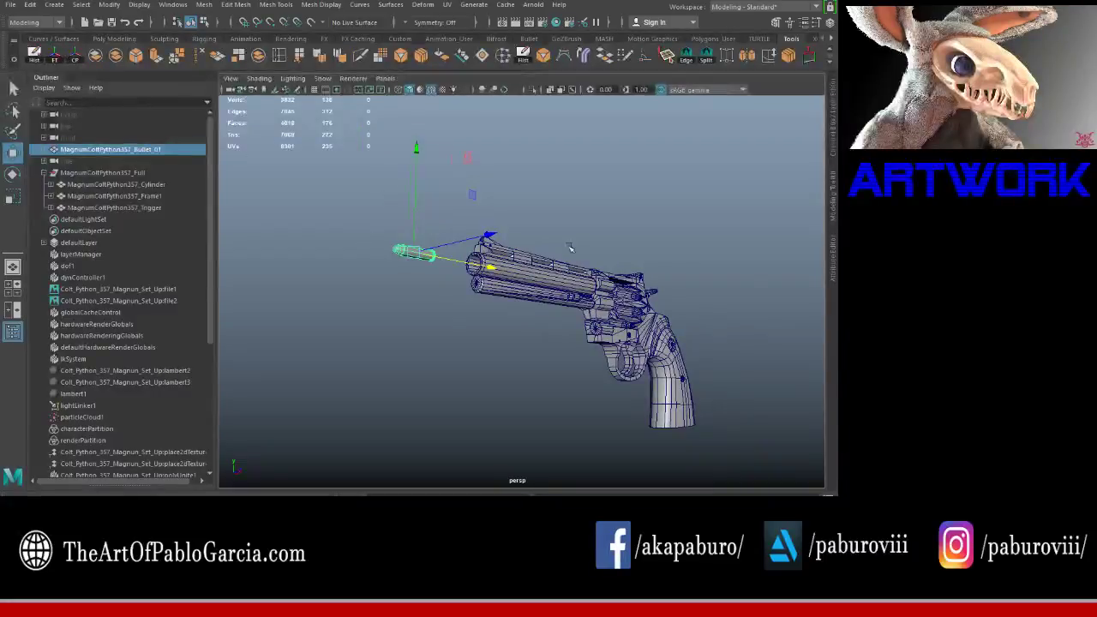
pyautogui.keyDown('alt'); pyautogui.moveTo(565, 240); pyautogui.dragTo(515, 248); pyautogui.keyUp('alt')
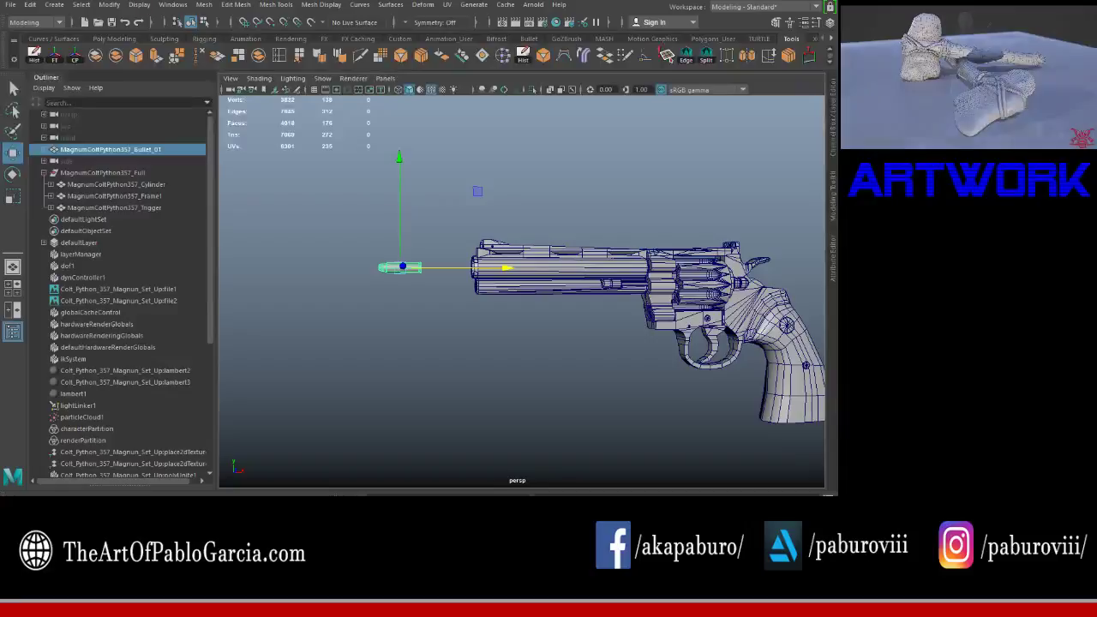
pyautogui.scroll(-3, 470, 290)
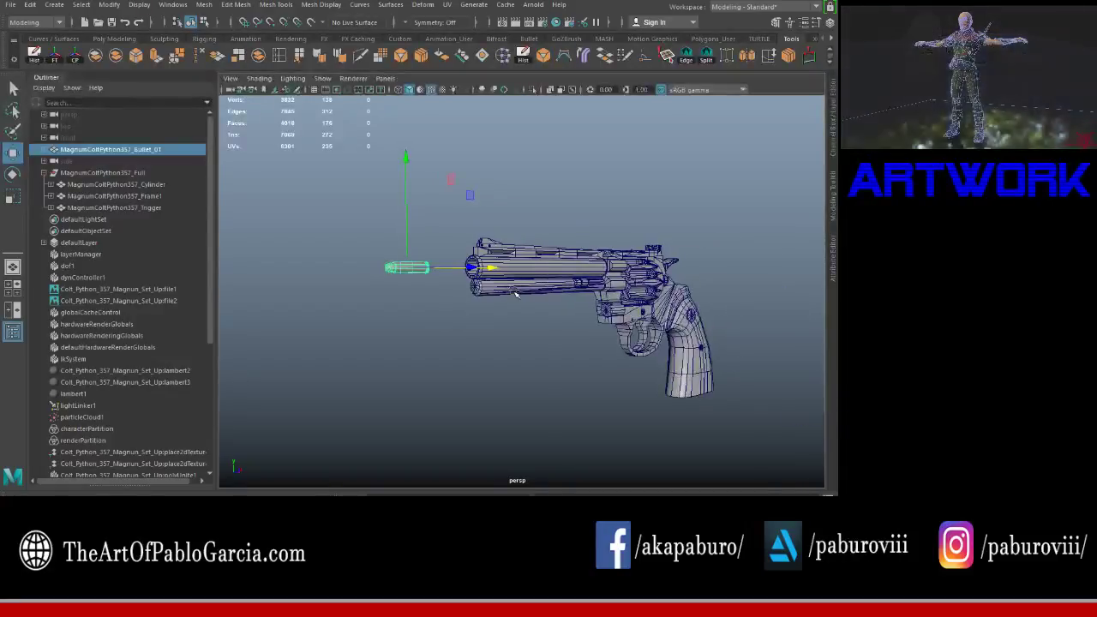
pyautogui.keyDown('alt'); pyautogui.moveTo(470, 289); pyautogui.dragTo(278, 255); pyautogui.keyUp('alt')
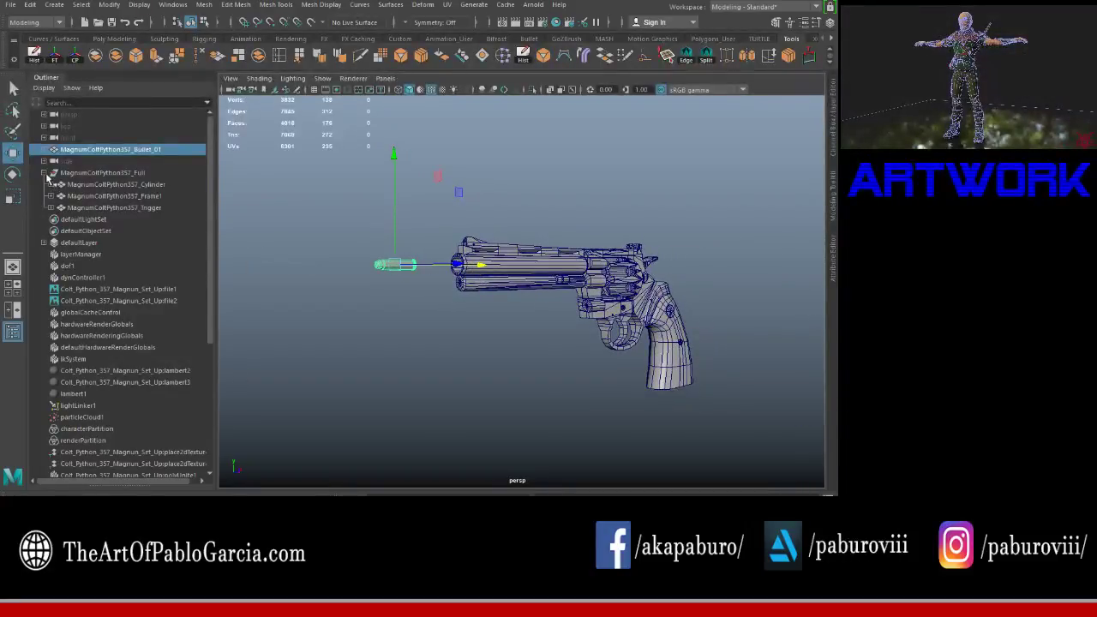
# Step: Collapse the MagnumColtPython357_Full group, clear the selection and bring up Save As
pyautogui.click(44, 172)
pyautogui.keyDown('alt'); pyautogui.moveTo(445, 261); pyautogui.dragTo(555, 263); pyautogui.keyUp('alt')
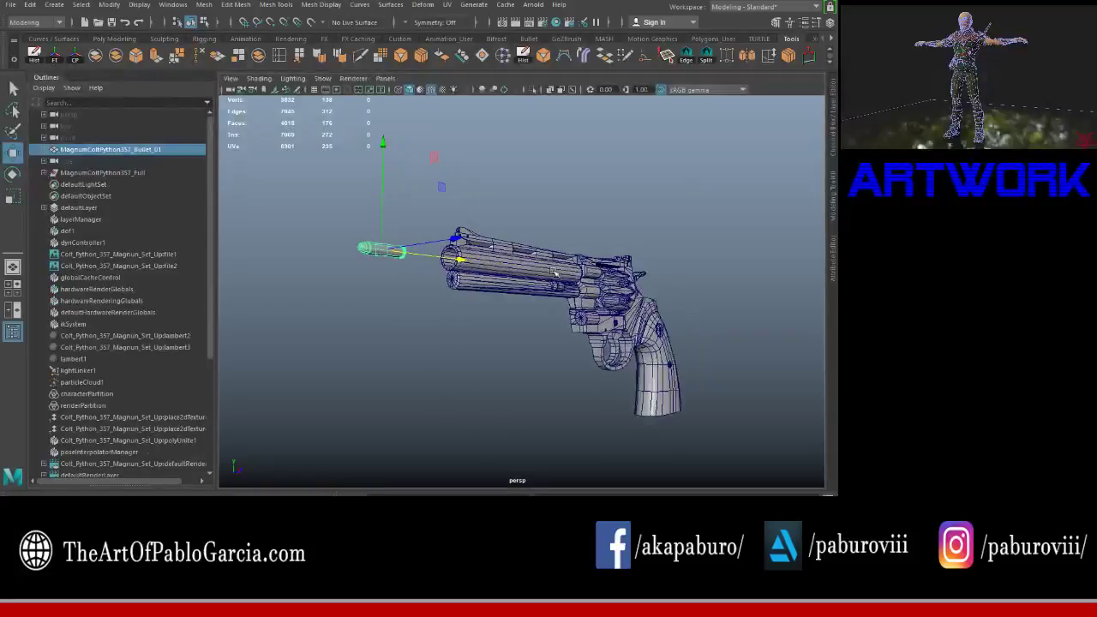
pyautogui.click(383, 207)
pyautogui.keyDown('alt'); pyautogui.moveTo(360, 214); pyautogui.dragTo(383, 207); pyautogui.keyUp('alt')
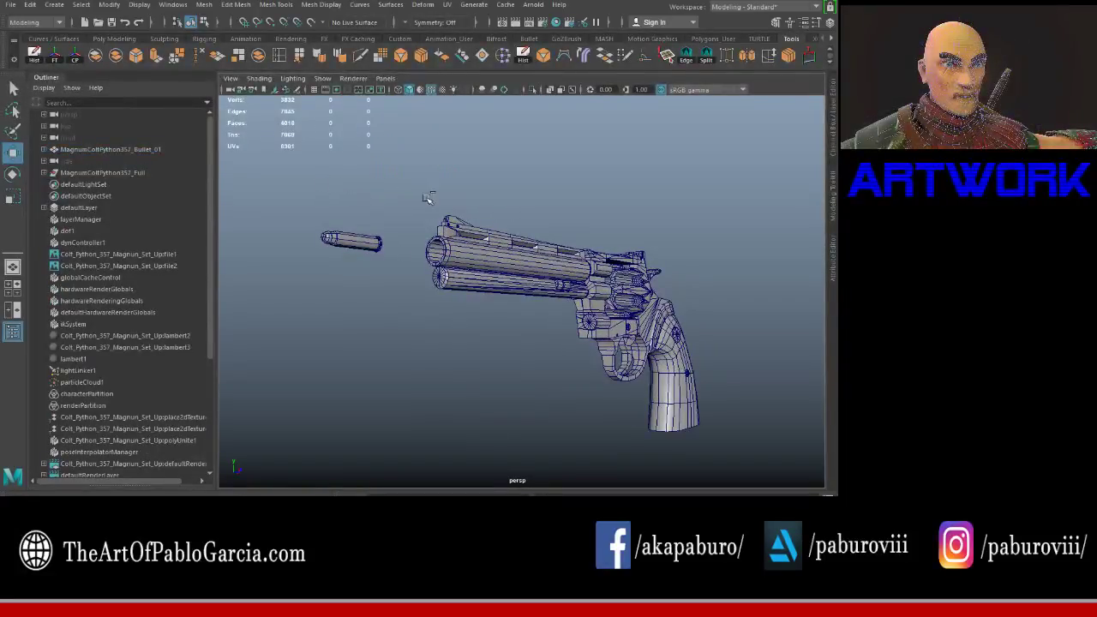
pyautogui.hotkey('ctrl', 'shift', 's')
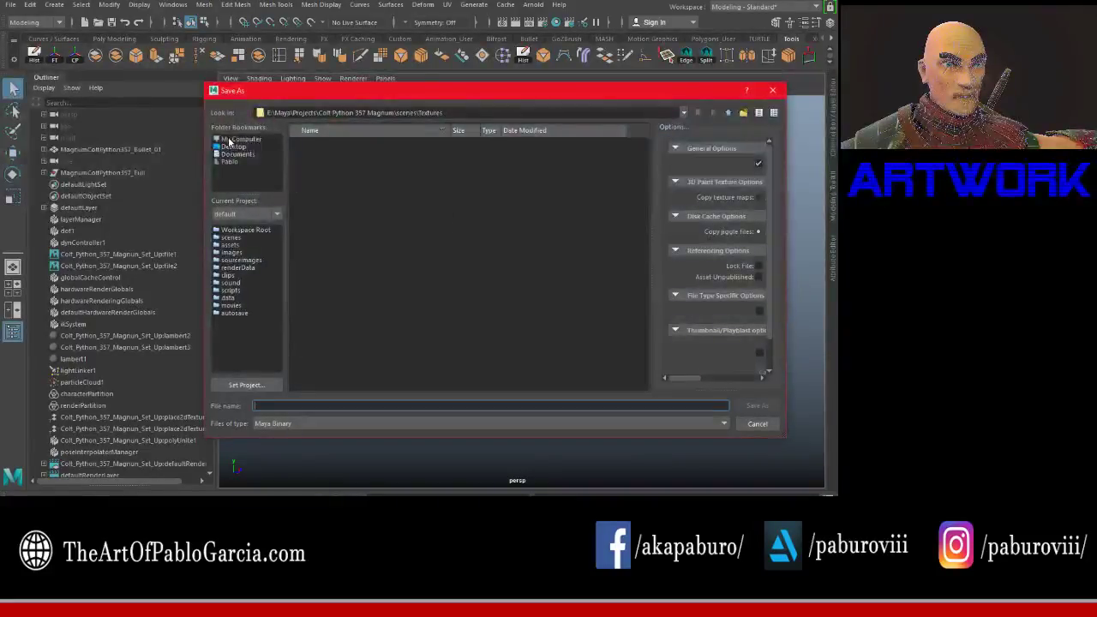
# Step: Browse the Save As dialog to E:\Maya\Projects\Colt Python 357 Magnum\scenes
pyautogui.click(230, 140)
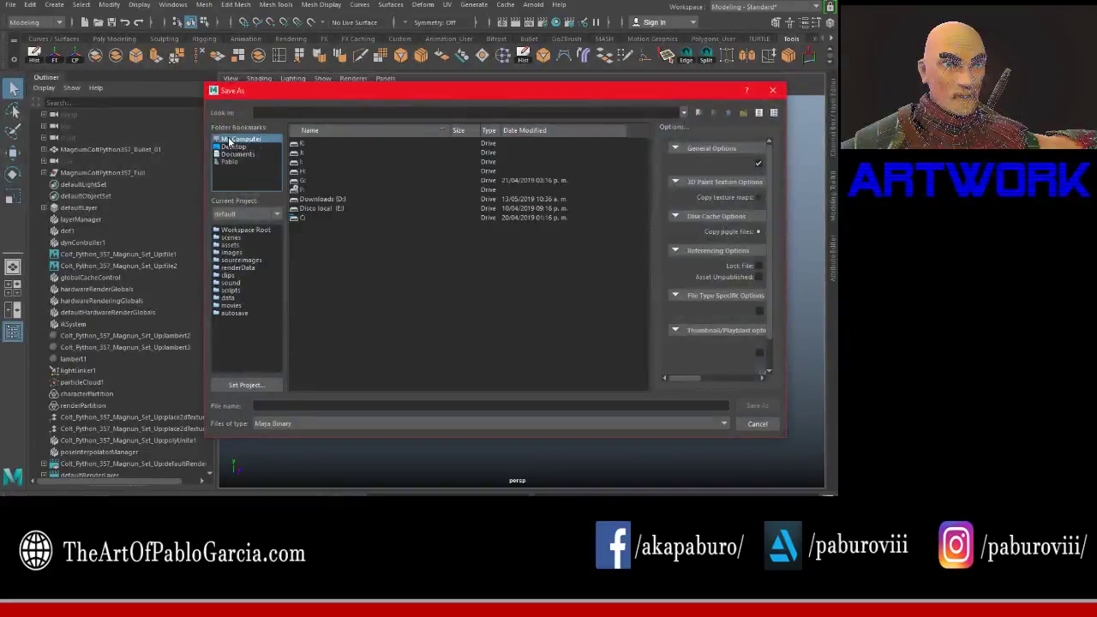
pyautogui.doubleClick(326, 210)
pyautogui.click(324, 180)
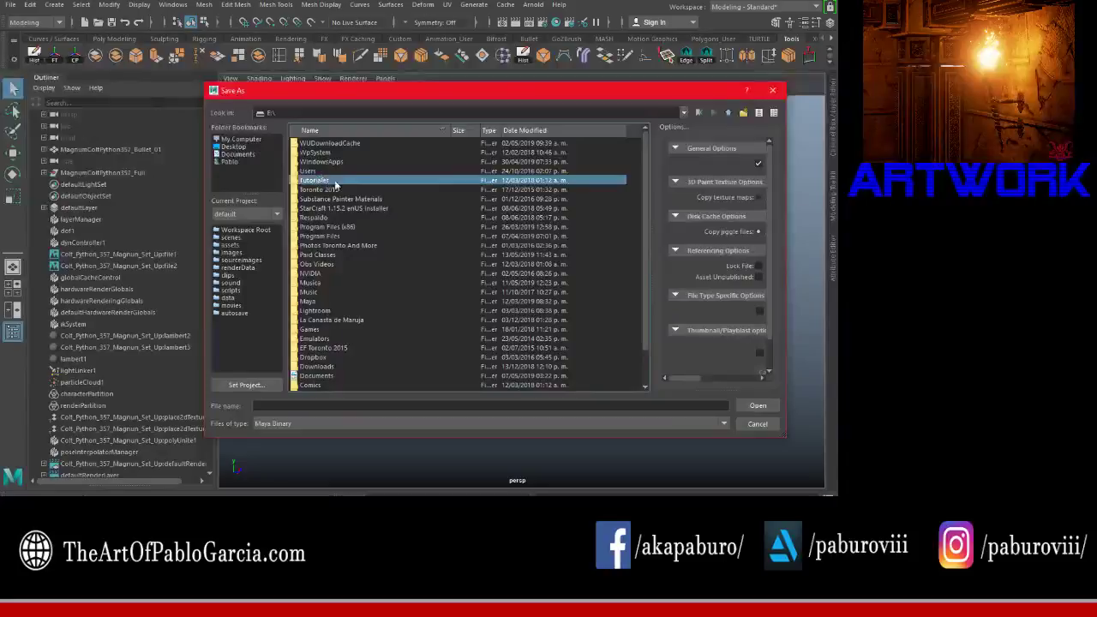
pyautogui.press('m')
pyautogui.doubleClick(314, 301)
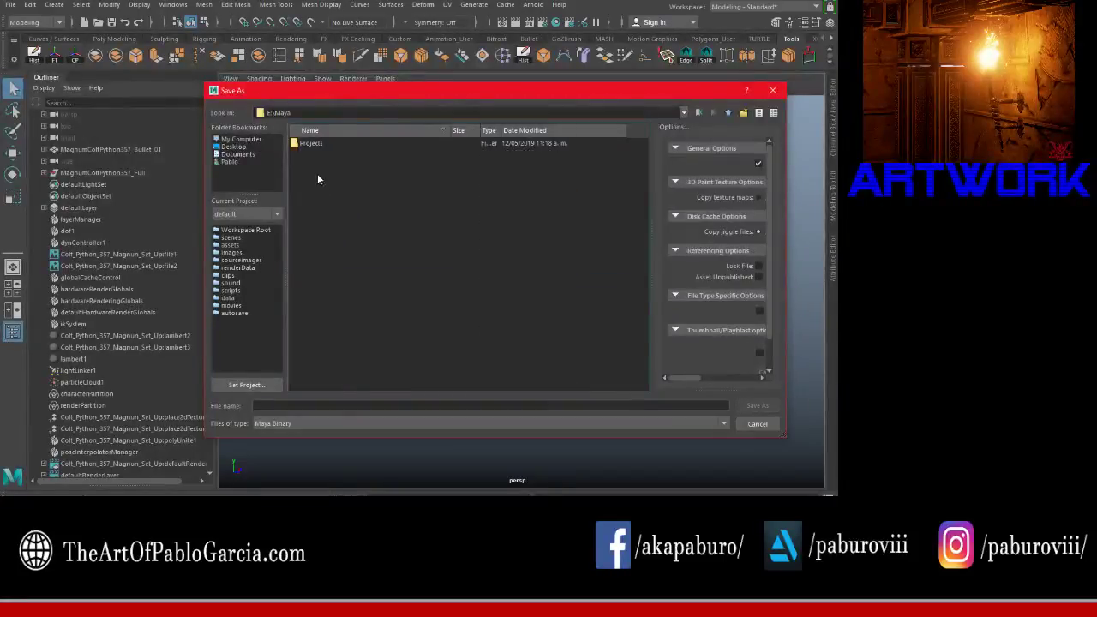
pyautogui.doubleClick(308, 143)
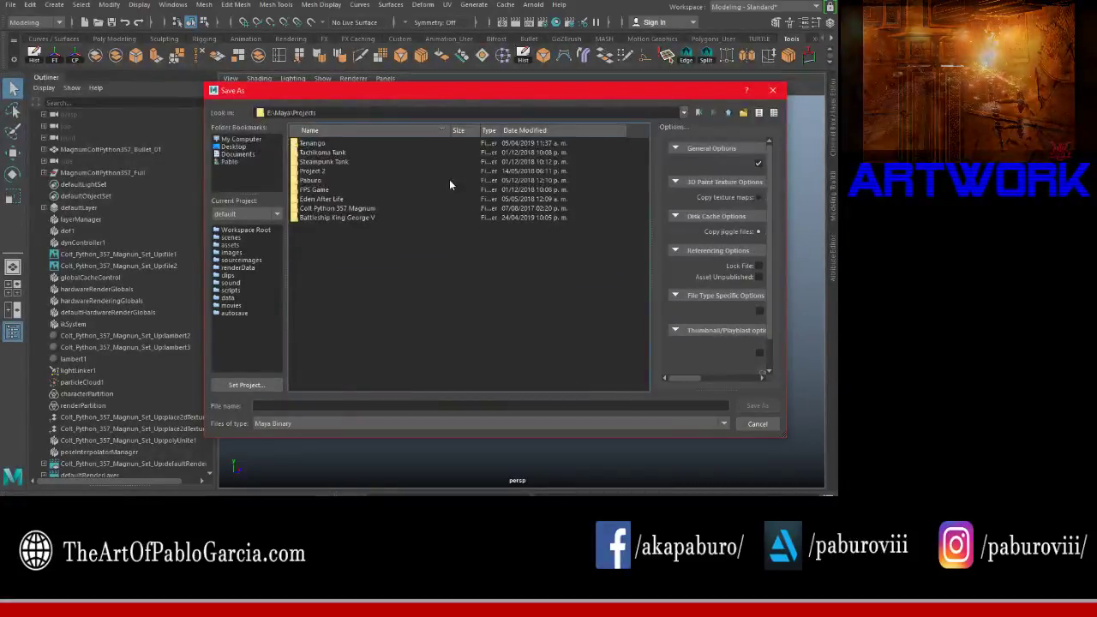
pyautogui.click(343, 218)
pyautogui.doubleClick(343, 218)
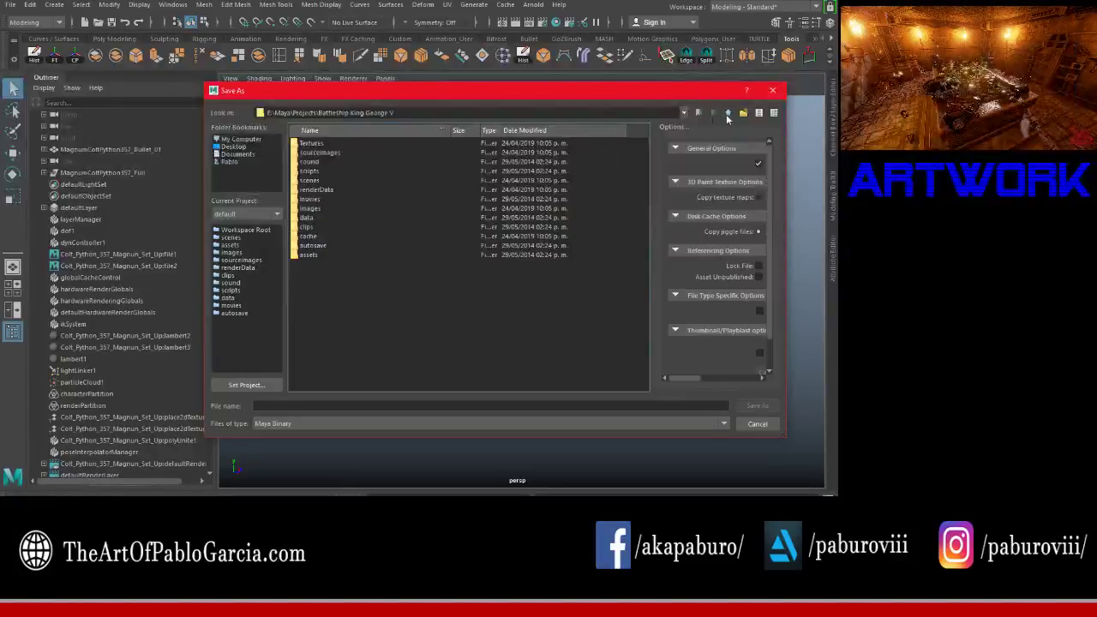
pyautogui.click(725, 114)
pyautogui.click(318, 212)
pyautogui.doubleClick(318, 210)
pyautogui.doubleClick(316, 180)
# Step: Save the scene as MagnumColtPython357 in a new Models folder, then select the bullet
pyautogui.click(403, 406)
pyautogui.write('MagnumColtPython357_Bullet 01')
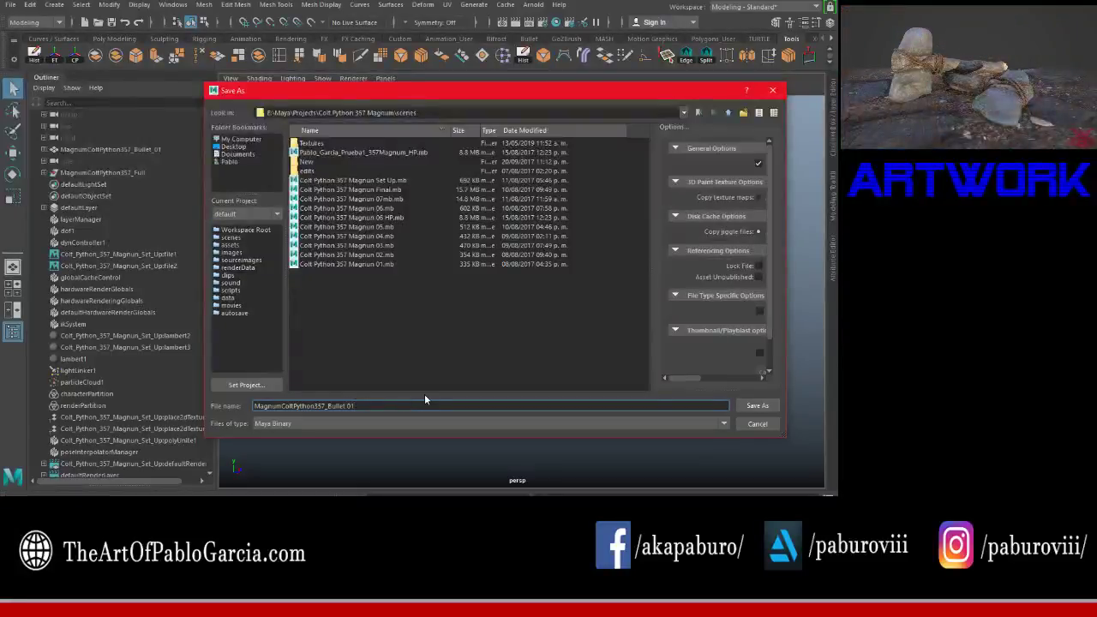
pyautogui.press('BackSpace')
pyautogui.press('BackSpace')
pyautogui.press('BackSpace')
pyautogui.press('BackSpace')
pyautogui.press('BackSpace')
pyautogui.press('BackSpace')
pyautogui.press('BackSpace')
pyautogui.click(743, 113)
pyautogui.write('Models')
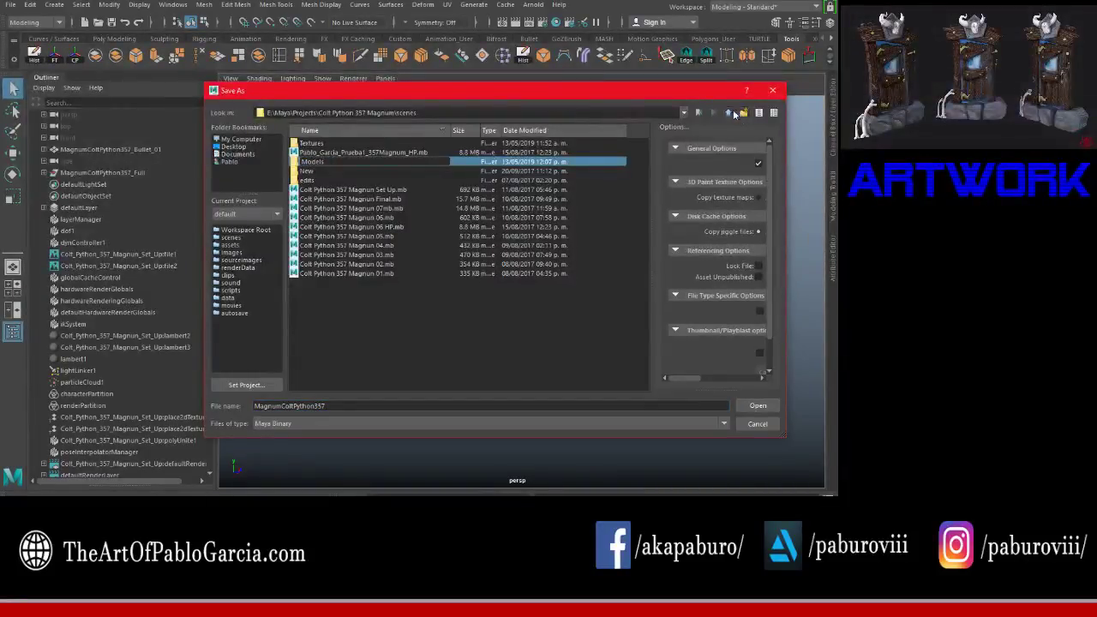
pyautogui.press('Return')
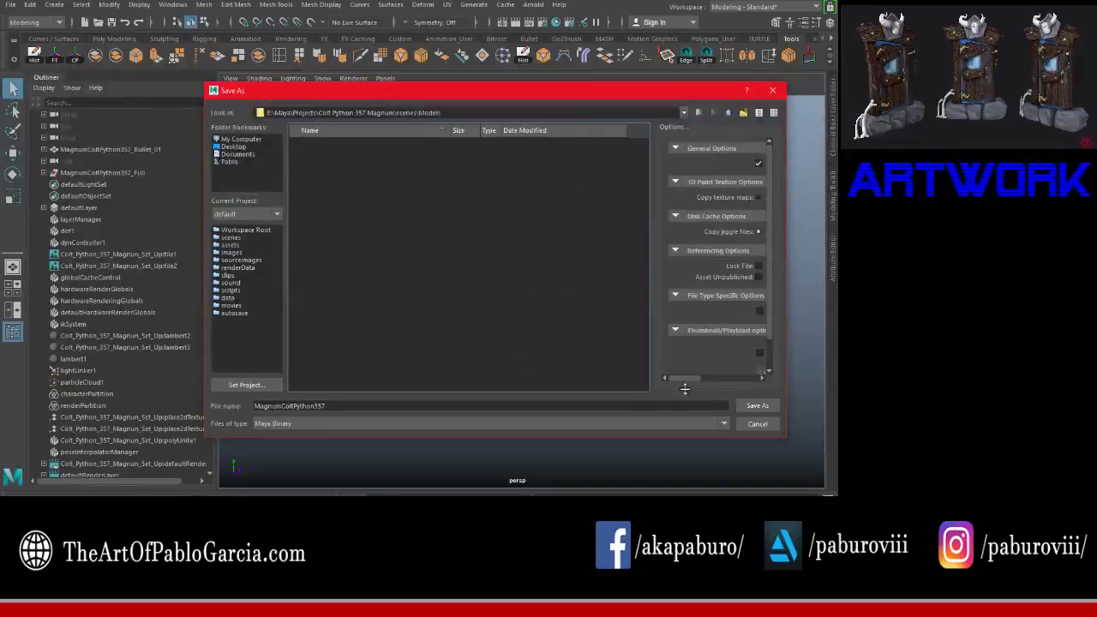
pyautogui.click(778, 406)
pyautogui.scroll(-2, 338, 277)
pyautogui.moveTo(336, 214); pyautogui.dragTo(442, 273)
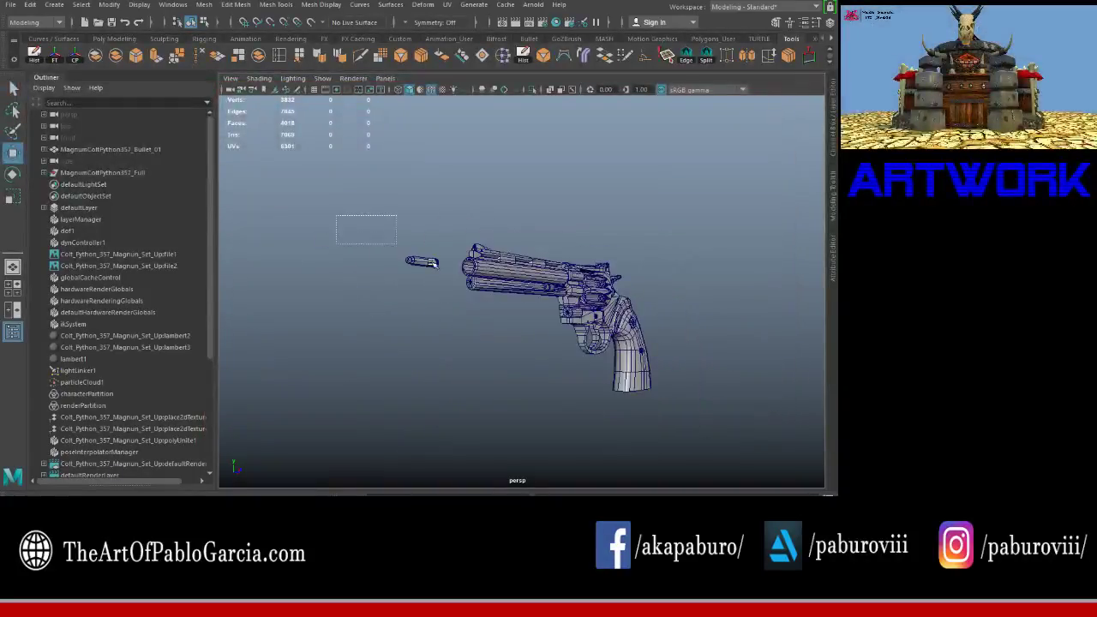
# Step: Export the selection as MagnumColtPython357_Full in OBJ format
pyautogui.click(11, 5)
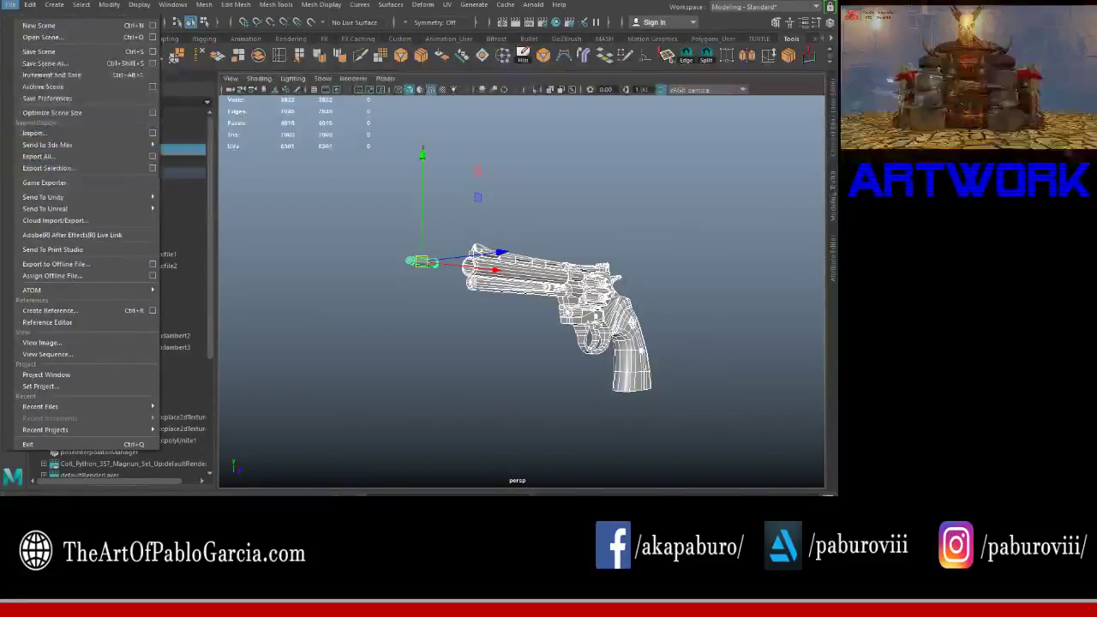
pyautogui.press('Escape')
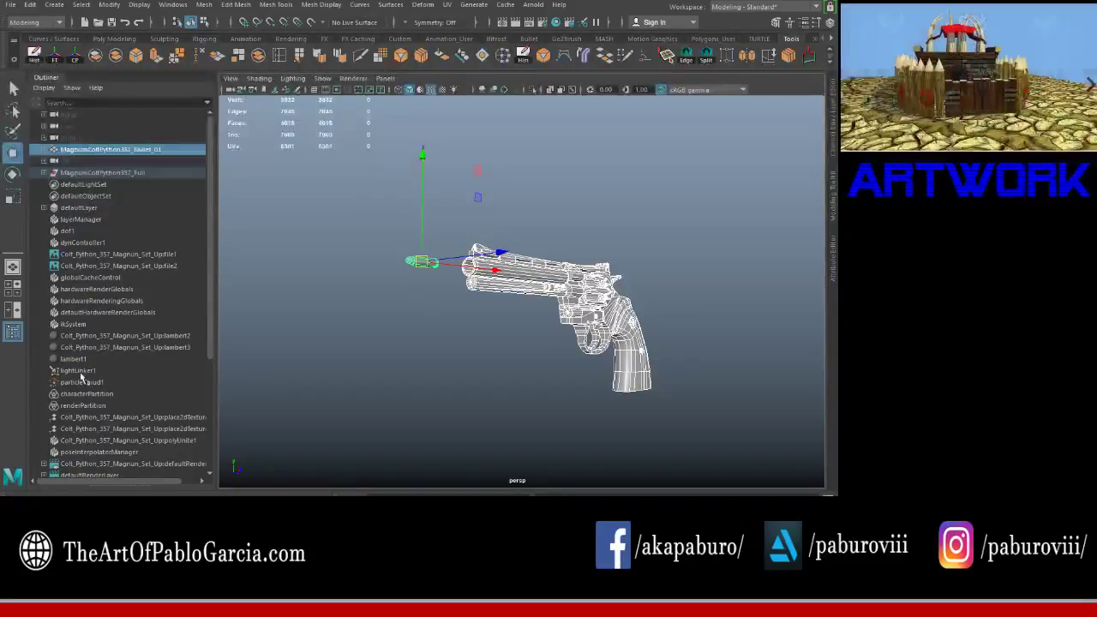
pyautogui.click(12, 7)
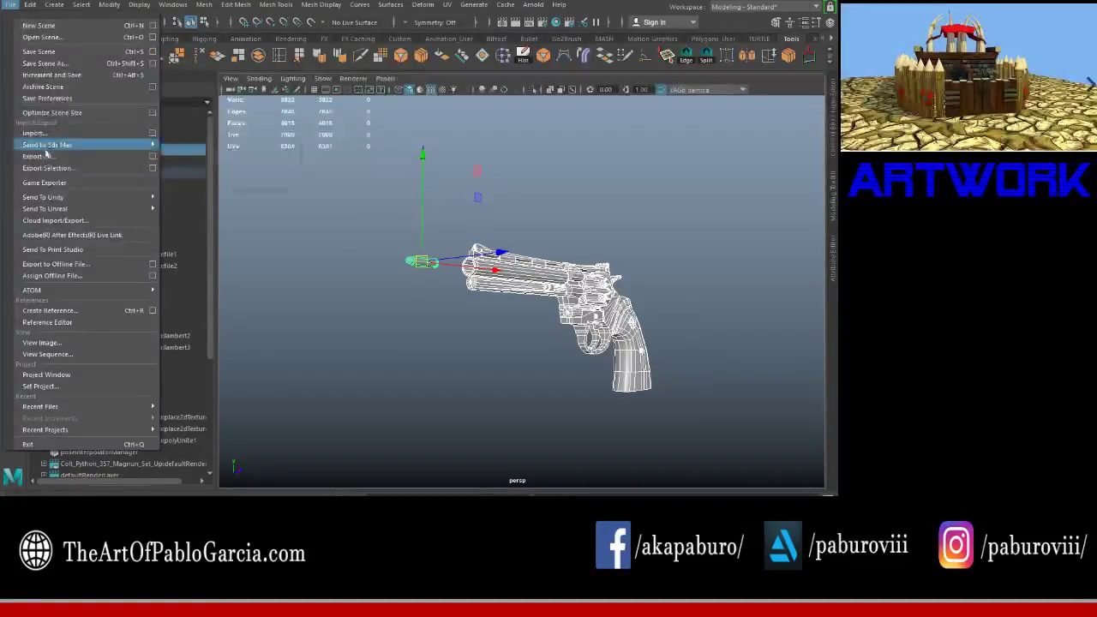
pyautogui.click(47, 168)
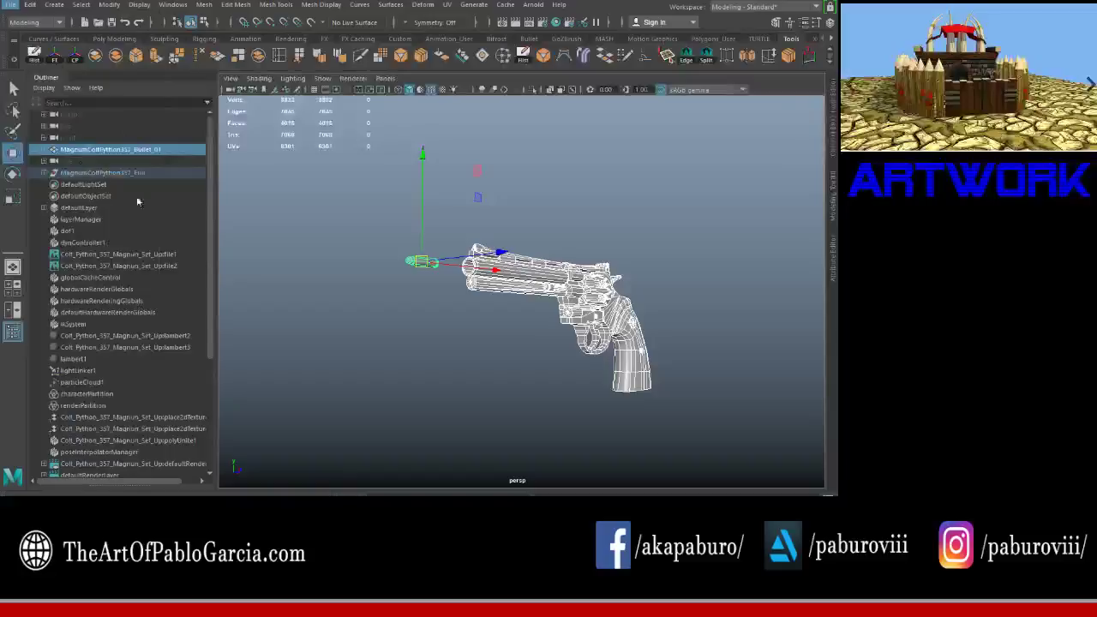
pyautogui.write('MagnumColtPython357_Bullet_01')
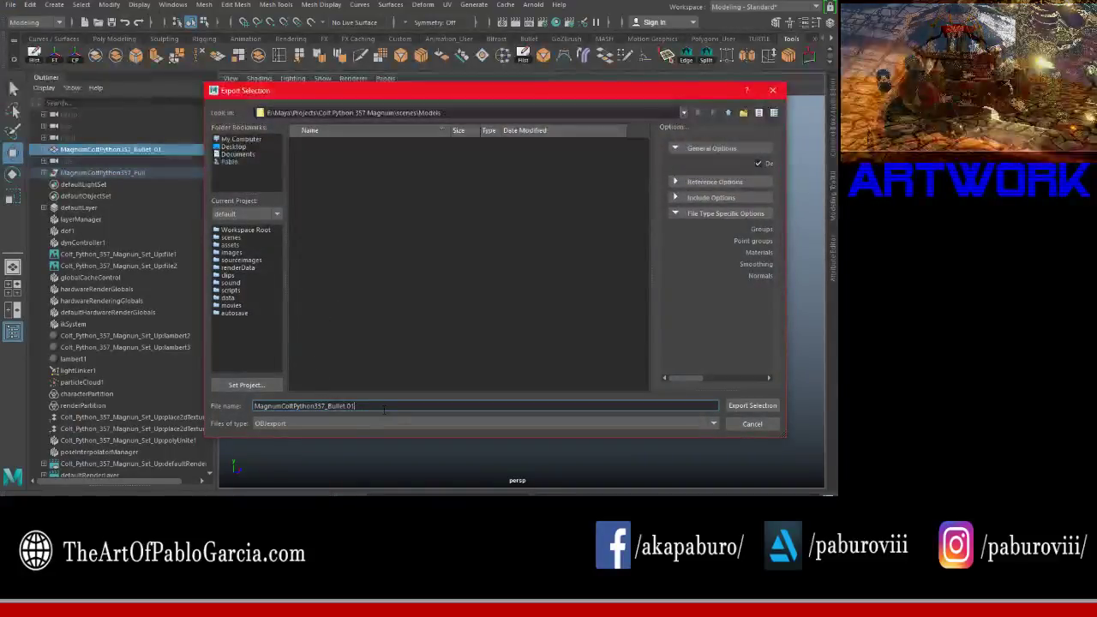
pyautogui.press('BackSpace')
pyautogui.press('BackSpace')
pyautogui.press('BackSpace')
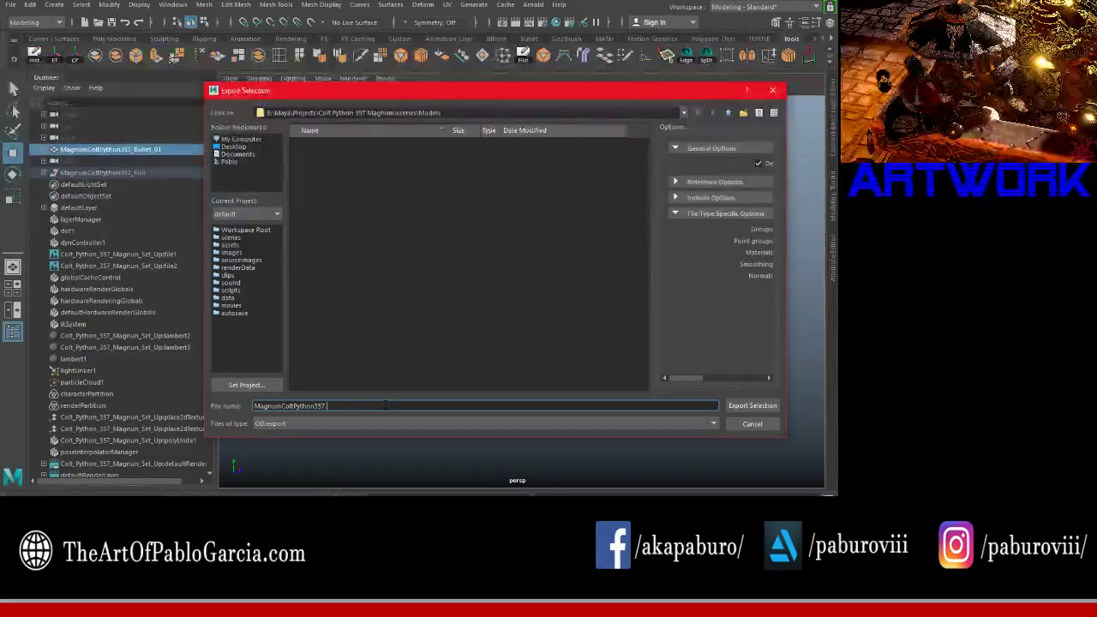
pyautogui.write('Full')
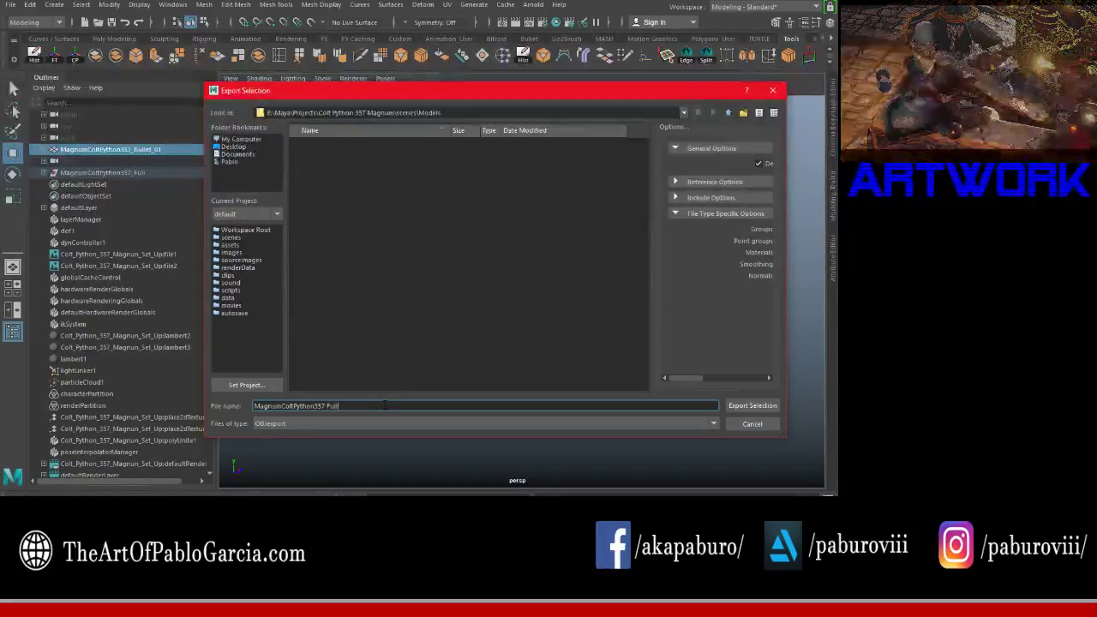
pyautogui.press('Return')
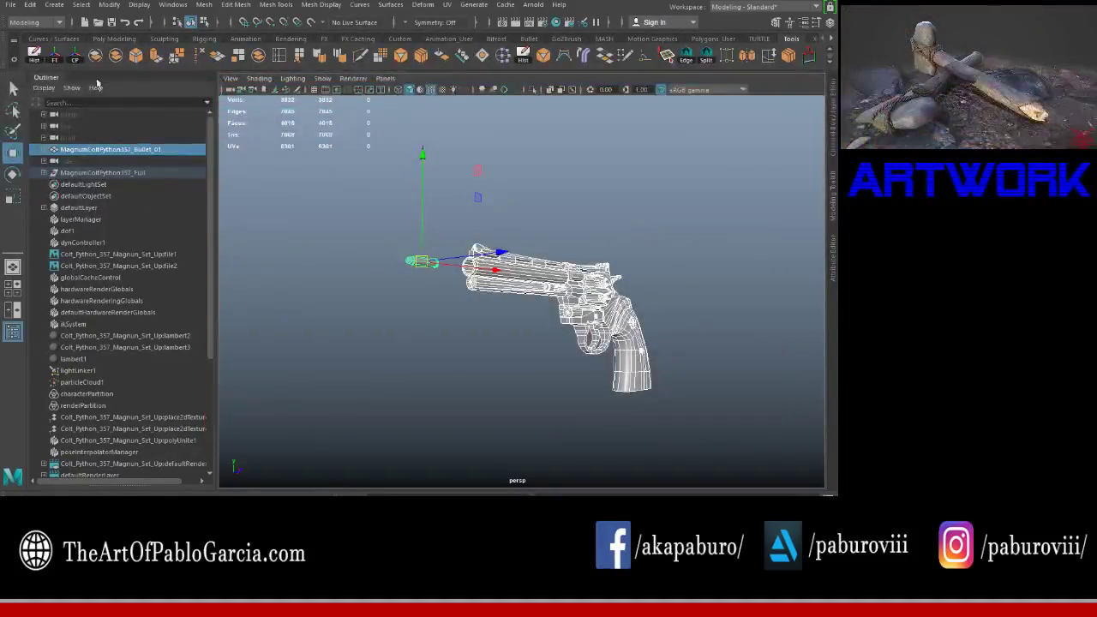
# Step: Export the selection again as MagnumColtPython357_Full in FBX format
pyautogui.click(10, 4)
pyautogui.click(39, 170)
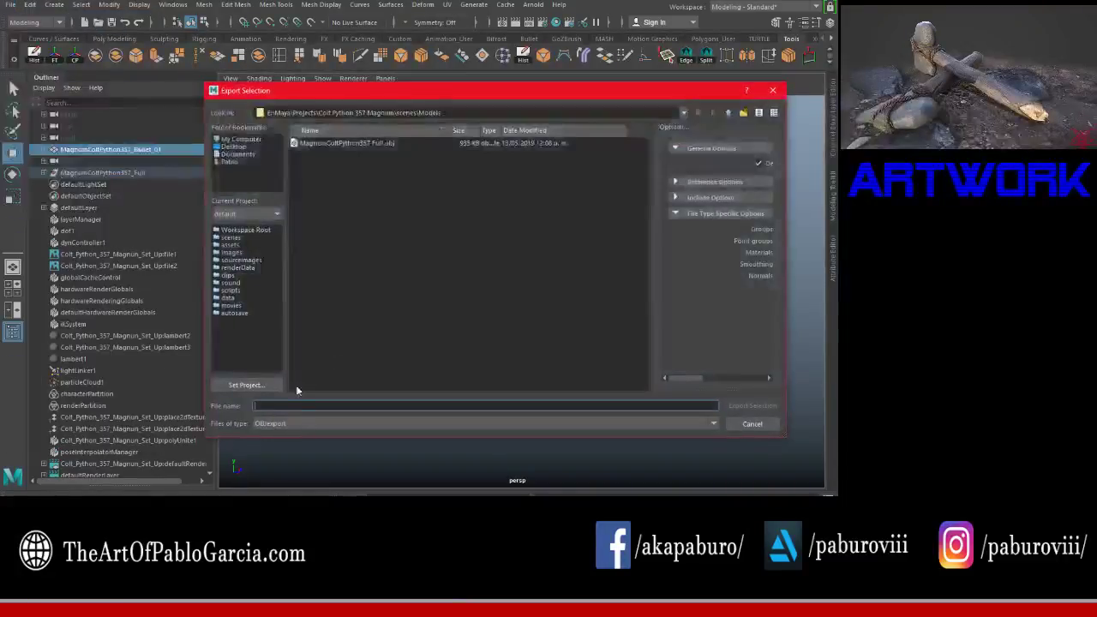
pyautogui.click(302, 424)
pyautogui.scroll(5, 302, 454)
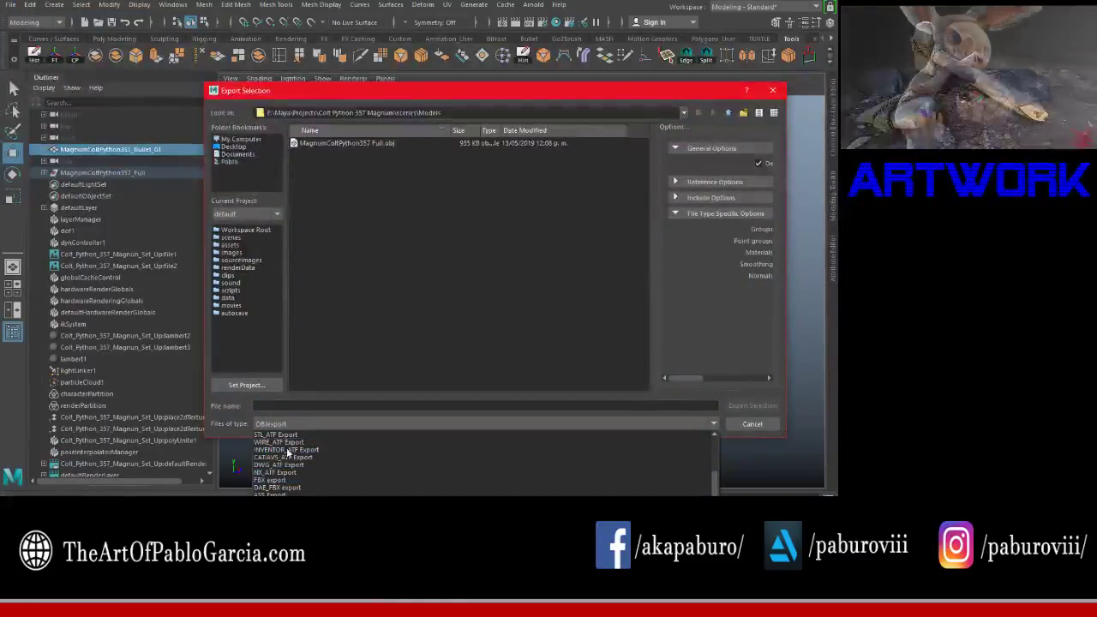
pyautogui.click(302, 436)
pyautogui.click(302, 423)
pyautogui.scroll(-5, 277, 476)
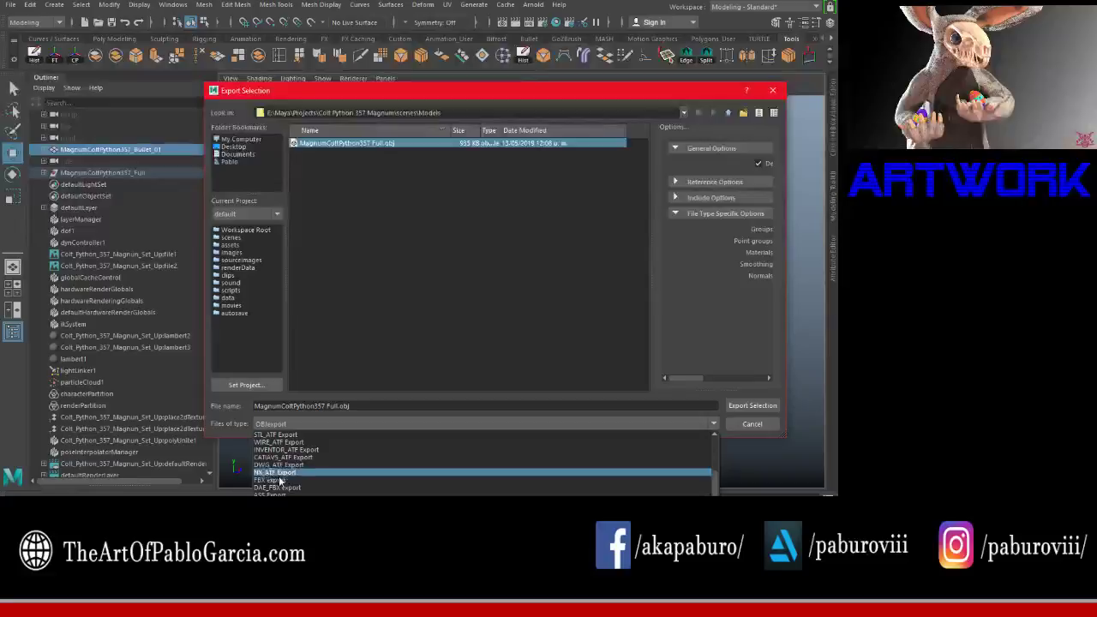
pyautogui.scroll(-2, 277, 487)
pyautogui.click(276, 481)
pyautogui.click(380, 405)
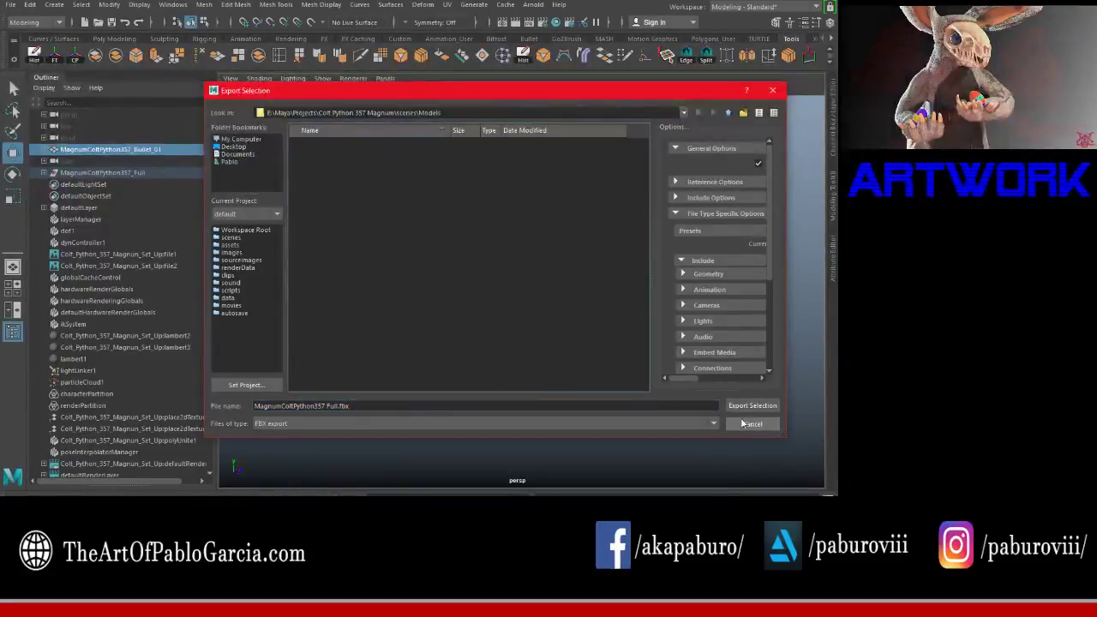
pyautogui.click(748, 405)
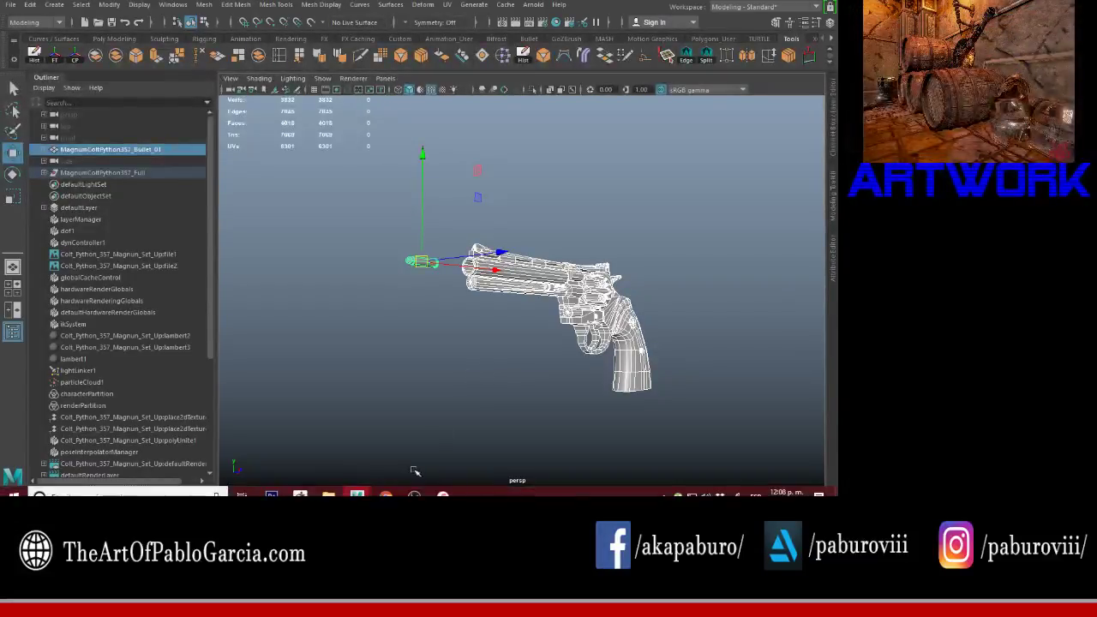
# Step: Download the Sly Cooper 2 and Sly Cooper 3 soundtrack albums as zips
pyautogui.moveTo(386, 495)
pyautogui.click(437, 451)
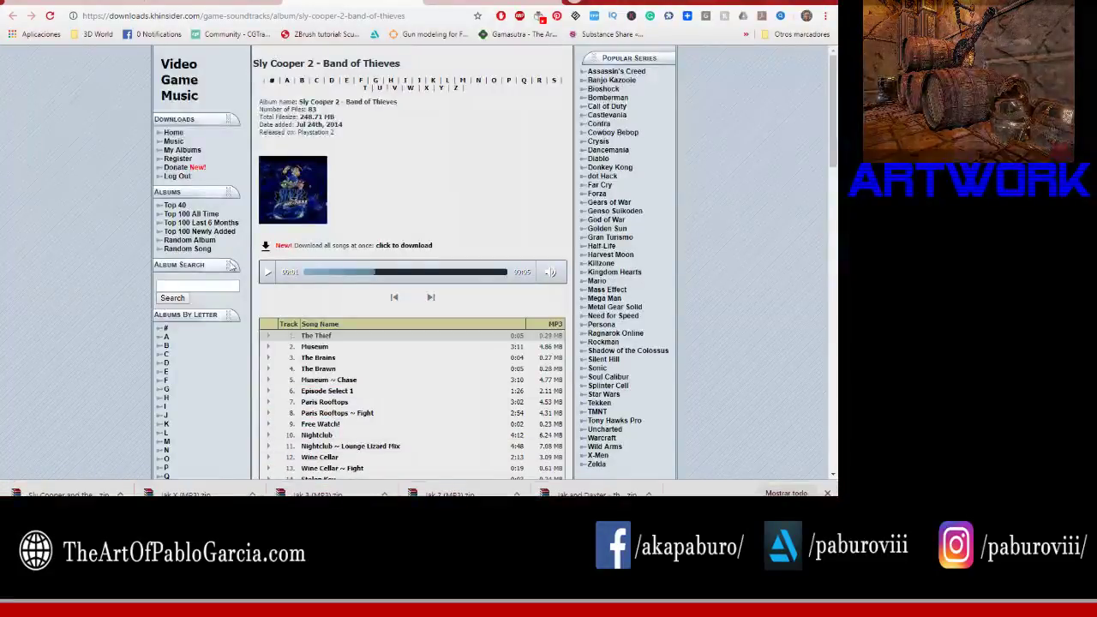
pyautogui.click(401, 245)
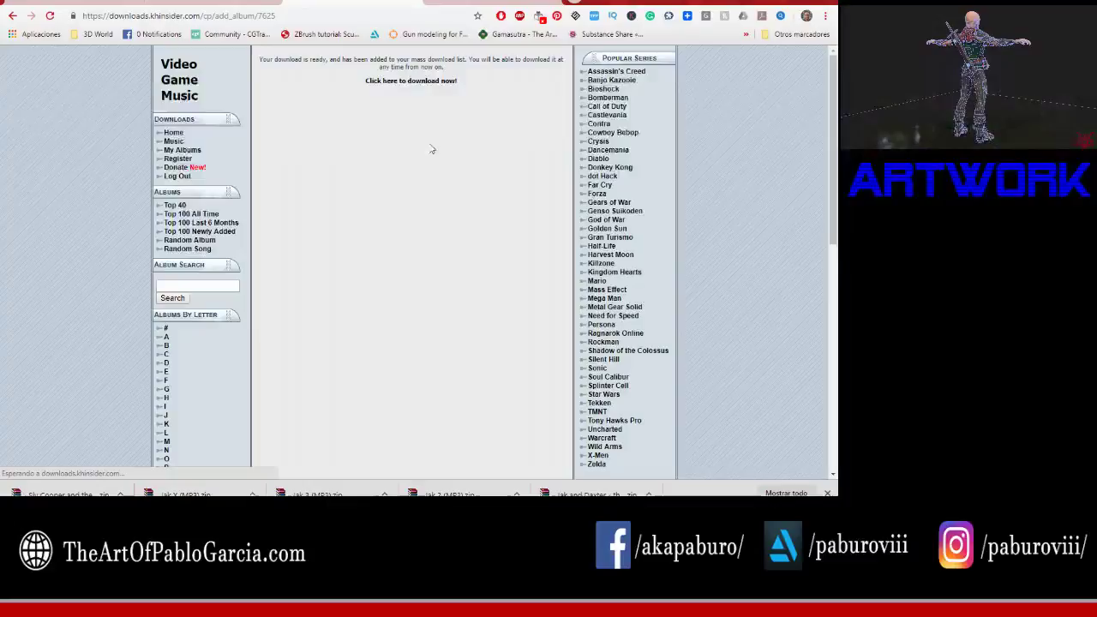
pyautogui.click(424, 83)
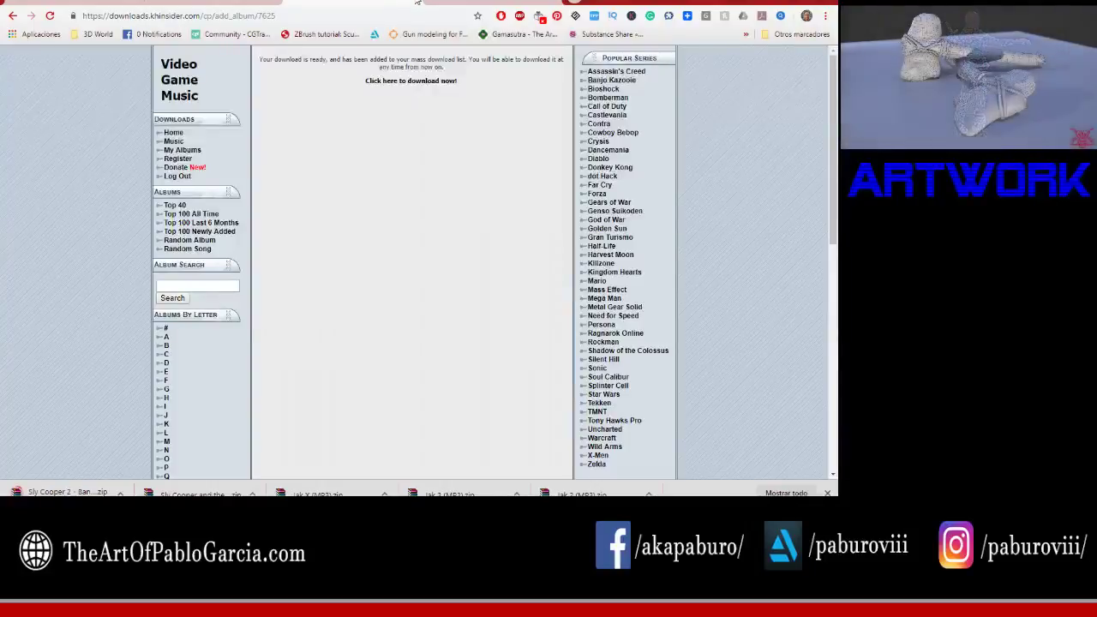
pyautogui.click(409, 4)
pyautogui.click(408, 248)
pyautogui.click(406, 90)
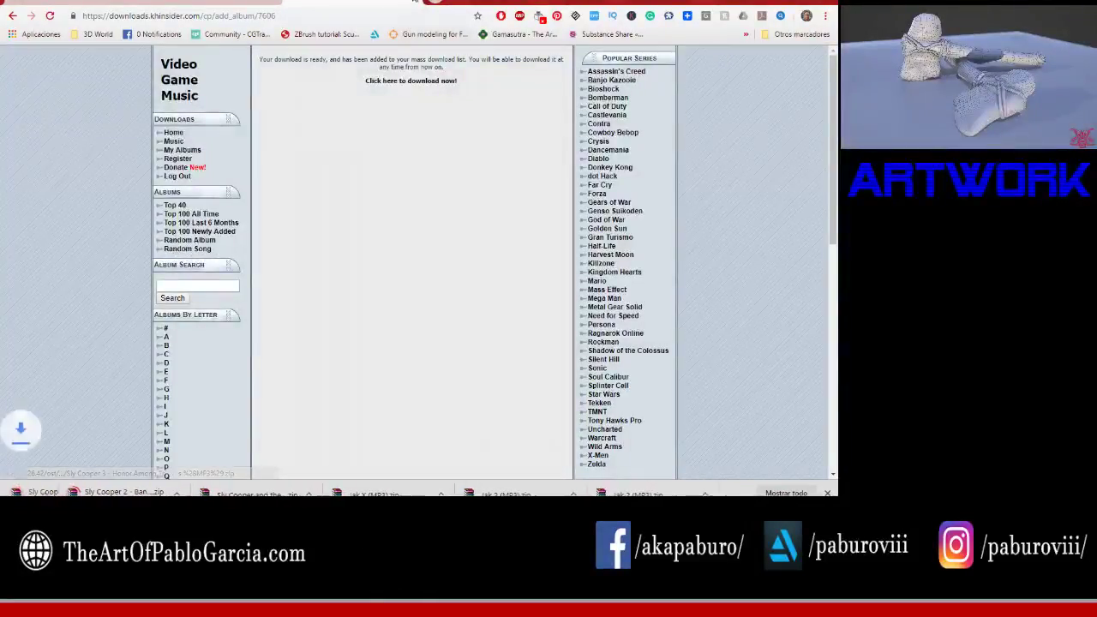
# Step: Download the Thieves in Time album zip, then bring up File Explorer on the scenes folder
pyautogui.click(405, 4)
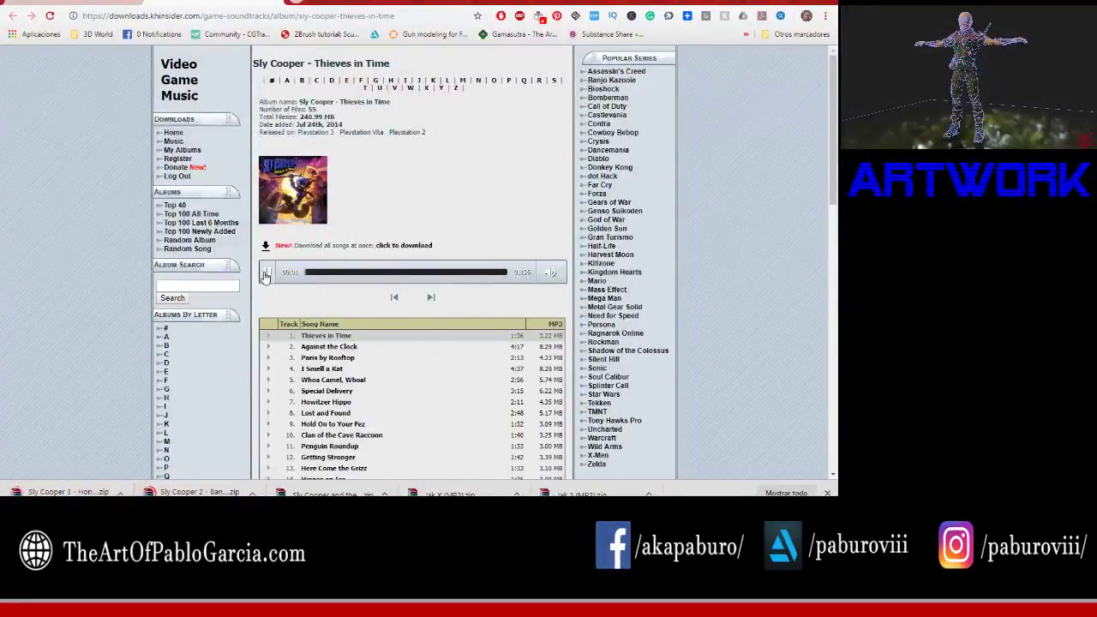
pyautogui.click(396, 245)
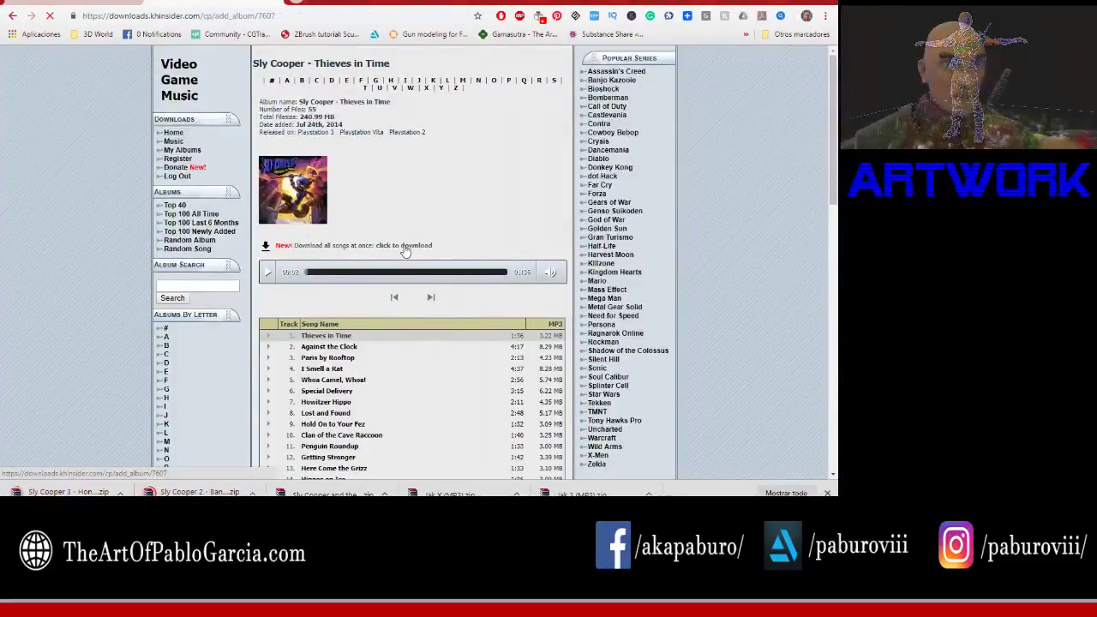
pyautogui.click(381, 81)
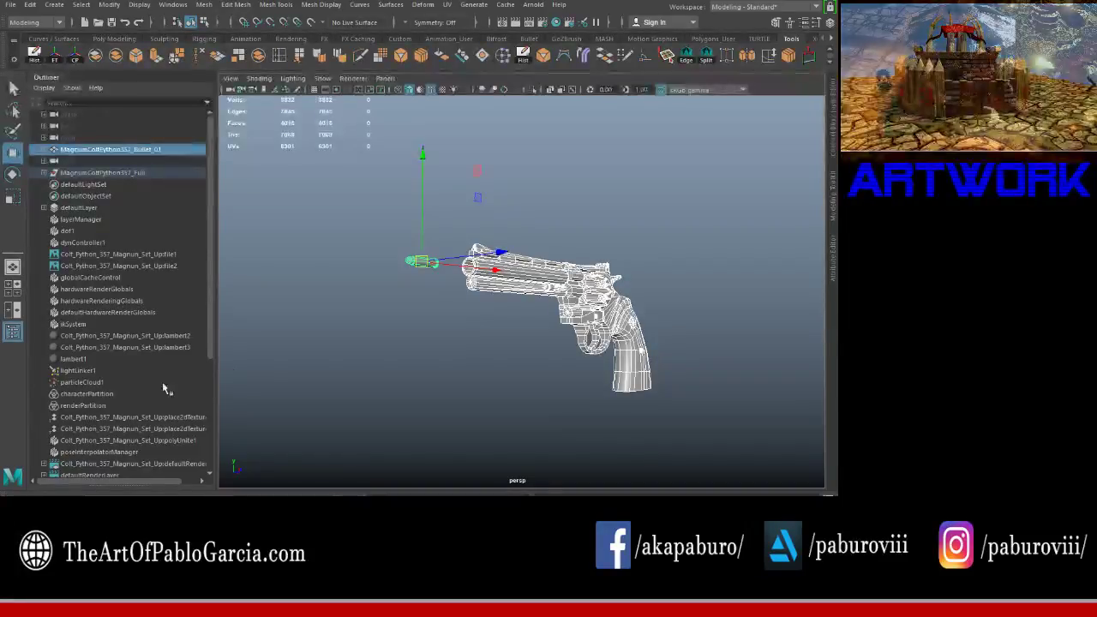
pyautogui.click(332, 433)
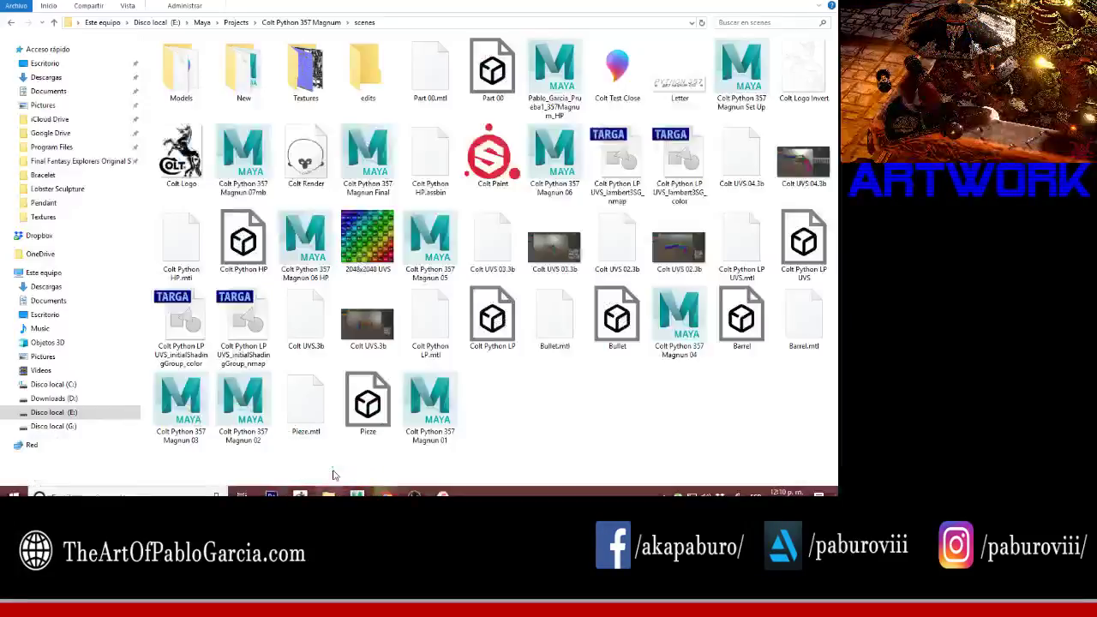
# Step: Delete the .mtl material file and the Diffuse texture image from the Models folder
pyautogui.doubleClick(188, 73)
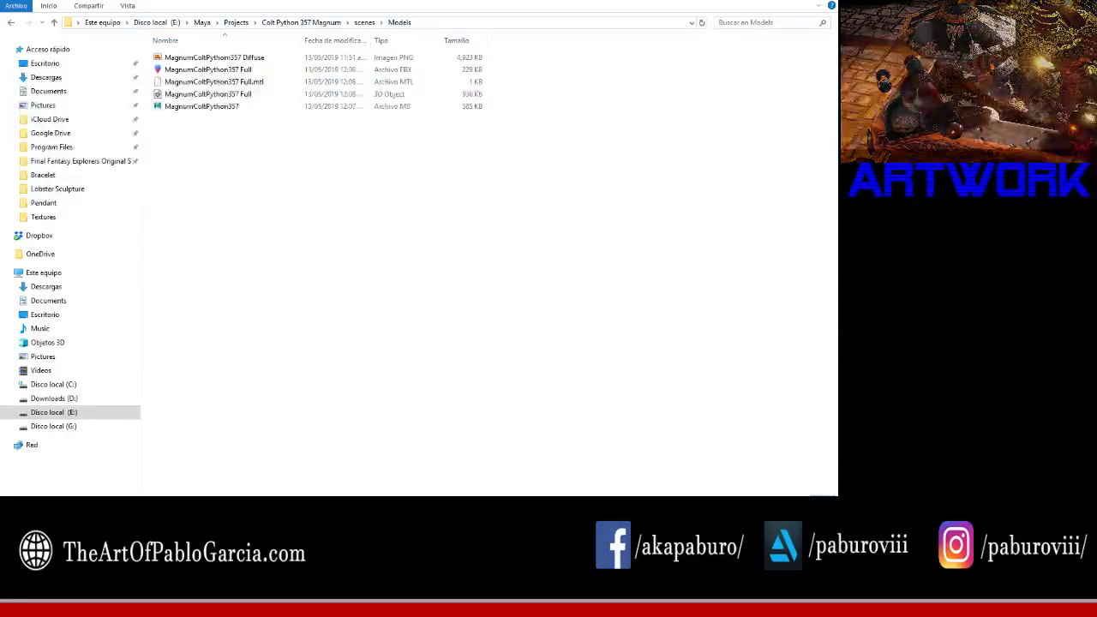
pyautogui.hotkey('ctrl', 'shift', '2')
pyautogui.press('Delete')
pyautogui.click(463, 300)
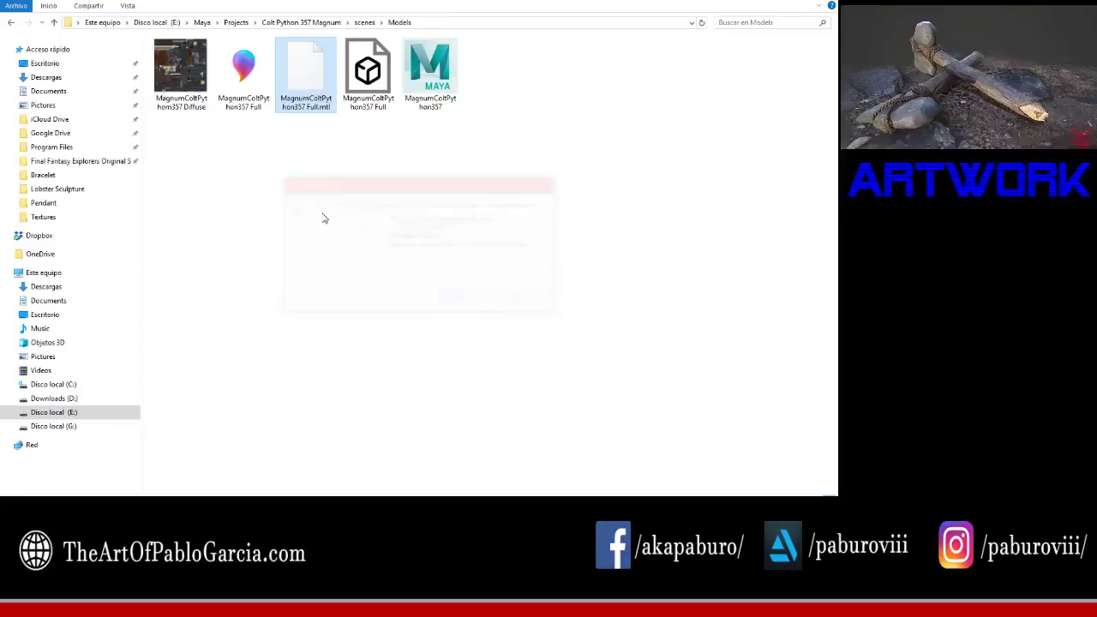
pyautogui.click(189, 81)
pyautogui.press('Delete')
pyautogui.click(521, 300)
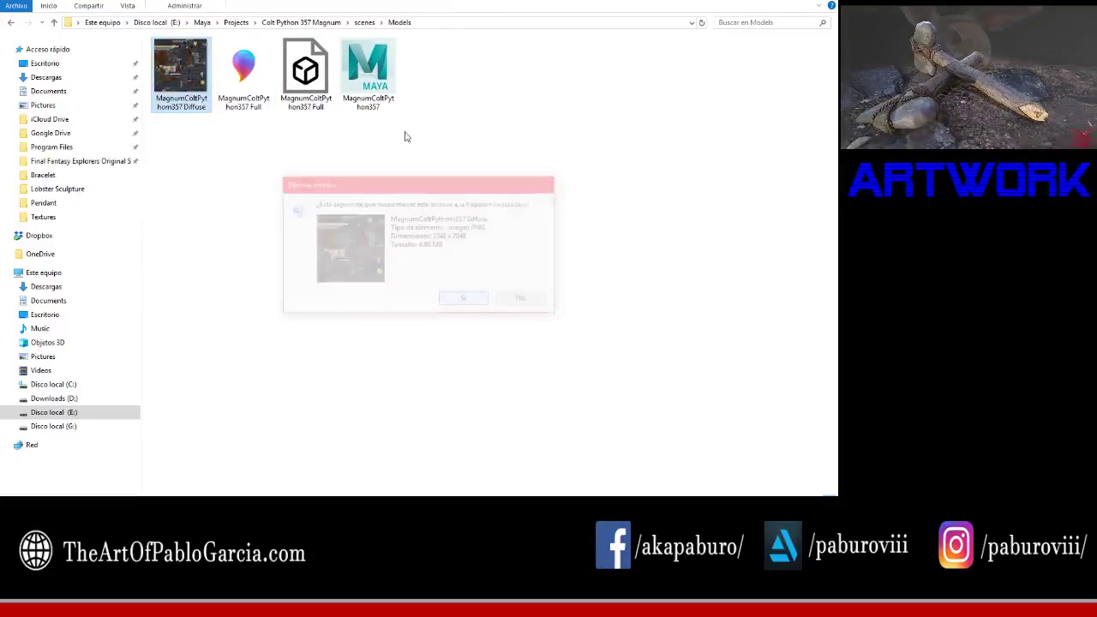
# Step: Check the Textures folder's images, then pack the folder into a Textures.rar archive
pyautogui.click(367, 22)
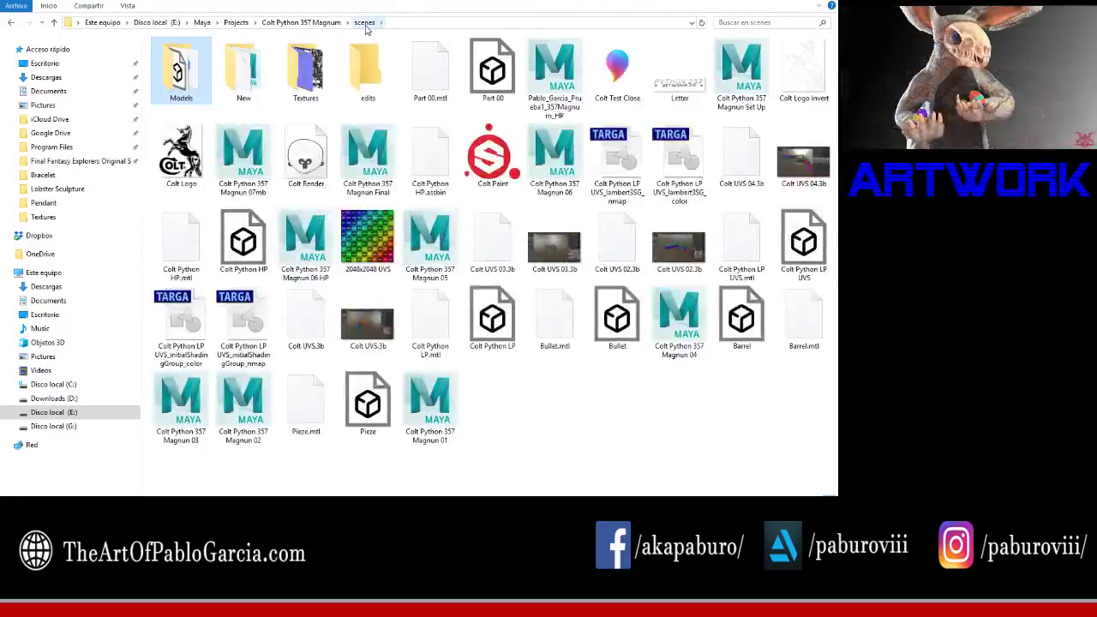
pyautogui.doubleClick(302, 66)
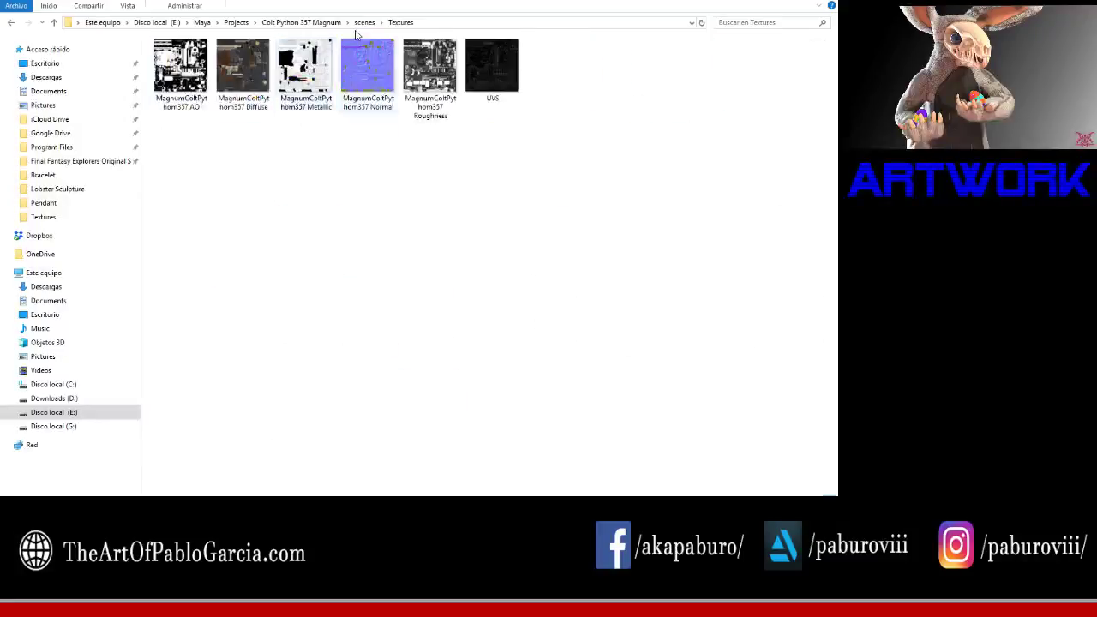
pyautogui.click(365, 24)
pyautogui.rightClick(307, 75)
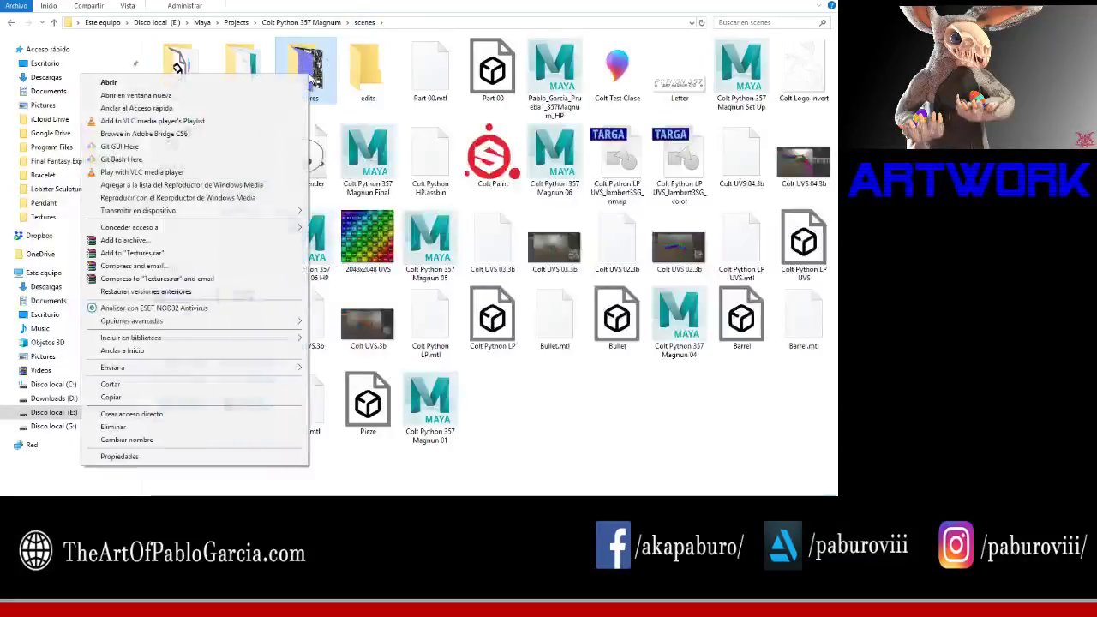
pyautogui.click(136, 244)
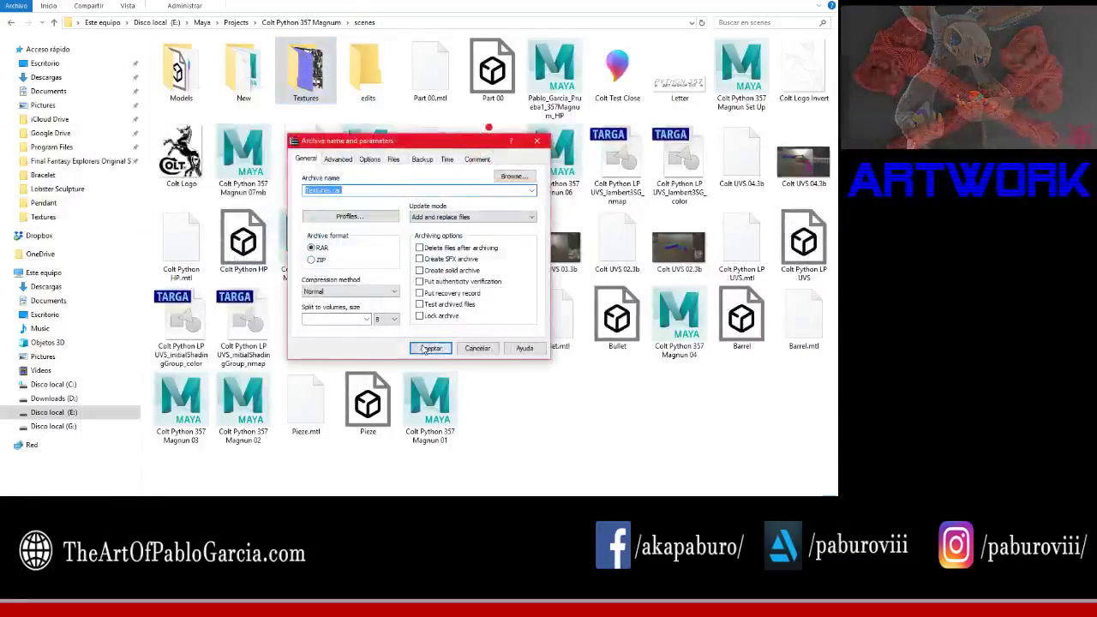
pyautogui.click(428, 348)
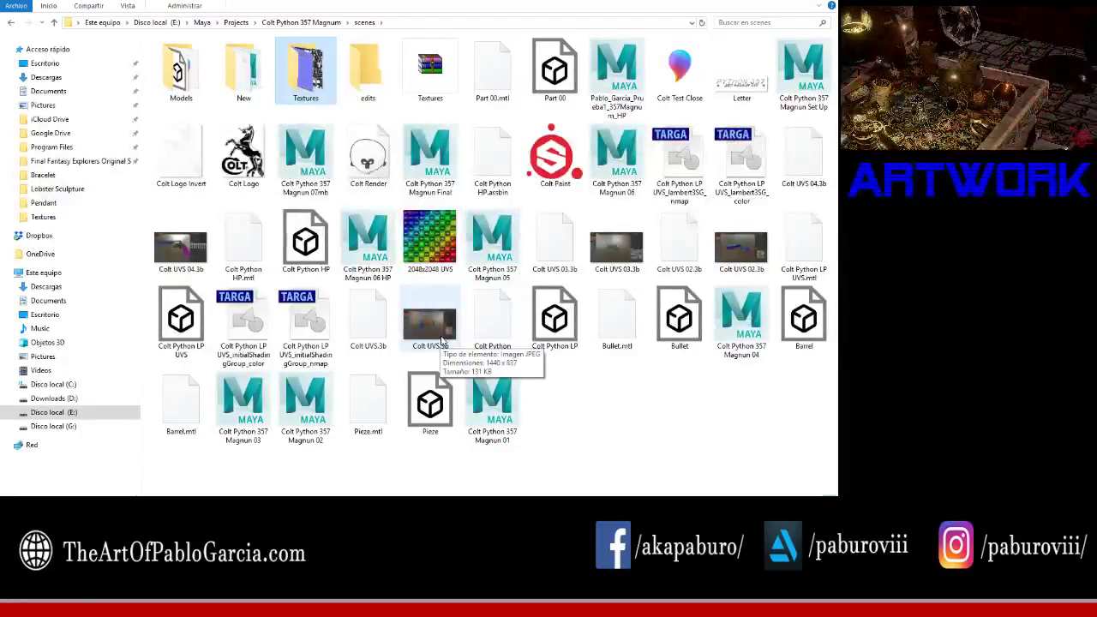
pyautogui.click(617, 384)
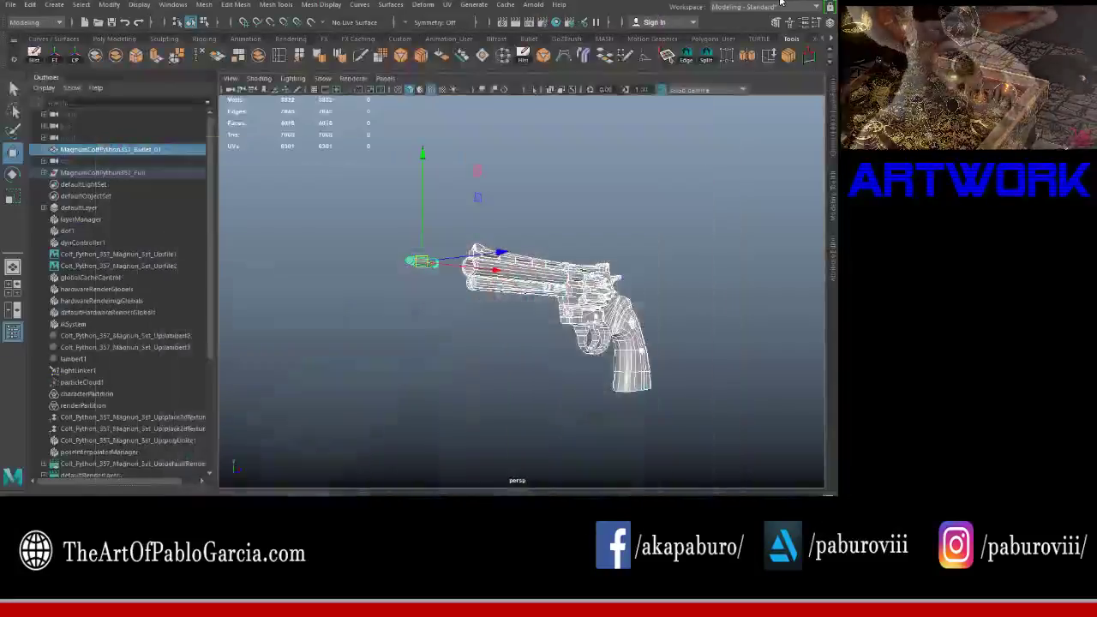
# Step: Deselect the bullet and bring the Maya revolver scene back to the front
pyautogui.click(619, 215)
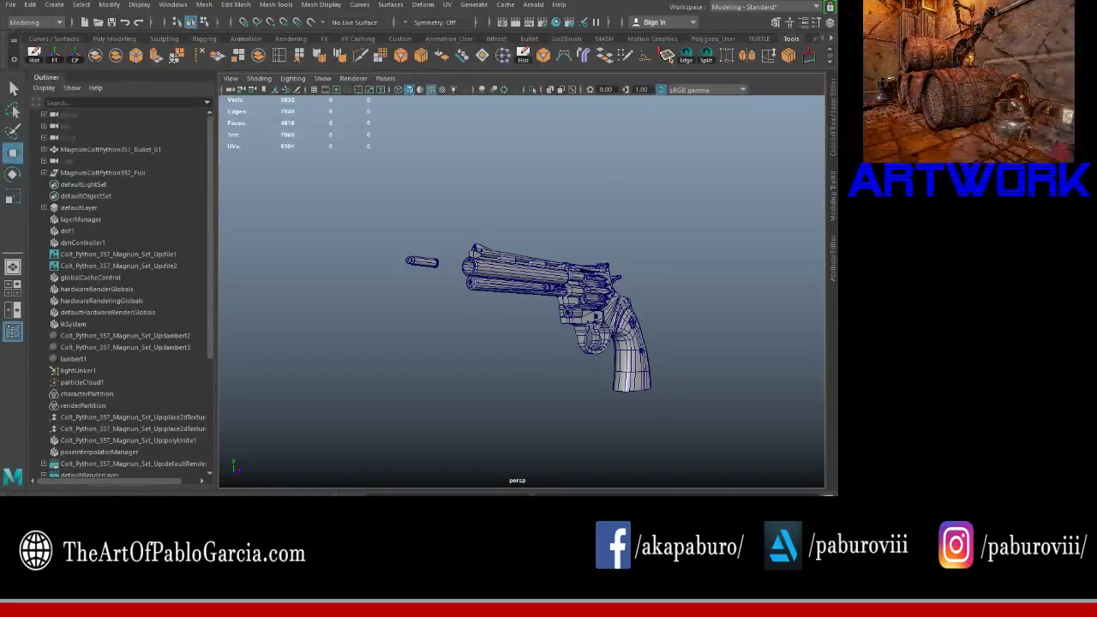
pyautogui.moveTo(343, 494)
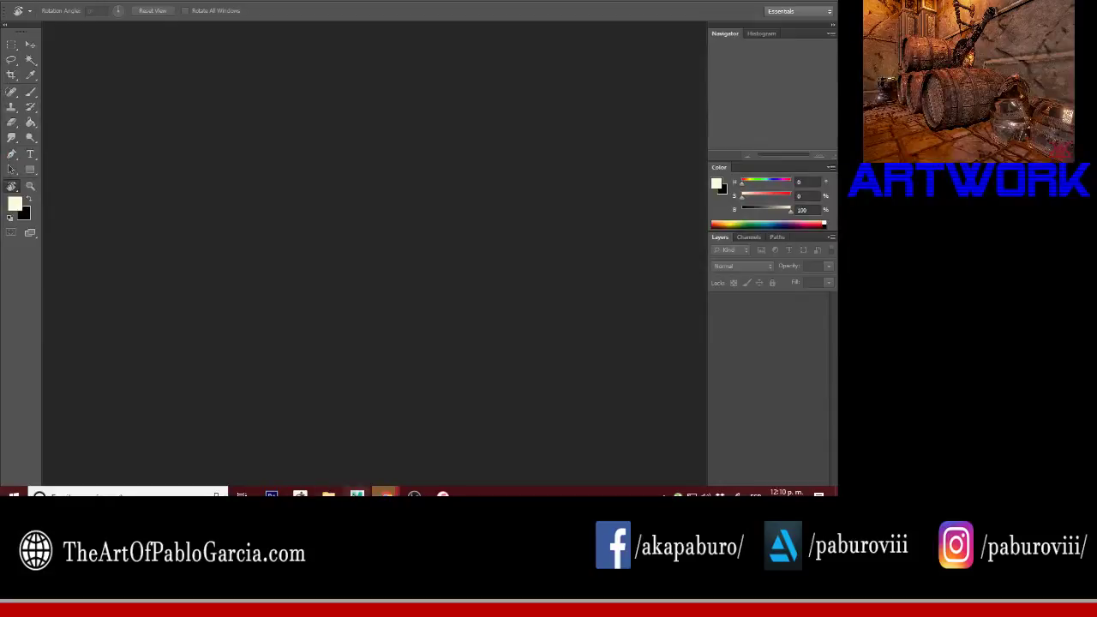
pyautogui.moveTo(385, 495)
pyautogui.click(422, 441)
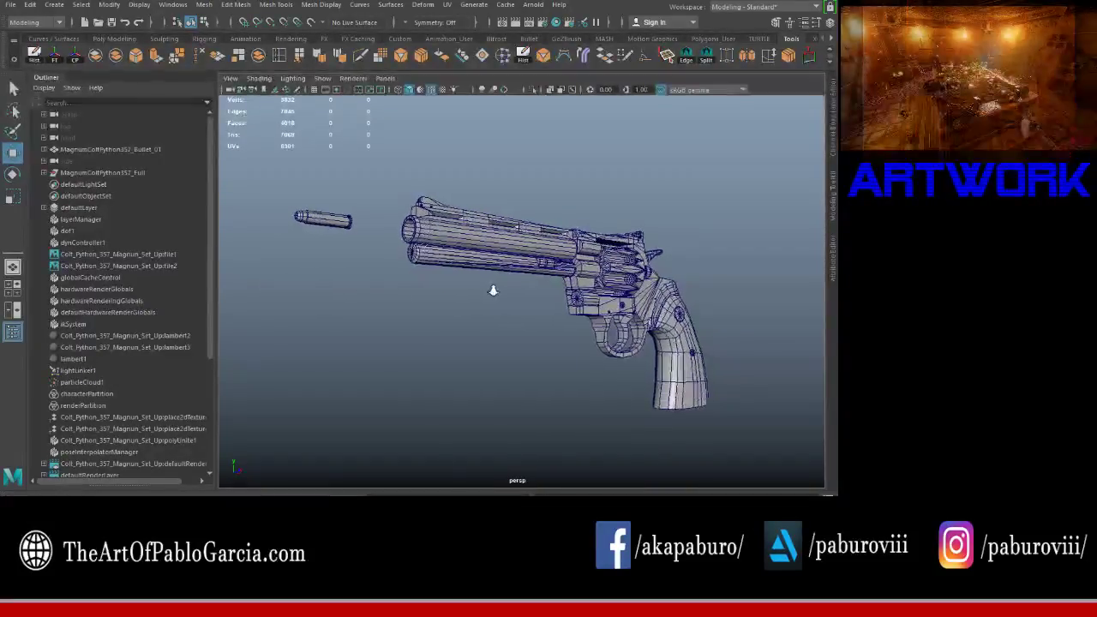
# Step: Create a new Photoshop document and paste the first revolver screenshot into it
pyautogui.keyDown('alt'); pyautogui.moveTo(472, 294); pyautogui.dragTo(495, 291); pyautogui.keyUp('alt')
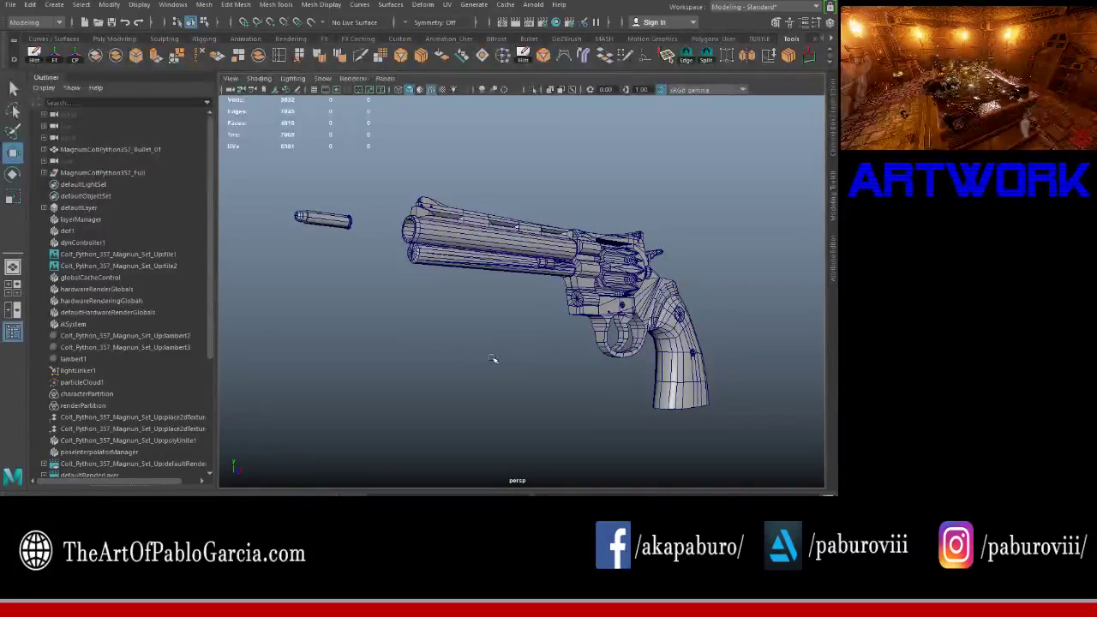
pyautogui.click(45, 172)
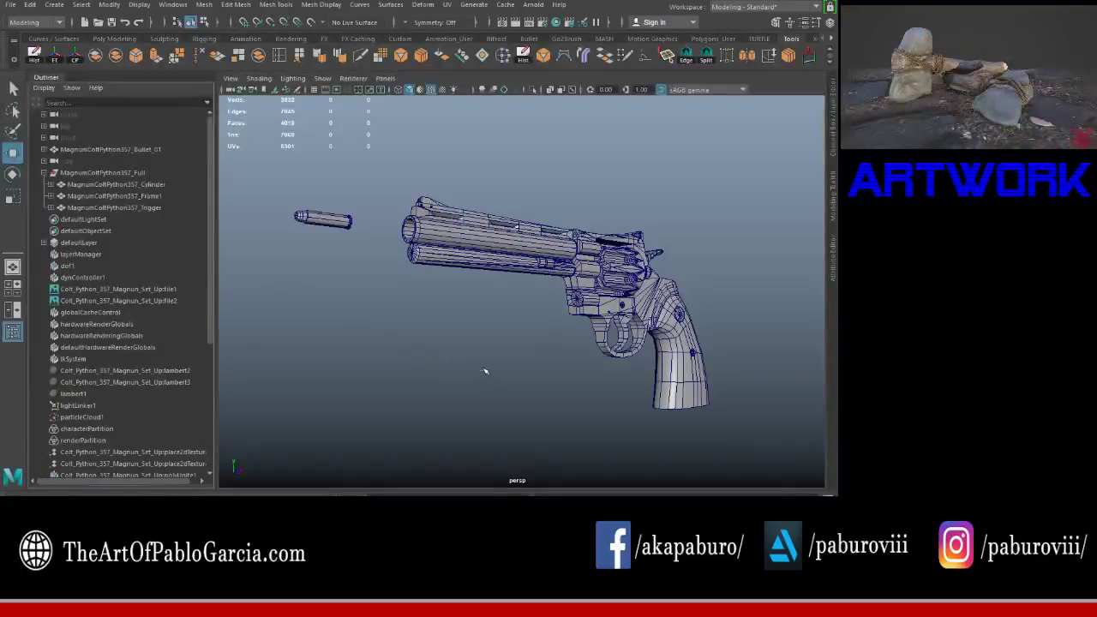
pyautogui.click(271, 494)
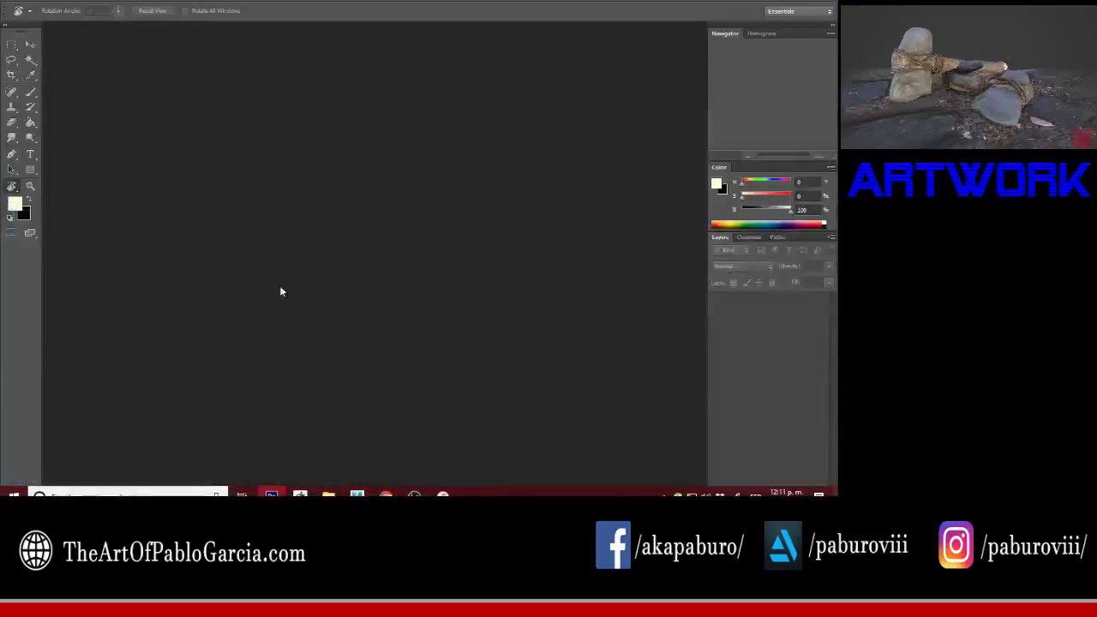
pyautogui.hotkey('alt', 'f')
pyautogui.click(43, 12)
pyautogui.press('Escape')
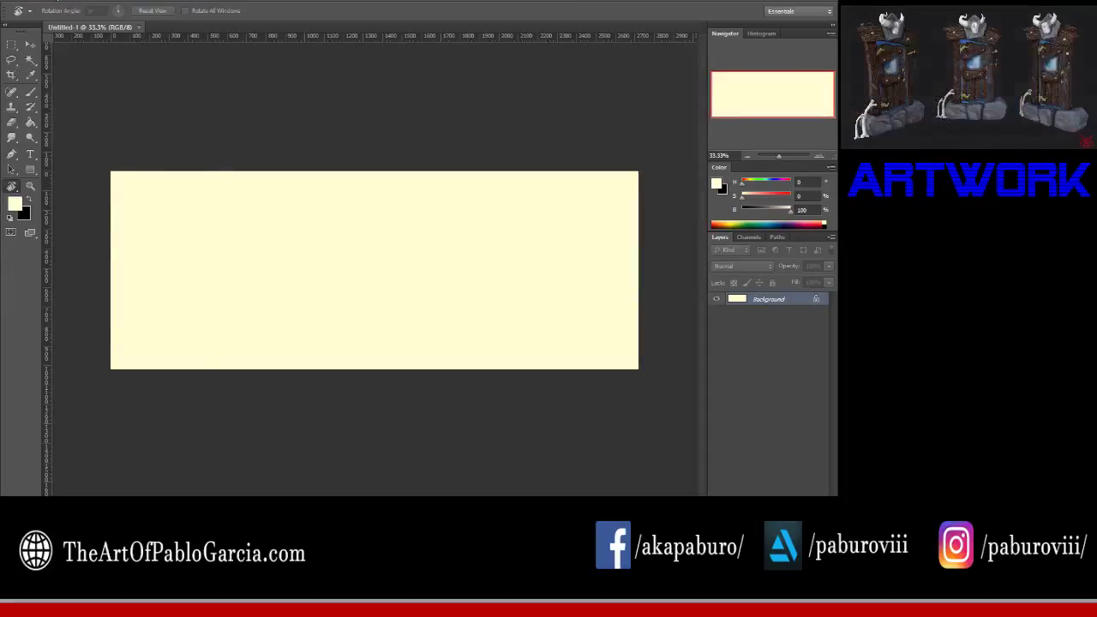
pyautogui.click(57, 4)
pyautogui.click(65, 97)
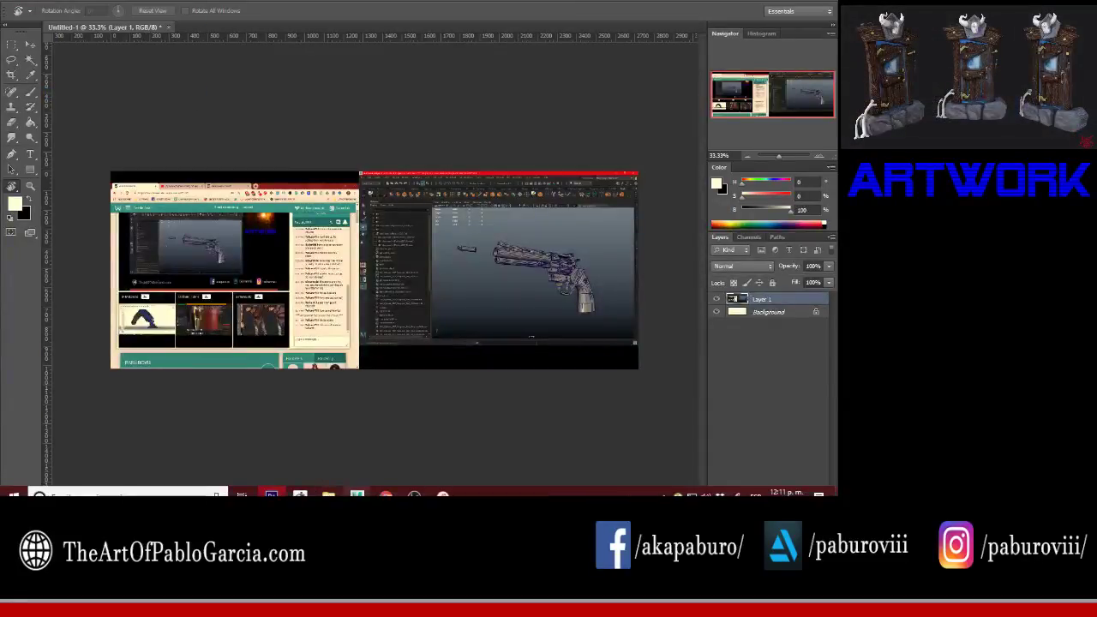
# Step: Orbit the revolver to a near-side view and paste that screenshot as Layer 2
pyautogui.moveTo(357, 495)
pyautogui.click(409, 457)
pyautogui.moveTo(581, 300)
pyautogui.keyDown('alt'); pyautogui.mouseDown()
pyautogui.moveTo(541, 306)
pyautogui.moveTo(600, 313)
pyautogui.moveTo(502, 304)
pyautogui.mouseUp(); pyautogui.keyUp('alt')
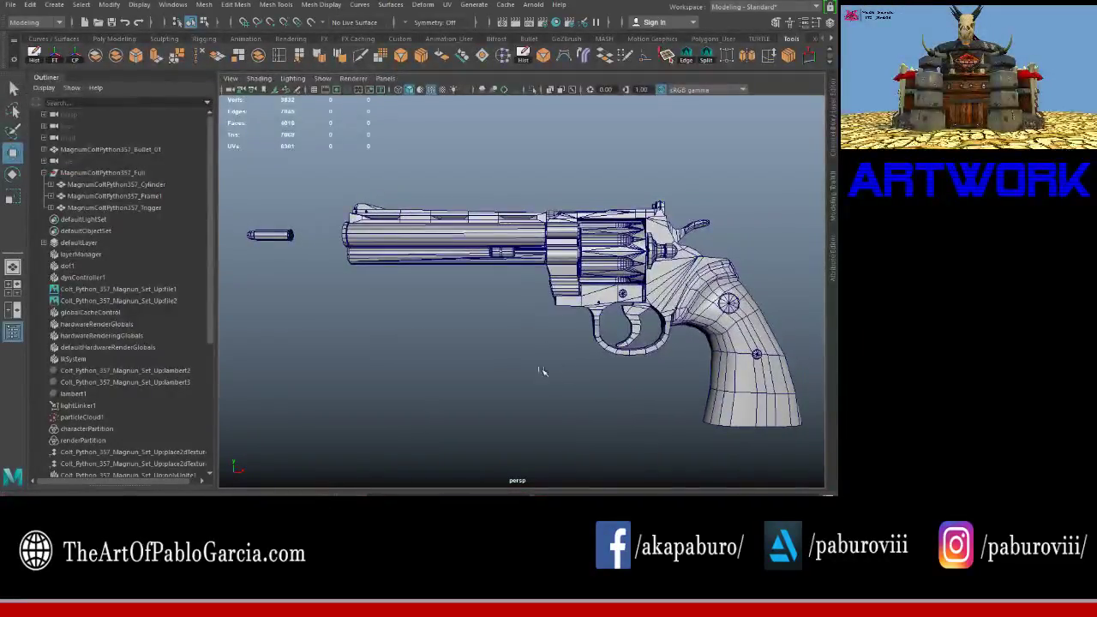
pyautogui.click(278, 491)
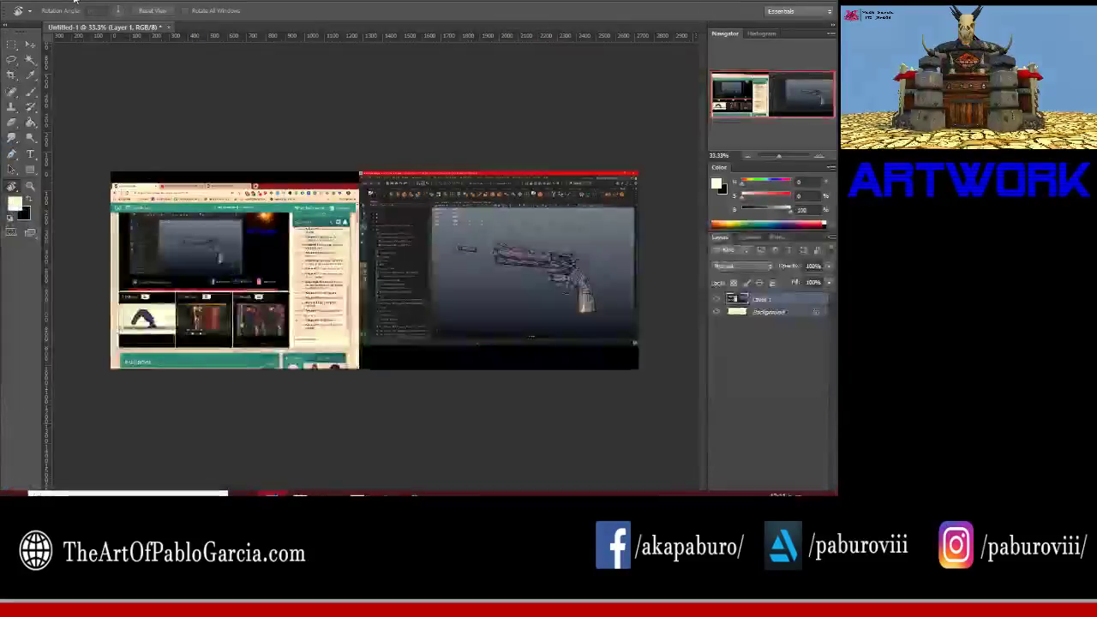
pyautogui.click(56, 12)
pyautogui.click(63, 93)
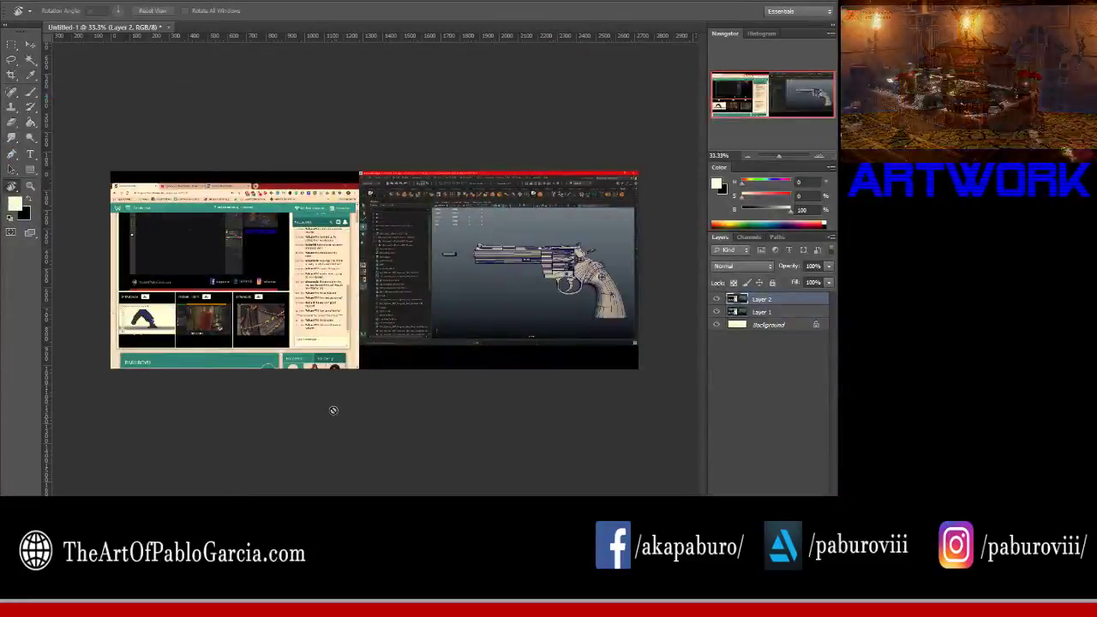
pyautogui.click(357, 495)
pyautogui.moveTo(514, 309)
pyautogui.keyDown('alt'); pyautogui.mouseDown()
pyautogui.moveTo(502, 311)
pyautogui.moveTo(557, 337)
pyautogui.mouseUp(); pyautogui.keyUp('alt')
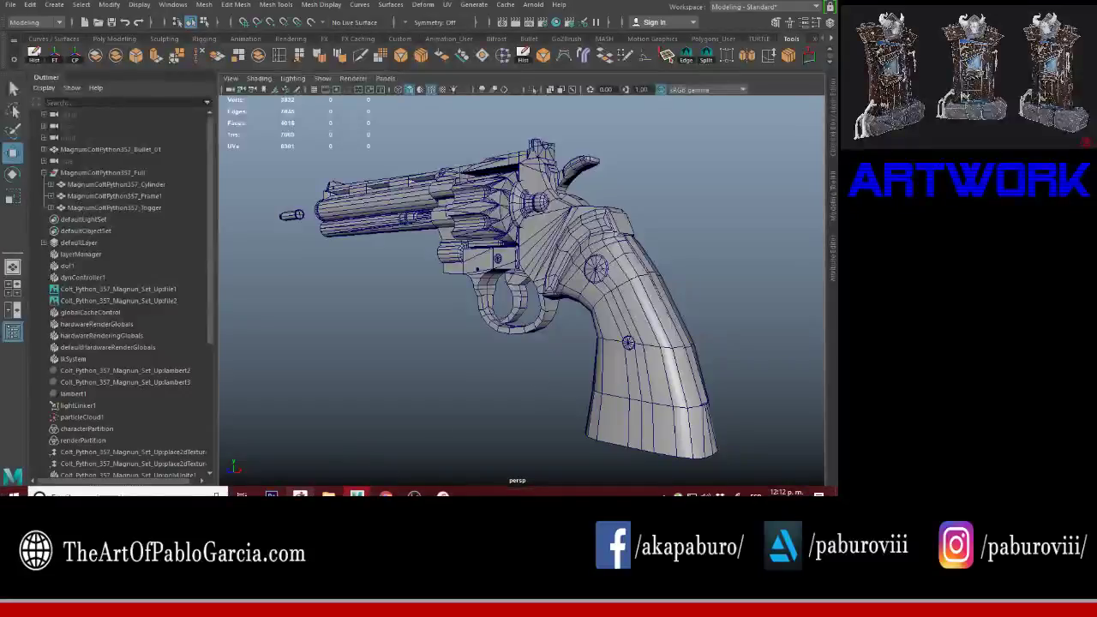
# Step: Paste the next view as Layer 3 and a rear-view screenshot as Layer 4
pyautogui.click(300, 495)
pyautogui.click(62, 2)
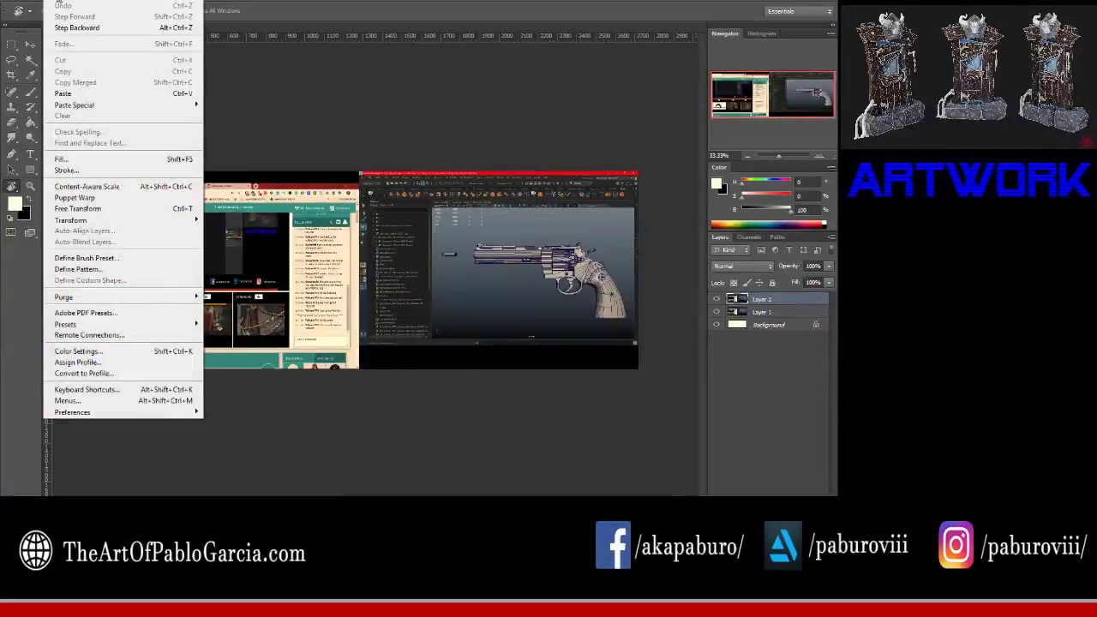
pyautogui.click(64, 94)
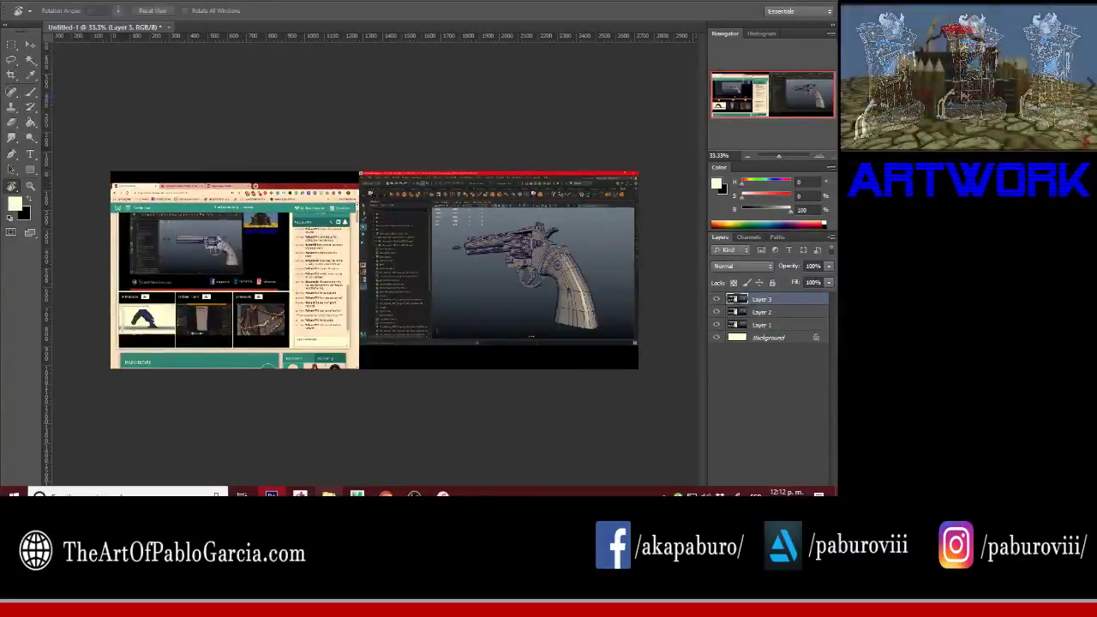
pyautogui.click(420, 446)
pyautogui.keyDown('alt'); pyautogui.moveTo(617, 294); pyautogui.dragTo(516, 292); pyautogui.keyUp('alt')
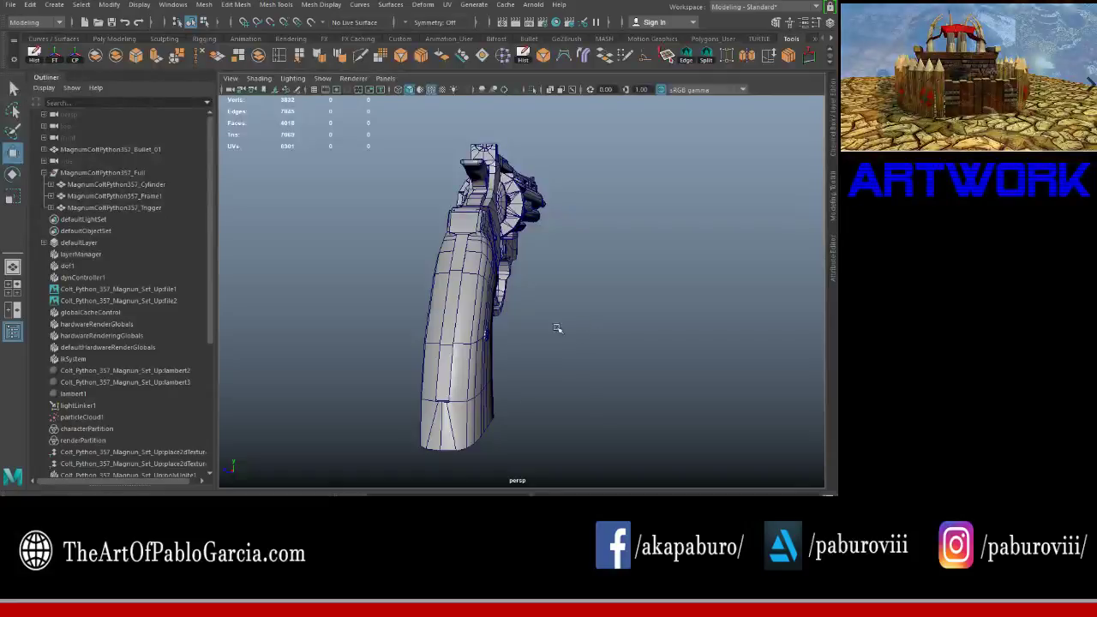
pyautogui.click(356, 496)
pyautogui.click(52, 1)
pyautogui.click(120, 92)
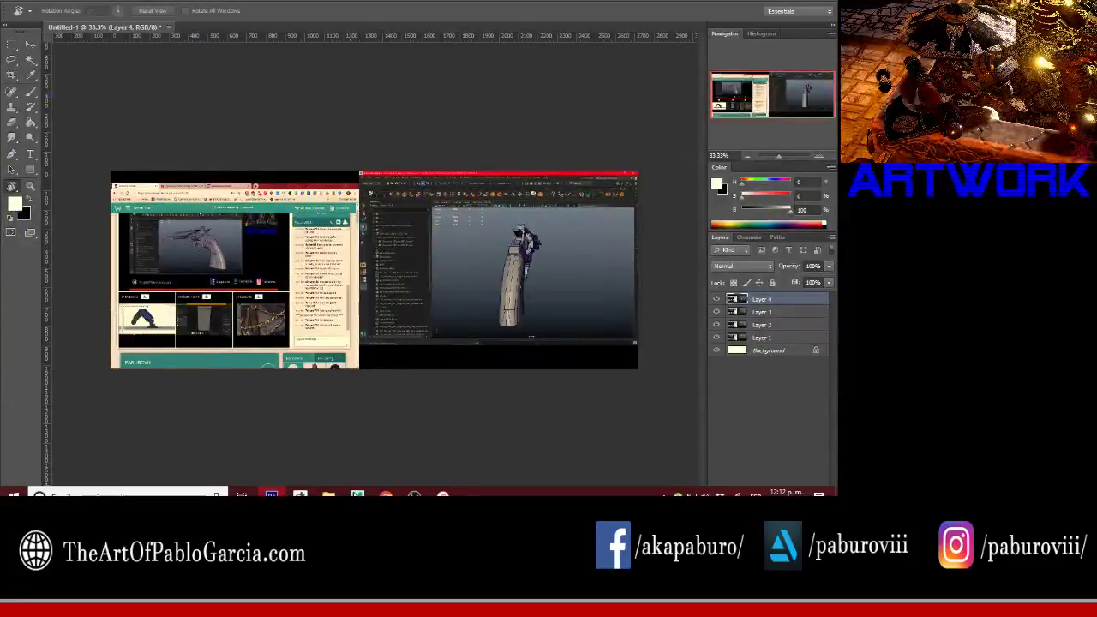
# Step: Turn the revolver to a three-quarter view and paste it as Layer 5
pyautogui.moveTo(385, 496)
pyautogui.click(405, 465)
pyautogui.keyDown('alt'); pyautogui.moveTo(555, 285); pyautogui.dragTo(652, 287); pyautogui.keyUp('alt')
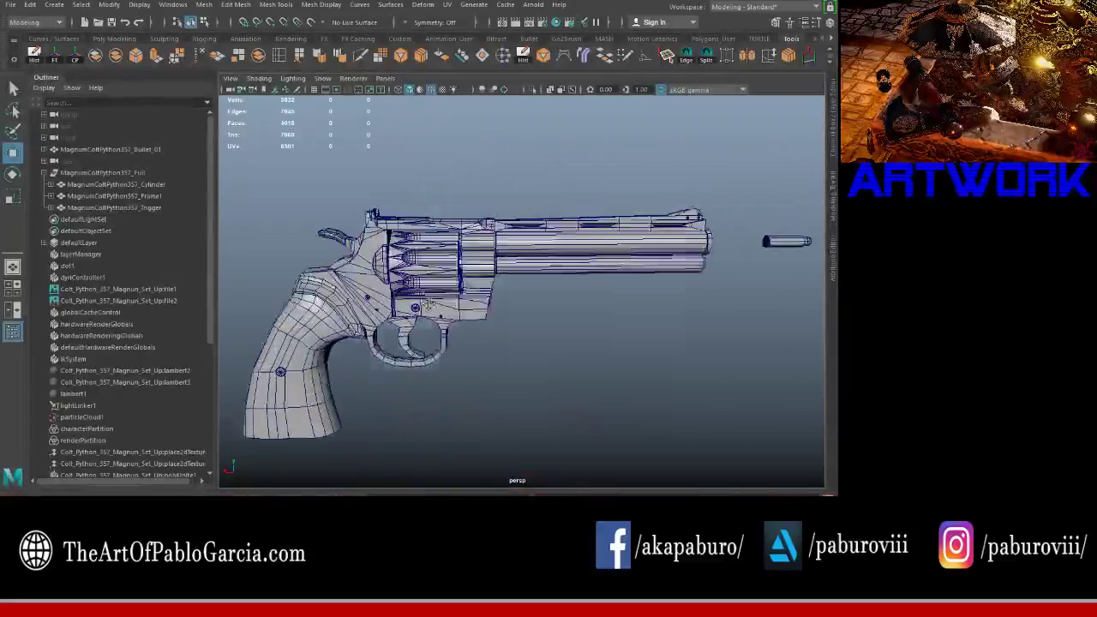
pyautogui.scroll(3, 514, 283)
pyautogui.keyDown('alt'); pyautogui.moveTo(480, 296); pyautogui.dragTo(547, 307); pyautogui.keyUp('alt')
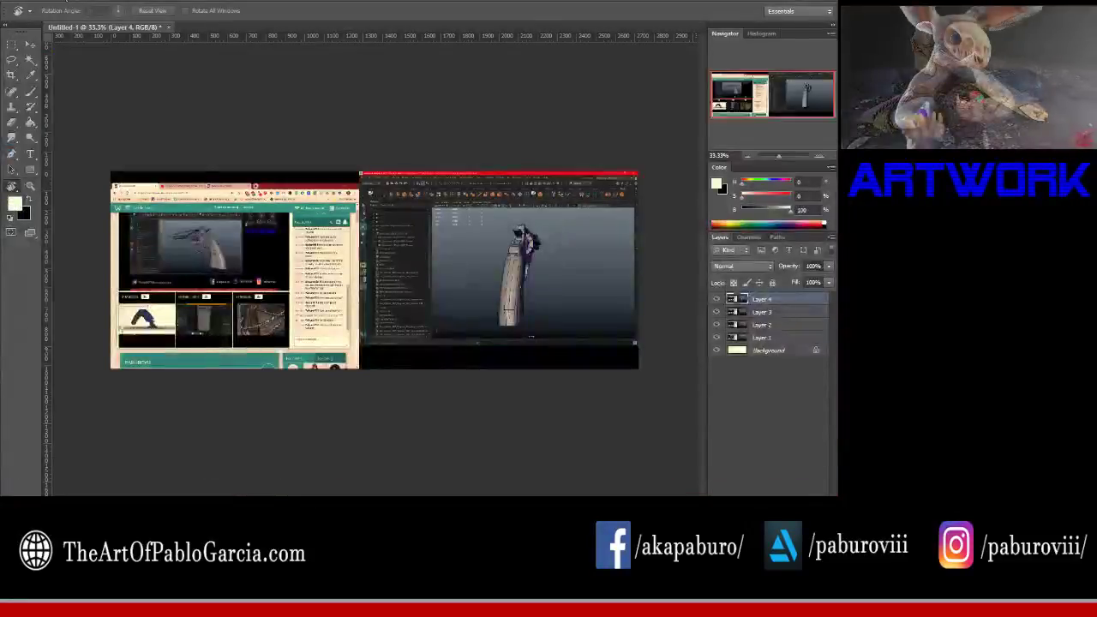
pyautogui.click(65, 2)
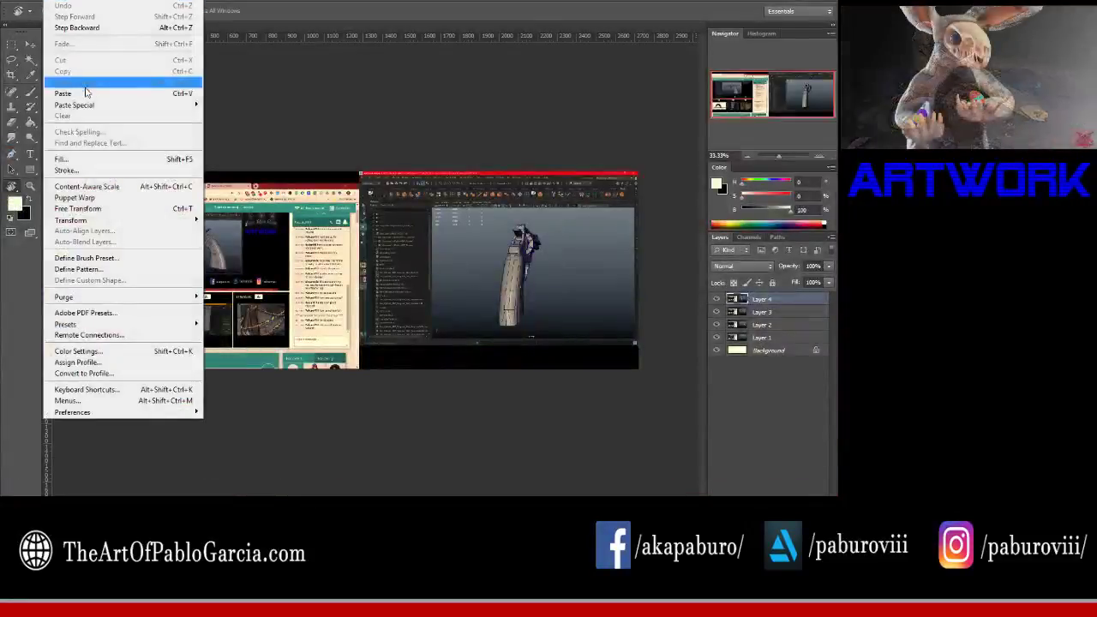
pyautogui.click(81, 92)
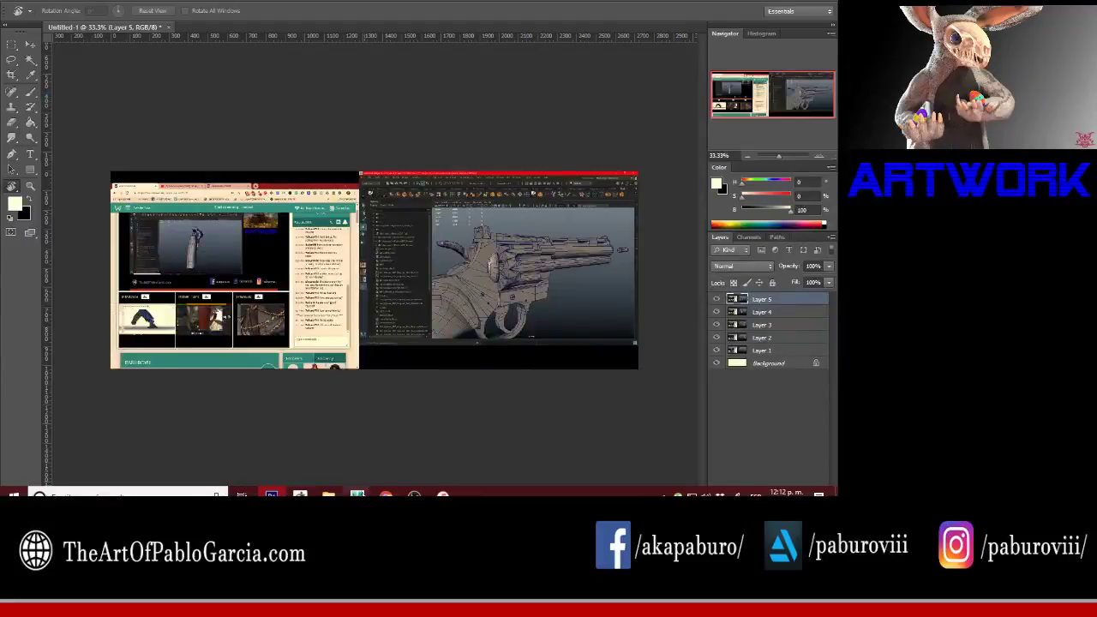
# Step: Orbit to a cylinder close-up and paste that screenshot as Layer 6
pyautogui.click(421, 440)
pyautogui.keyDown('alt'); pyautogui.moveTo(491, 325); pyautogui.dragTo(233, 467); pyautogui.keyUp('alt')
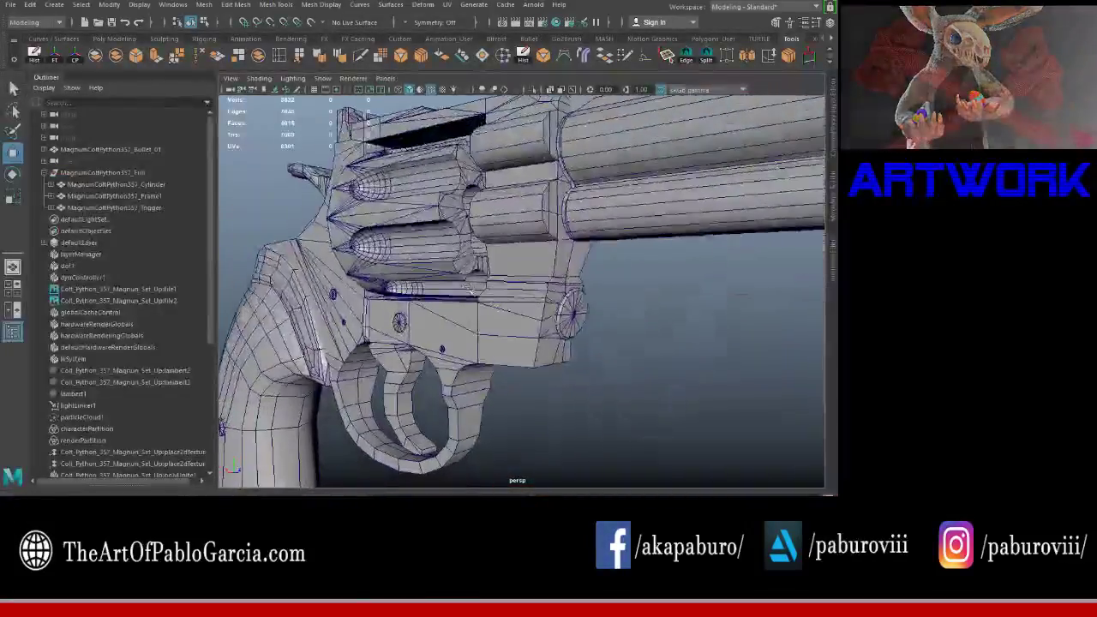
pyautogui.keyDown('alt'); pyautogui.moveTo(233, 468); pyautogui.dragTo(454, 292); pyautogui.keyUp('alt')
pyautogui.keyDown('alt'); pyautogui.moveTo(585, 360); pyautogui.dragTo(582, 356); pyautogui.keyUp('alt')
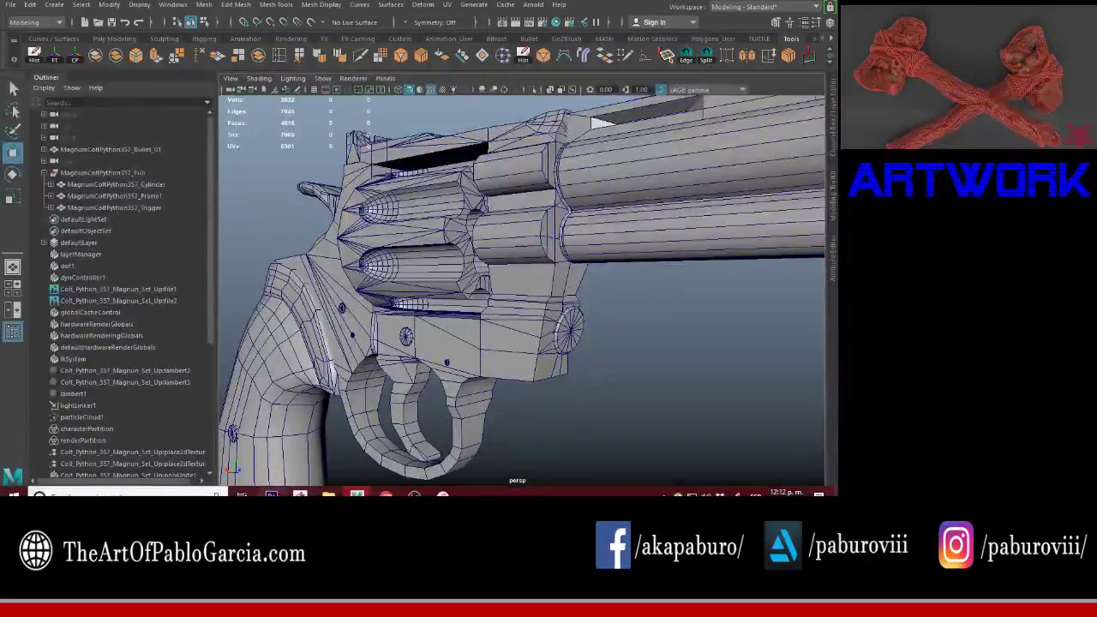
pyautogui.click(271, 495)
pyautogui.click(58, 6)
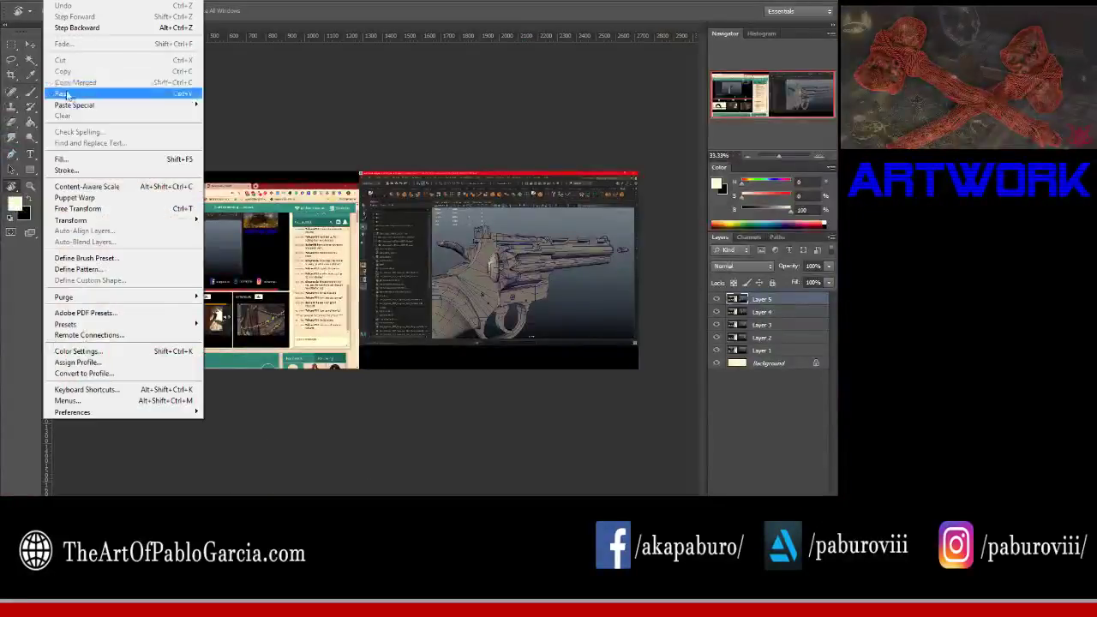
pyautogui.click(67, 93)
pyautogui.hotkey('alt', 'Tab')
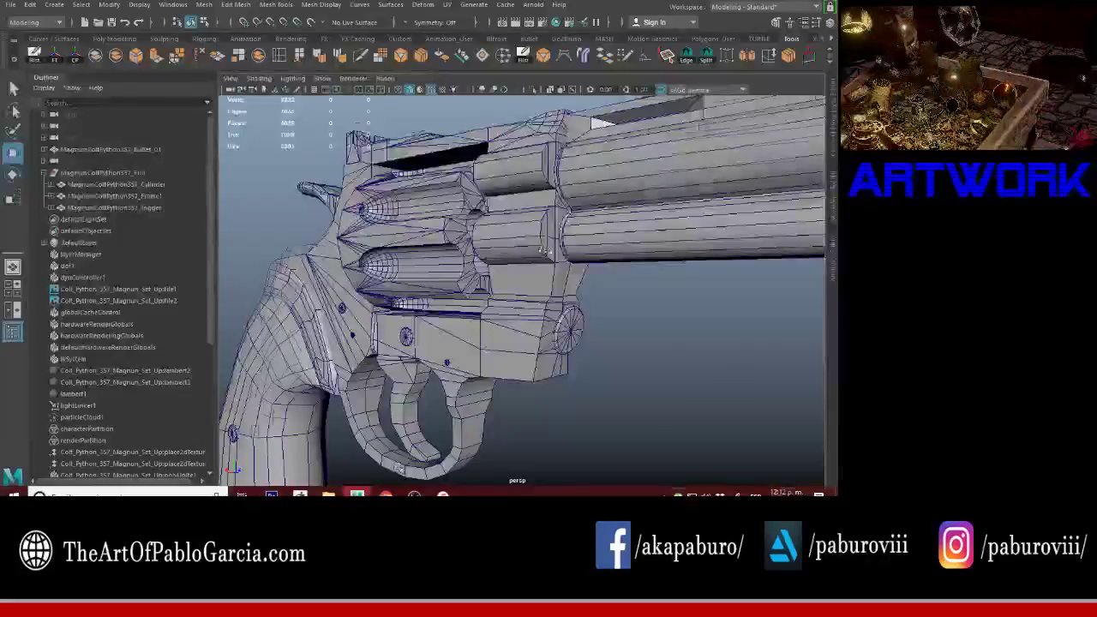
# Step: Orbit to a closer top-down view and paste that screenshot as Layer 7
pyautogui.moveTo(429, 369)
pyautogui.keyDown('alt'); pyautogui.mouseDown()
pyautogui.moveTo(510, 380)
pyautogui.moveTo(554, 369)
pyautogui.mouseUp(); pyautogui.keyUp('alt')
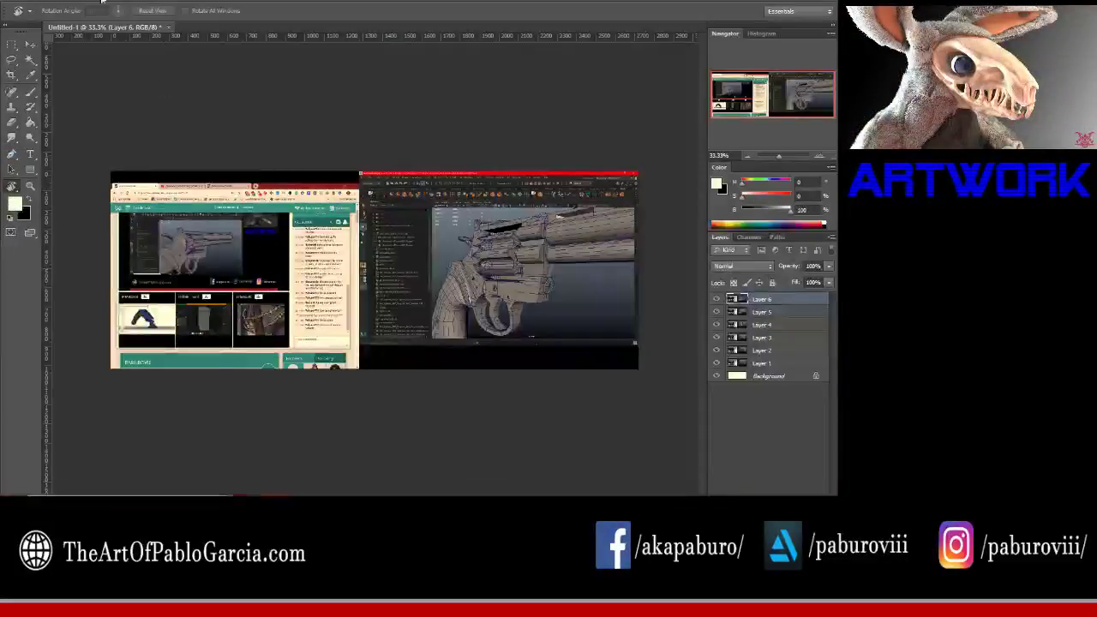
pyautogui.click(60, 10)
pyautogui.click(80, 91)
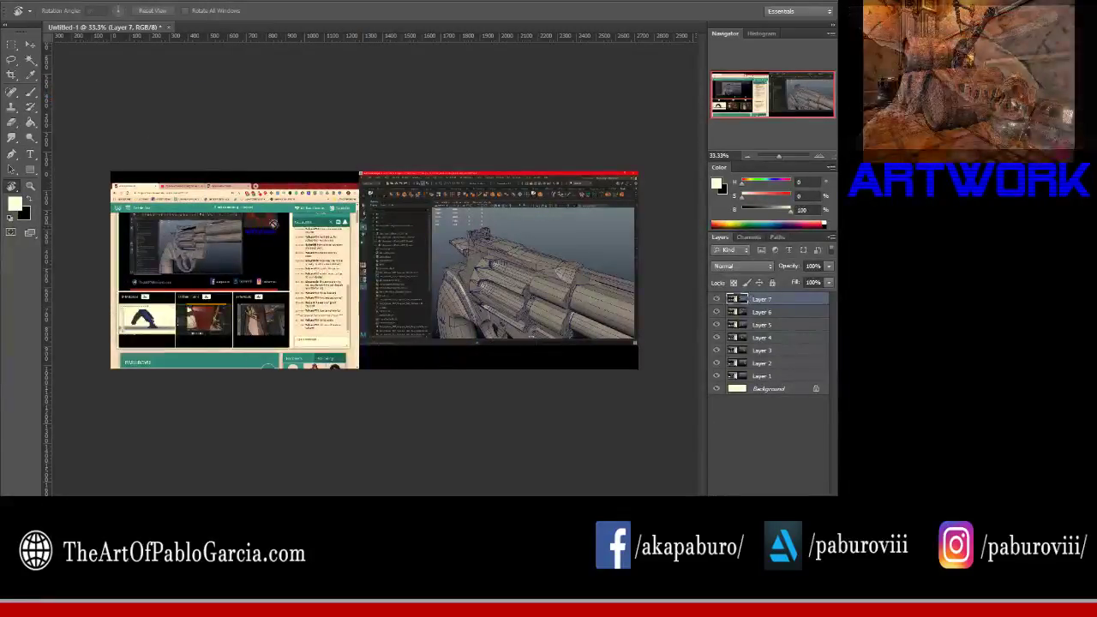
pyautogui.click(419, 403)
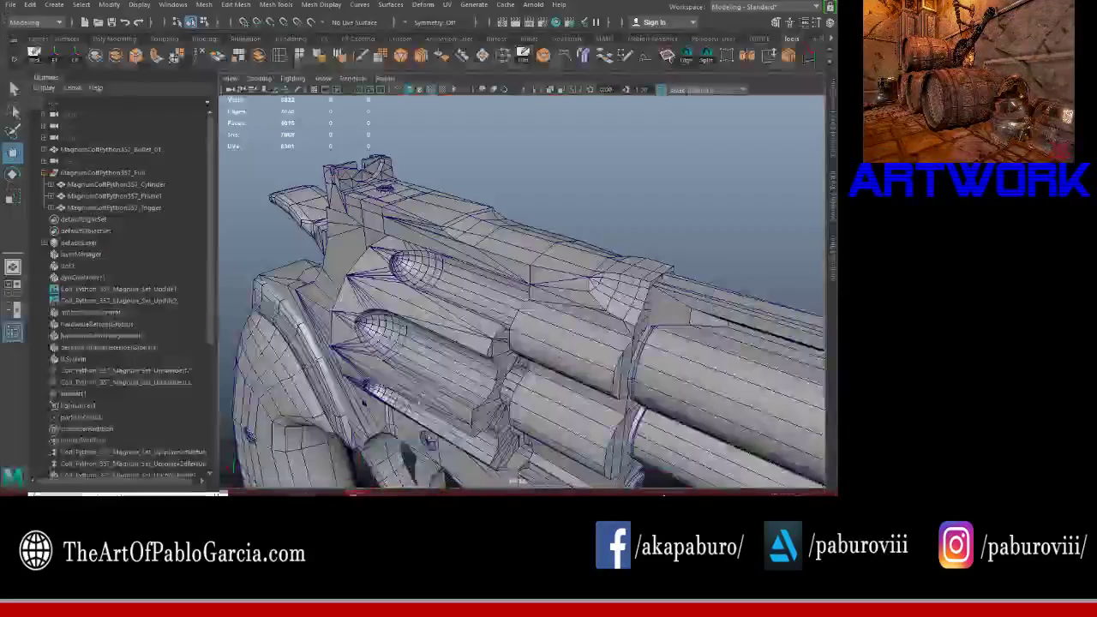
# Step: Zoom out and orbit to see the whole revolver side-on from the hammer side
pyautogui.moveTo(457, 342)
pyautogui.keyDown('alt'); pyautogui.mouseDown()
pyautogui.moveTo(586, 319)
pyautogui.moveTo(533, 352)
pyautogui.mouseUp(); pyautogui.keyUp('alt')
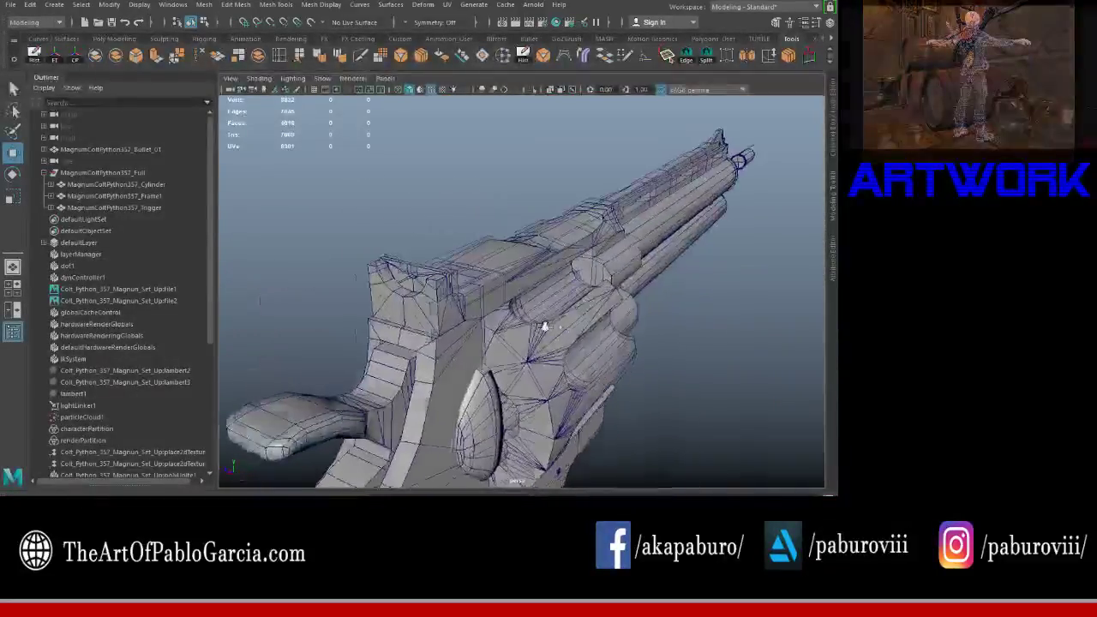
pyautogui.scroll(-5, 534, 352)
pyautogui.moveTo(540, 343)
pyautogui.keyDown('alt'); pyautogui.mouseDown()
pyautogui.moveTo(575, 307)
pyautogui.moveTo(637, 291)
pyautogui.mouseUp(); pyautogui.keyUp('alt')
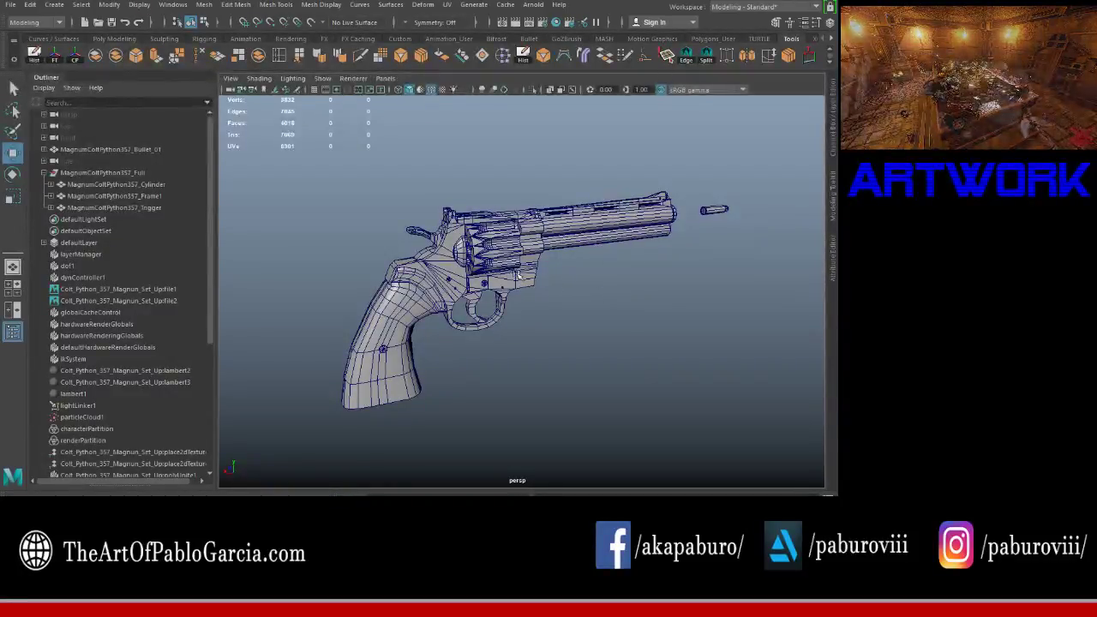
pyautogui.keyDown('alt'); pyautogui.moveTo(577, 302); pyautogui.dragTo(512, 286); pyautogui.keyUp('alt')
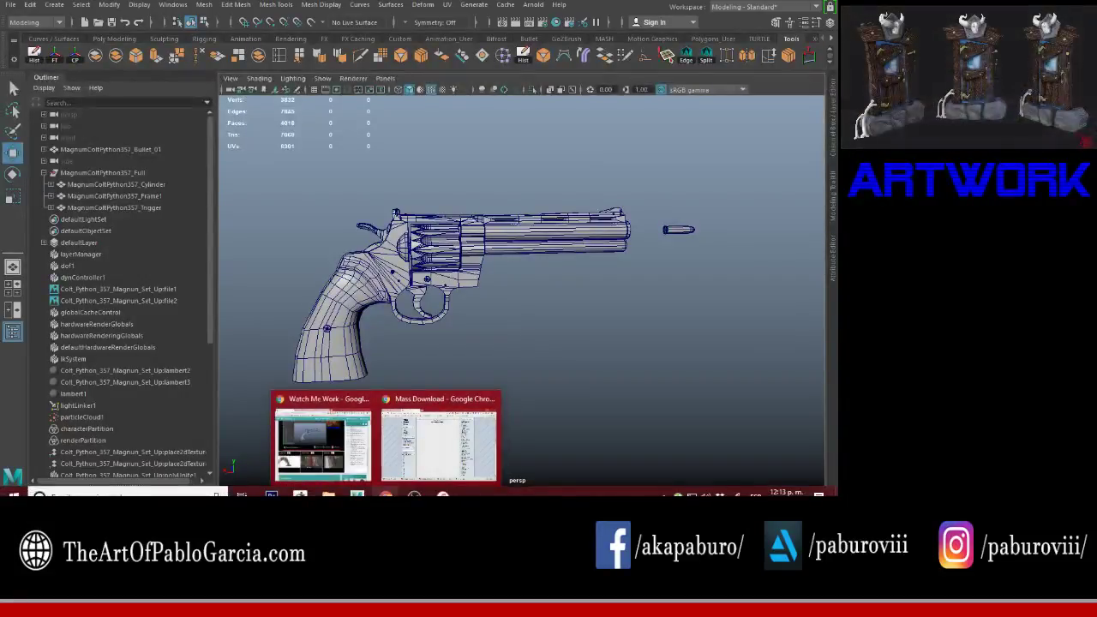
# Step: Show the downloaded soundtrack archive in its Descargas folder from Chrome's downloads bar
pyautogui.moveTo(386, 496)
pyautogui.click(401, 463)
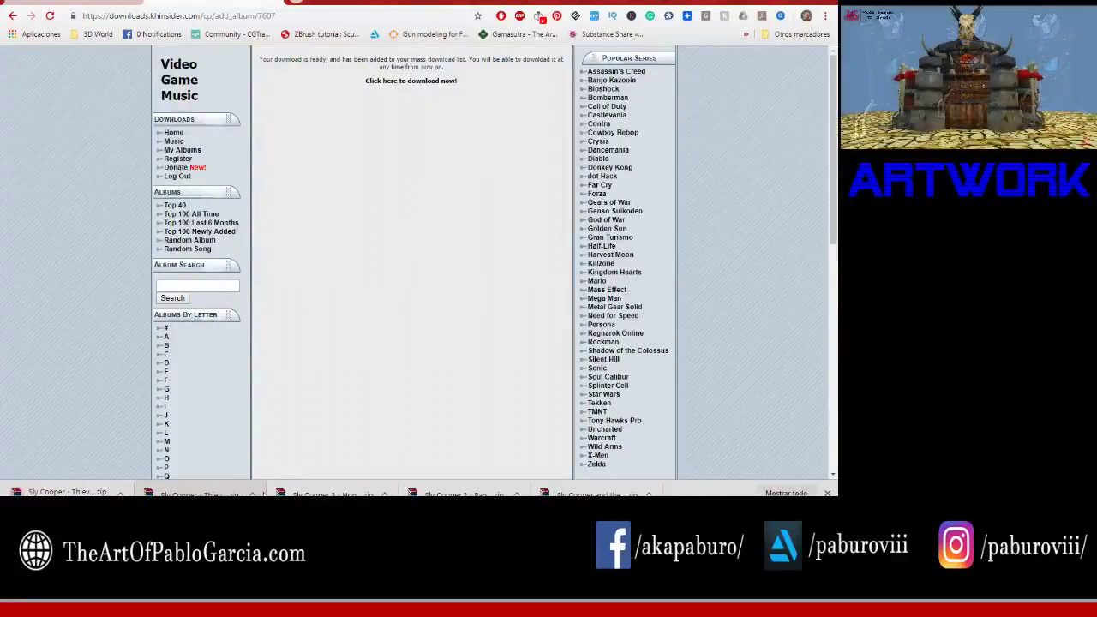
pyautogui.click(120, 492)
pyautogui.click(122, 487)
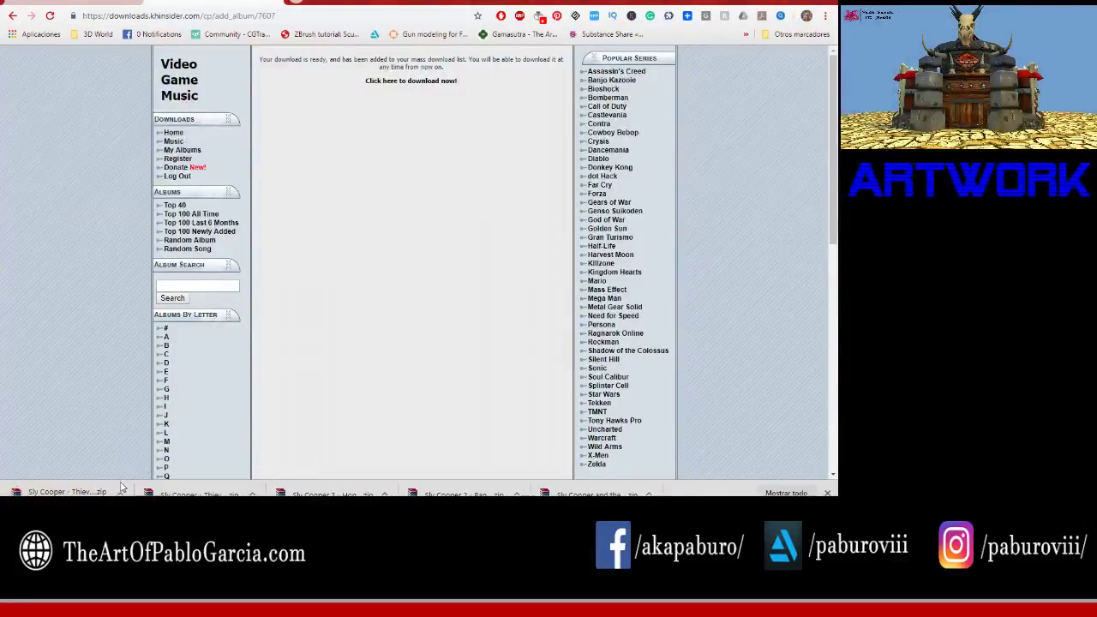
pyautogui.click(118, 492)
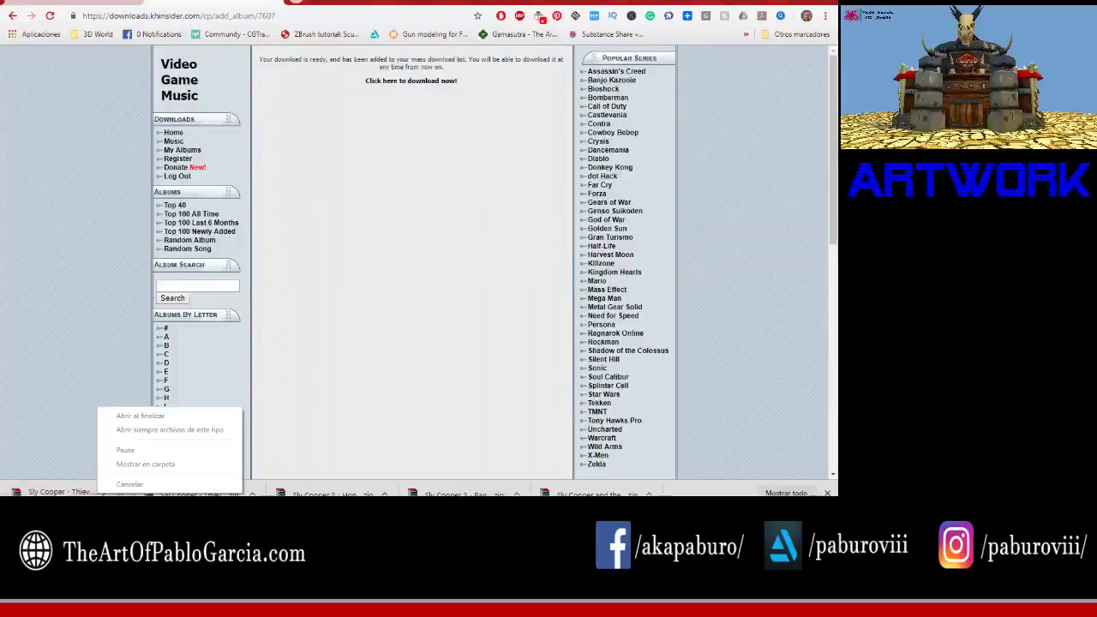
pyautogui.click(214, 465)
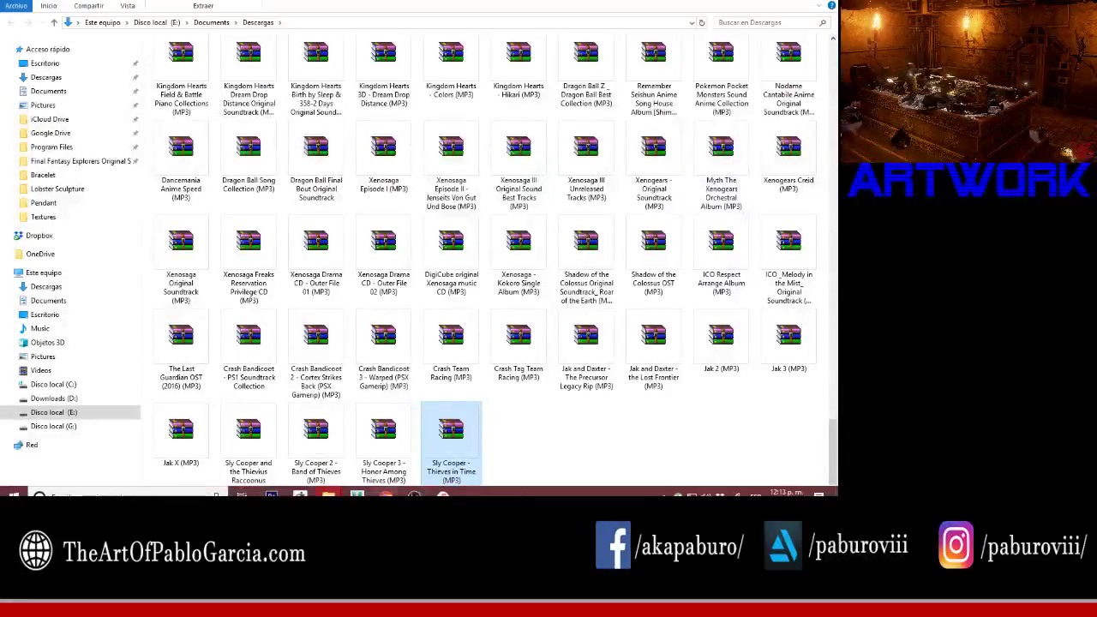
# Step: Select the soundtrack archives from Rival Schools to the last one and cut them
pyautogui.click(334, 433)
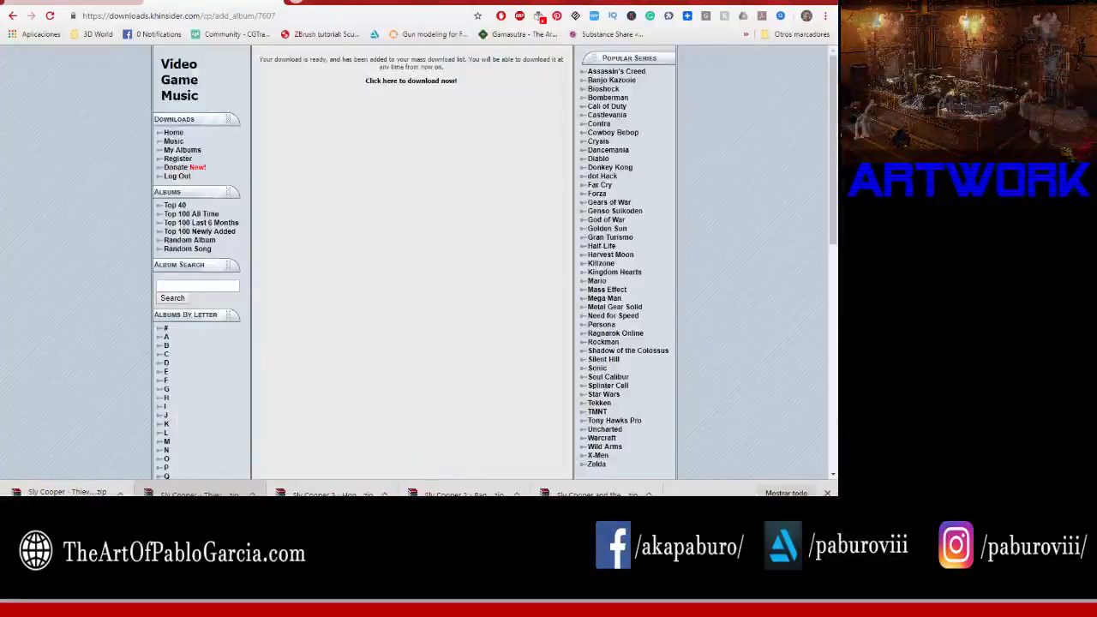
pyautogui.hotkey('ctrl', 'Tab')
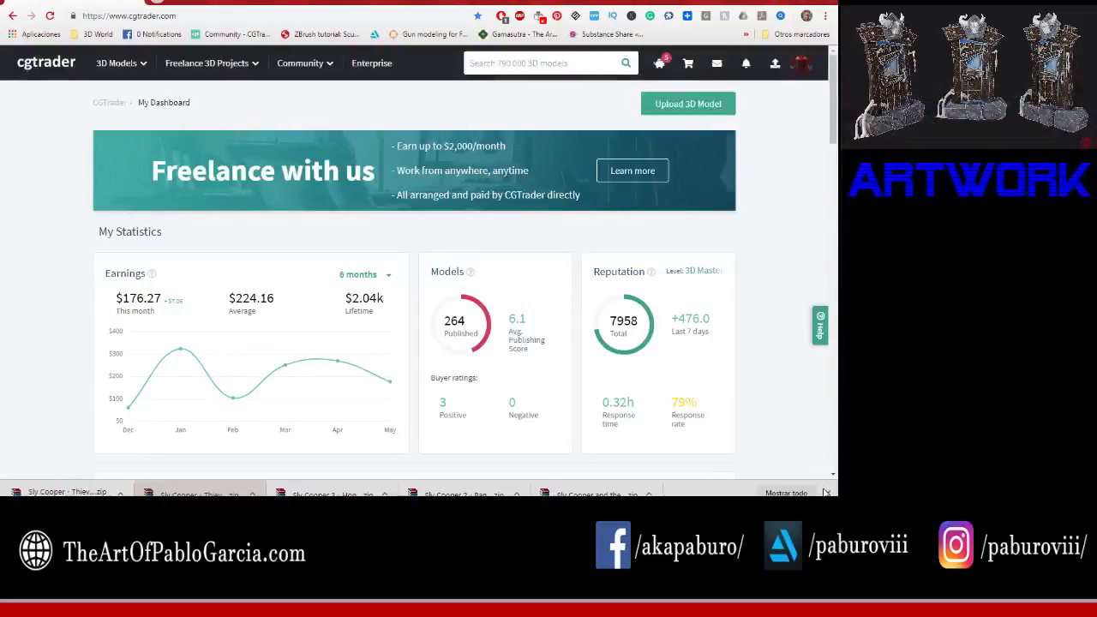
pyautogui.click(826, 493)
pyautogui.click(776, 2)
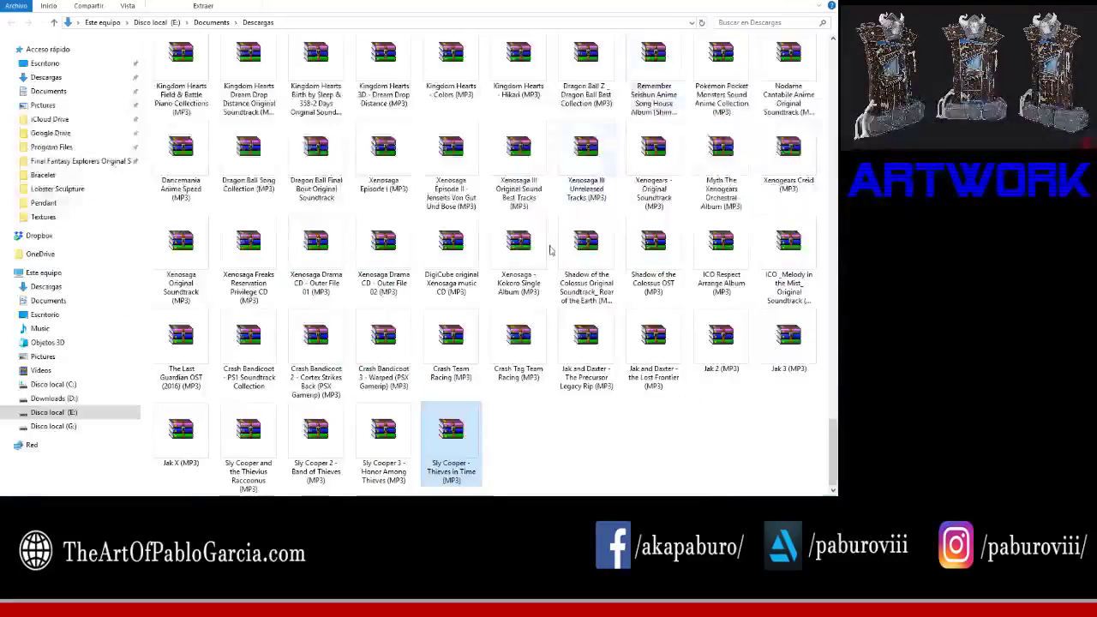
pyautogui.scroll(5, 634, 326)
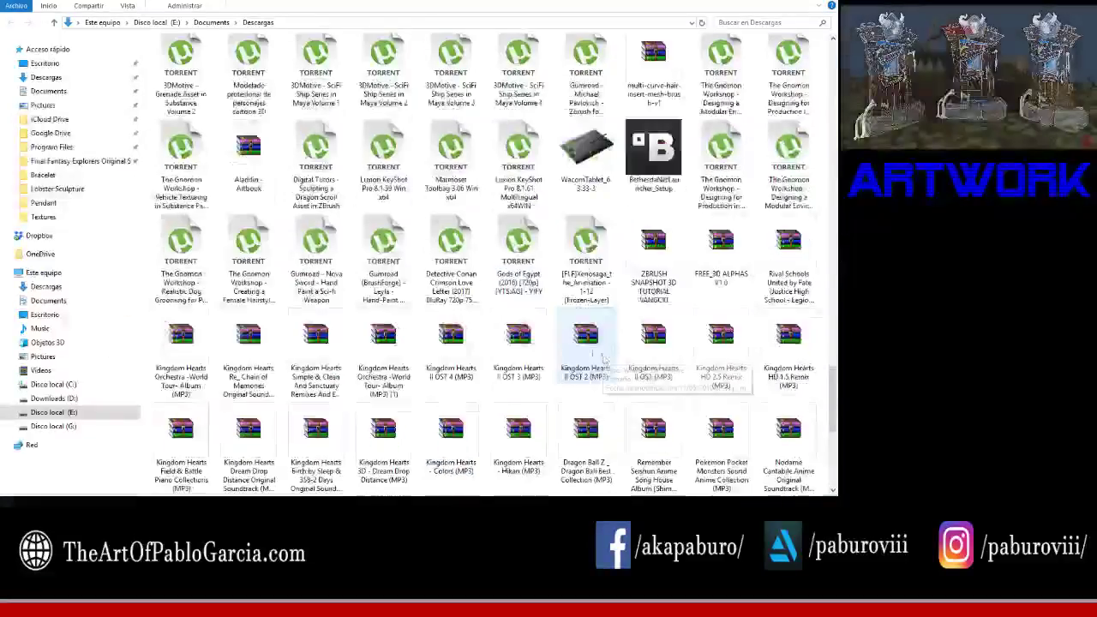
pyautogui.click(777, 246)
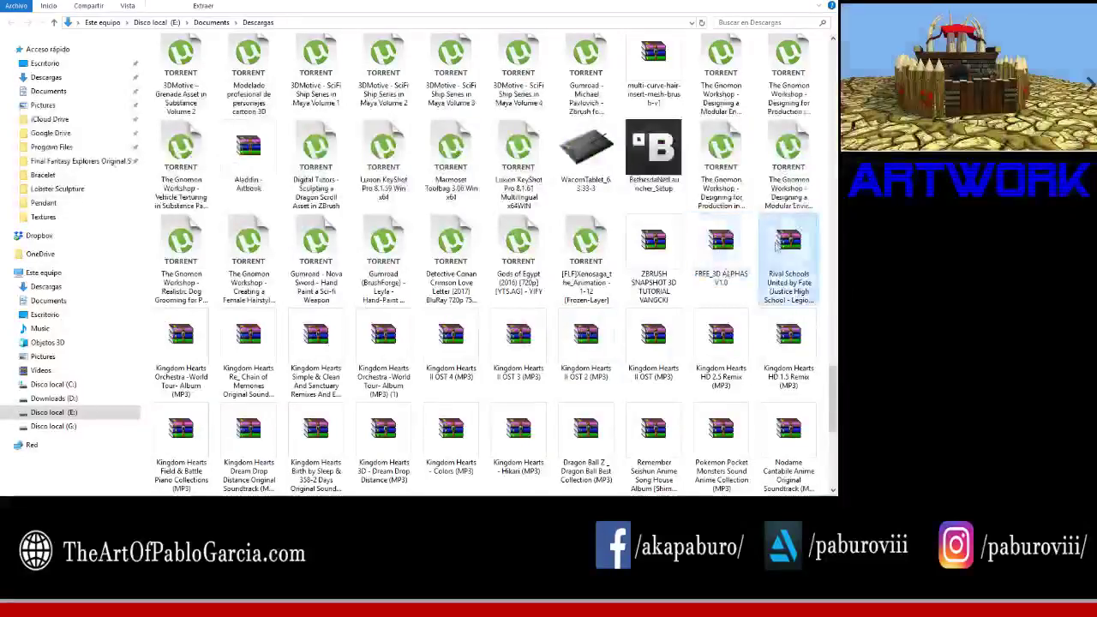
pyautogui.scroll(-4, 591, 319)
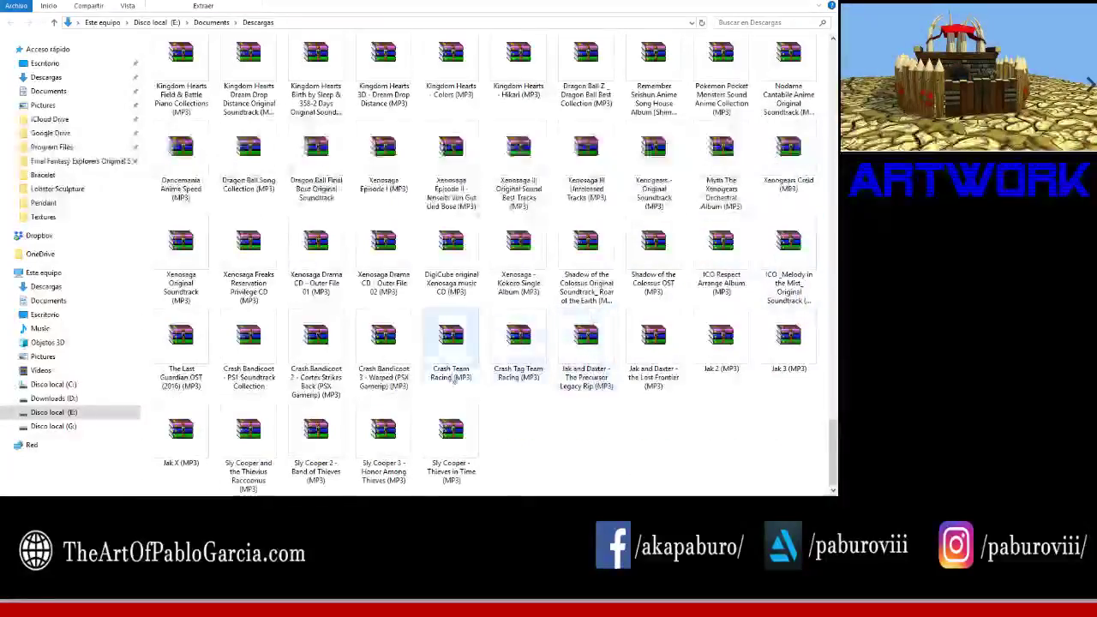
pyautogui.keyDown('shift'); pyautogui.click(451, 445); pyautogui.keyUp('shift')
pyautogui.rightClick(255, 158)
pyautogui.press('Escape')
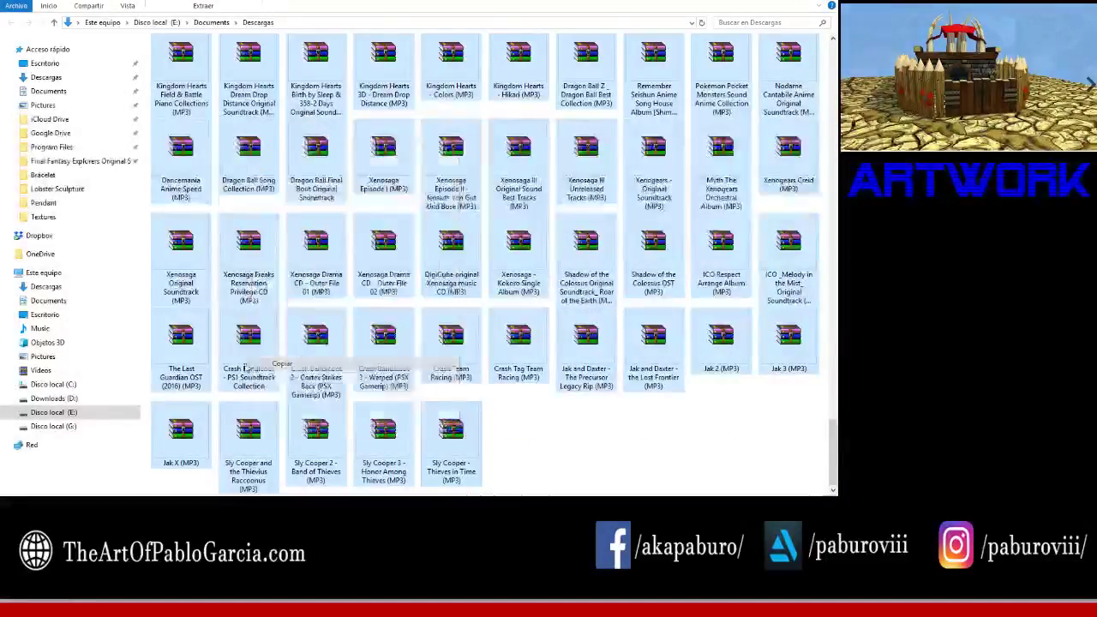
pyautogui.rightClick(237, 143)
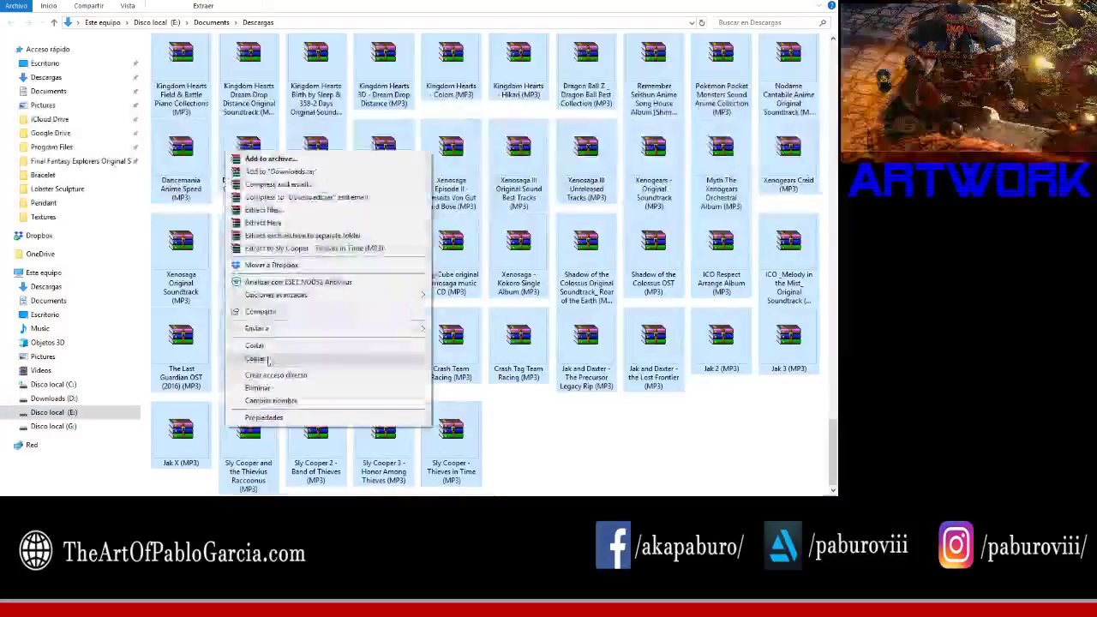
pyautogui.click(257, 319)
# Step: Paste the soundtrack archives into the Musica folder on drive E:
pyautogui.click(76, 409)
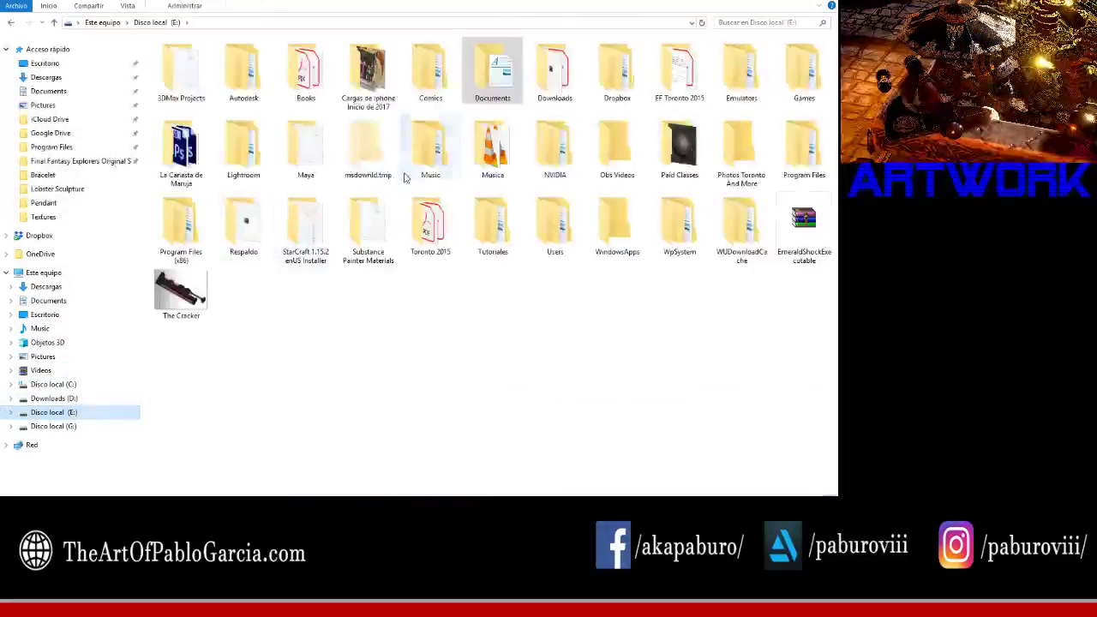
pyautogui.doubleClick(494, 143)
pyautogui.scroll(-5, 392, 306)
pyautogui.scroll(-3, 395, 306)
pyautogui.moveTo(832, 72); pyautogui.dragTo(837, 491)
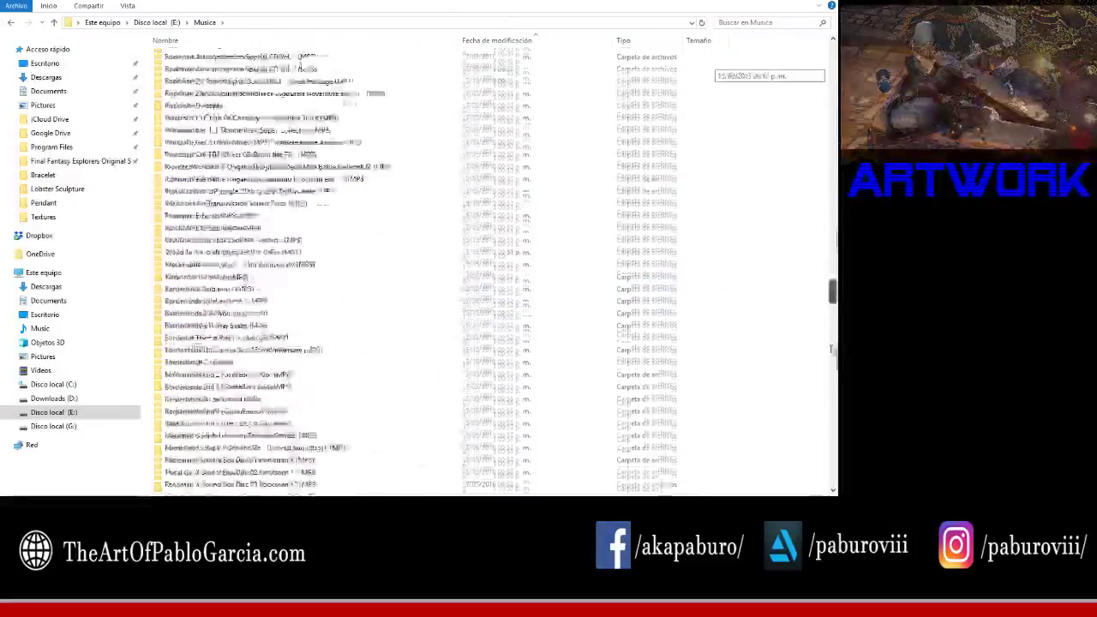
pyautogui.rightClick(810, 387)
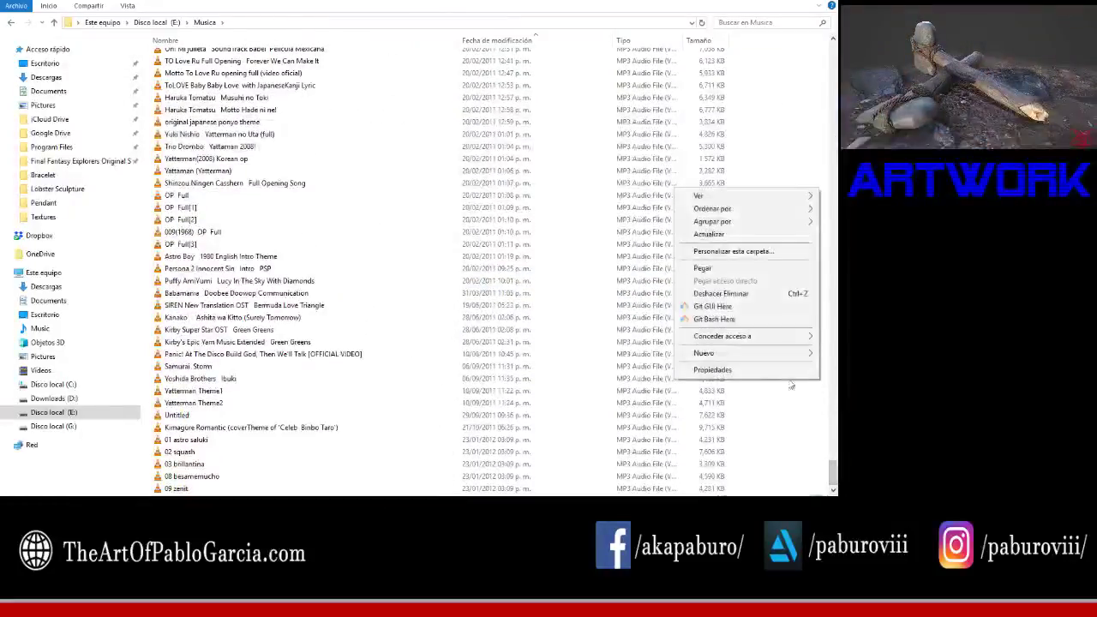
pyautogui.click(705, 269)
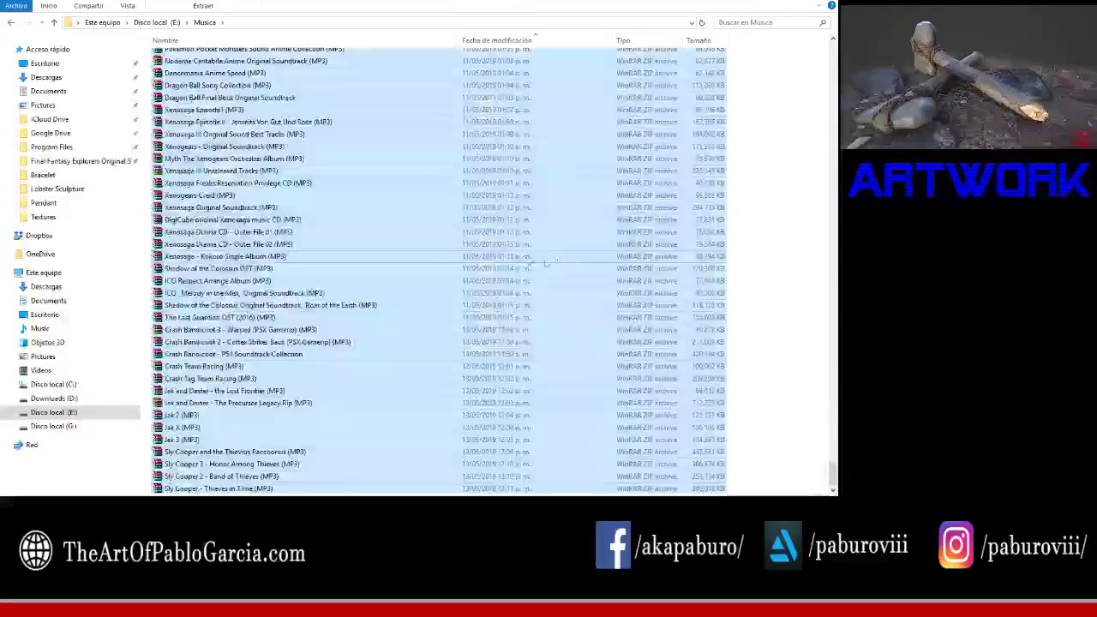
# Step: Select all pasted archives and extract each into its own folder with WinRAR
pyautogui.scroll(4, 464, 319)
pyautogui.scroll(5, 326, 319)
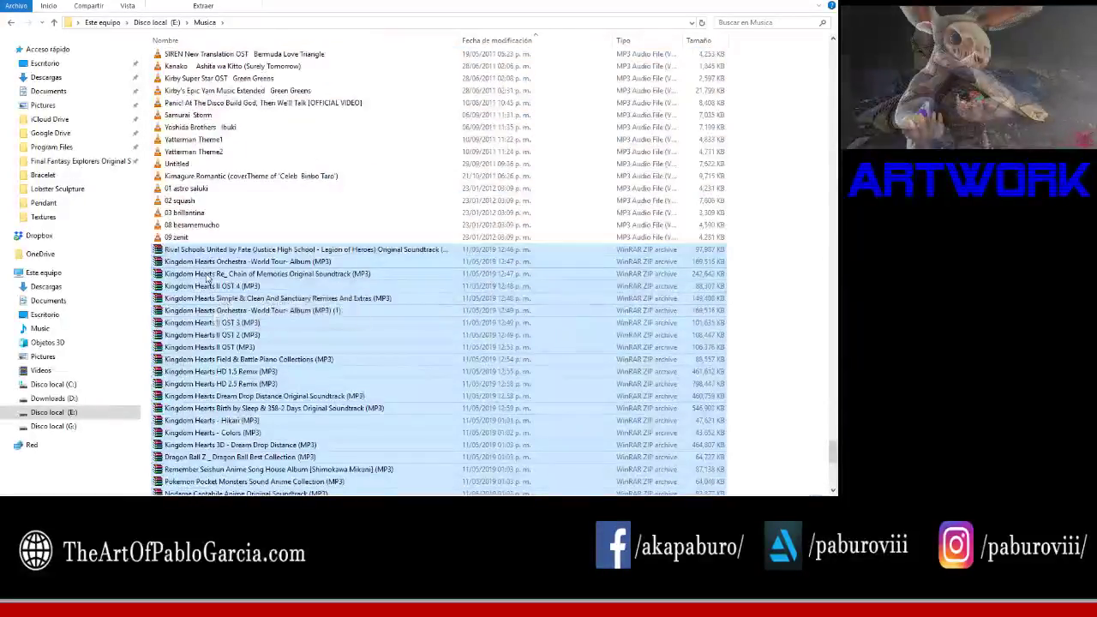
pyautogui.click(205, 276)
pyautogui.scroll(-12, 313, 288)
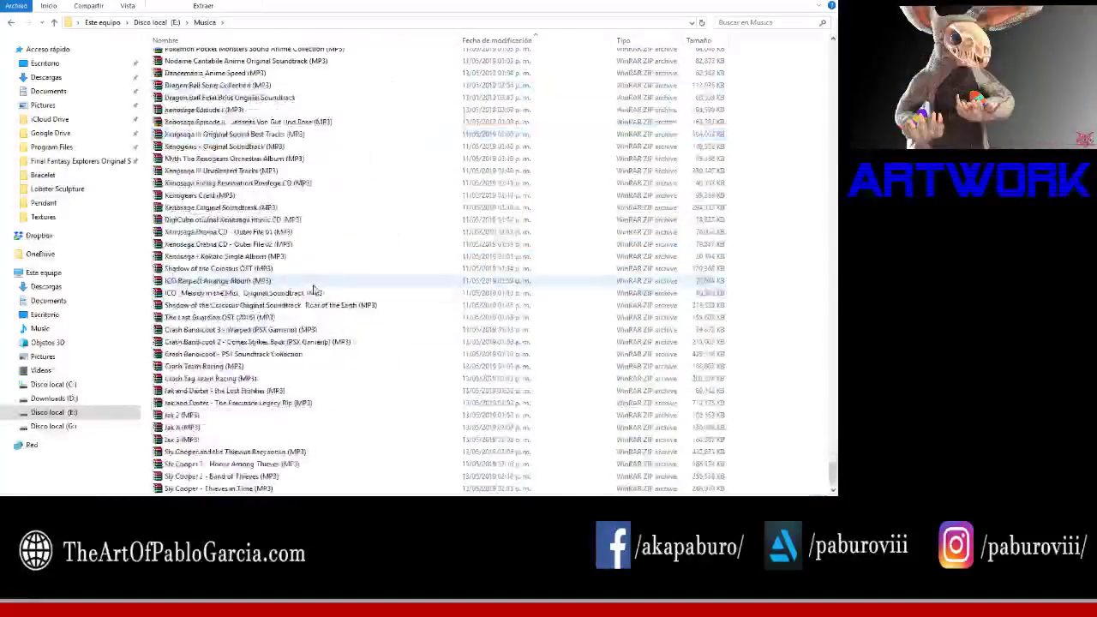
pyautogui.keyDown('shift'); pyautogui.click(215, 484); pyautogui.keyUp('shift')
pyautogui.moveTo(214, 485); pyautogui.dragTo(255, 266)
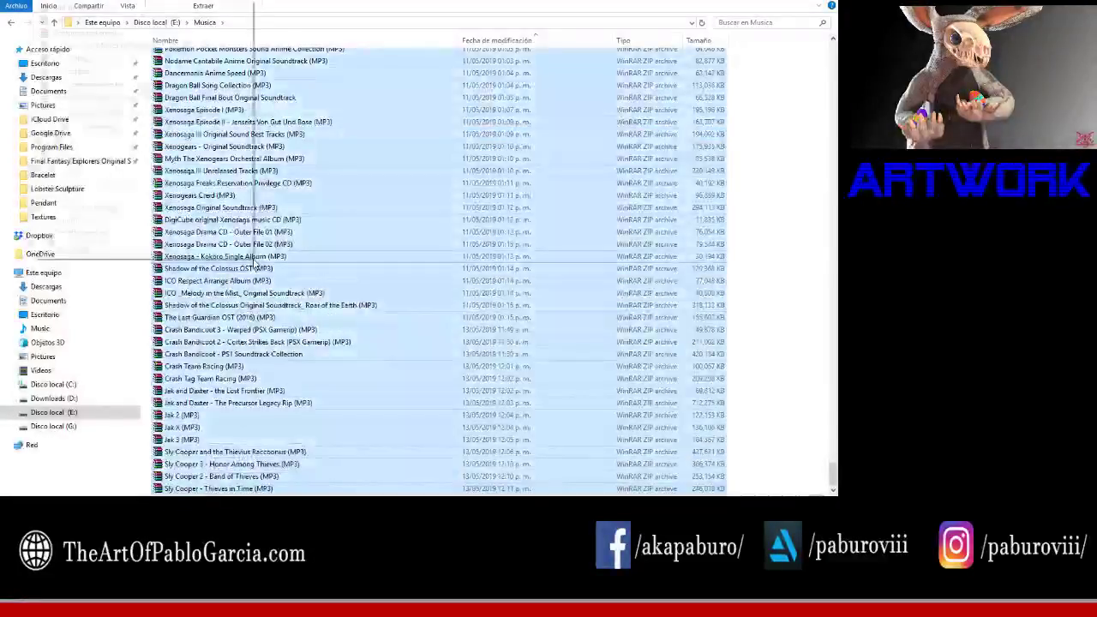
pyautogui.rightClick(254, 265)
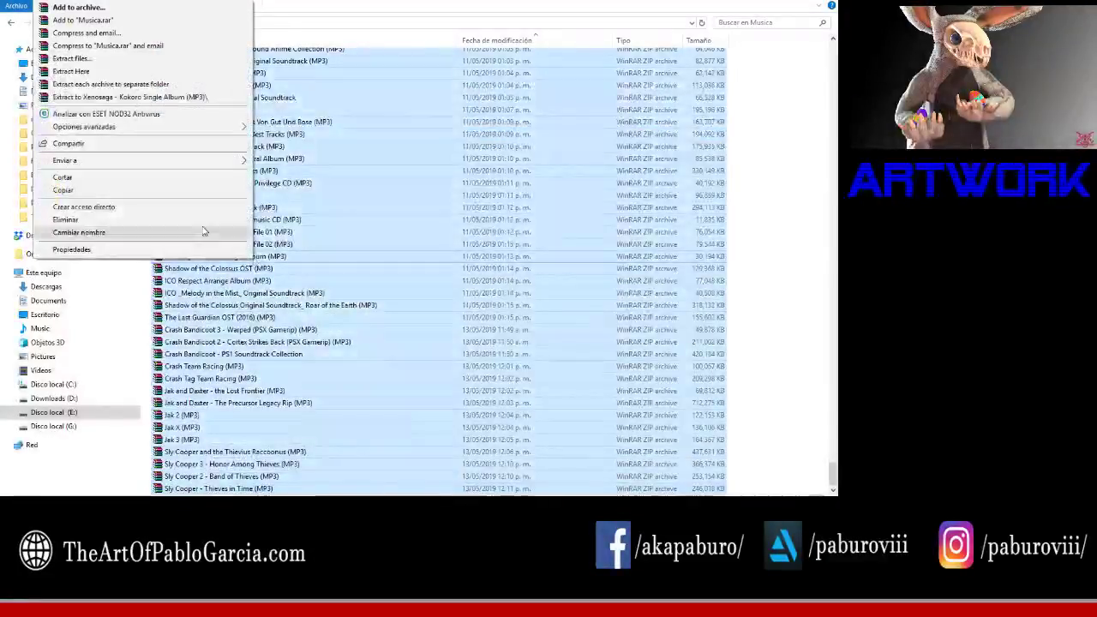
pyautogui.click(172, 84)
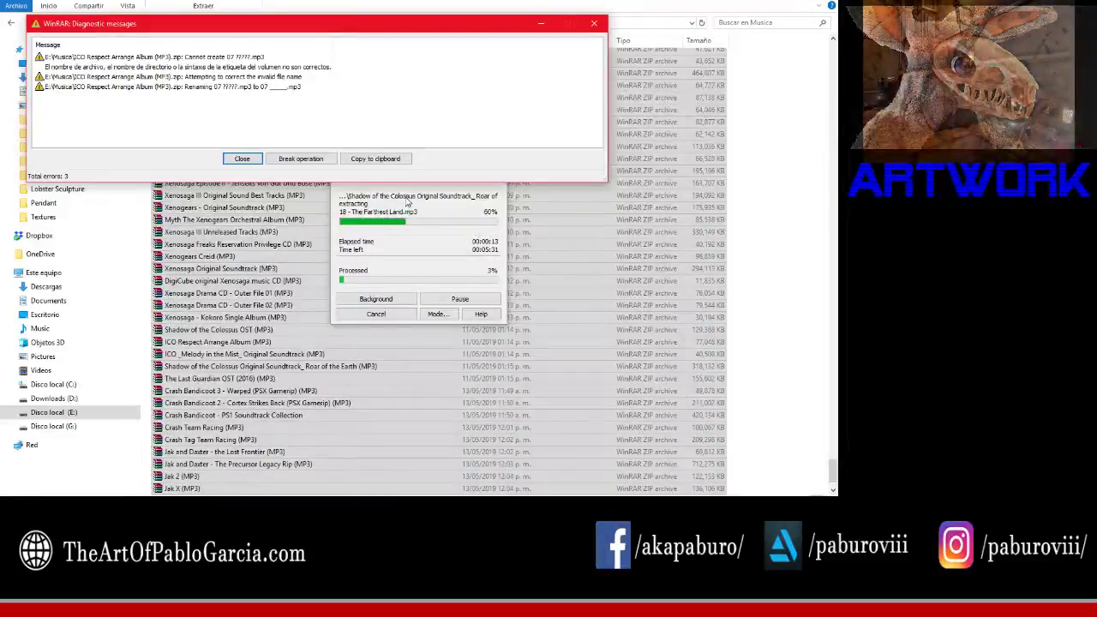
# Step: Bring forward the Explorer window showing the revolver's scenes folder
pyautogui.click(329, 495)
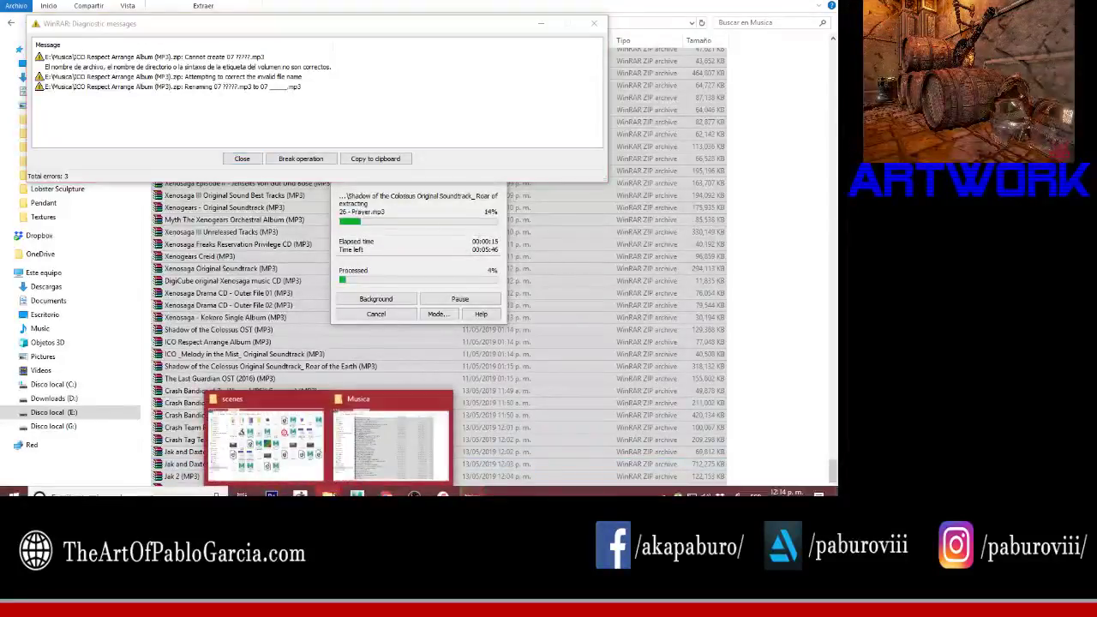
pyautogui.click(266, 439)
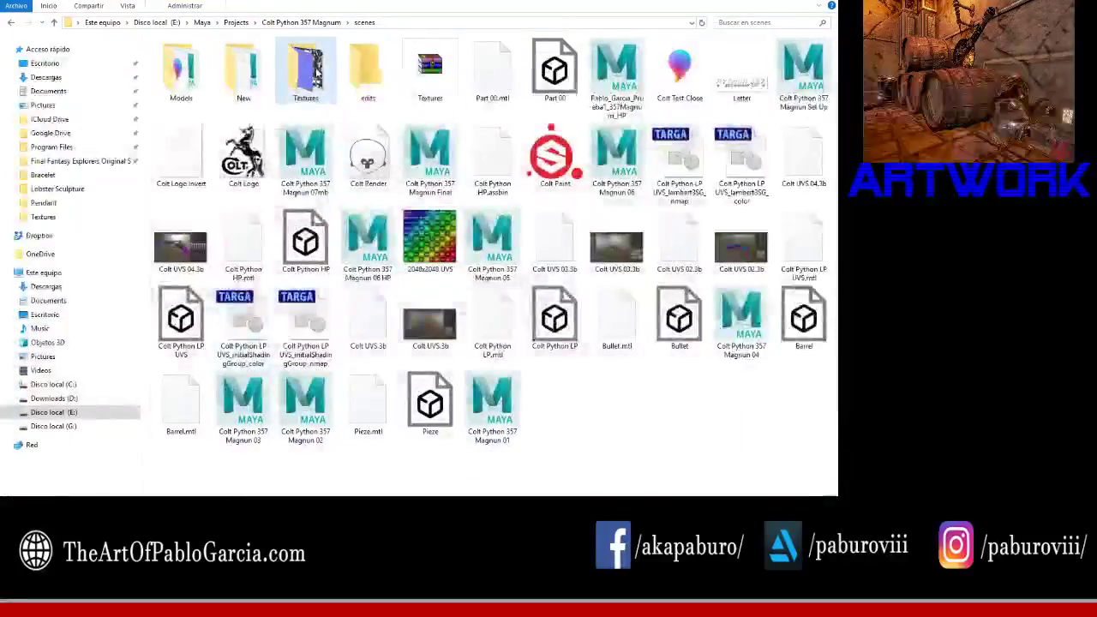
# Step: Delete the UVS image, keeping the AO, Diffuse, Metallic, Normal and Roughness maps
pyautogui.doubleClick(276, 96)
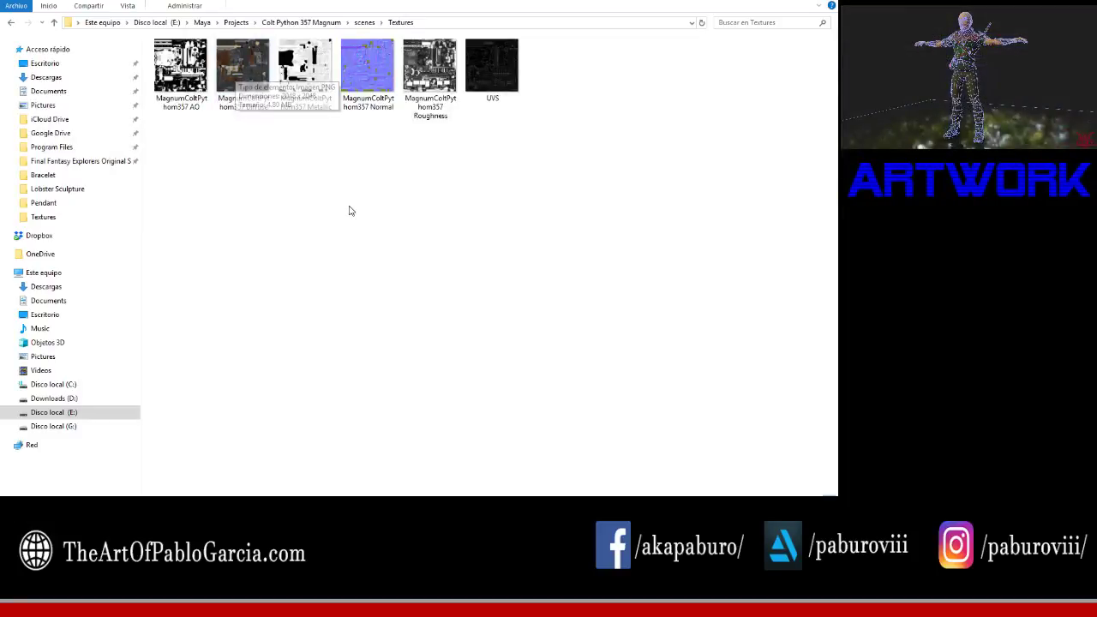
pyautogui.press('Delete')
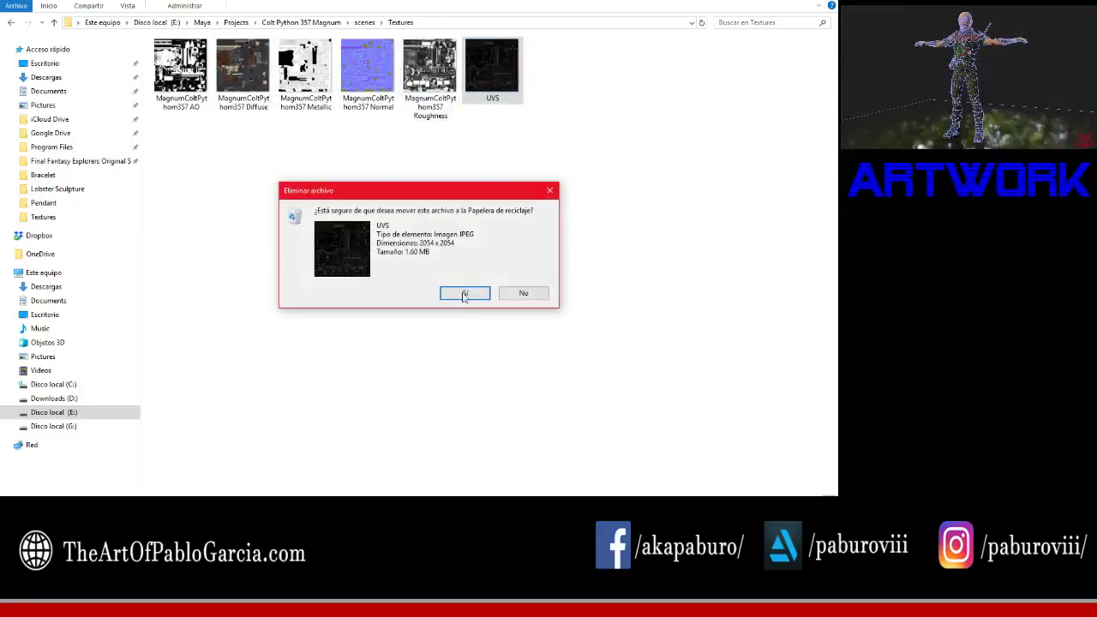
pyautogui.click(465, 296)
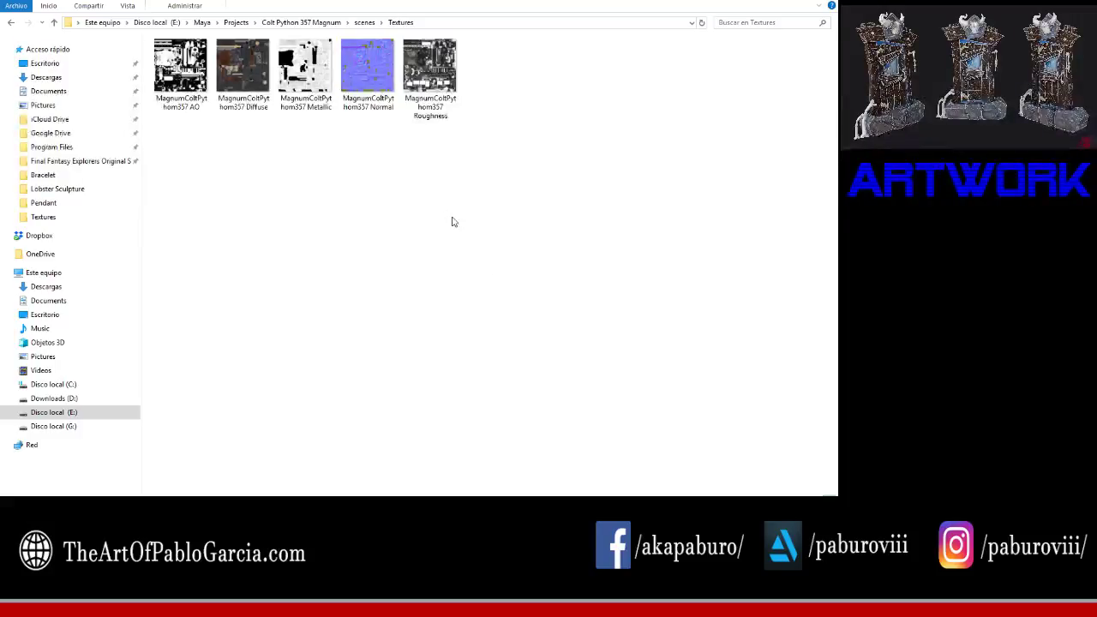
pyautogui.click(376, 22)
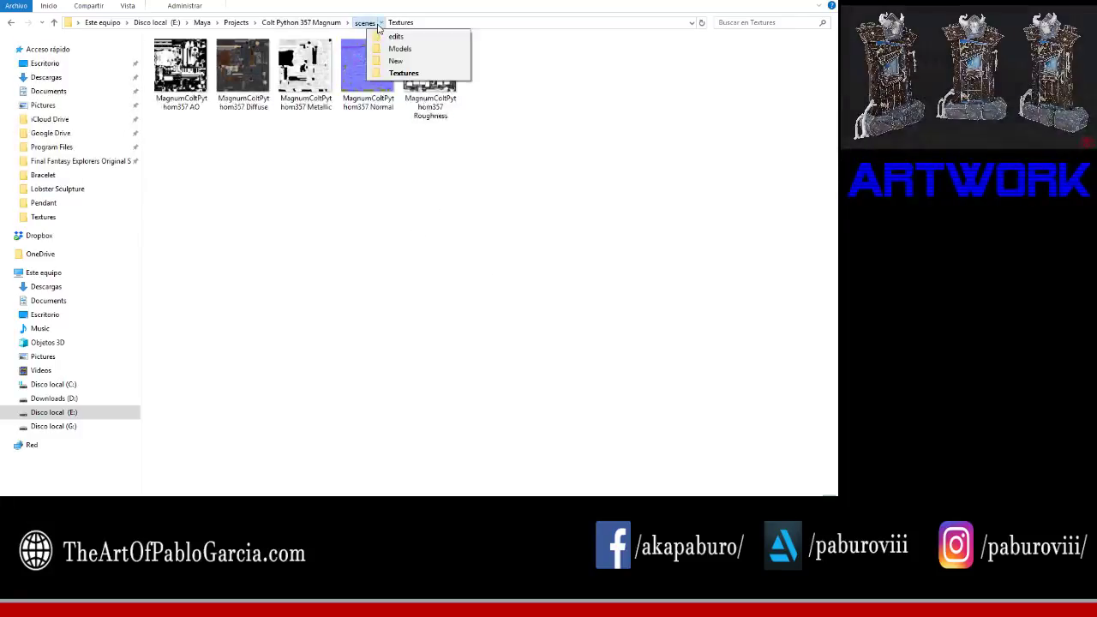
# Step: Return to the scenes folder, then bring the Photoshop screenshot document forward
pyautogui.click(364, 22)
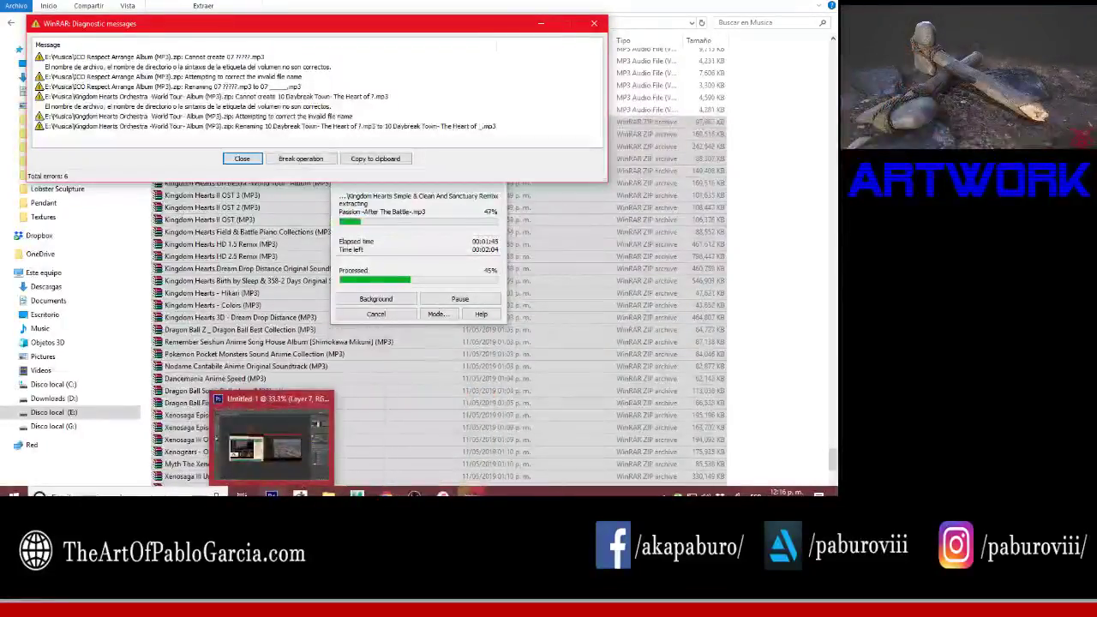
pyautogui.click(270, 478)
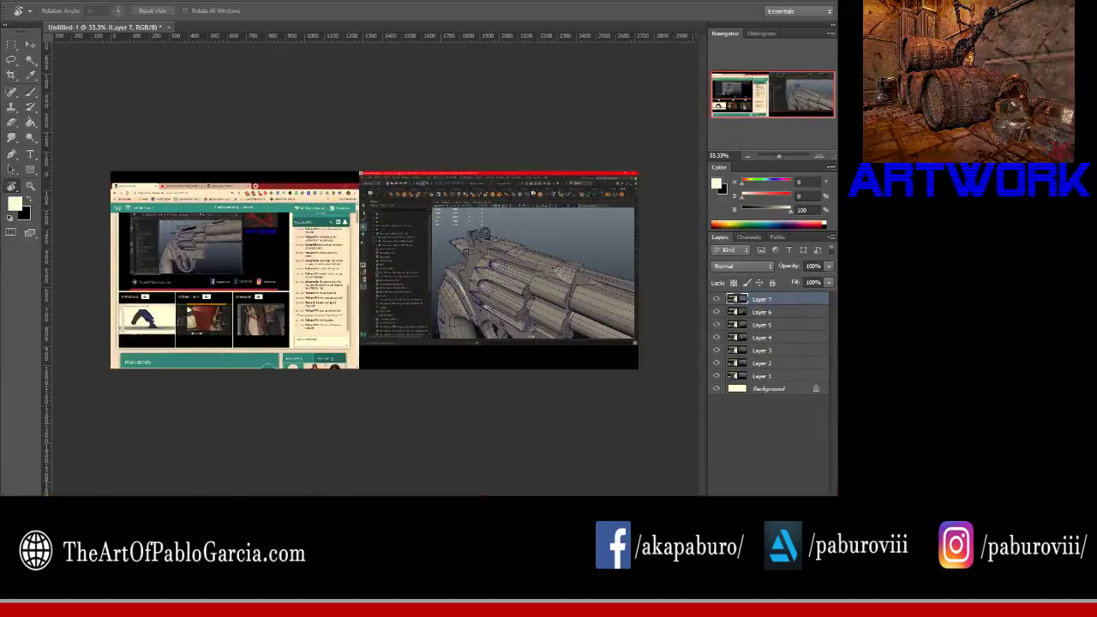
pyautogui.moveTo(470, 495)
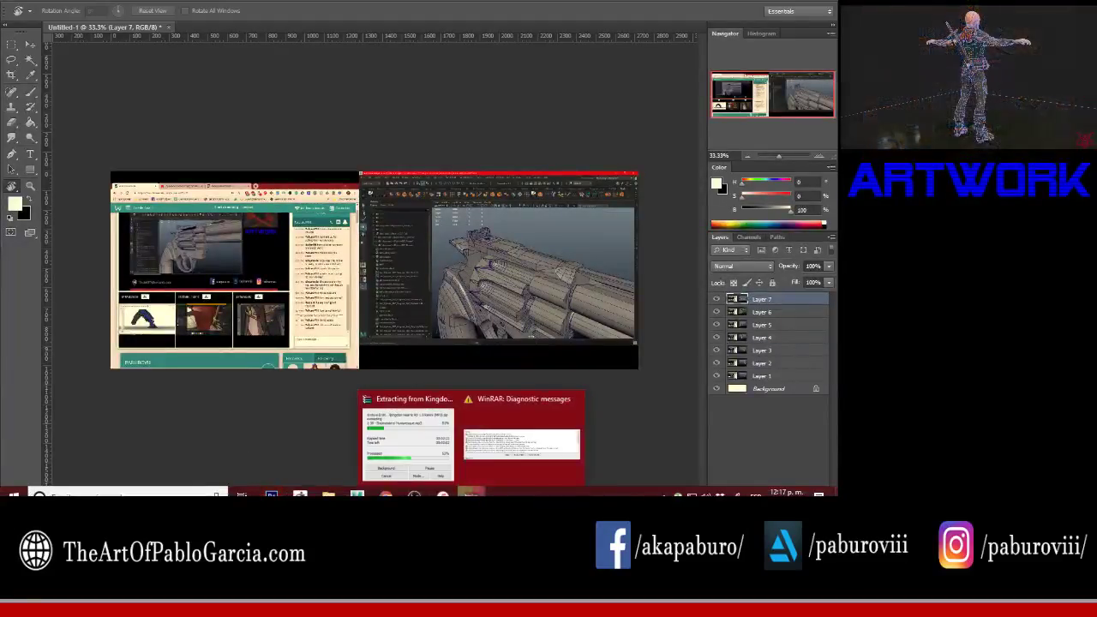
# Step: Crop the Photoshop canvas tightly around the revolver viewport screenshot, discarding the browser half
pyautogui.click(412, 433)
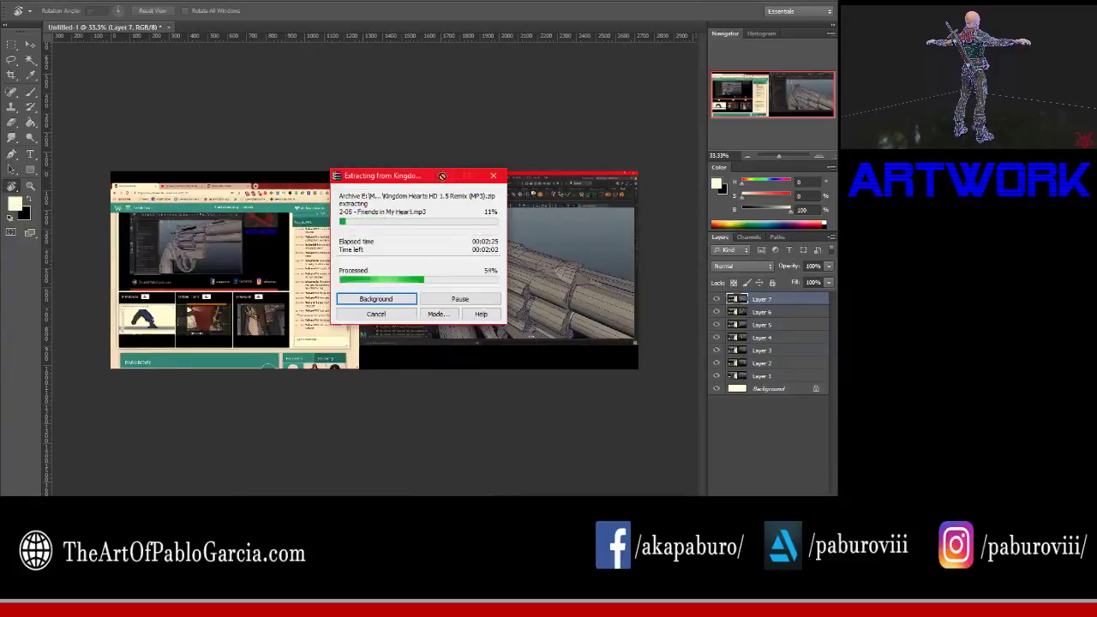
pyautogui.click(440, 176)
pyautogui.click(11, 75)
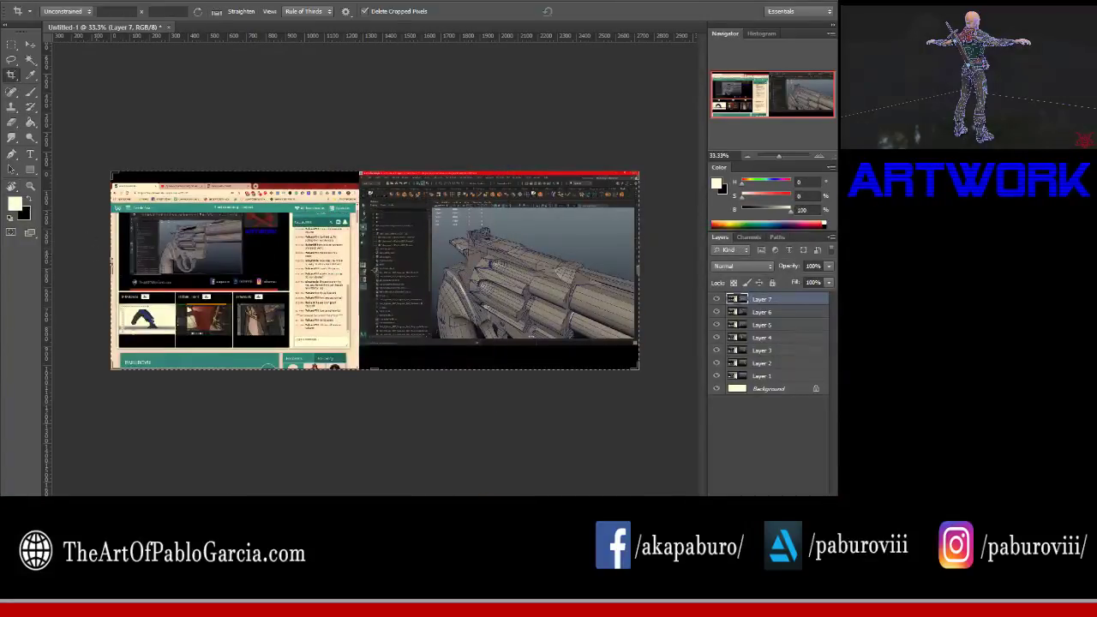
pyautogui.moveTo(112, 275); pyautogui.dragTo(243, 283)
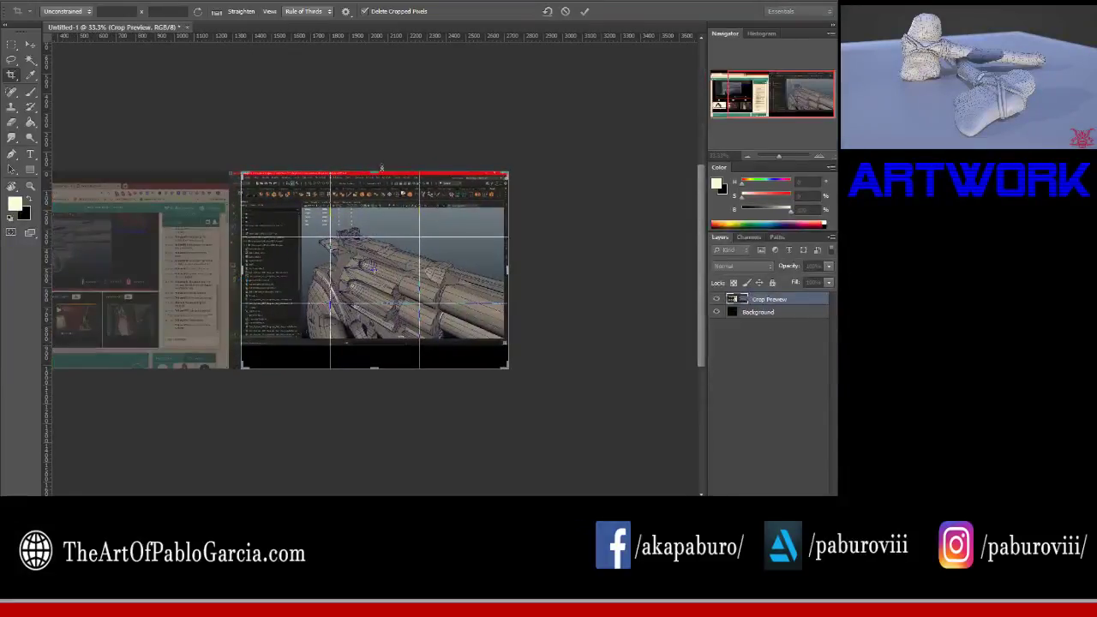
pyautogui.moveTo(374, 170); pyautogui.dragTo(375, 188)
pyautogui.moveTo(374, 352); pyautogui.dragTo(374, 339)
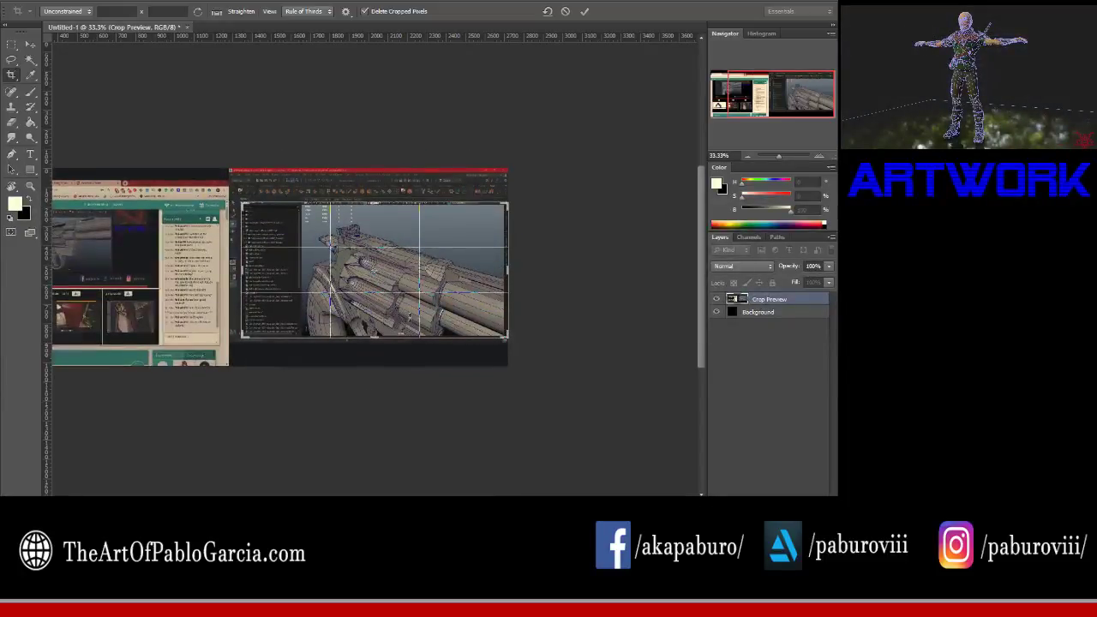
pyautogui.moveTo(504, 269); pyautogui.dragTo(510, 269)
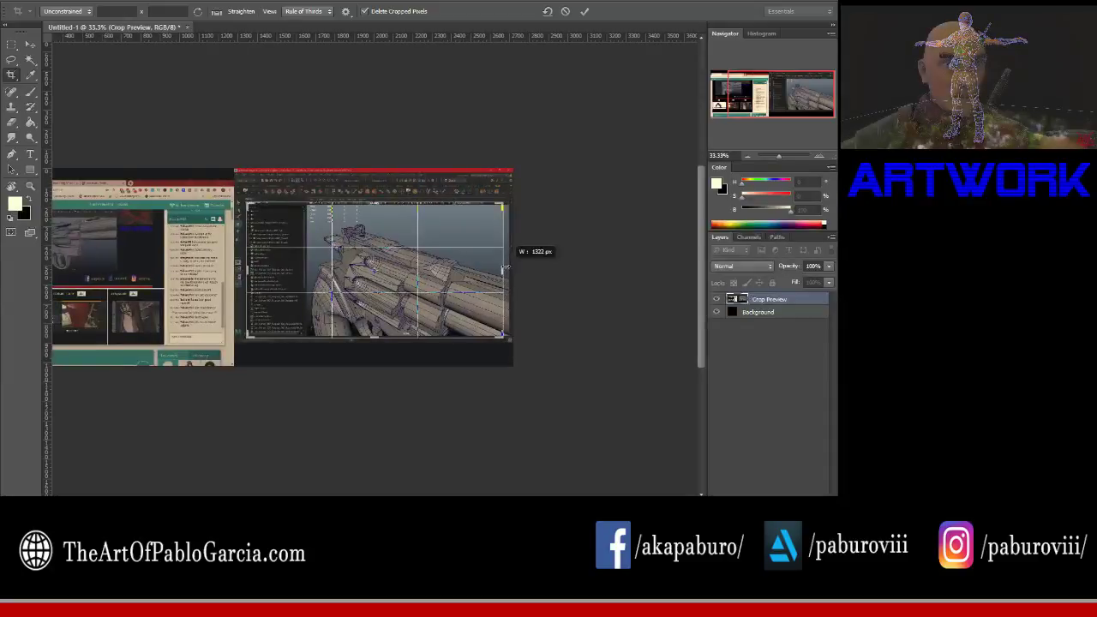
pyautogui.press('Return')
pyautogui.click(28, 50)
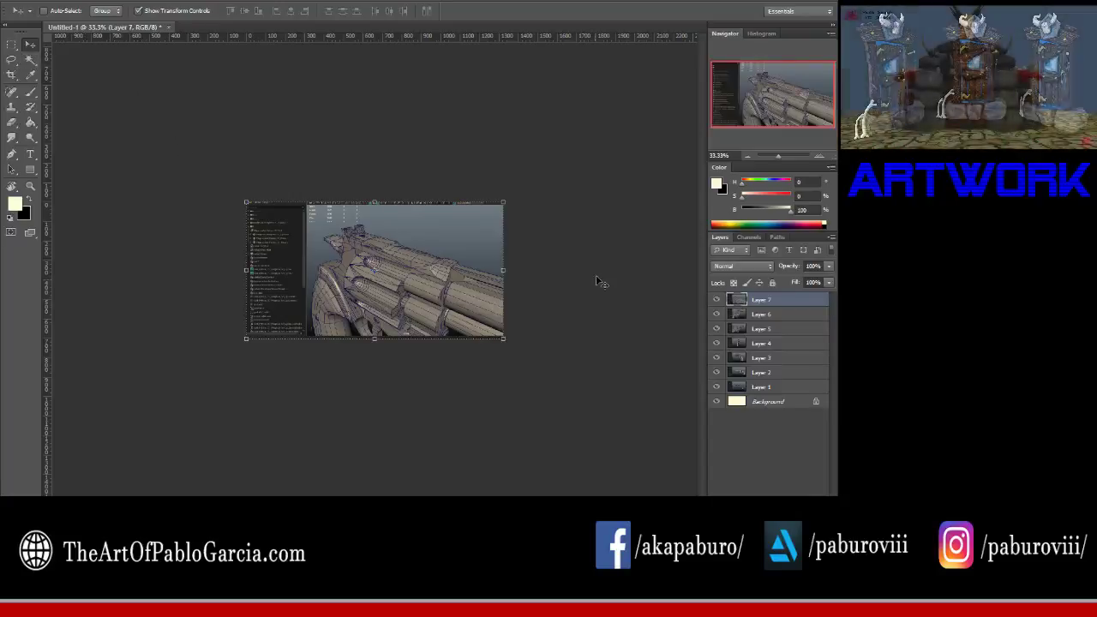
# Step: Hide Layers 2–7 so only Layer 1's revolver view is visible
pyautogui.moveTo(717, 314); pyautogui.dragTo(717, 372)
pyautogui.hotkey('alt', '[')
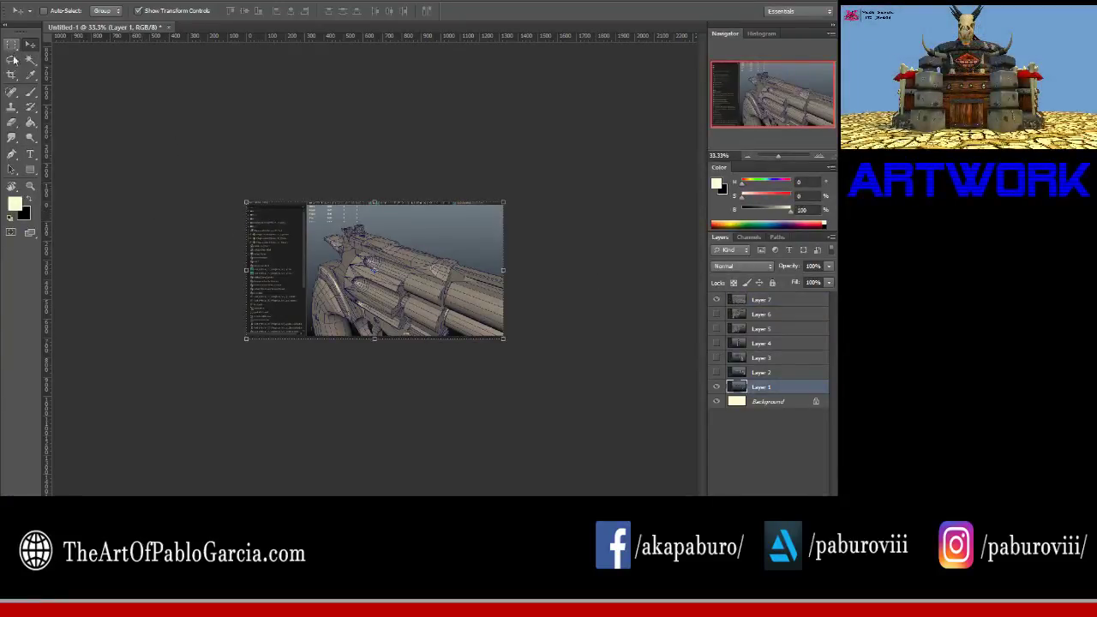
pyautogui.click(717, 299)
pyautogui.hotkey('alt', 'f')
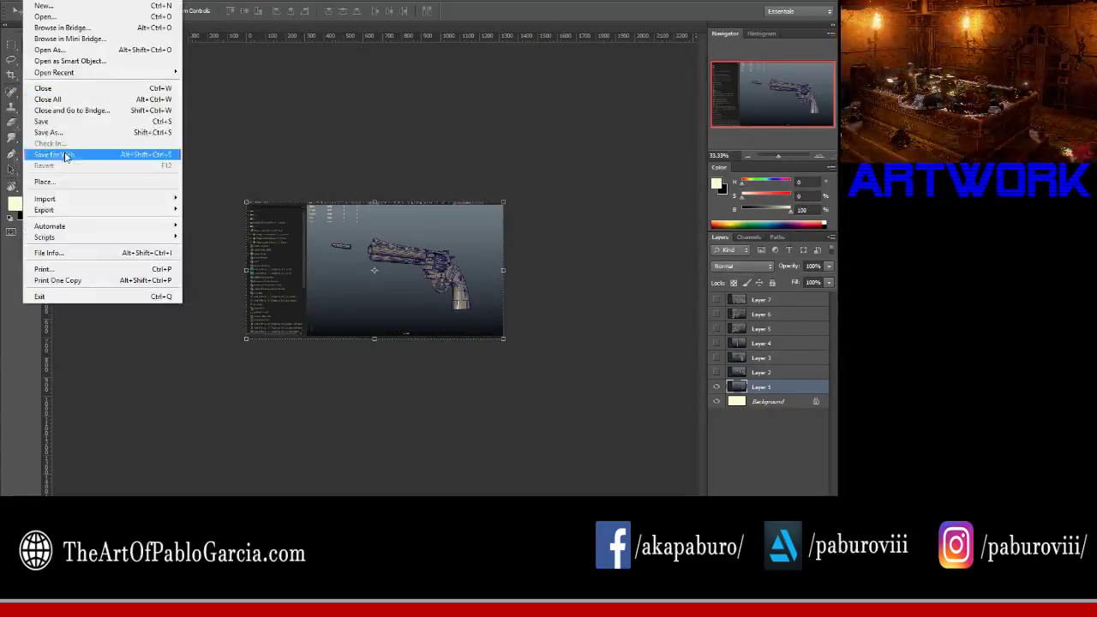
pyautogui.click(219, 218)
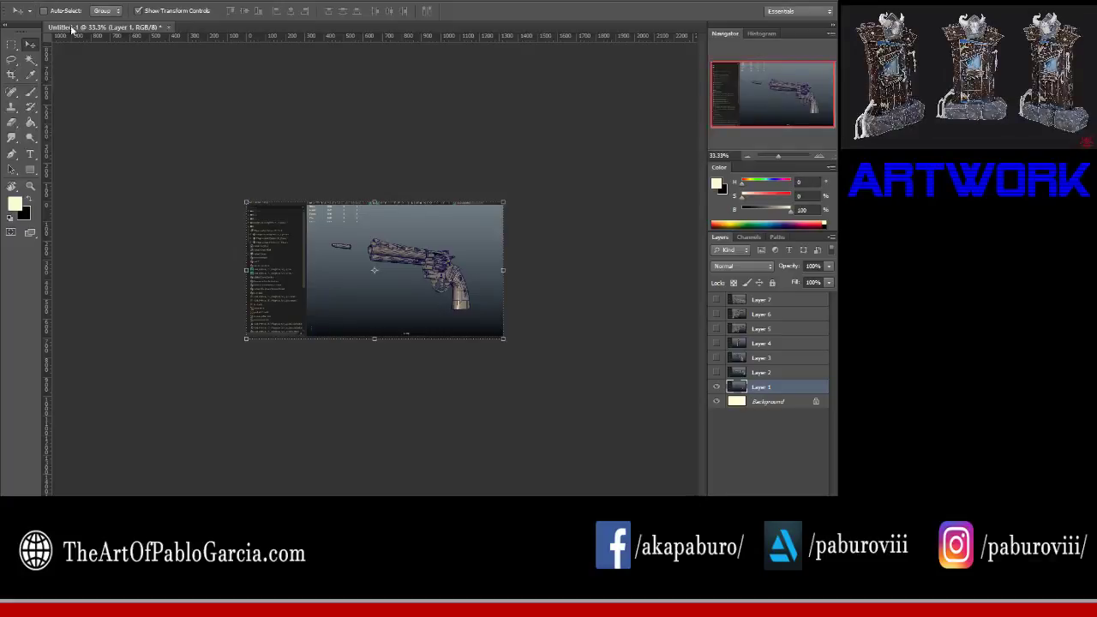
# Step: Save Layer 1 for Web, browsing to E:\Maya\Projects\Colt Python 357 Magnum\scenes
pyautogui.hotkey('ctrl', 'alt', 'shift', 's')
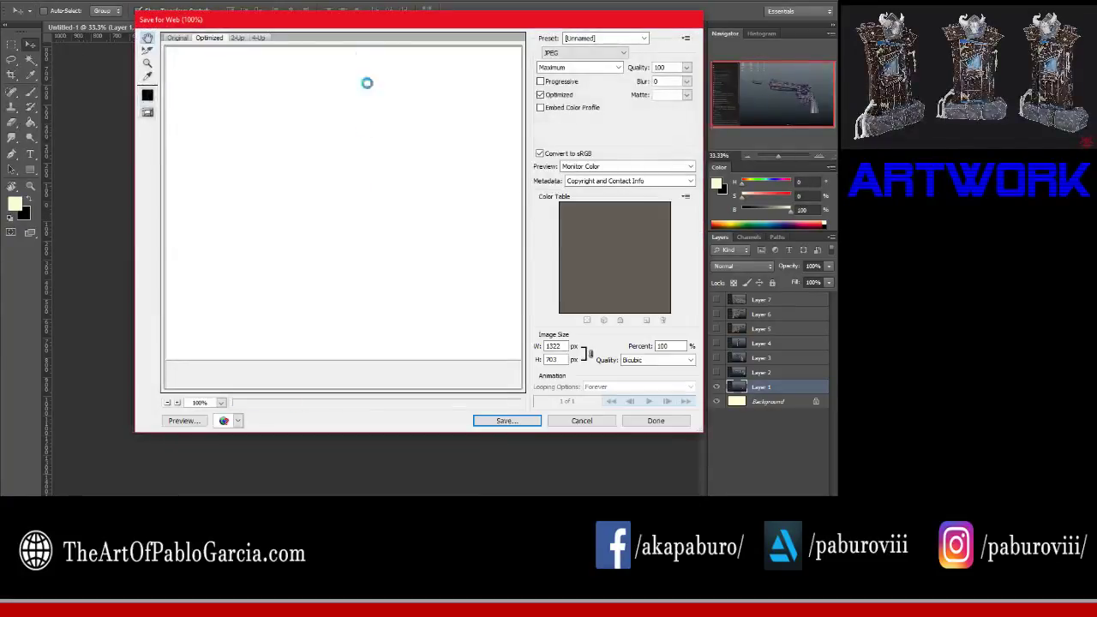
pyautogui.moveTo(367, 32); pyautogui.dragTo(373, 40)
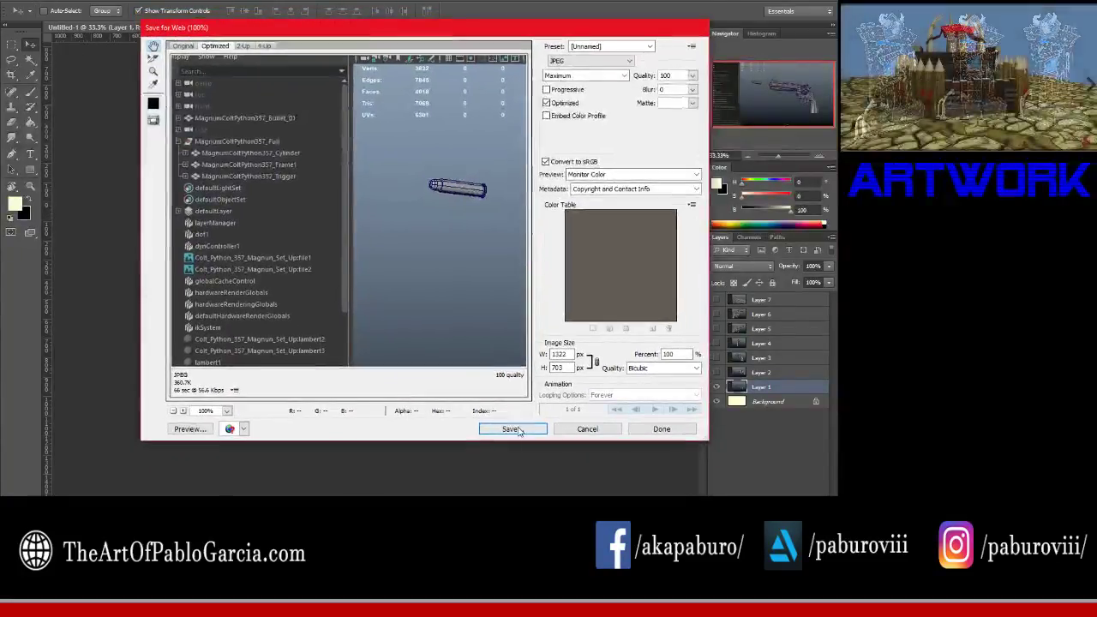
pyautogui.press('Return')
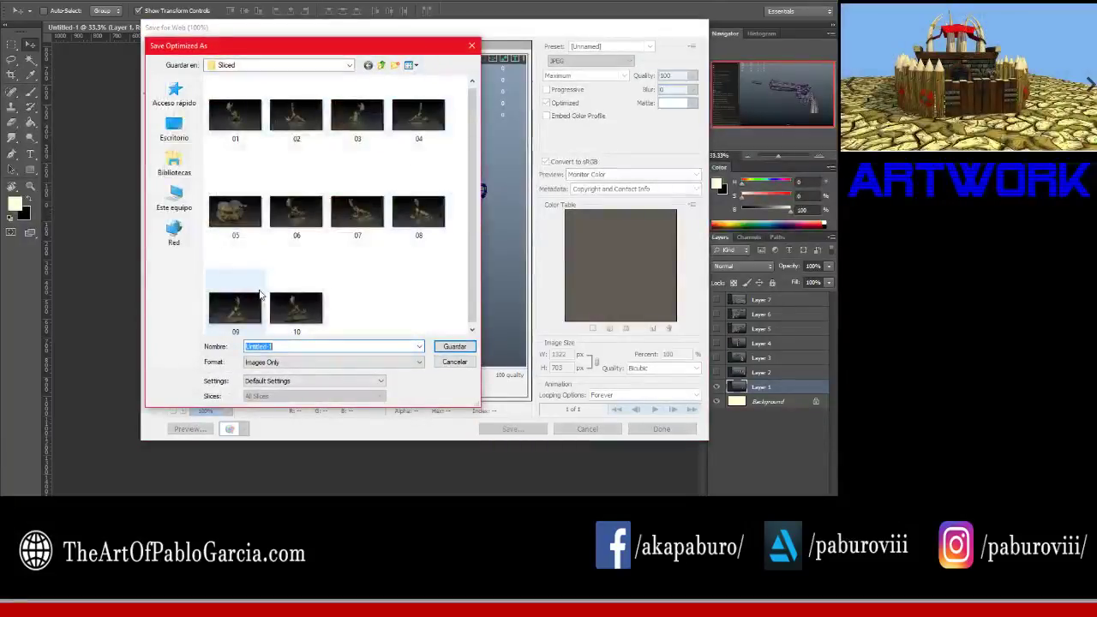
pyautogui.click(174, 195)
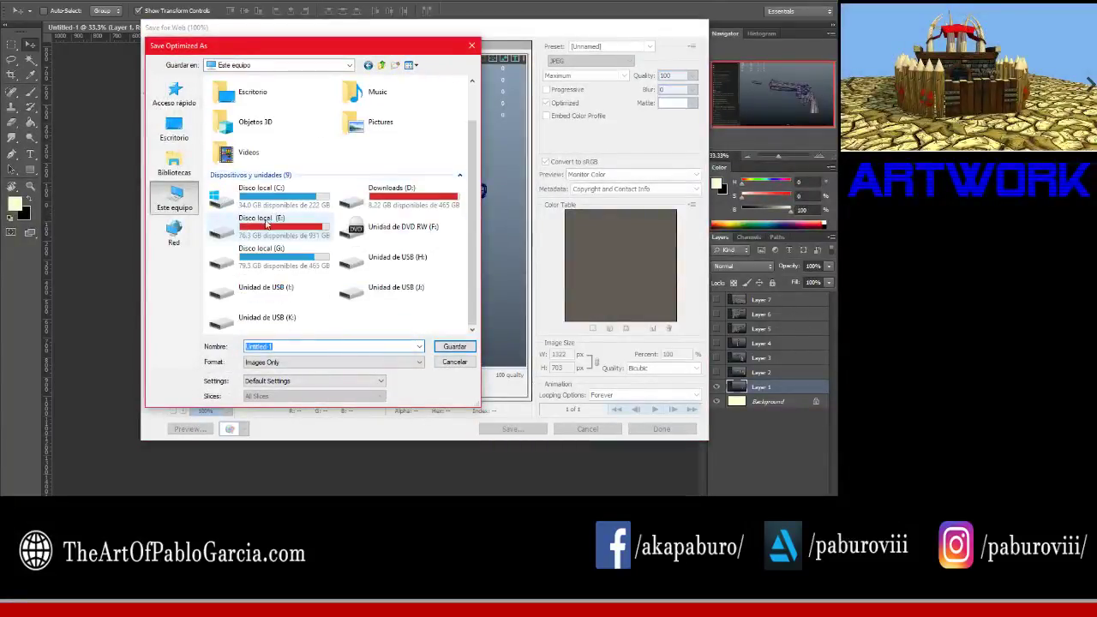
pyautogui.doubleClick(265, 252)
pyautogui.click(266, 129)
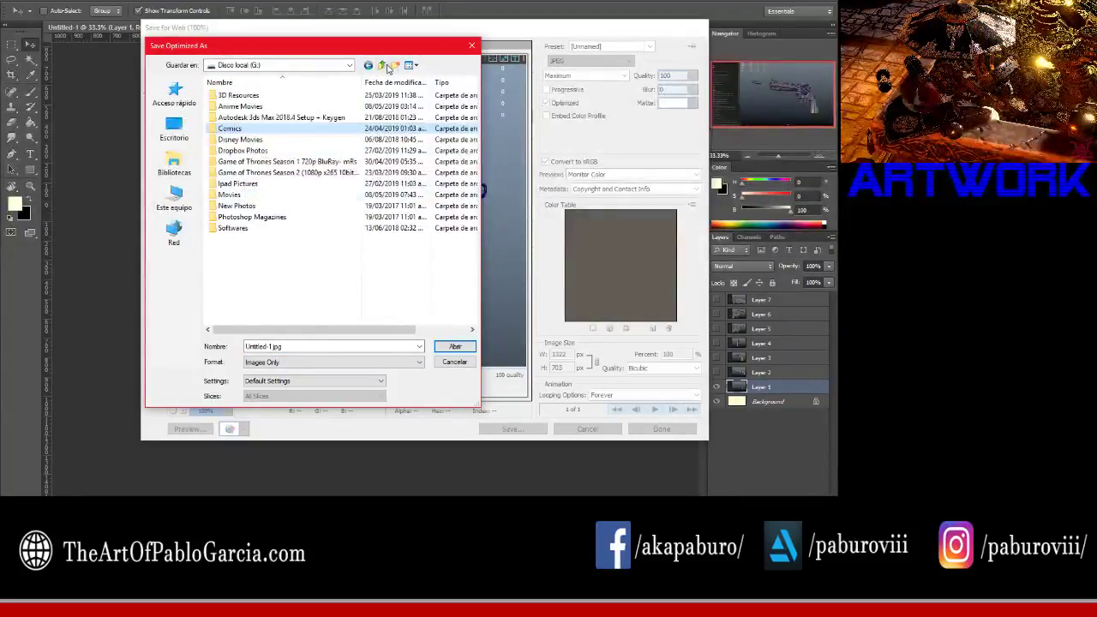
pyautogui.click(388, 68)
pyautogui.doubleClick(269, 269)
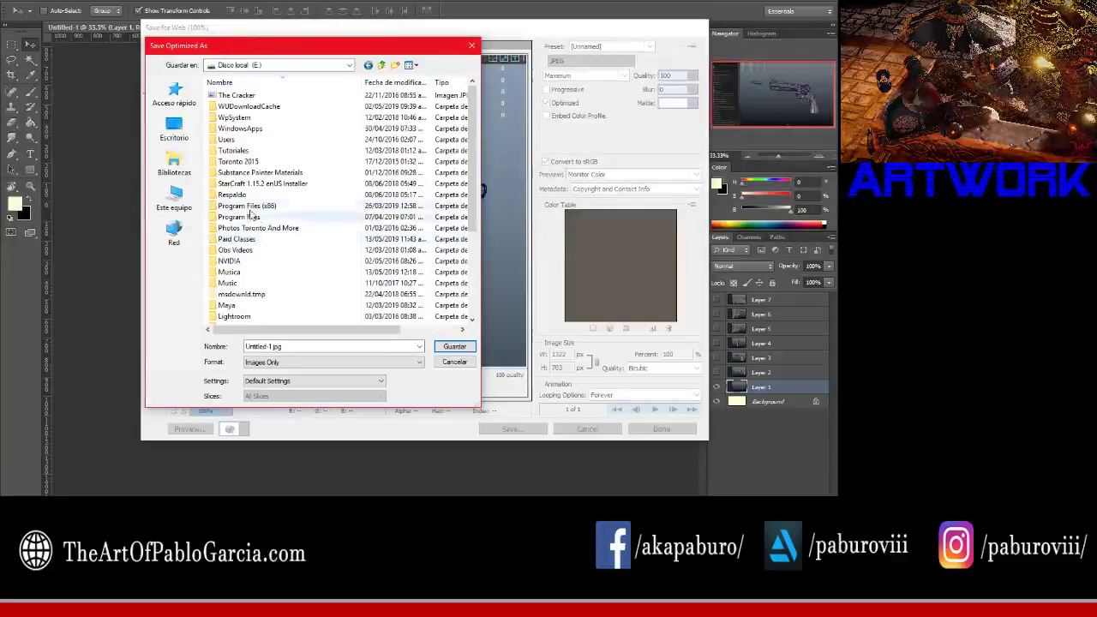
pyautogui.doubleClick(227, 305)
pyautogui.doubleClick(248, 97)
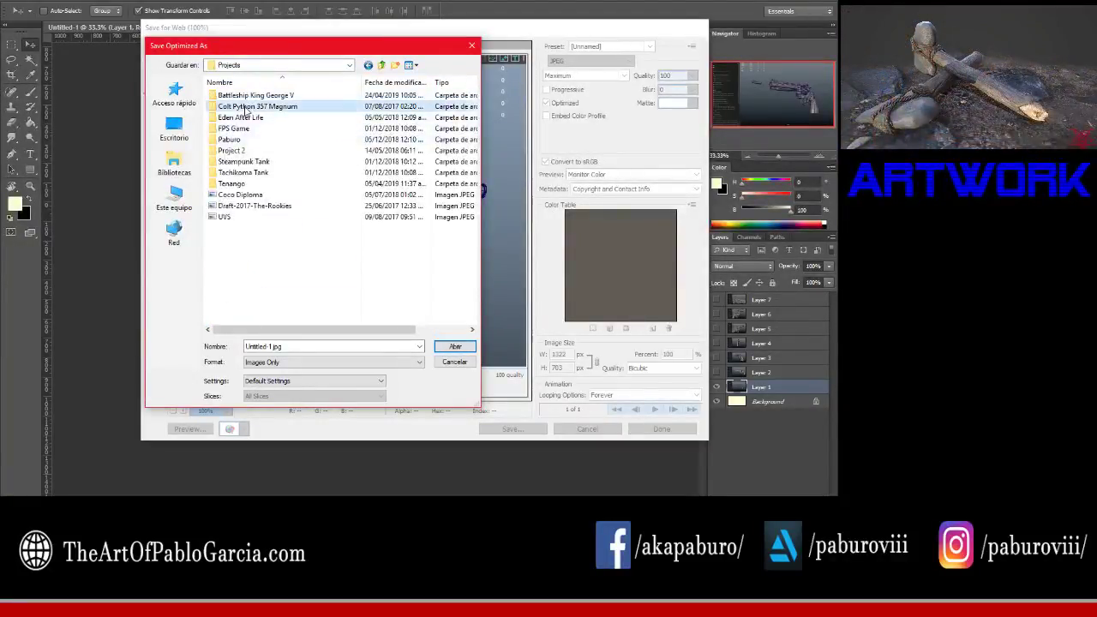
pyautogui.doubleClick(247, 108)
pyautogui.moveTo(228, 195)
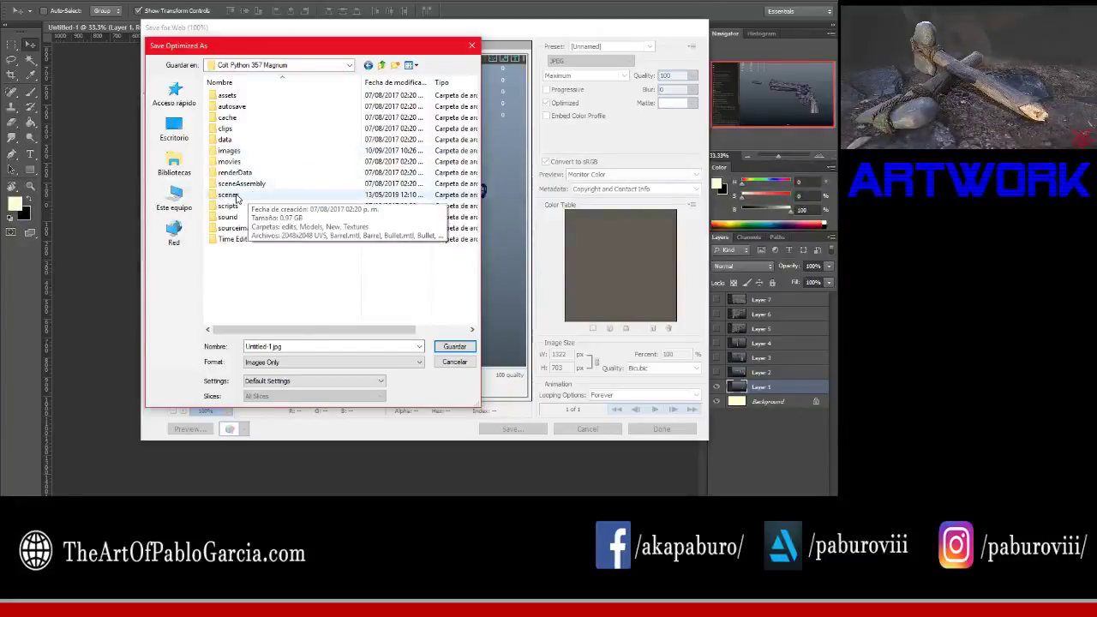
pyautogui.doubleClick(233, 195)
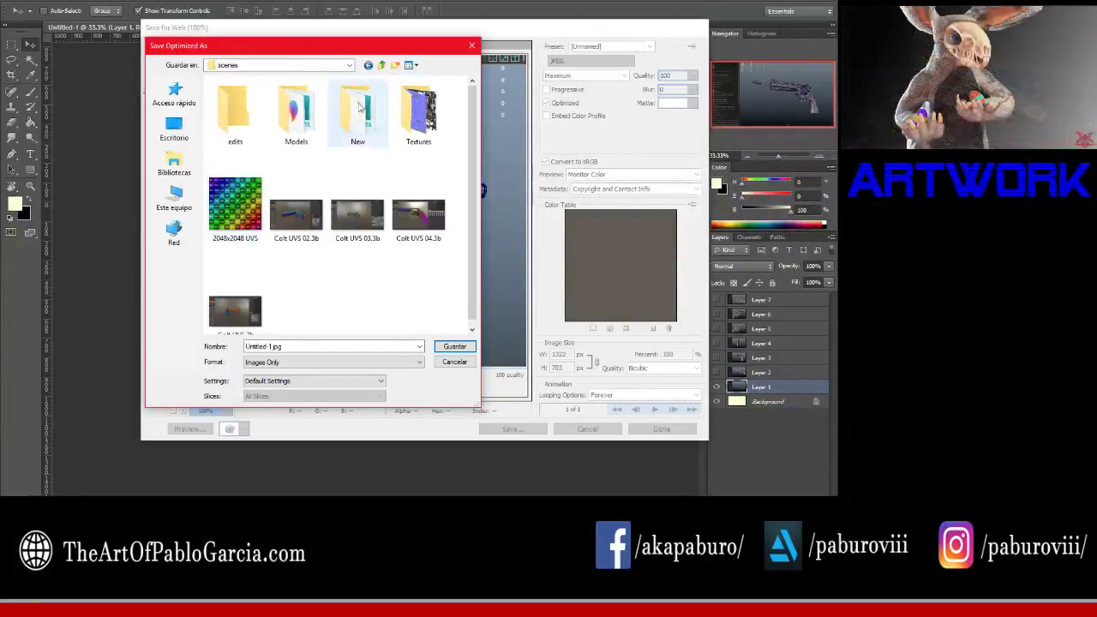
# Step: Create a Render folder in scenes and save the JPEG there as 01
pyautogui.click(396, 66)
pyautogui.write('Rend')
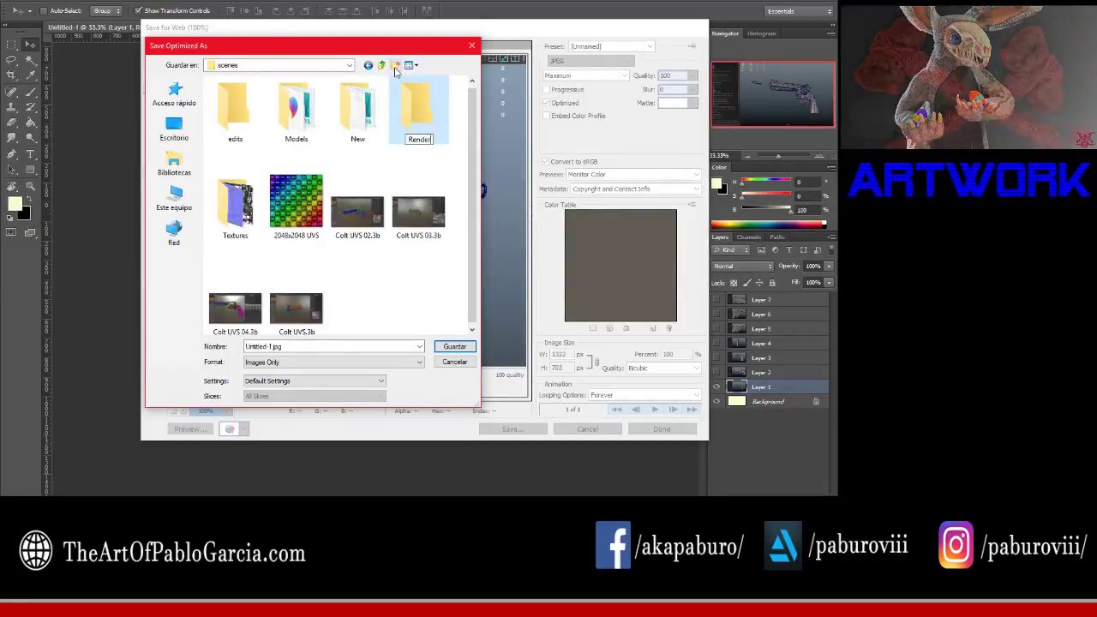
pyautogui.write('er')
pyautogui.press('Return')
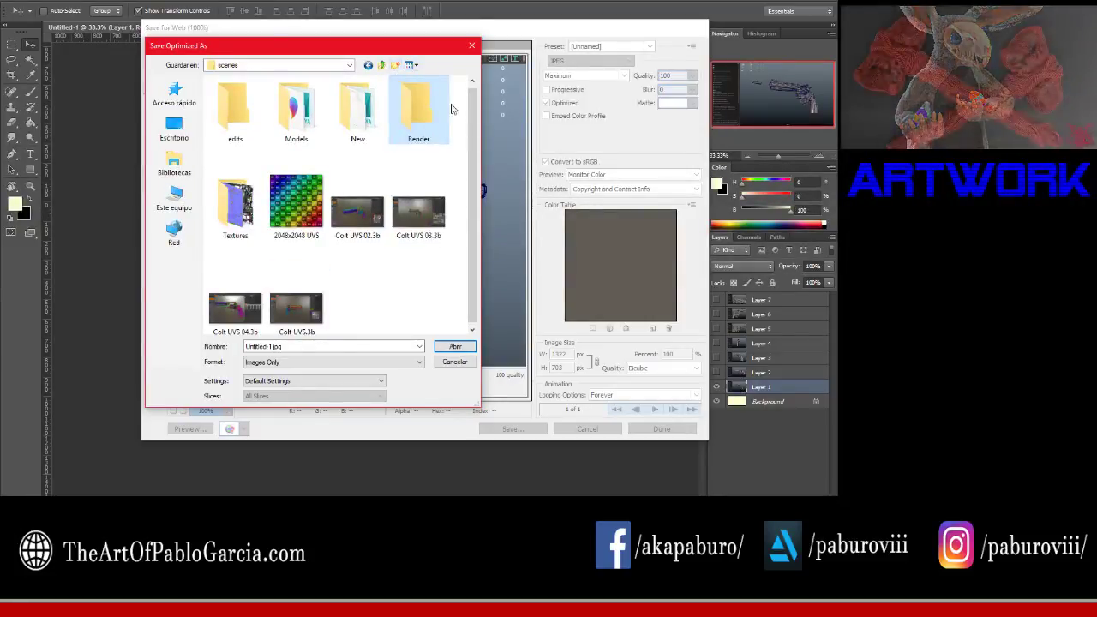
pyautogui.press('Return')
pyautogui.click(332, 347)
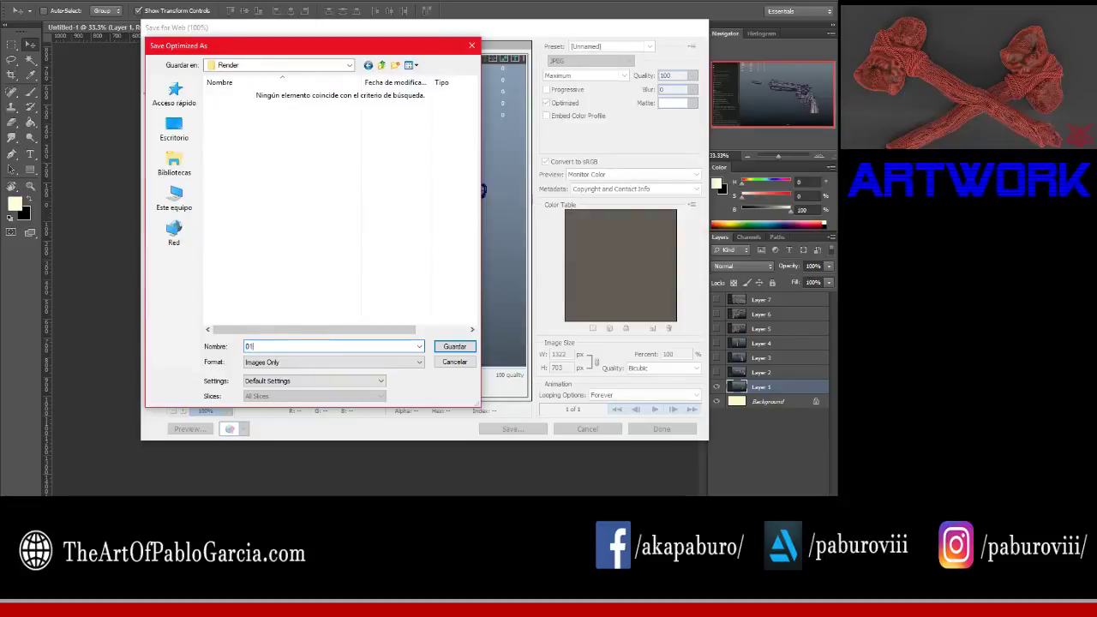
pyautogui.press('Return')
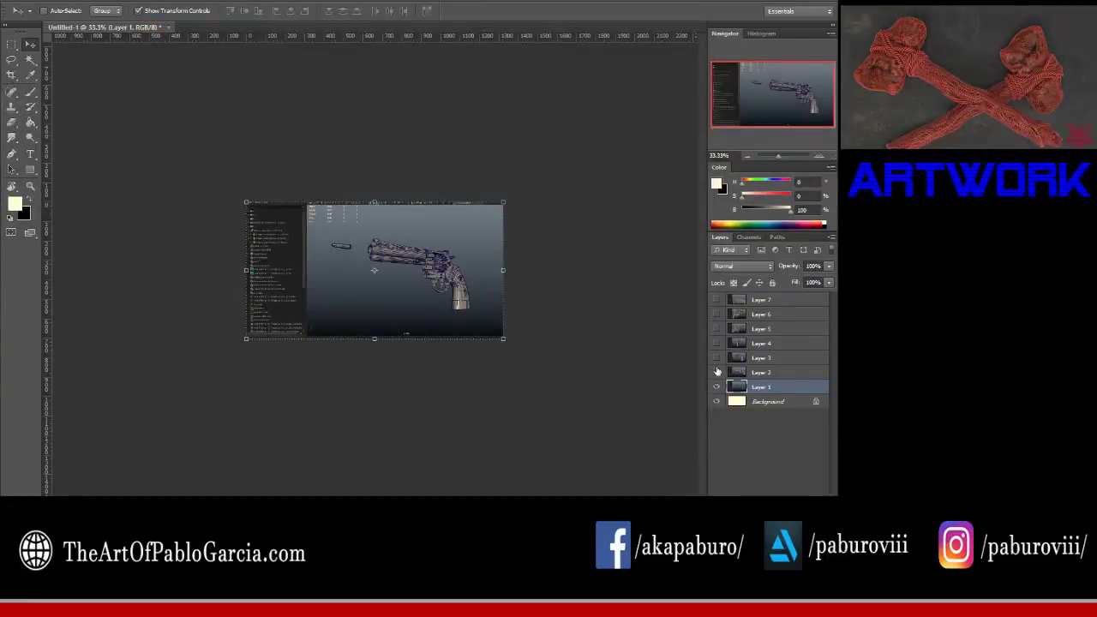
pyautogui.click(717, 372)
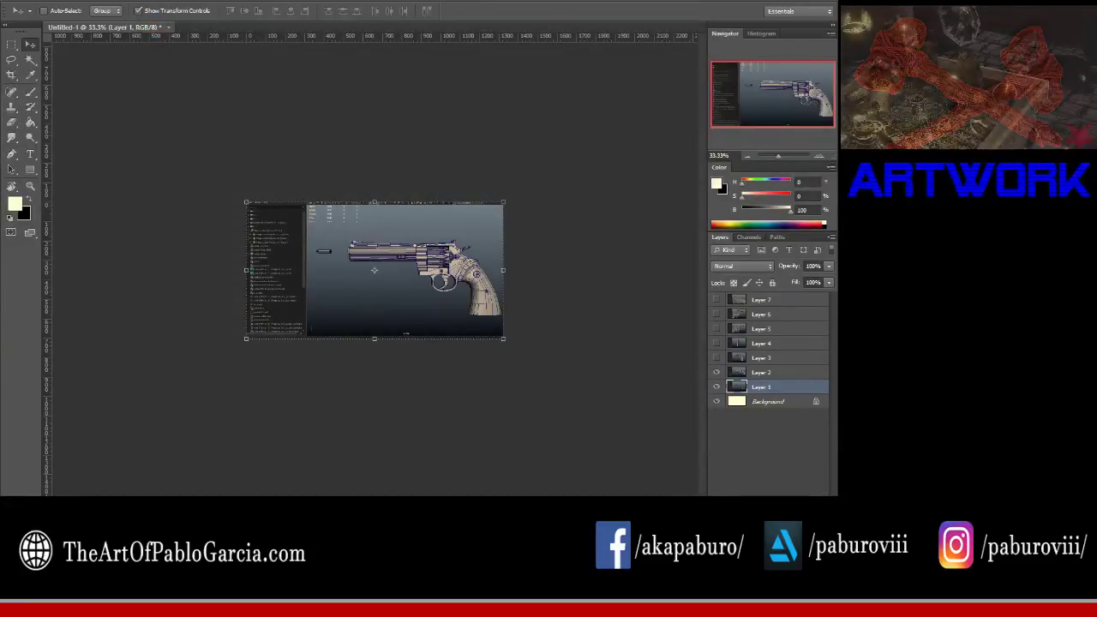
# Step: Export the Layer 2 and Layer 3 views for Web as JPEGs 02 and 03 in Render
pyautogui.click(26, 3)
pyautogui.click(68, 152)
pyautogui.click(517, 431)
pyautogui.write('2')
pyautogui.press('Return')
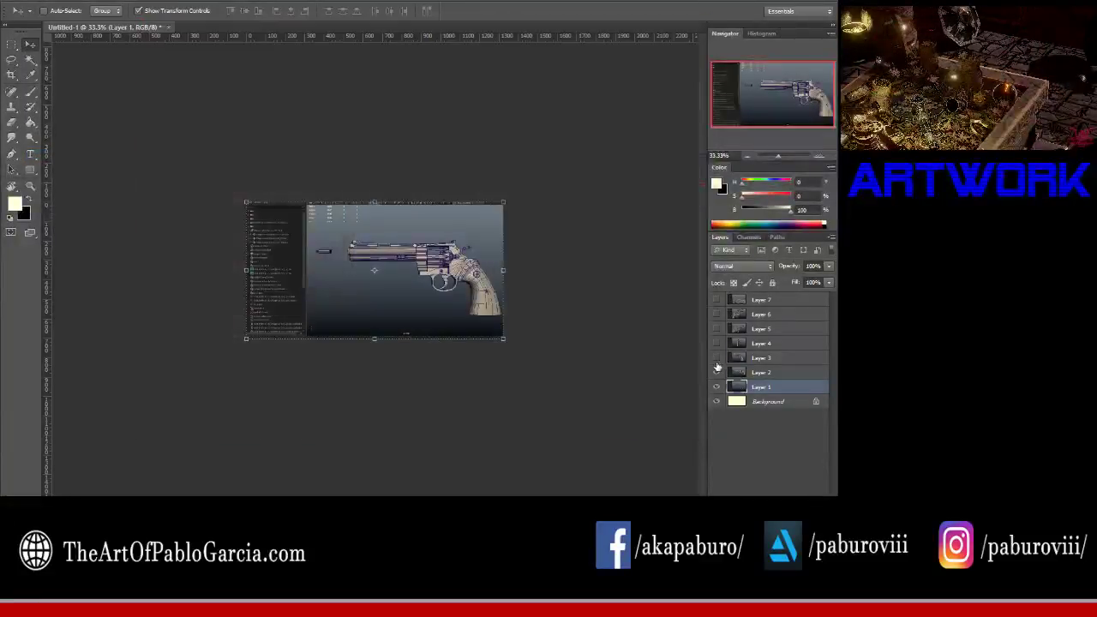
pyautogui.click(717, 357)
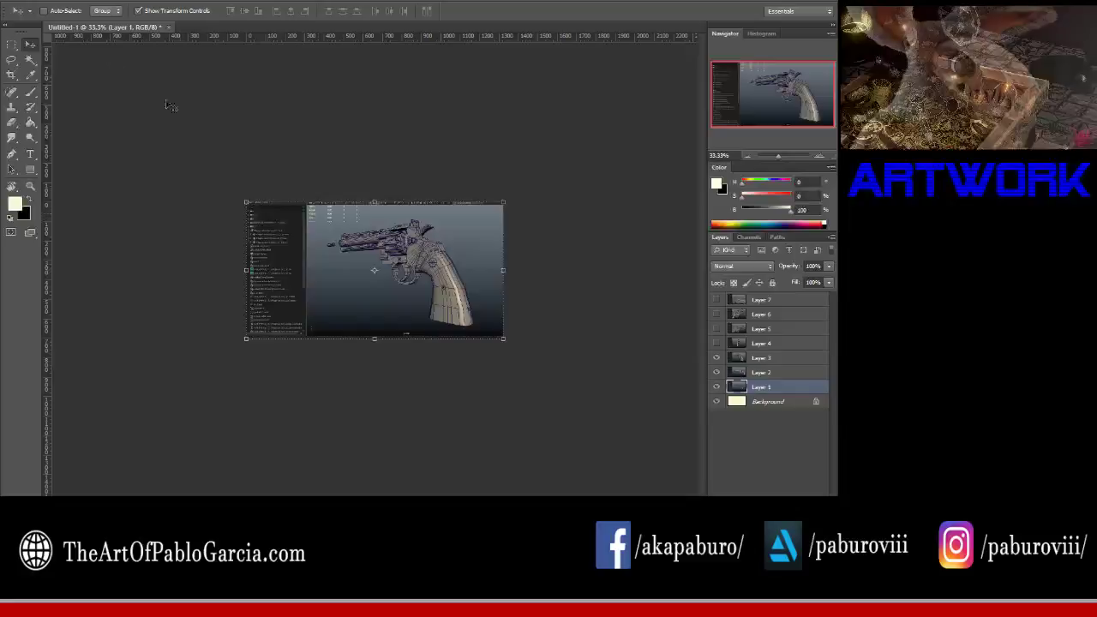
pyautogui.click(26, 2)
pyautogui.click(68, 152)
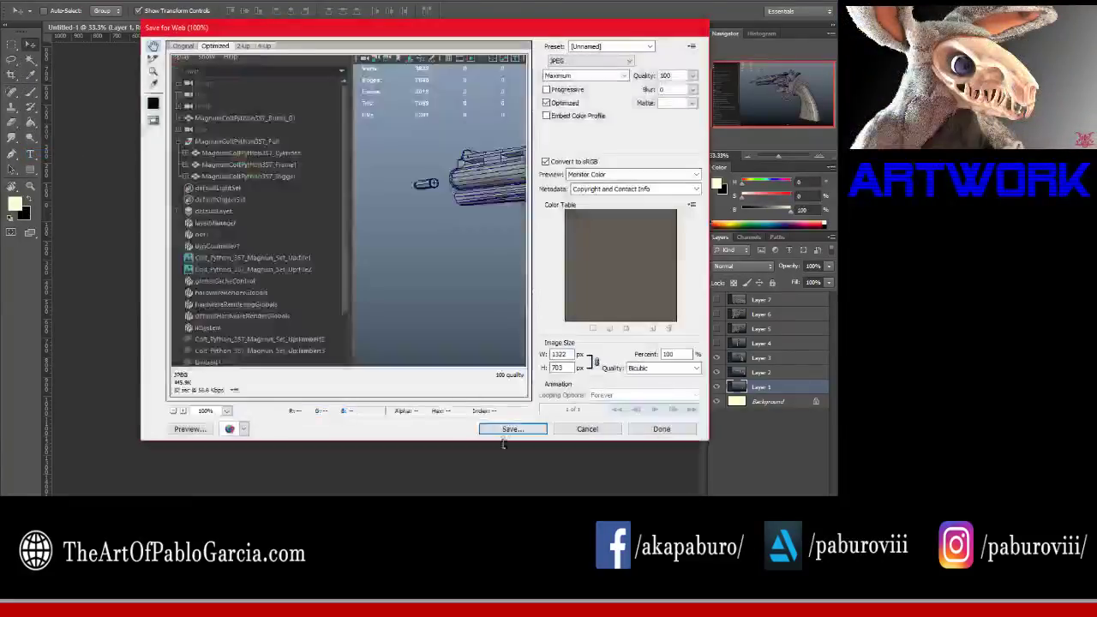
pyautogui.click(512, 426)
pyautogui.write('03')
pyautogui.press('Return')
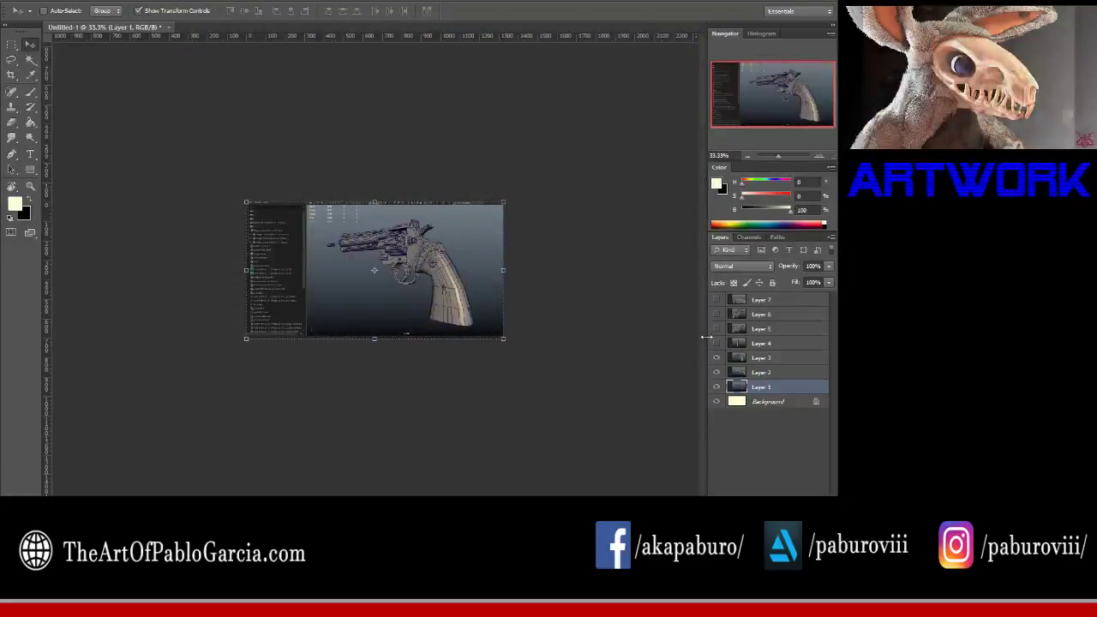
# Step: Show Layer 4 and export JPEGs 04 and 05 to the Render folder
pyautogui.click(716, 343)
pyautogui.click(25, 4)
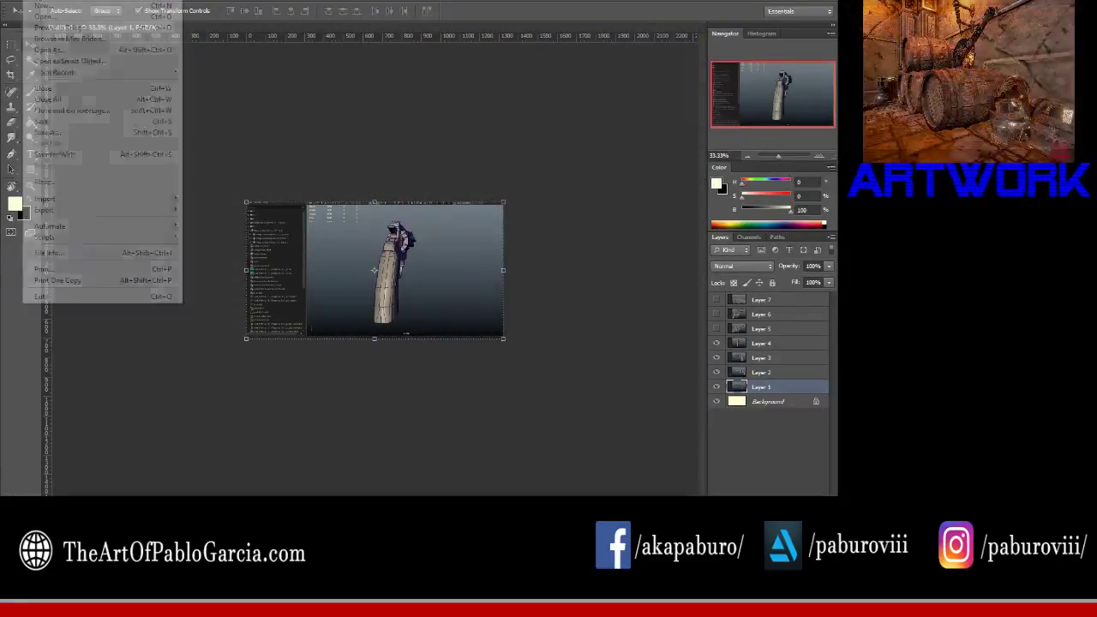
pyautogui.click(95, 163)
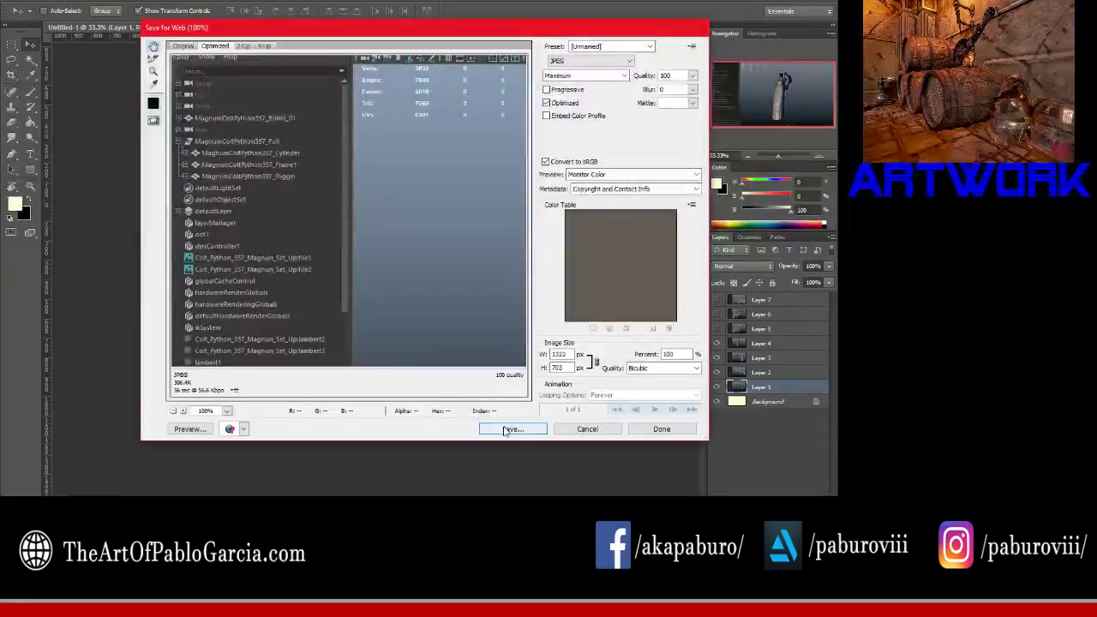
pyautogui.click(505, 430)
pyautogui.write('04')
pyautogui.press('Return')
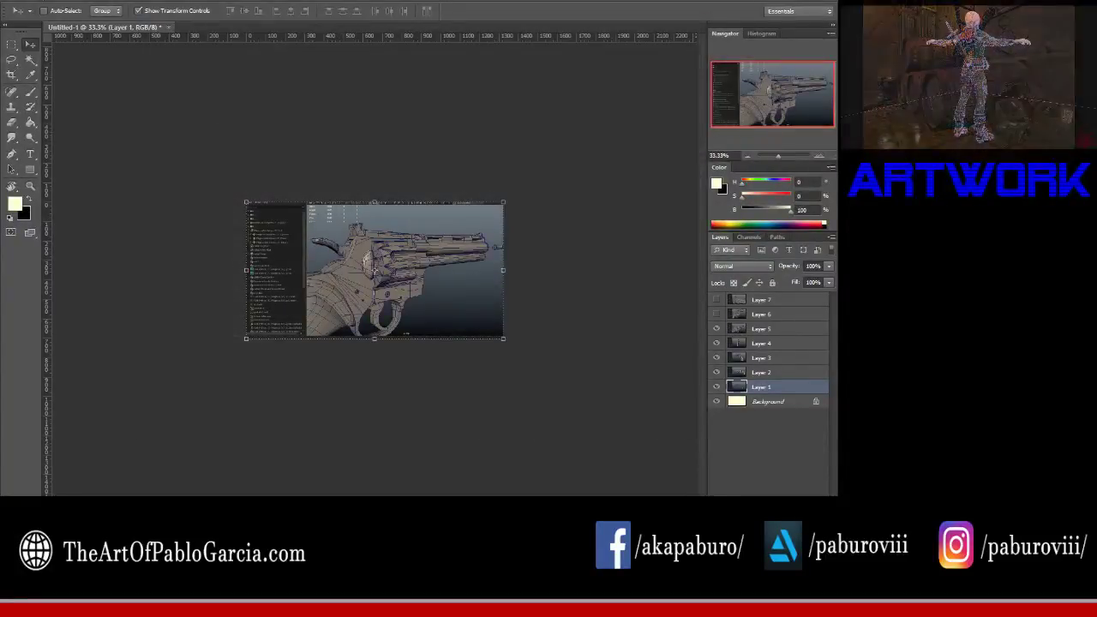
pyautogui.click(17, 1)
pyautogui.click(63, 155)
pyautogui.click(512, 429)
pyautogui.write('05')
pyautogui.press('Return')
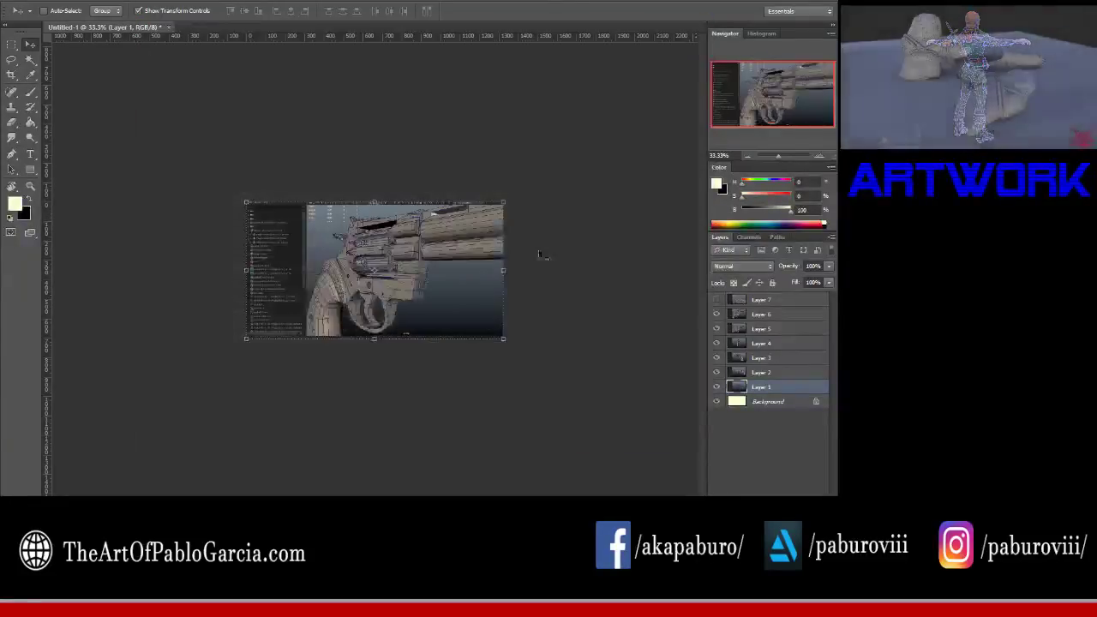
# Step: Export JPEGs 06 and 07 to Render, then close the layered document, answering the save prompt
pyautogui.click(17, 2)
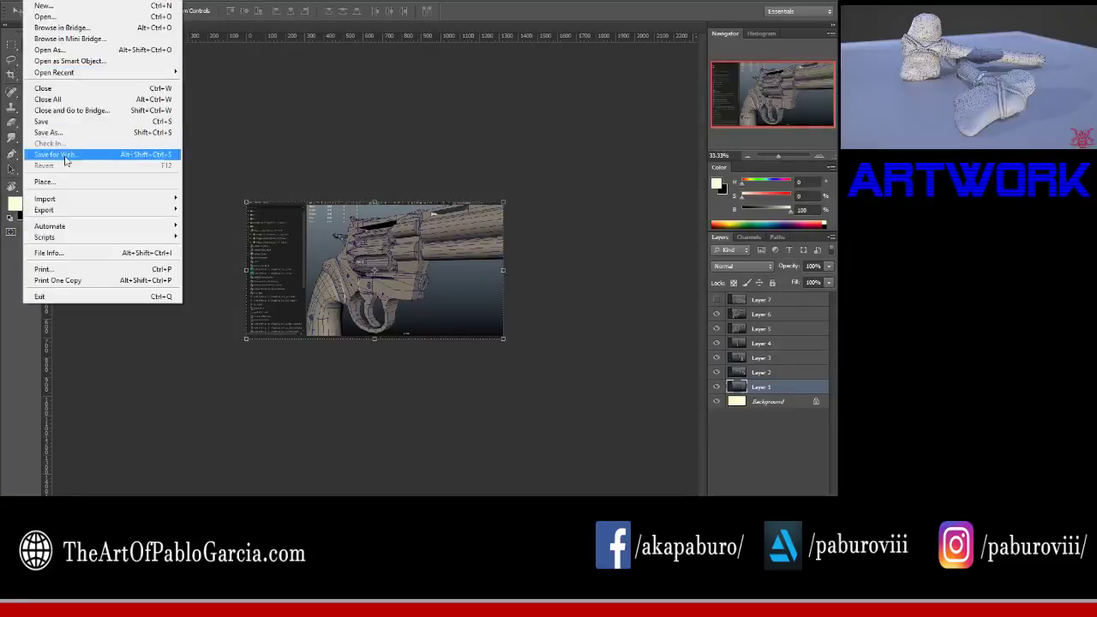
pyautogui.click(63, 155)
pyautogui.click(511, 428)
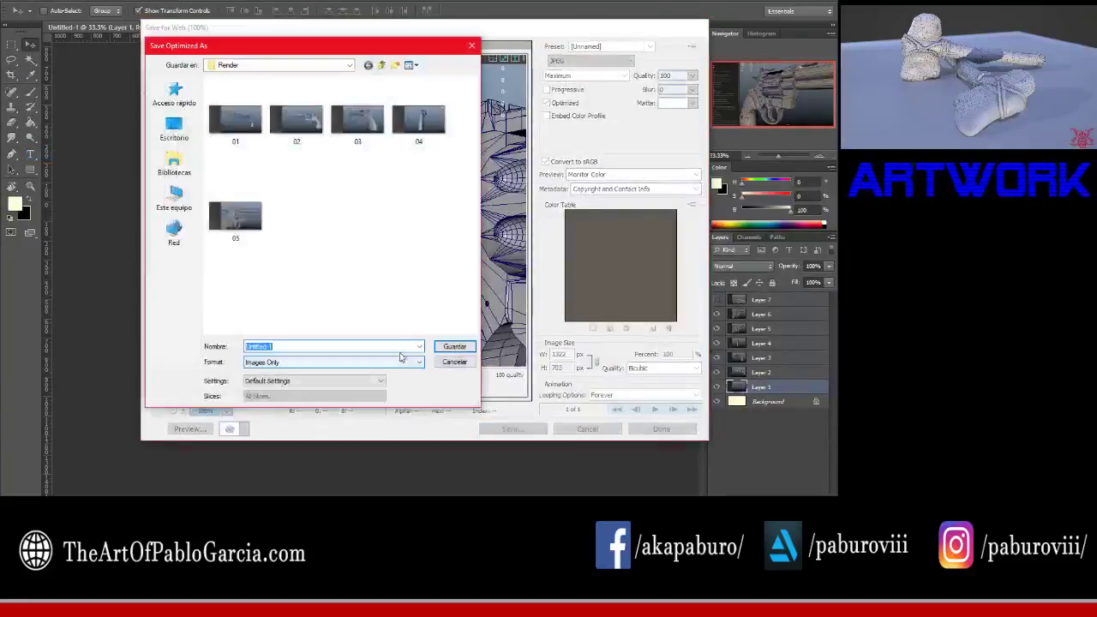
pyautogui.write('06')
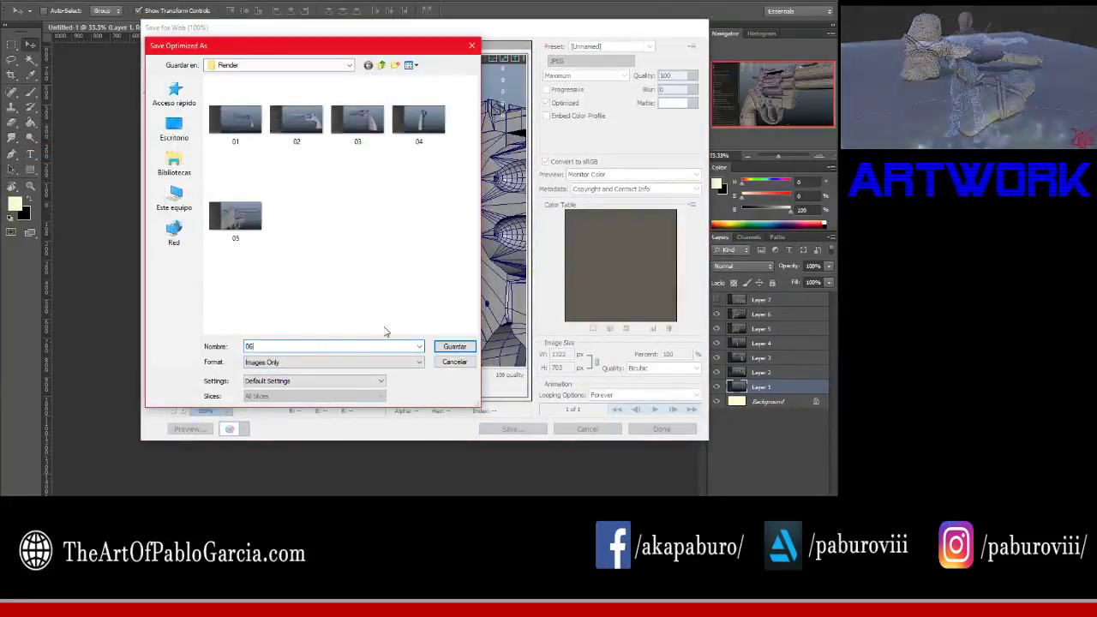
pyautogui.click(454, 346)
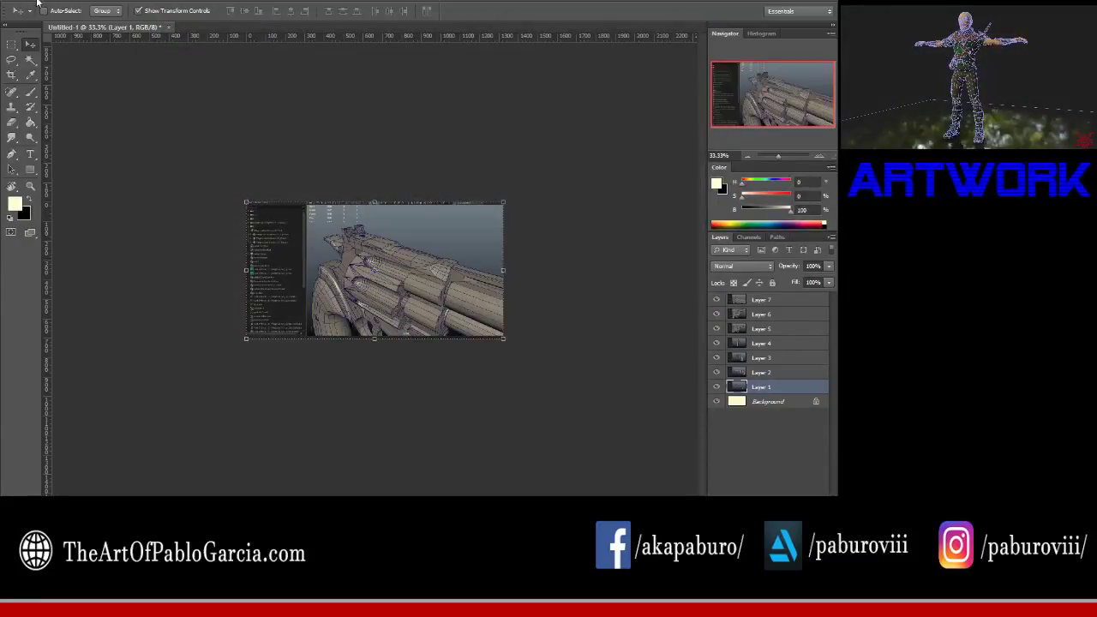
pyautogui.click(37, 2)
pyautogui.click(67, 156)
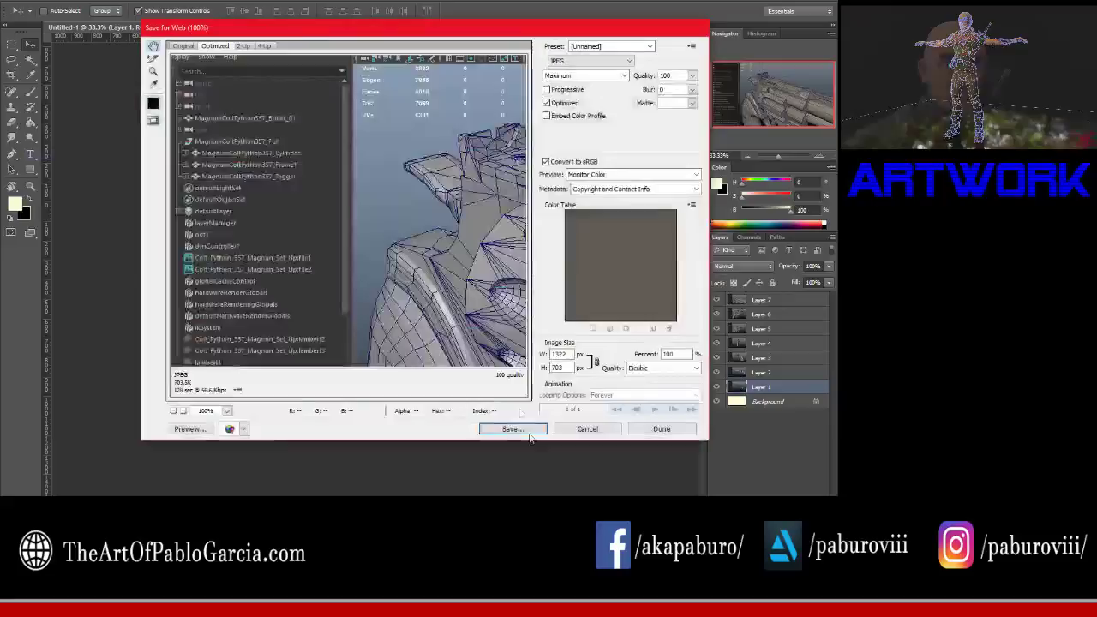
pyautogui.click(512, 429)
pyautogui.write('07')
pyautogui.press('Return')
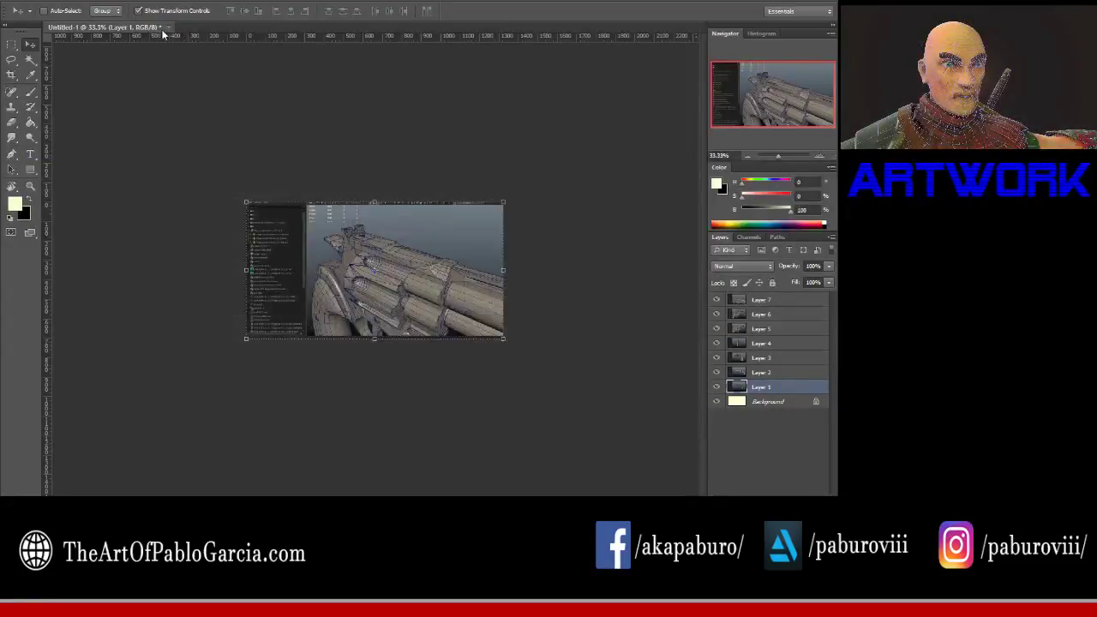
pyautogui.click(169, 28)
pyautogui.click(399, 191)
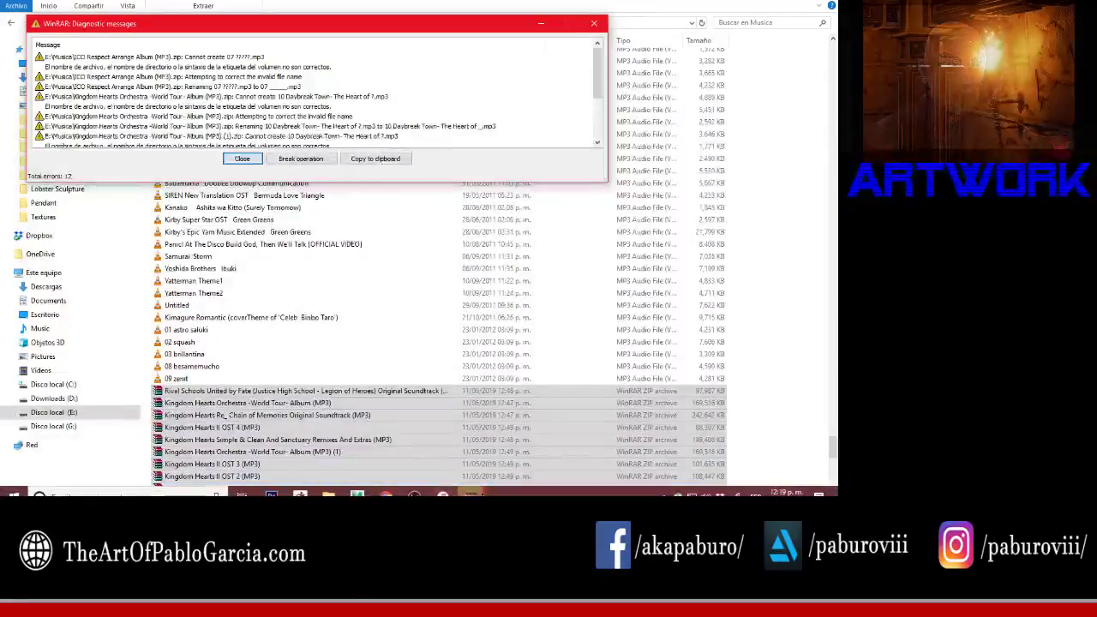
# Step: Let WinRAR finish extracting the Musica soundtrack ZIPs, then review its diagnostic error report
pyautogui.moveTo(471, 495)
pyautogui.click(392, 435)
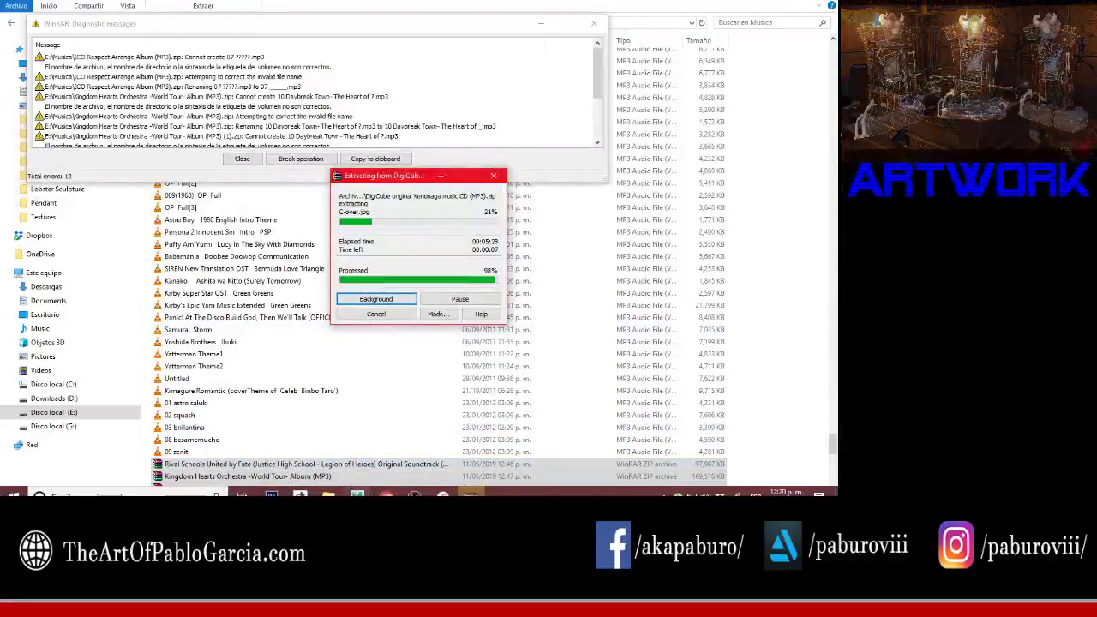
pyautogui.moveTo(386, 495)
pyautogui.click(446, 437)
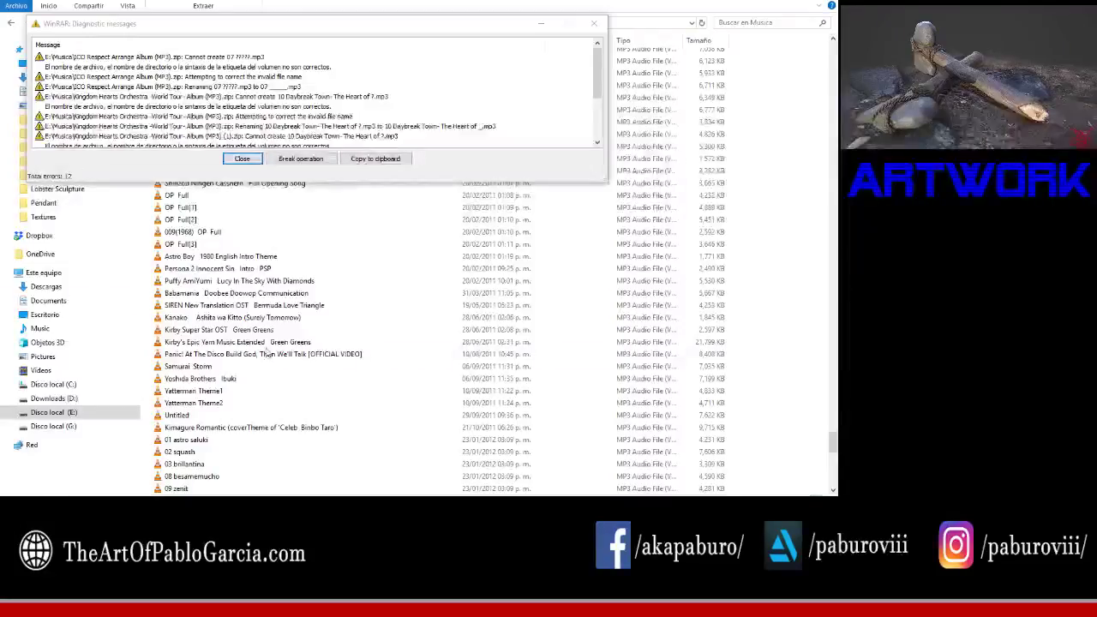
pyautogui.moveTo(472, 496)
pyautogui.click(471, 454)
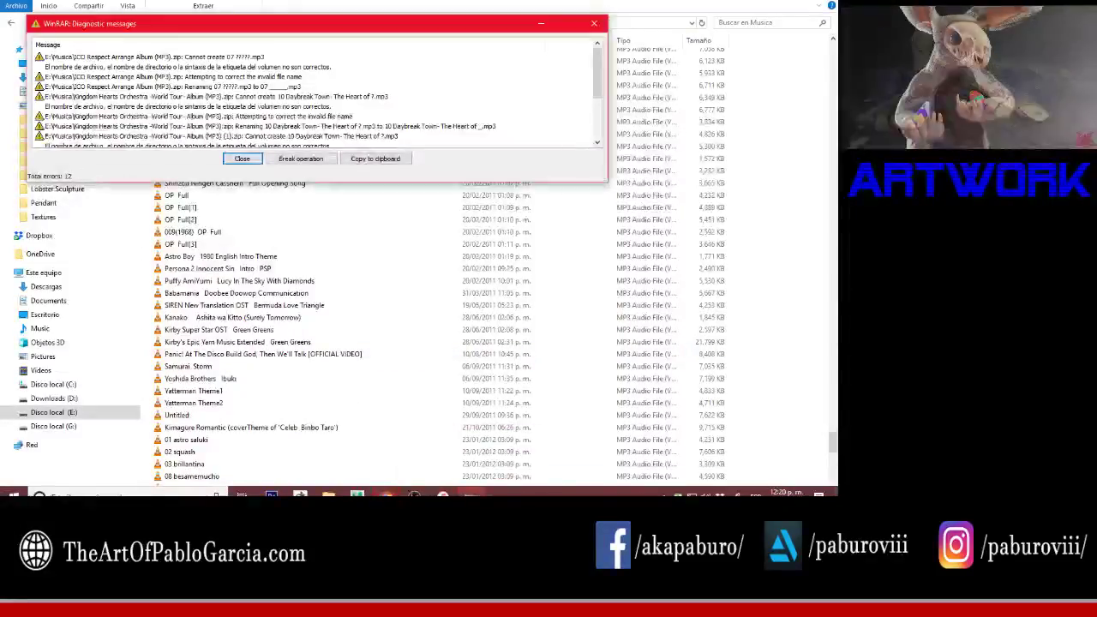
# Step: Dismiss the WinRAR report and delete all leftover ZIP archives in Musica to the Recycle Bin
pyautogui.click(242, 159)
pyautogui.scroll(3, 308, 311)
pyautogui.scroll(2, 311, 313)
pyautogui.scroll(5, 311, 313)
pyautogui.scroll(3, 541, 267)
pyautogui.moveTo(834, 424)
pyautogui.mouseDown()
pyautogui.moveTo(836, 375)
pyautogui.moveTo(837, 472)
pyautogui.moveTo(831, 439)
pyautogui.mouseUp()
pyautogui.hotkey('ctrl', 'a')
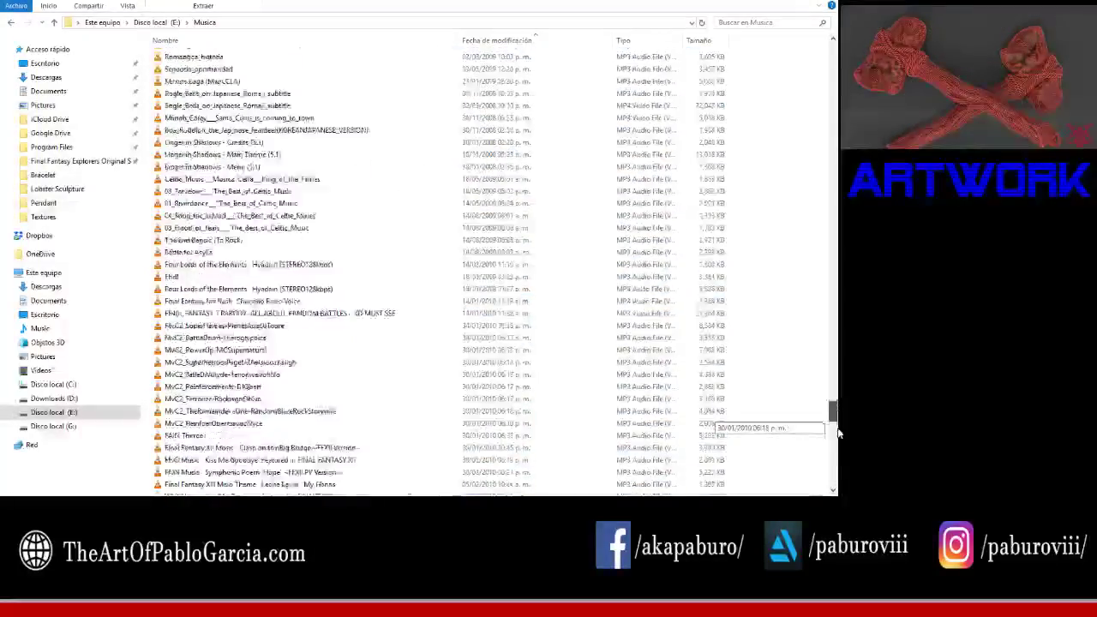
pyautogui.scroll(-2, 578, 341)
pyautogui.scroll(-4, 578, 340)
pyautogui.press('Delete')
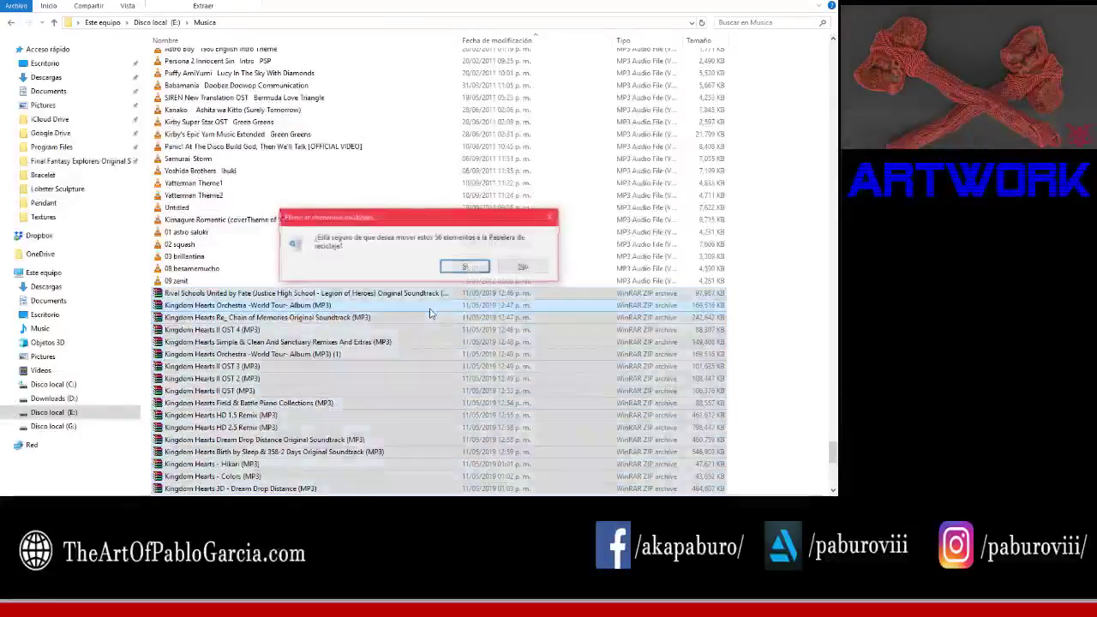
pyautogui.click(464, 266)
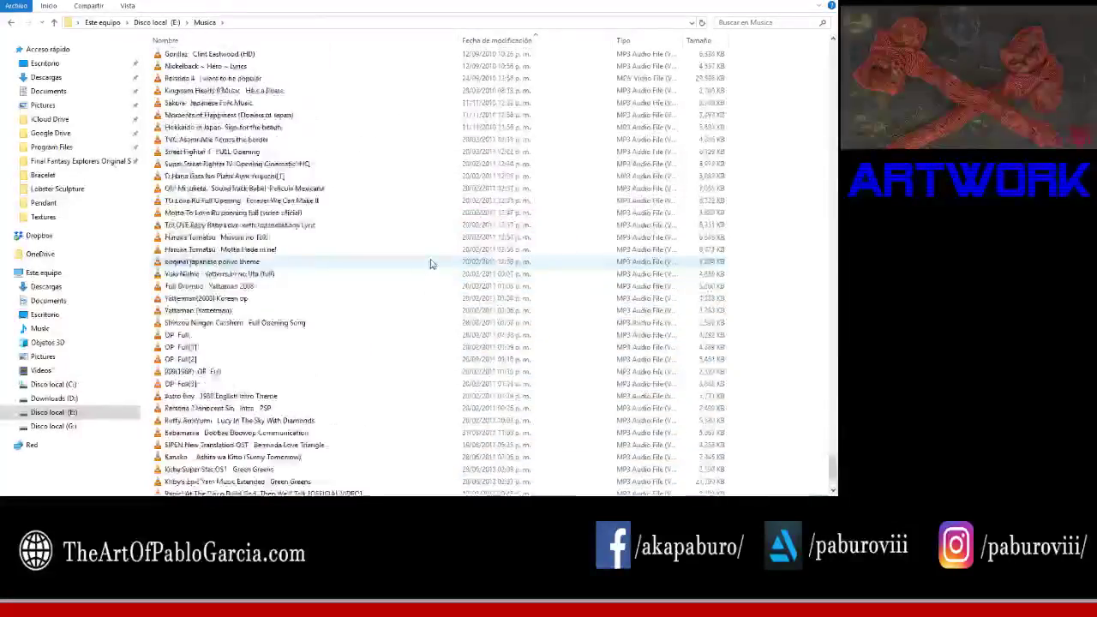
# Step: Select the Xenosaga - Kokoro Single Album folder and switch over to iTunes
pyautogui.scroll(6, 433, 262)
pyautogui.scroll(5, 433, 261)
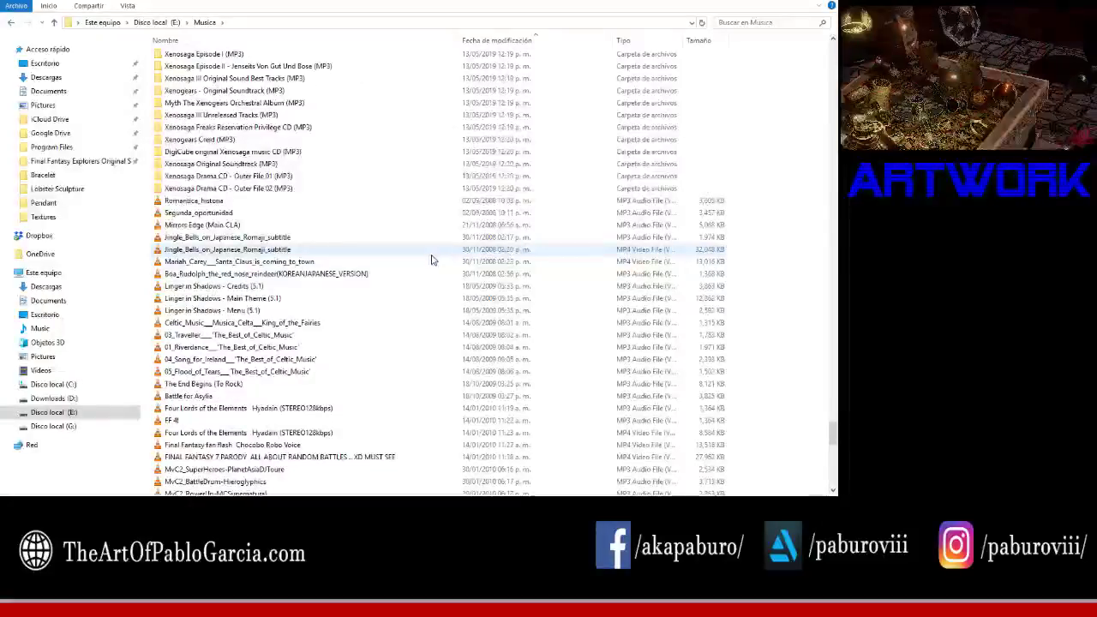
pyautogui.scroll(5, 433, 260)
pyautogui.scroll(2, 431, 257)
pyautogui.scroll(3, 432, 258)
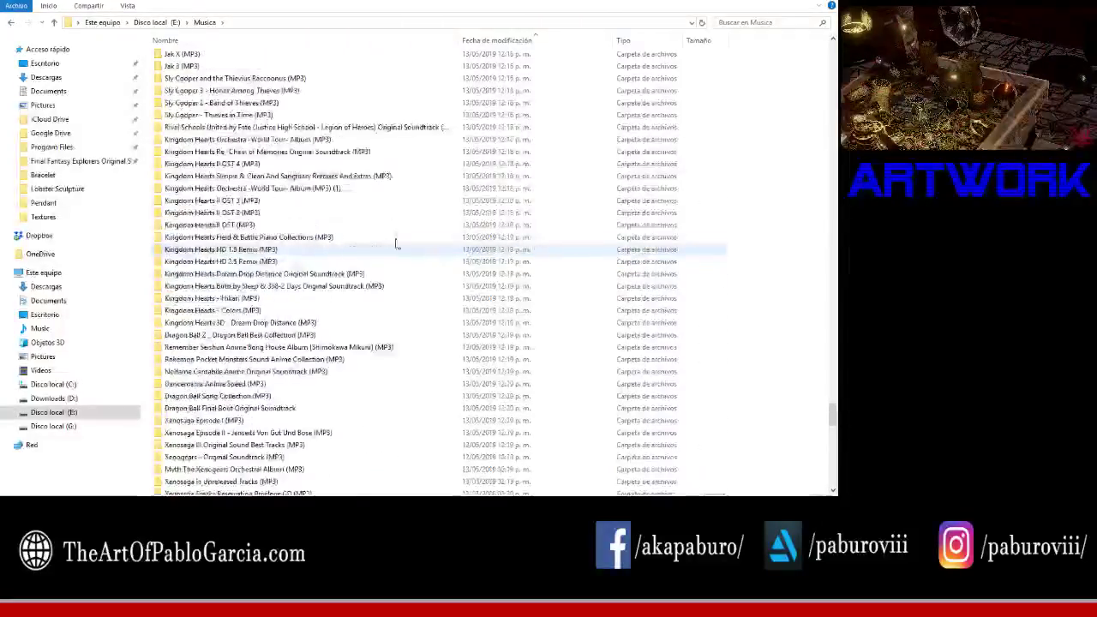
pyautogui.scroll(3, 420, 331)
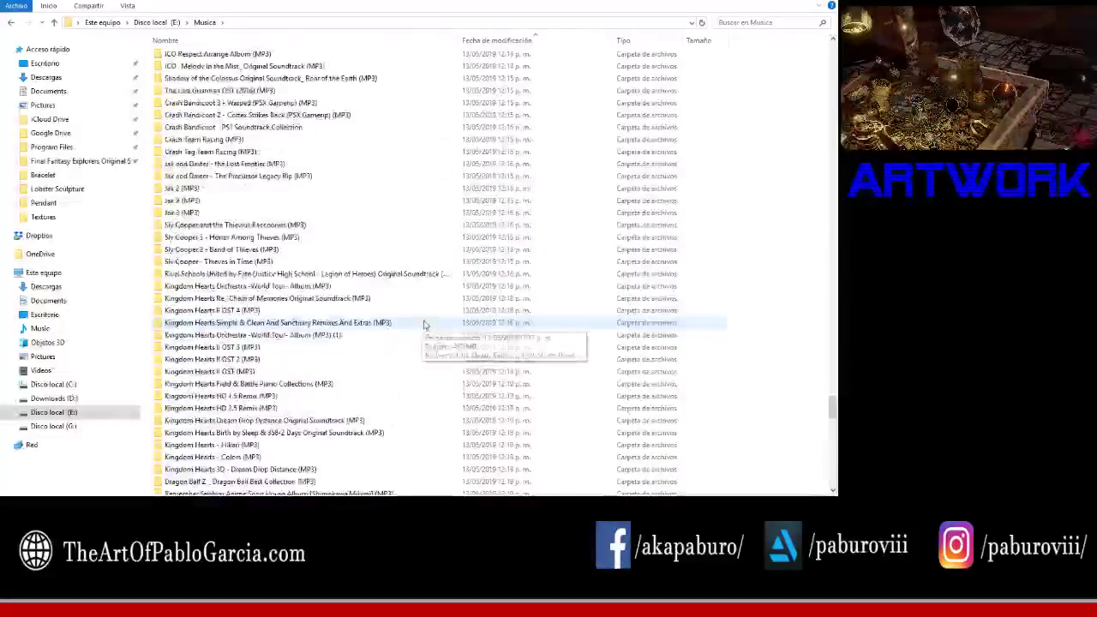
pyautogui.scroll(3, 424, 325)
pyautogui.scroll(3, 431, 321)
pyautogui.click(402, 226)
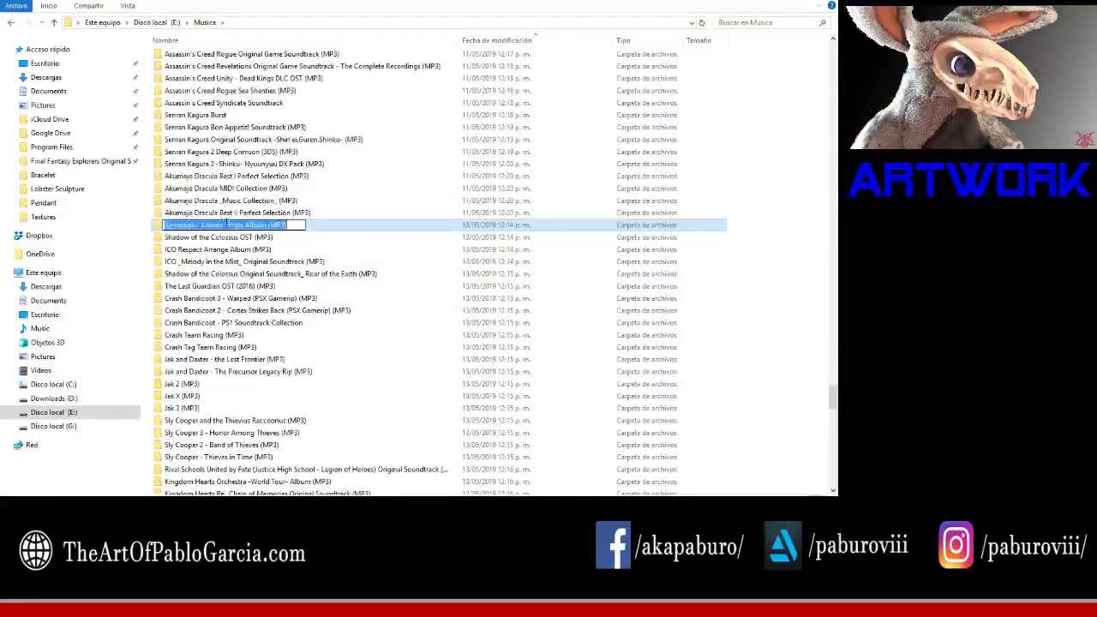
pyautogui.click(381, 225)
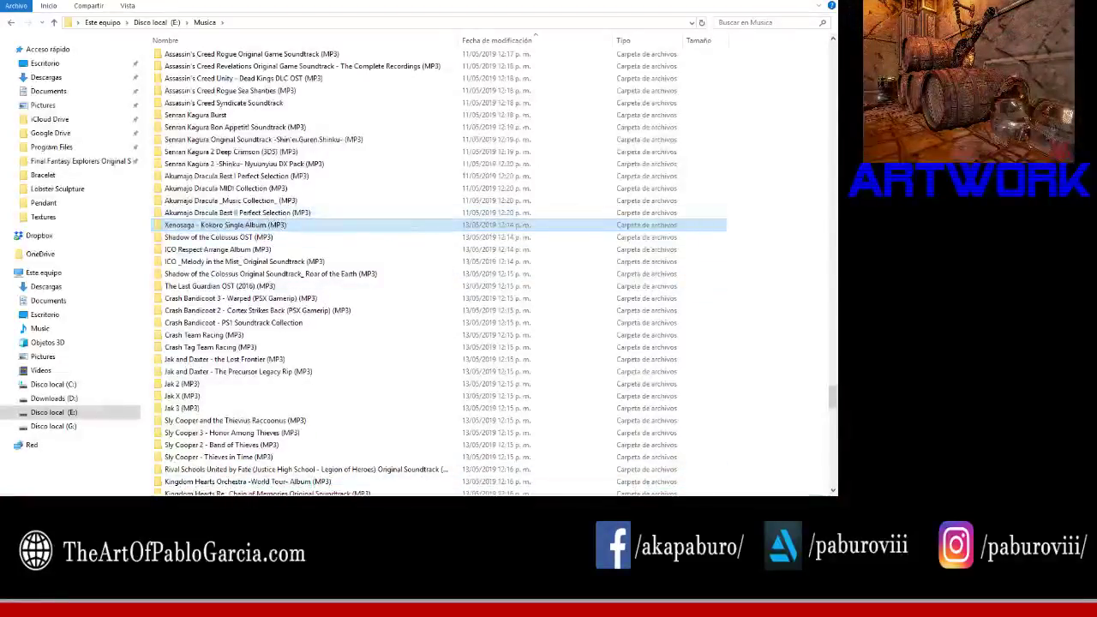
pyautogui.hotkey('alt', 'Tab')
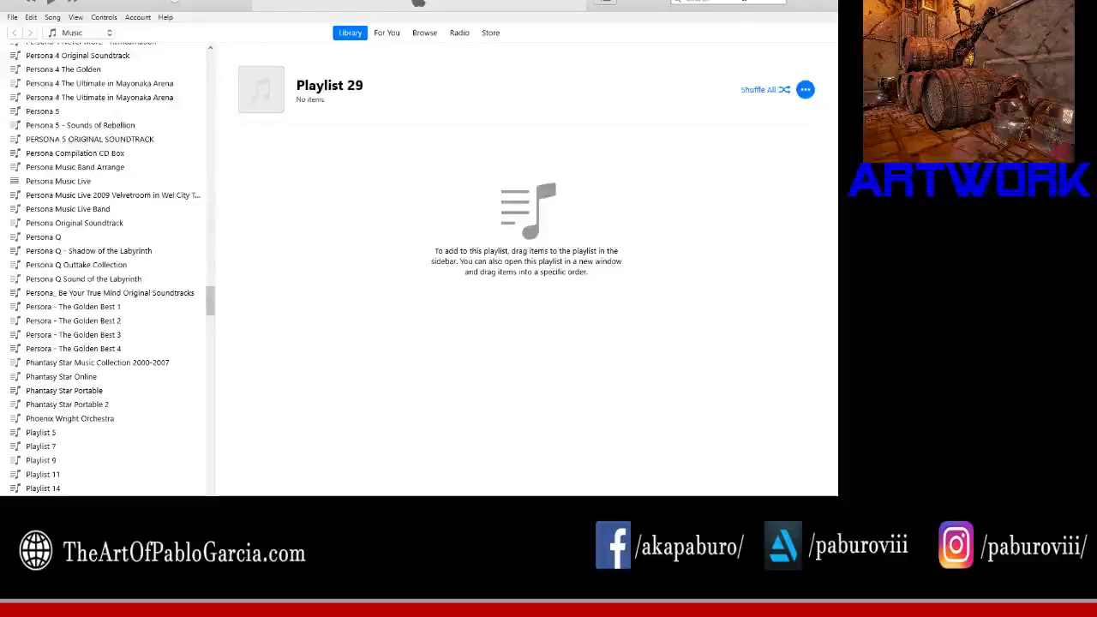
# Step: Add the Xenosaga folder's songs to Playlist 29 and rename it Xenosaga - Kokoro Single Album (MP3)
pyautogui.hotkey('alt', 'Tab')
pyautogui.moveTo(225, 224)
pyautogui.mouseDown()
pyautogui.moveTo(482, 485)
pyautogui.moveTo(444, 491)
pyautogui.moveTo(474, 348)
pyautogui.mouseUp()
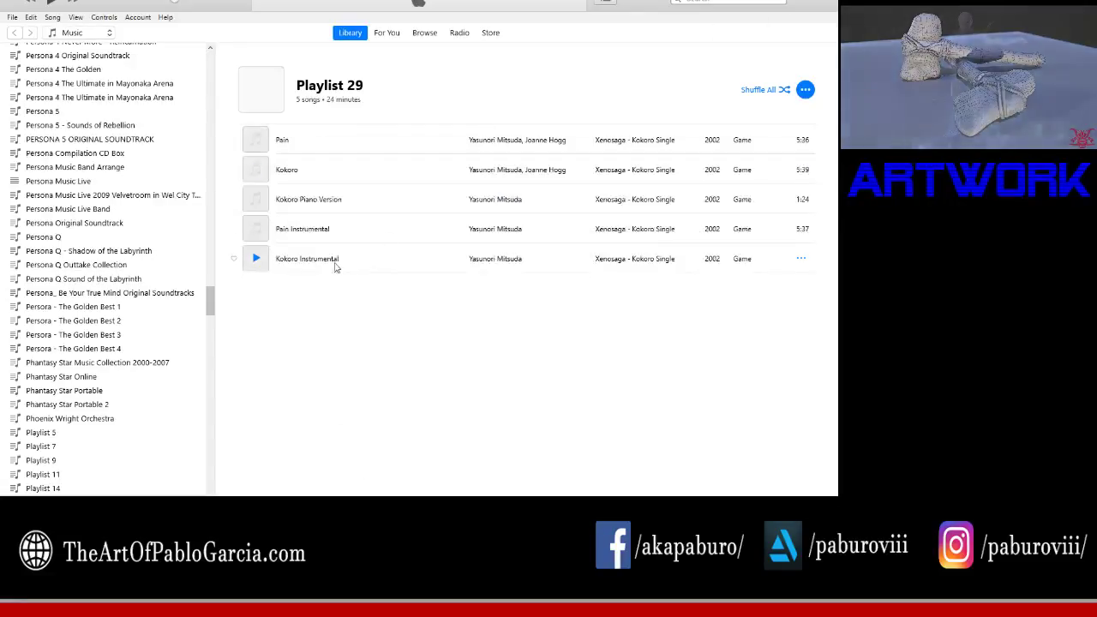
pyautogui.scroll(-1, 95, 382)
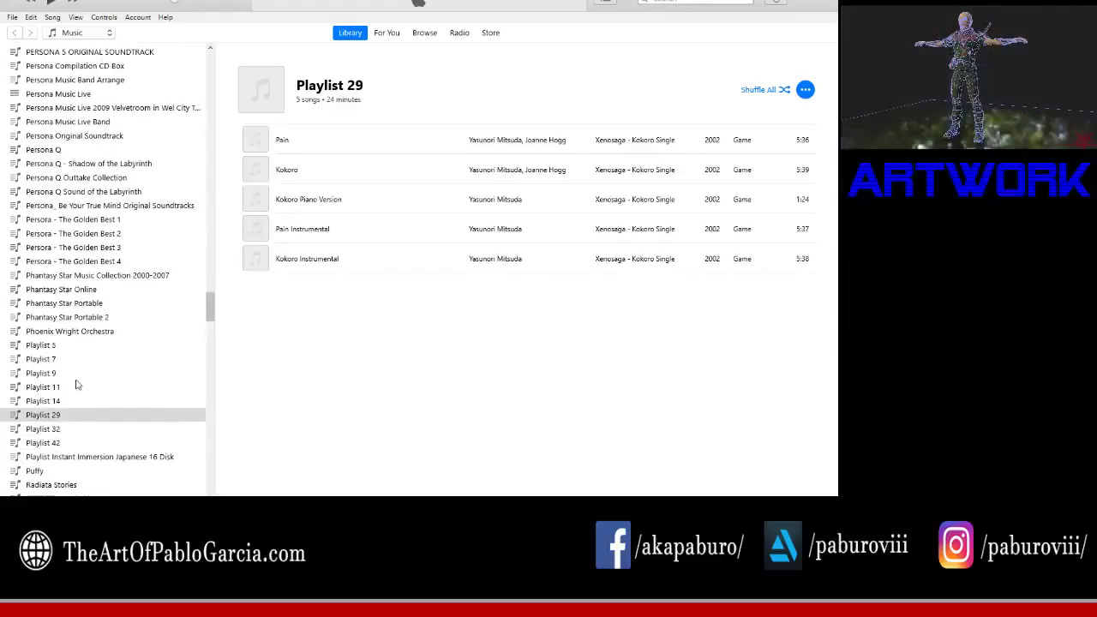
pyautogui.click(57, 417)
pyautogui.doubleClick(56, 416)
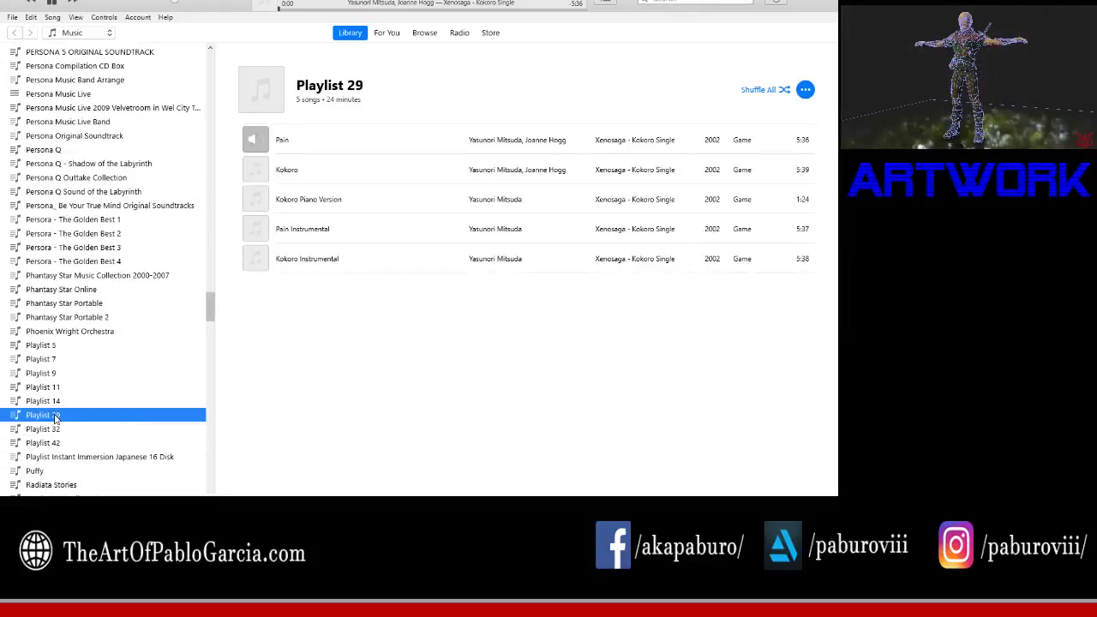
pyautogui.write('Xenosaga - Kokoro Single Album (MP3)')
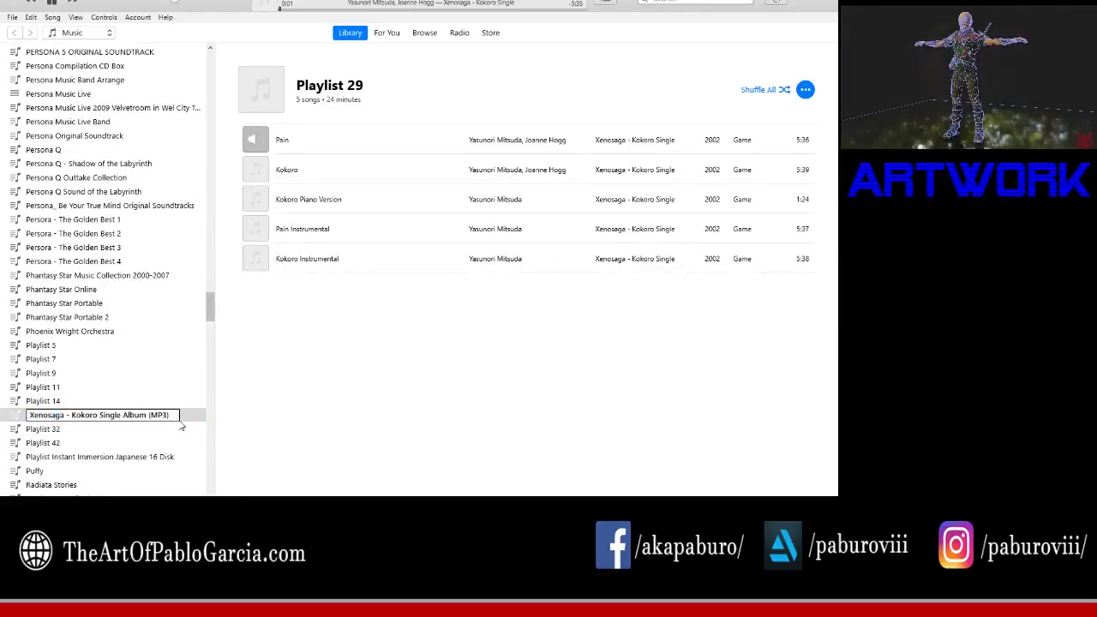
pyautogui.press('Return')
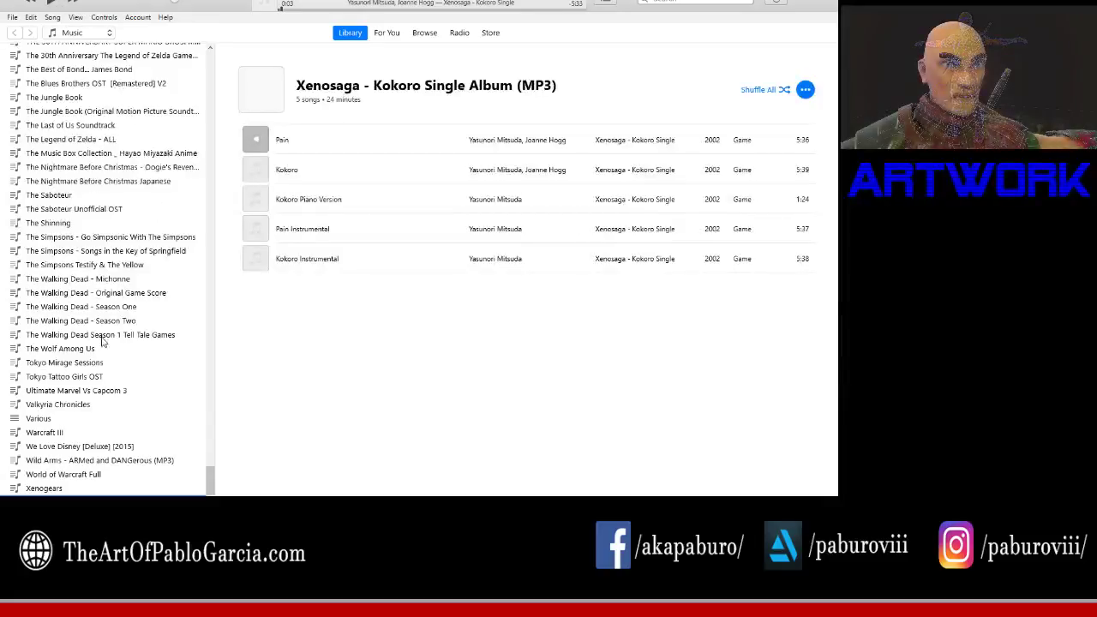
# Step: Create new empty playlists with Ctrl+N, check Playlist 9 and Playlist, then return to Explorer
pyautogui.scroll(5, 110, 347)
pyautogui.scroll(5, 110, 343)
pyautogui.scroll(5, 112, 339)
pyautogui.scroll(5, 114, 336)
pyautogui.scroll(5, 113, 334)
pyautogui.scroll(5, 113, 334)
pyautogui.scroll(5, 113, 334)
pyautogui.scroll(5, 113, 334)
pyautogui.scroll(3, 113, 335)
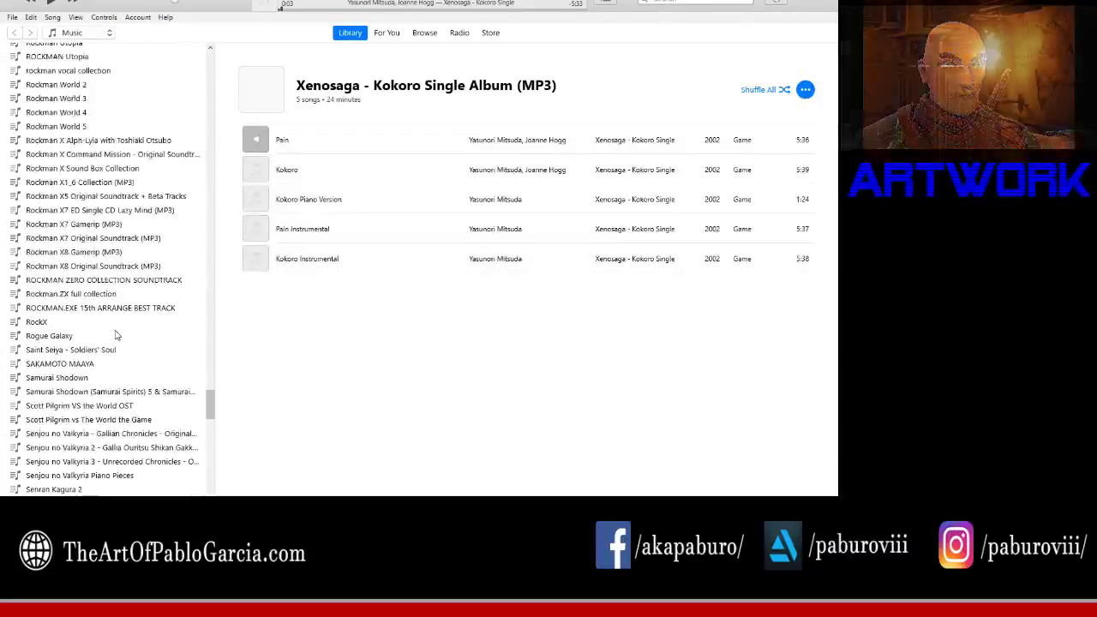
pyautogui.scroll(10, 115, 335)
pyautogui.scroll(3, 116, 336)
pyautogui.hotkey('ctrl', 'n')
pyautogui.hotkey('ctrl', 'n')
pyautogui.hotkey('ctrl', 'n')
pyautogui.hotkey('ctrl', 'n')
pyautogui.hotkey('ctrl', 'n')
pyautogui.hotkey('ctrl', 'n')
pyautogui.hotkey('ctrl', 'n')
pyautogui.hotkey('ctrl', 'n')
pyautogui.click(60, 162)
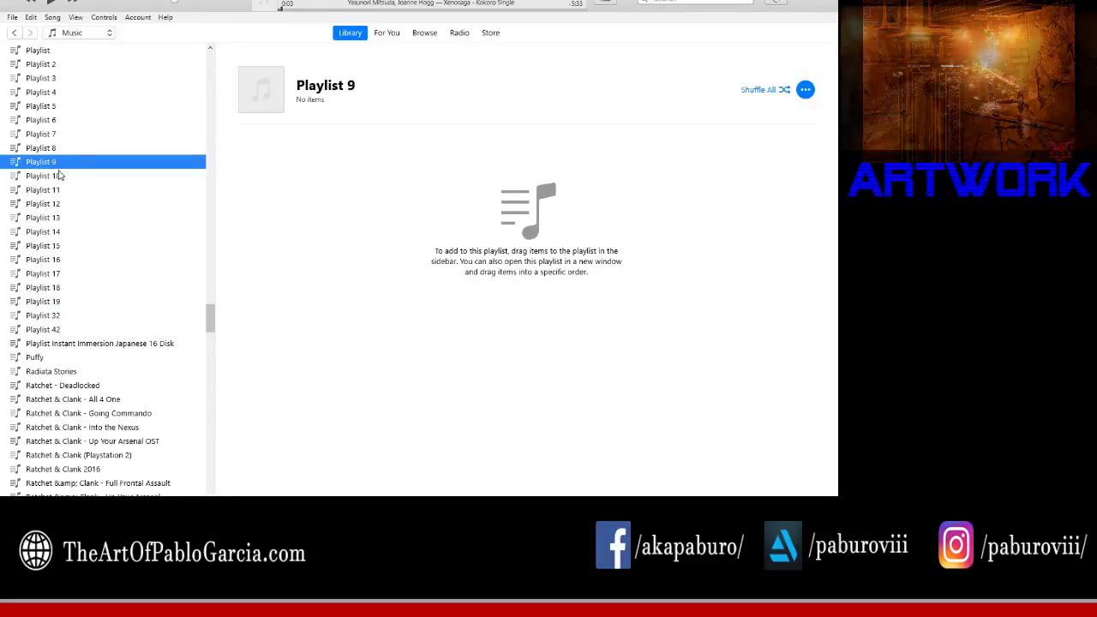
pyautogui.scroll(2, 82, 171)
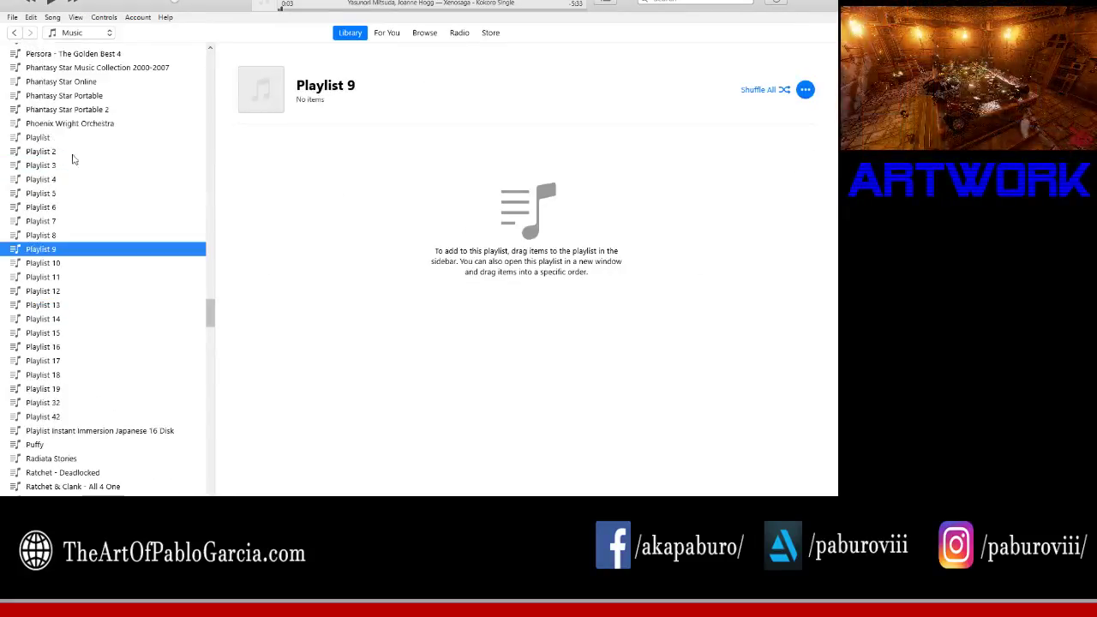
pyautogui.click(39, 138)
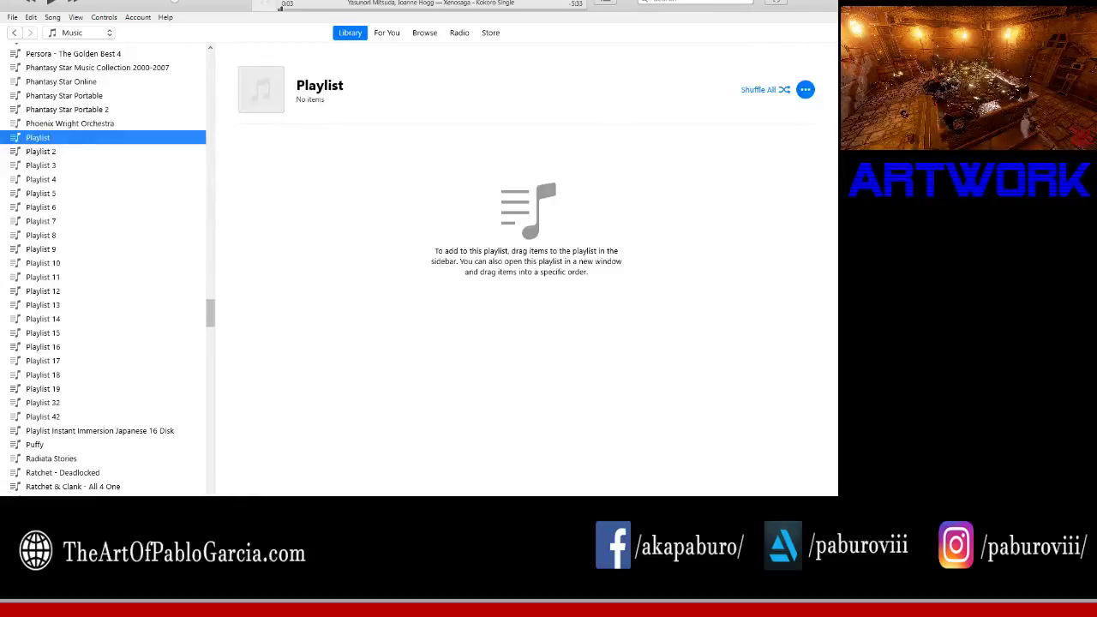
pyautogui.hotkey('alt', 'Tab')
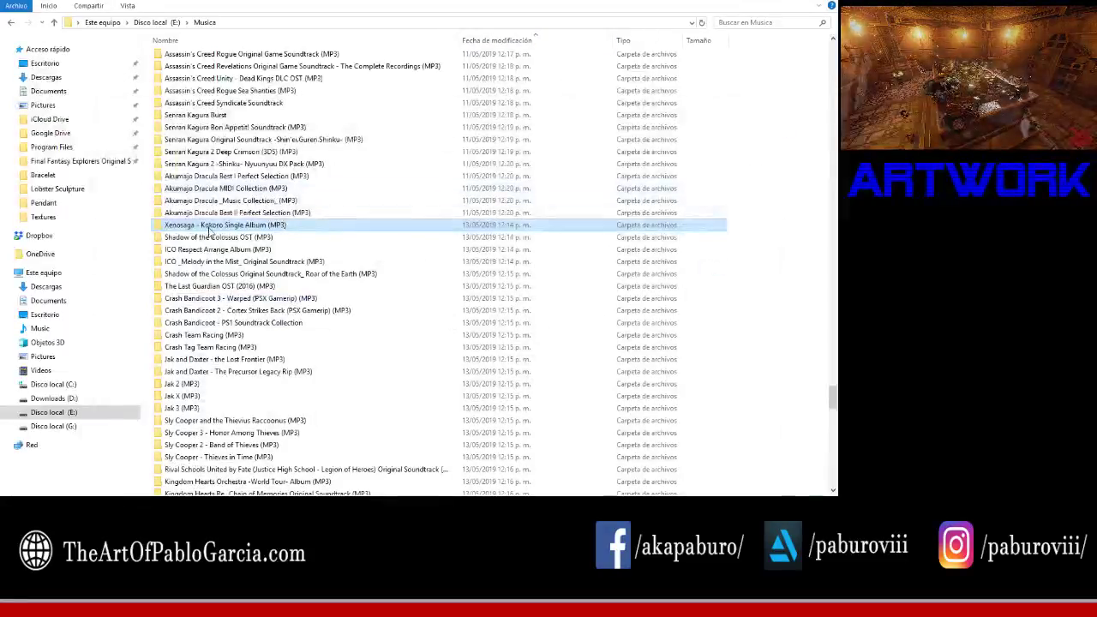